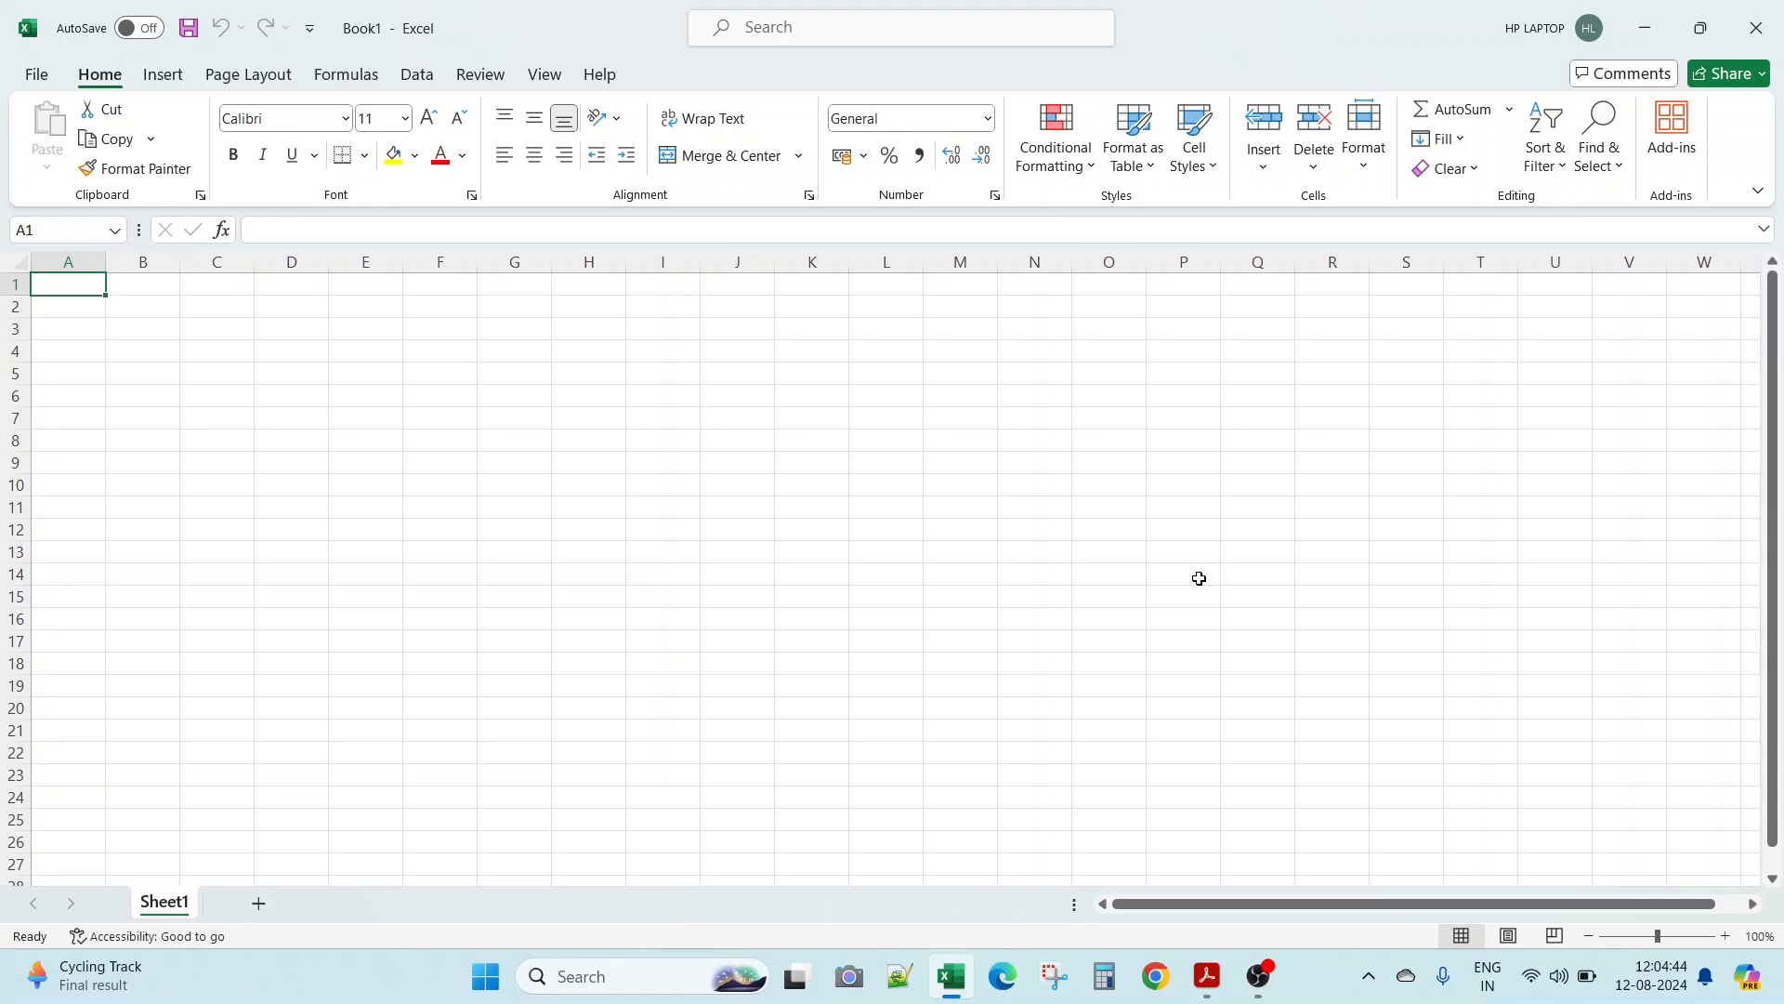
Step: Adjust column A's width slightly and enter the headers s.no, Name, Mobile number and percentage marks in A1:D1
drag(102, 265, 115, 265)
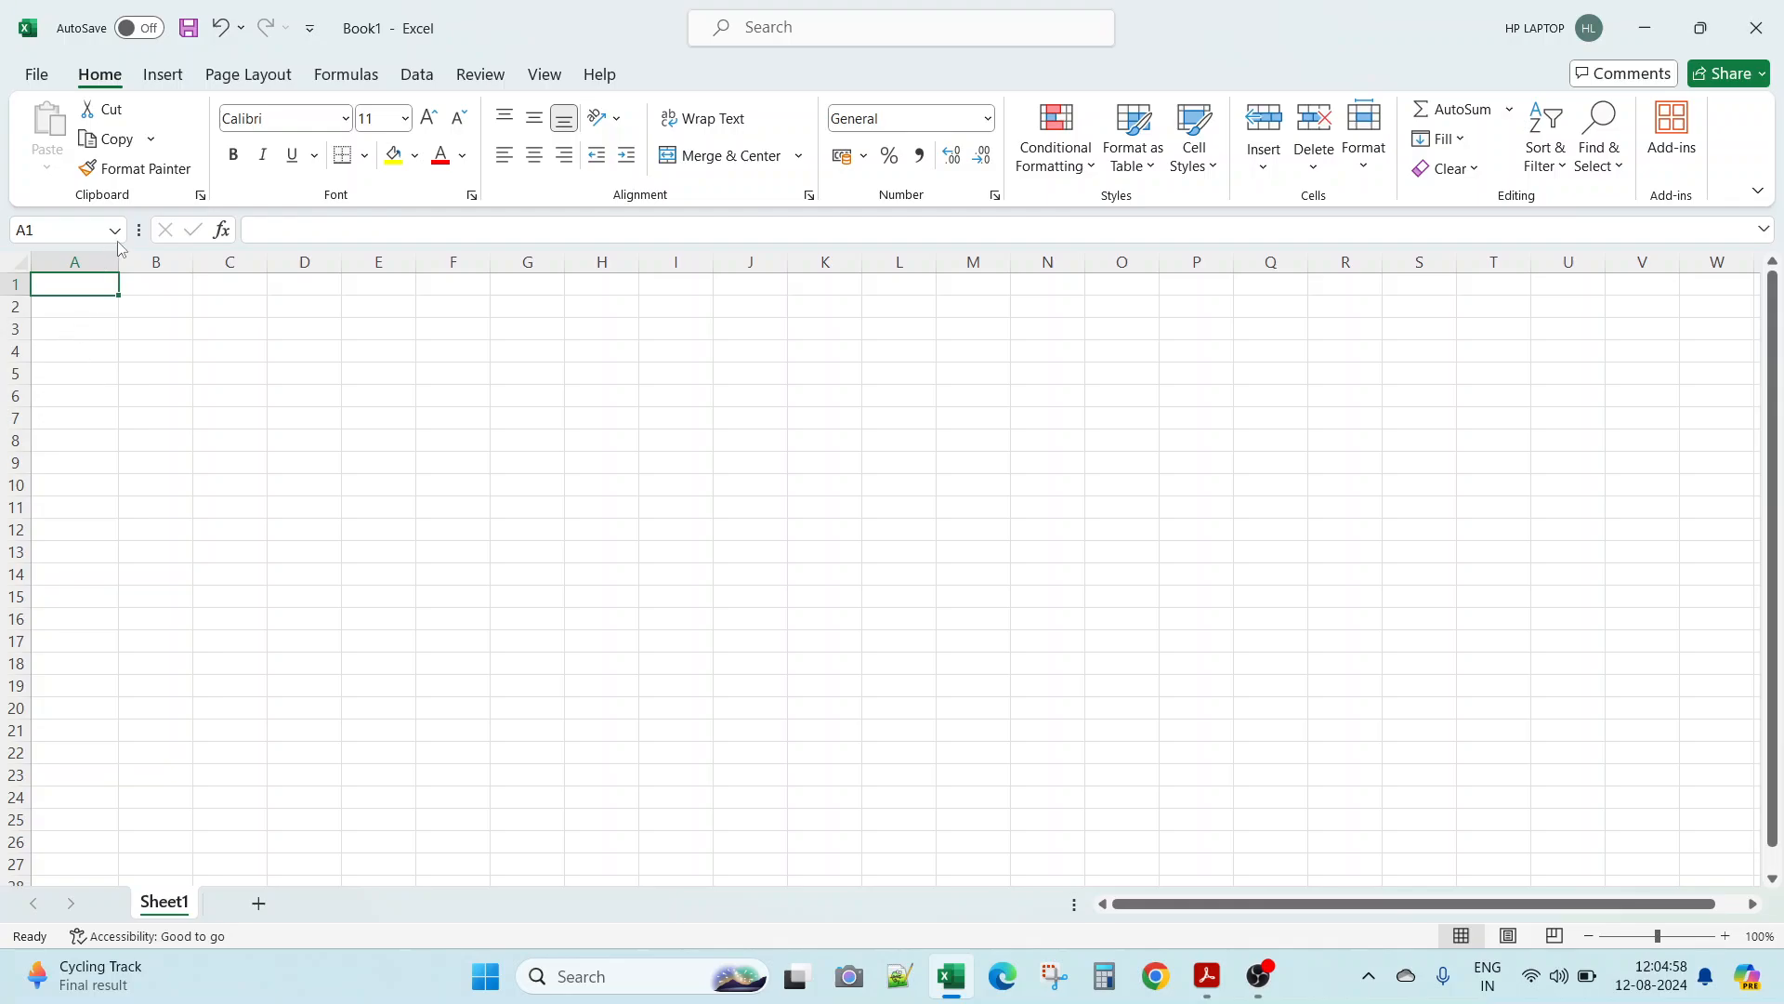
drag(122, 259, 113, 259)
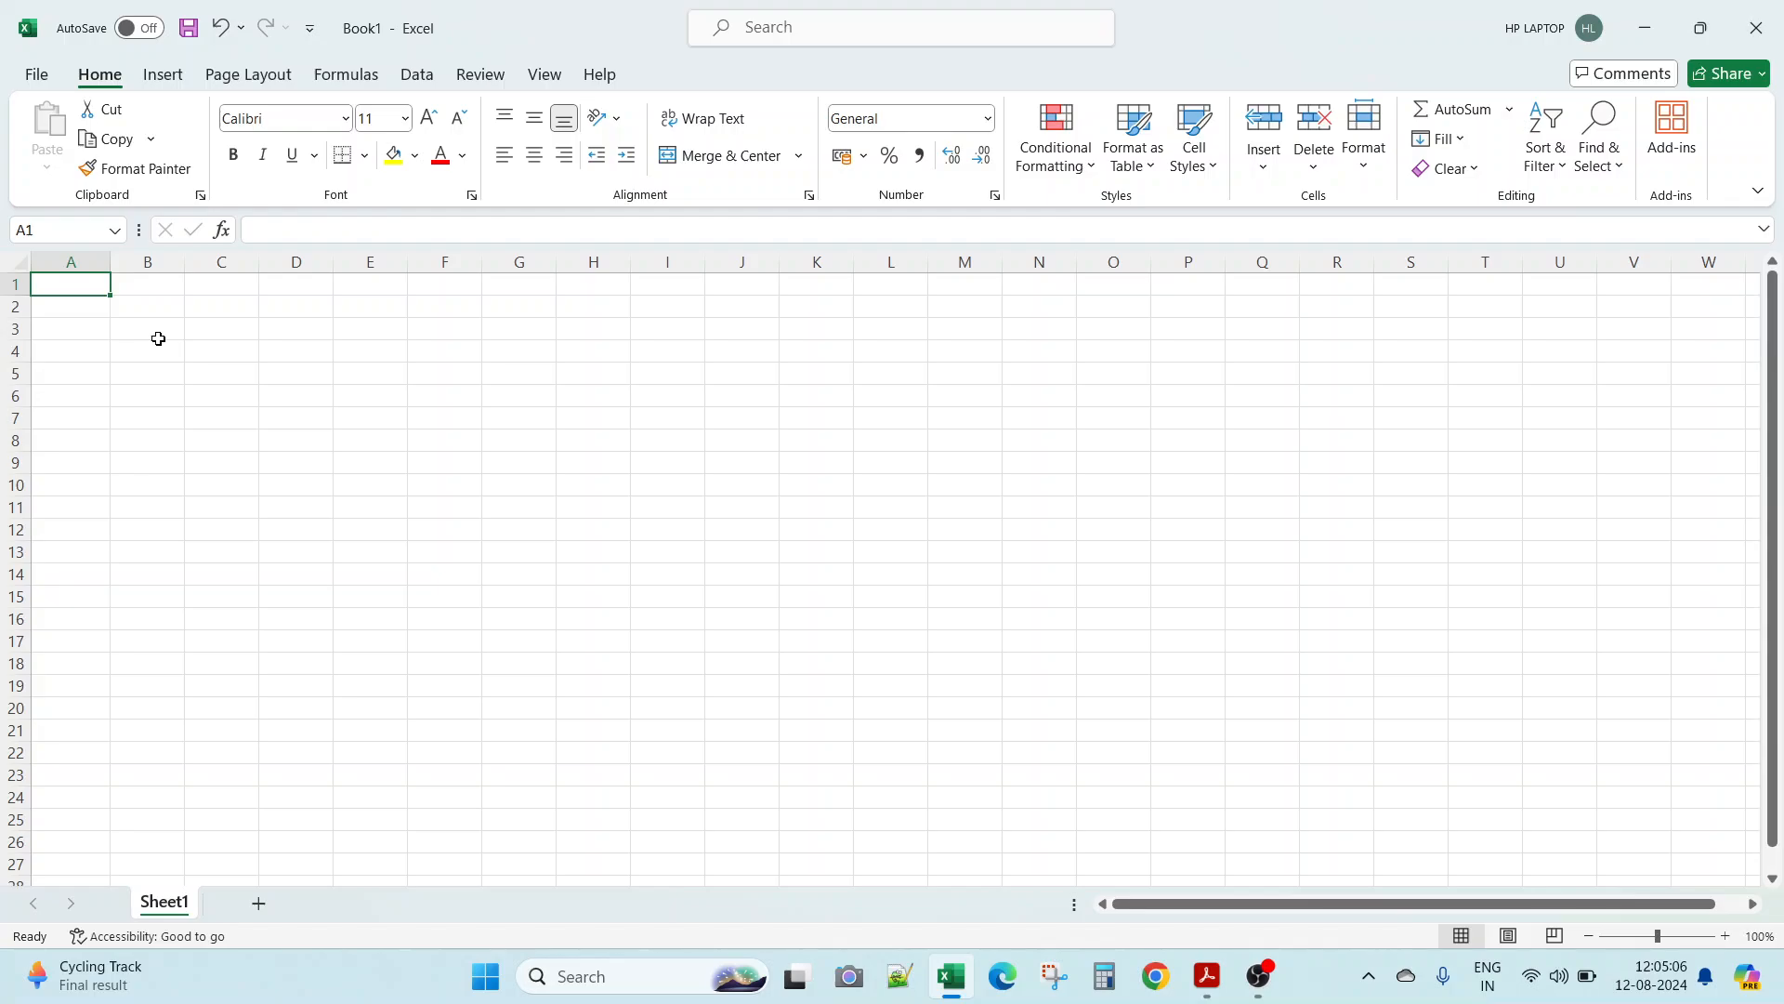
text(s.no)
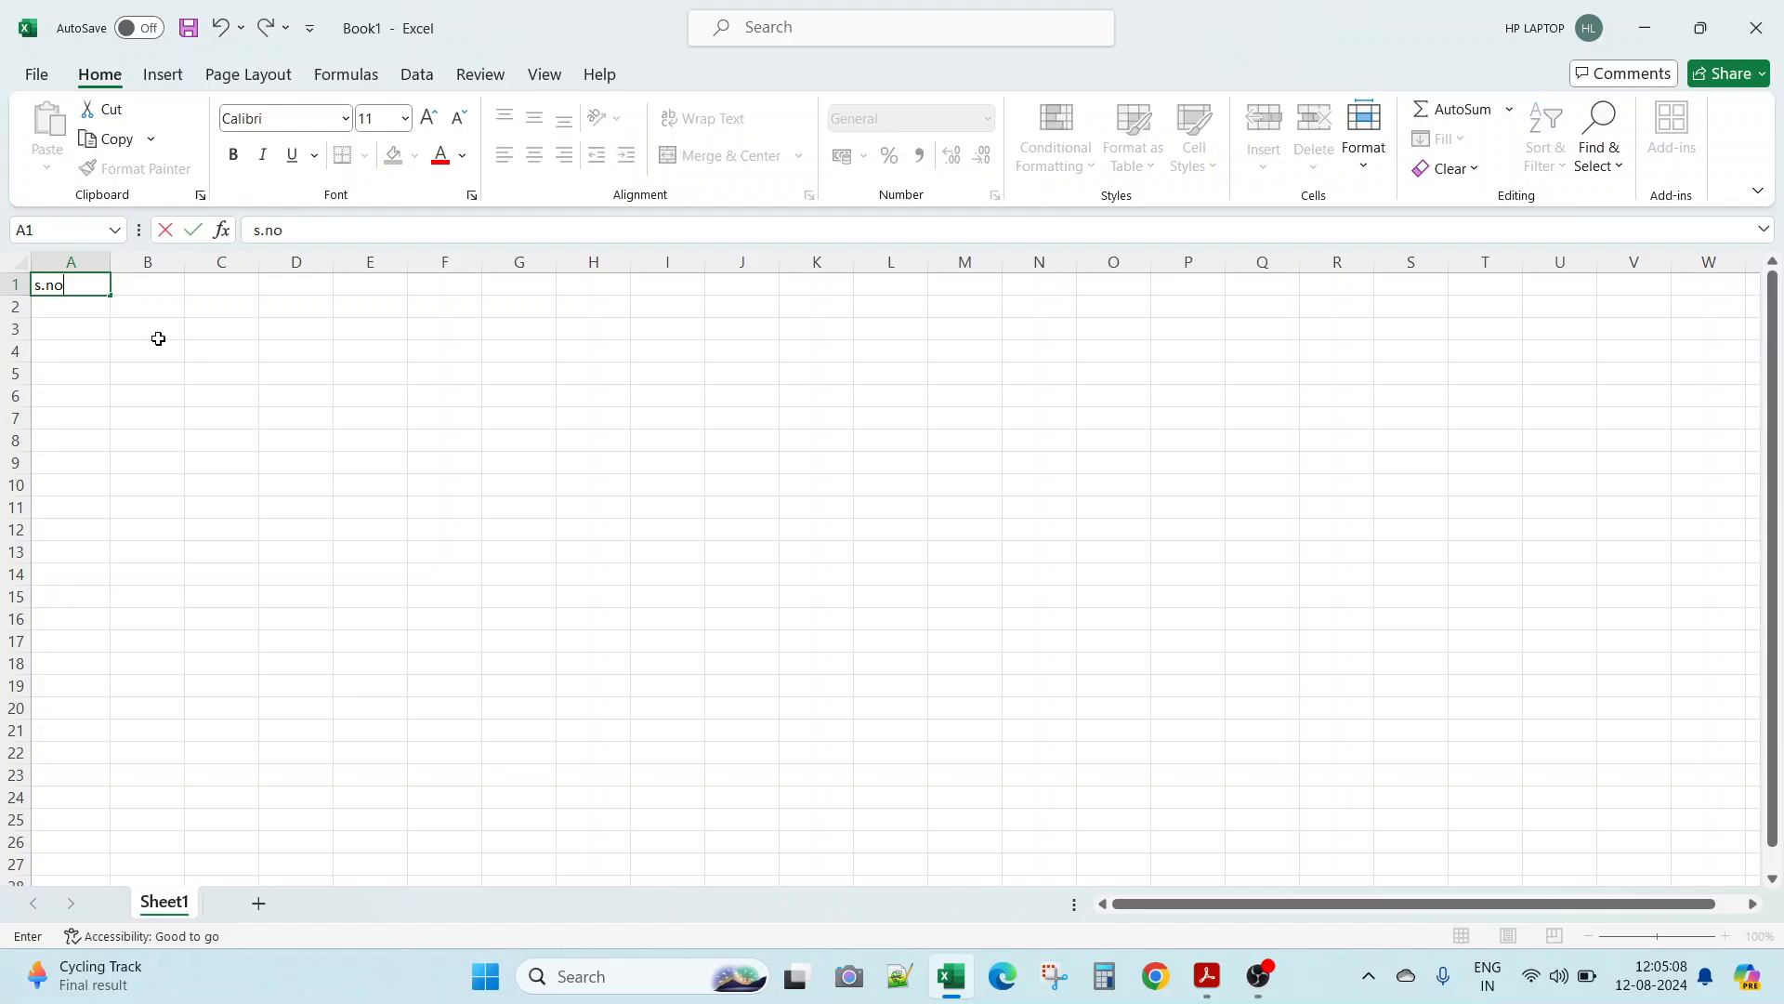
key(Tab)
text(Name)
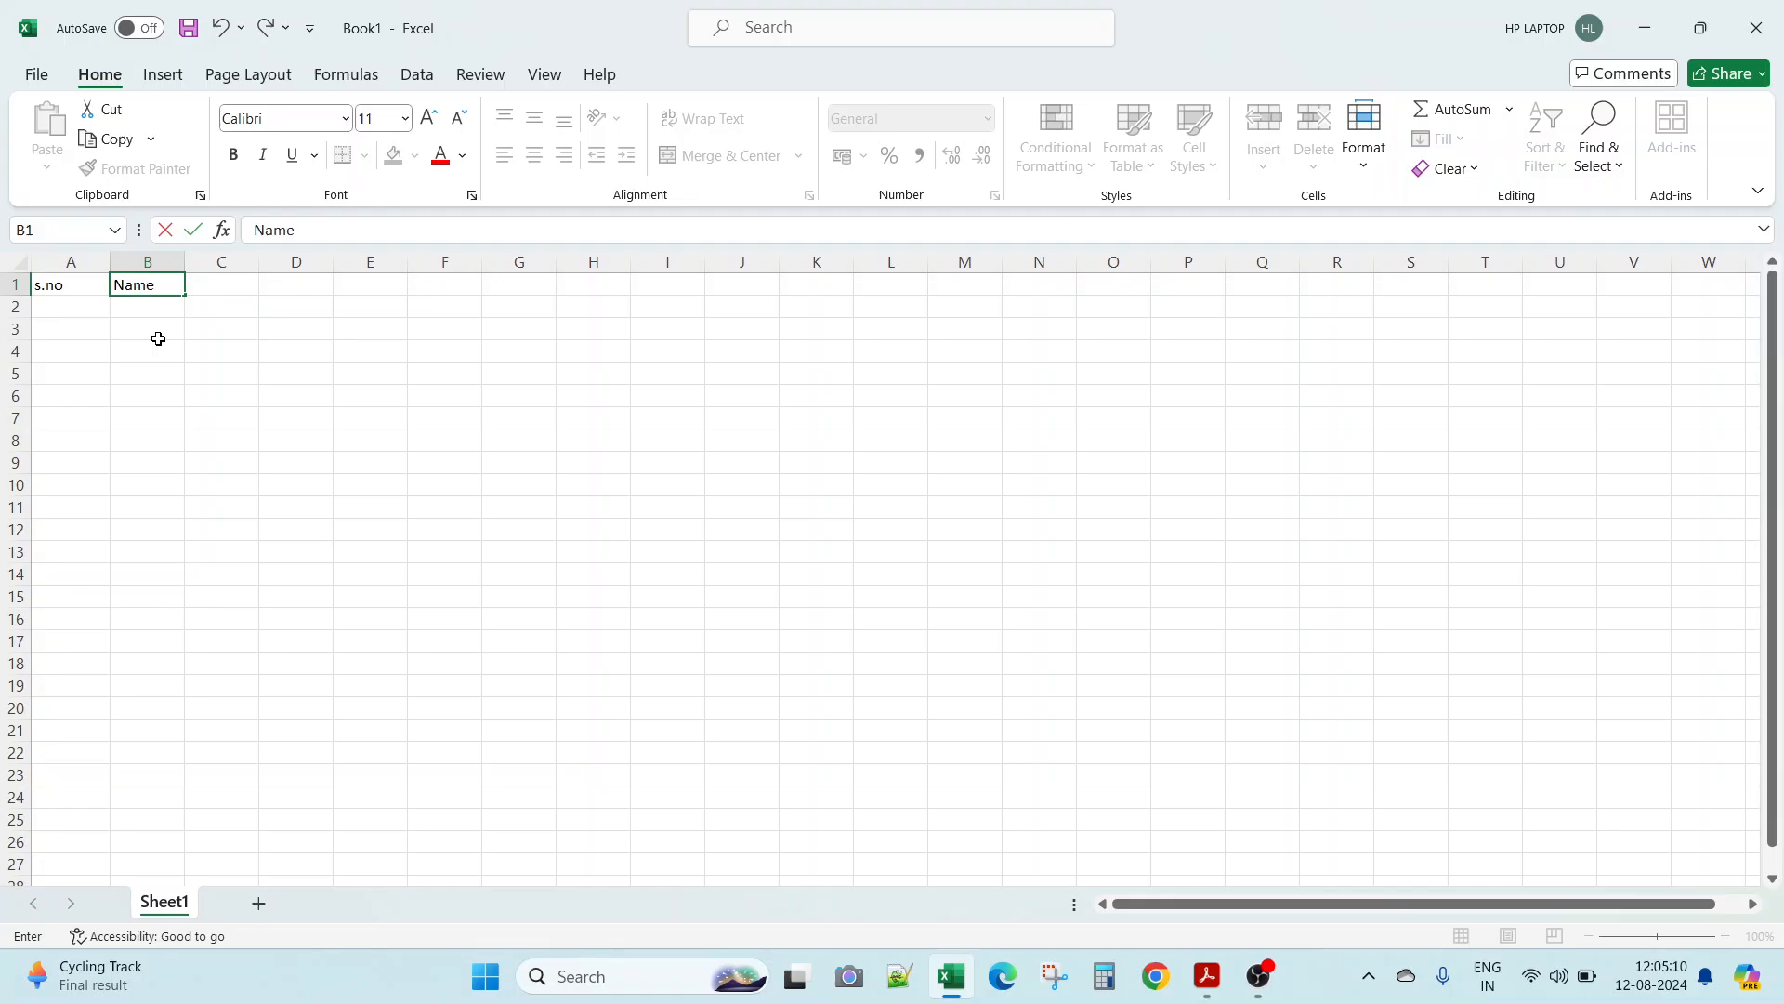
key(Tab)
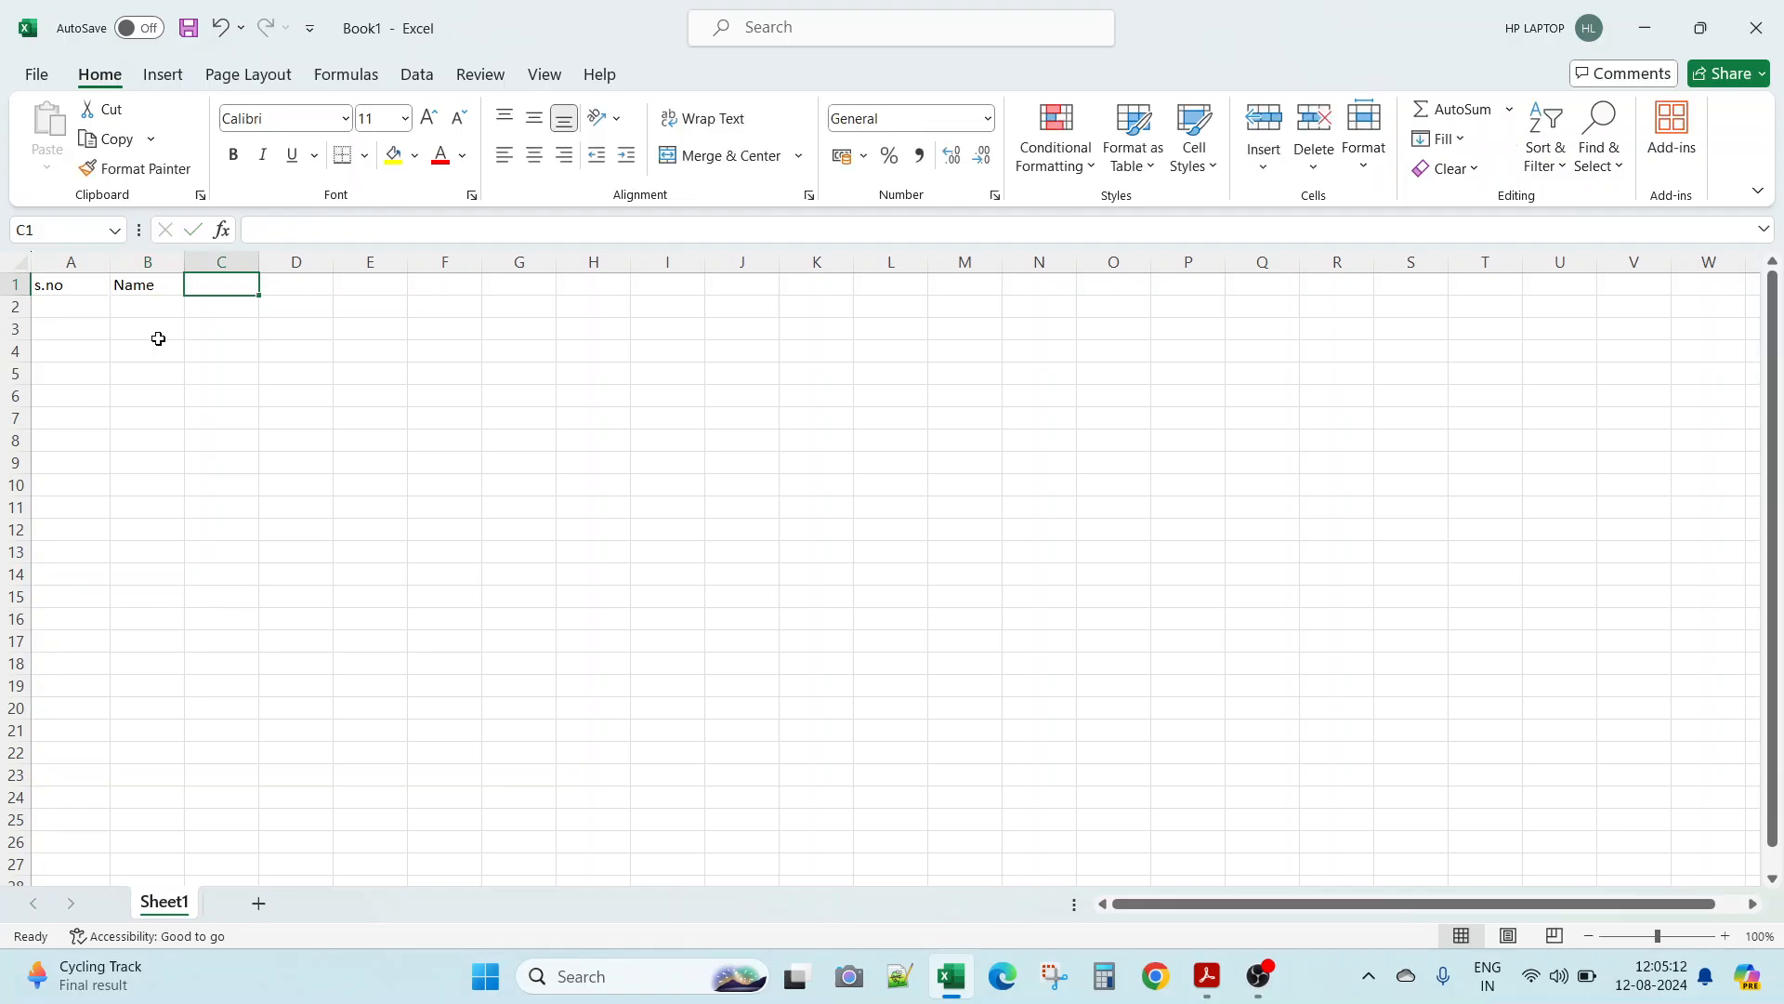
text(h)
key(BackSpace)
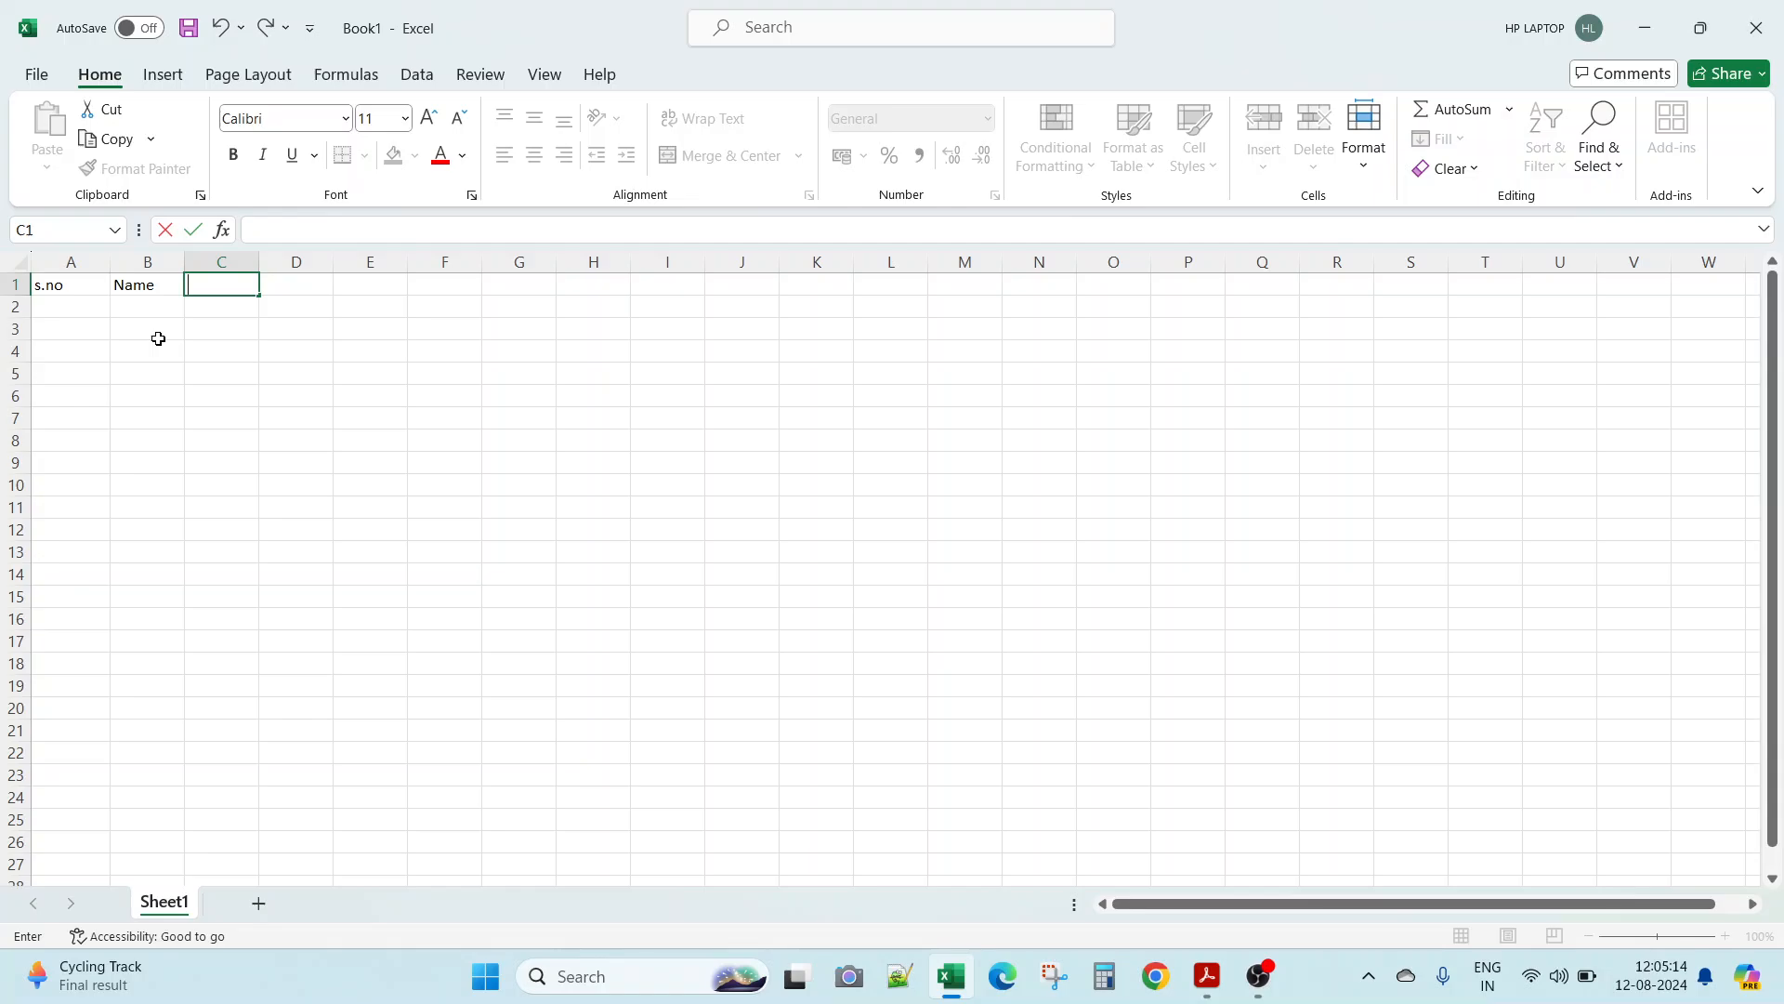
text(Mobile number)
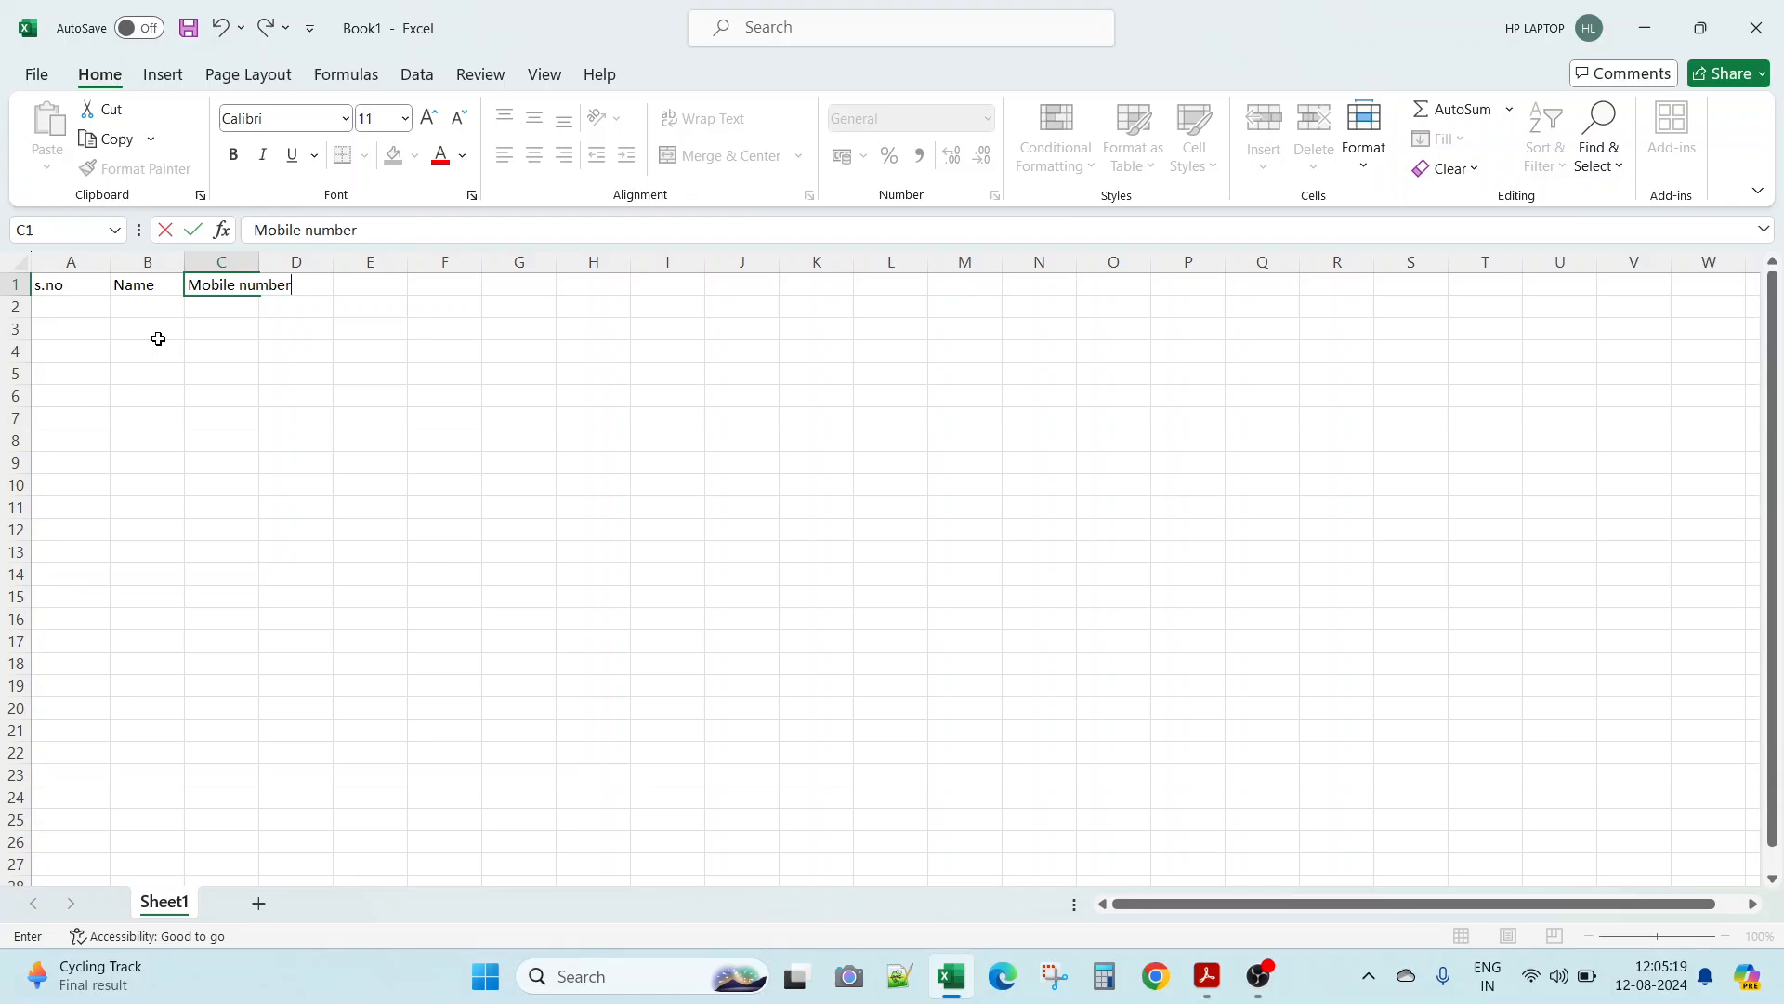
key(Tab)
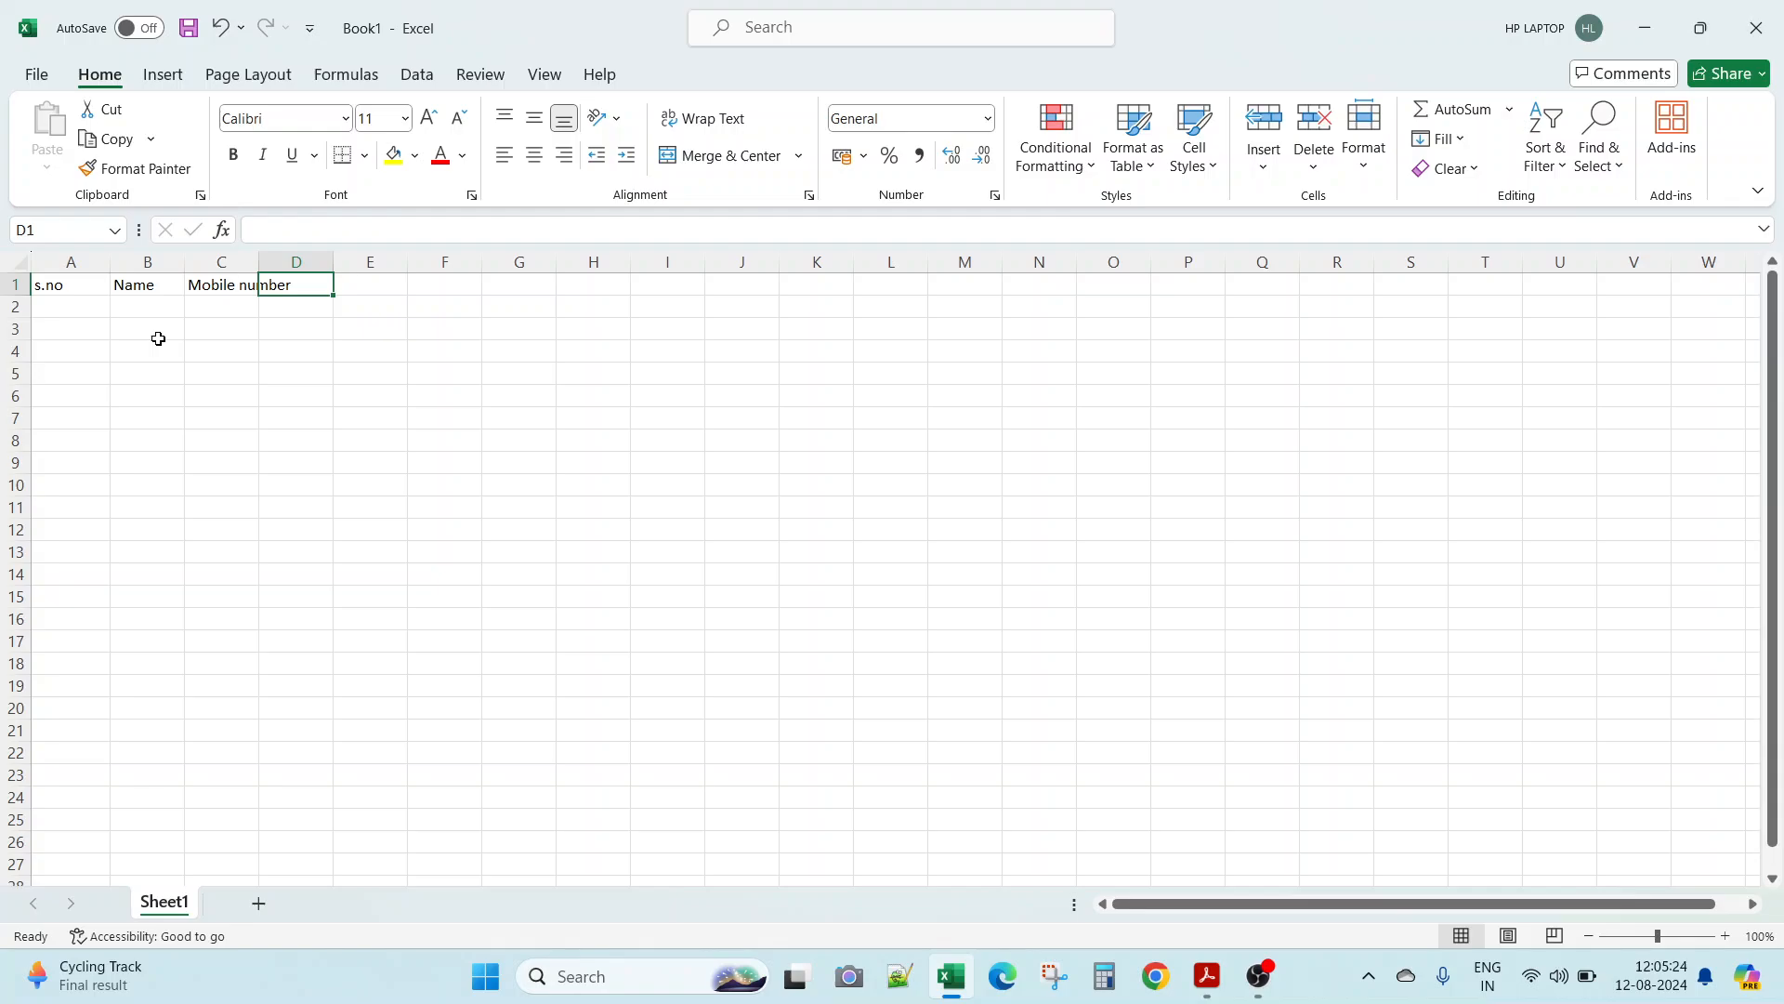
text(percentage)
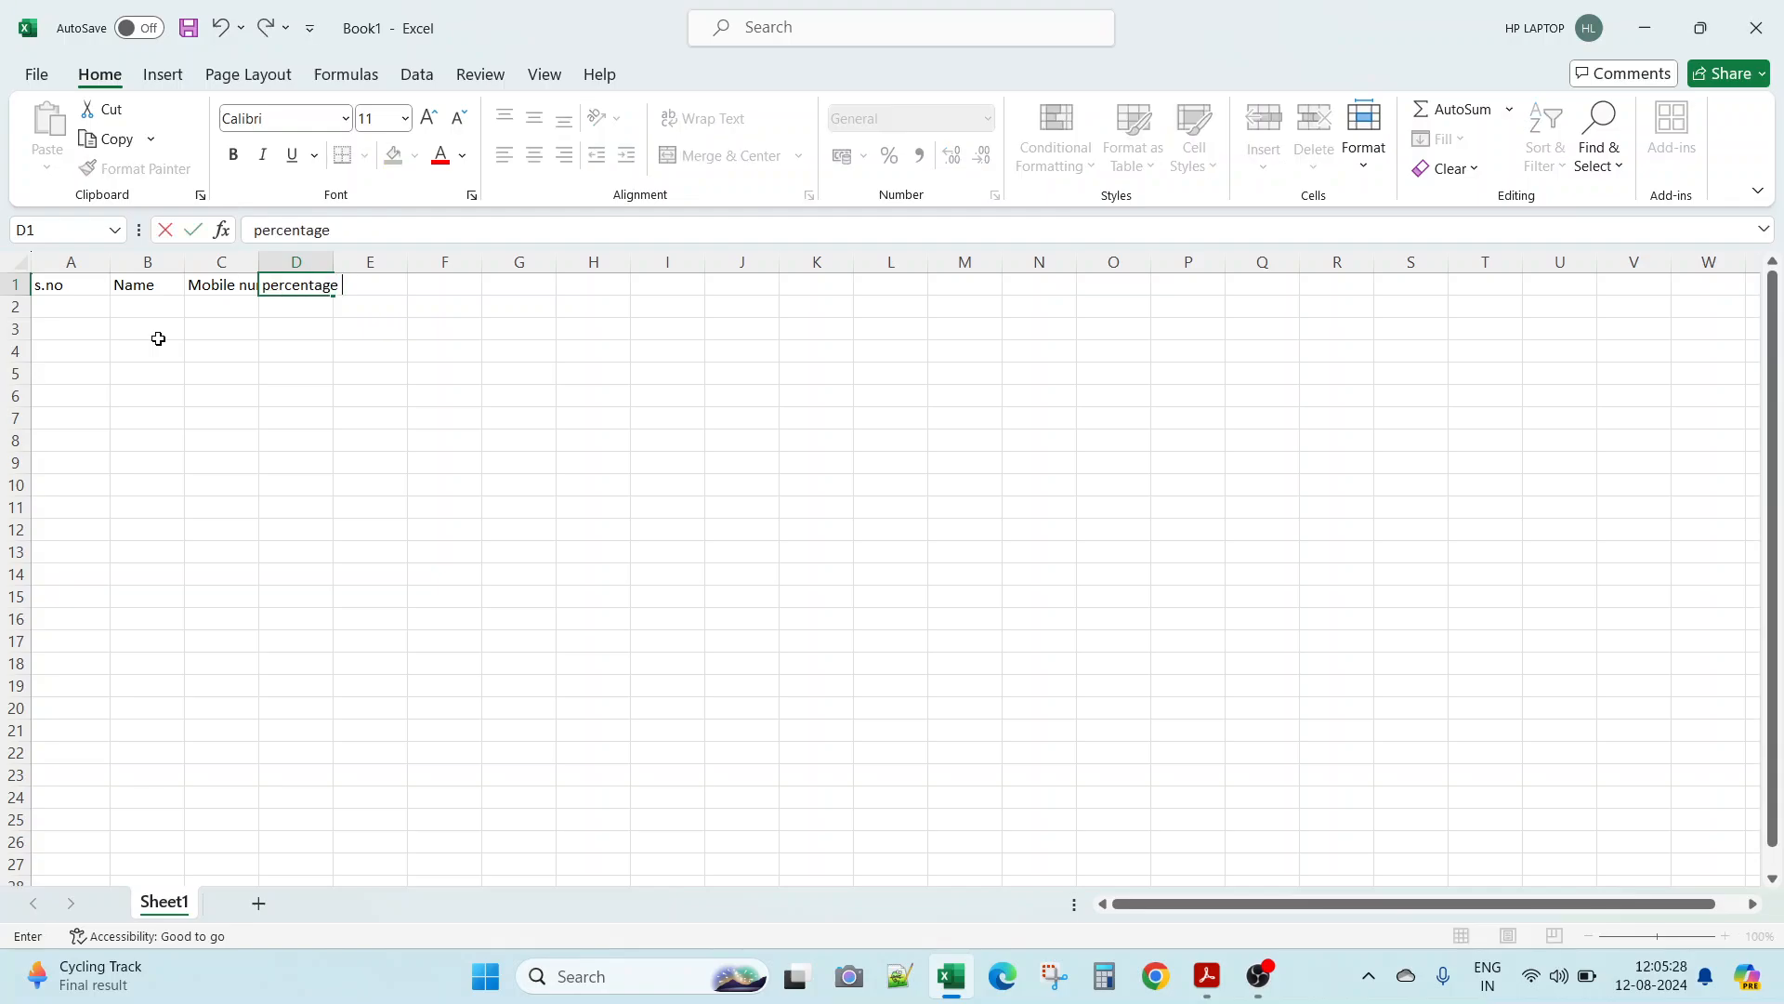
text( marks)
key(Return)
Step: Change the header in cell B1 to Student Name
key(Up)
key(Left)
key(Left)
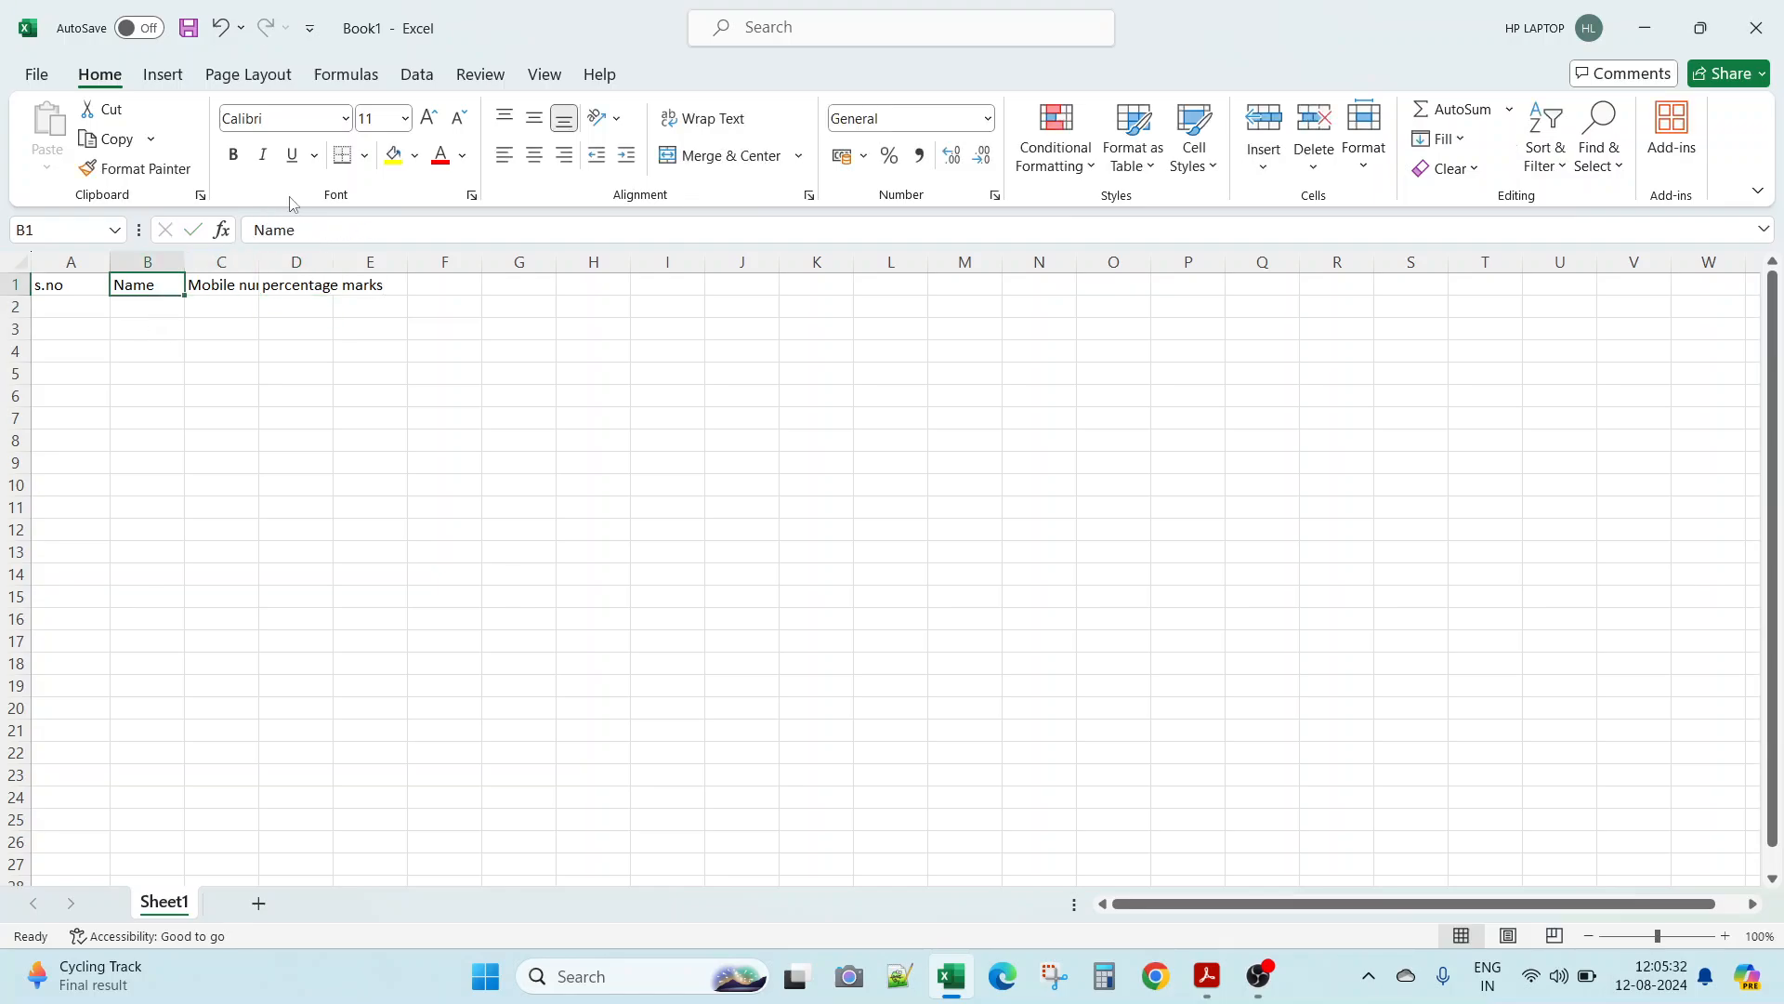
click(254, 231)
text(Stud)
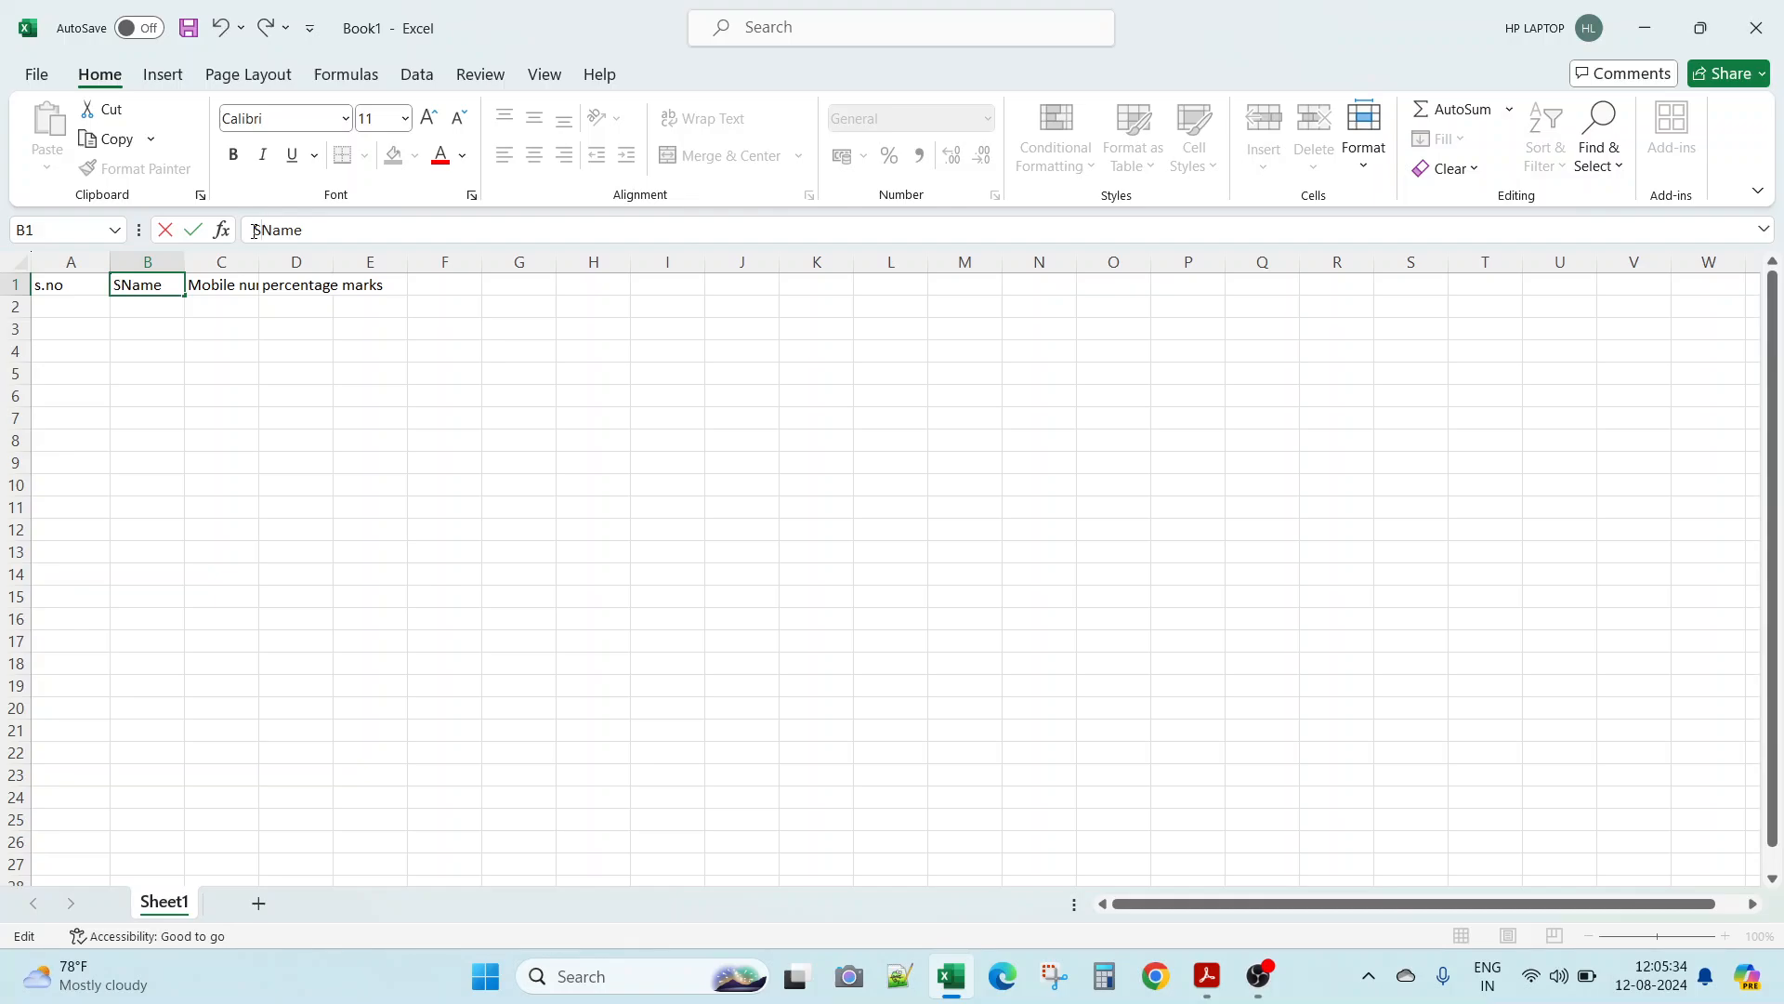
text(ent)
key(Return)
Step: Auto-fit the widths of all columns in the sheet to their contents
click(18, 263)
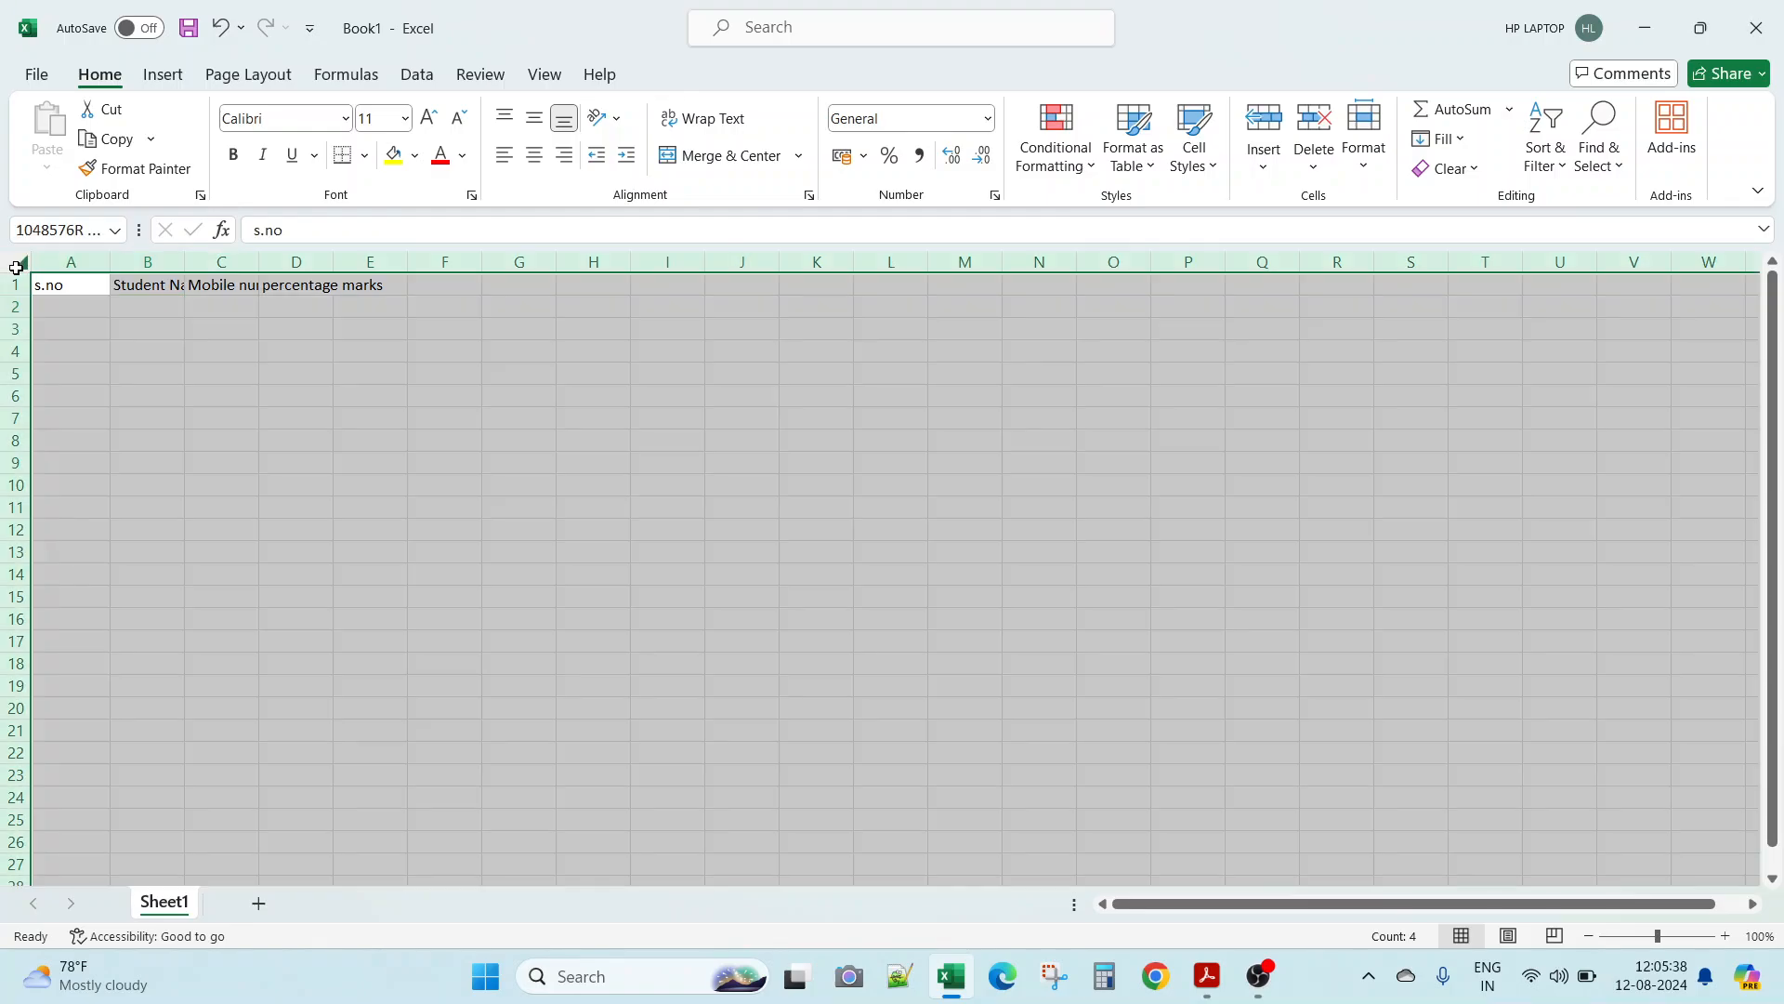
double_click(111, 267)
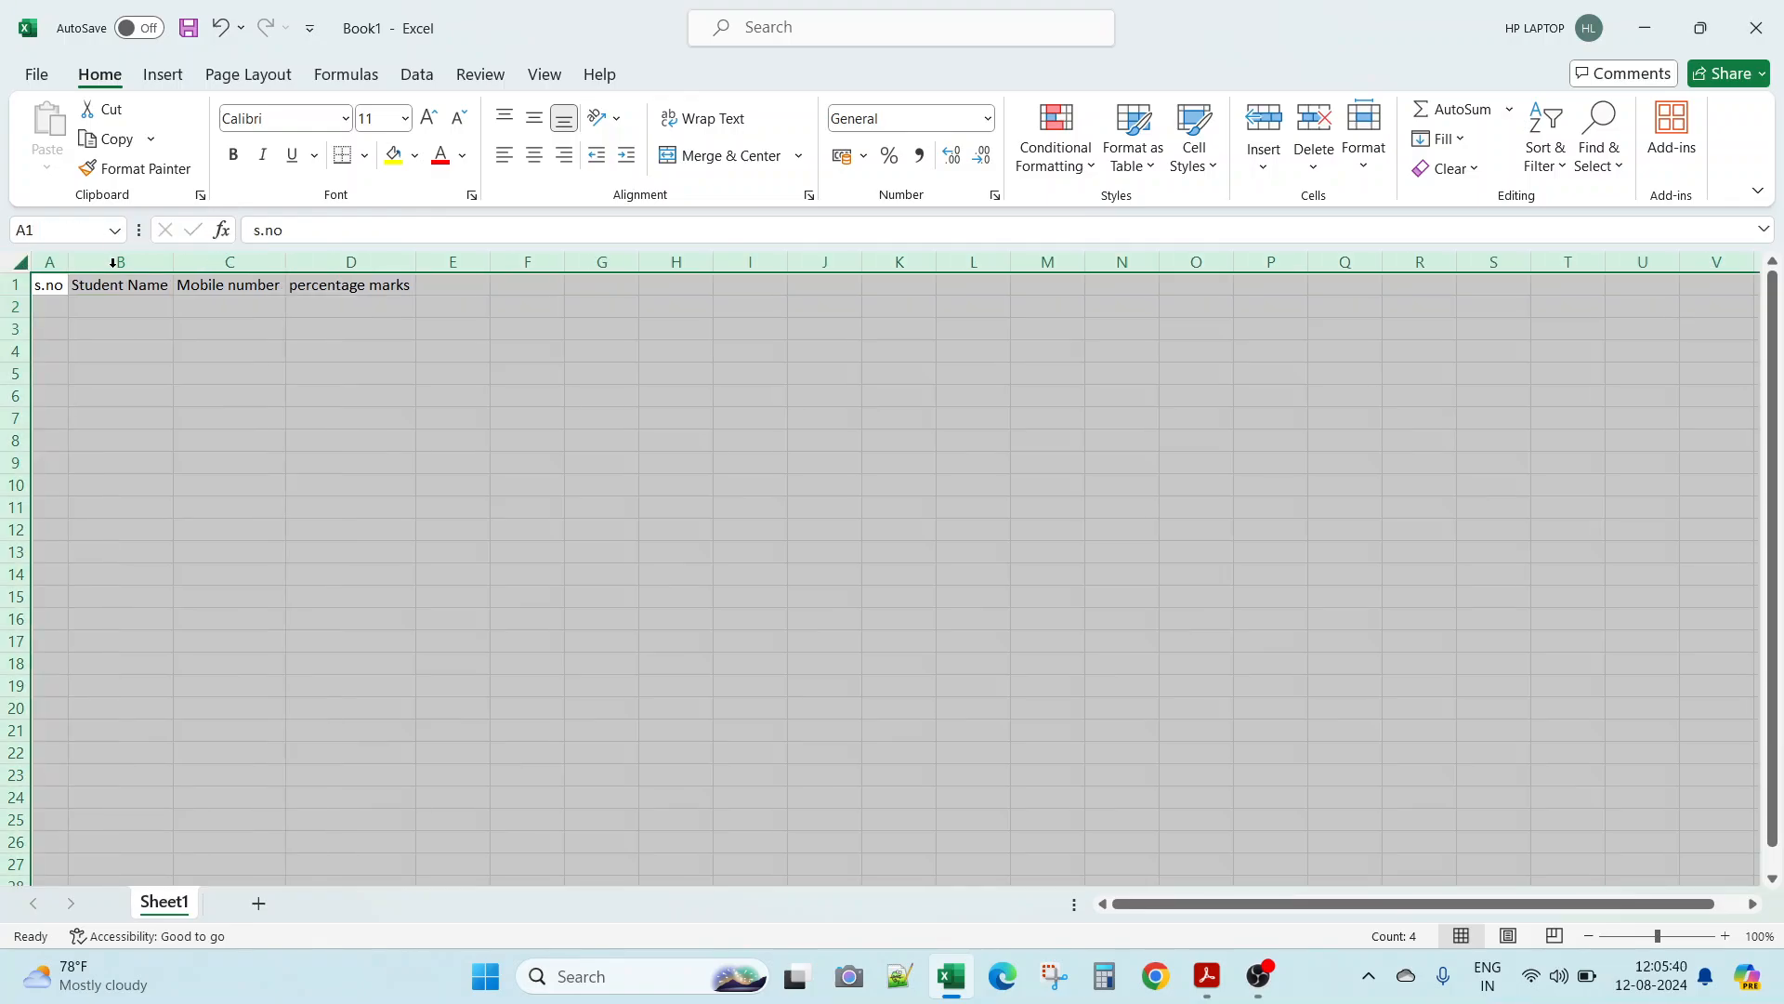
click(168, 308)
Step: Apply All Borders to the range A1:D11
drag(43, 288, 321, 513)
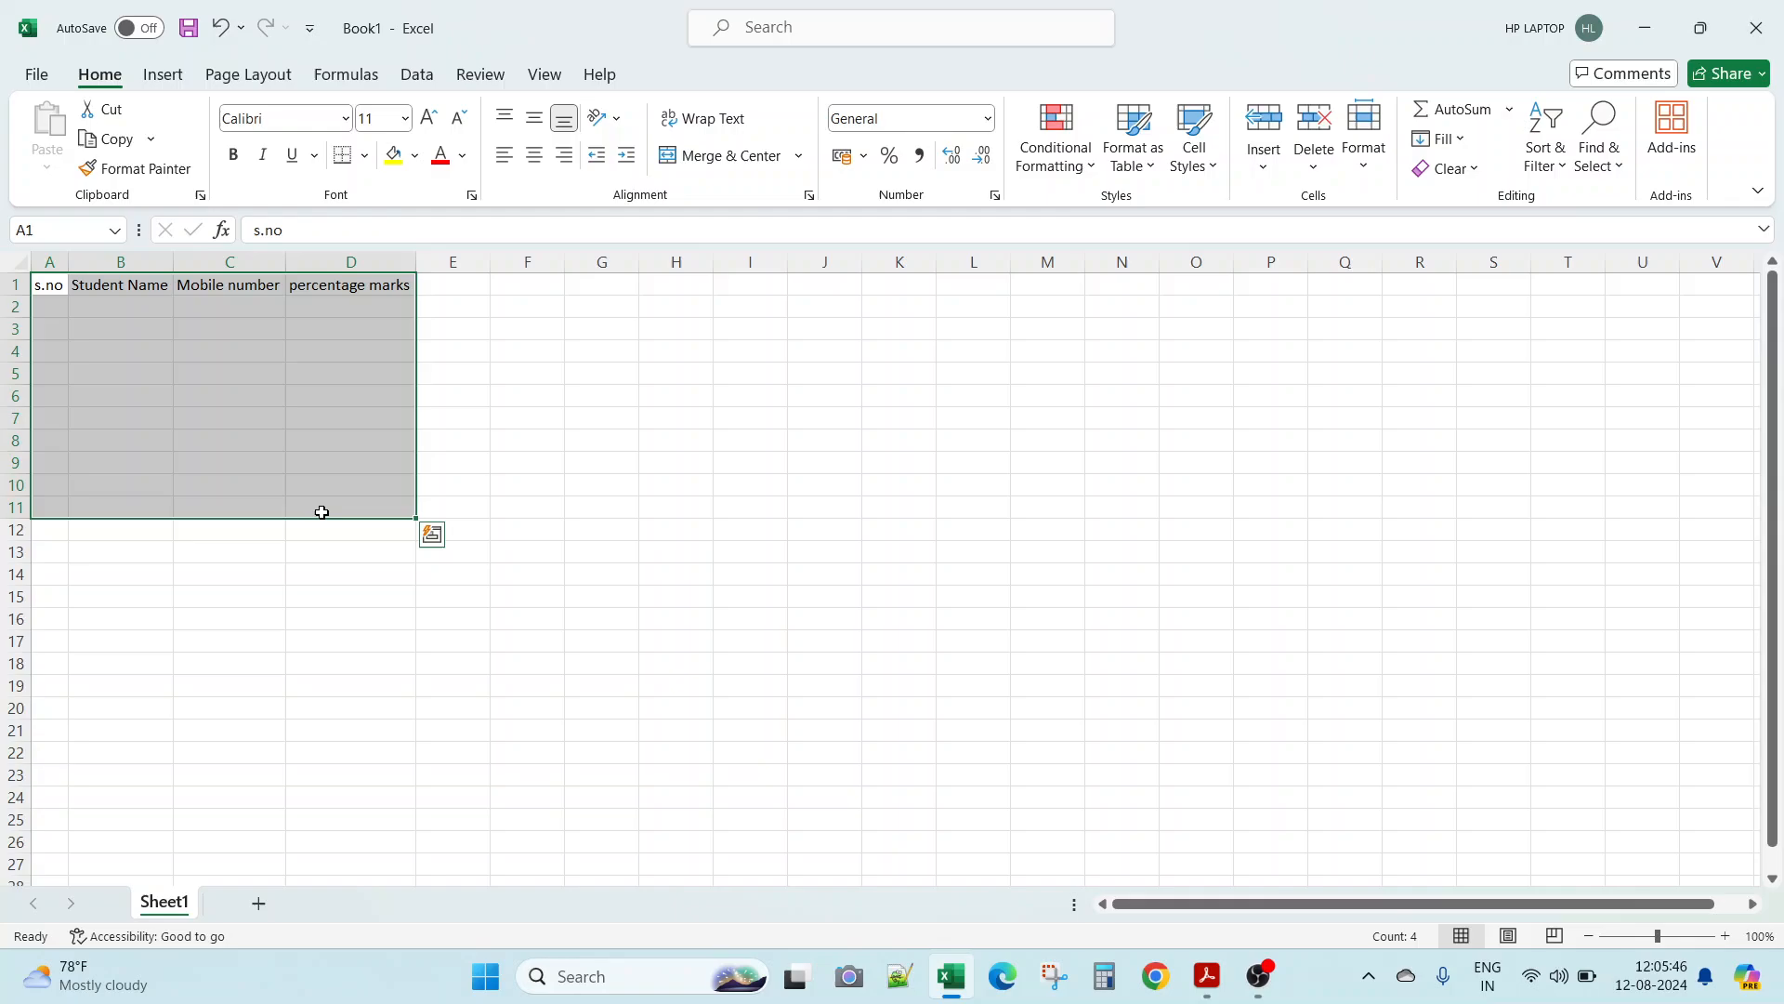
click(365, 156)
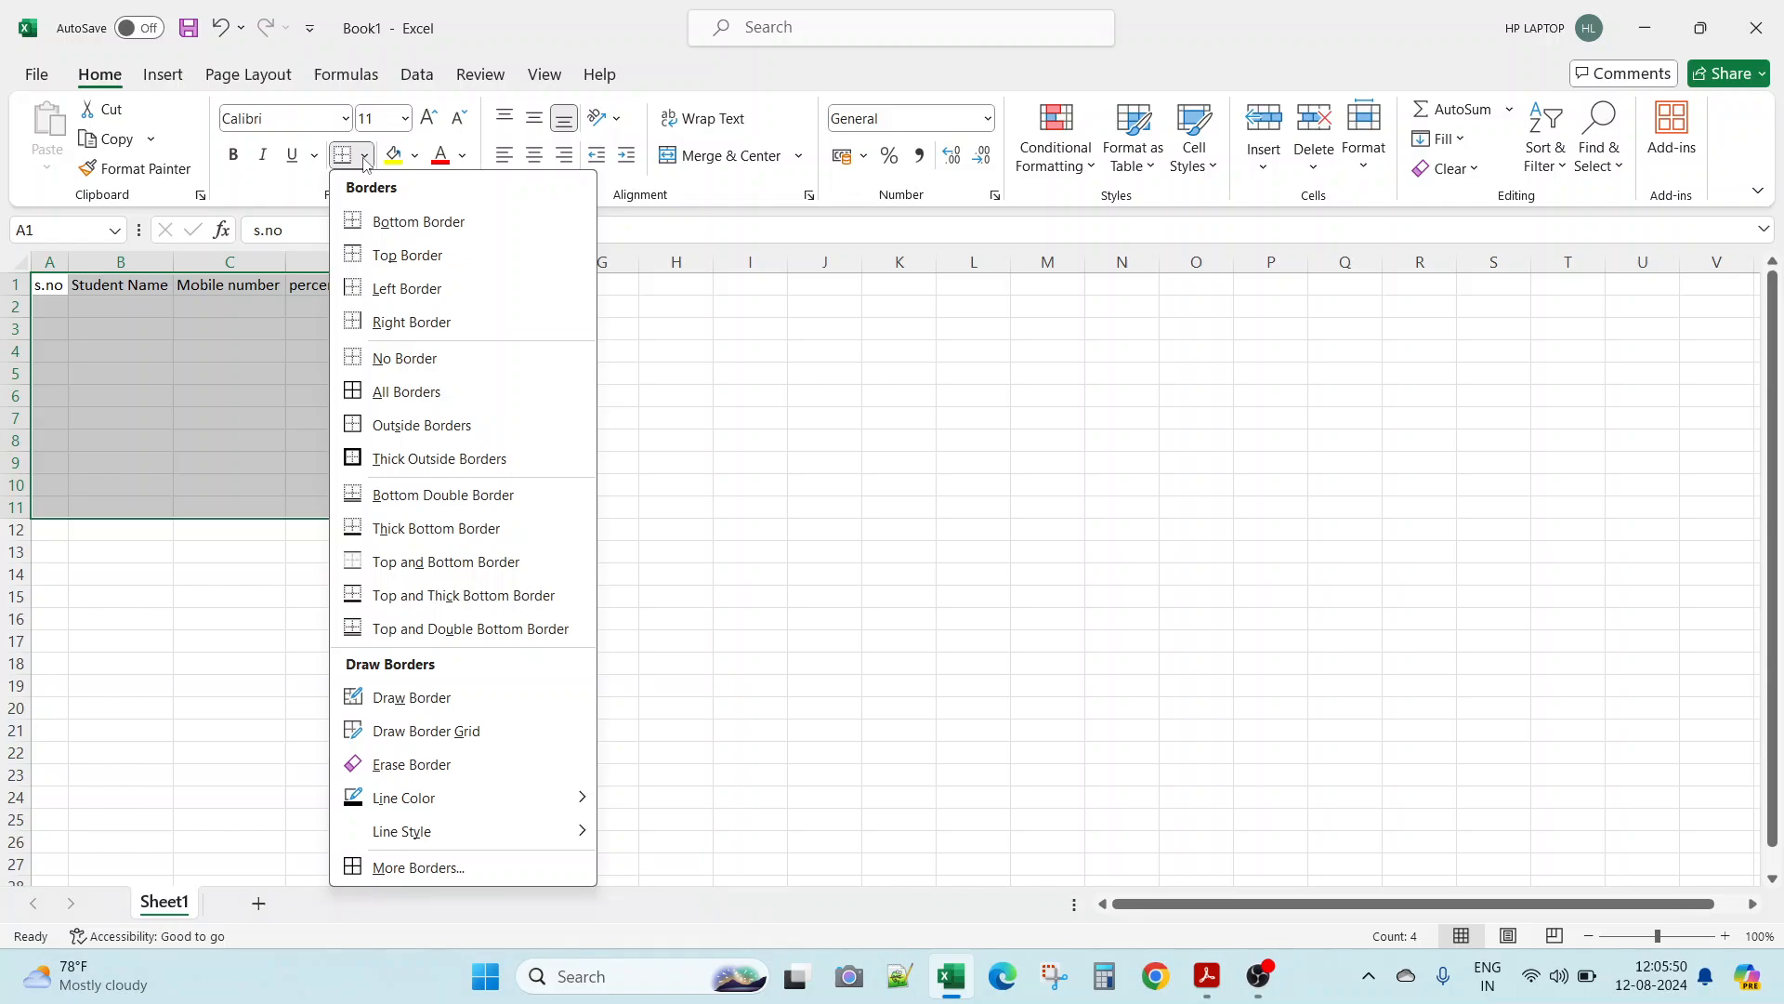
click(369, 392)
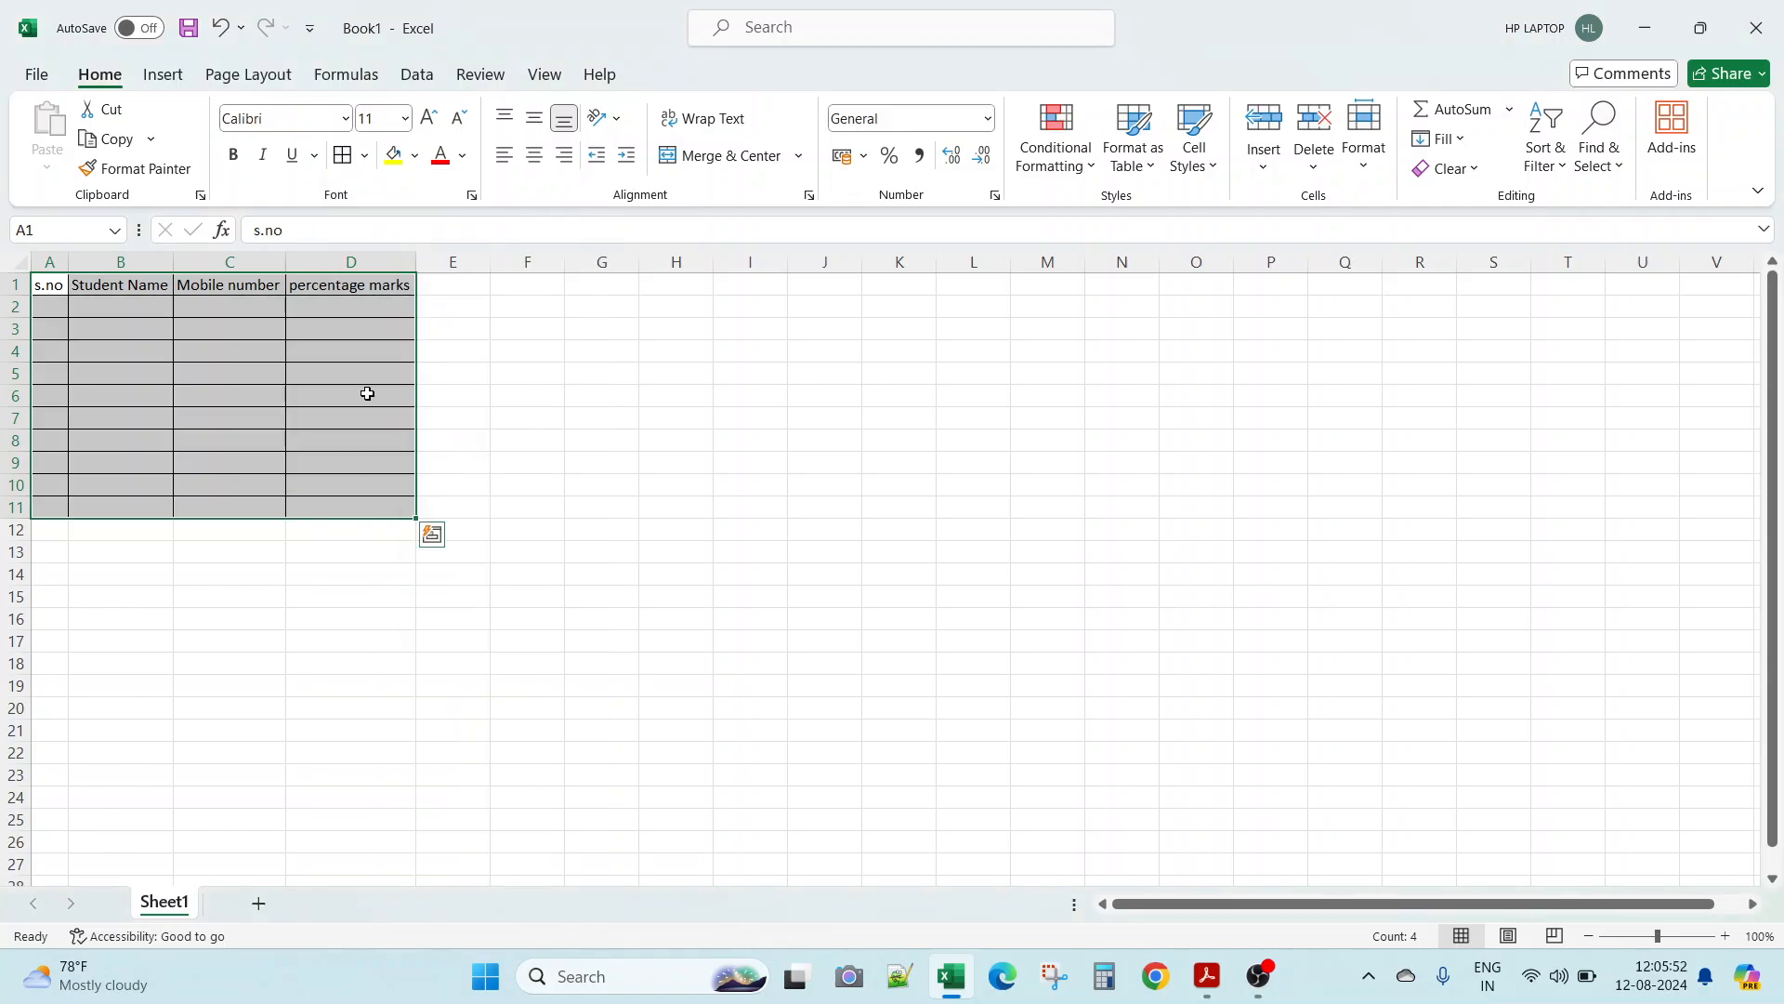
click(244, 421)
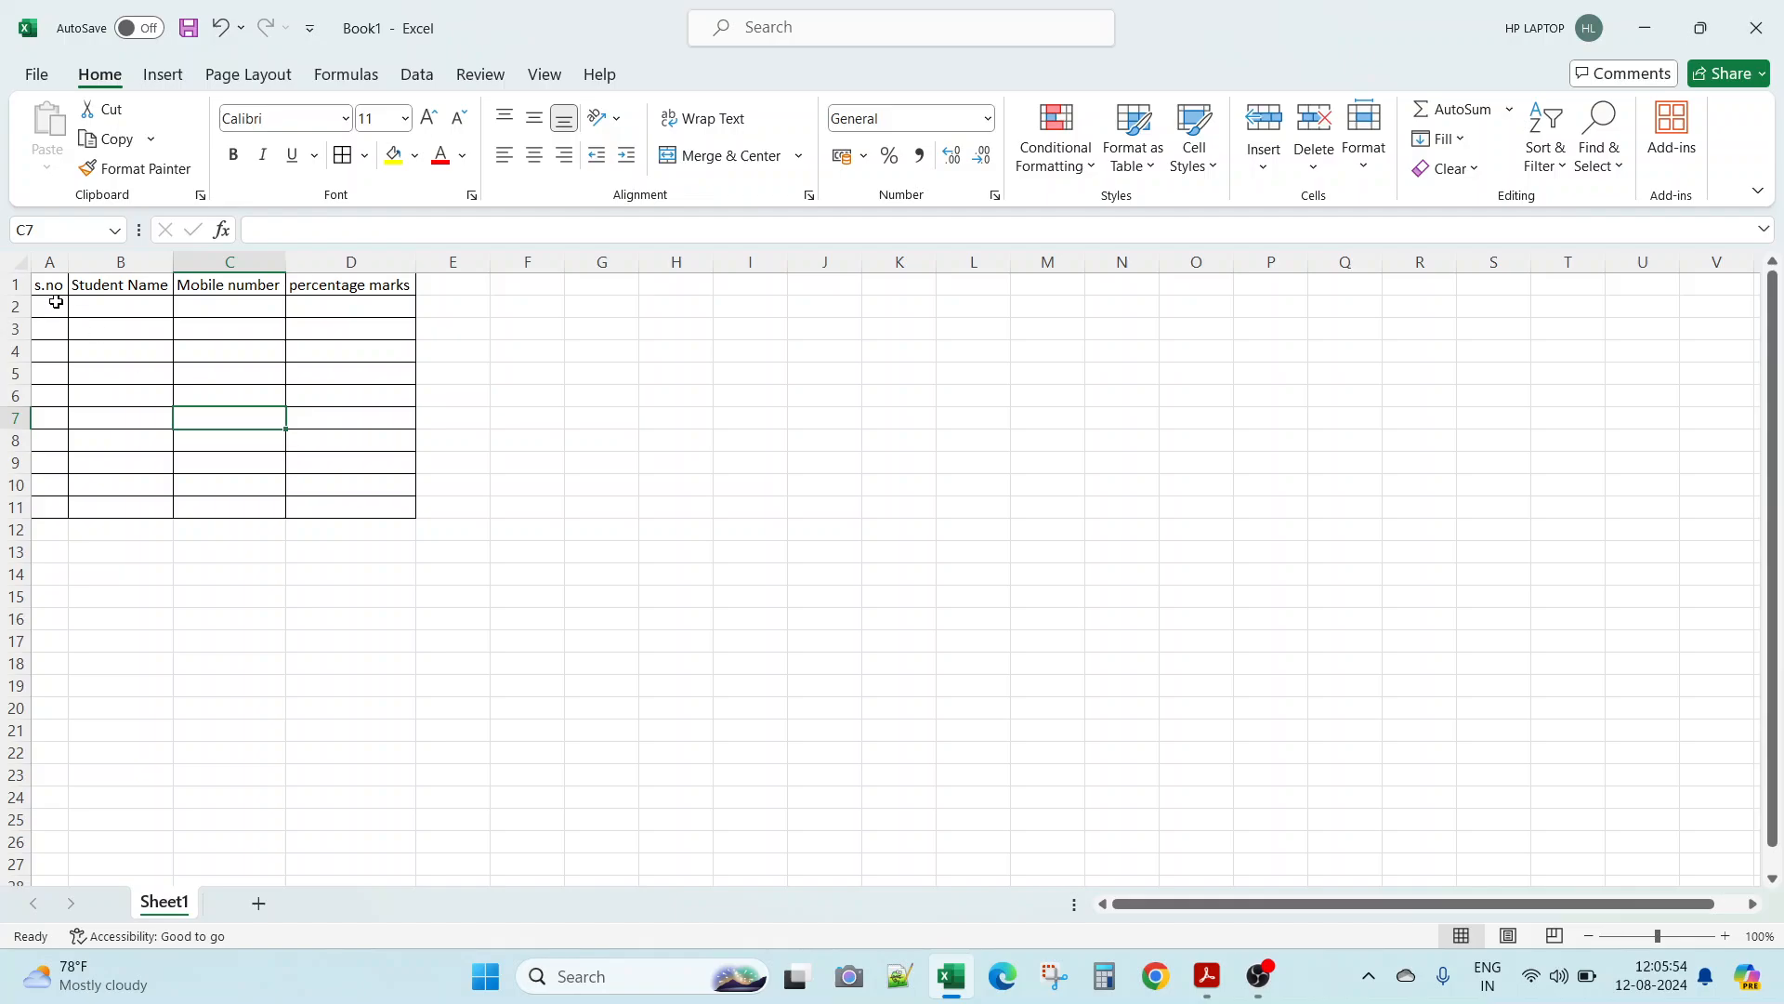
drag(53, 305, 338, 506)
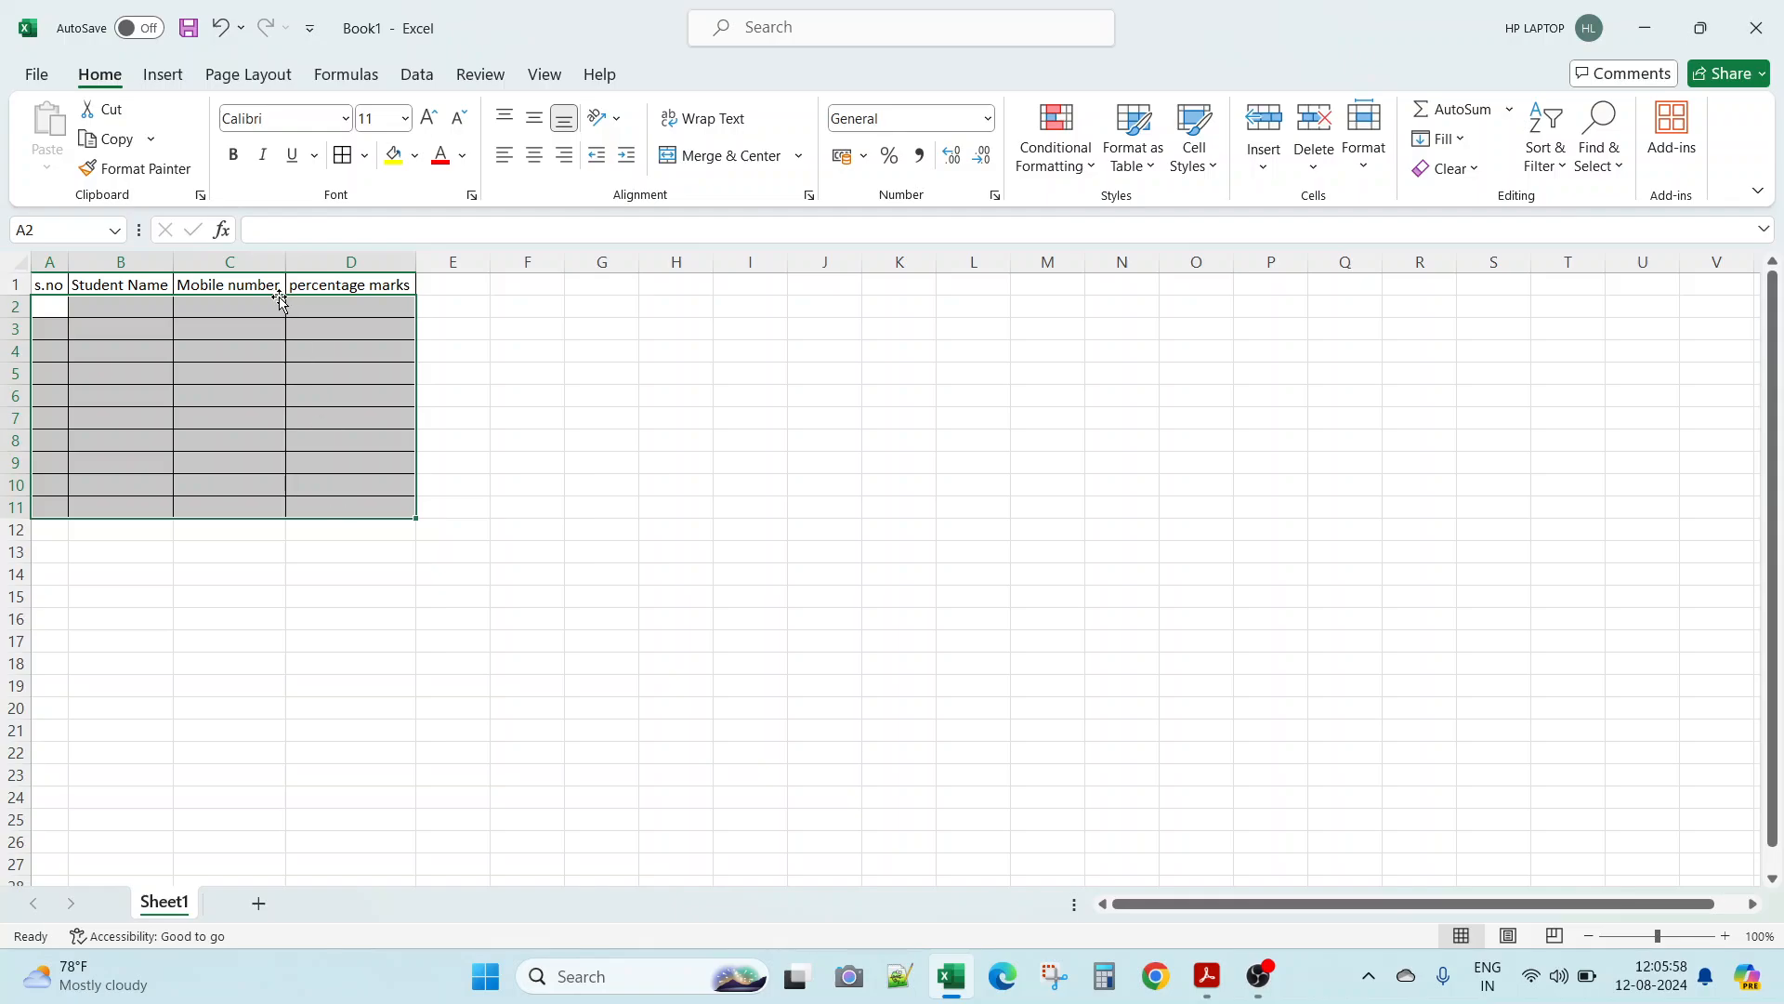
click(211, 336)
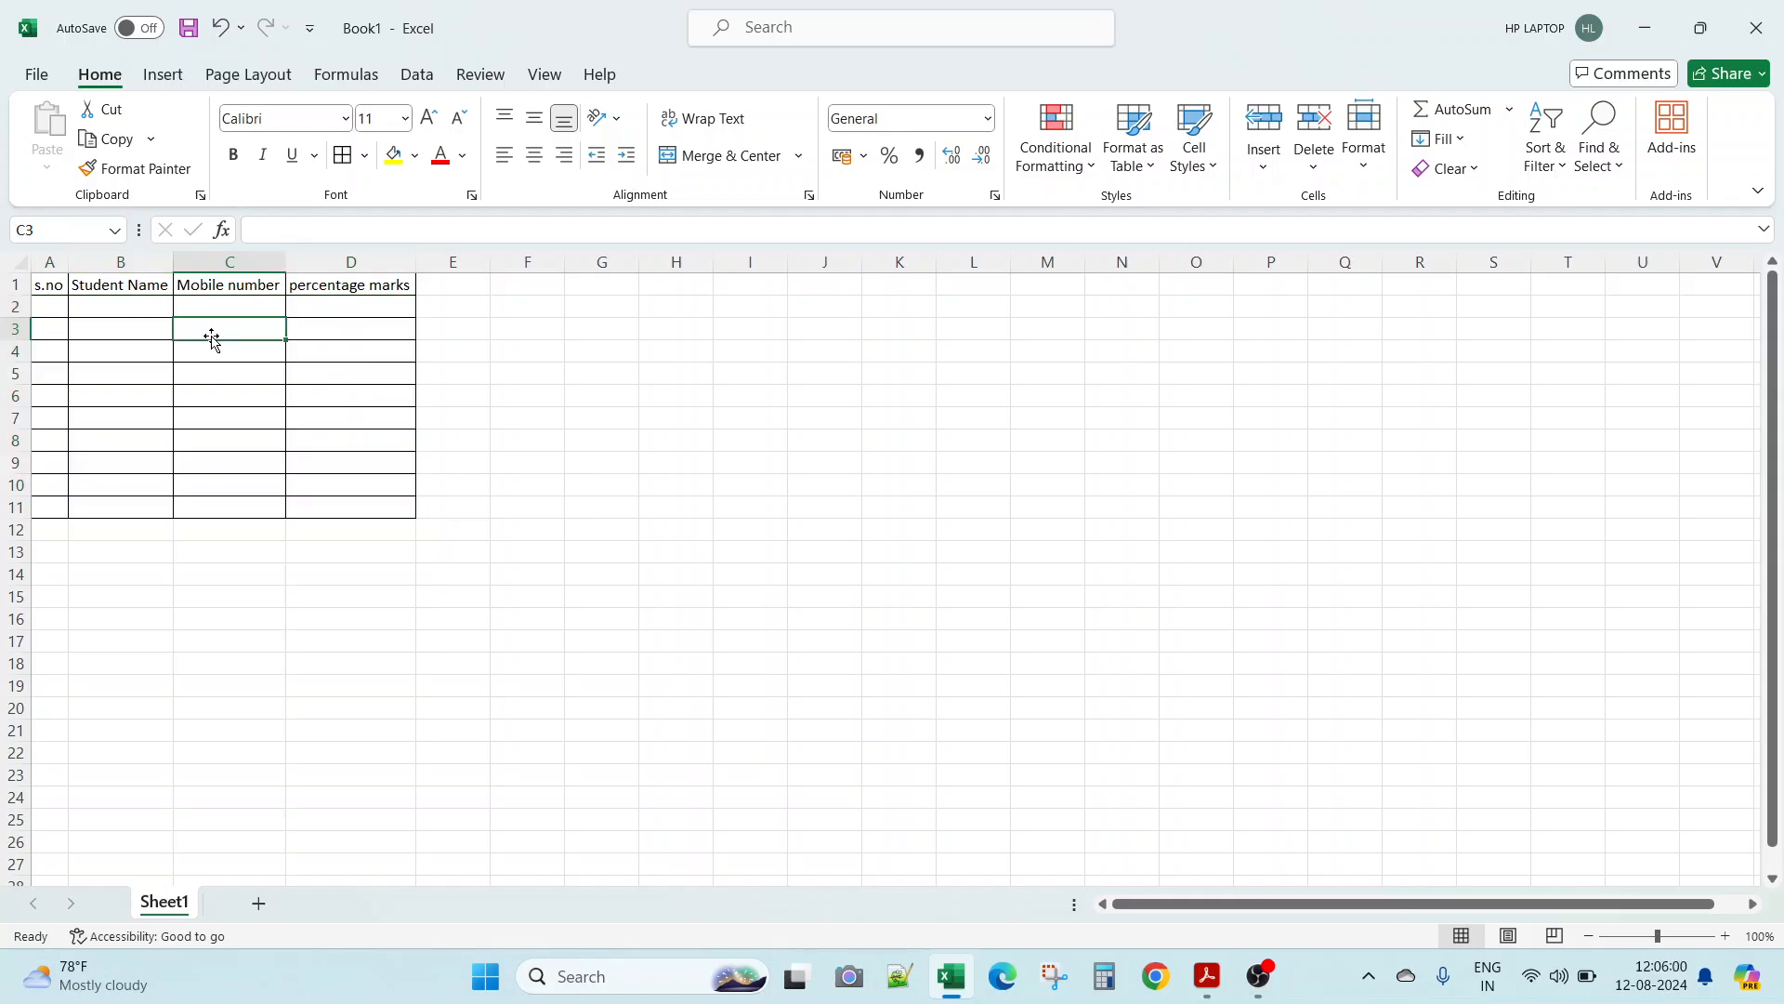
Step: Enter the serial numbers 1 and 2 in cells A2 and A3
click(54, 312)
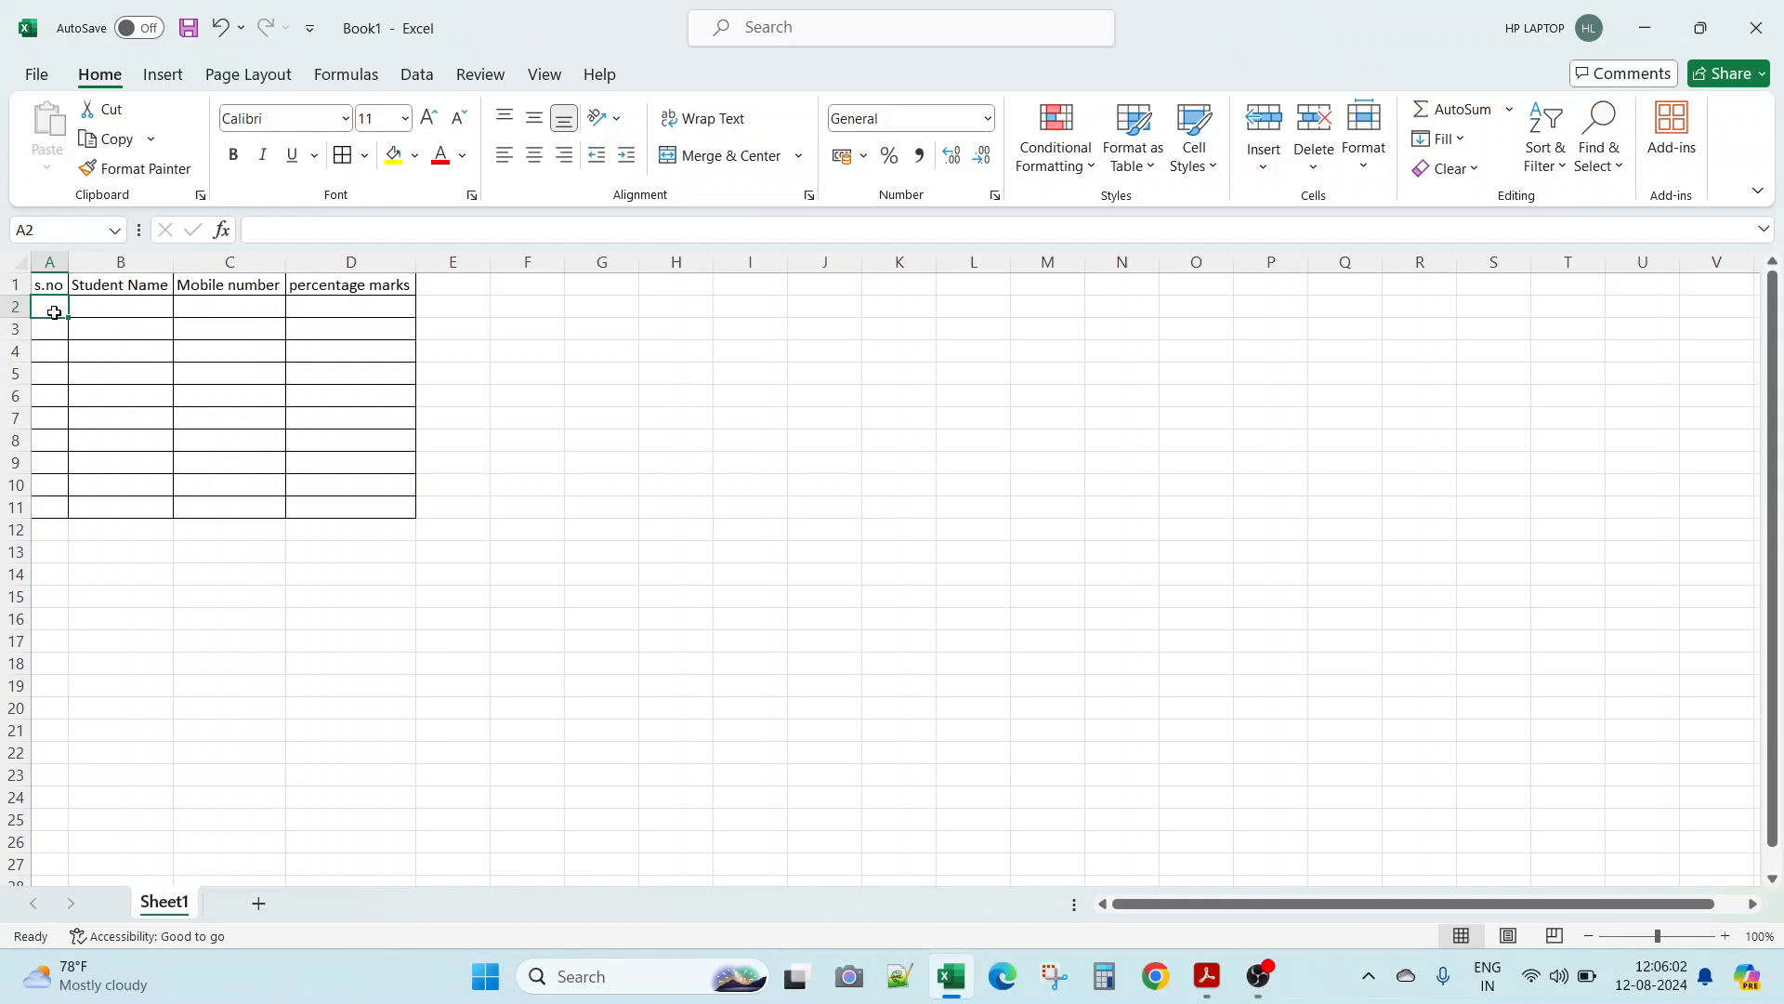
text(1)
key(Return)
text(2)
key(Return)
Step: Enter the serial numbers 3 to 8 one by one in cells A4:A9
text(3)
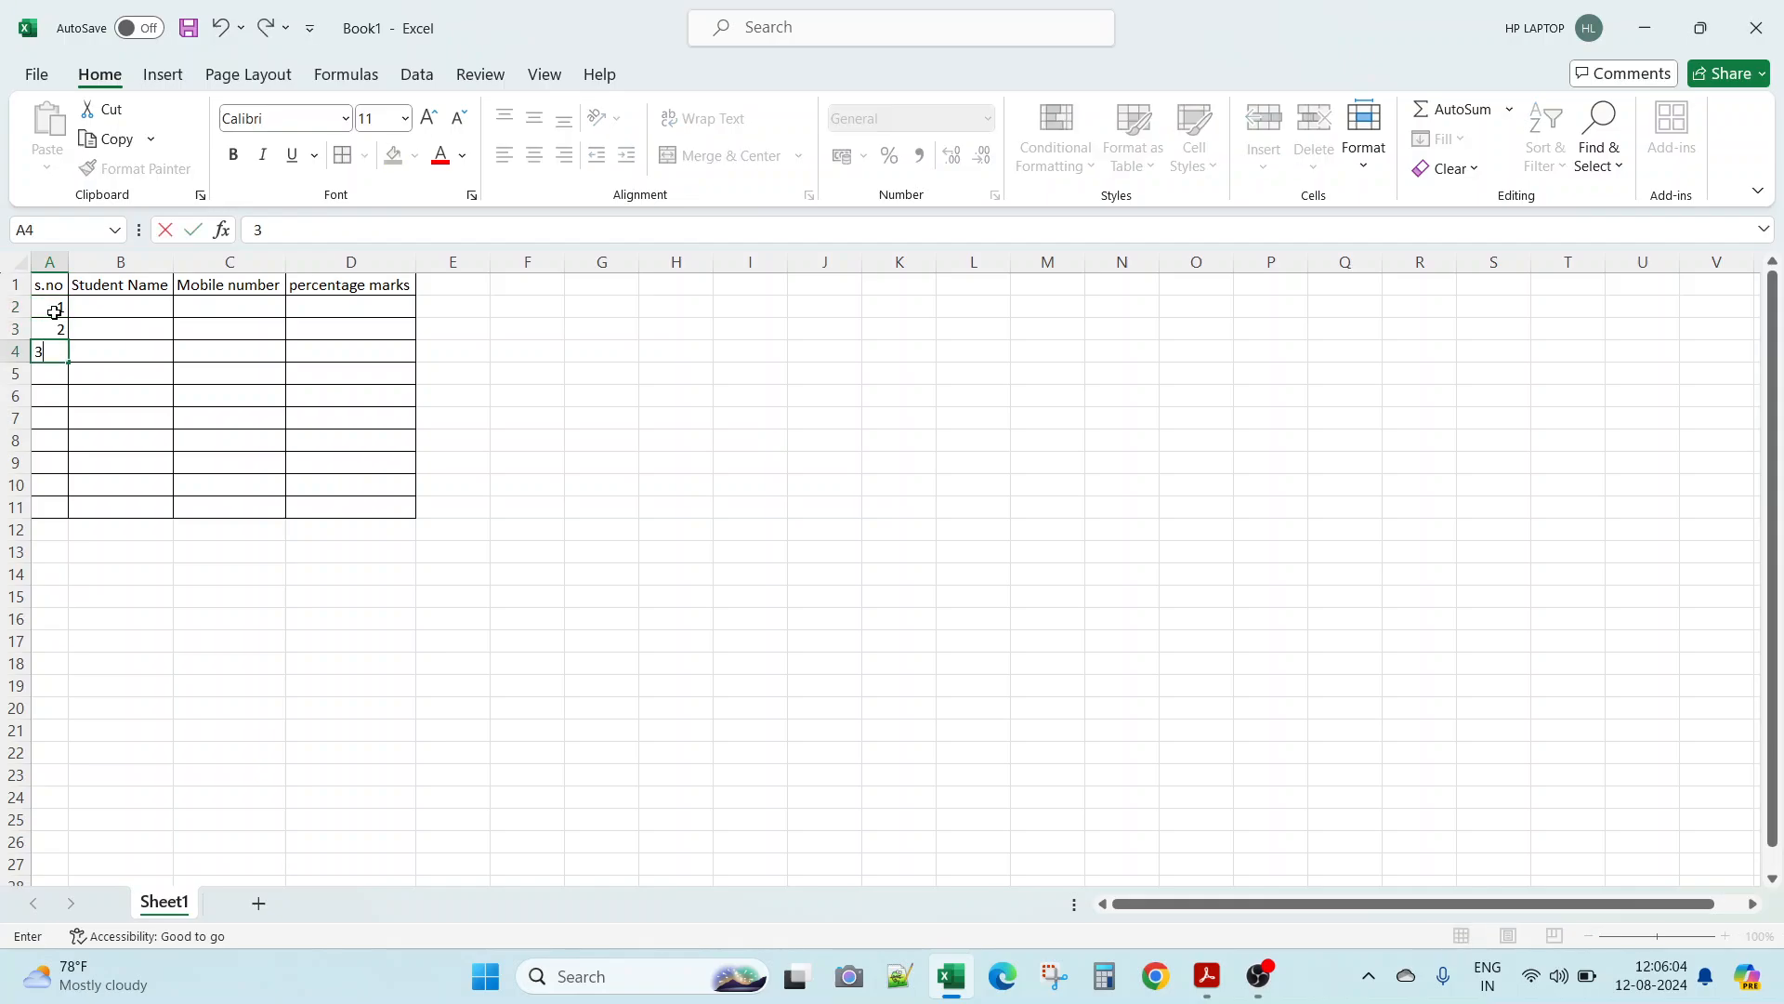
key(Return)
text(4)
key(Return)
text(5)
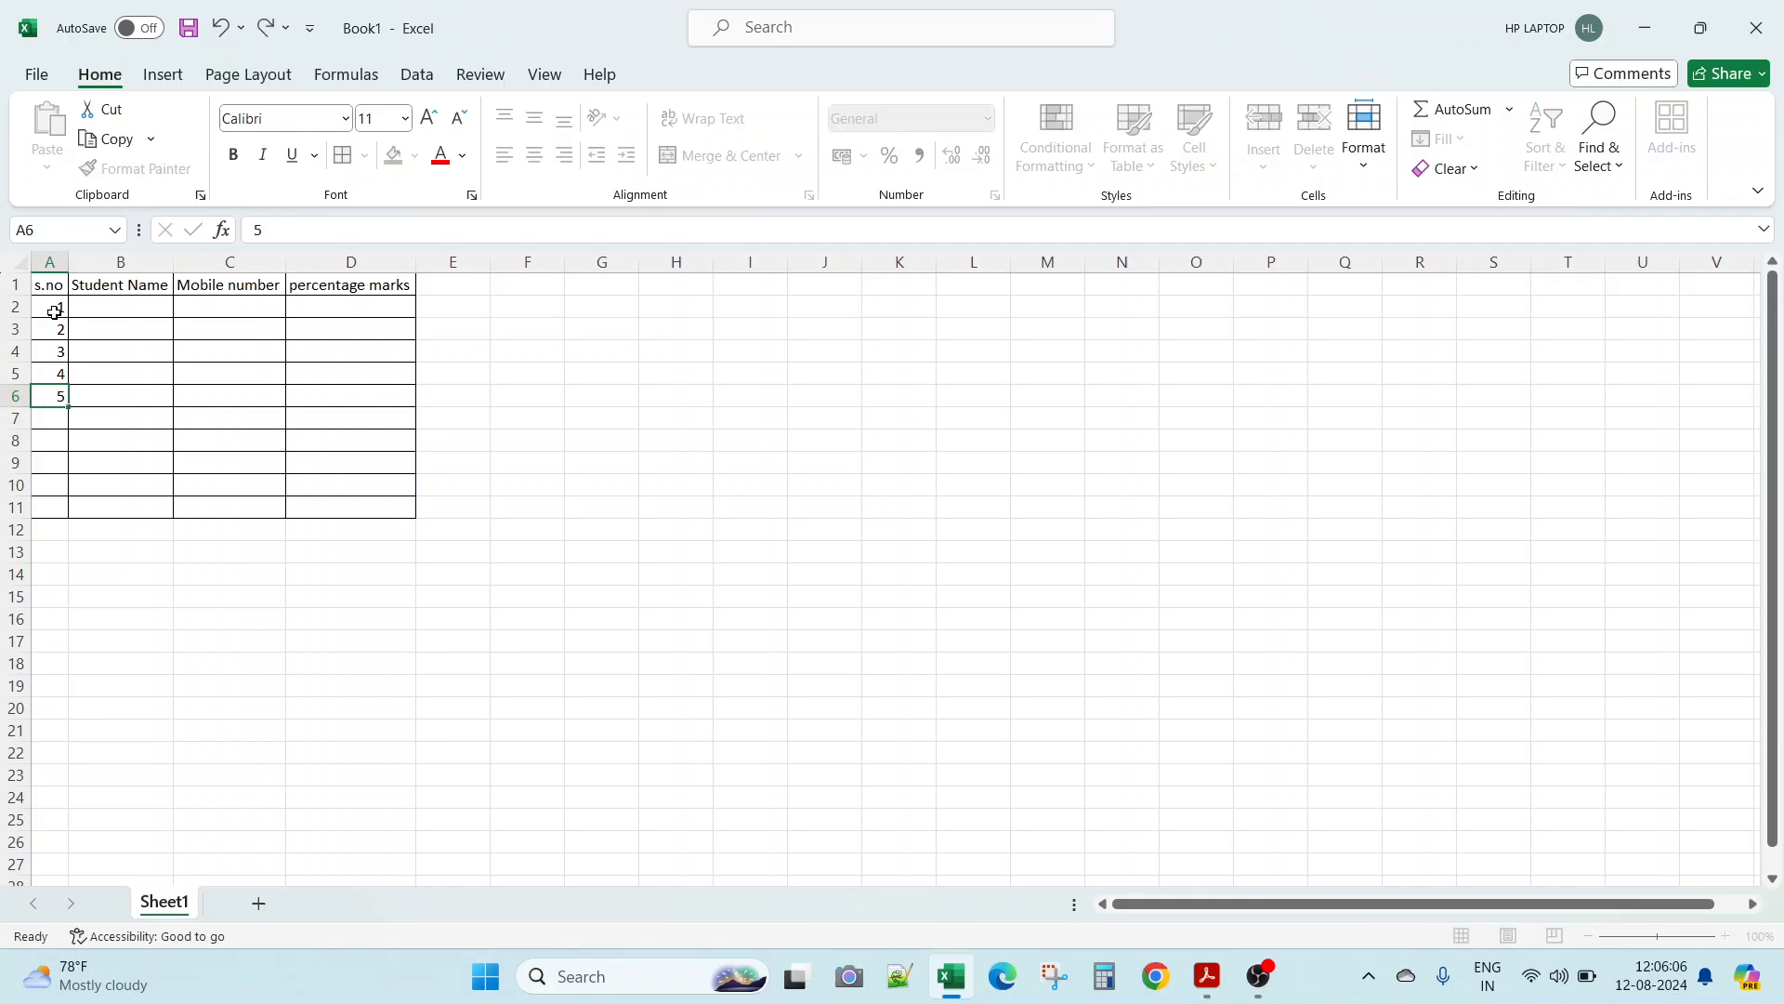
key(Return)
text(6)
key(Return)
text(78)
key(ctrl+Return)
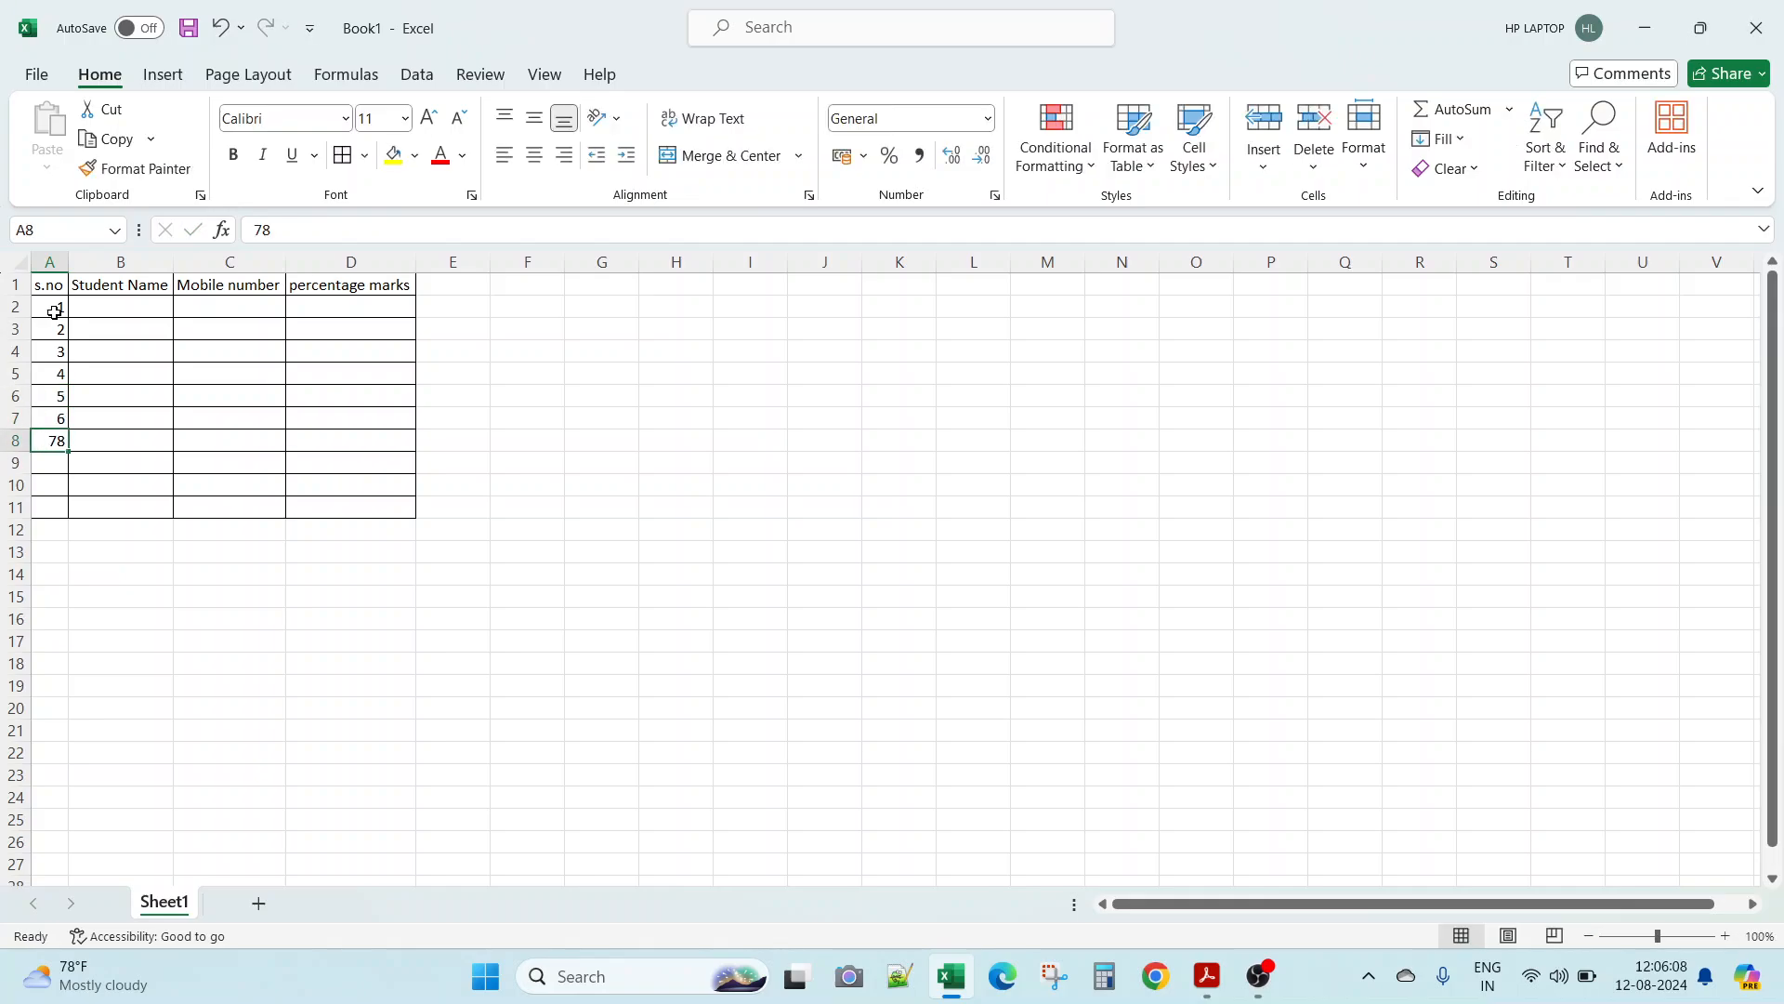
text(7)
key(Return)
text(8)
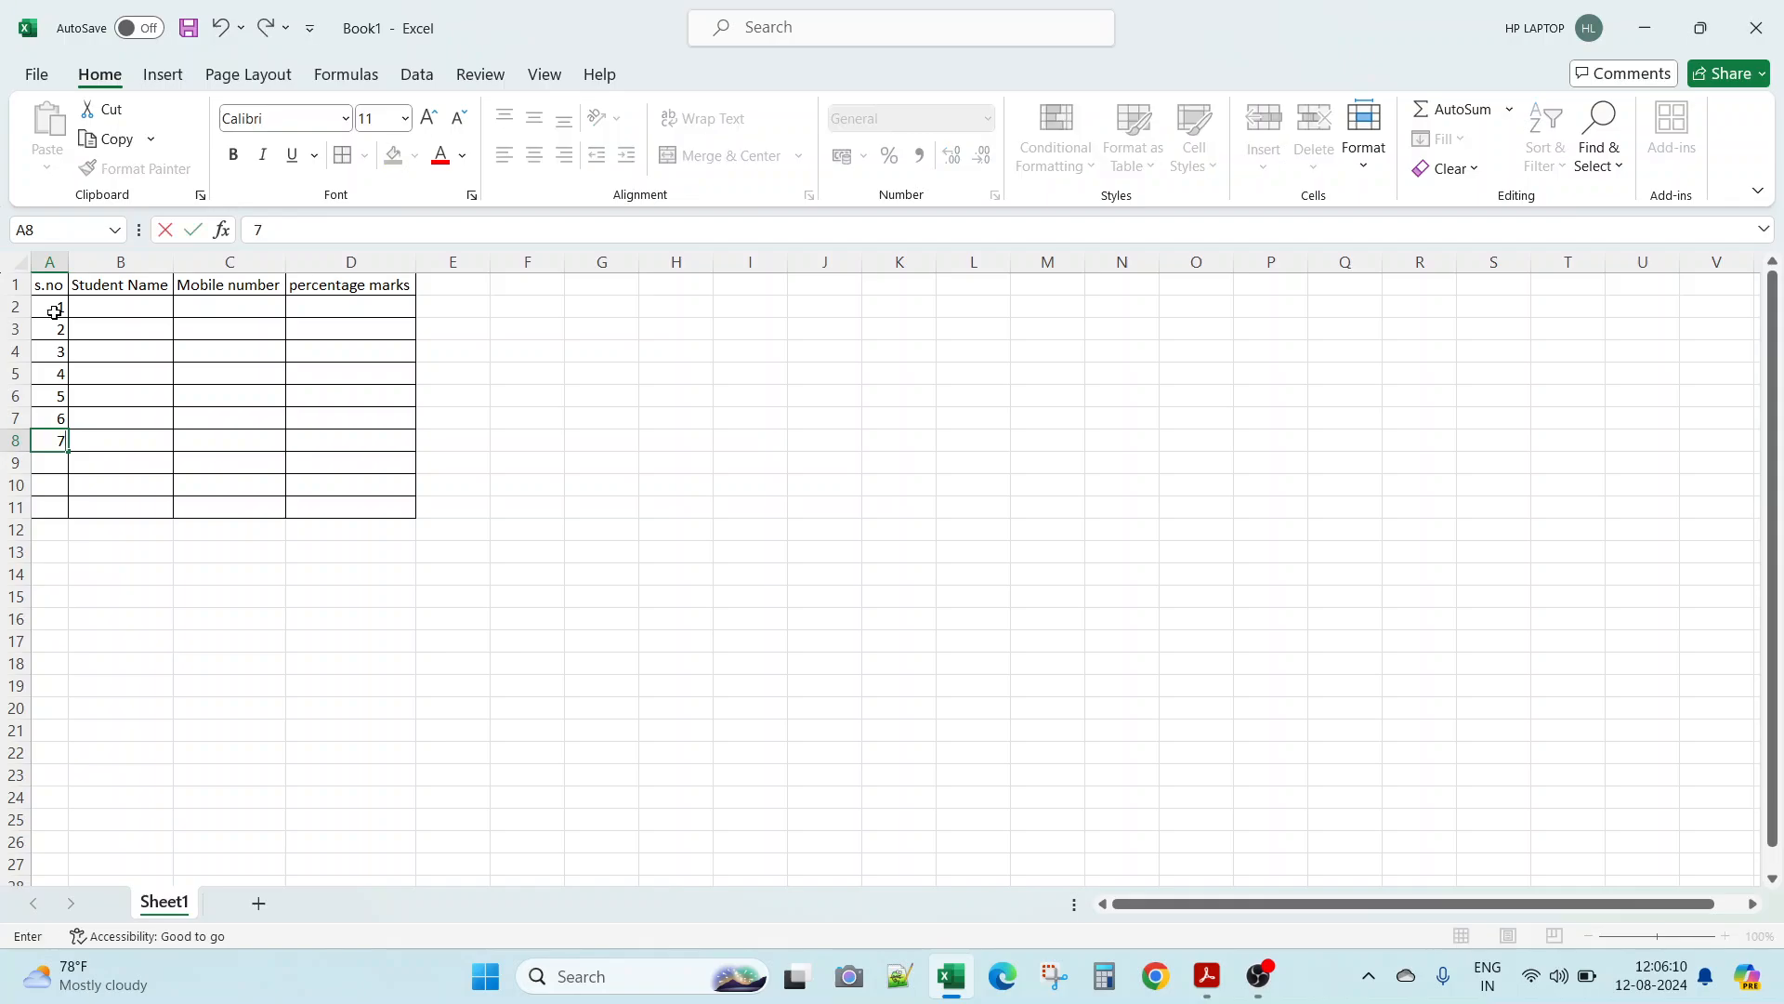
key(Up)
key(Down)
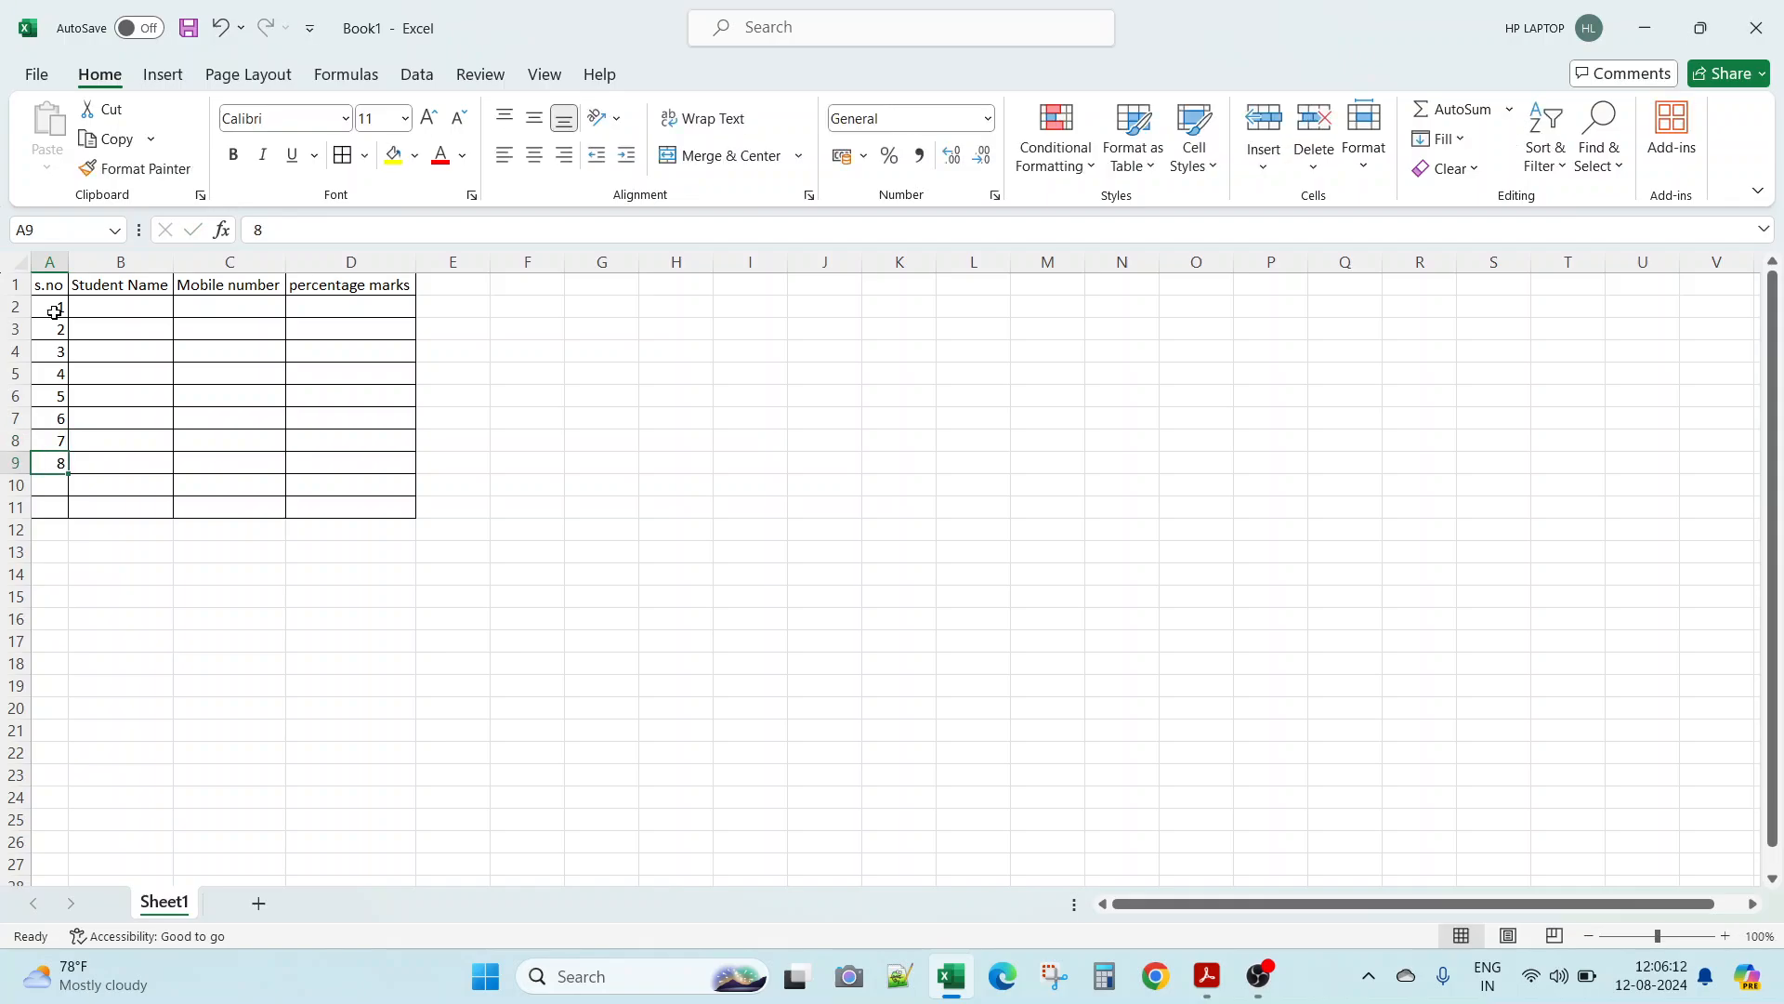
Step: Clear cells A4:A9 and fill the number series from A2:A3 down to A11
click(57, 358)
drag(57, 362, 55, 472)
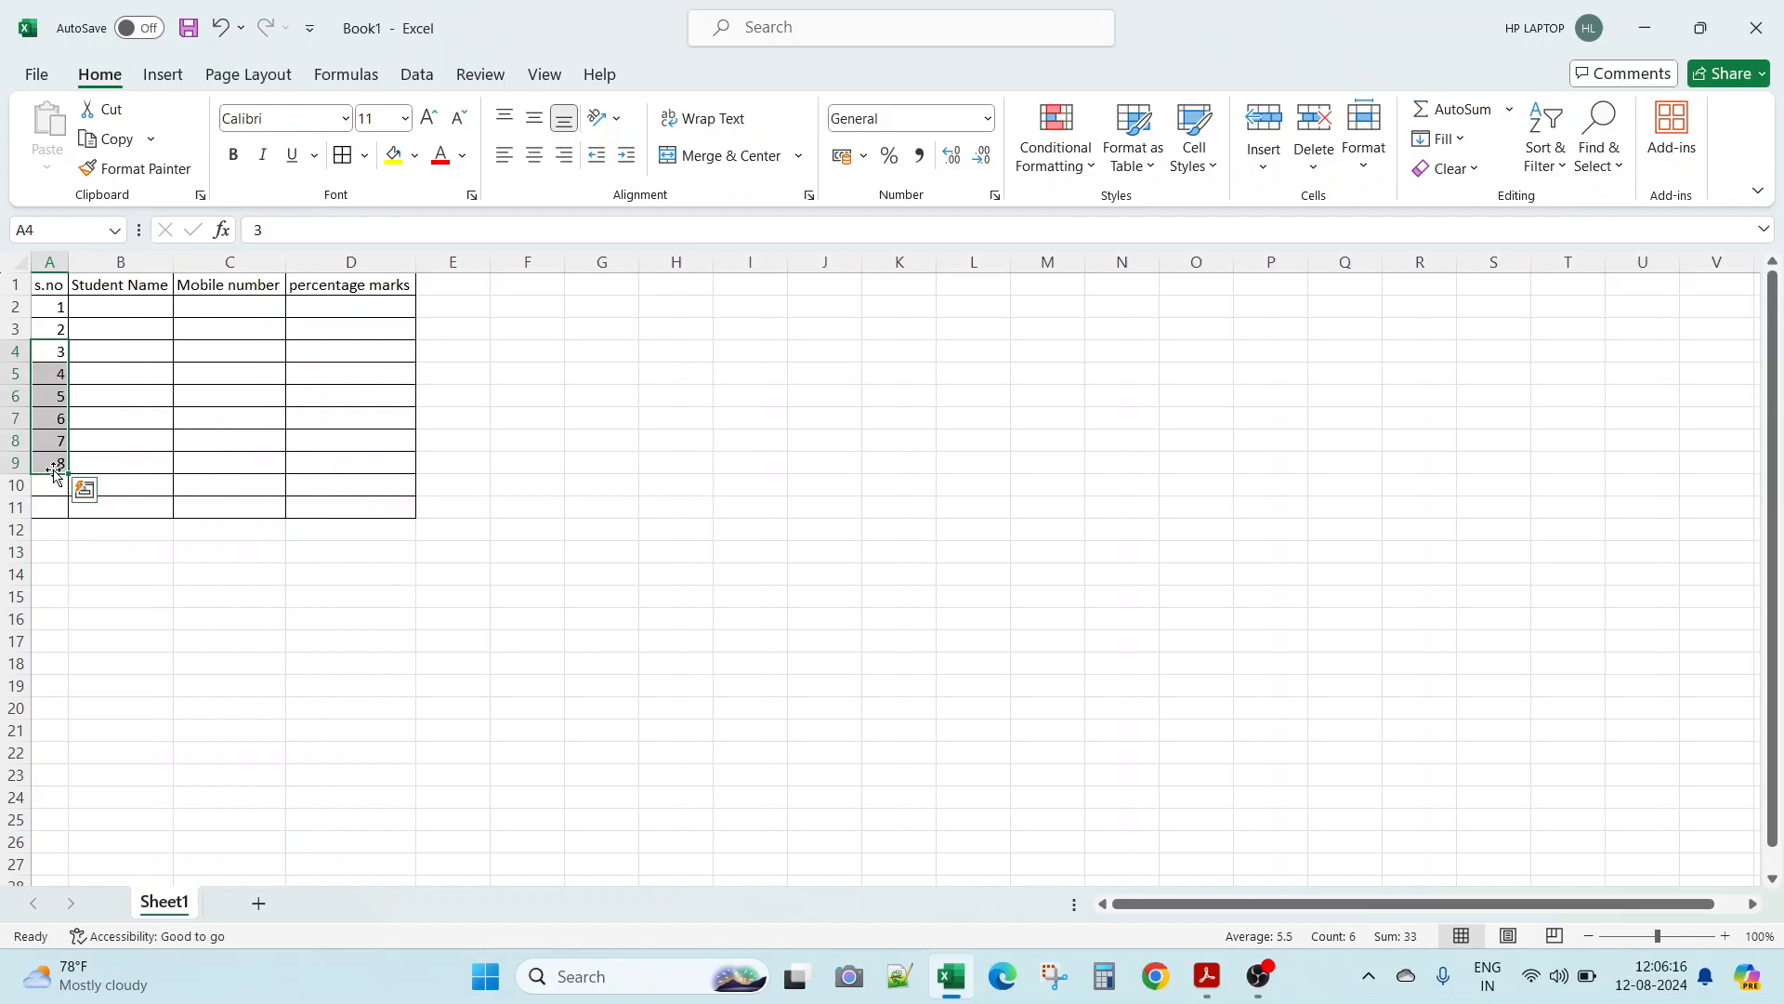
key(Delete)
drag(139, 422, 62, 510)
click(107, 493)
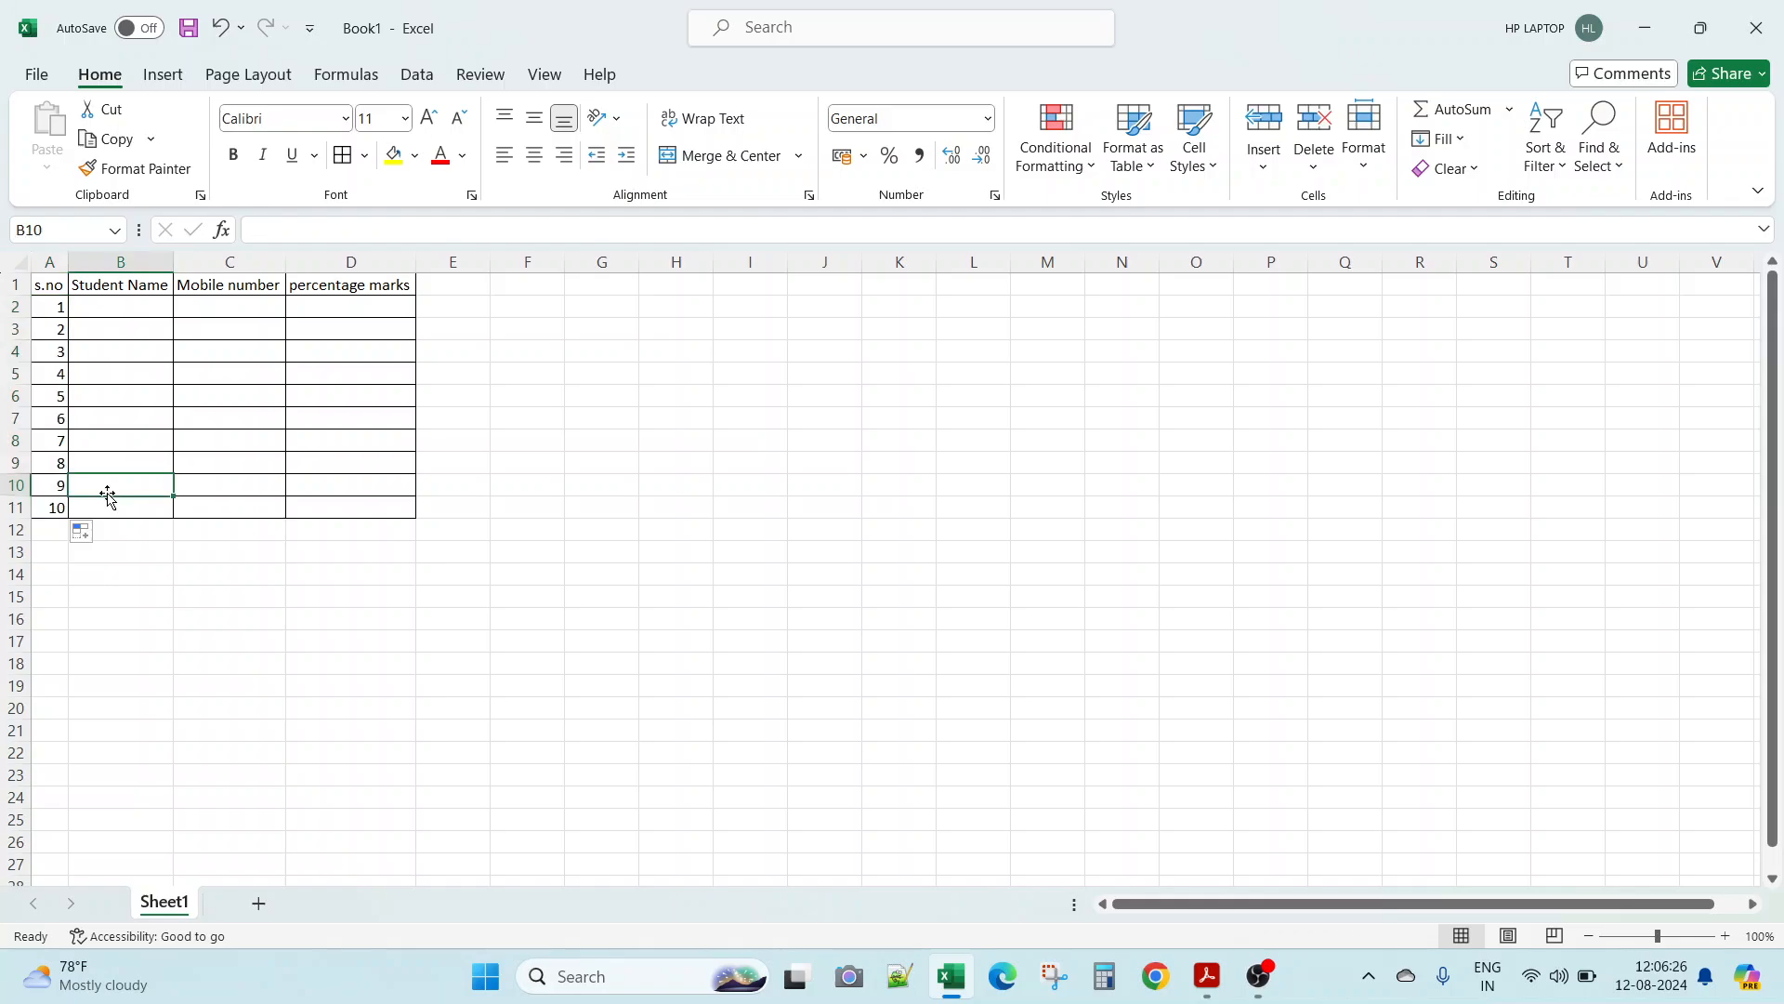
Step: Enter the first three students' names in cells B2:B4 of the Student Name column
click(127, 311)
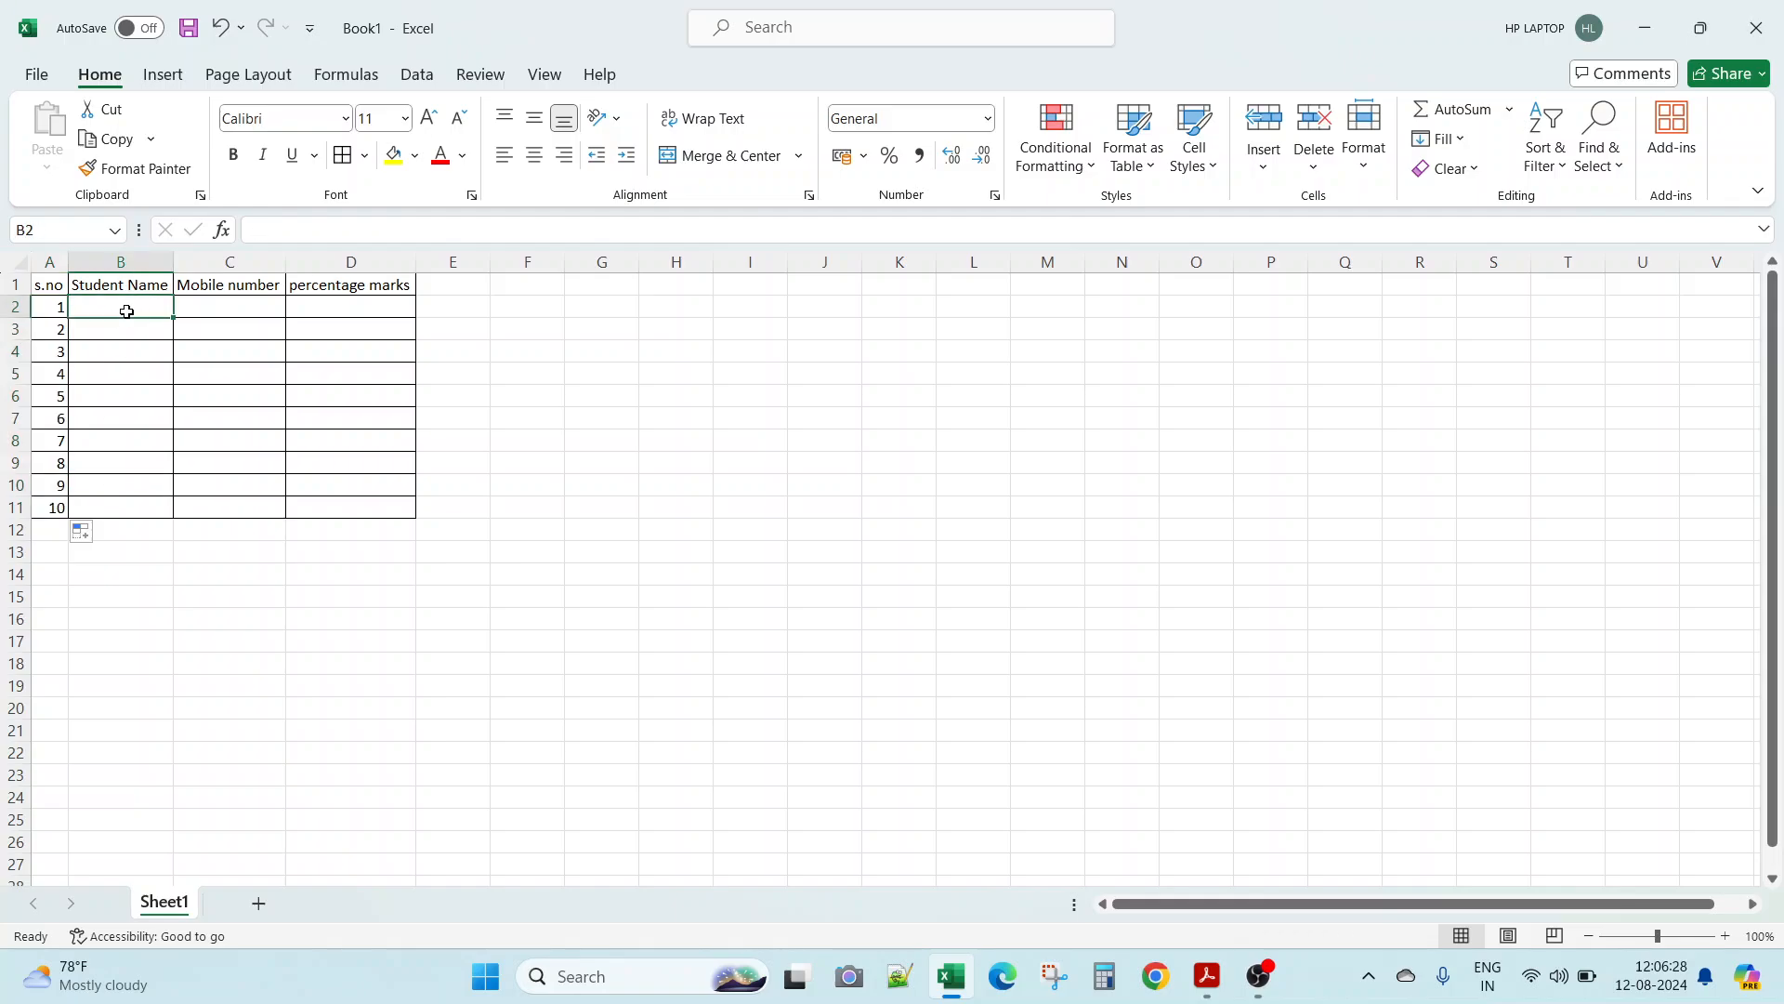
text(AM)
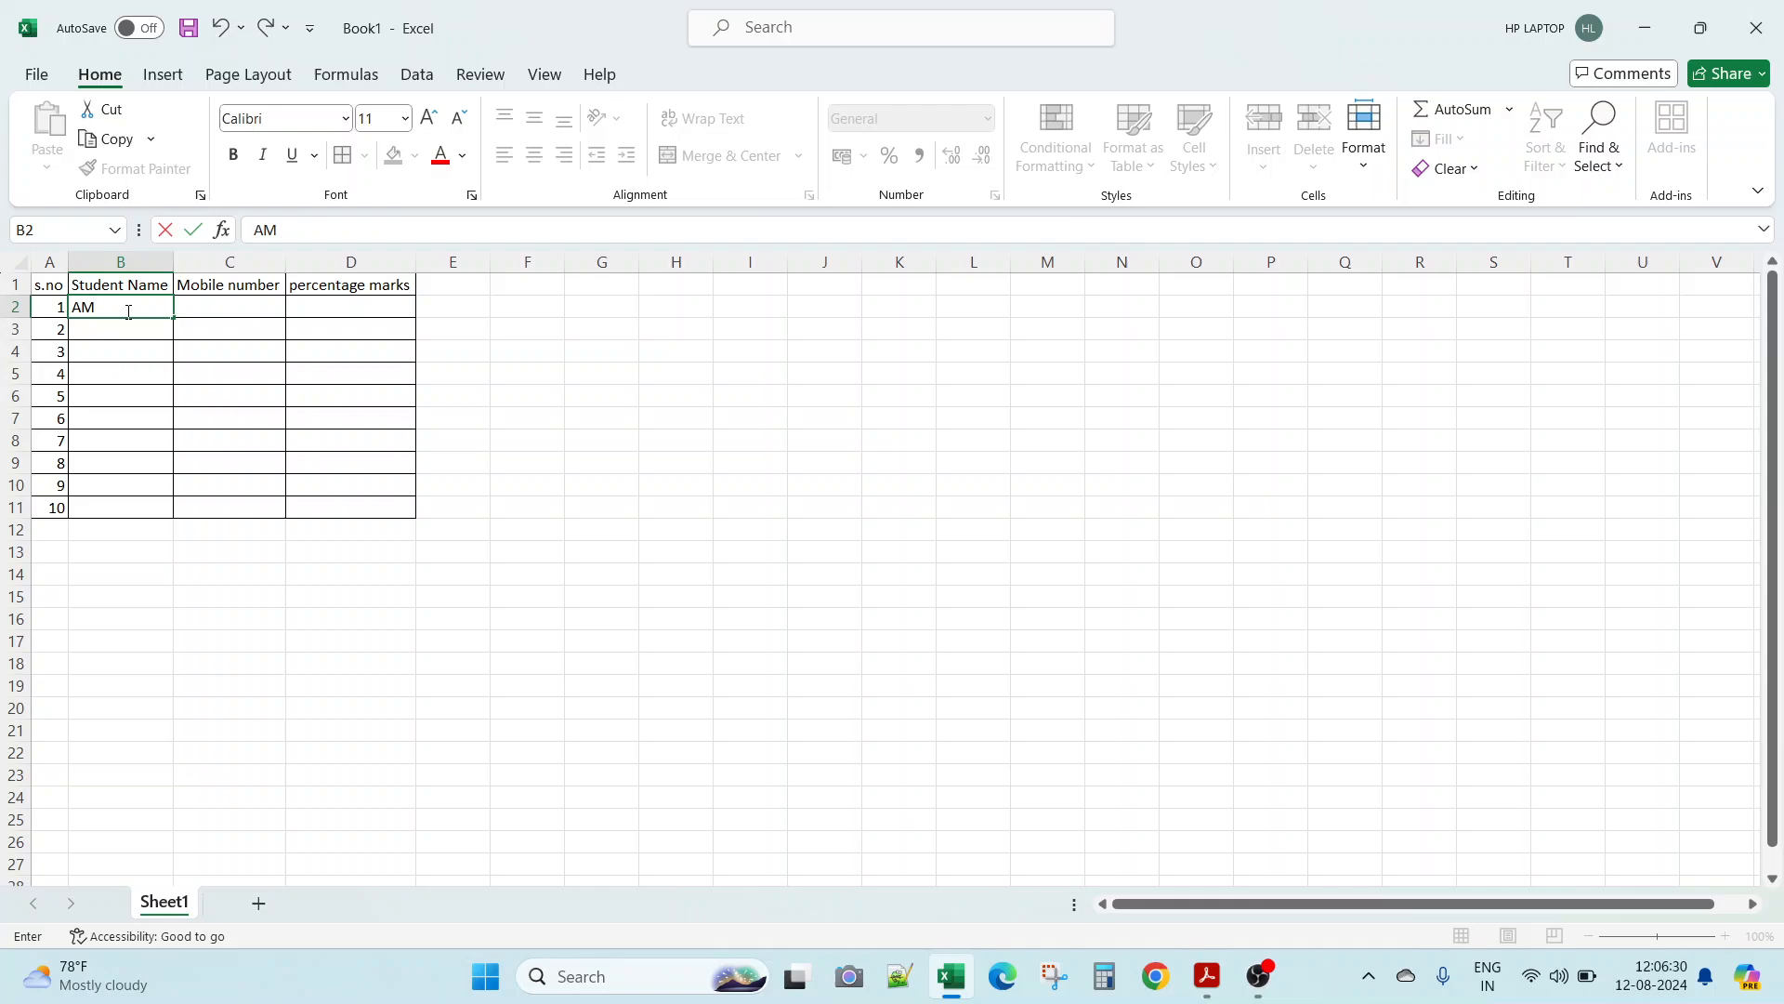
key(BackSpace)
text(mar)
key(Return)
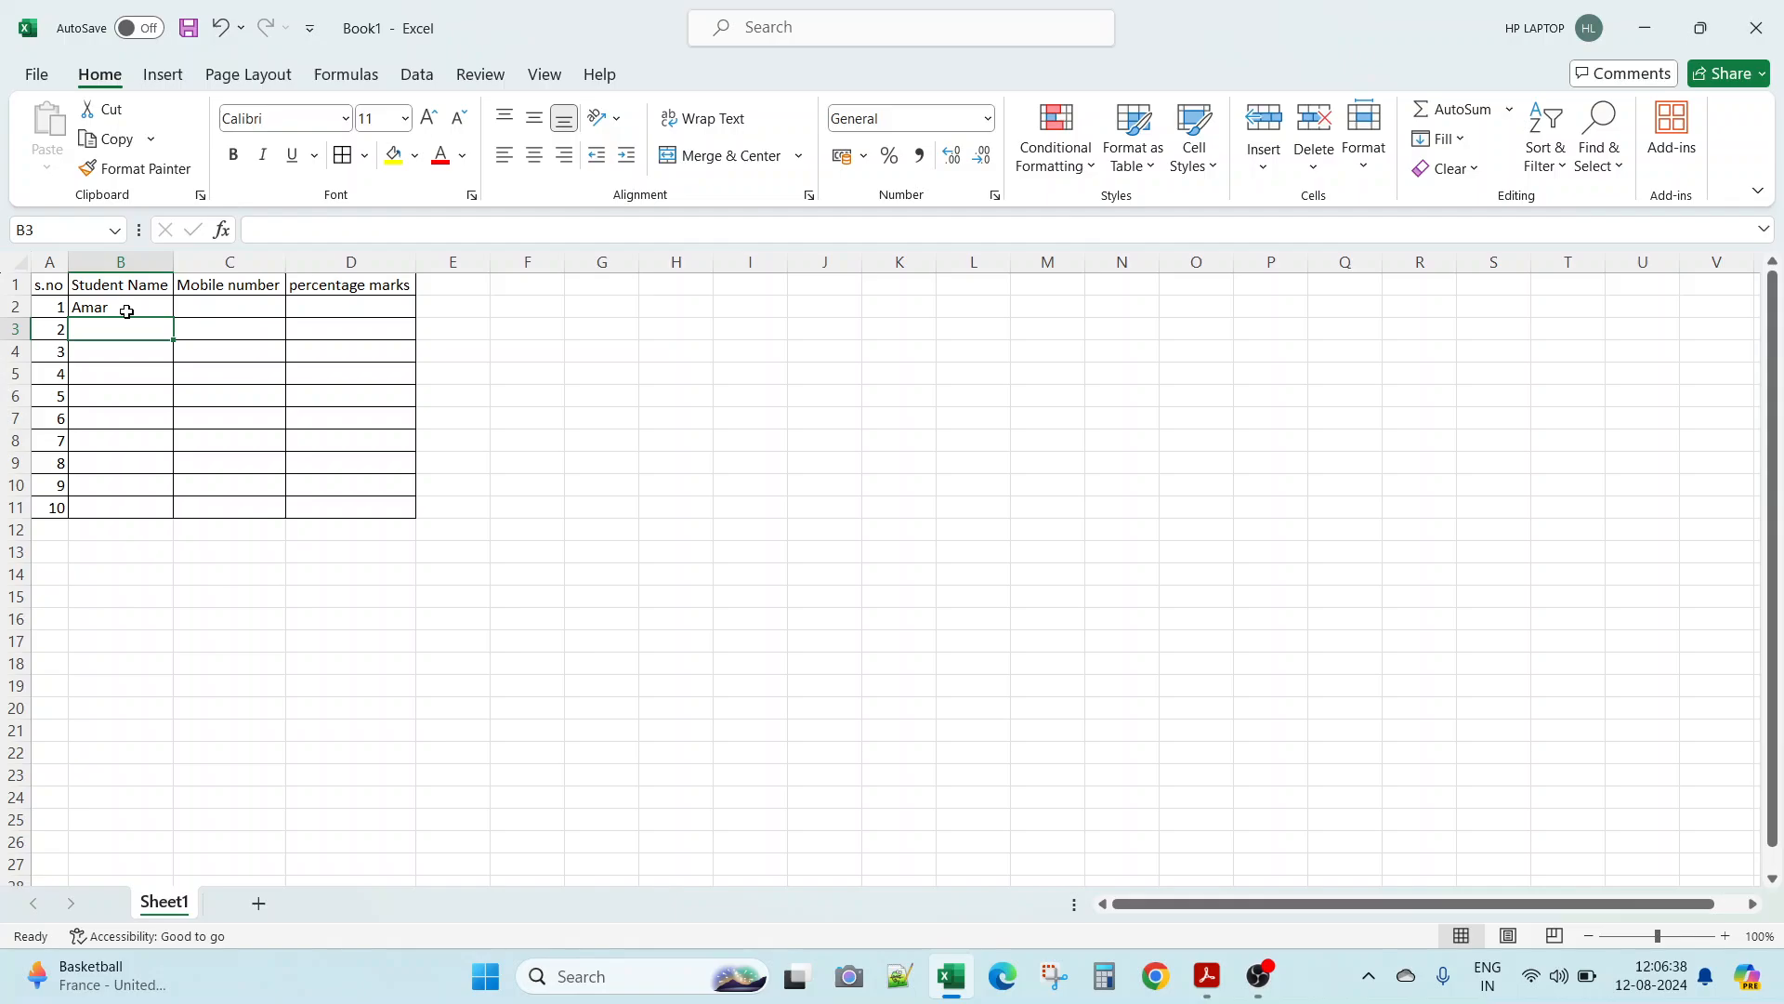
text(Go)
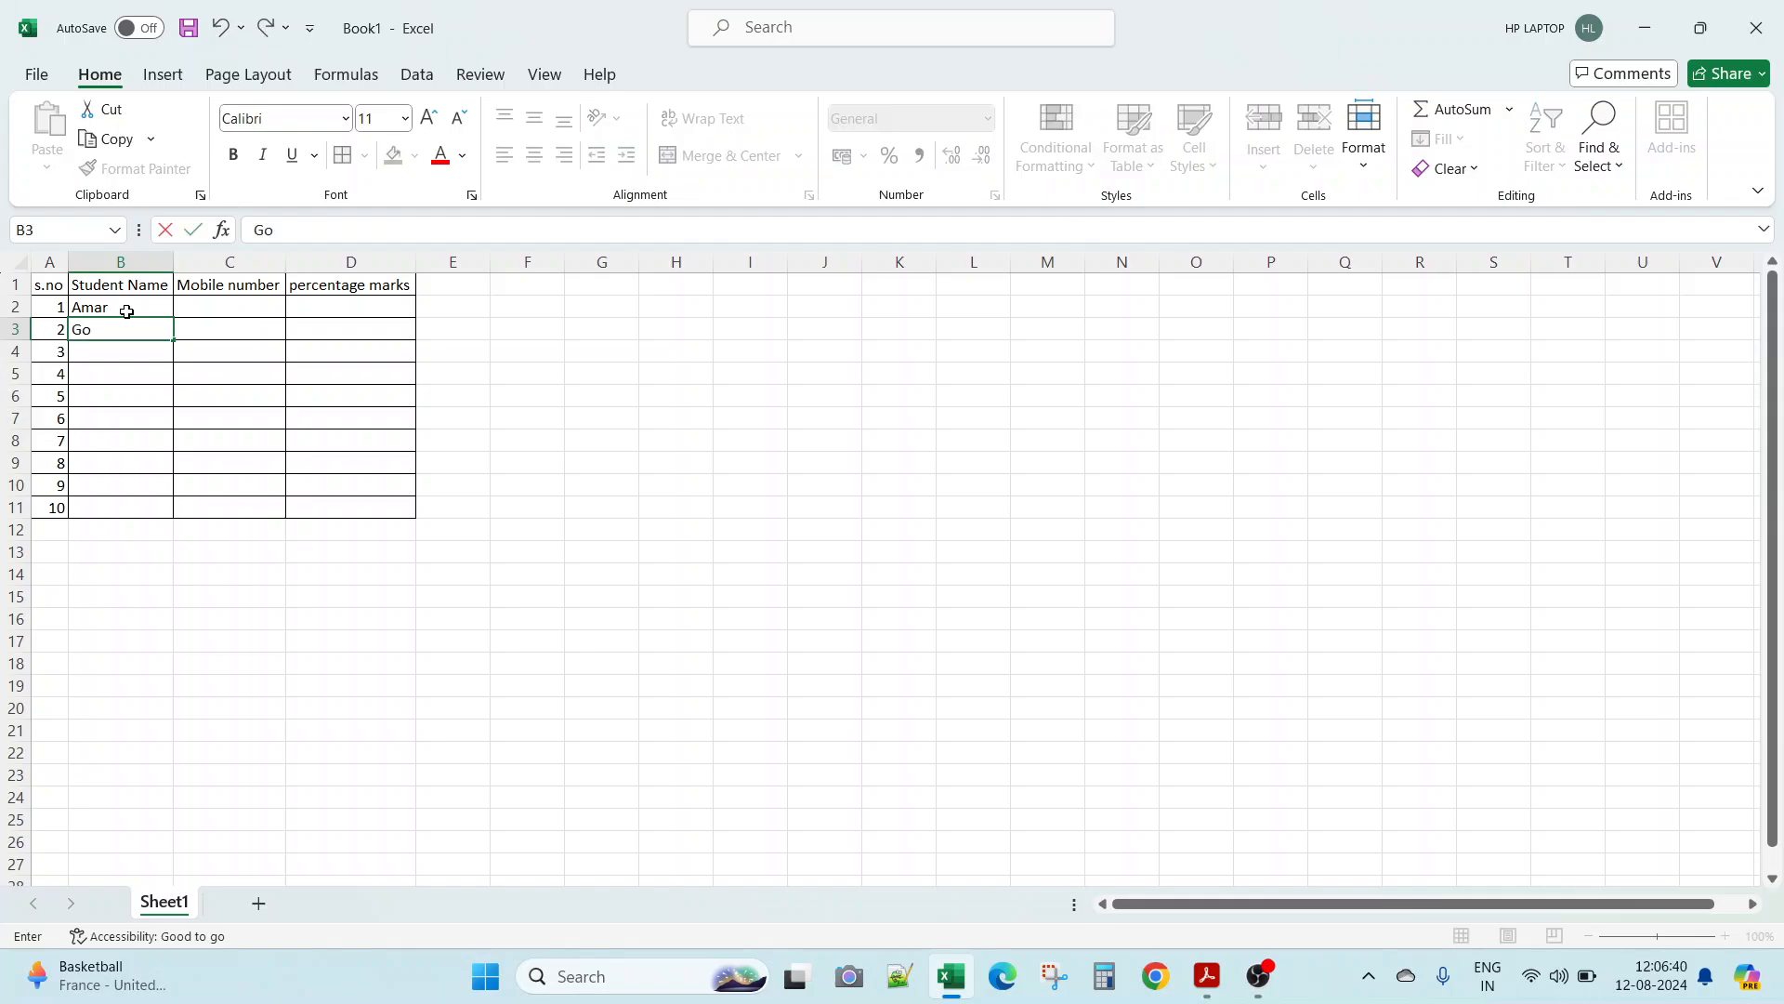
text(lu)
key(Return)
text(Mo)
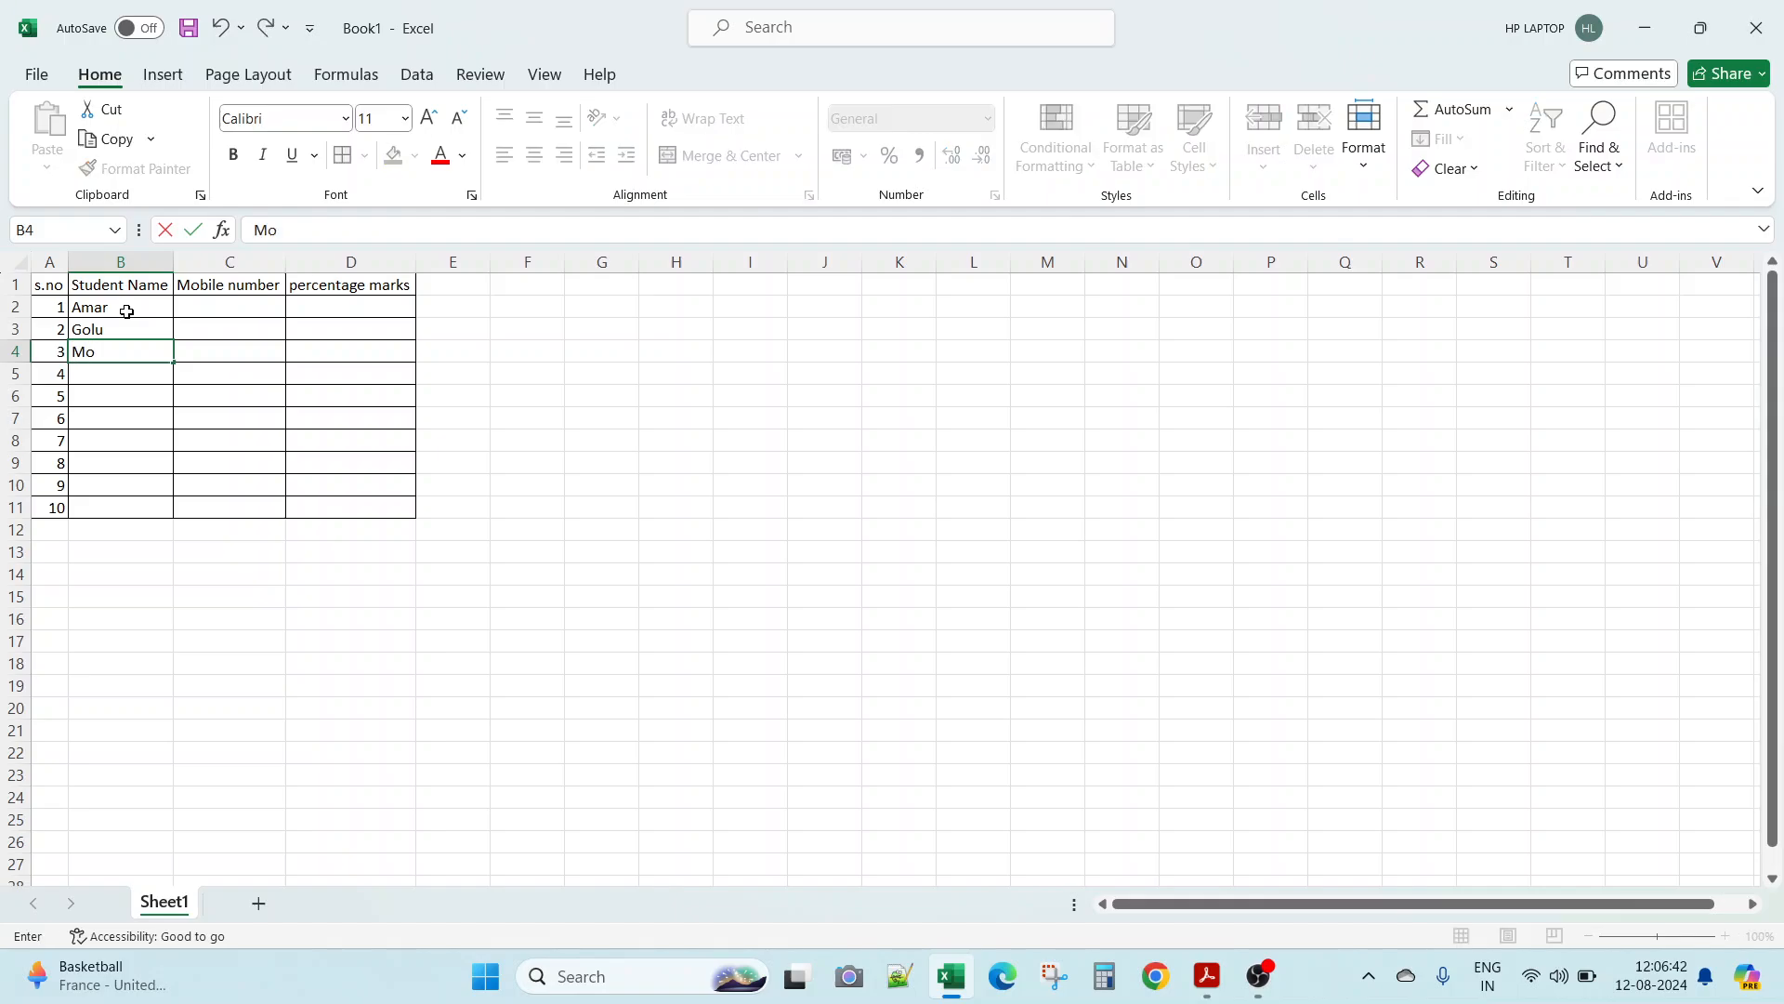
text(lu)
key(Return)
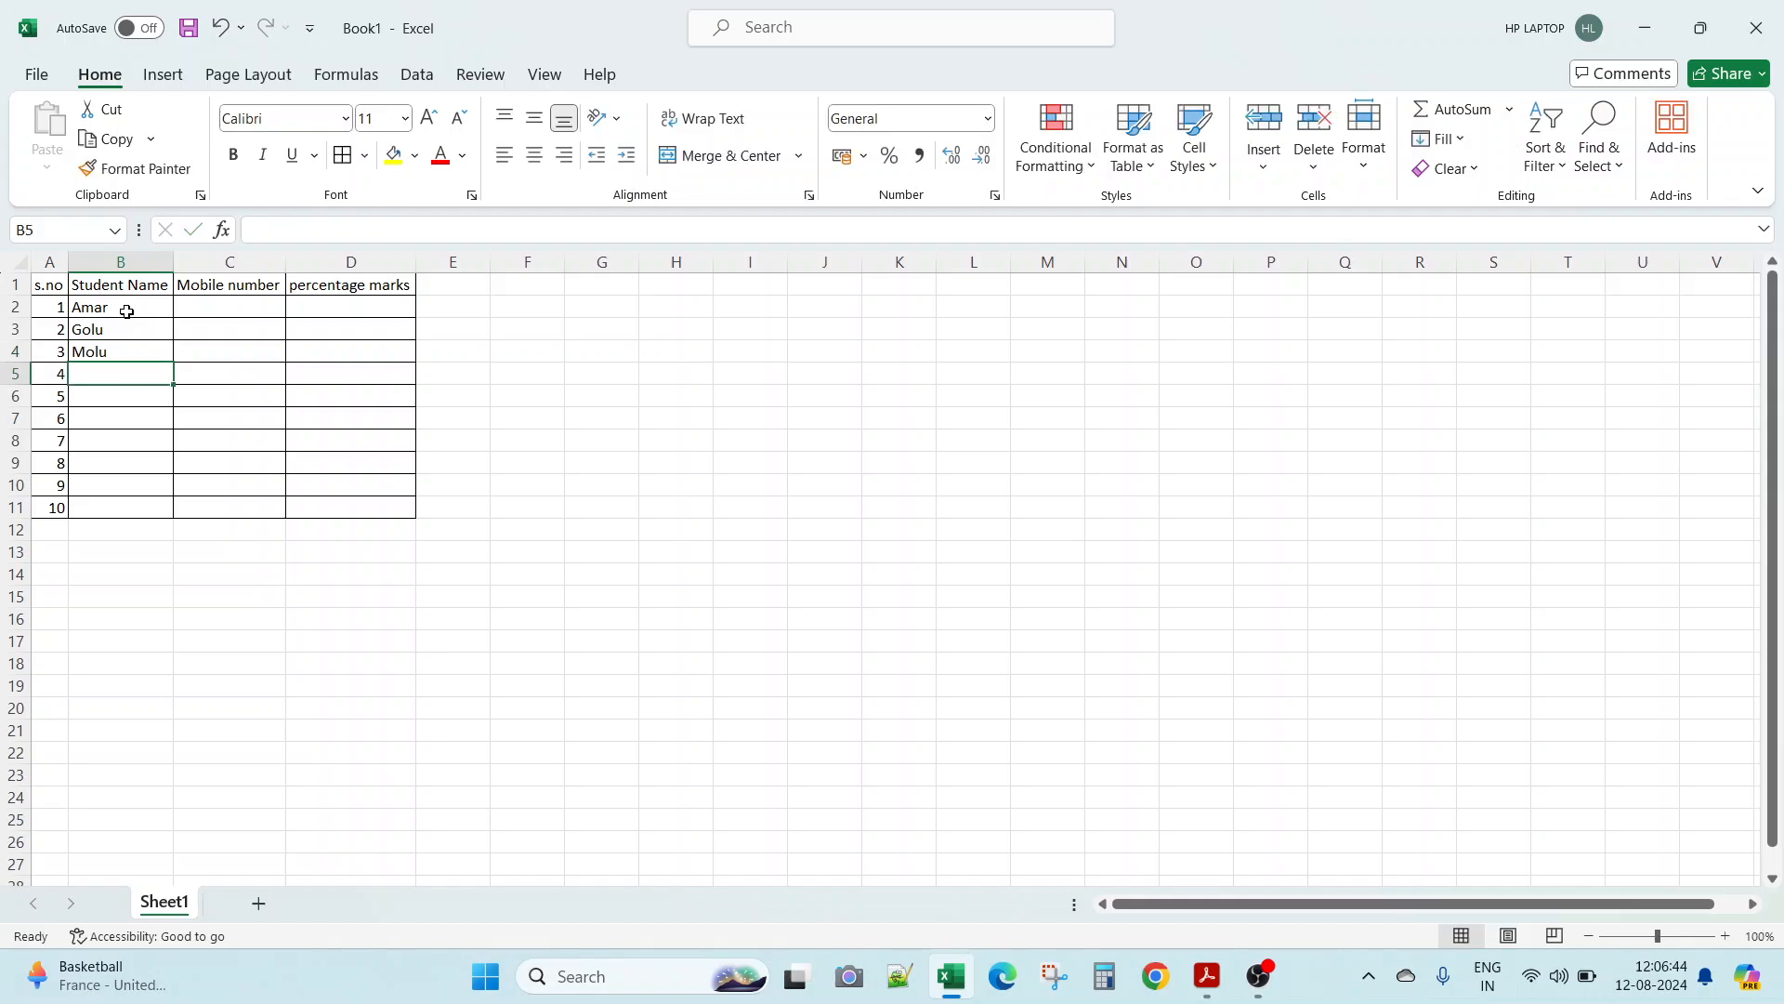
Step: Enter the names of the fourth to seventh students in cells B5:B8
text(shubham)
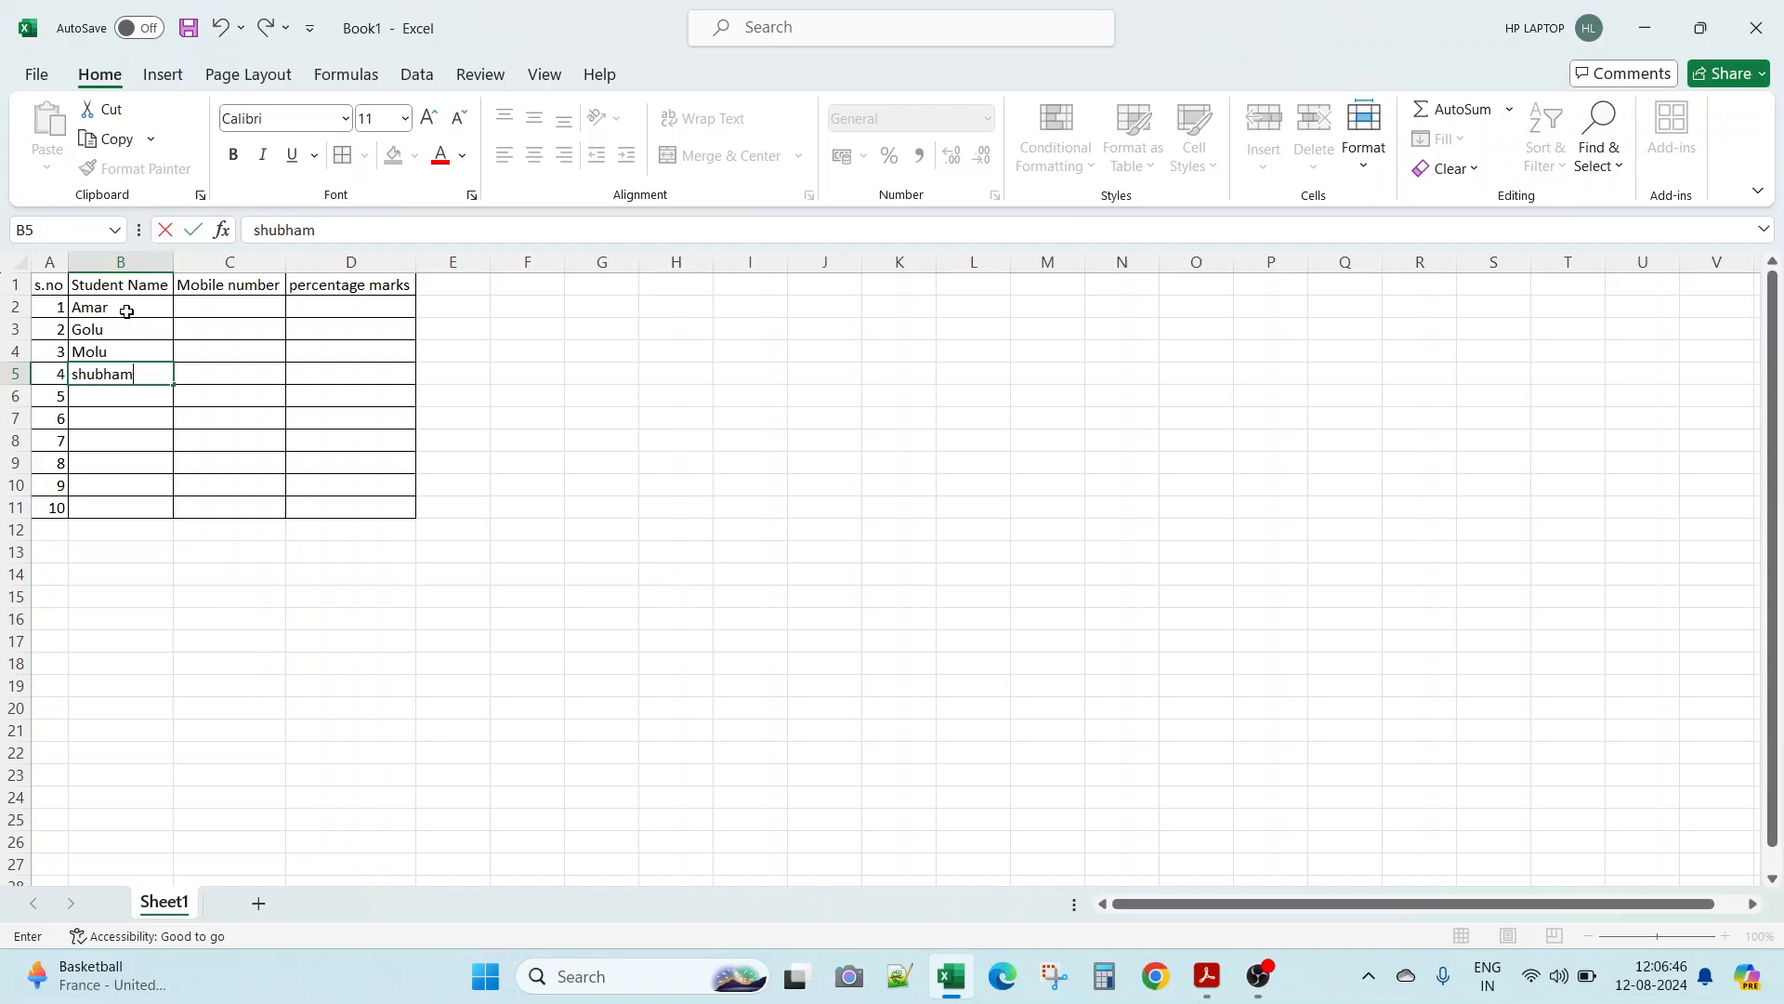
key(Return)
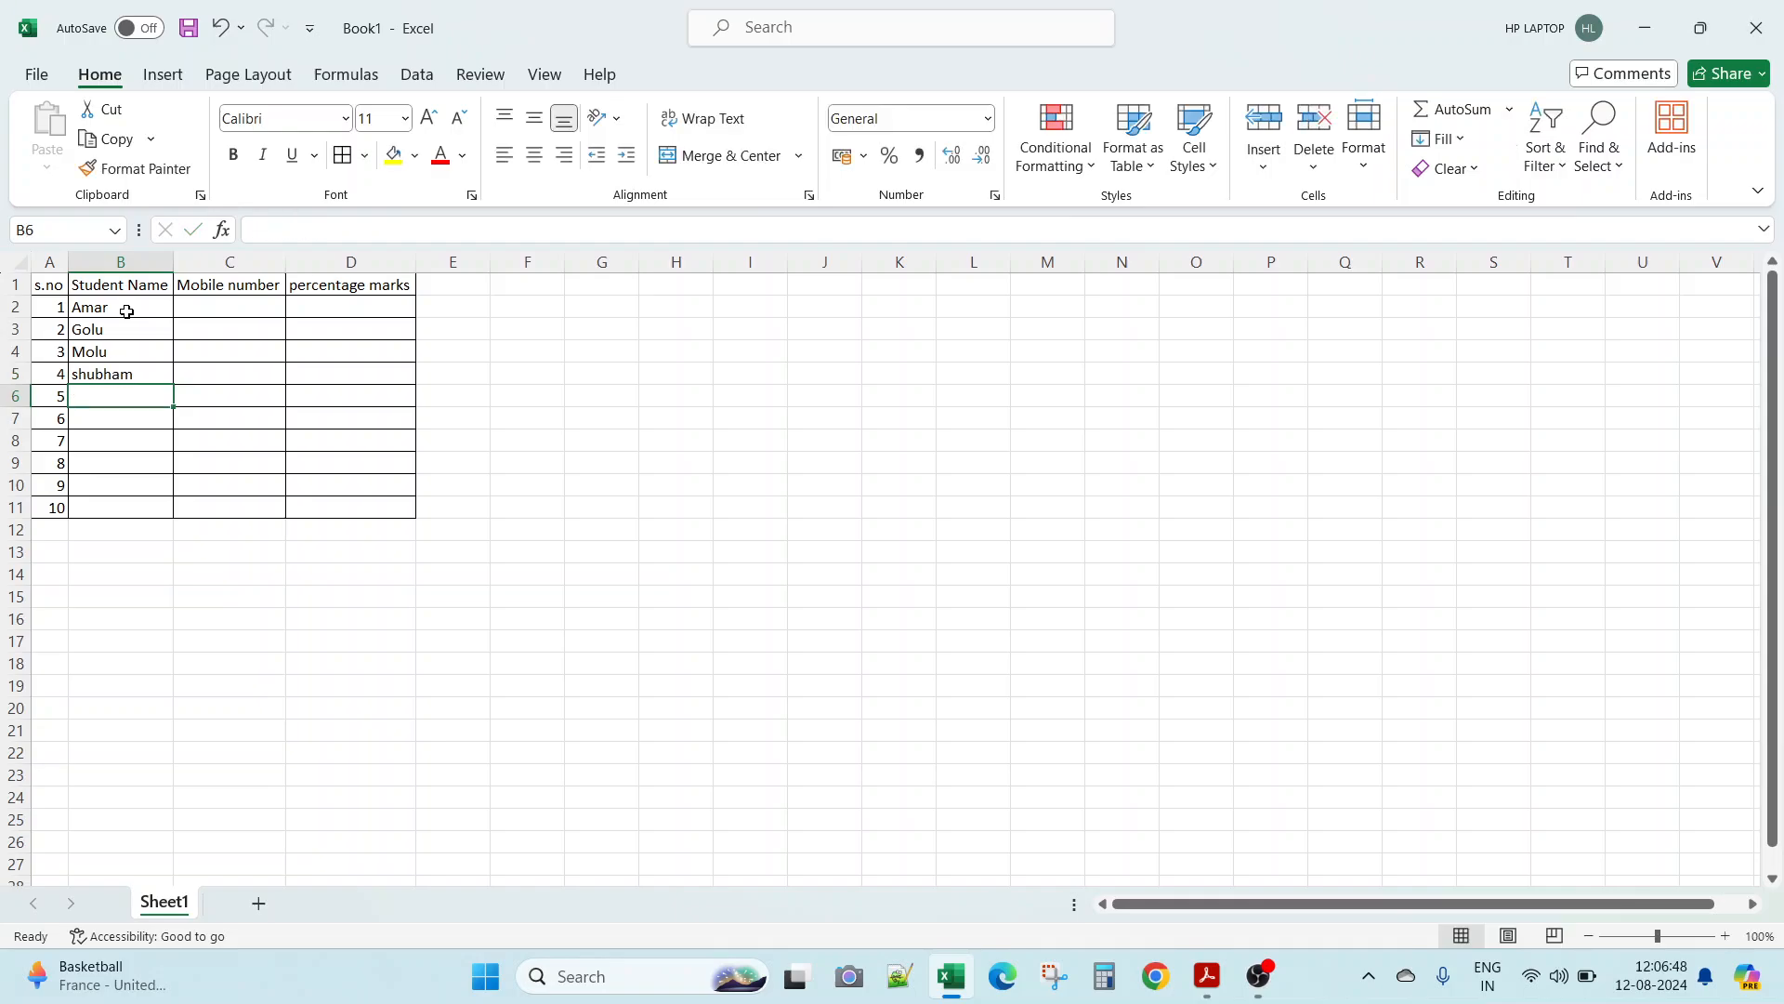
text(abhilash)
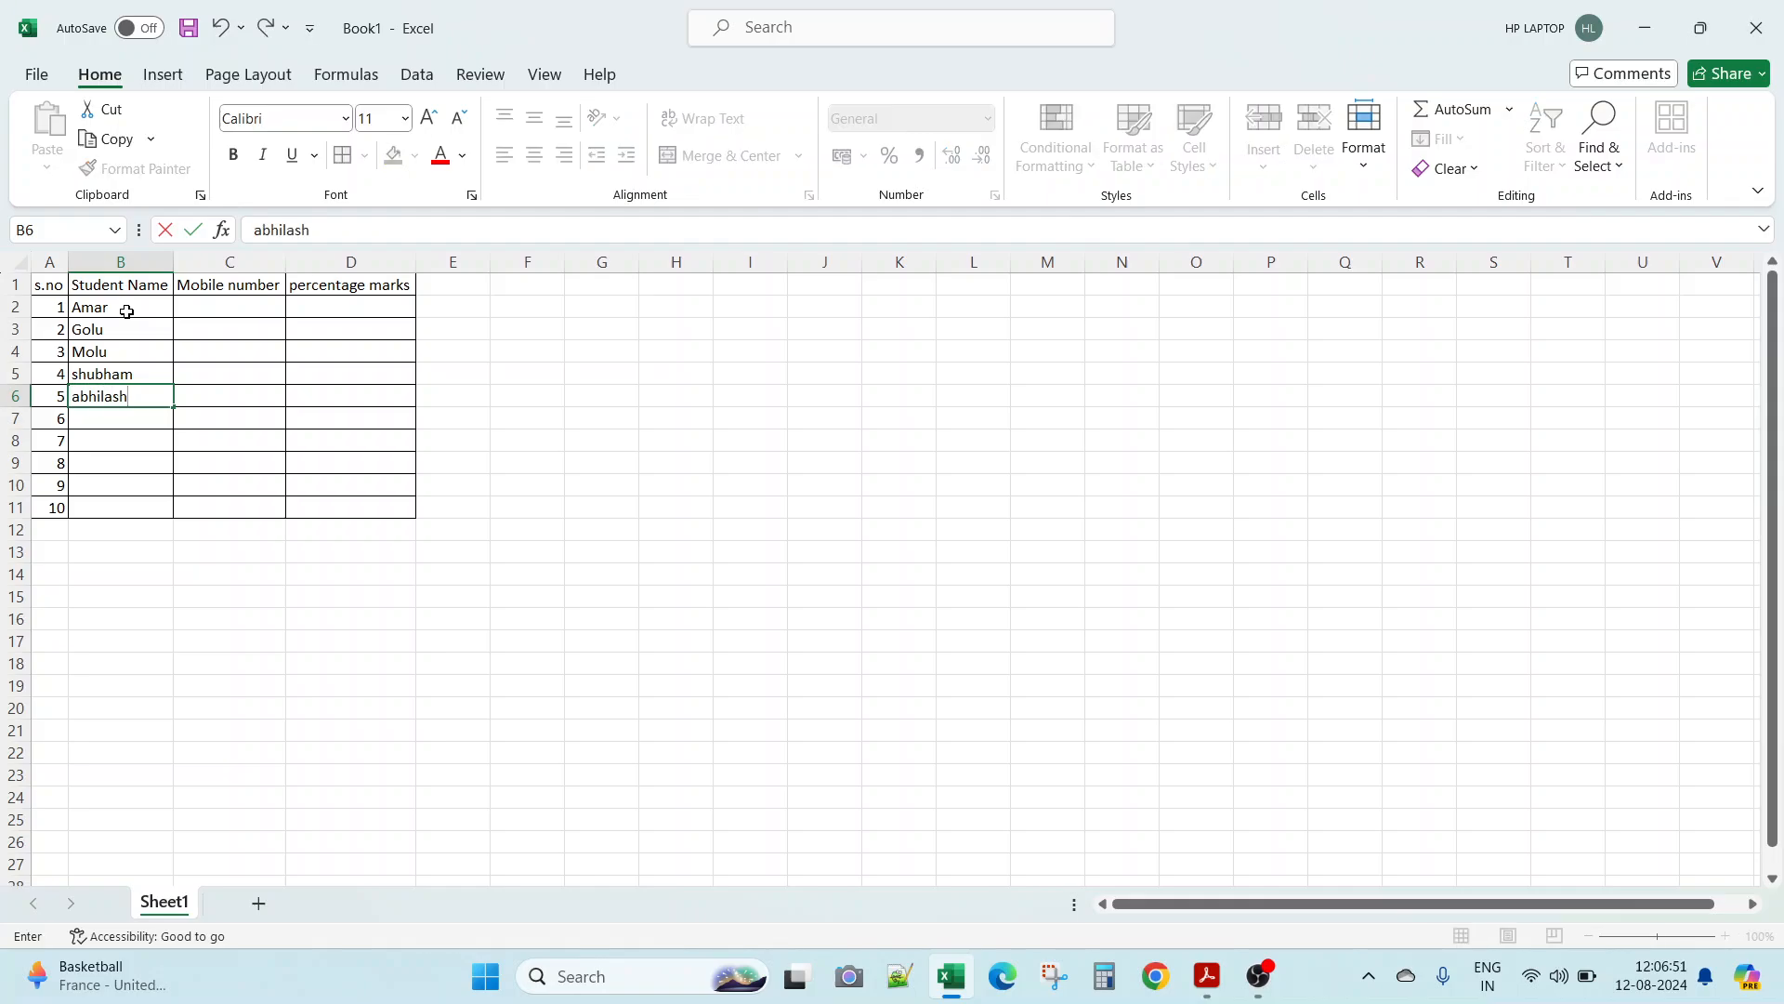
key(Return)
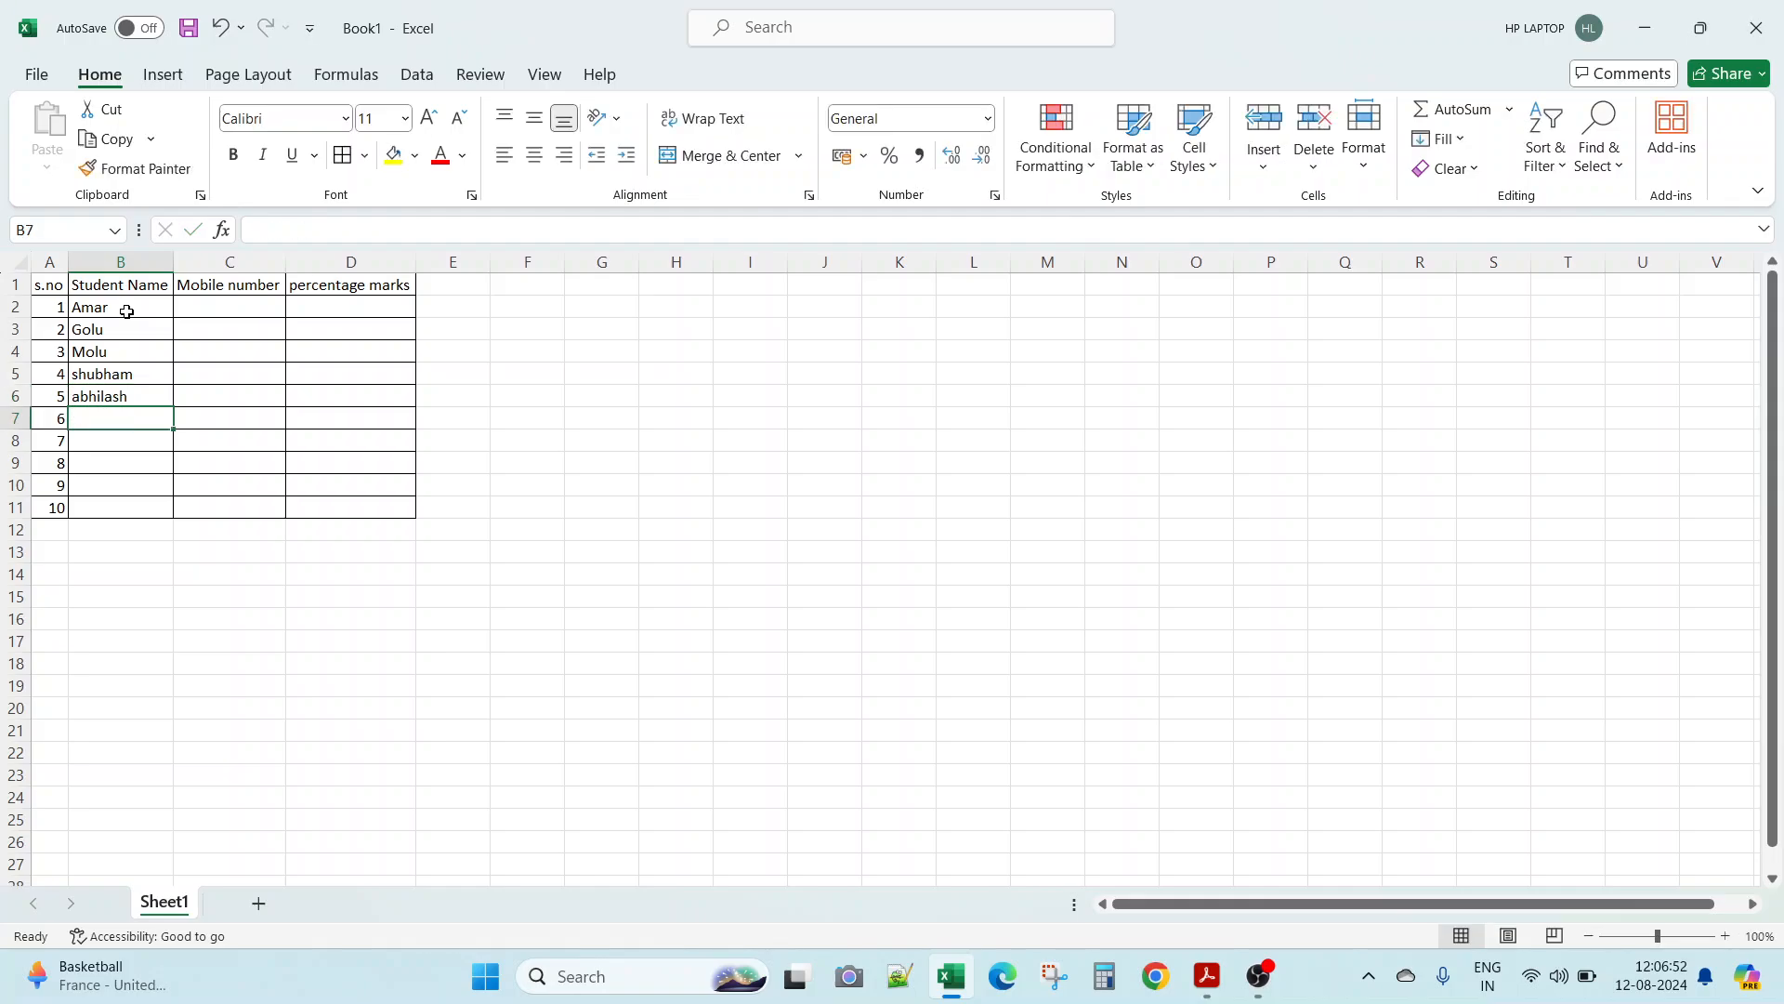
text(sanjay)
key(Return)
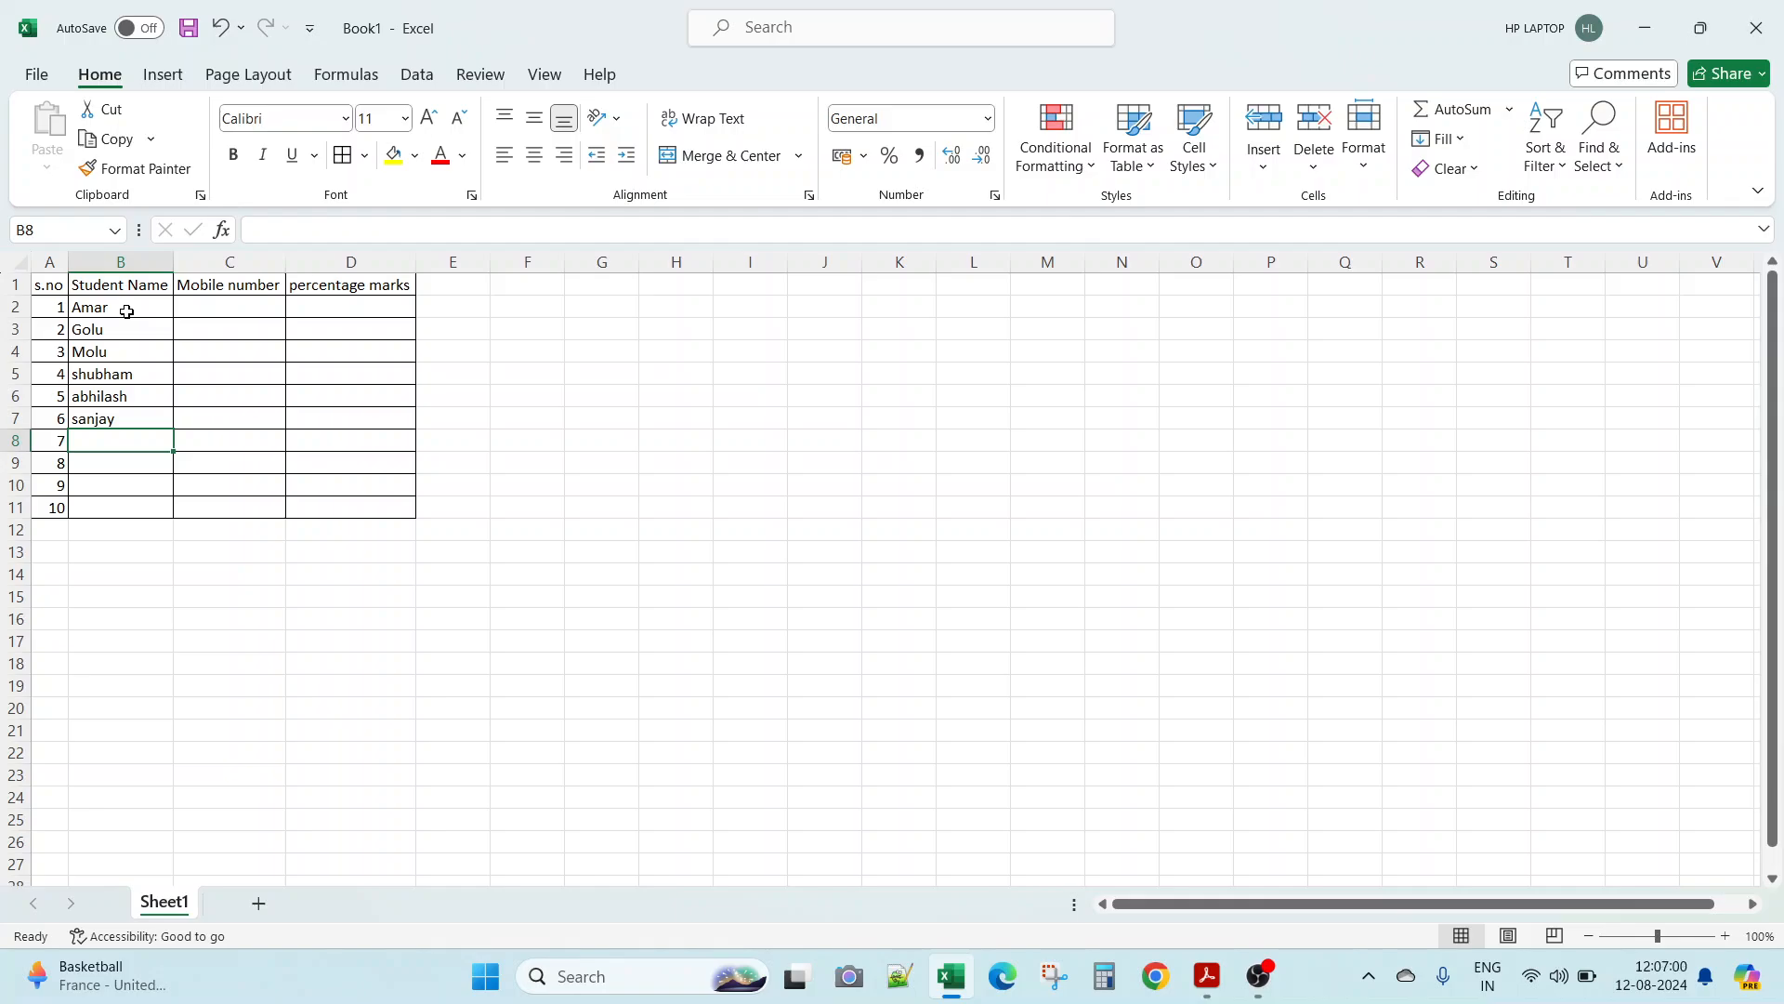
text(brijesh)
key(Return)
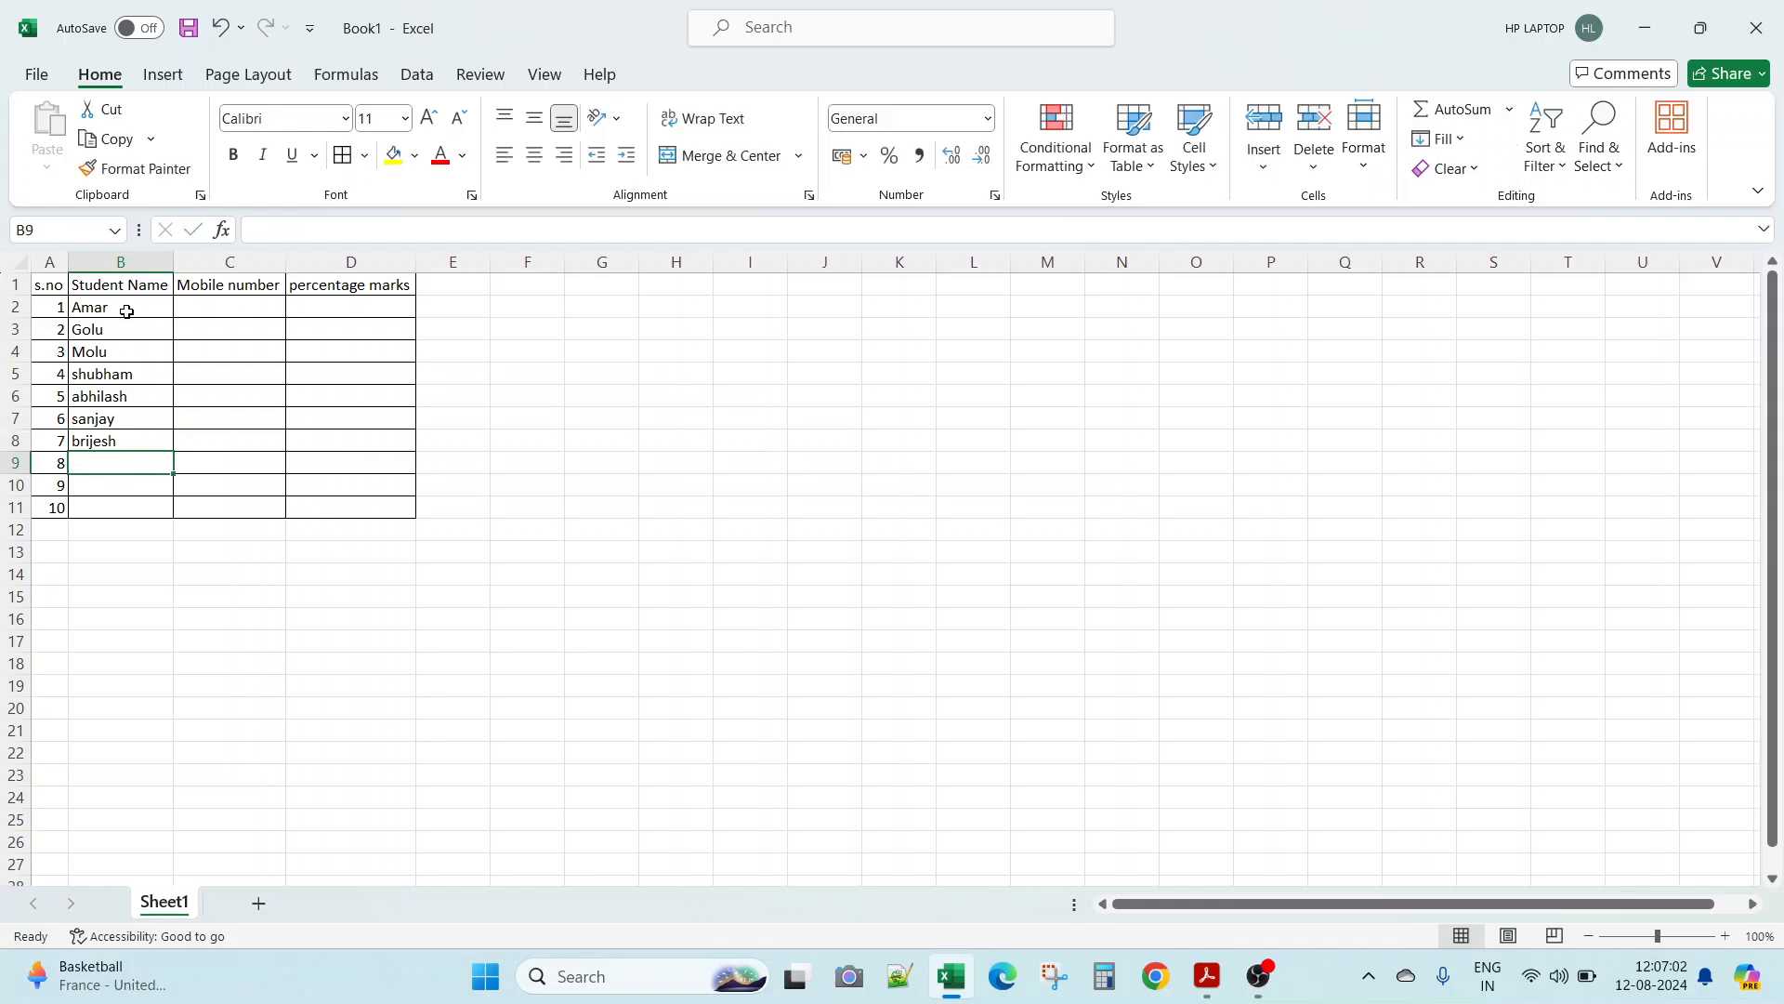
Step: Enter the last three students' names in cells B9:B11
text(ballu)
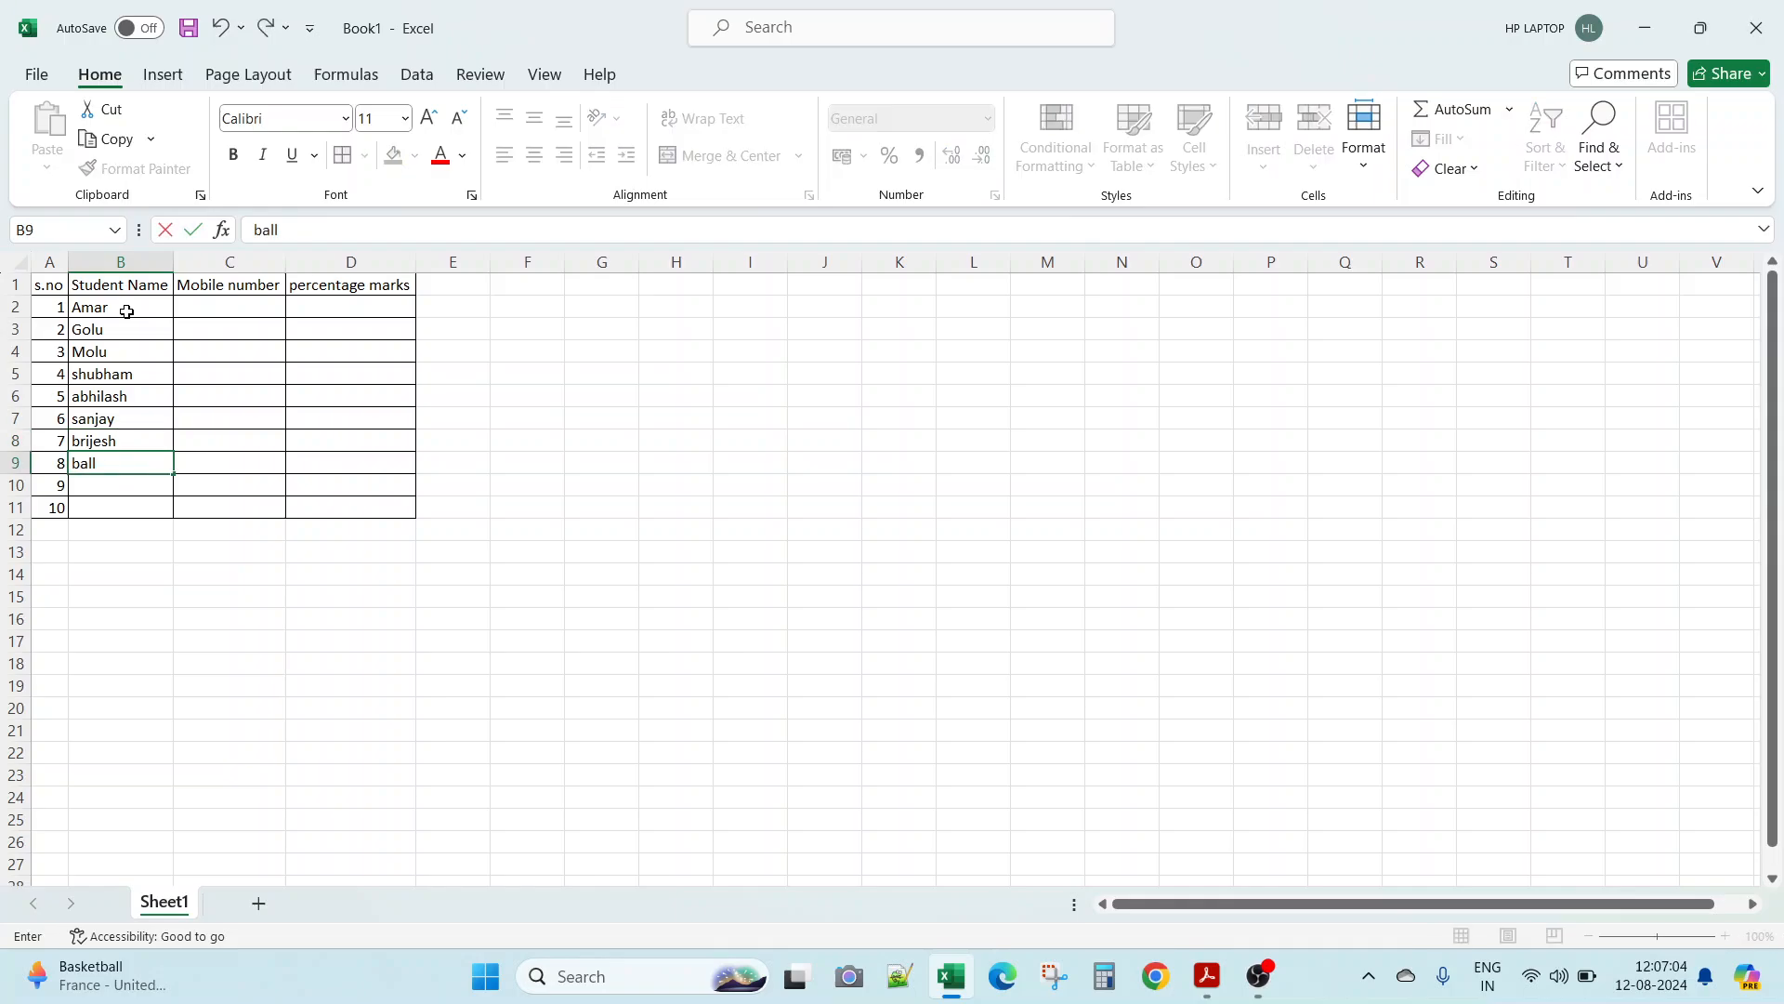
key(Return)
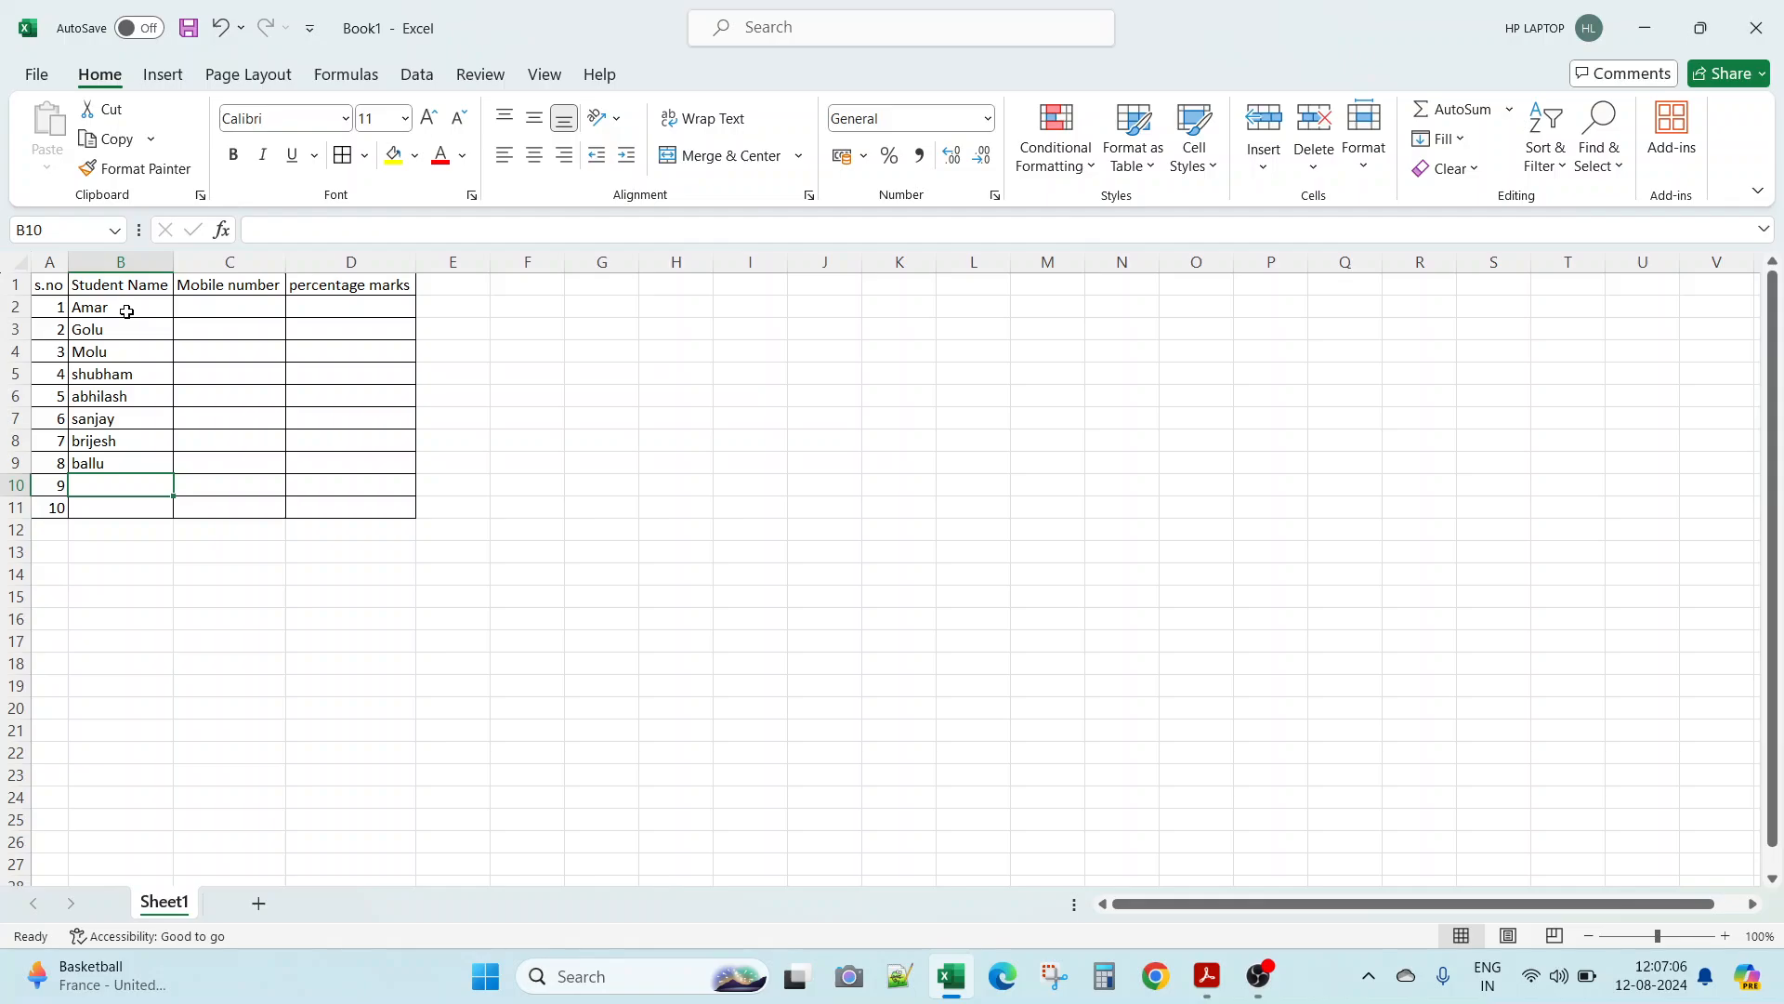
text(Meena)
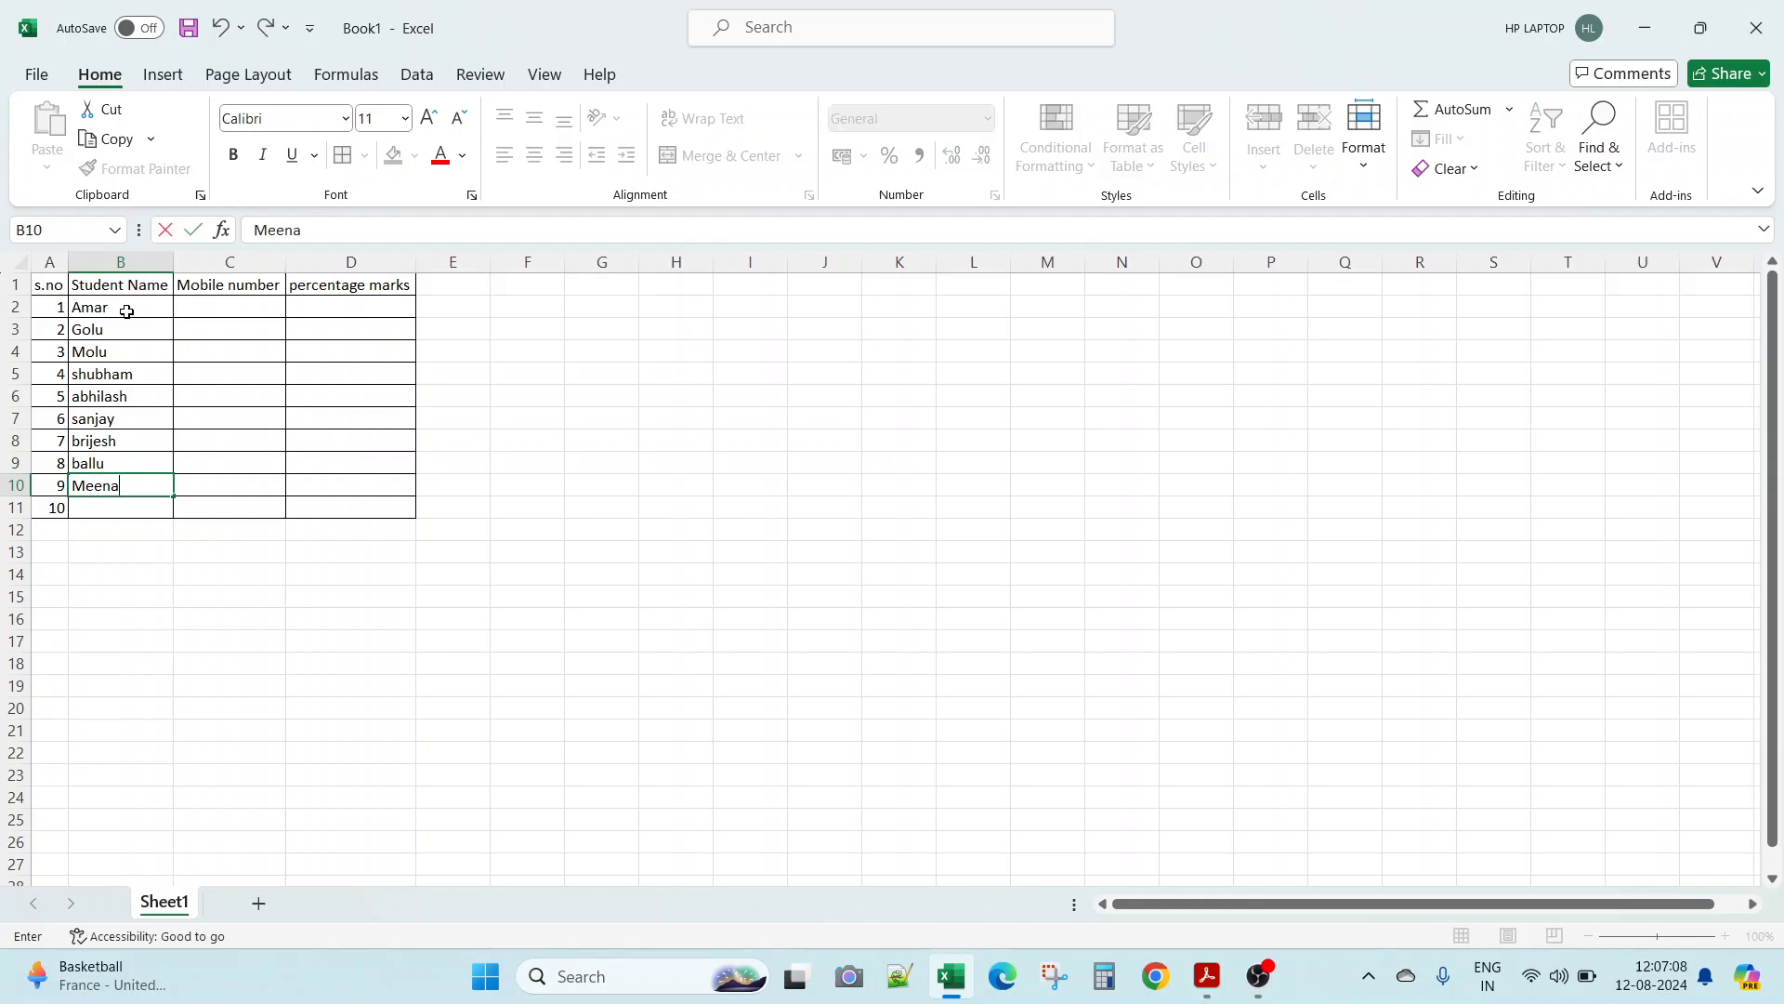
key(Return)
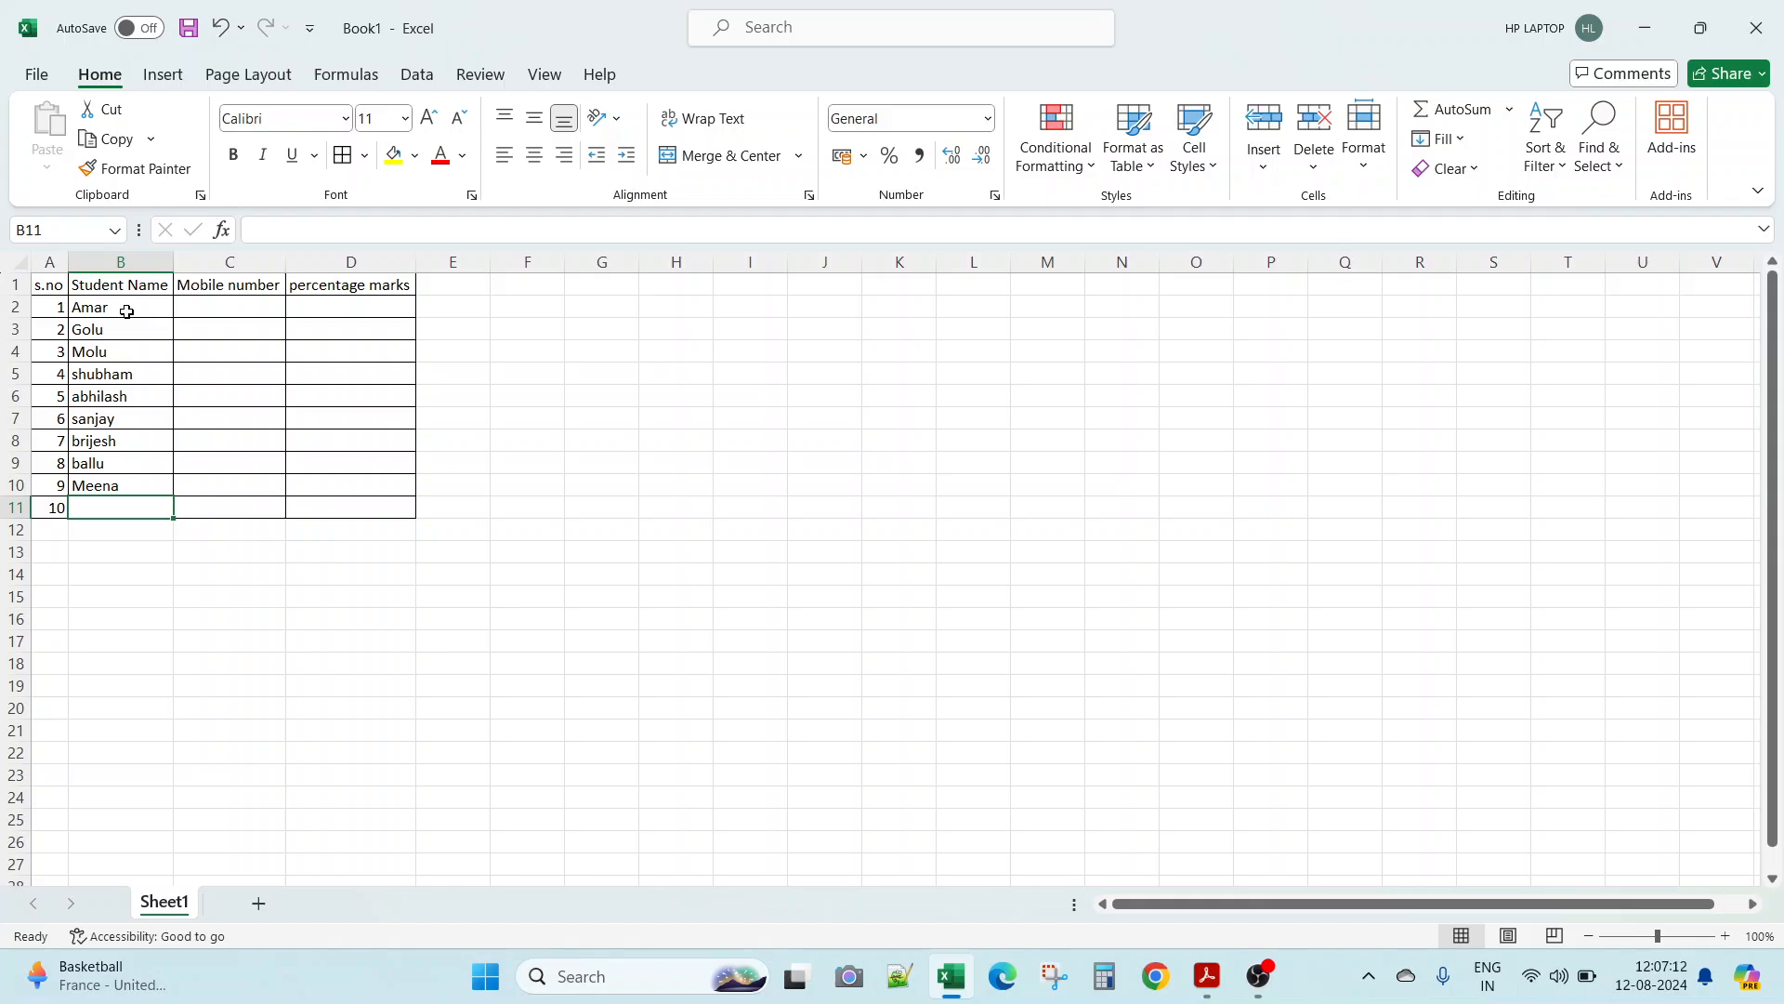
text(B)
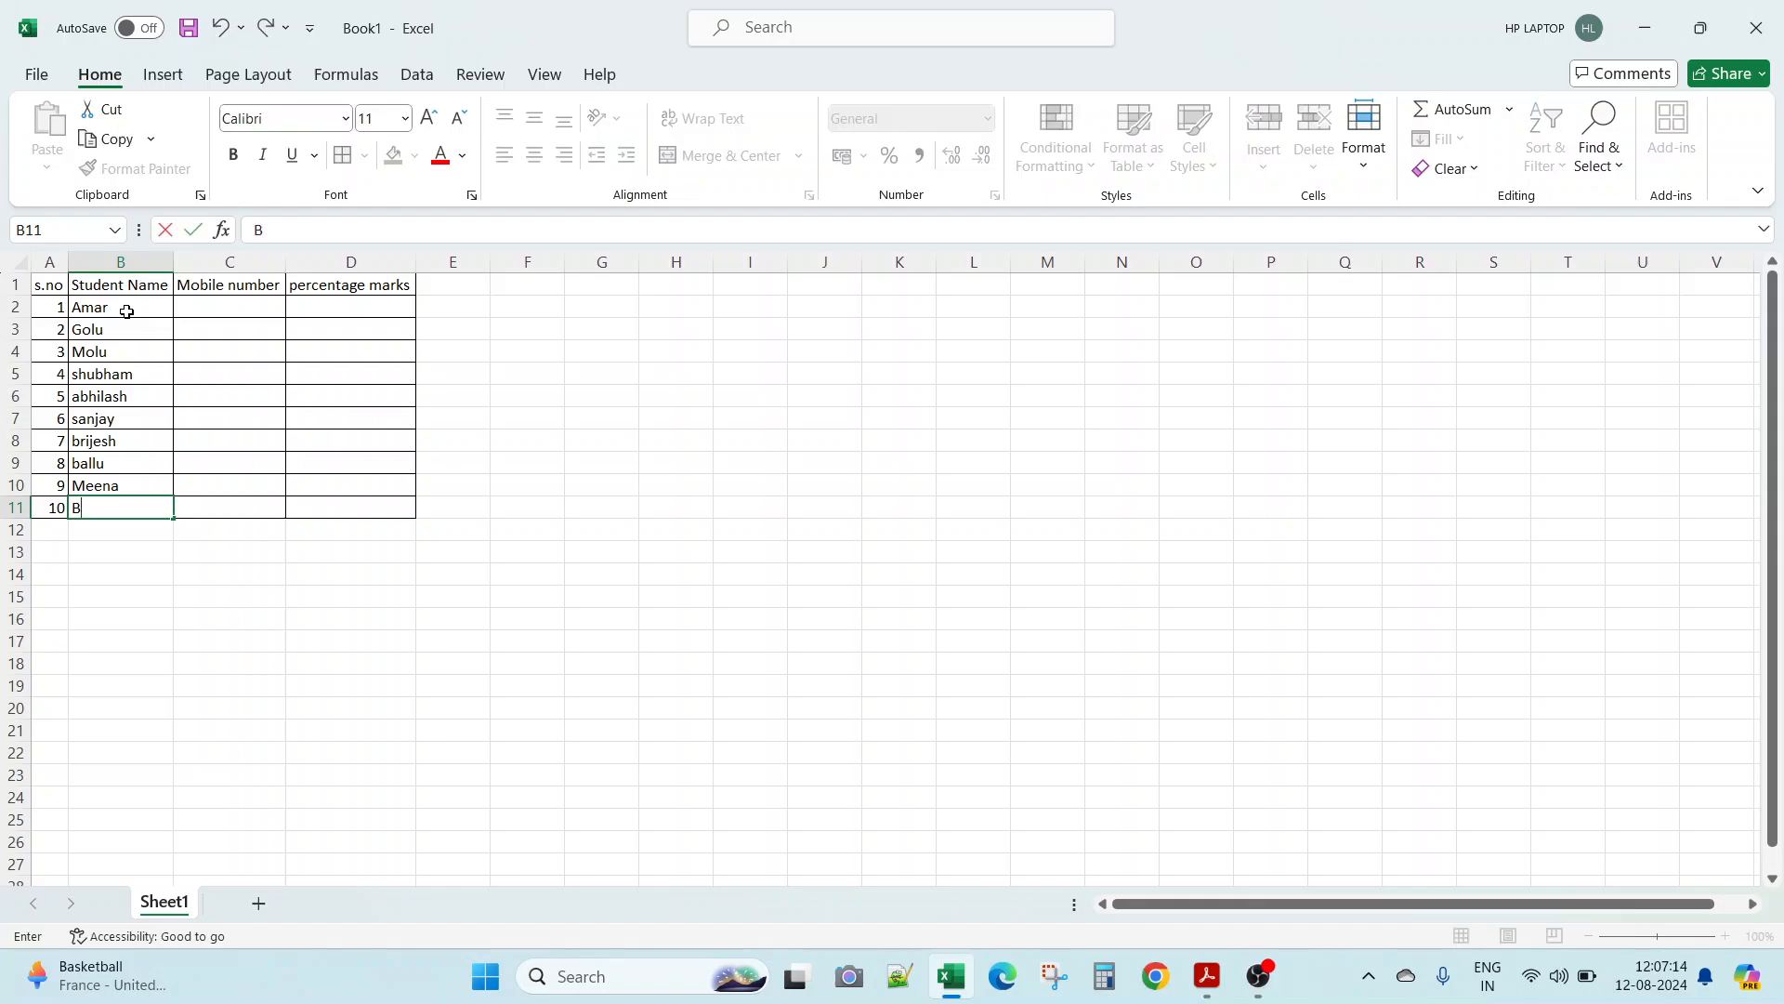
text(harat)
key(Return)
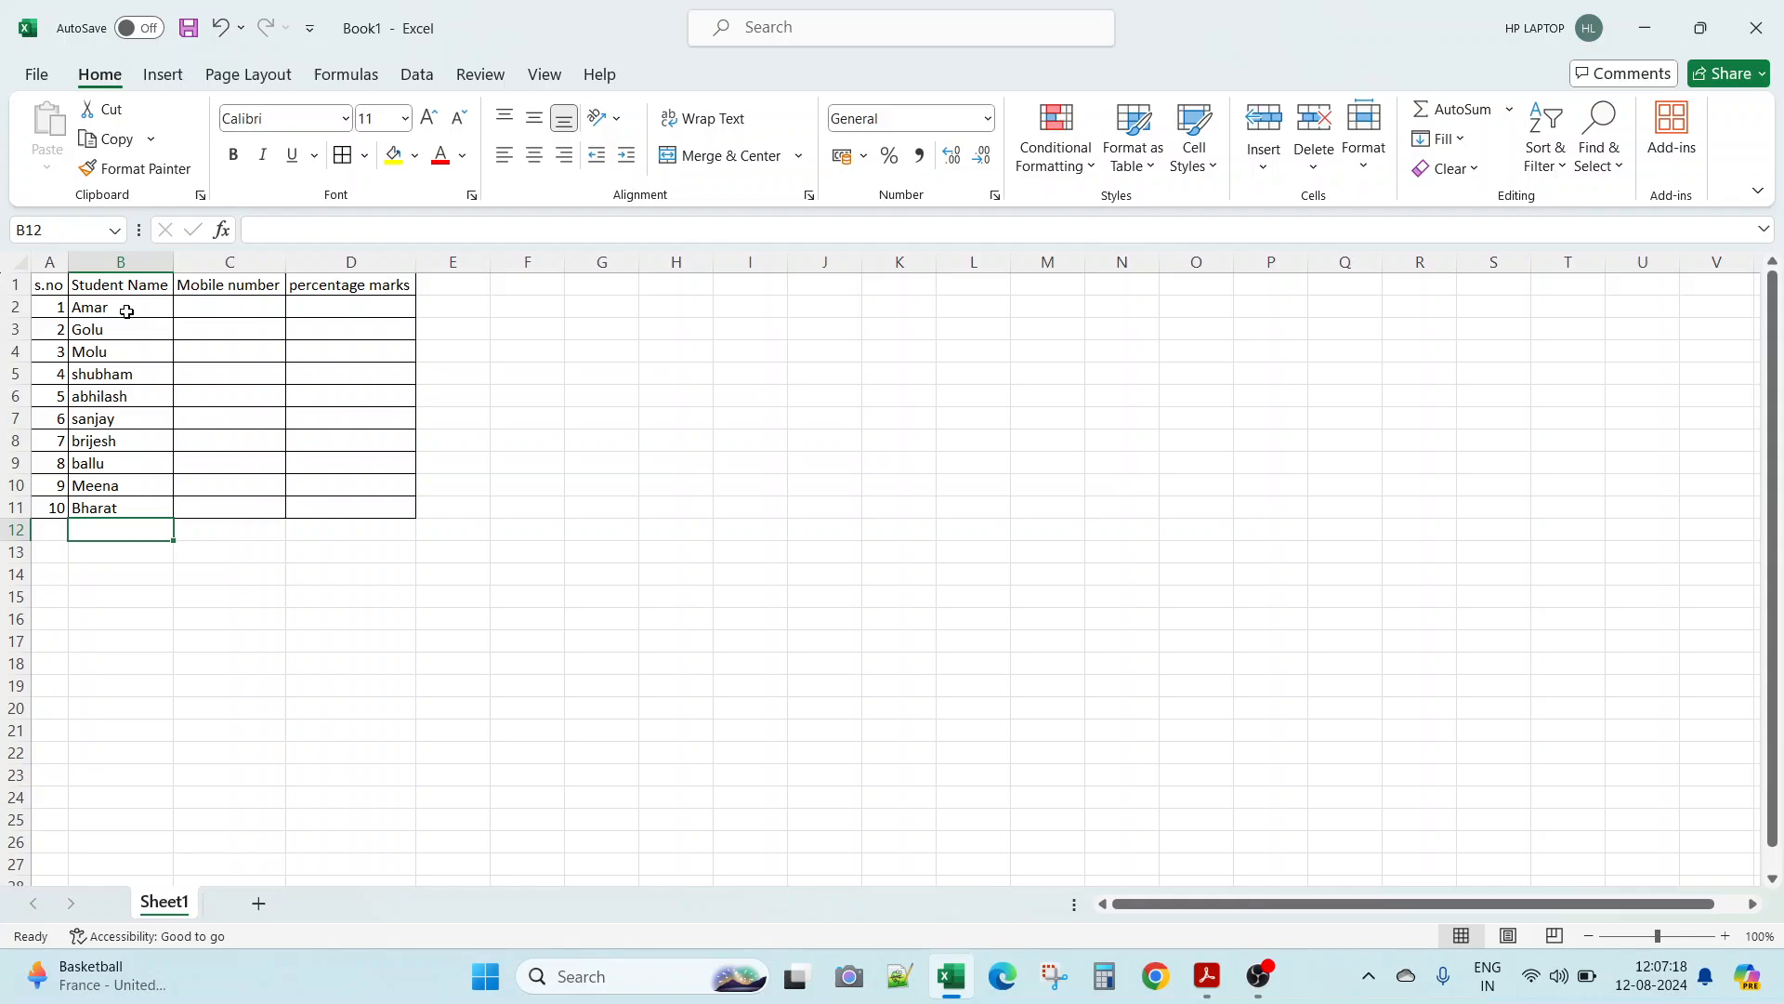
key(Up)
key(Up)
key(Up)
key(Up)
key(Up)
key(Up)
key(Up)
key(Up)
key(Up)
key(Up)
key(Up)
key(Down)
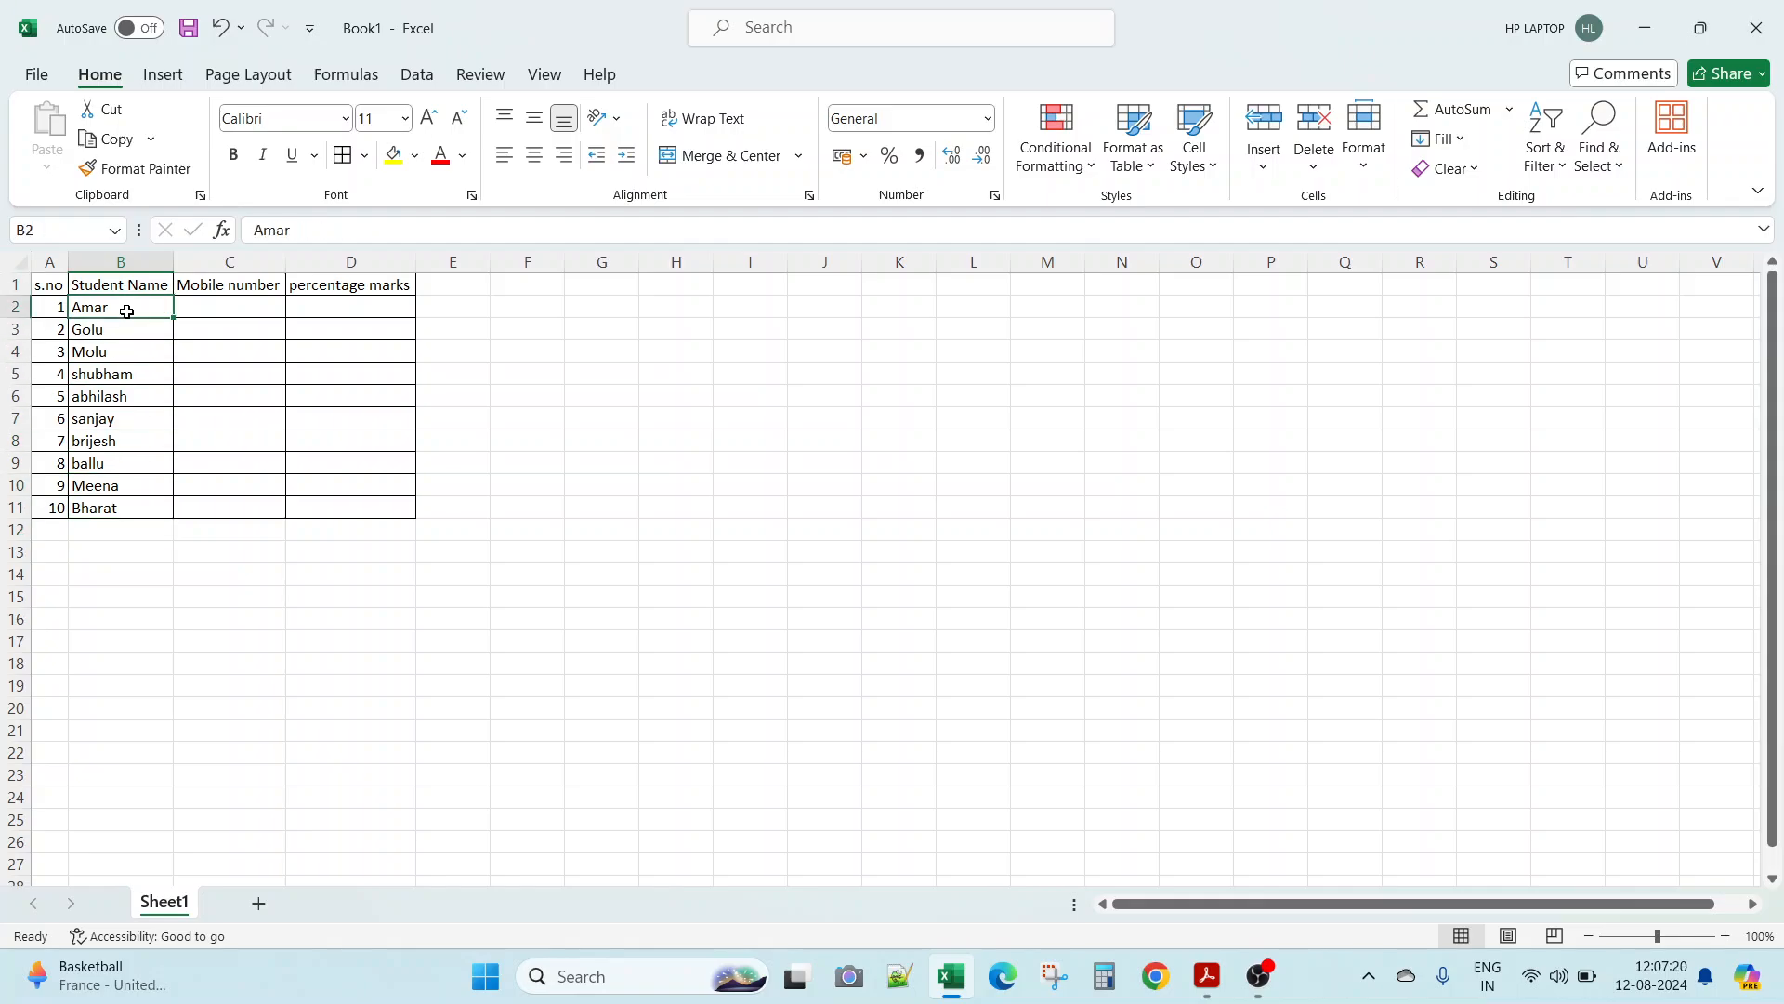
Step: Save the workbook to the Desktop folder under the file name Book5
key(ctrl+s)
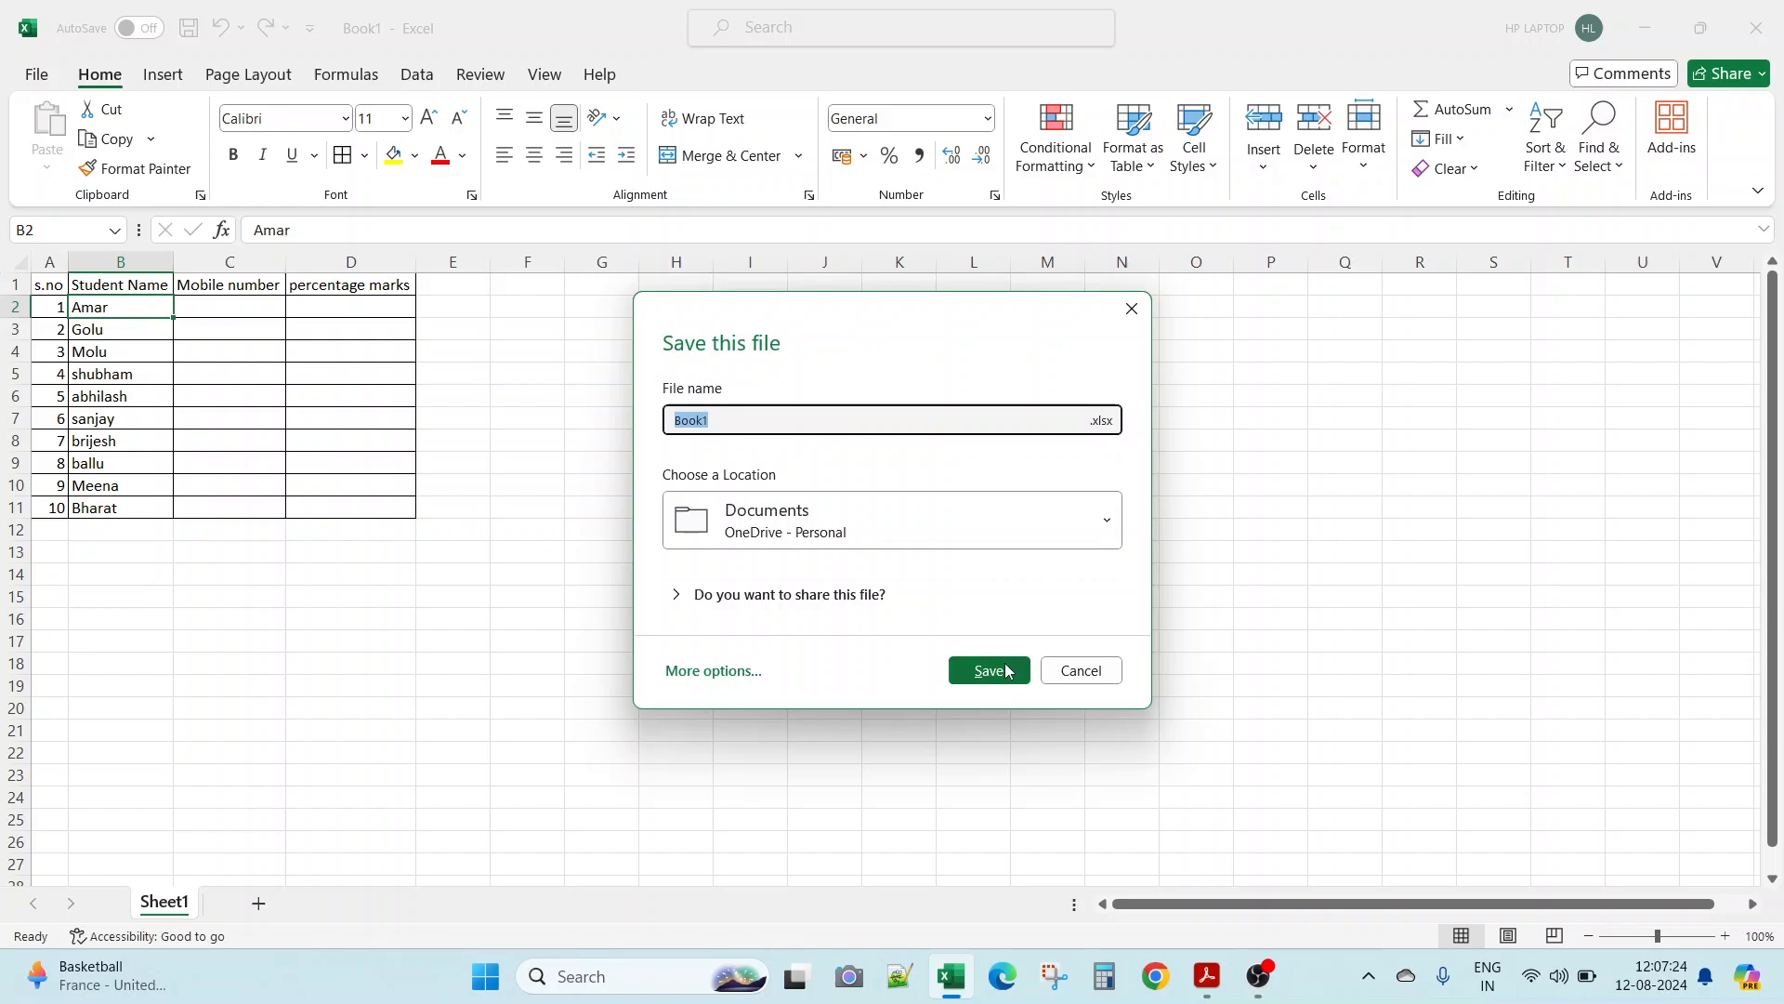
click(729, 675)
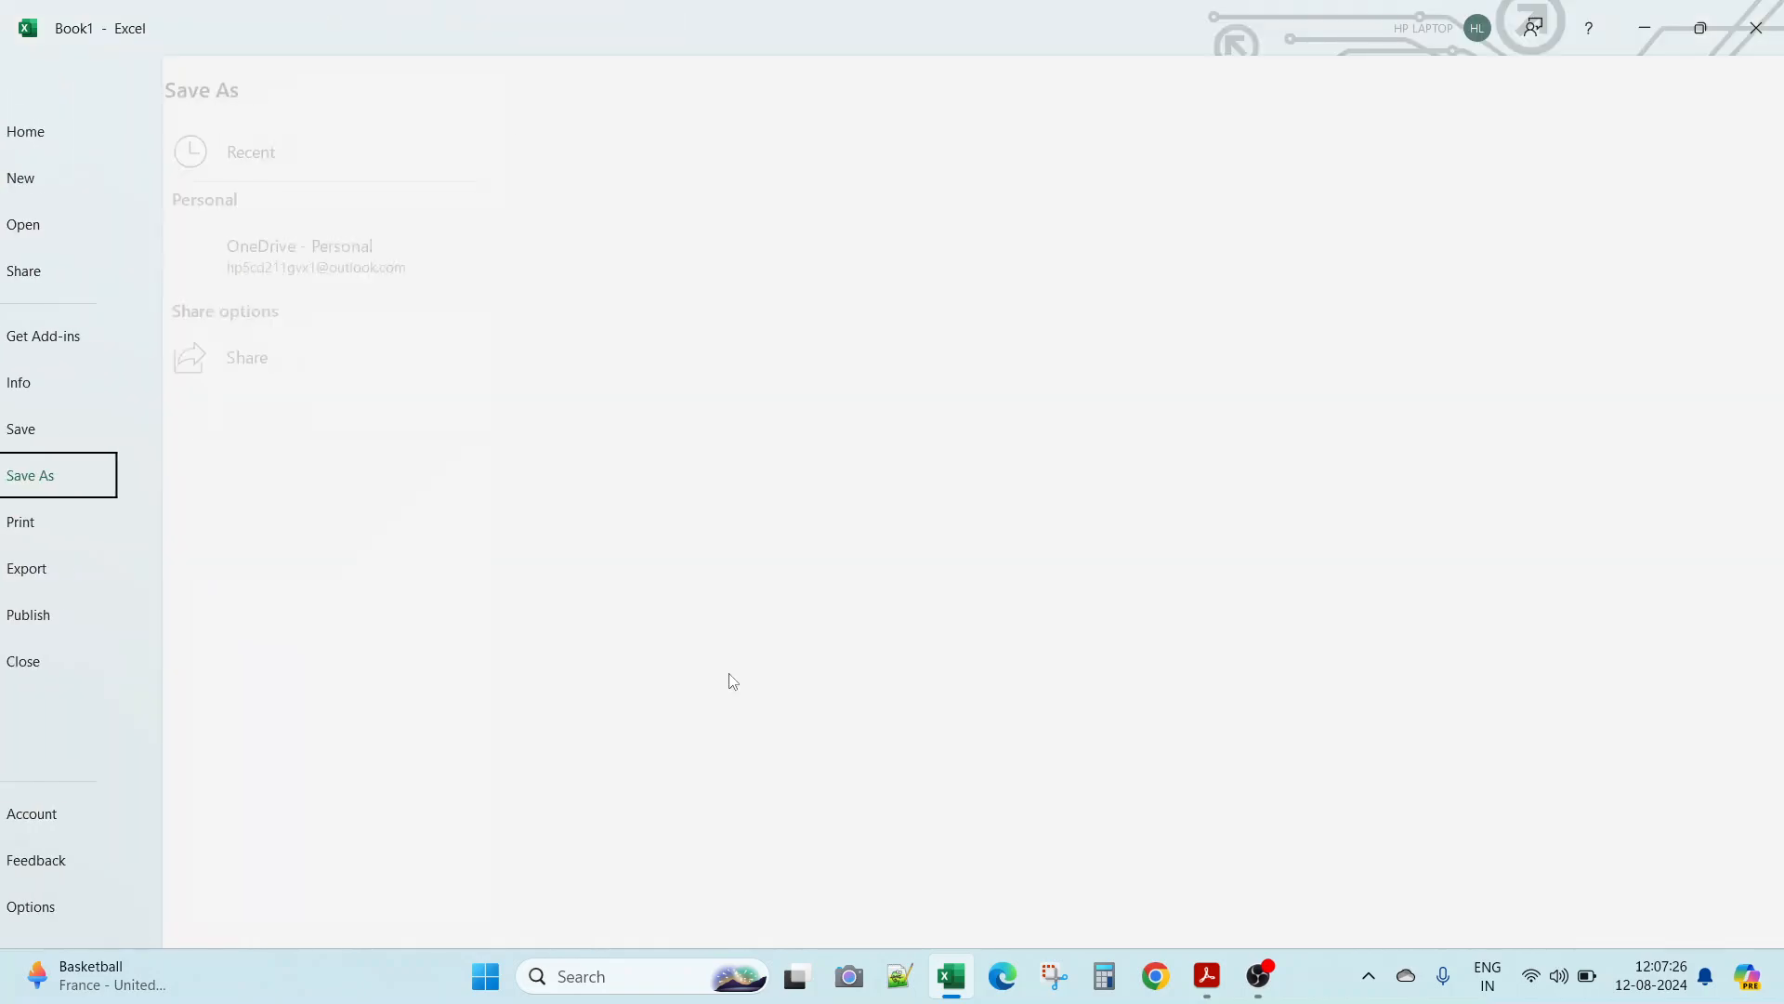
click(366, 509)
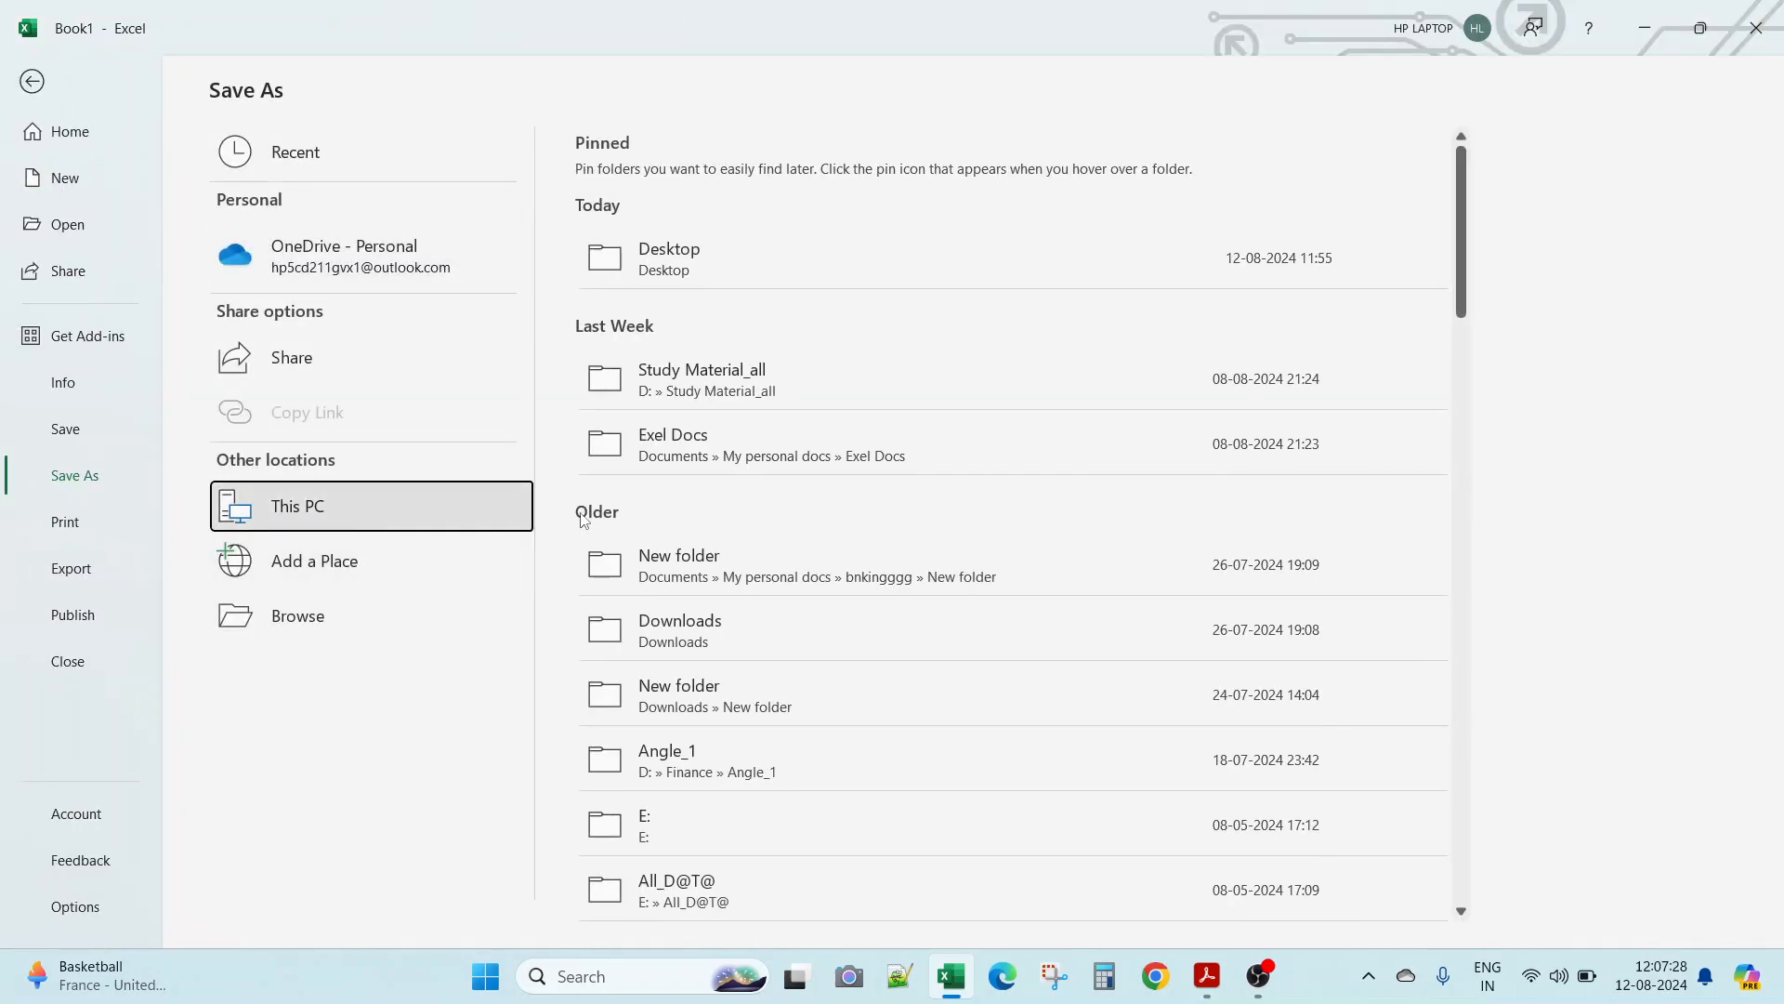
click(723, 277)
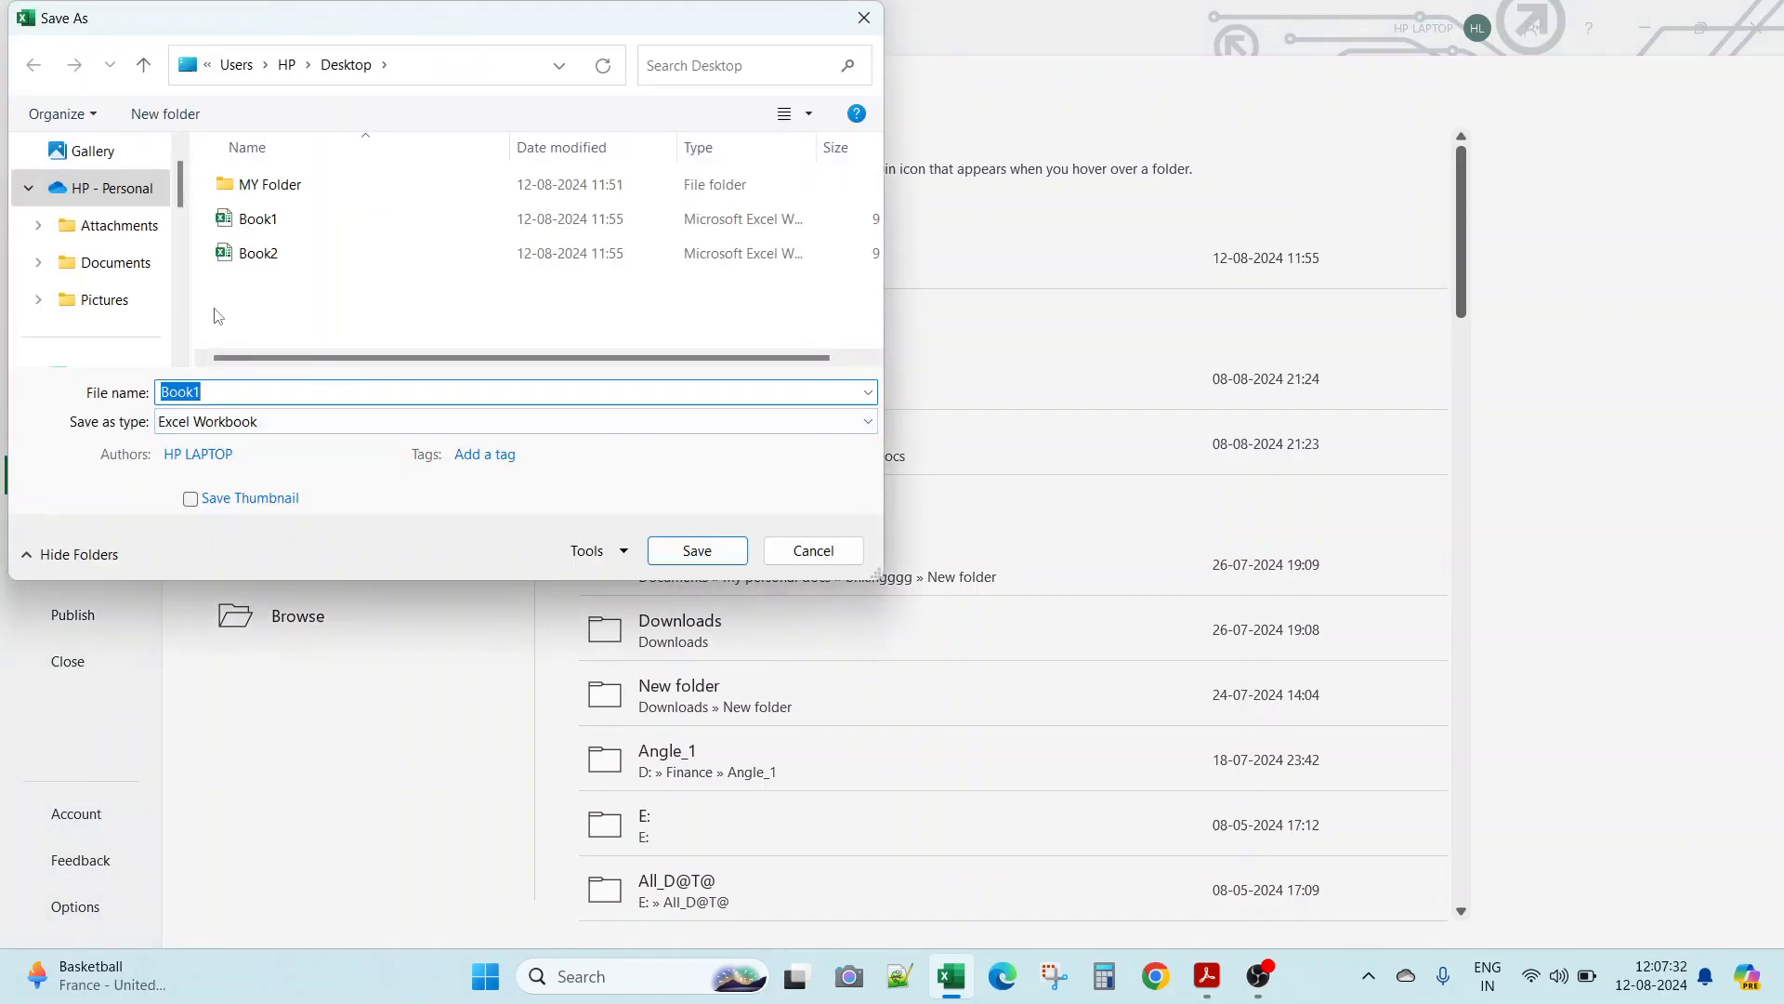
click(219, 387)
key(BackSpace)
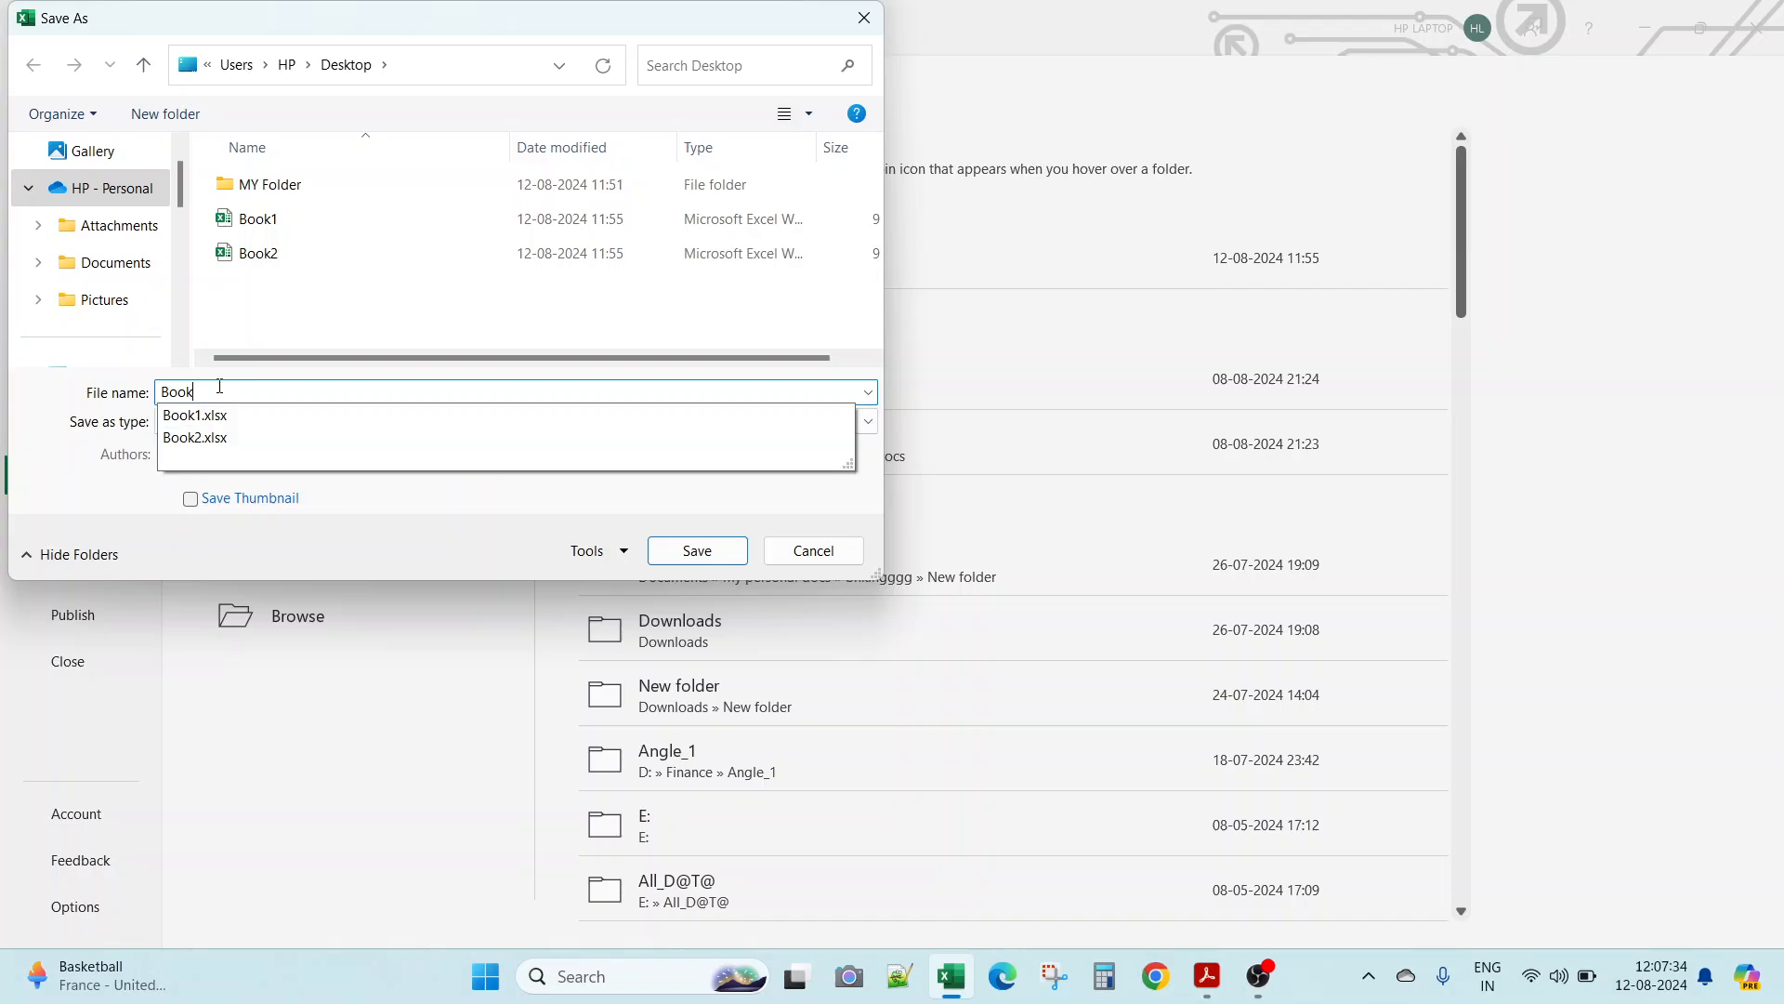
text(5)
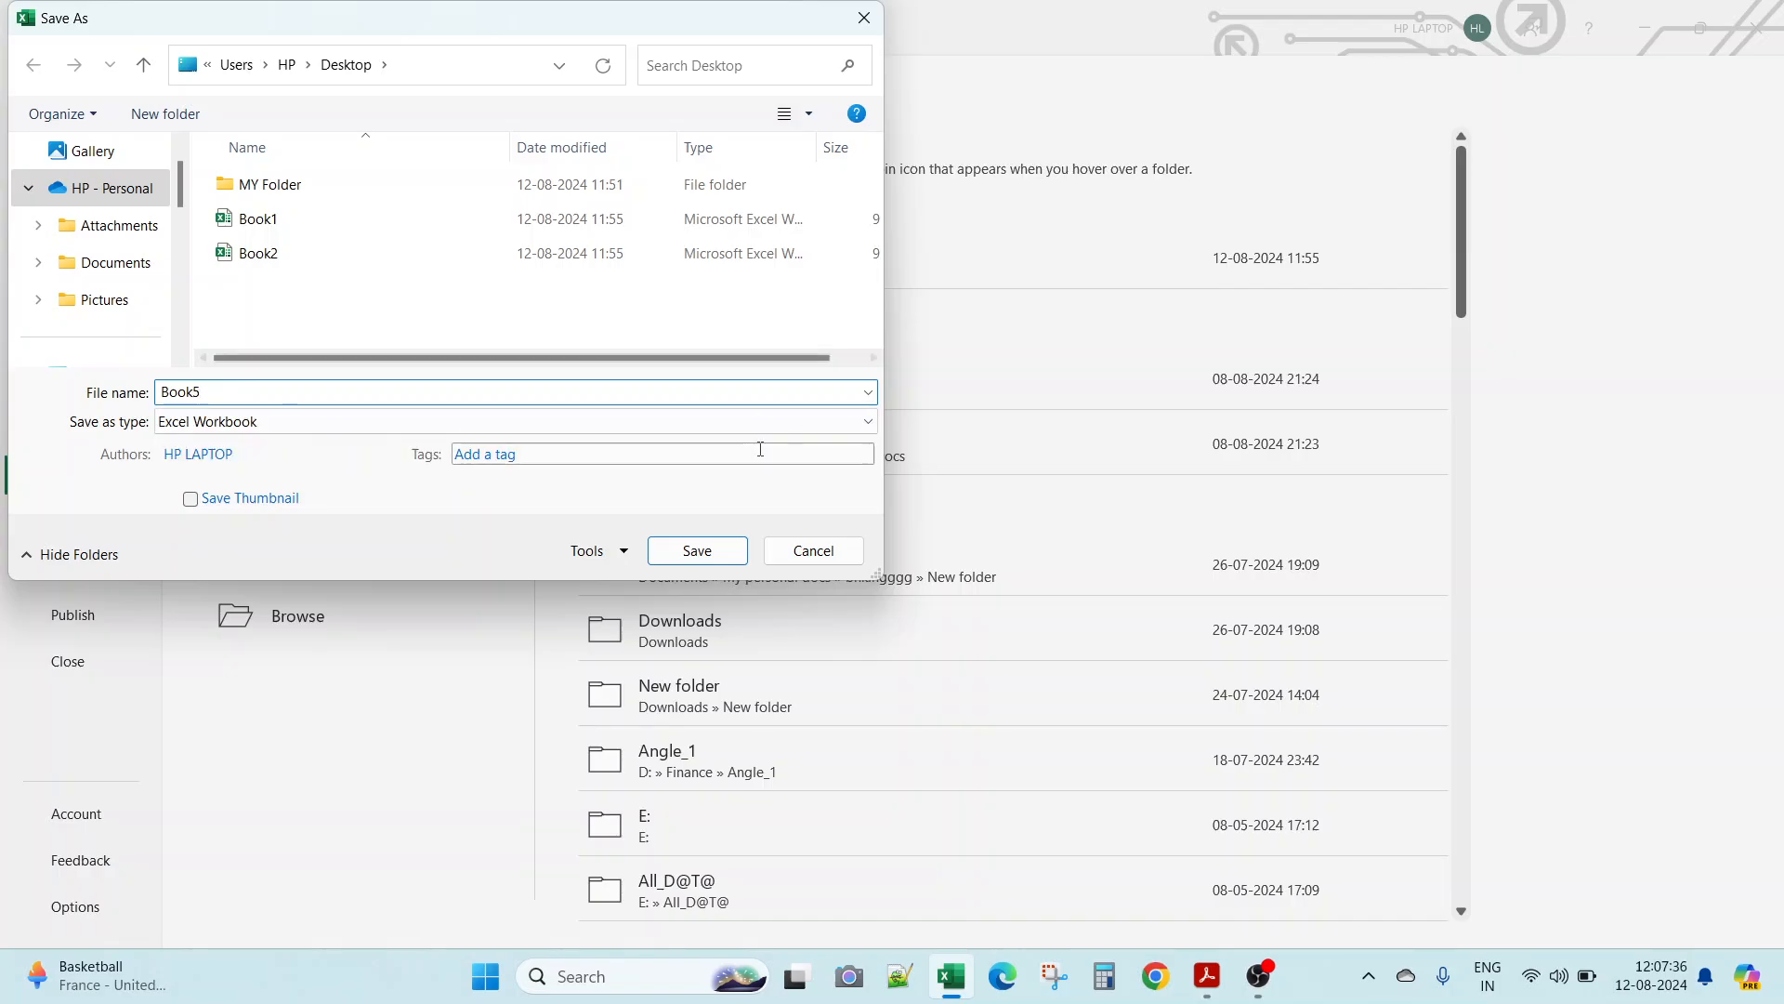
click(704, 556)
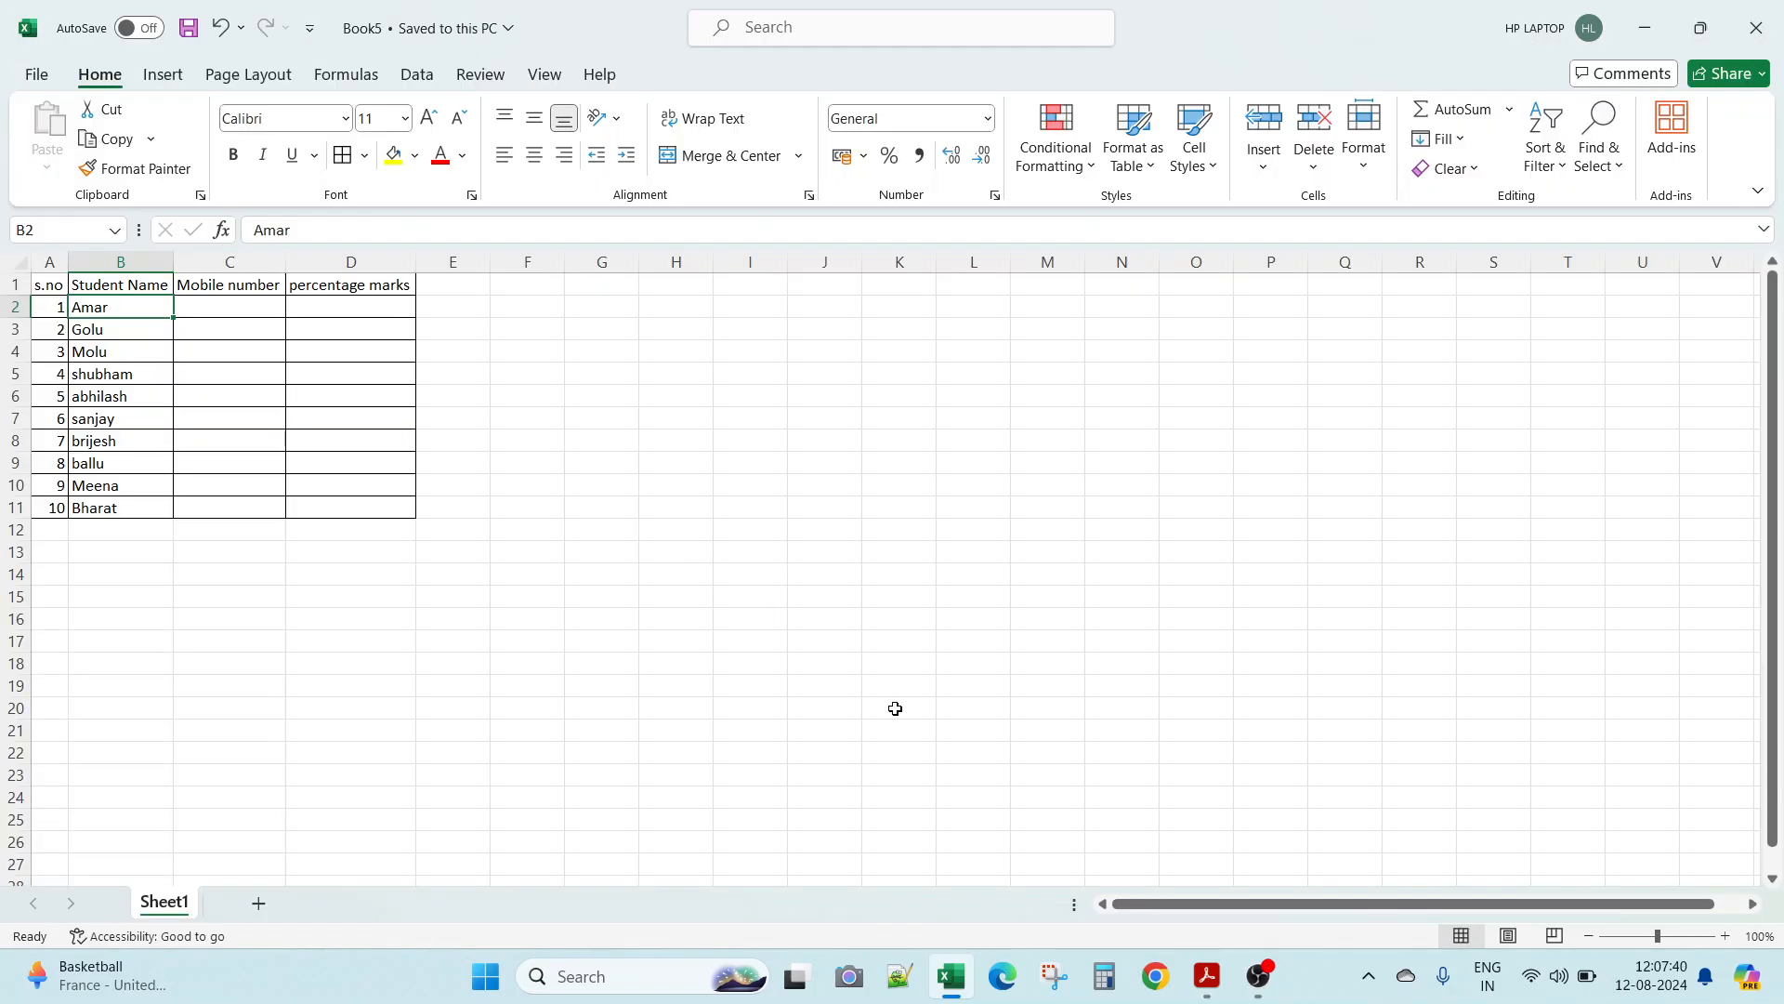
Step: Open another Excel window with a blank workbook and return to Book5
right_click(955, 971)
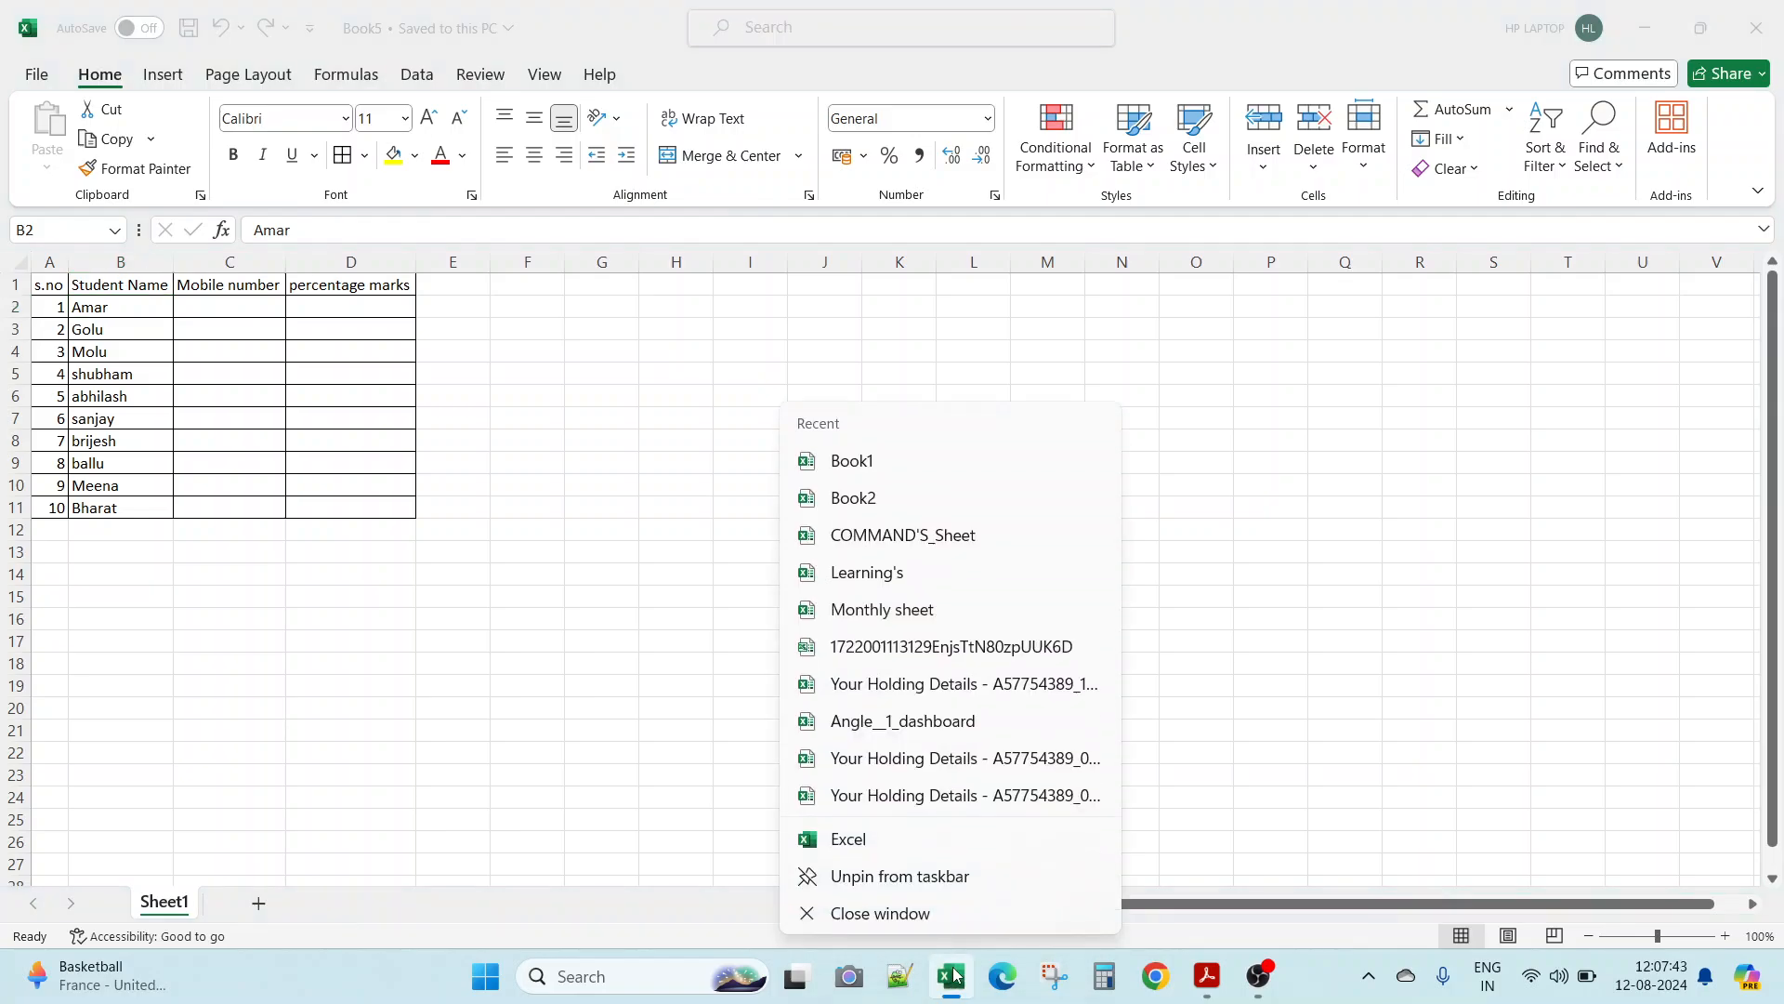
click(895, 839)
click(665, 516)
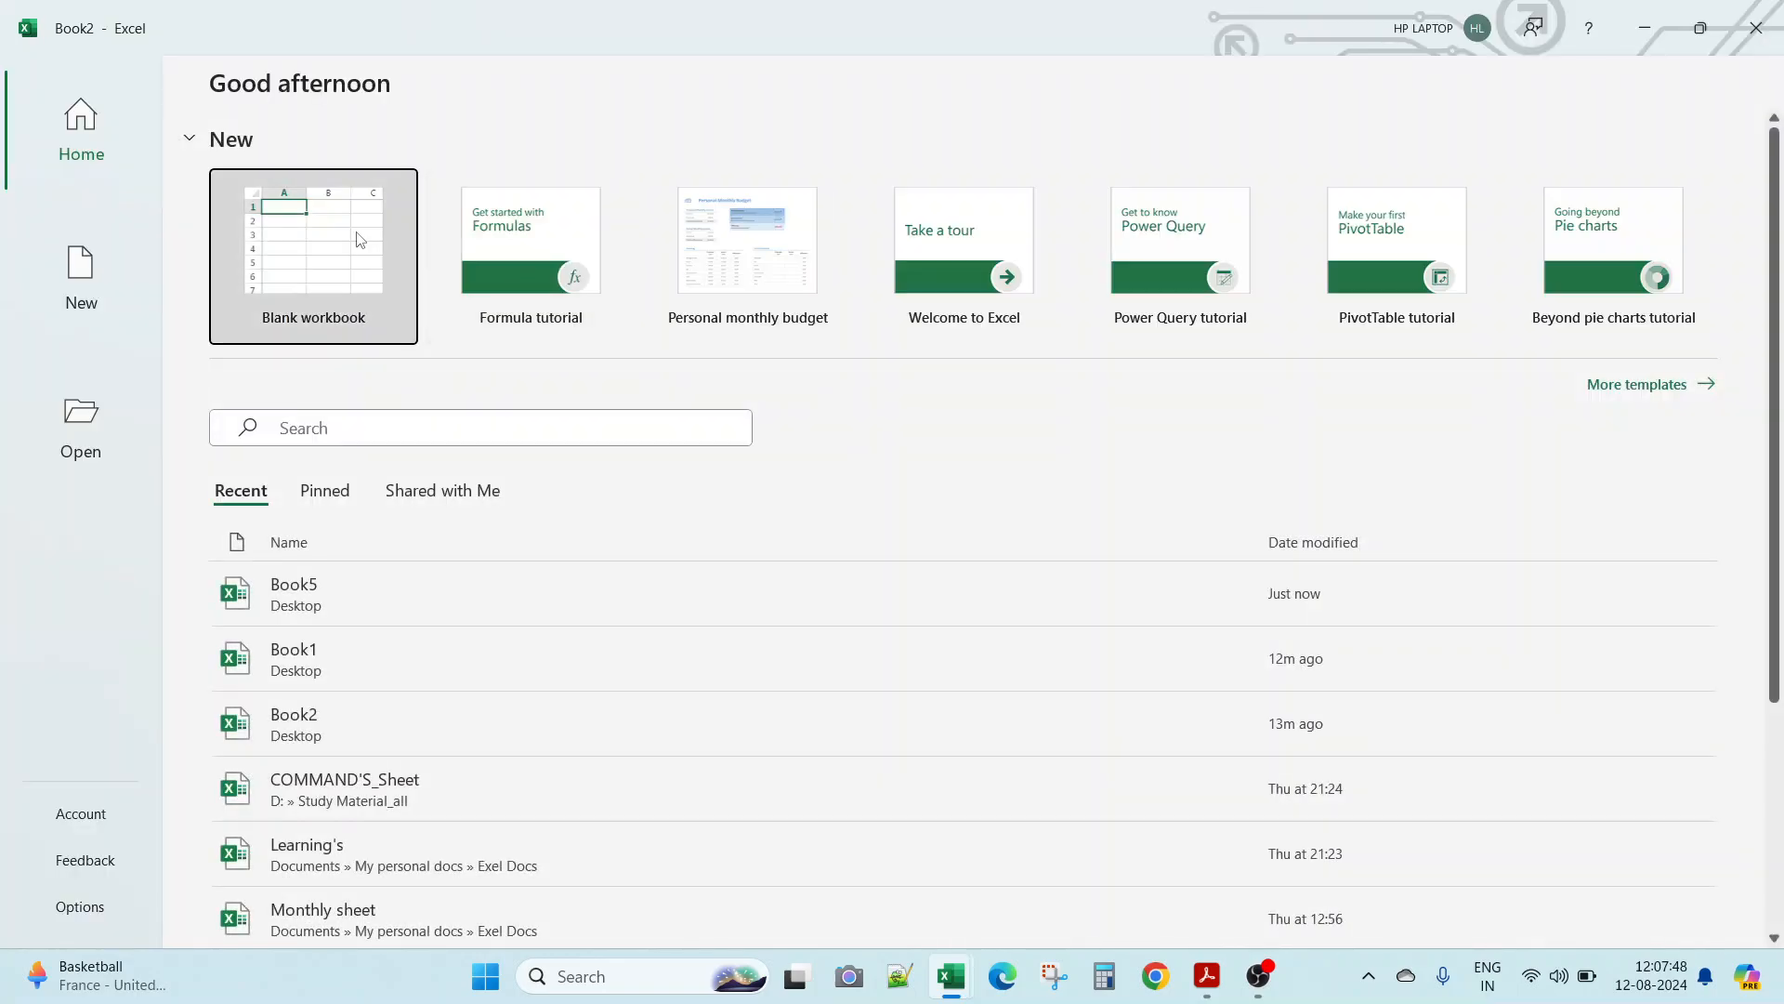
click(414, 339)
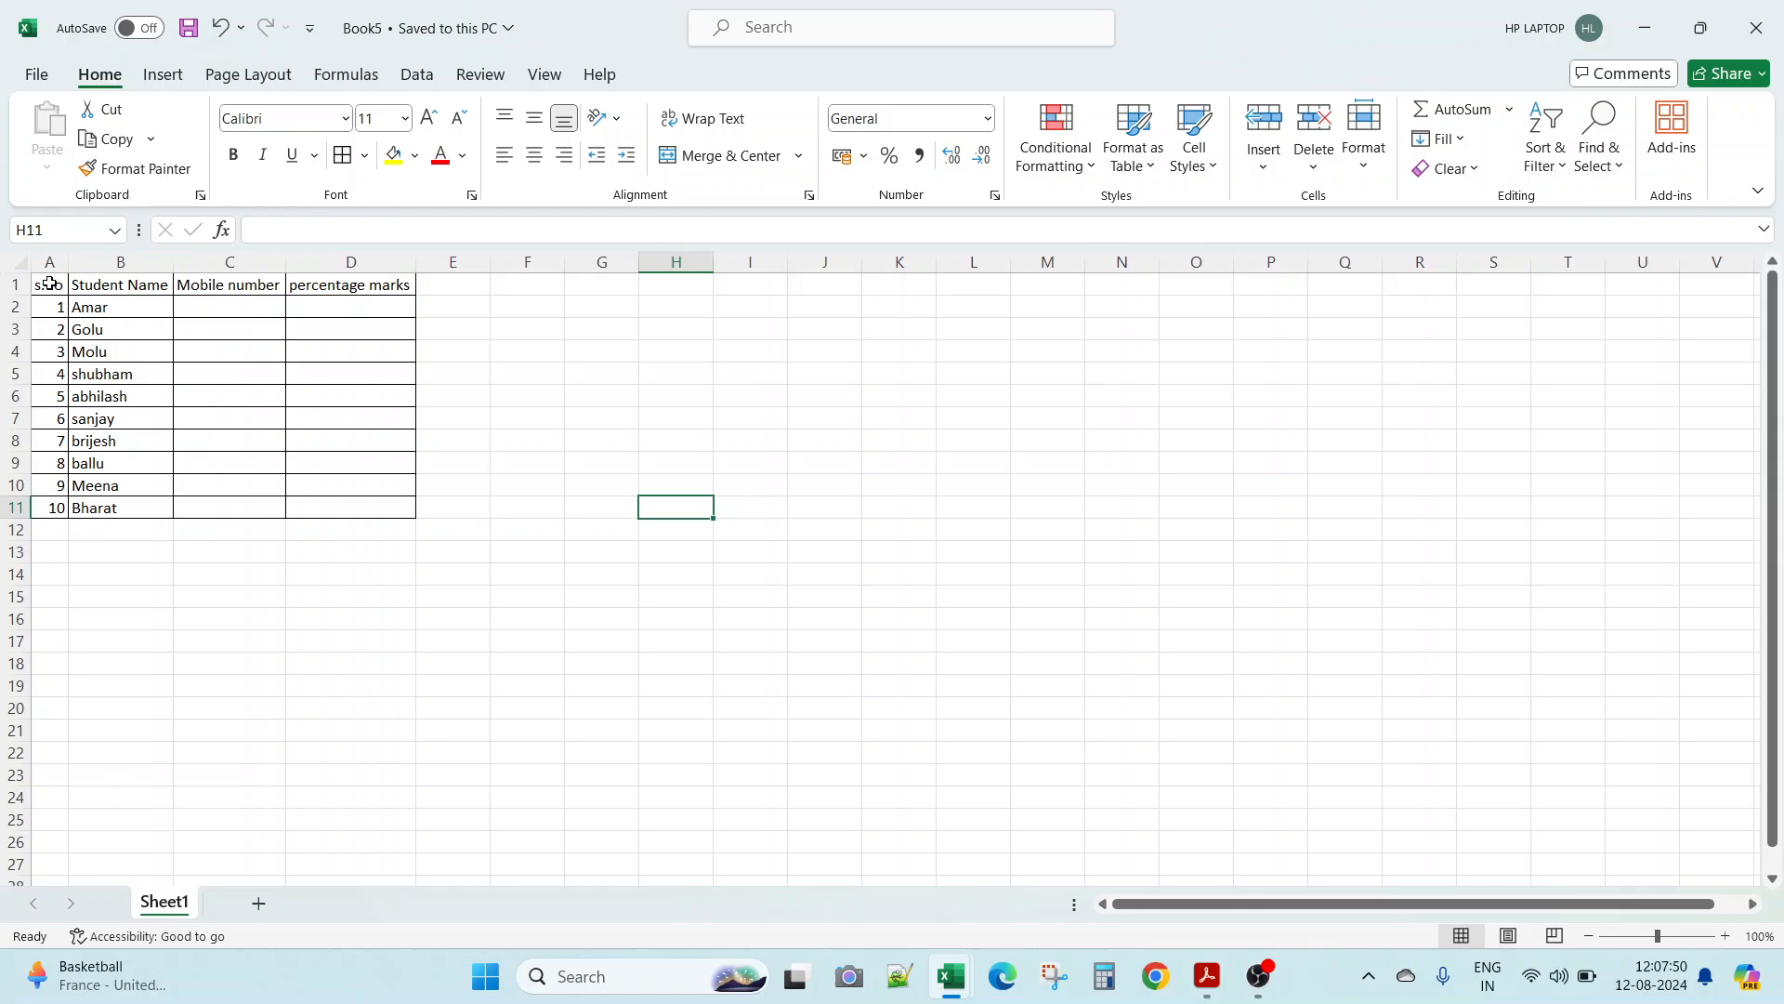
Step: Copy the student table A1:D11 from Book5 and paste it at cell A1 of the blank workbook
drag(49, 284, 348, 503)
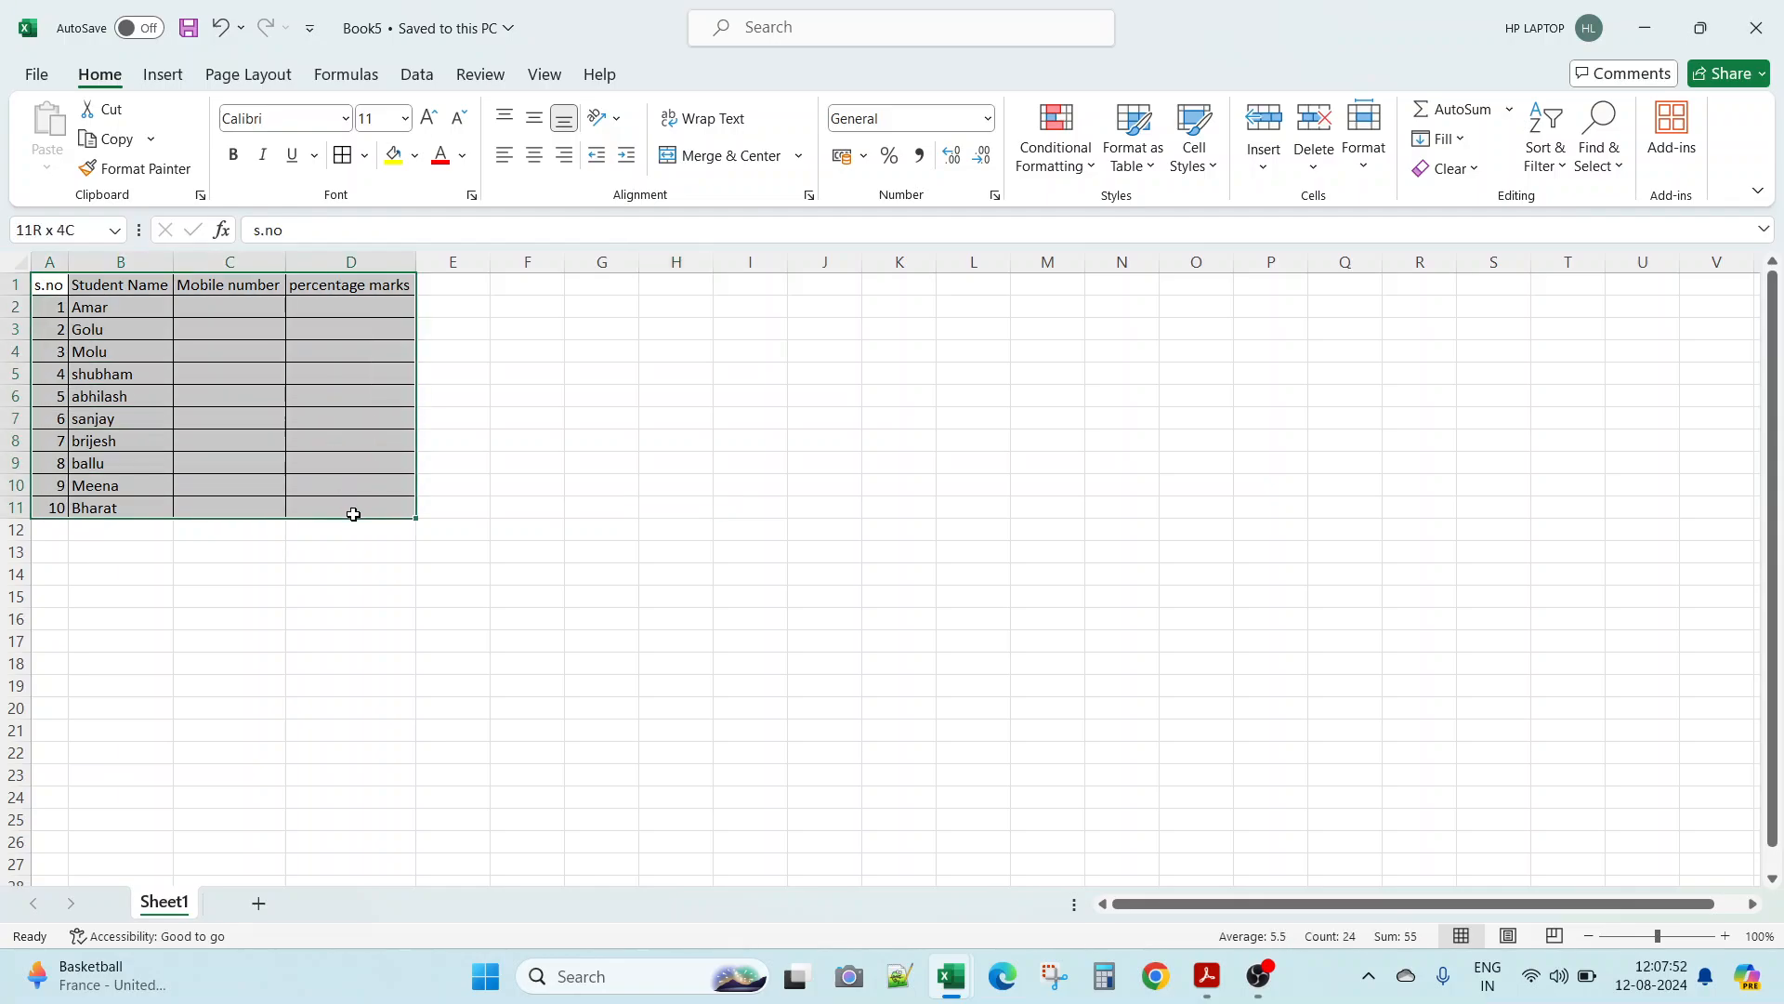
key(ctrl+c)
key(alt+Tab)
key(ctrl+v)
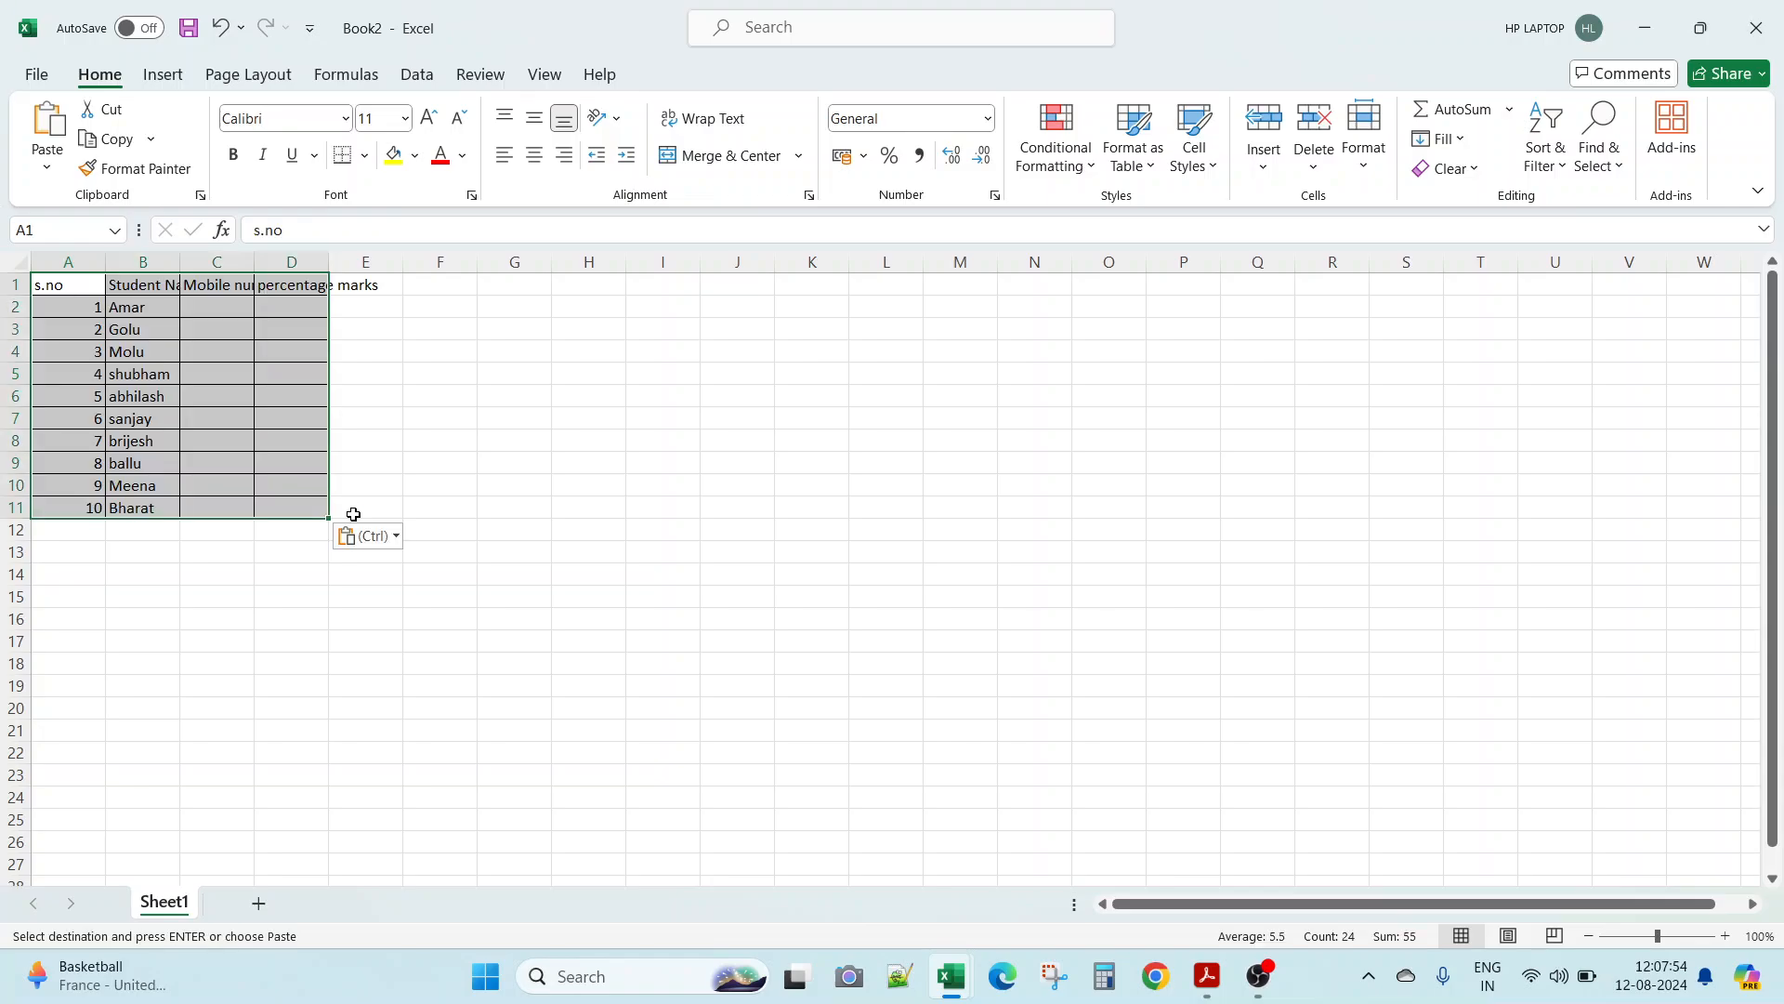
Step: Autofit the column widths across the whole sheet of the new workbook
click(24, 253)
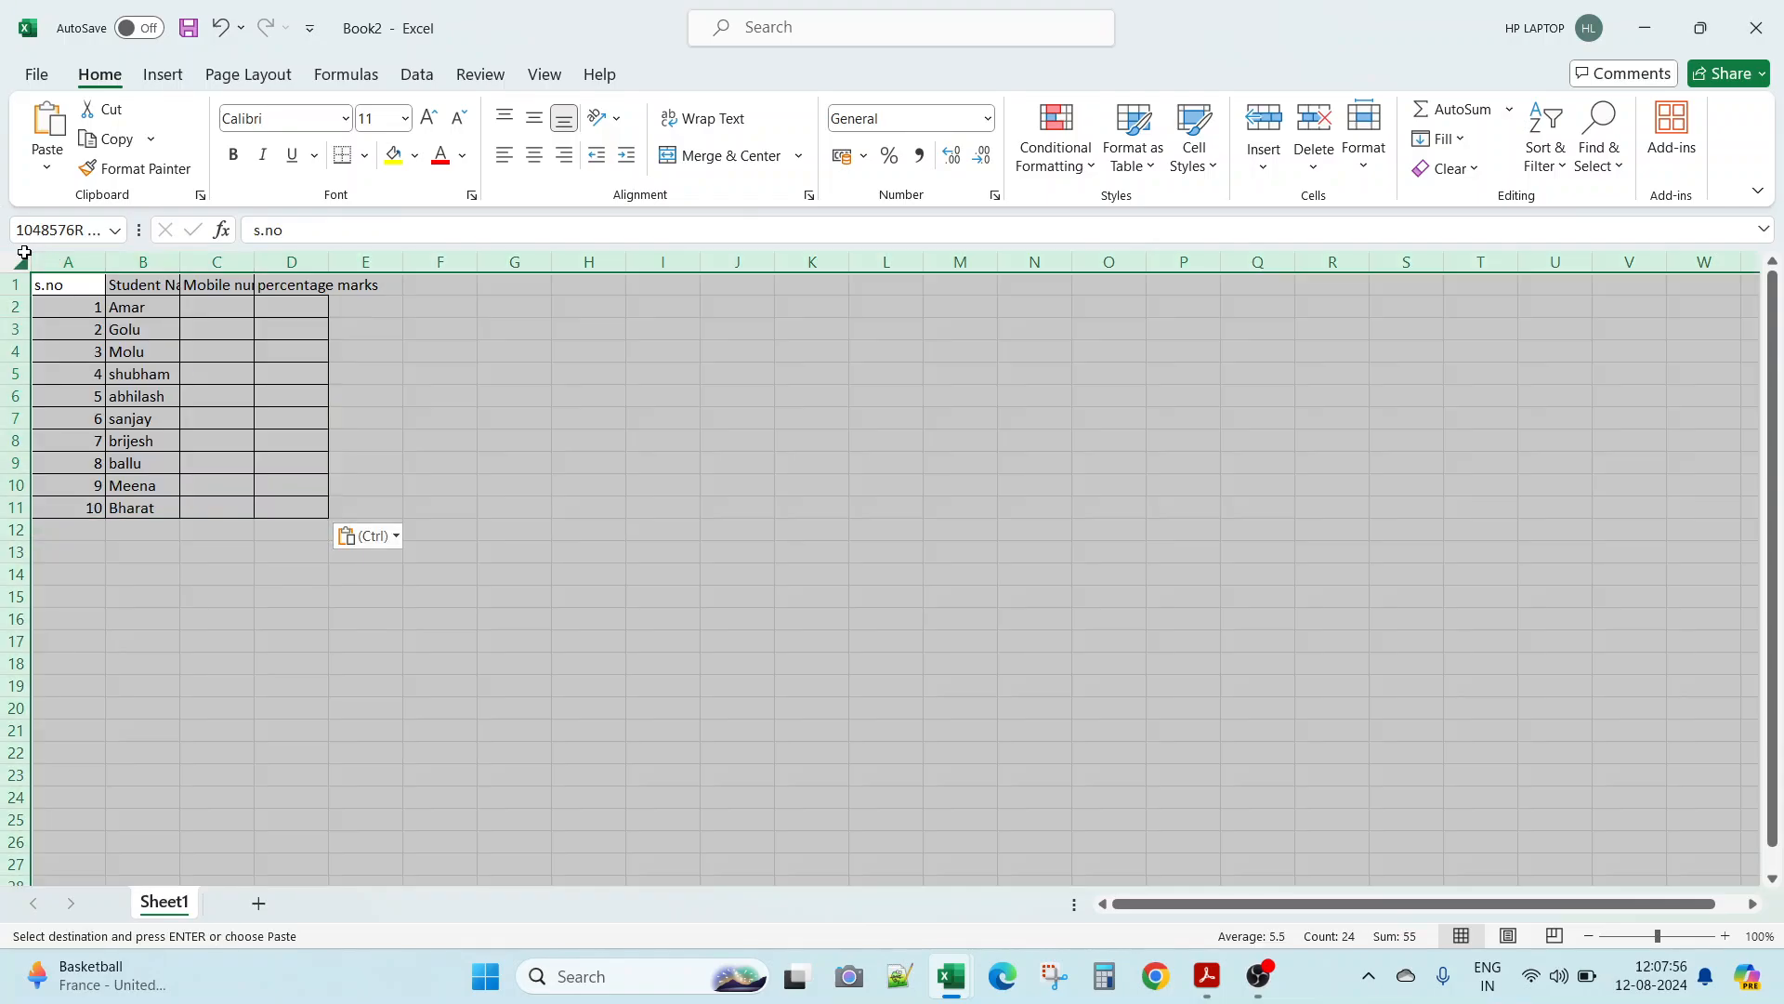
double_click(105, 262)
click(208, 370)
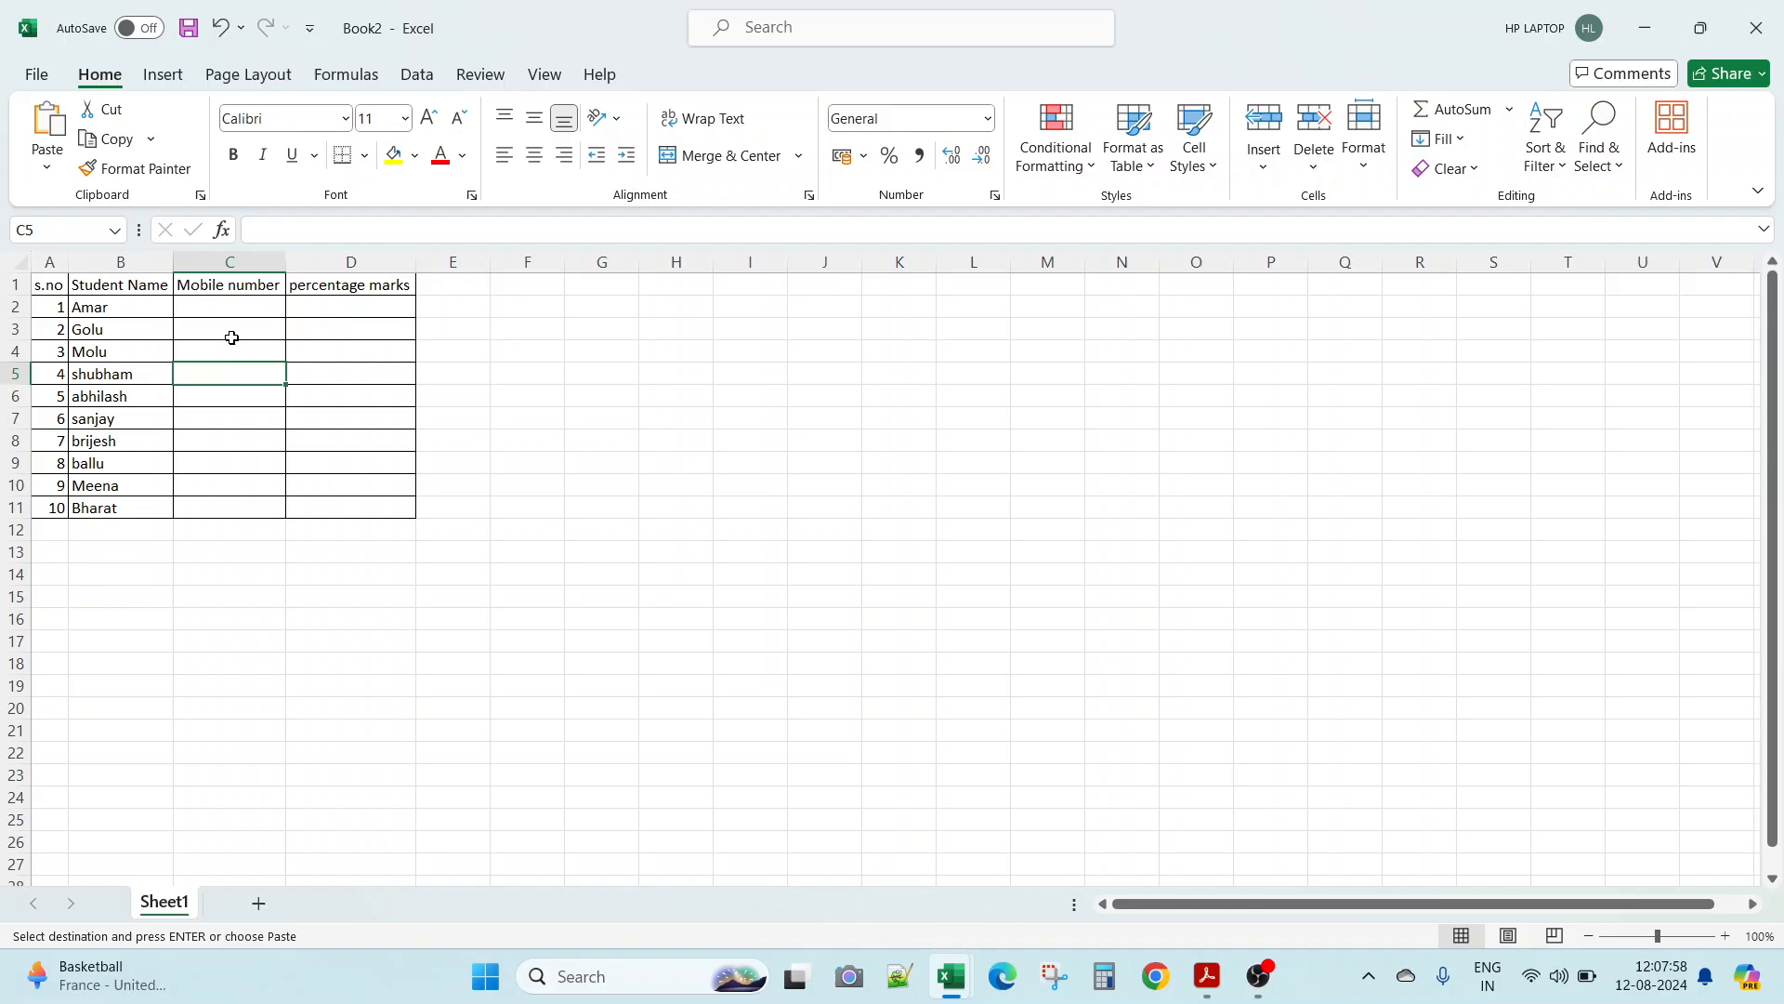
Step: Enter the mobile numbers of the first five students in cells C2 to C6
click(219, 301)
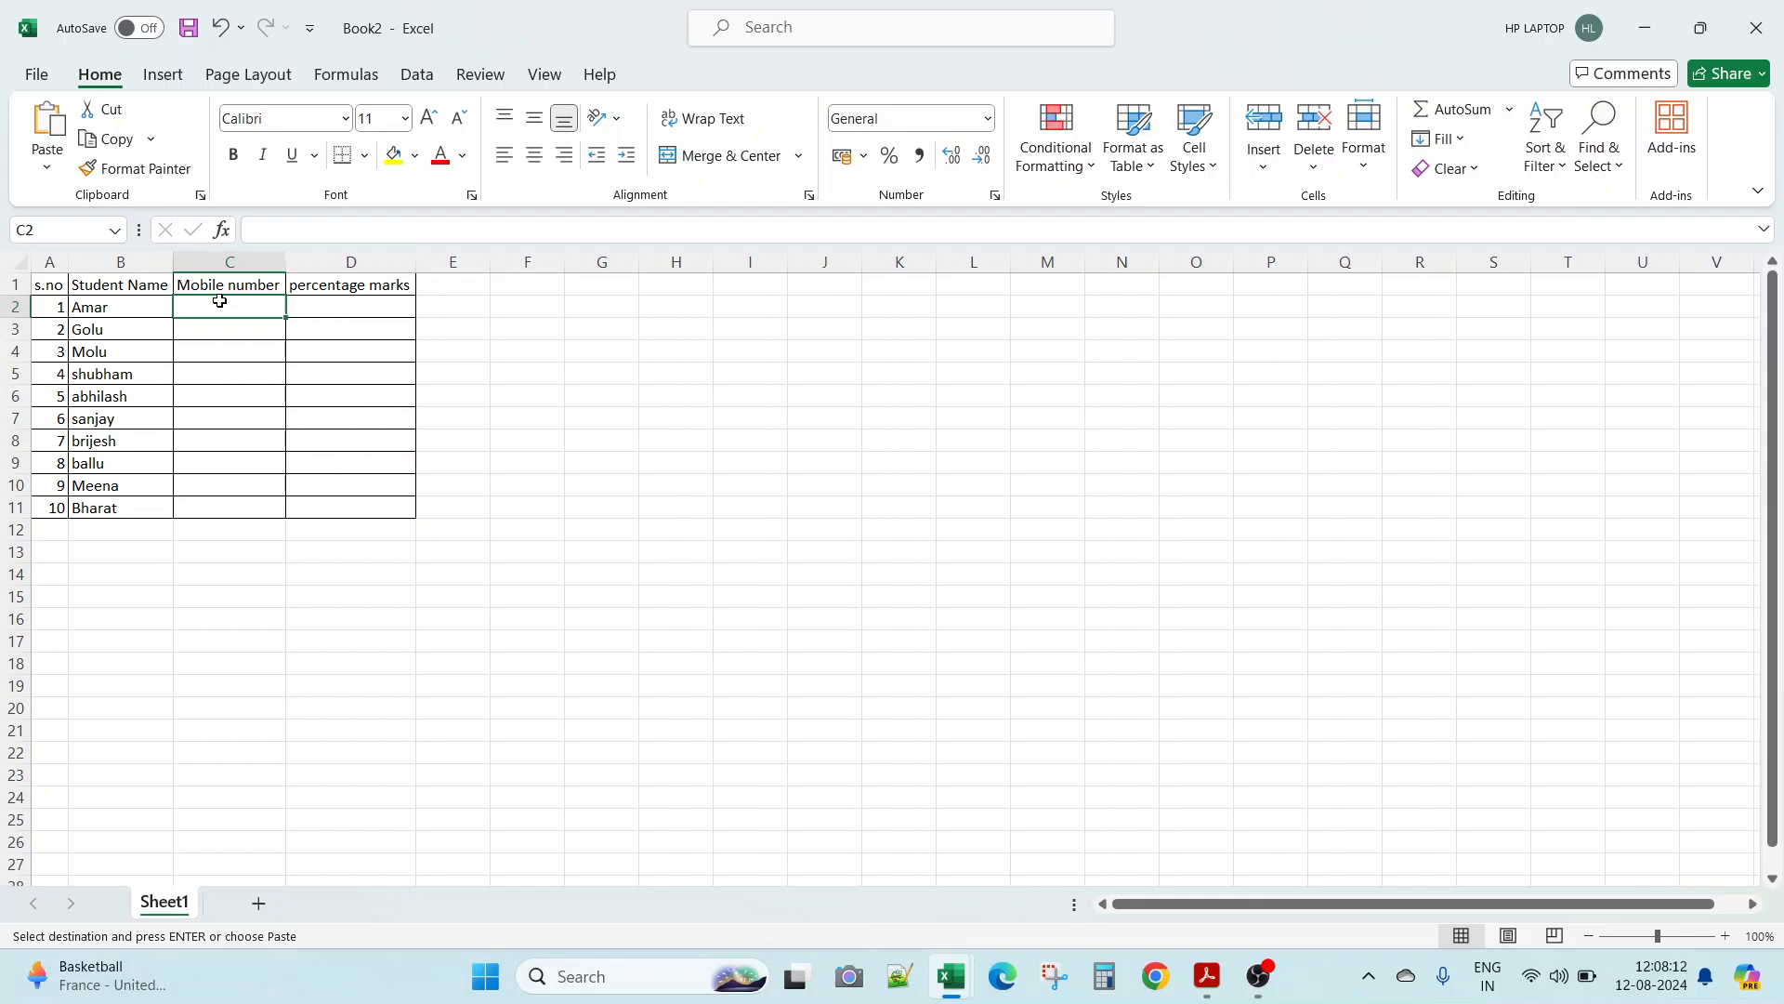
text(12345)
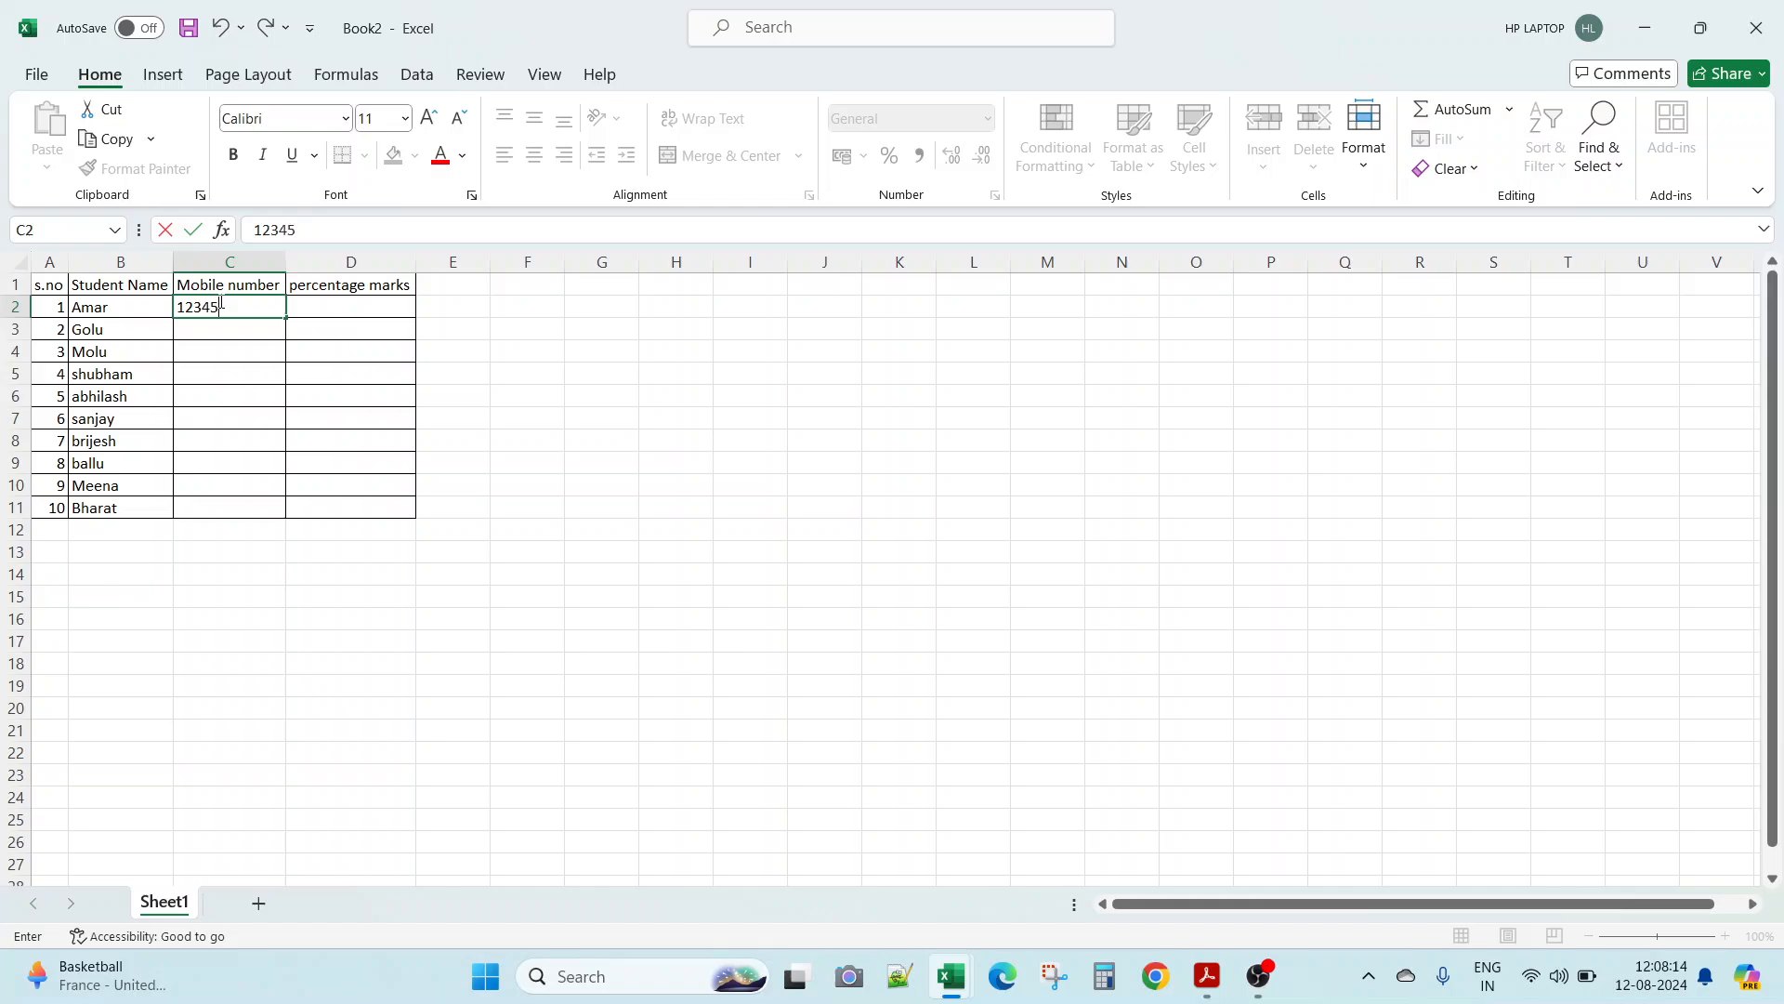
text(698)
key(Return)
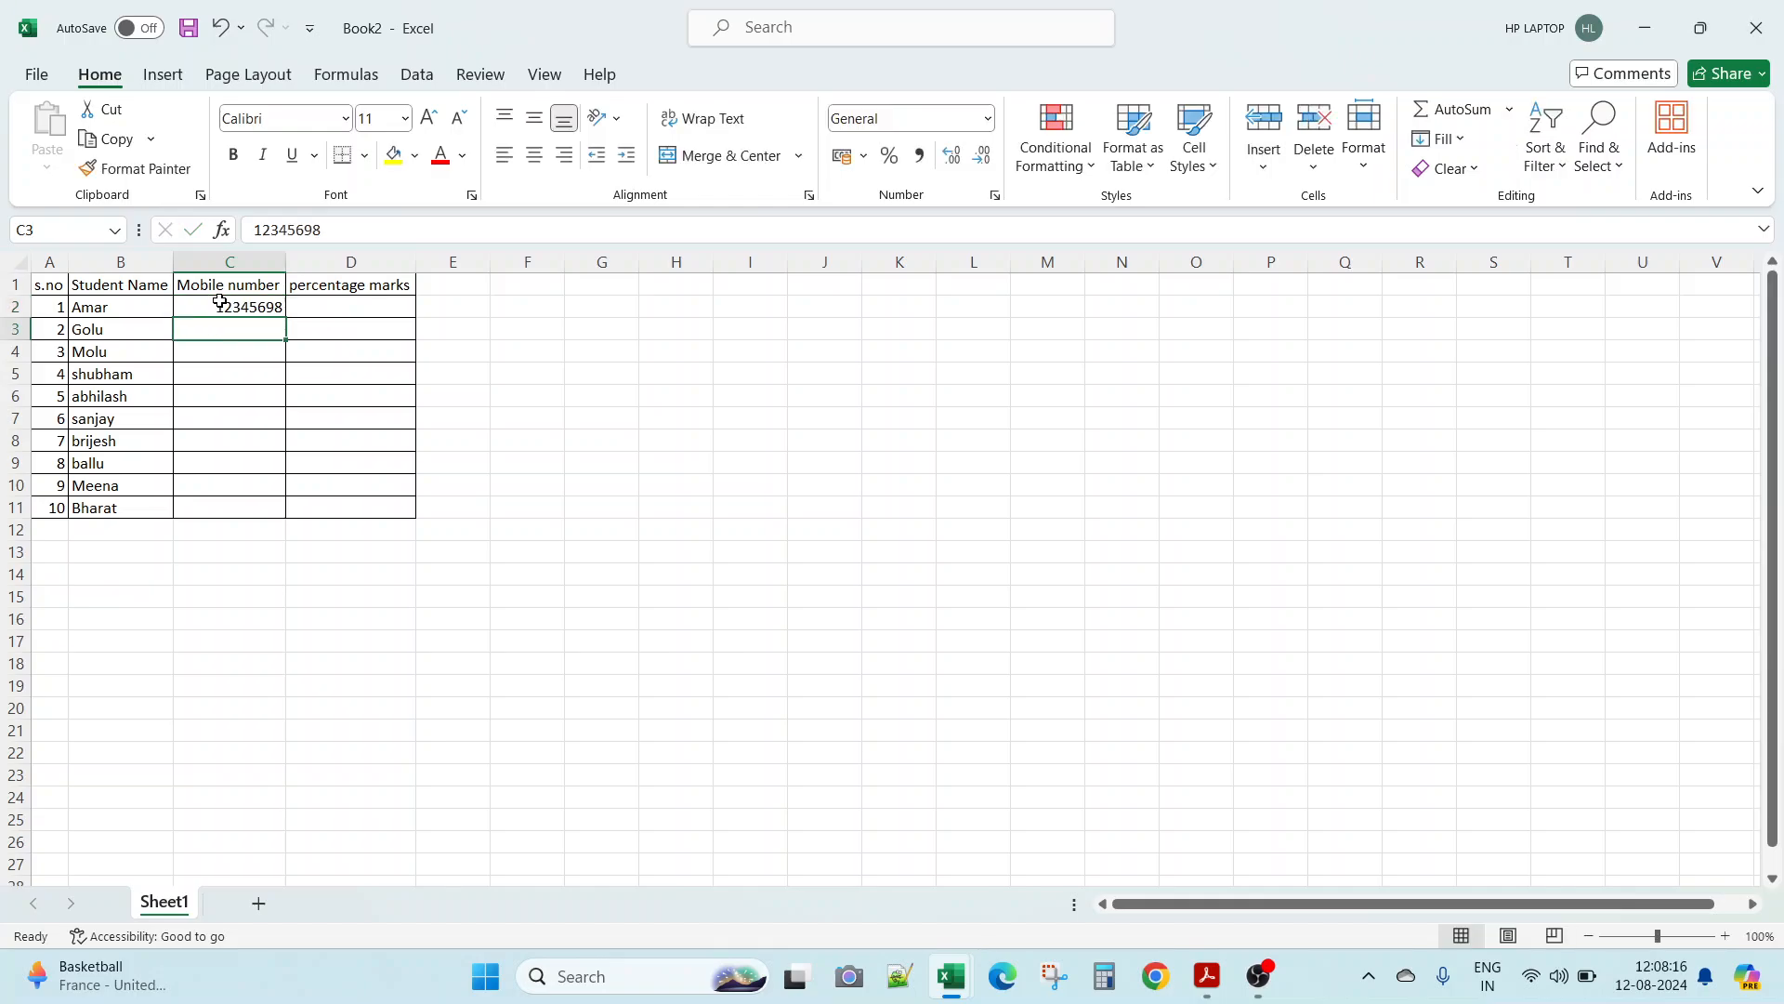
text(569874)
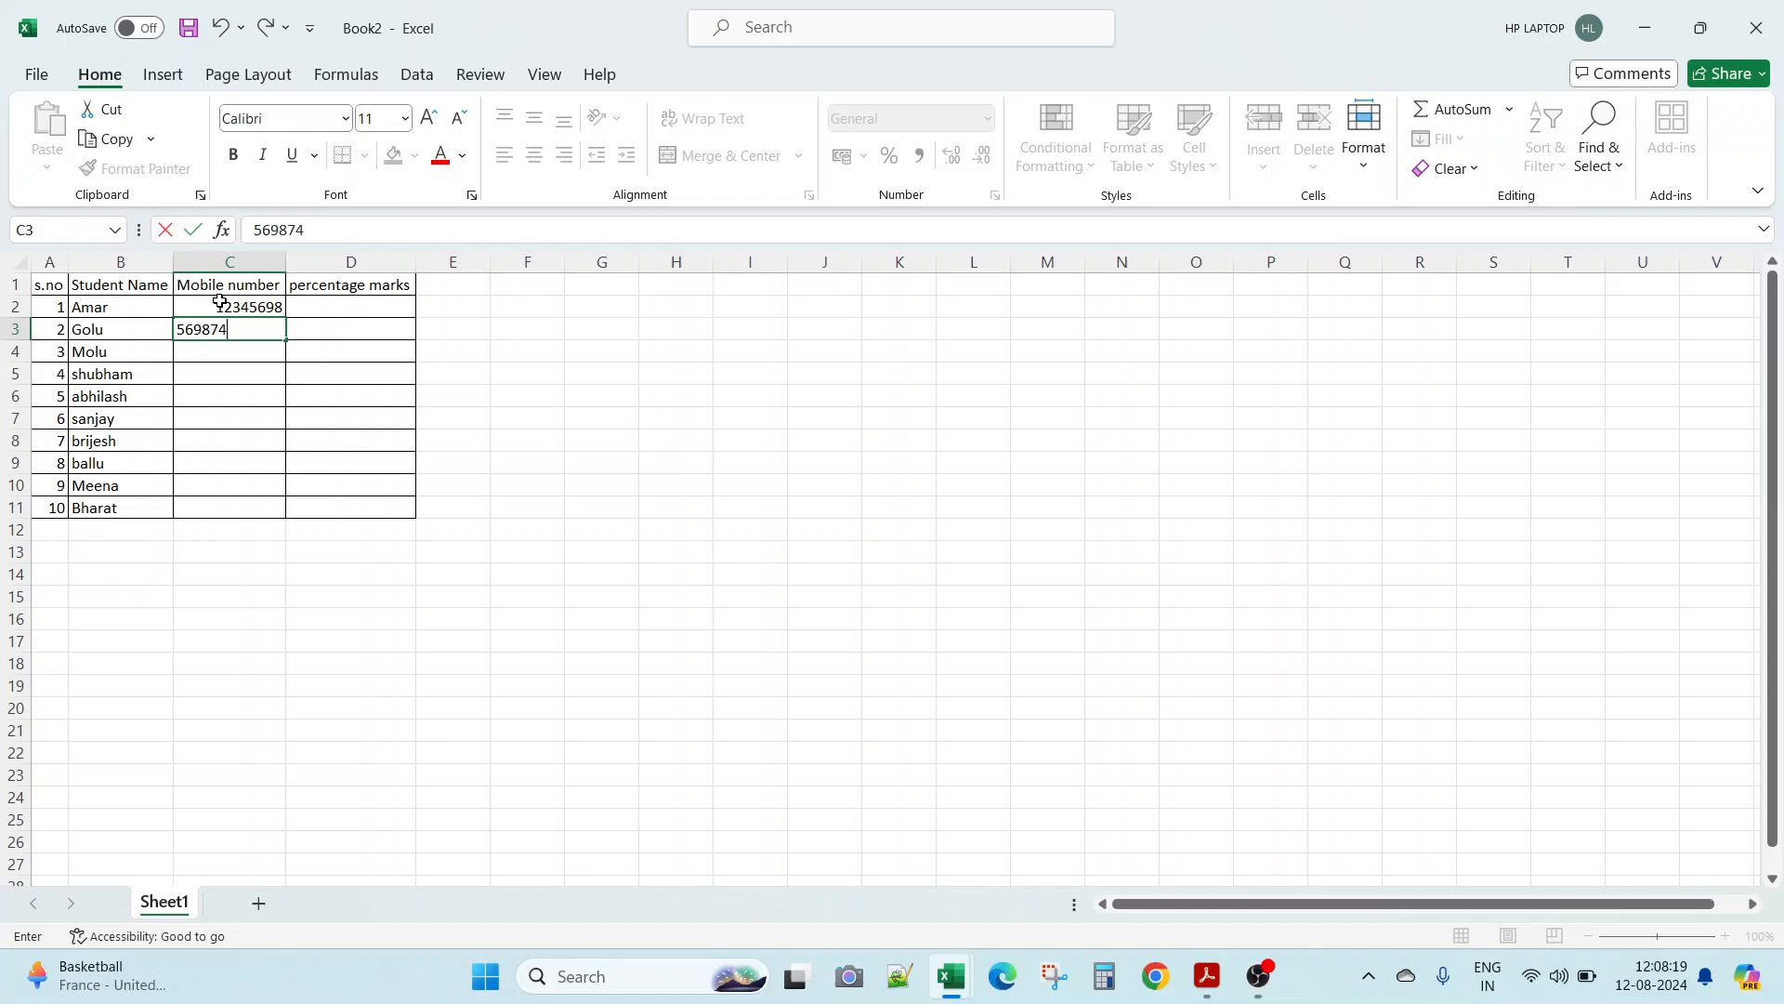
key(Return)
text(2564589)
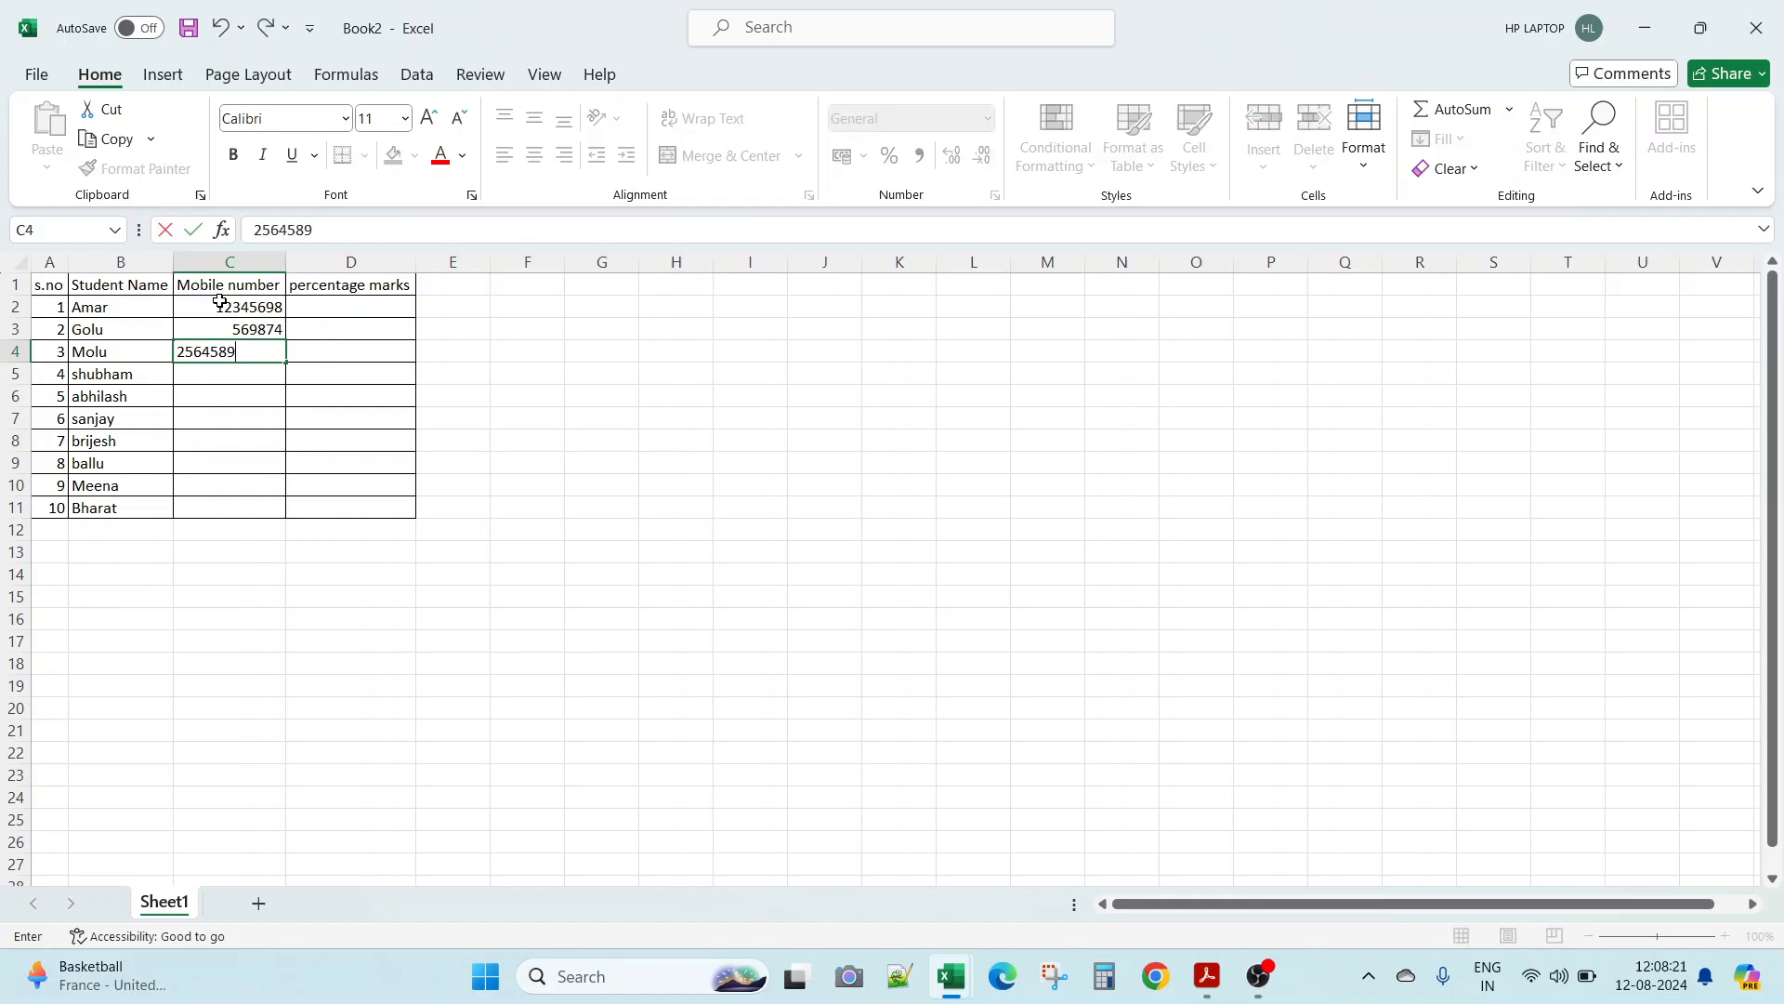
key(Return)
text(125468)
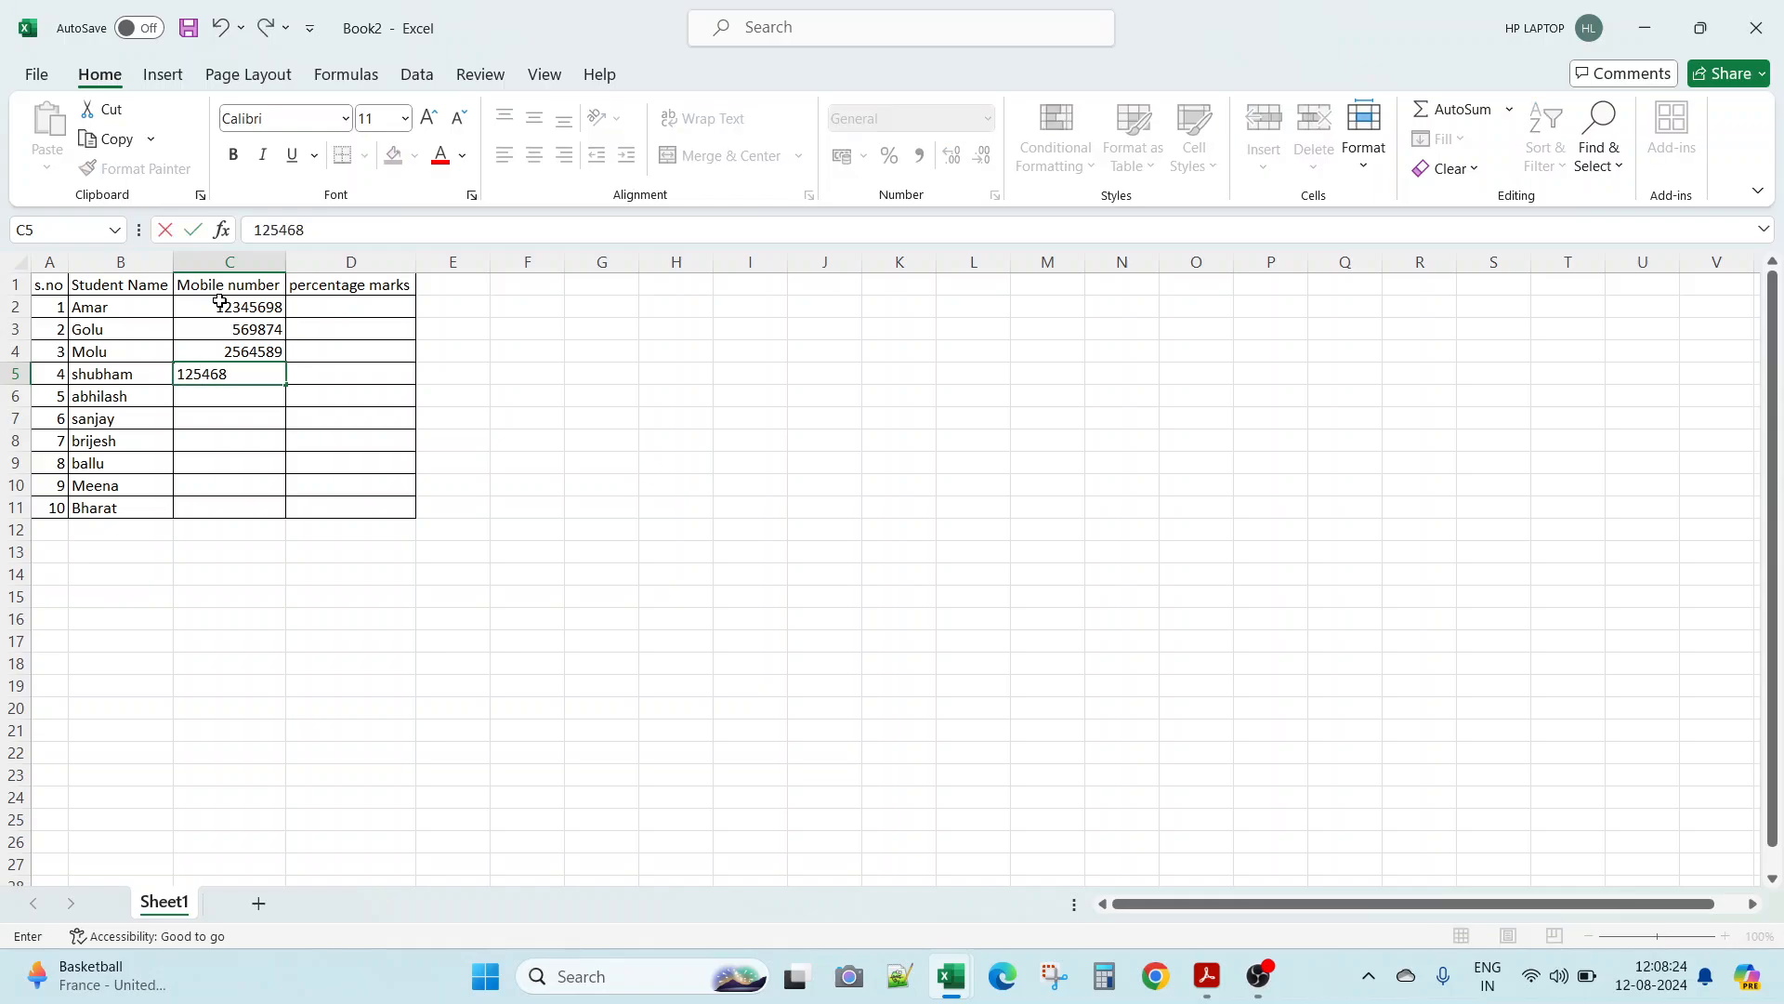
key(Return)
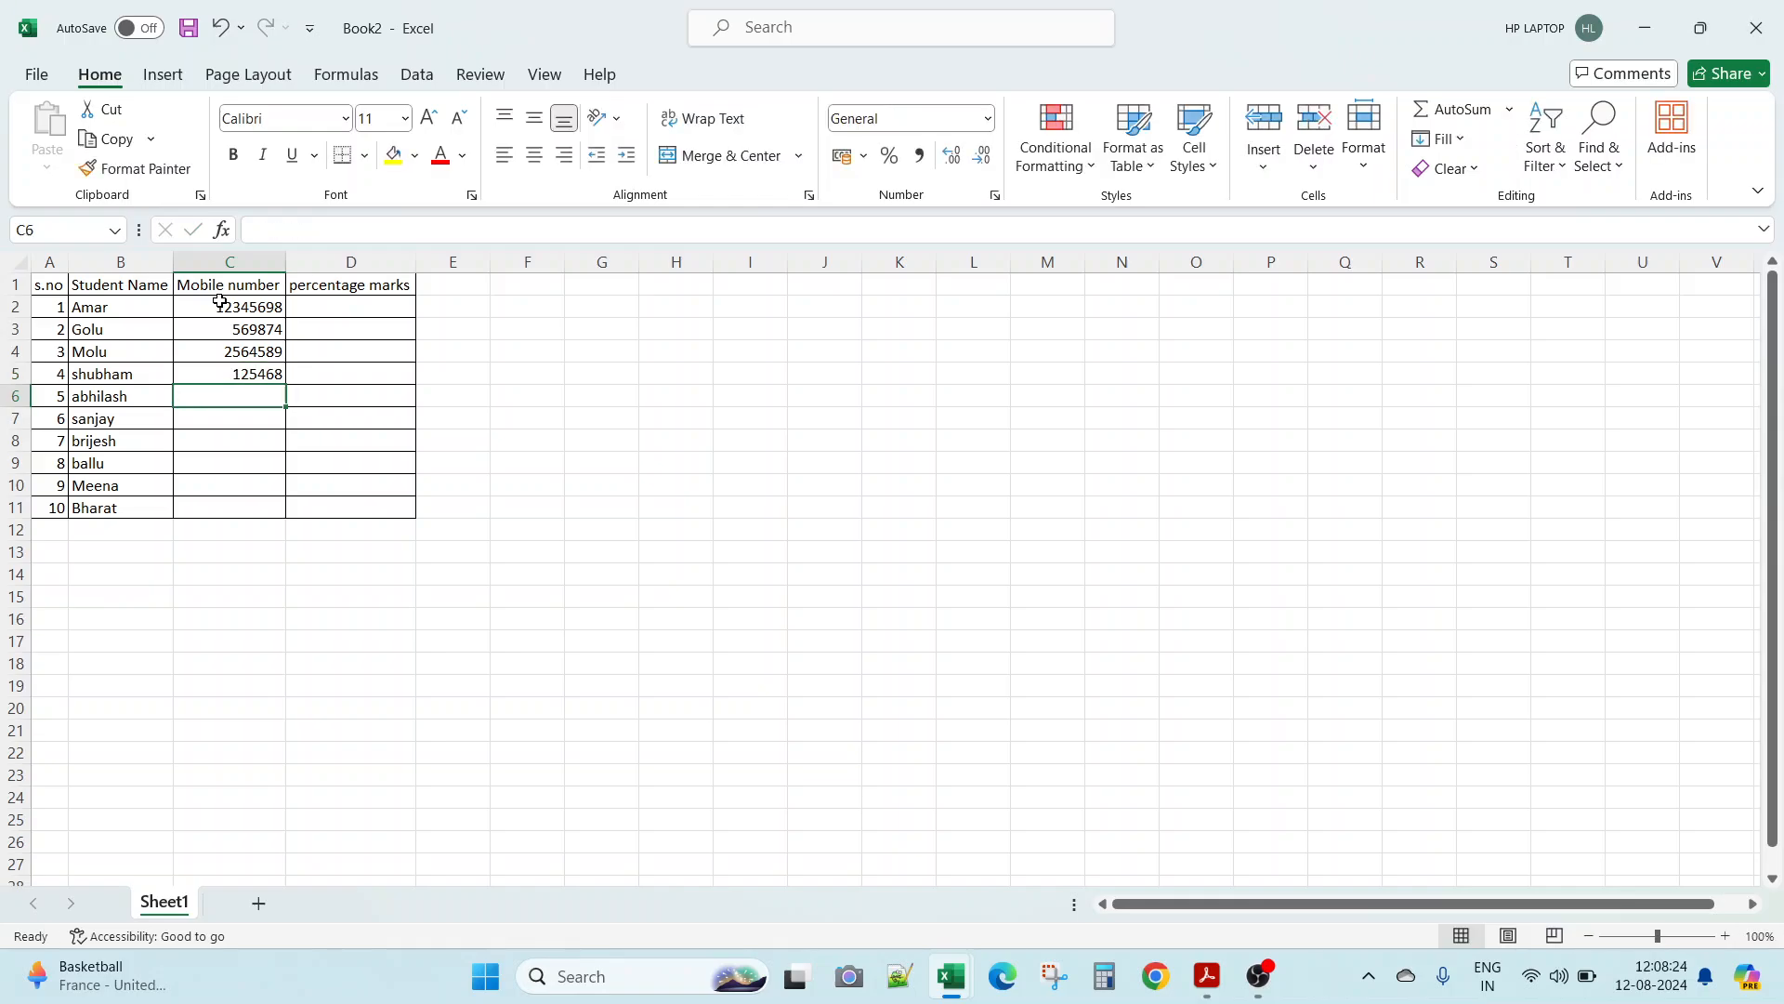
text(1566555)
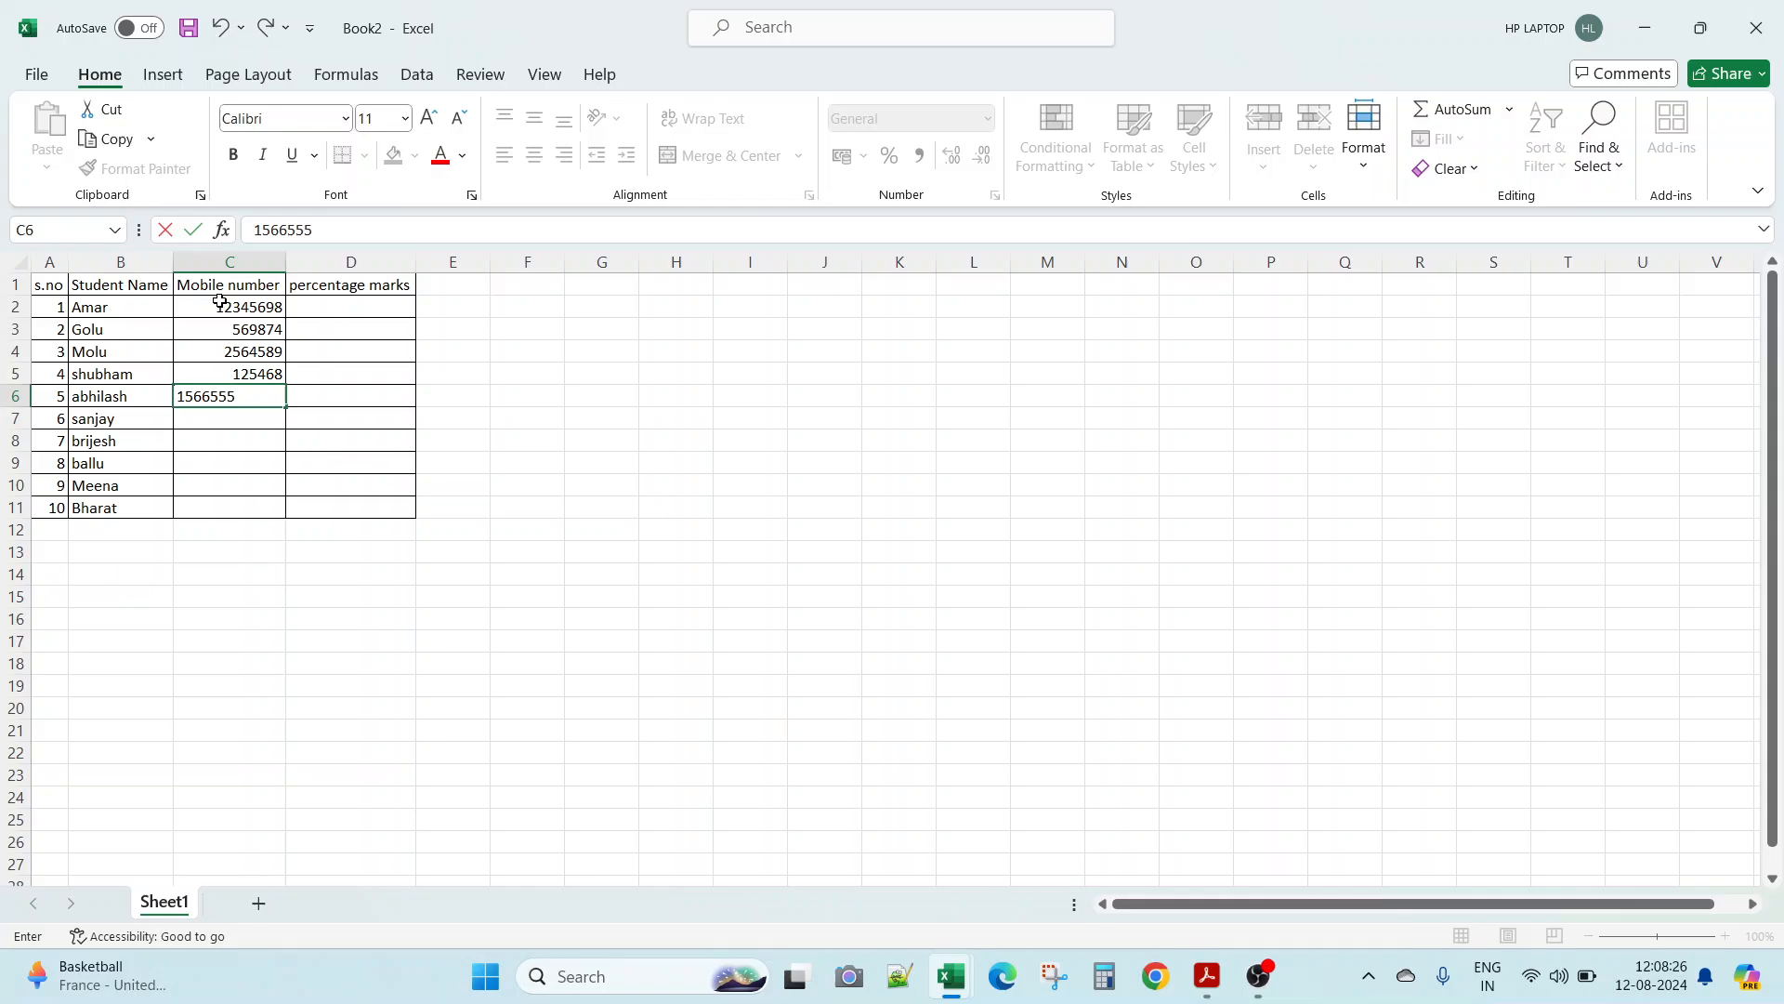
key(Return)
Step: Enter the mobile numbers of the remaining five students in cells C7 to C11
text(4444444)
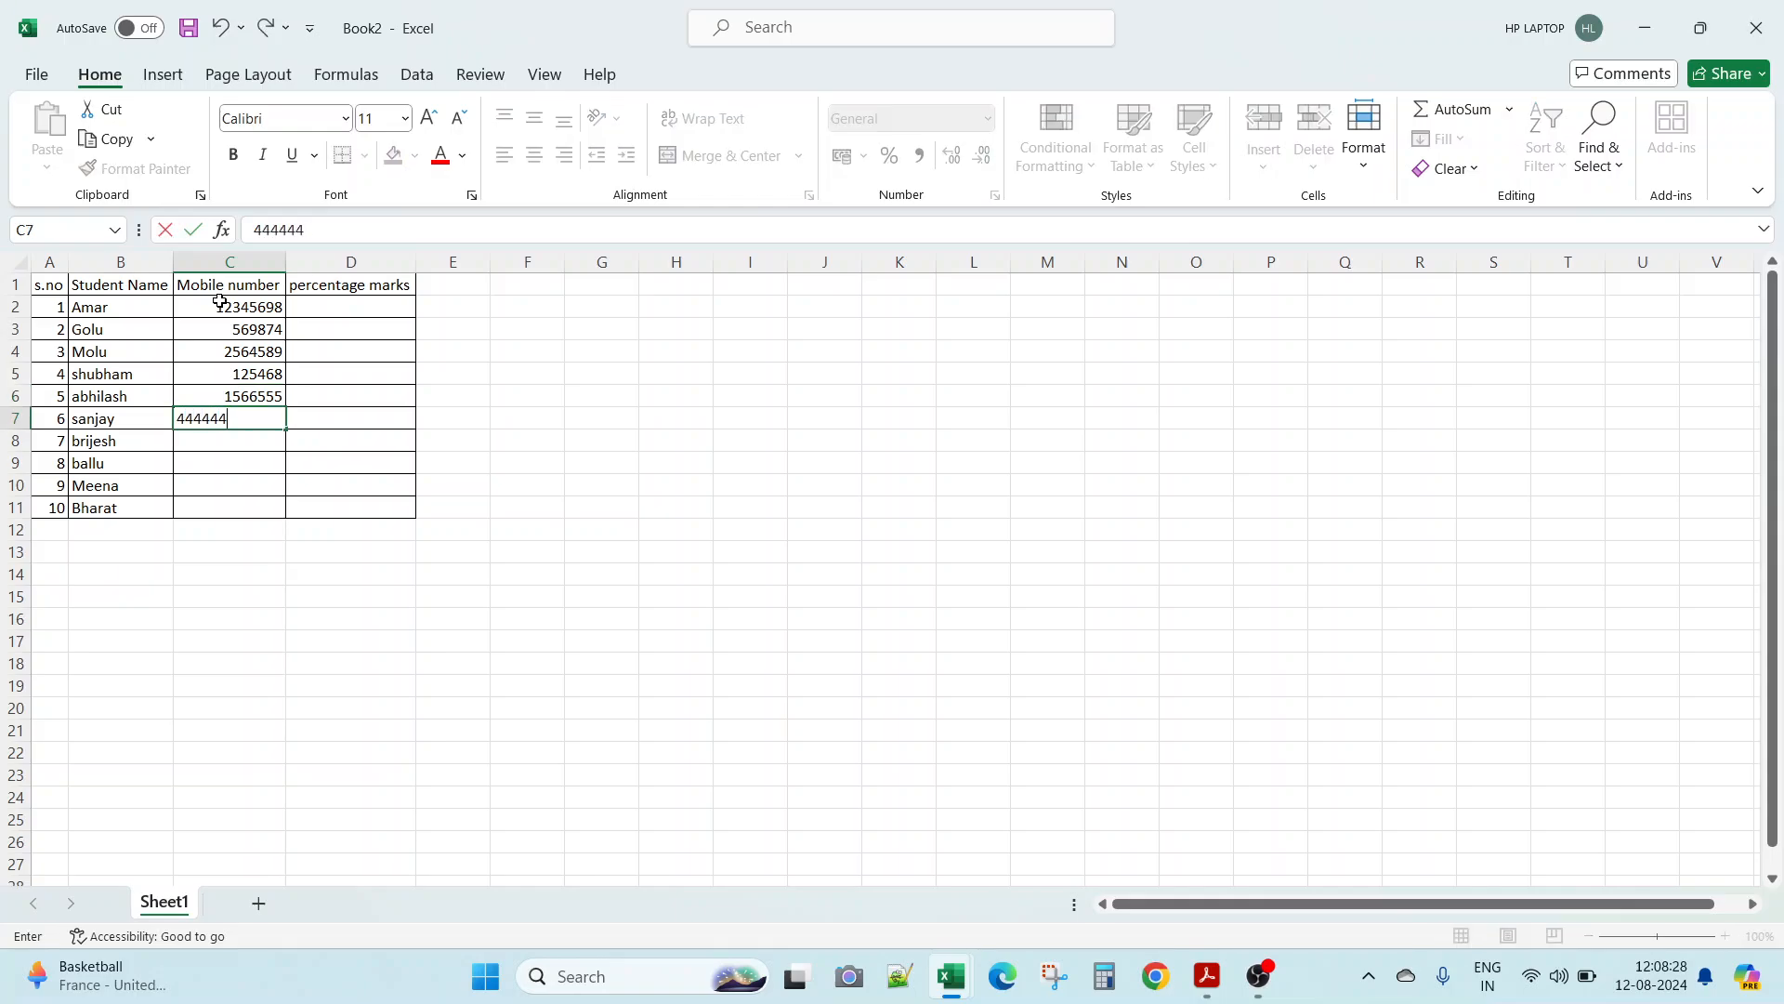
key(Return)
text(44747587)
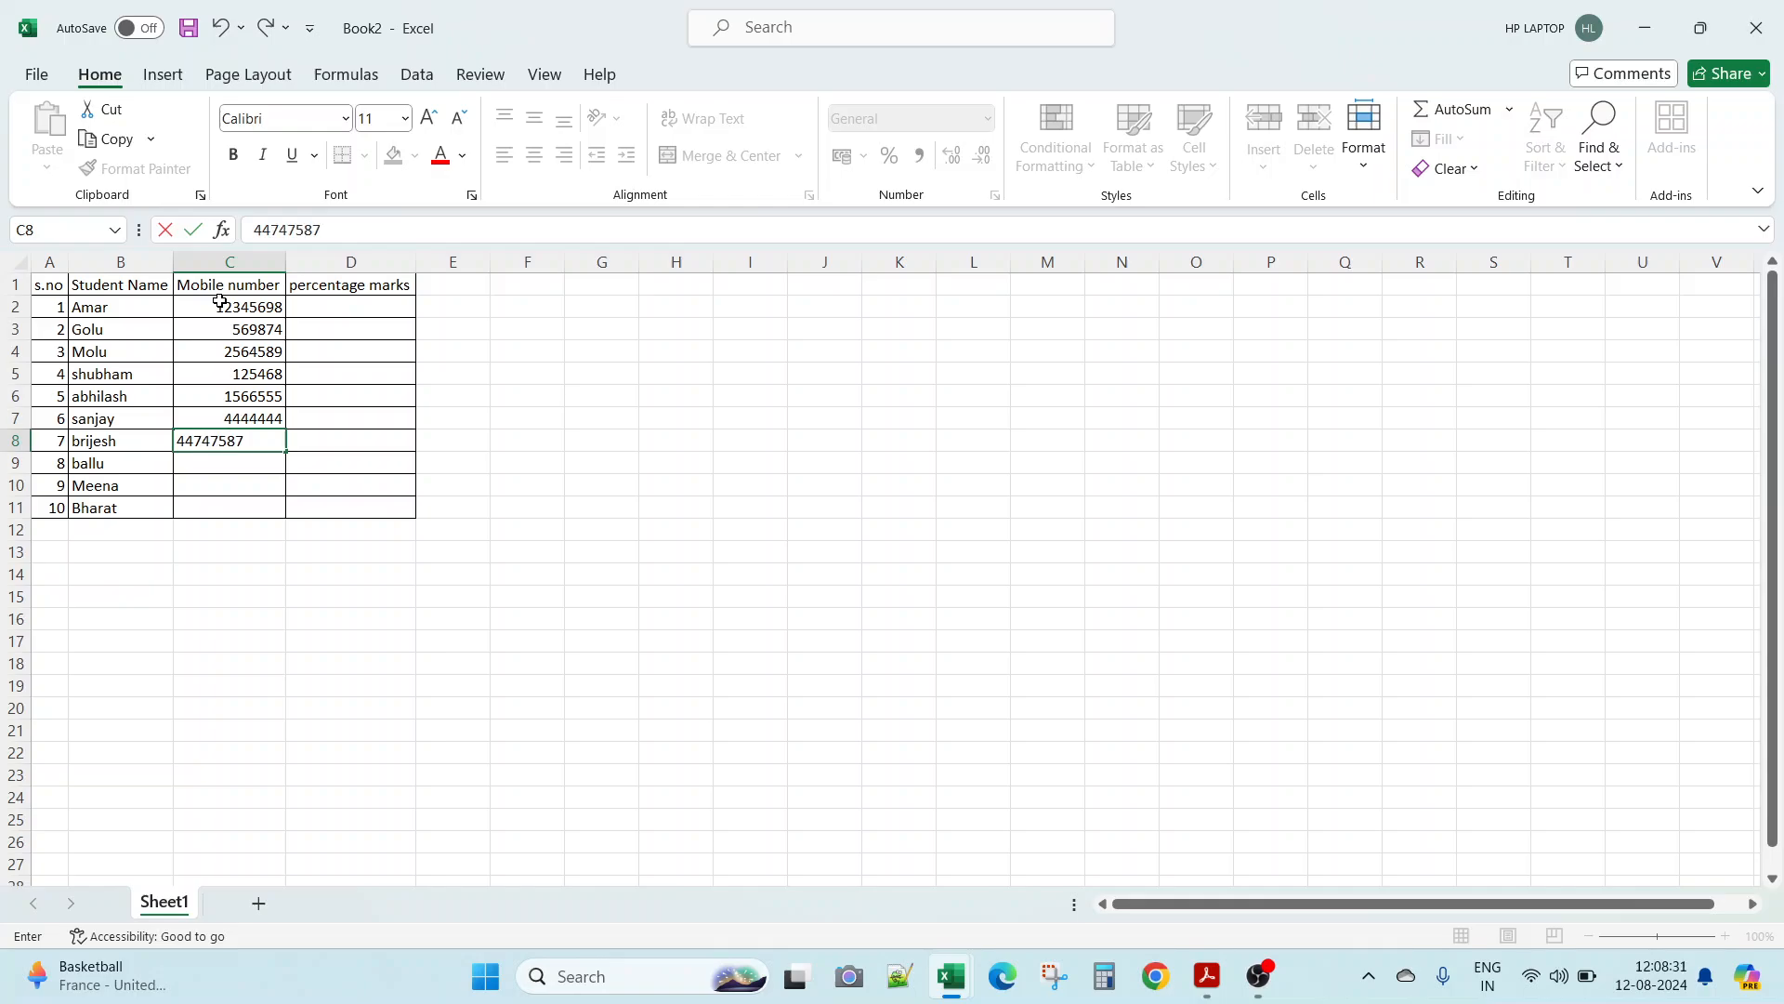
key(Return)
text(45968547)
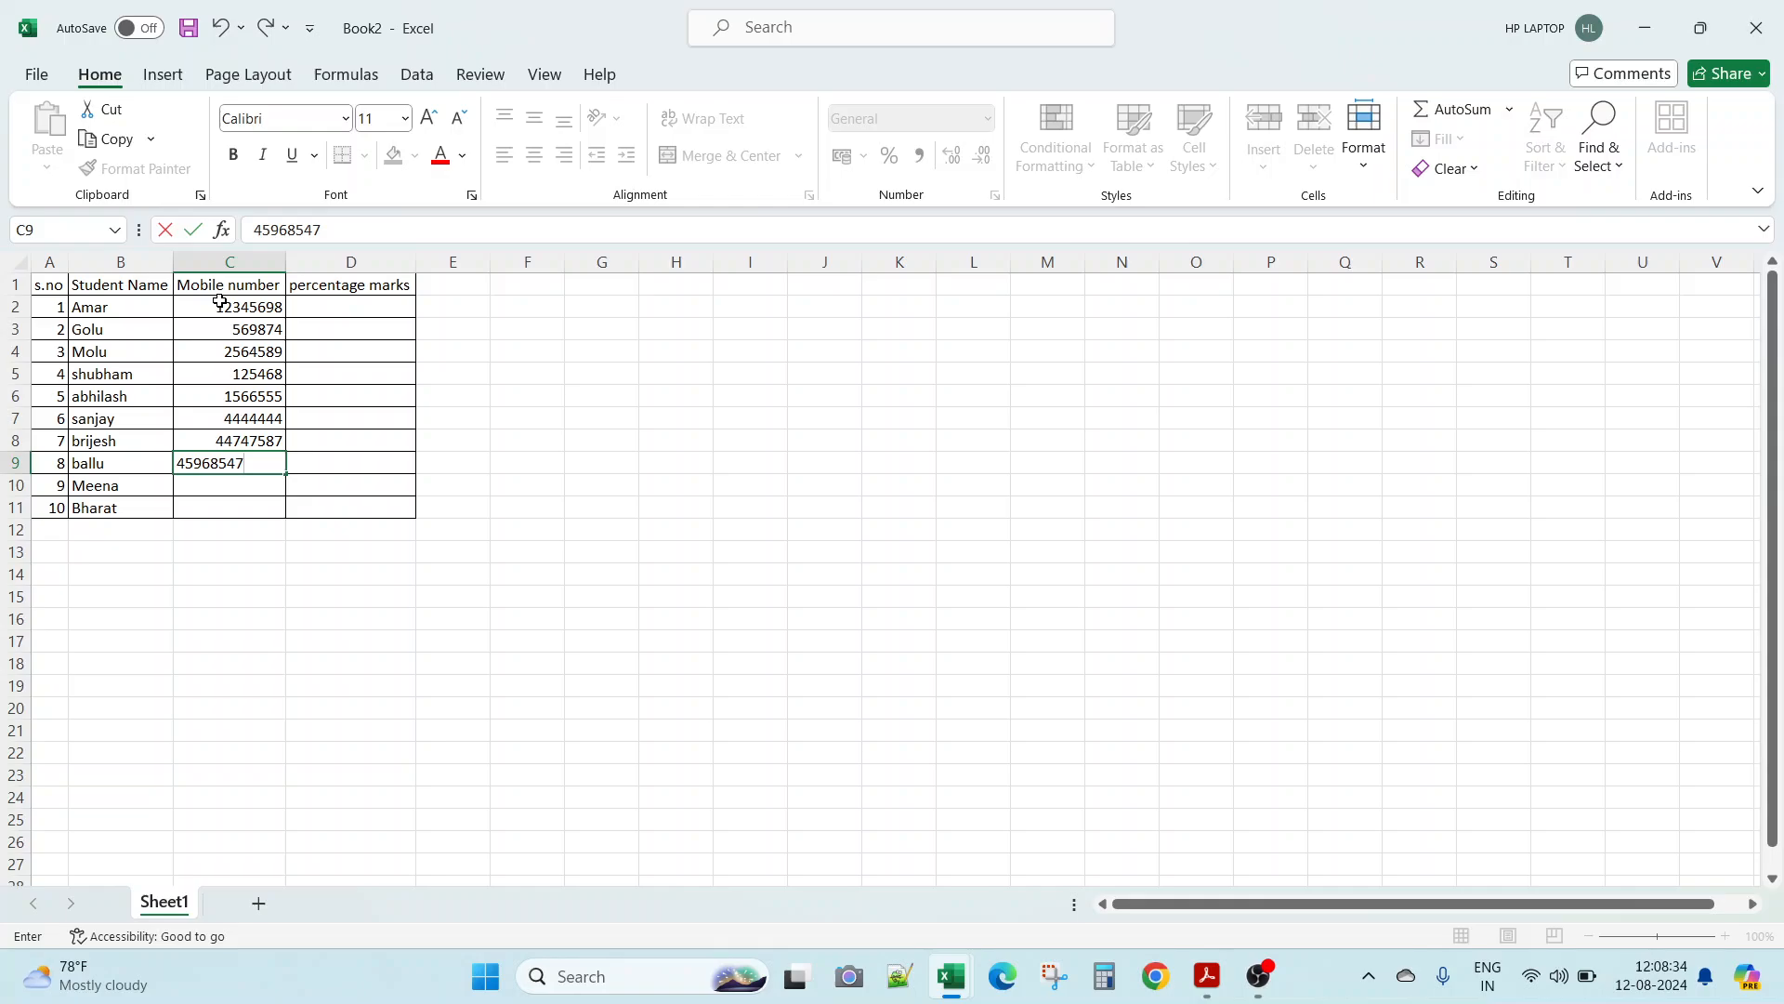
key(Return)
text(12564)
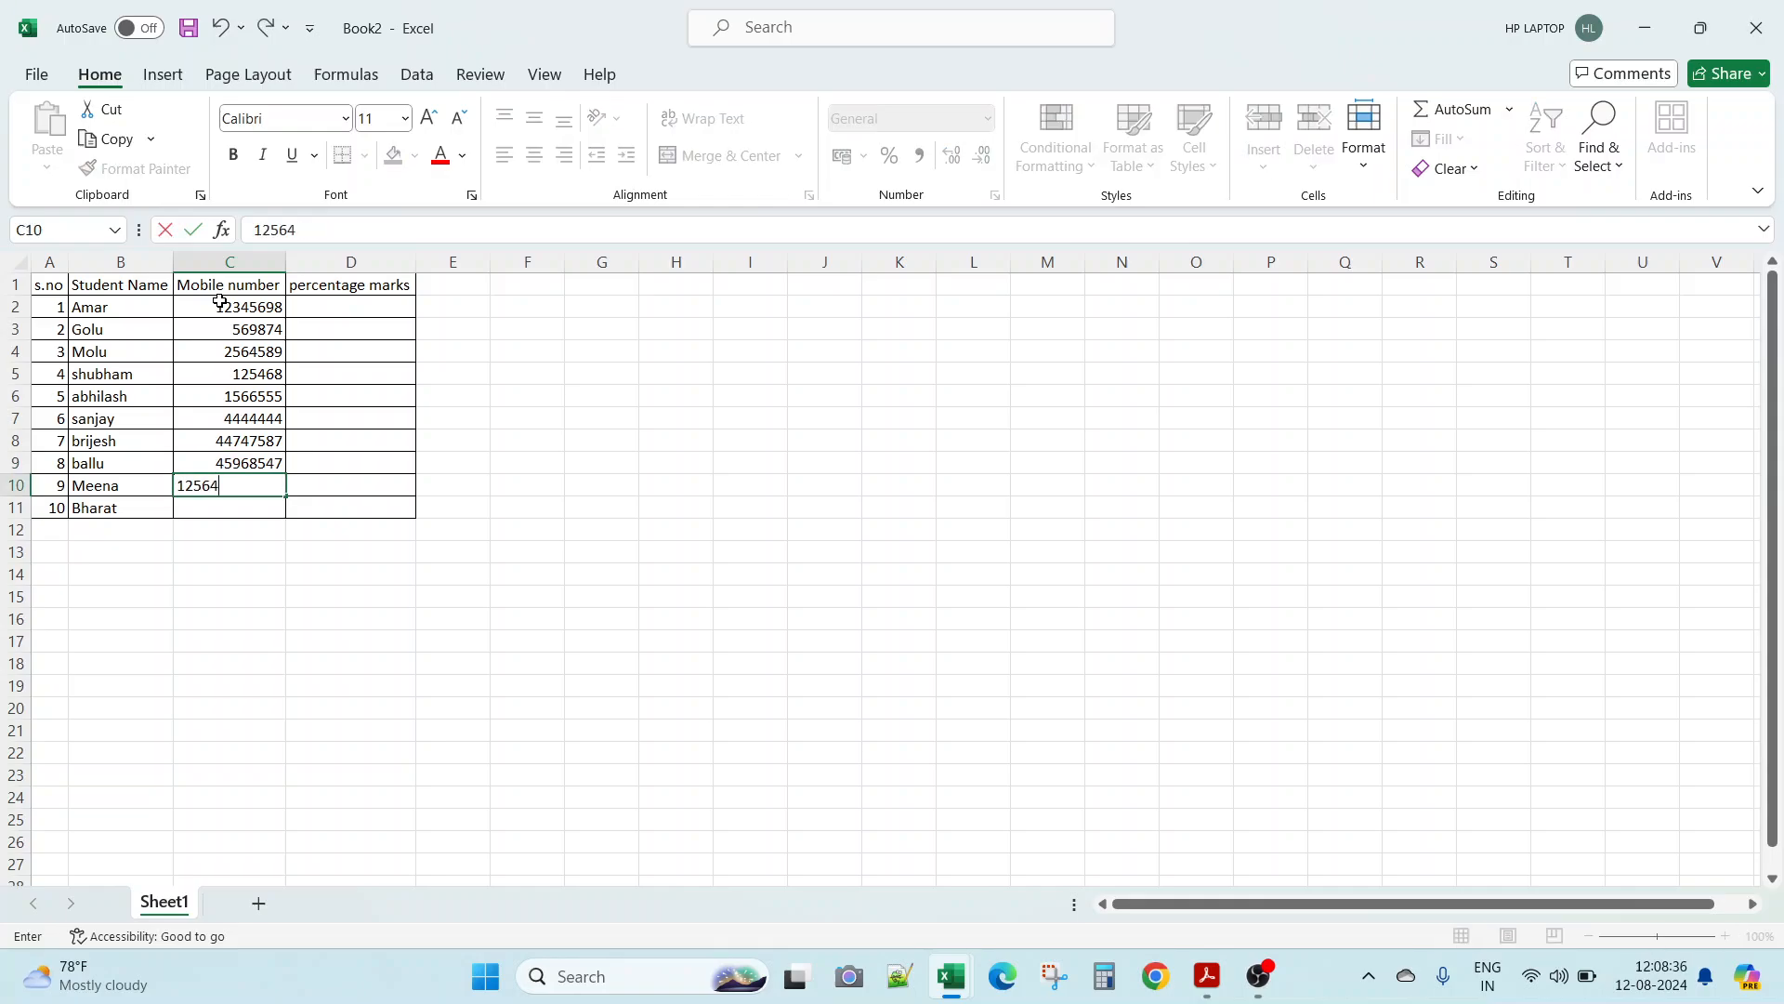
key(Return)
text(1254)
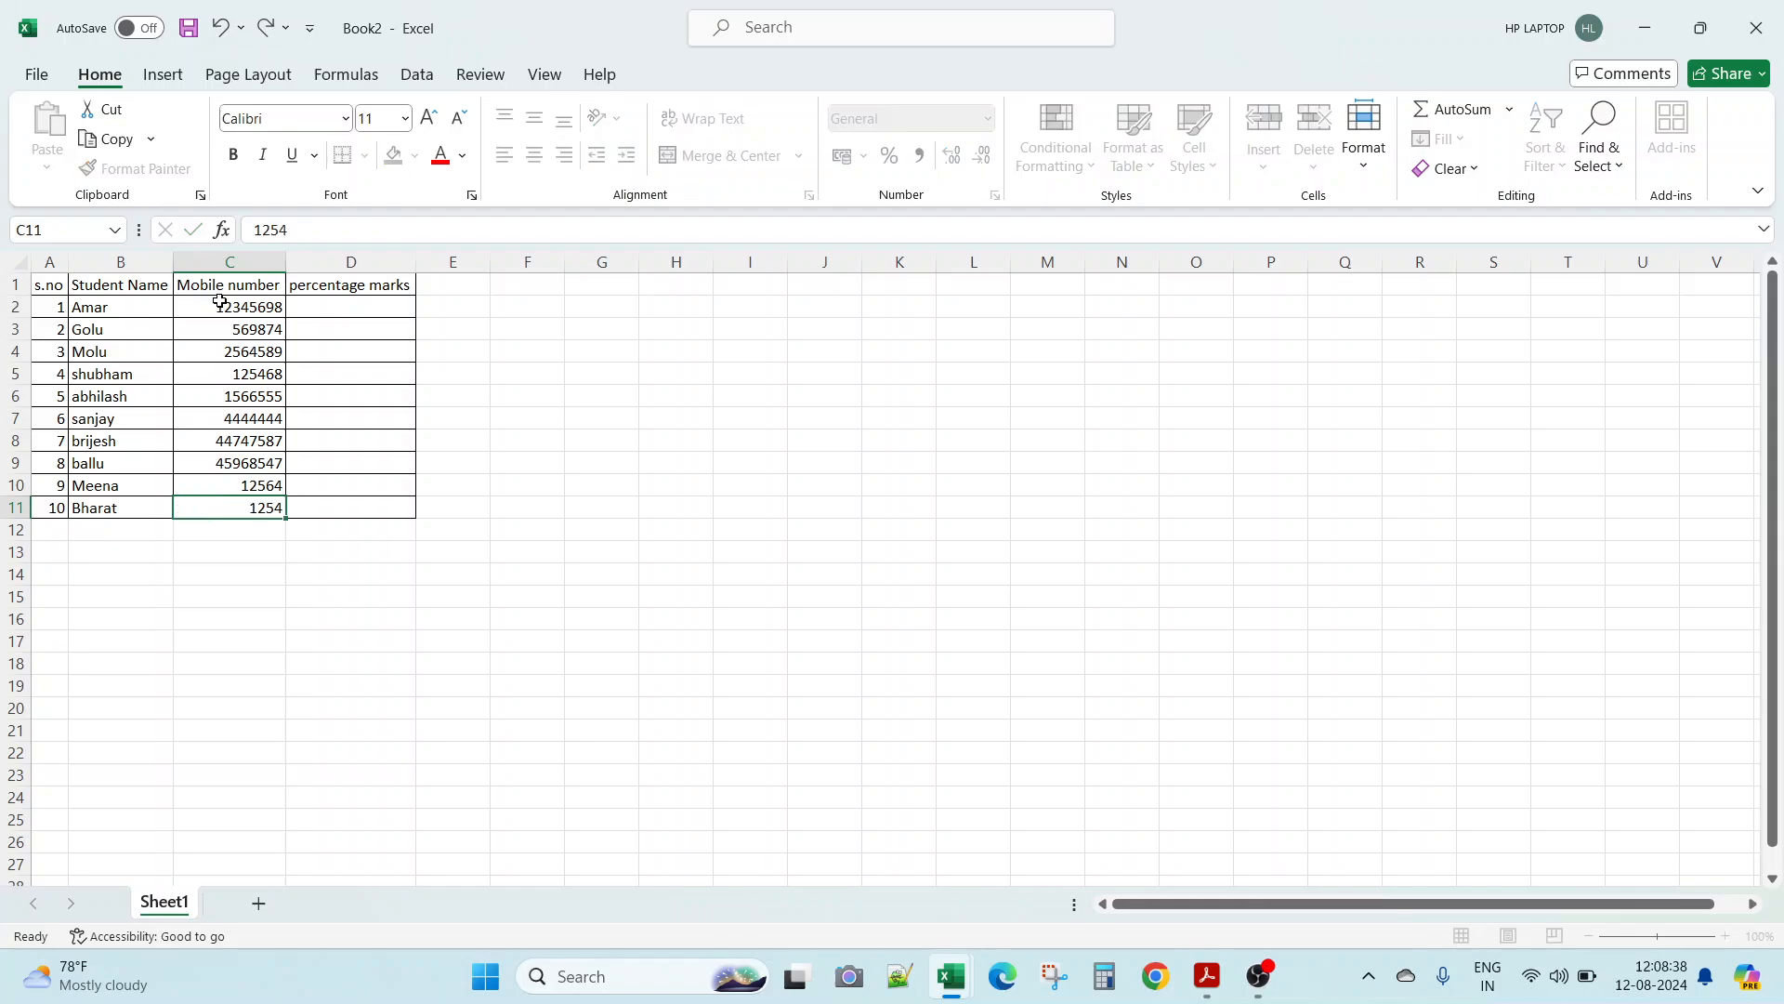
key(Return)
key(Up)
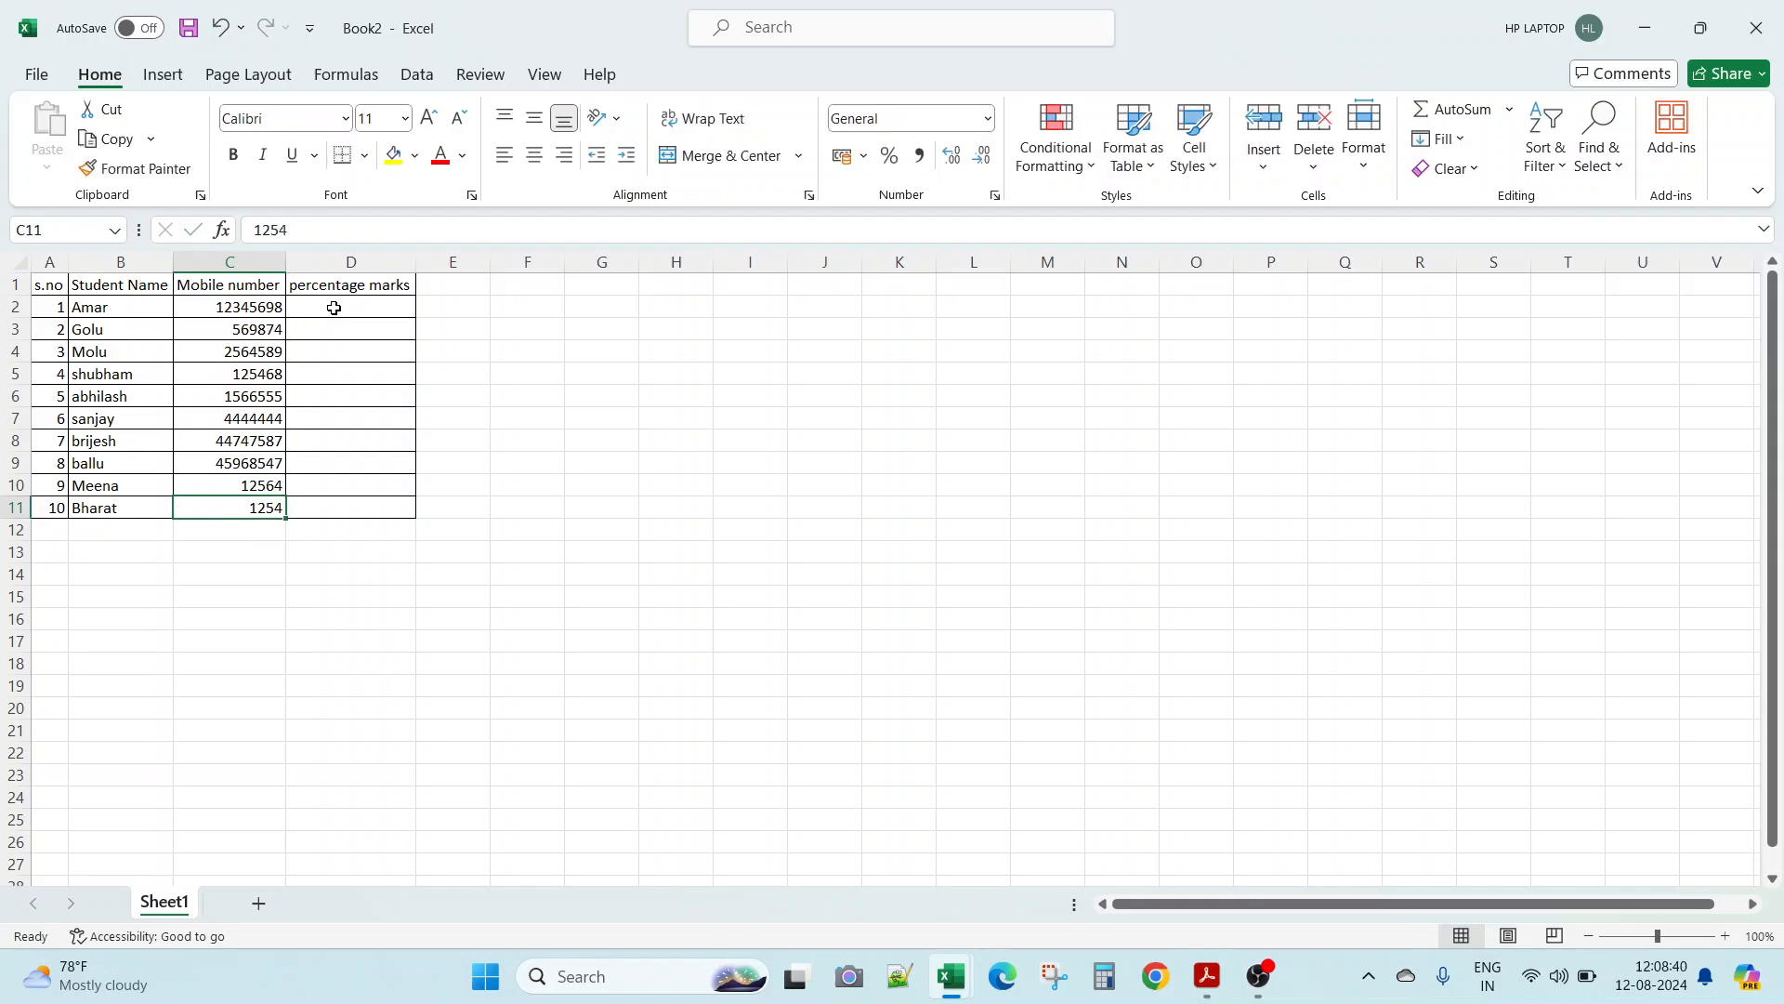
Step: Apply the Percentage number format to the percentage marks cells D2 to D11
drag(335, 307, 363, 507)
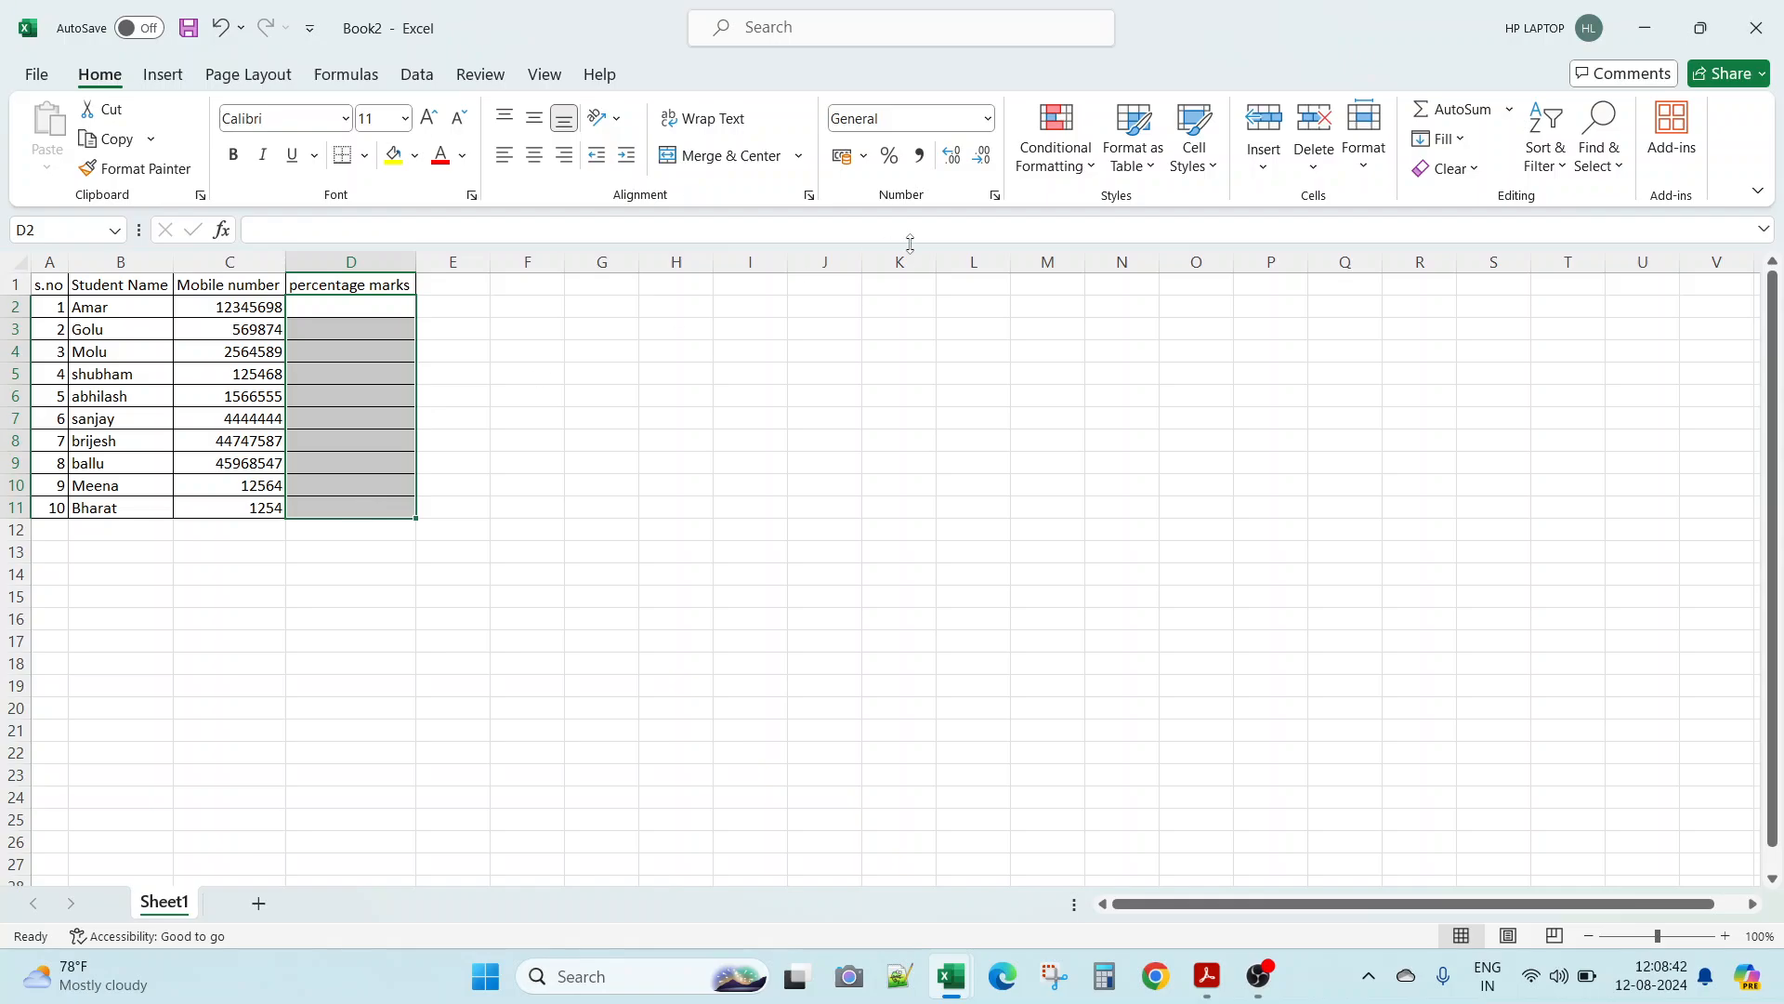
click(988, 119)
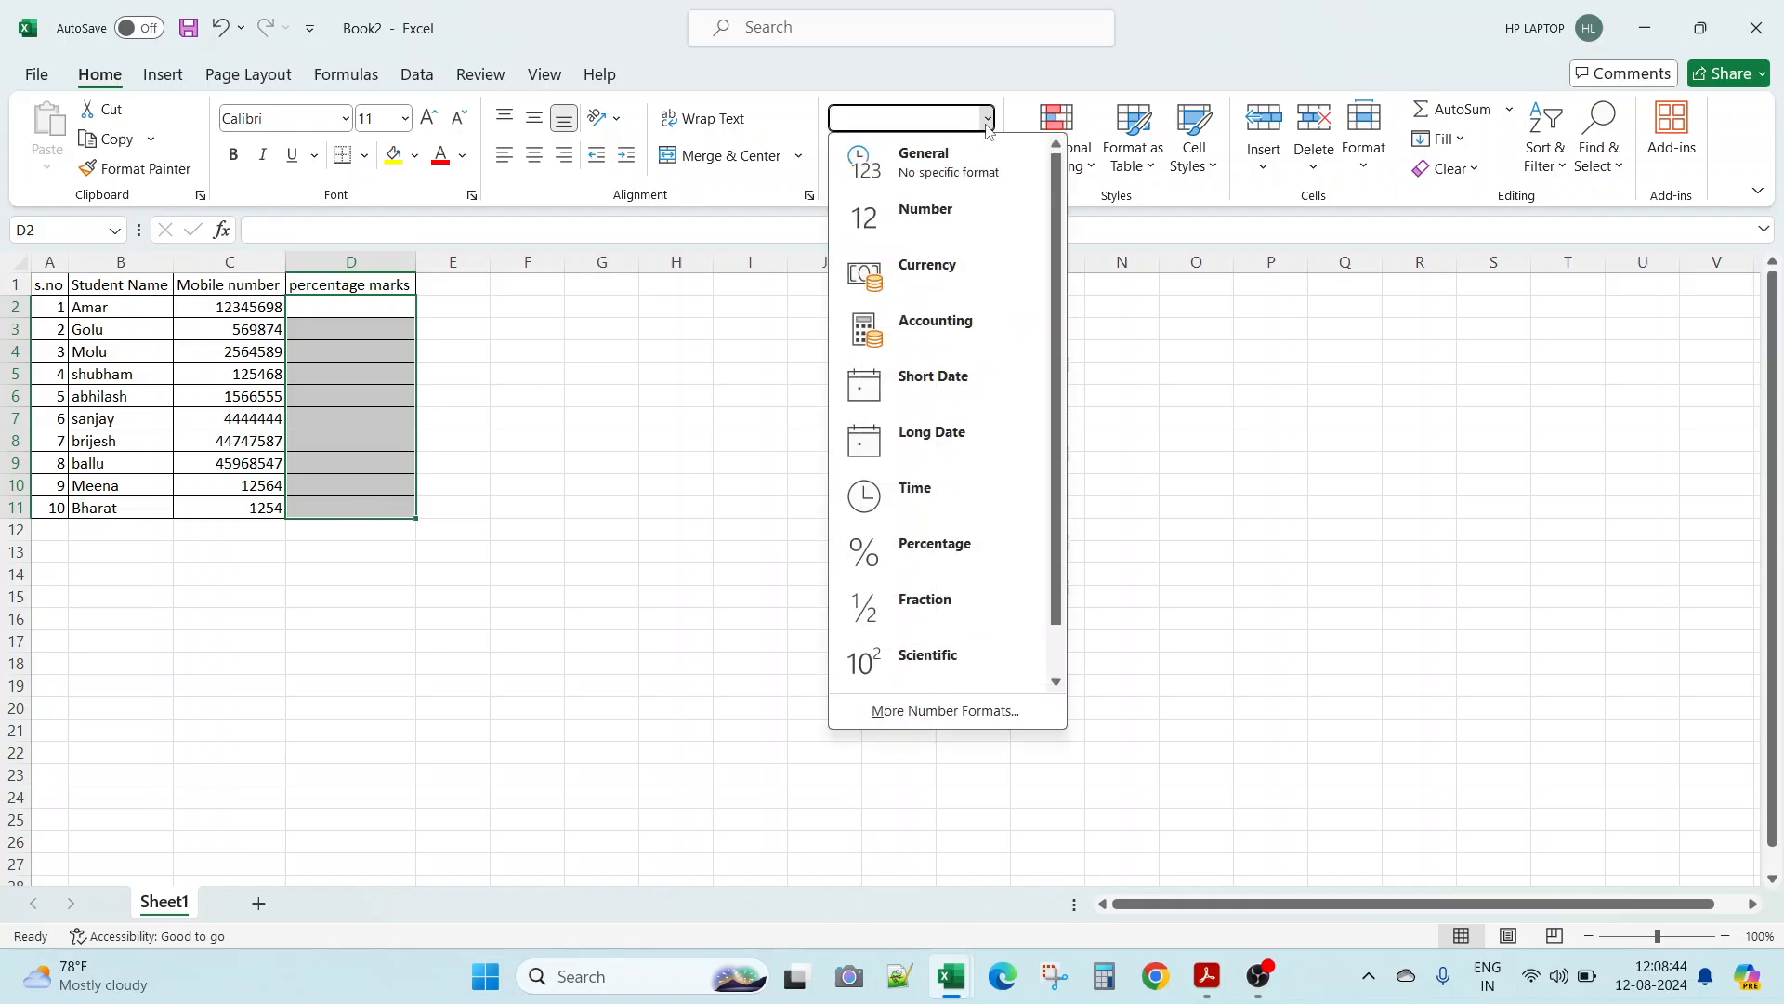
click(895, 550)
Step: Enter 70% as the first student's marks in D2 and reduce its display to no decimal places
click(363, 311)
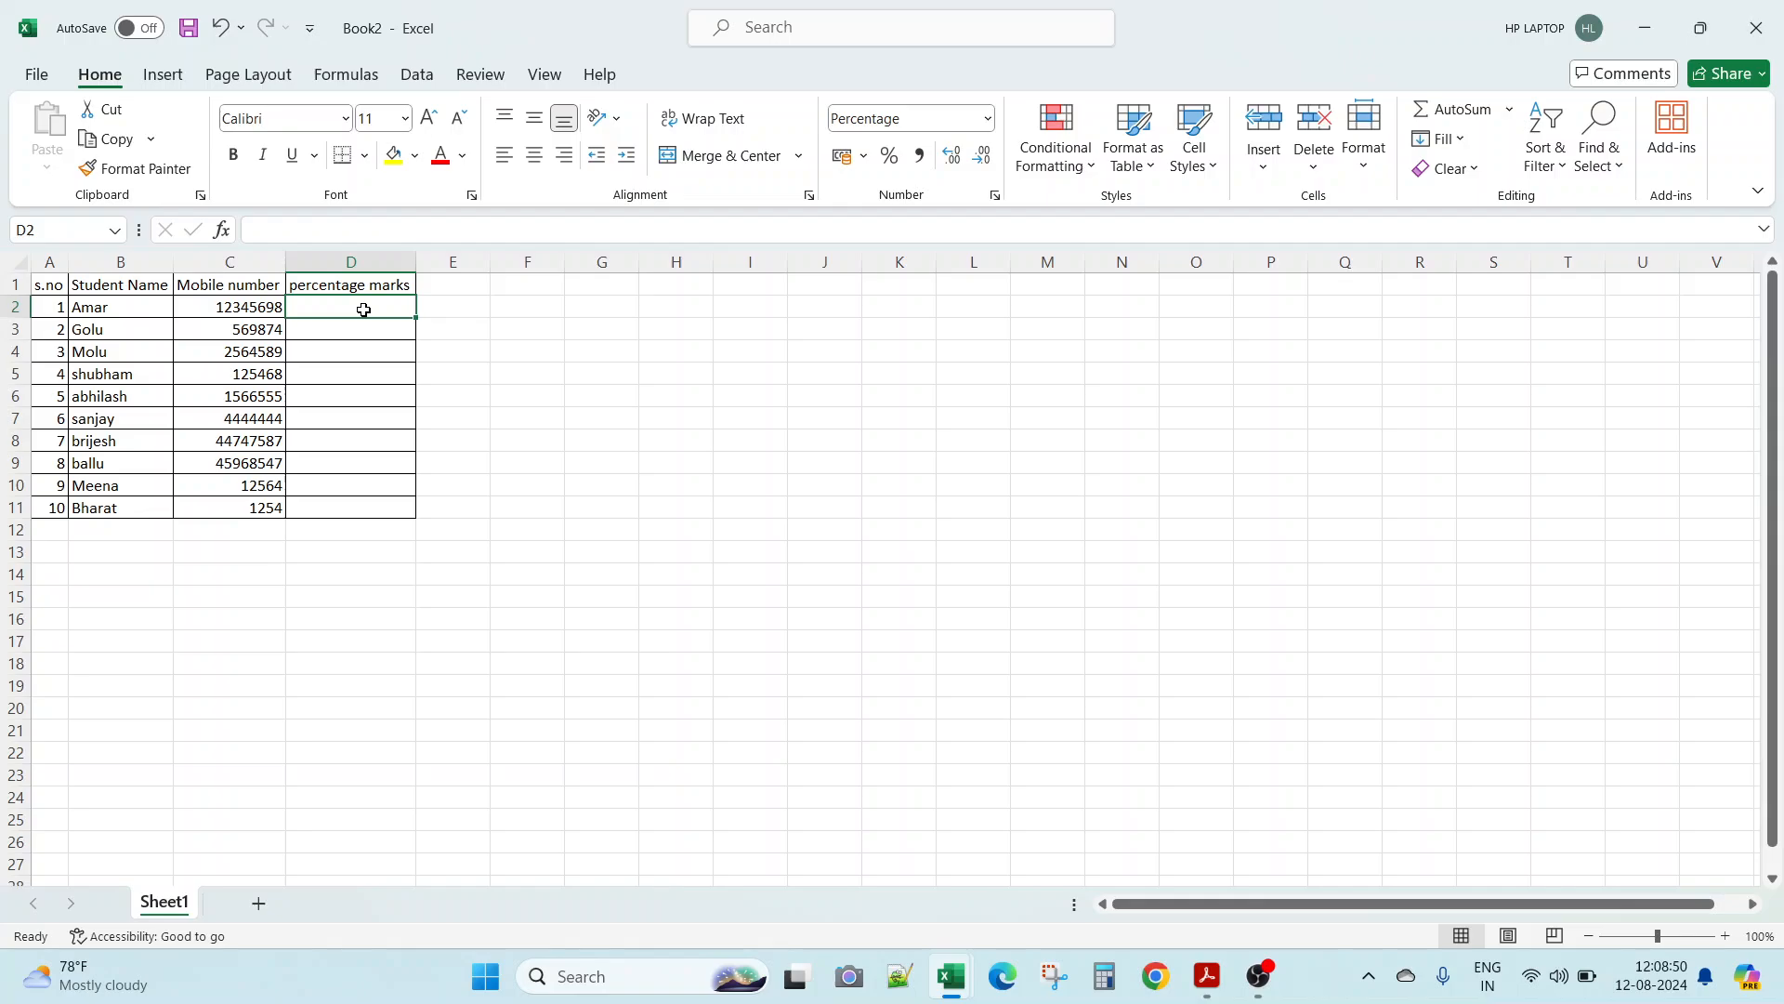
text(70)
key(ctrl+Return)
click(958, 162)
click(982, 155)
click(982, 155)
click(982, 155)
click(729, 355)
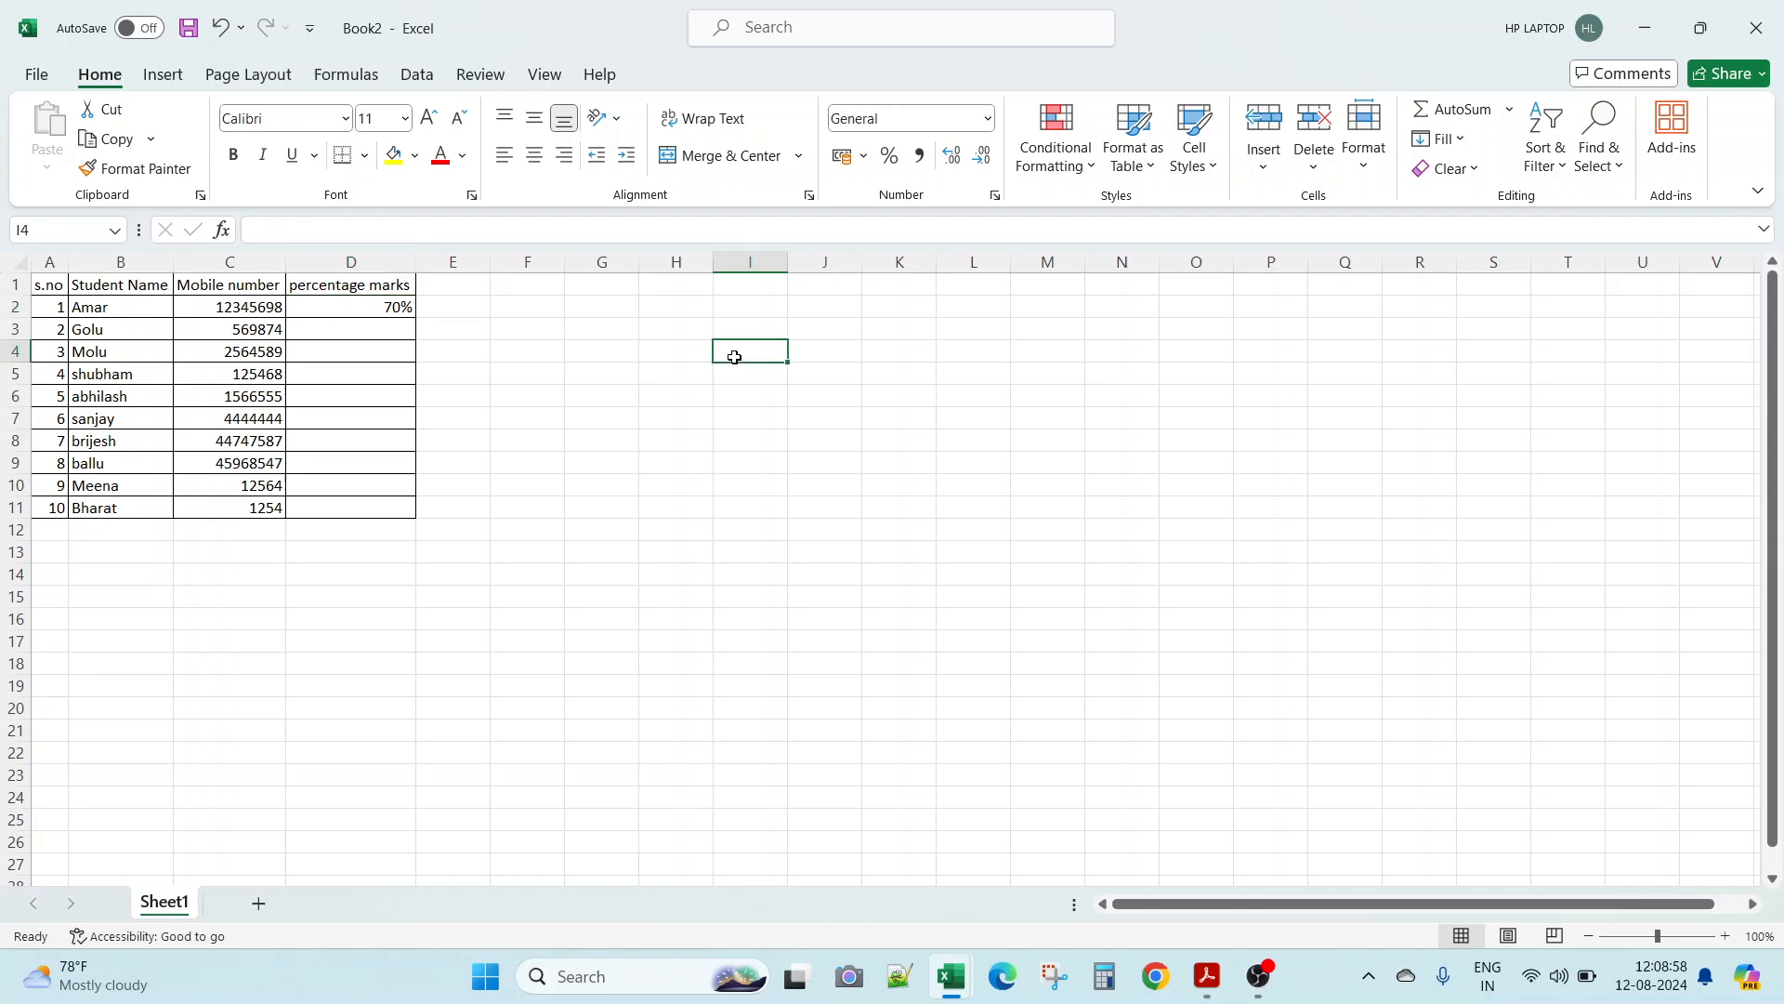
Step: Copy the formatting of D2 to cells D3 to D11 with Format Painter
click(398, 309)
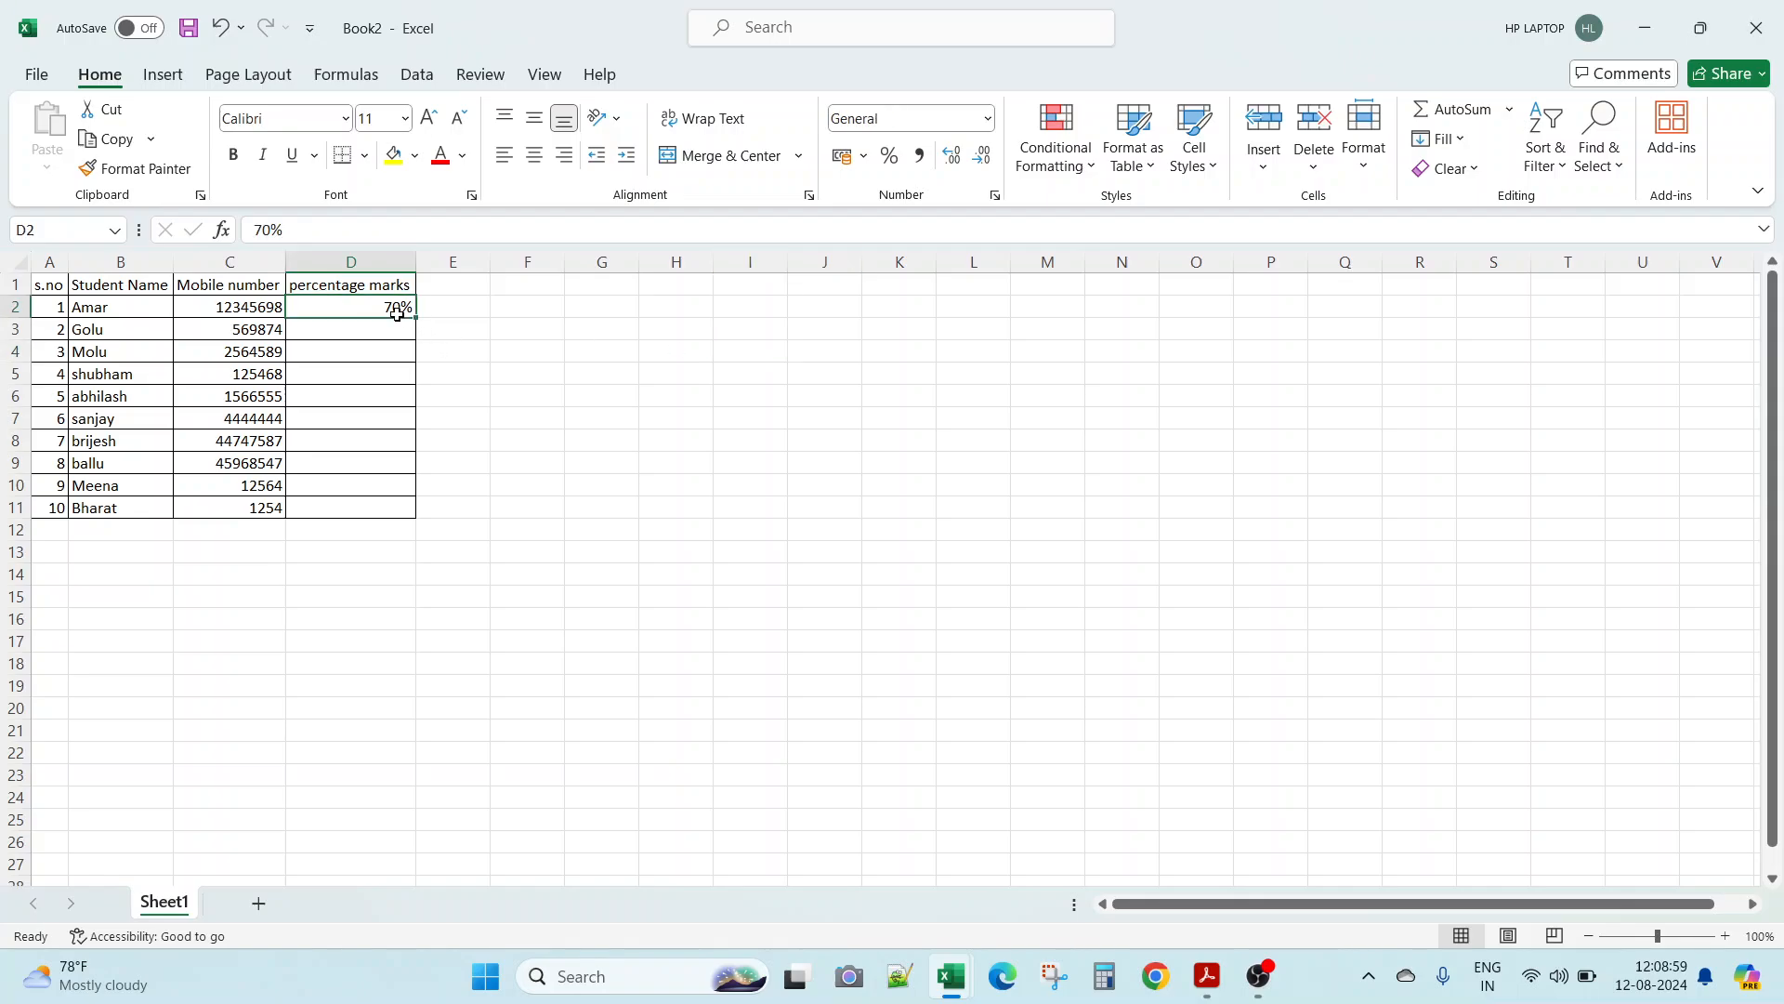
click(137, 168)
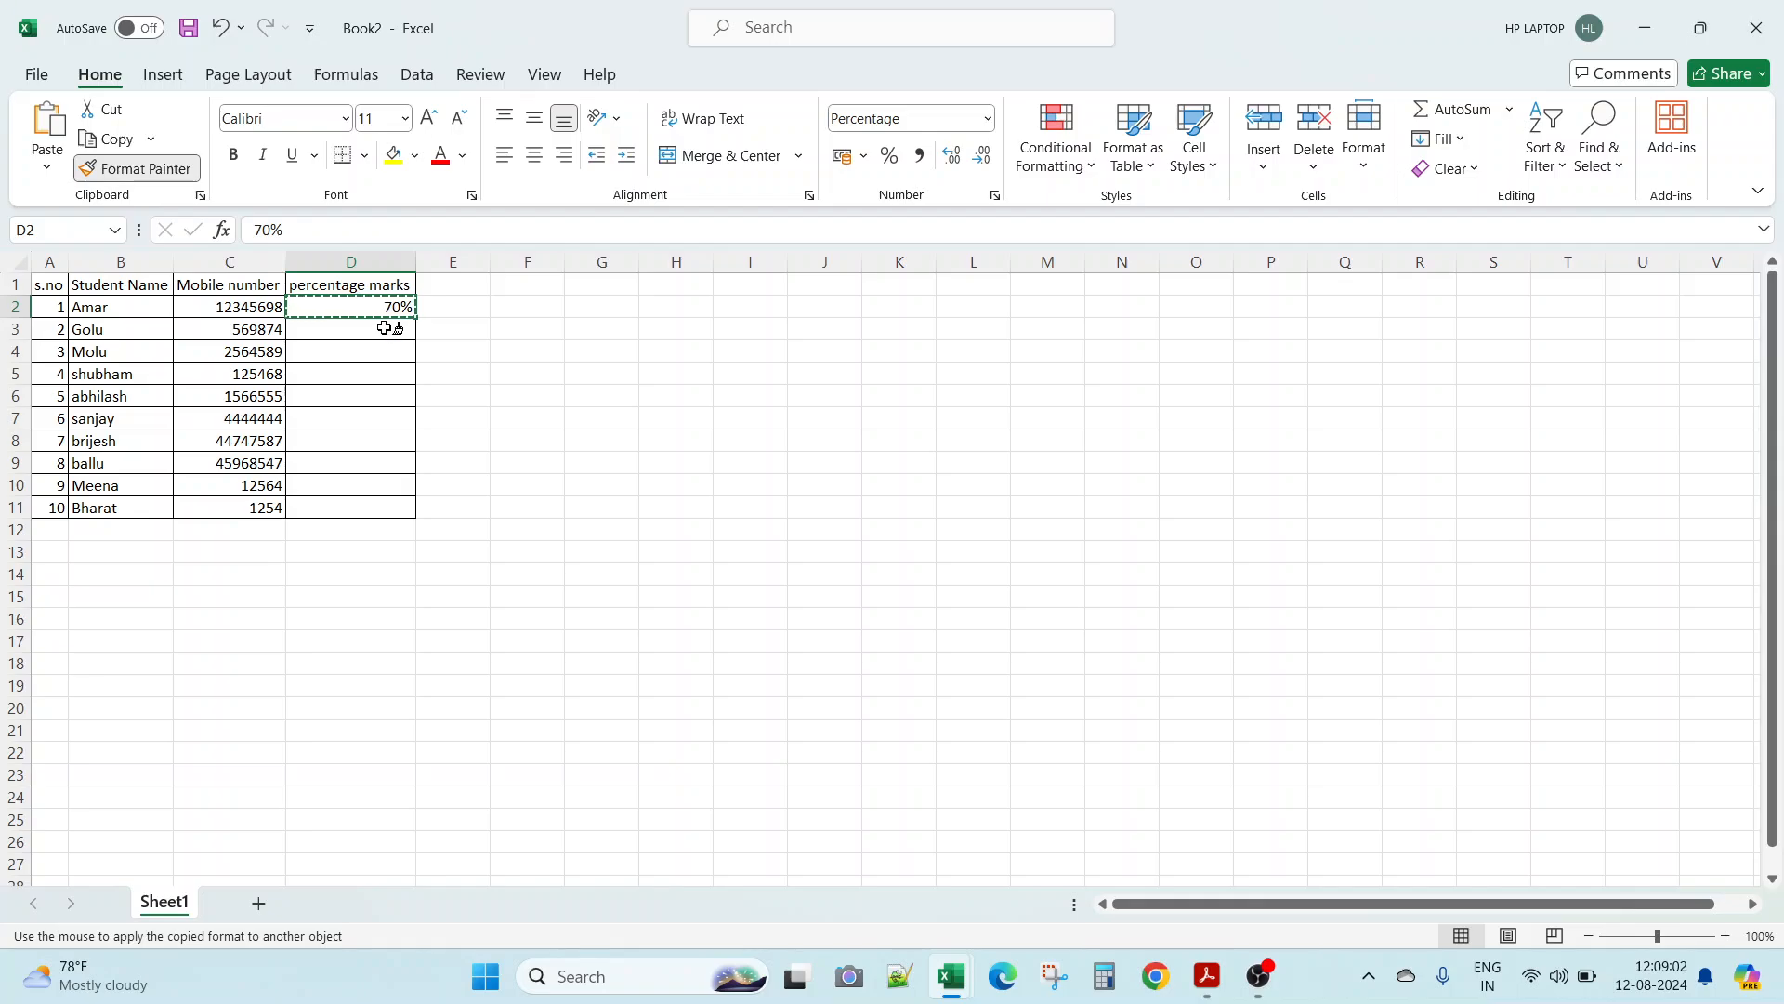
drag(379, 329, 372, 505)
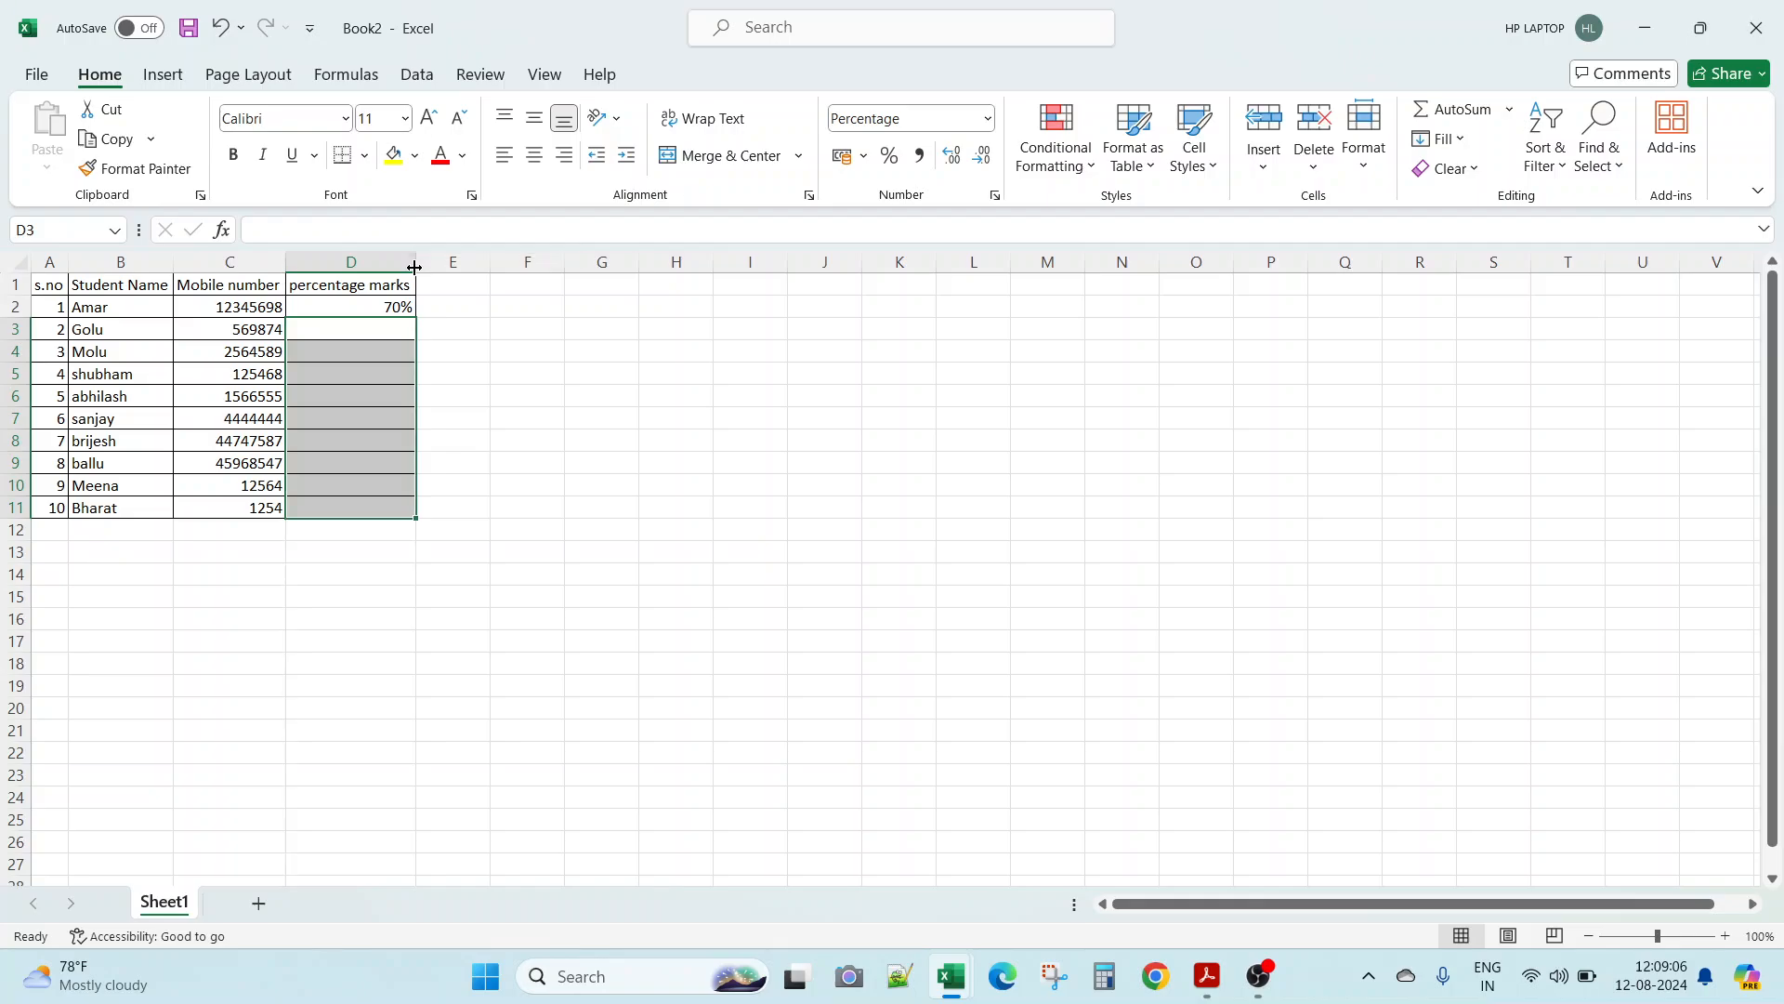
Step: Enter the percentage marks 80, 85, 75, 65 and 90 in cells D3 to D7
click(373, 330)
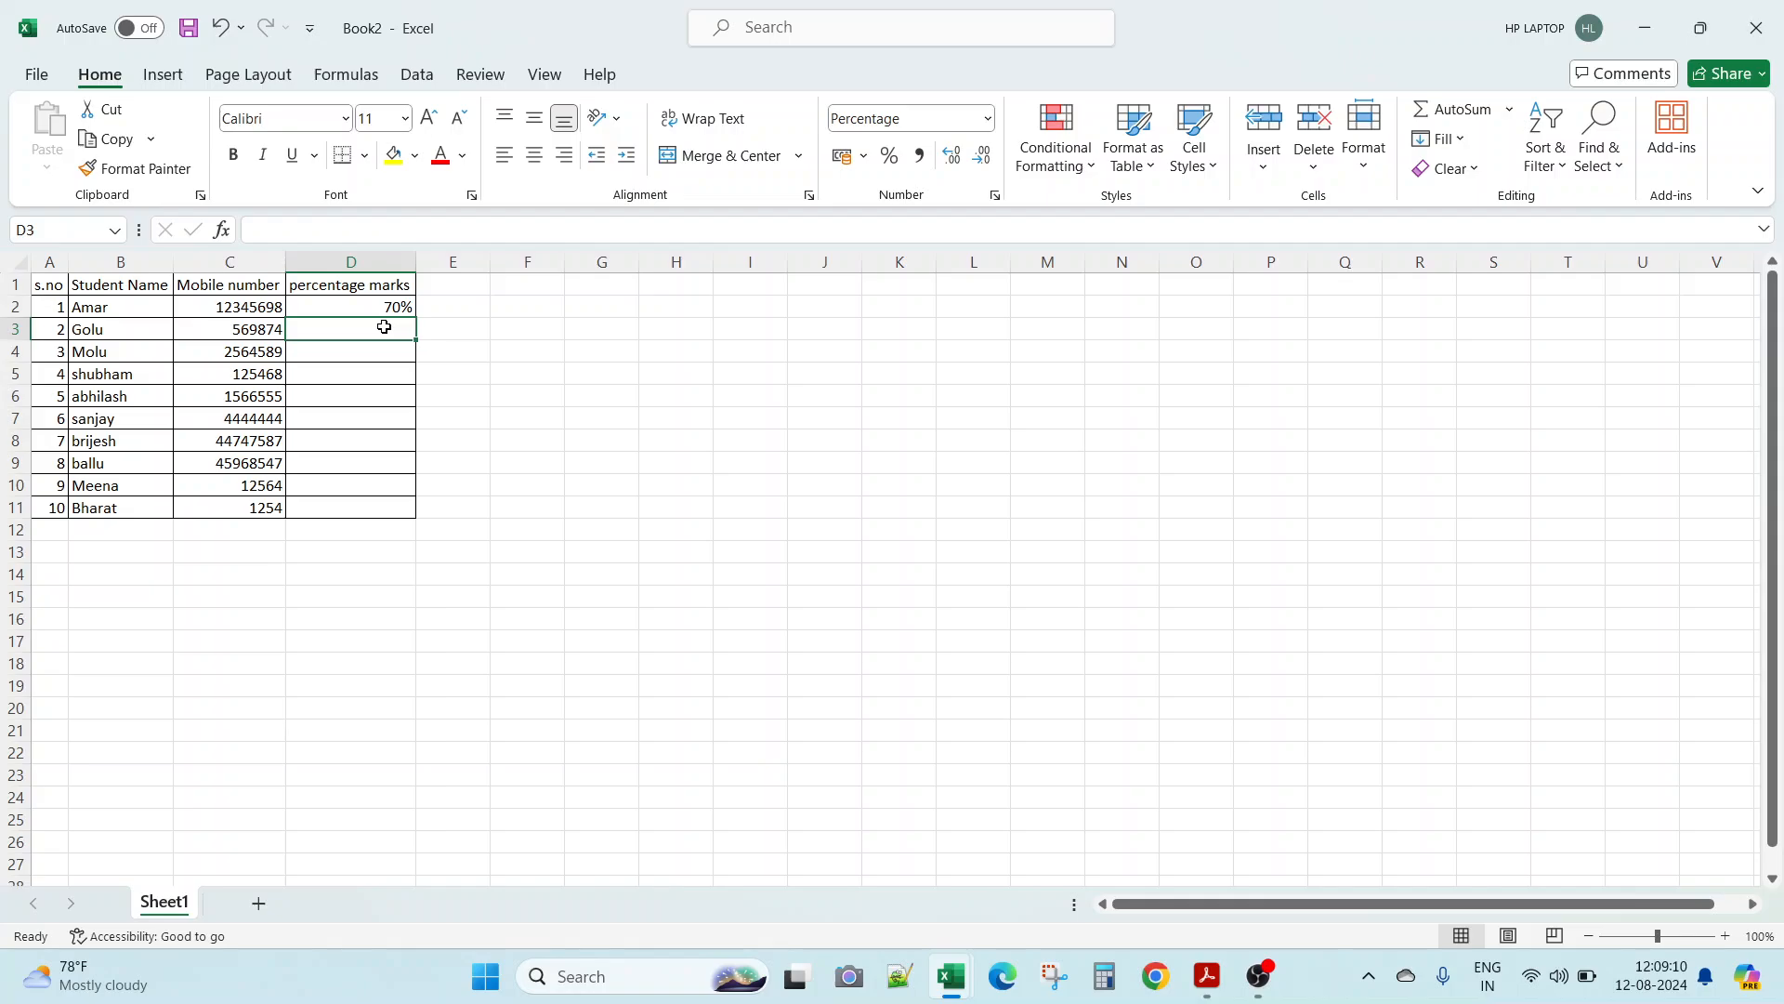
text(80)
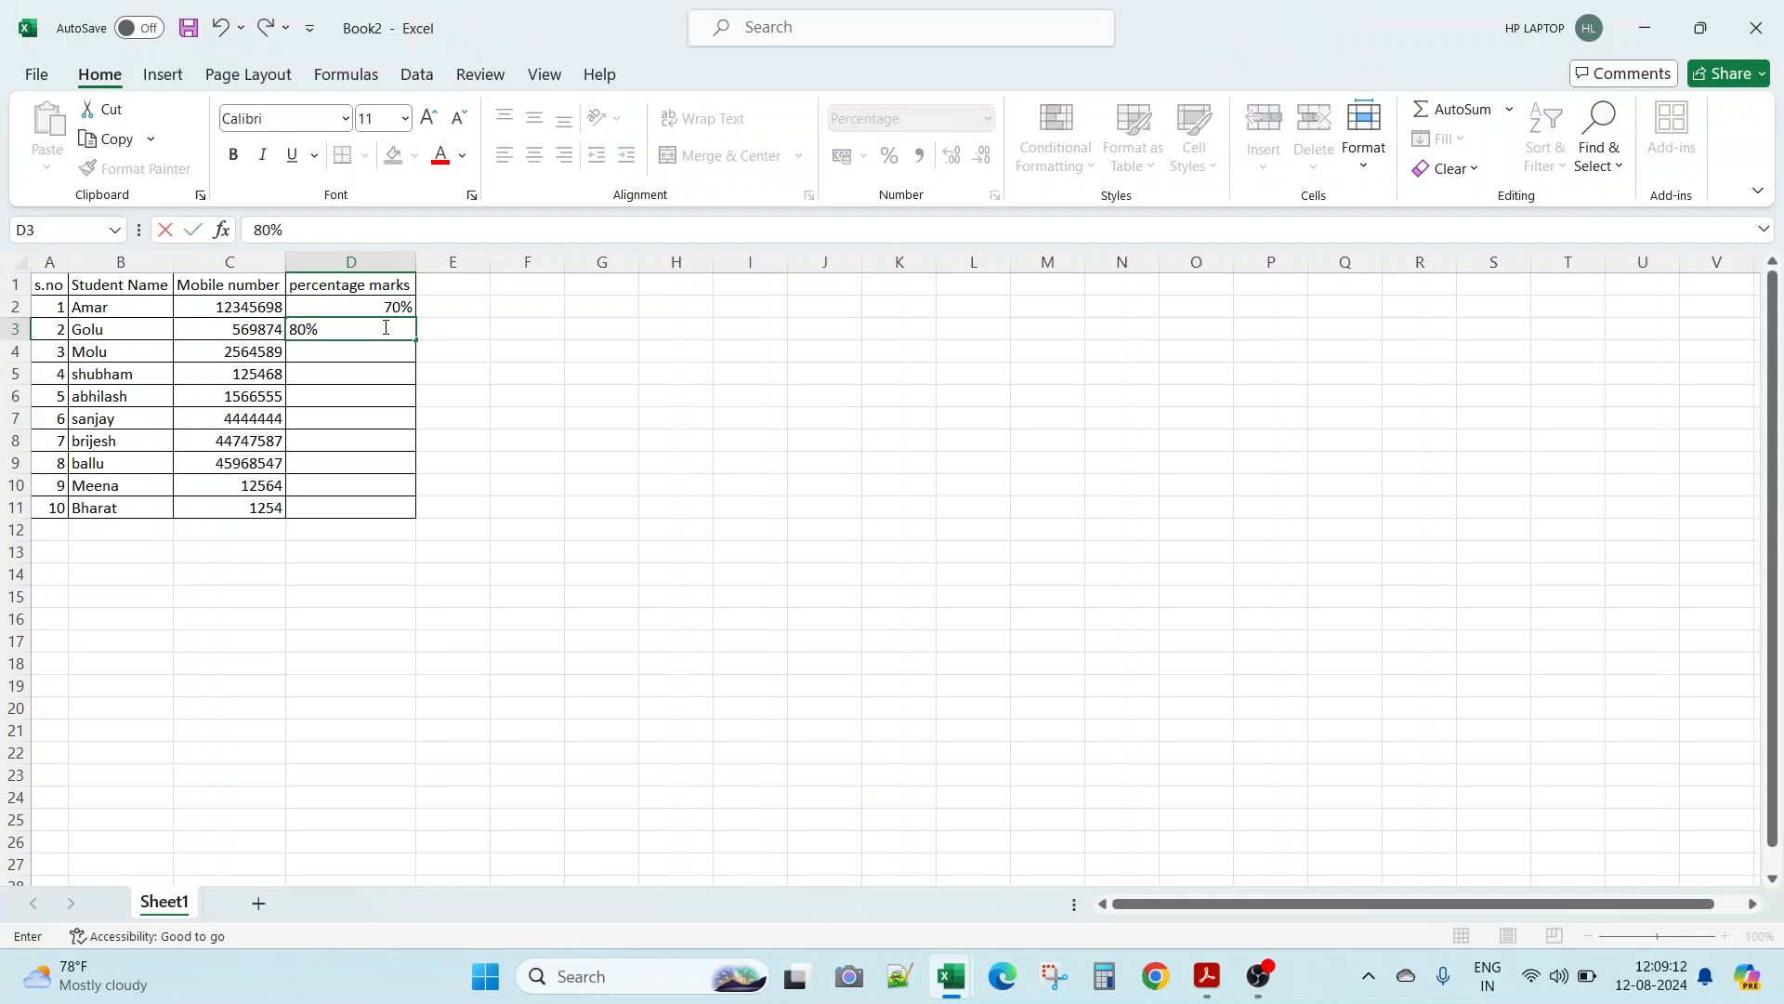
key(Return)
text(85)
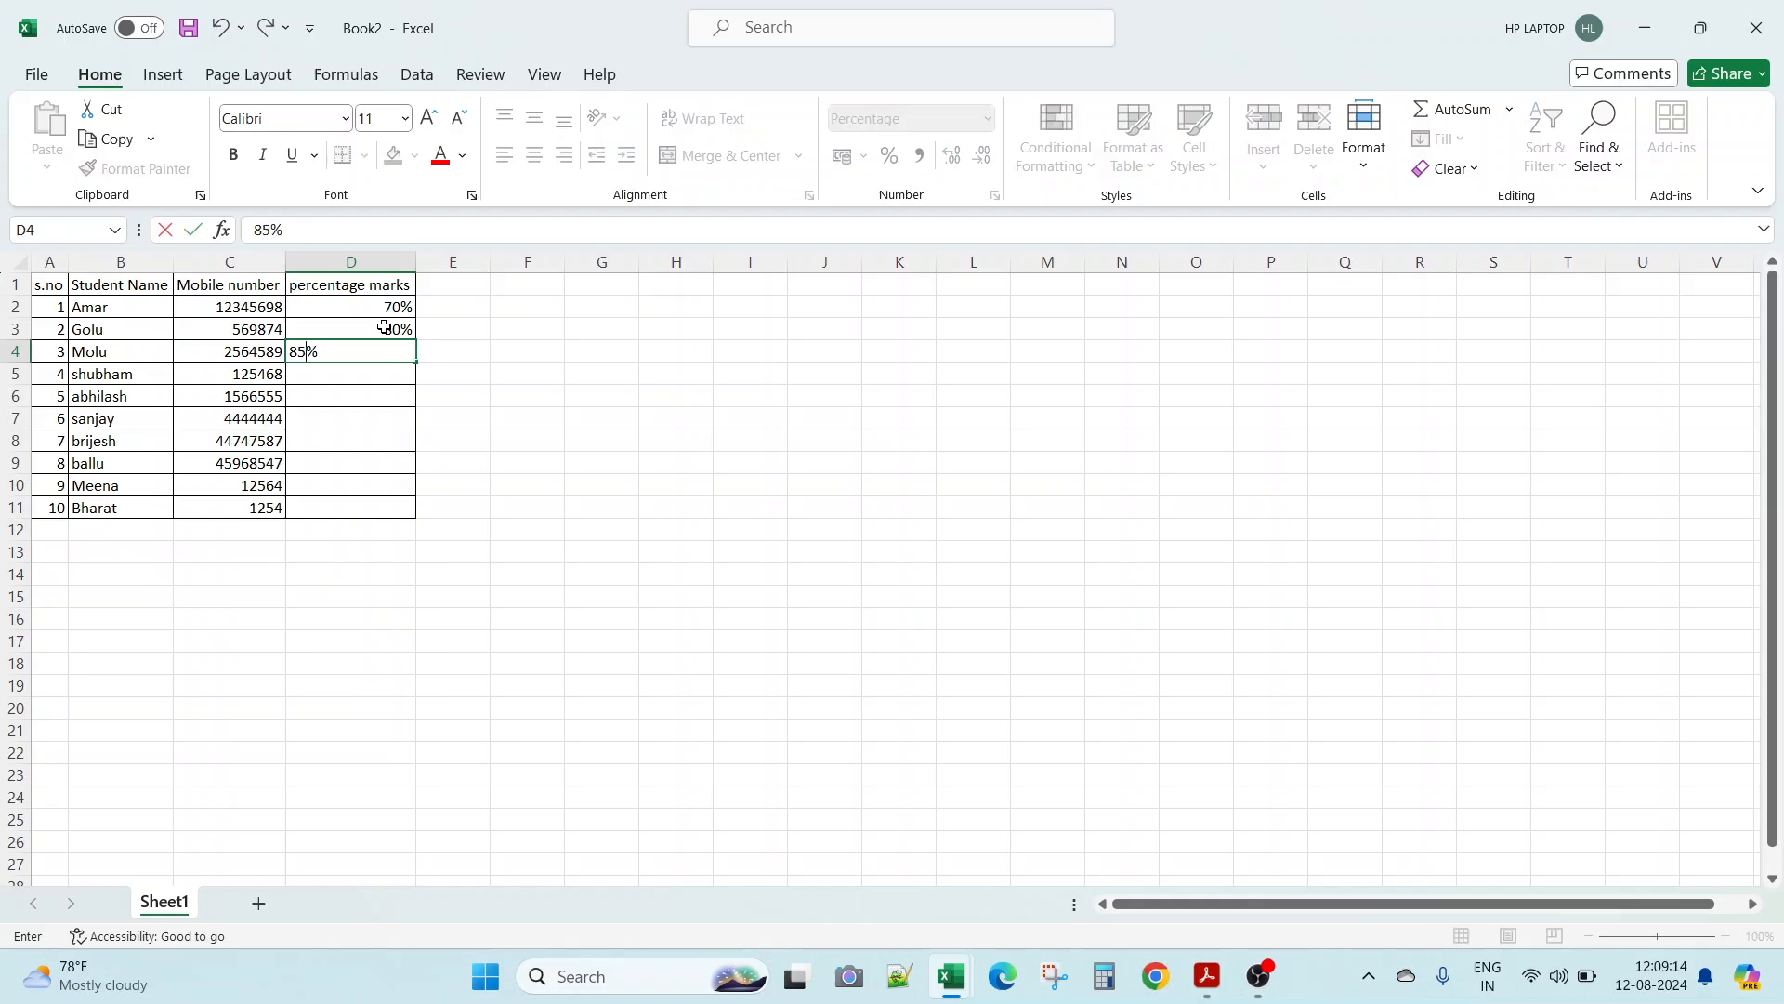
key(Return)
text(75)
key(Return)
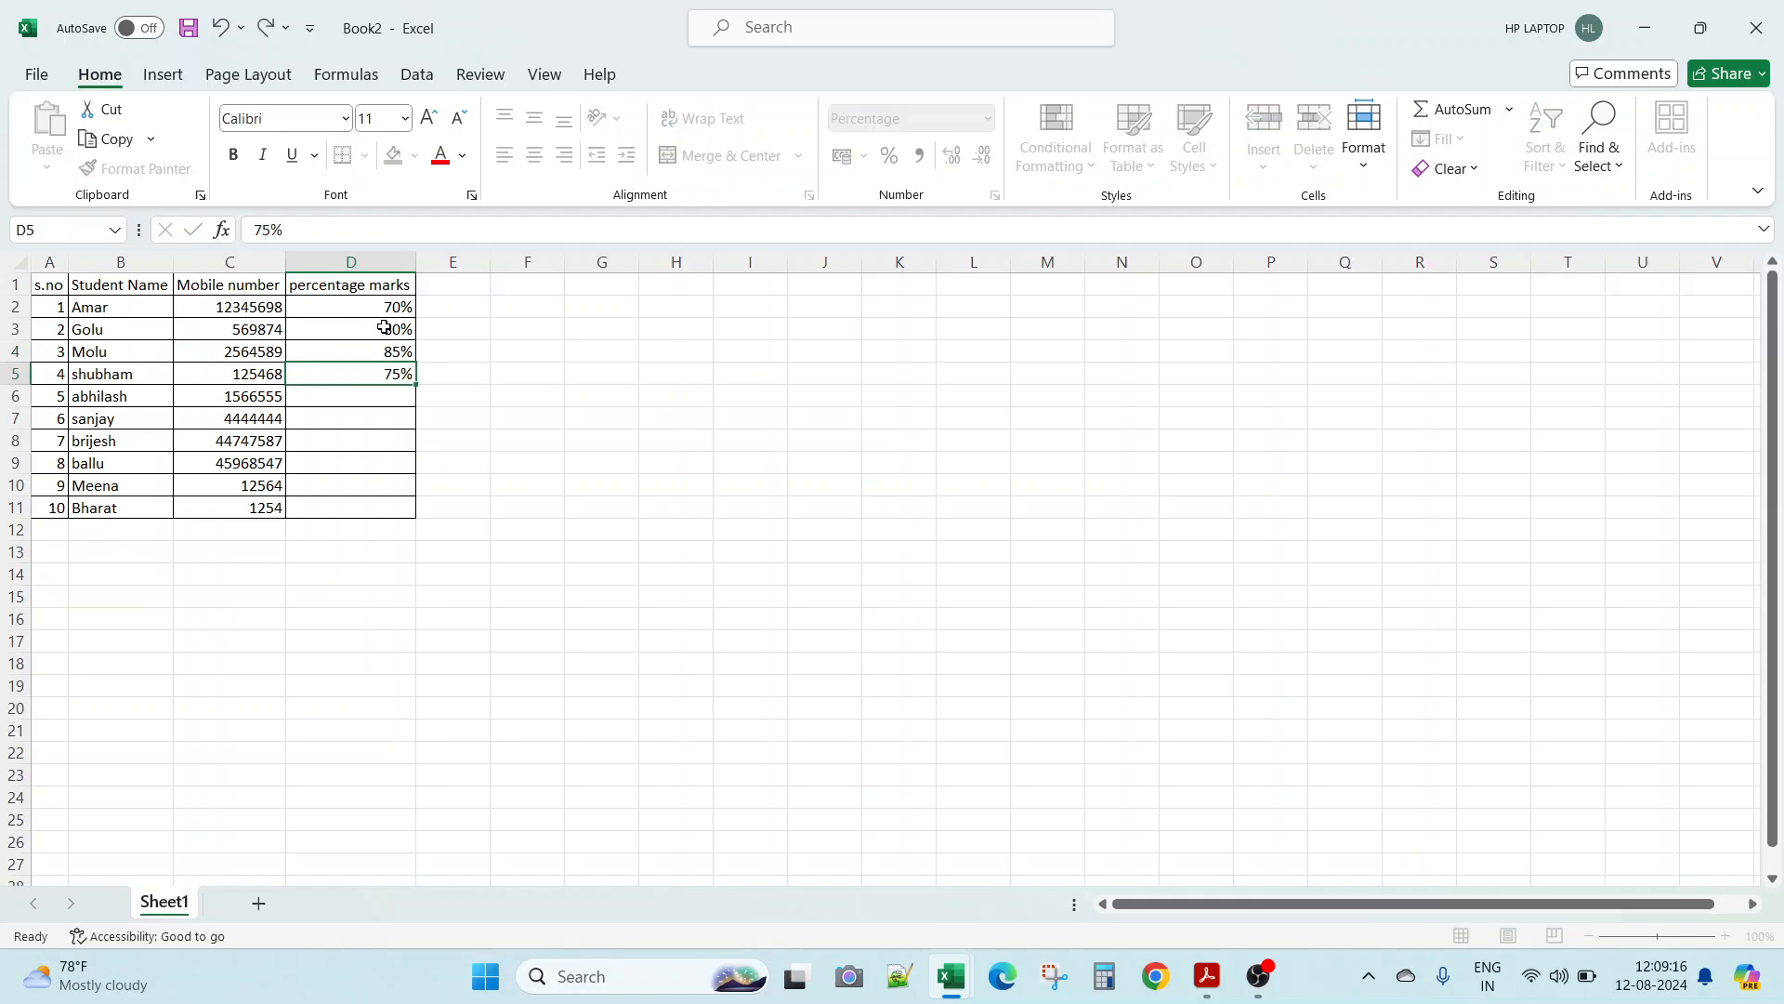
text(65)
key(Return)
text(90)
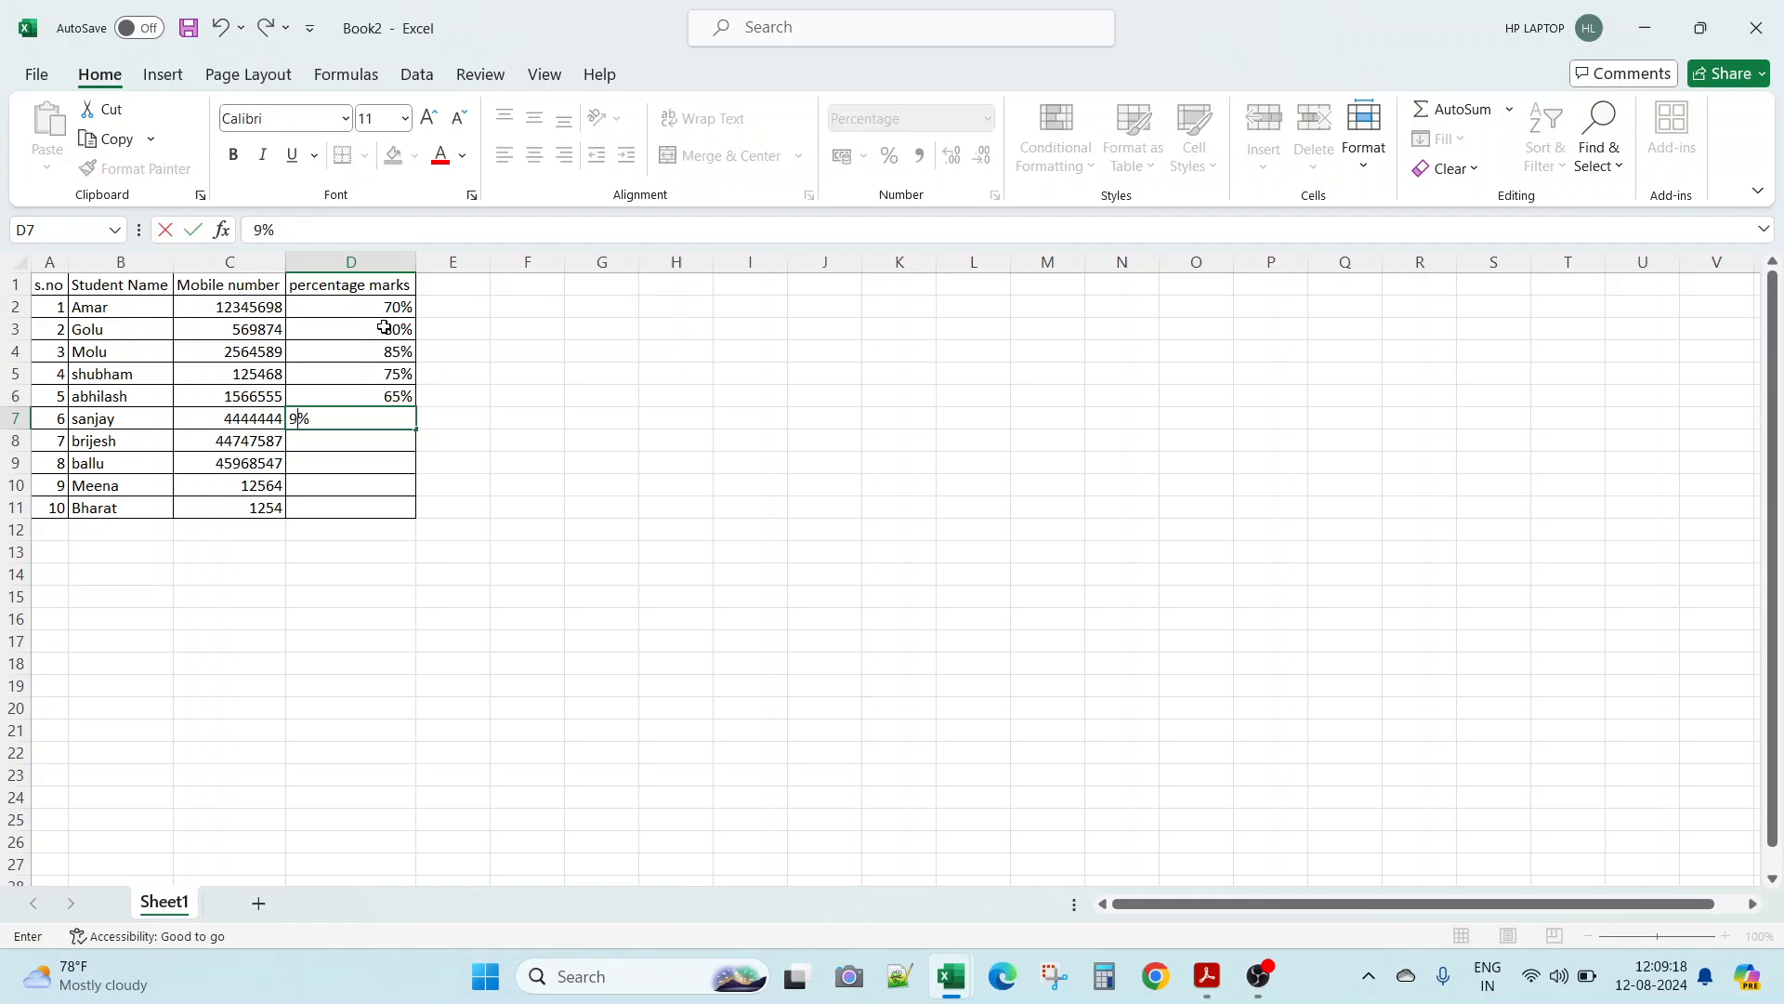
key(Return)
Step: Enter the percentage marks 65, 55, 95 and 87 in cells D8 to D11
text(65)
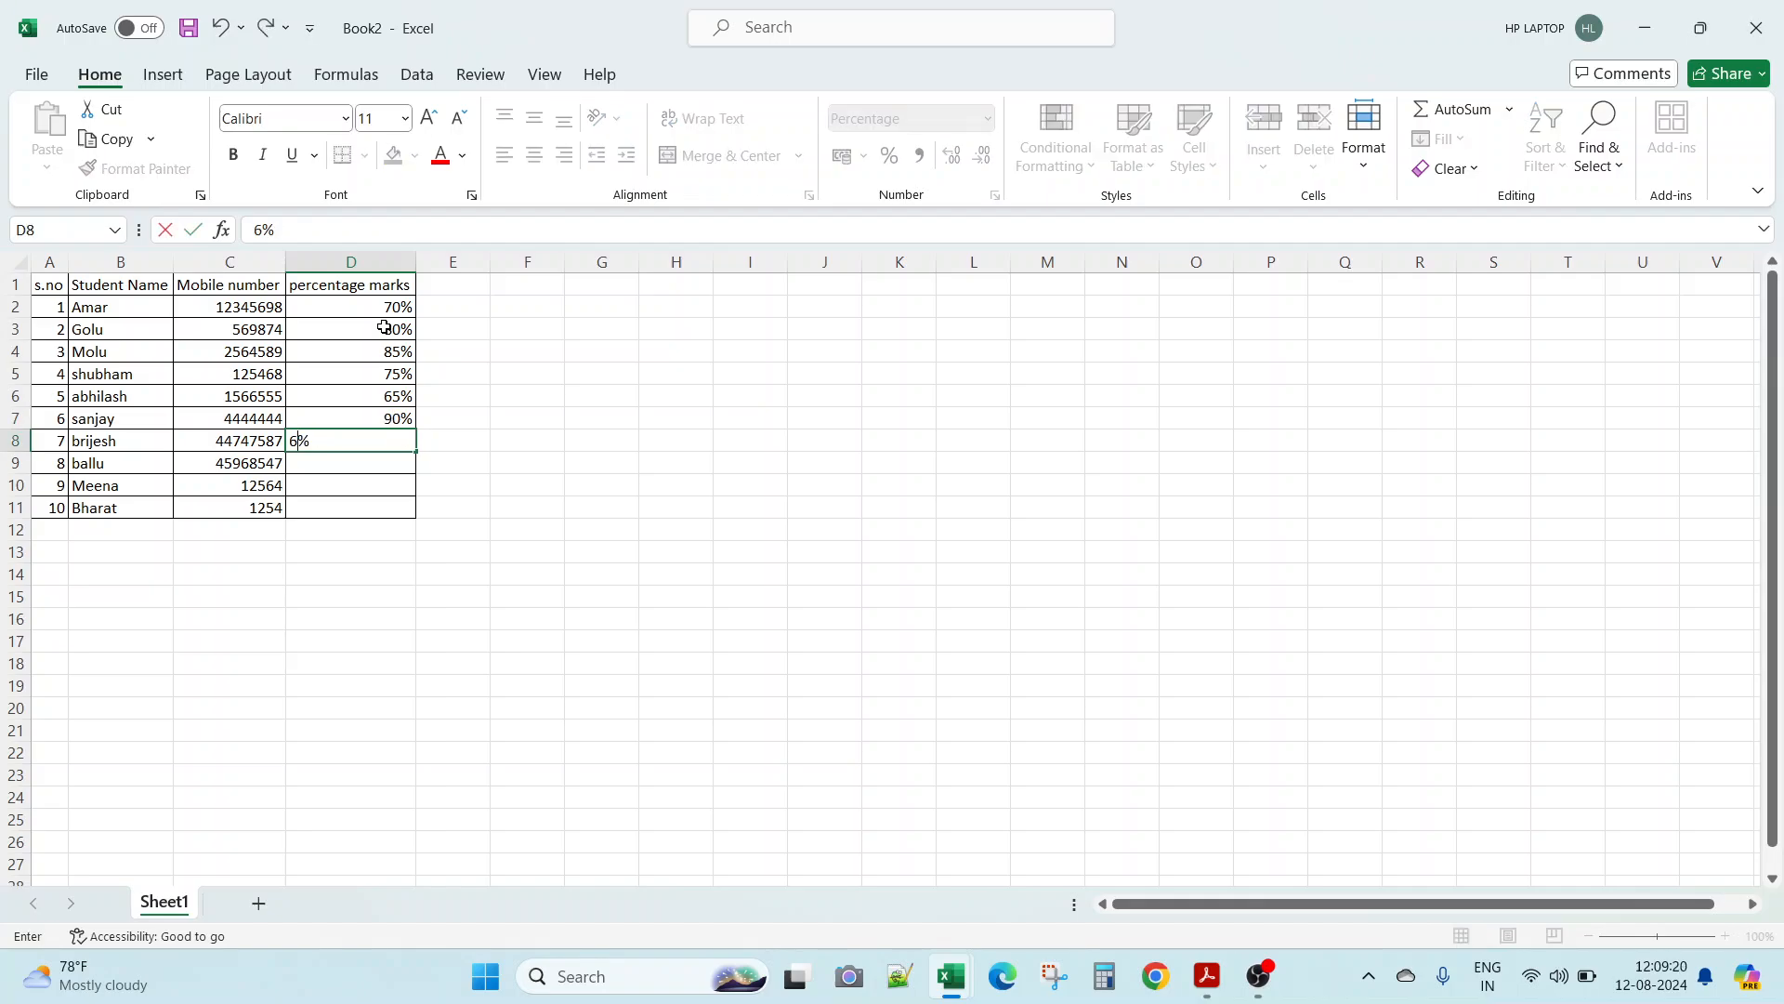
key(Return)
text(55)
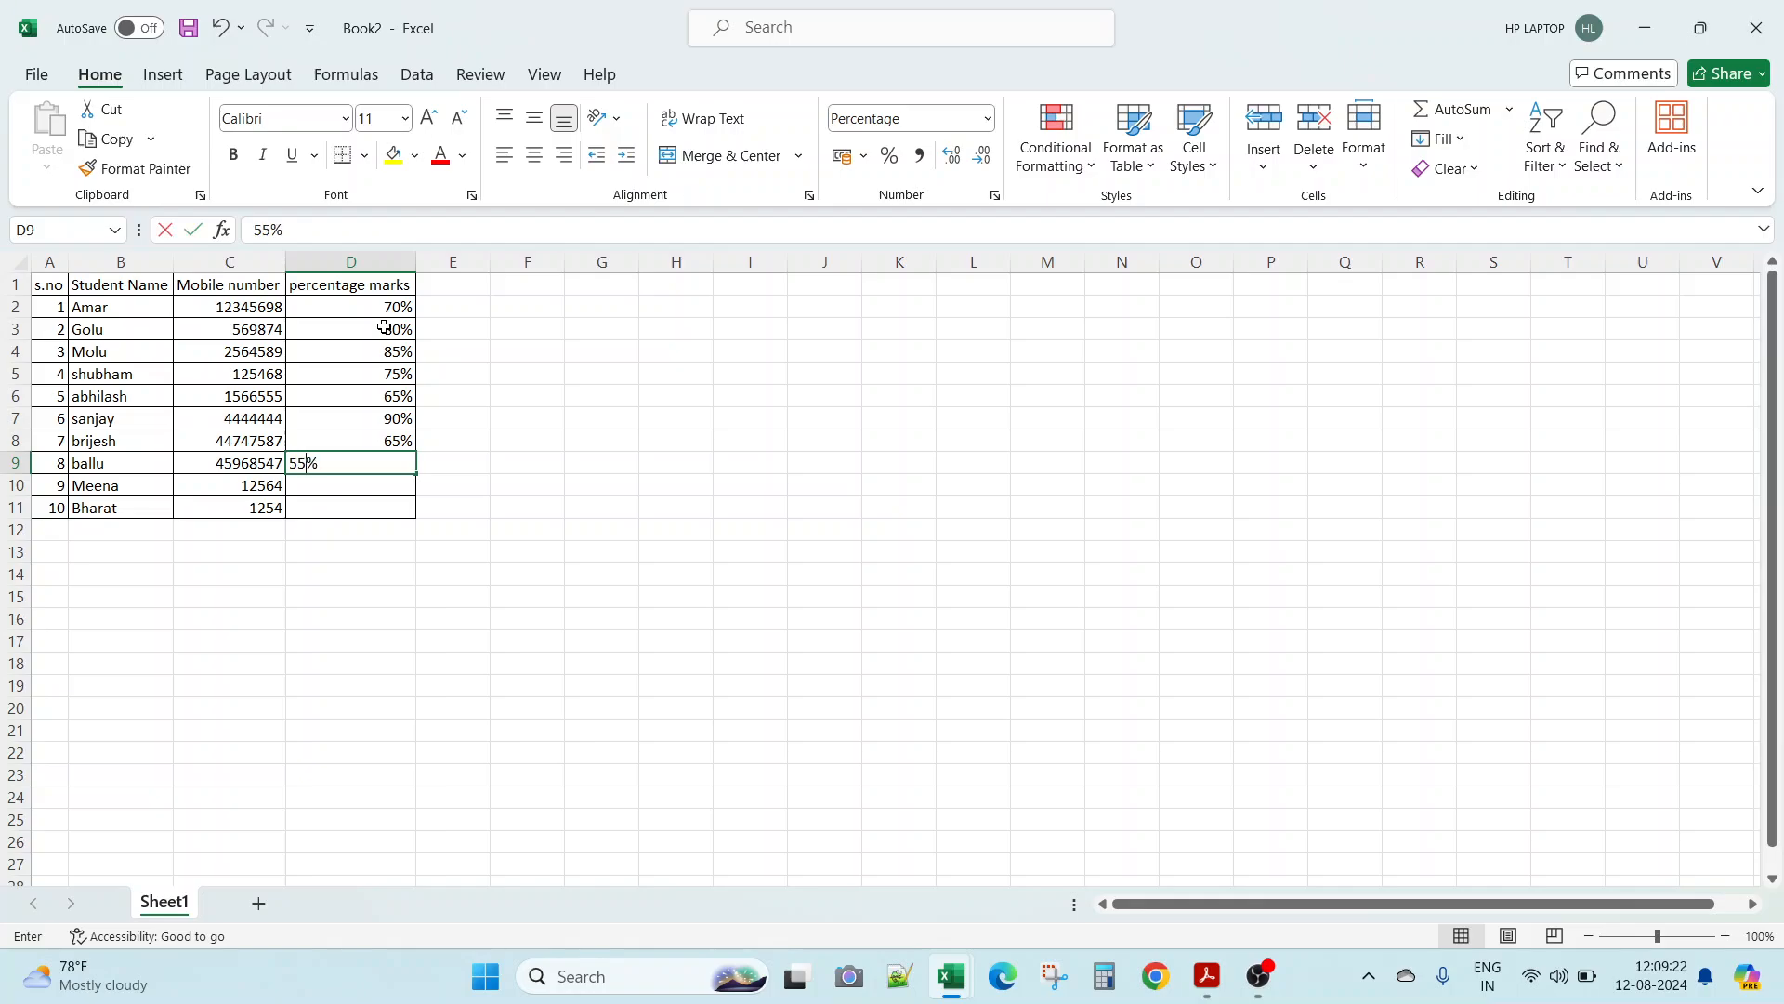
key(Return)
text(95)
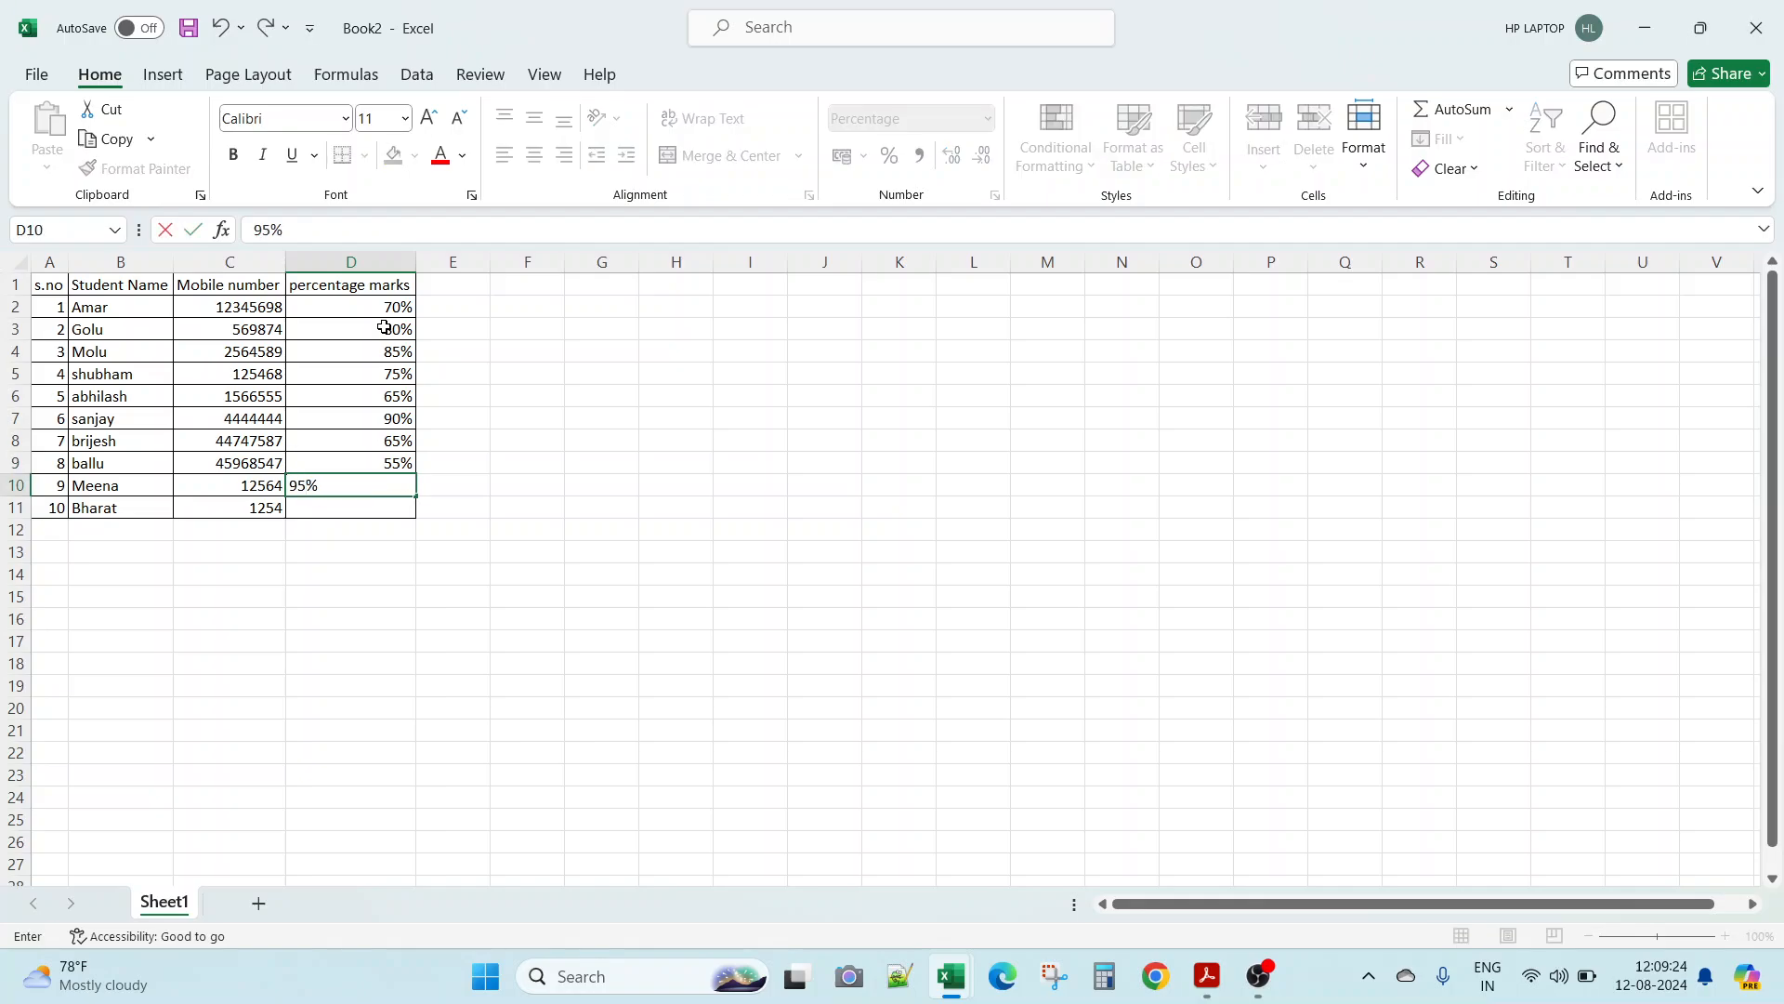
key(Return)
text(87)
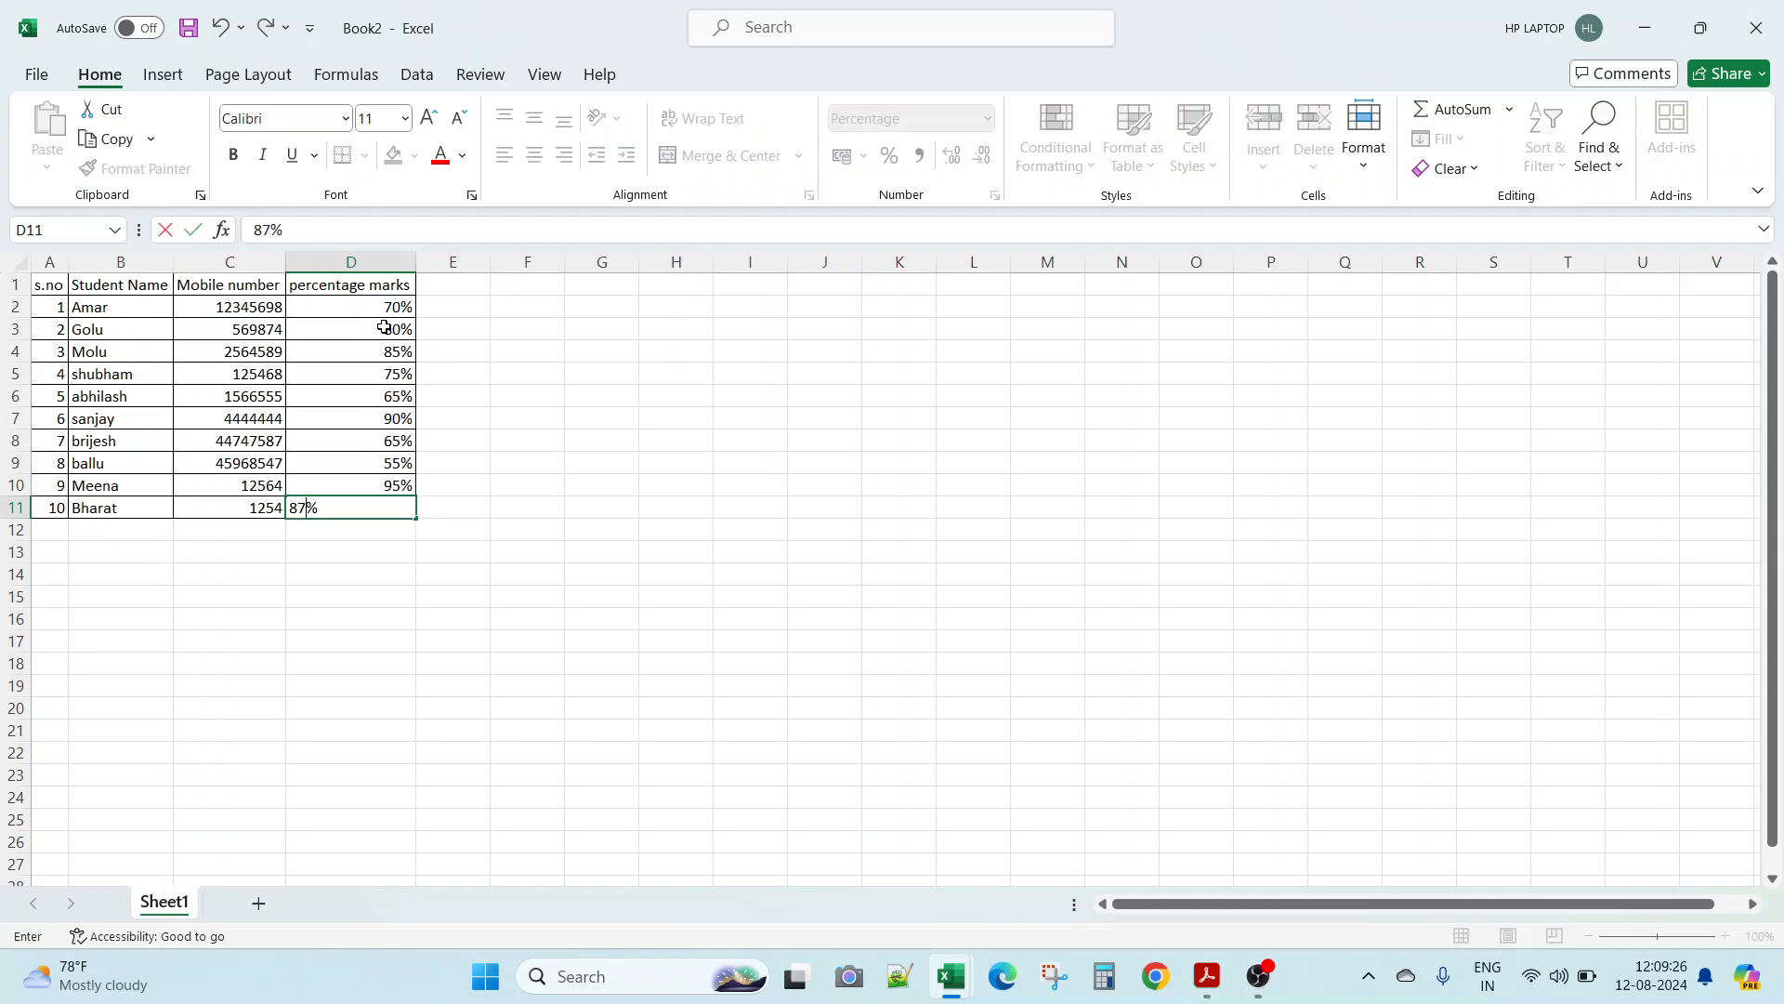
key(Tab)
key(Down)
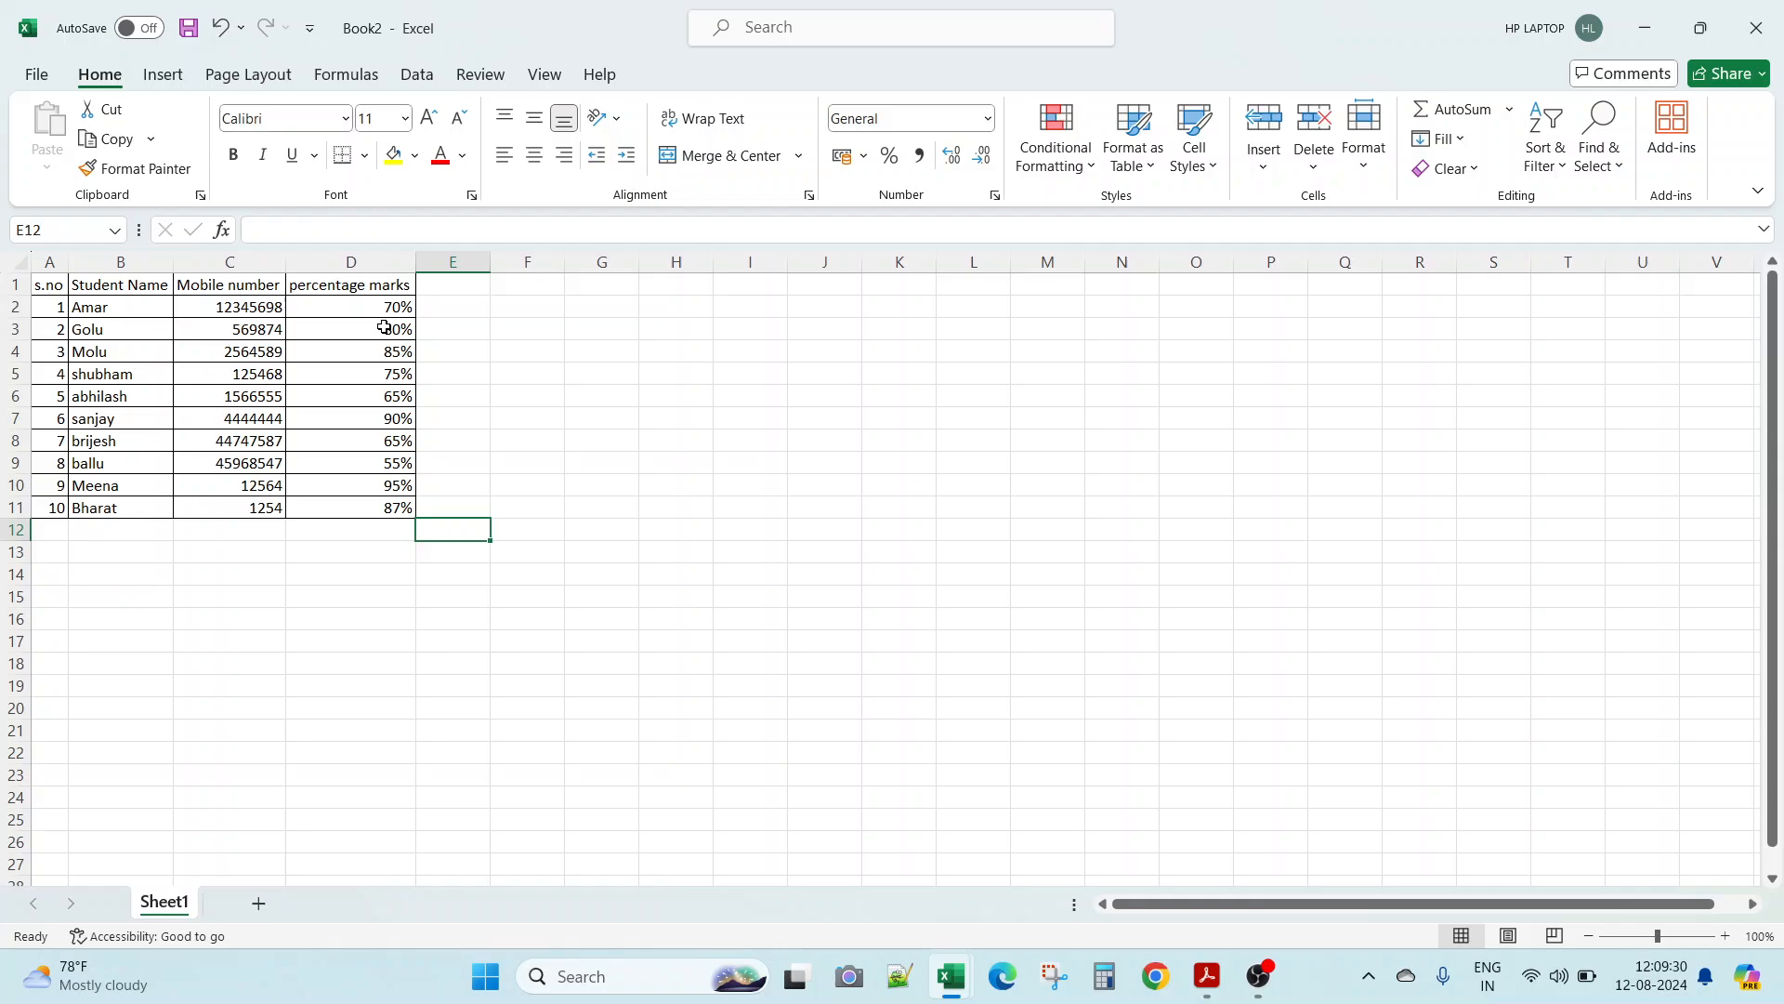
key(alt+Tab)
click(656, 405)
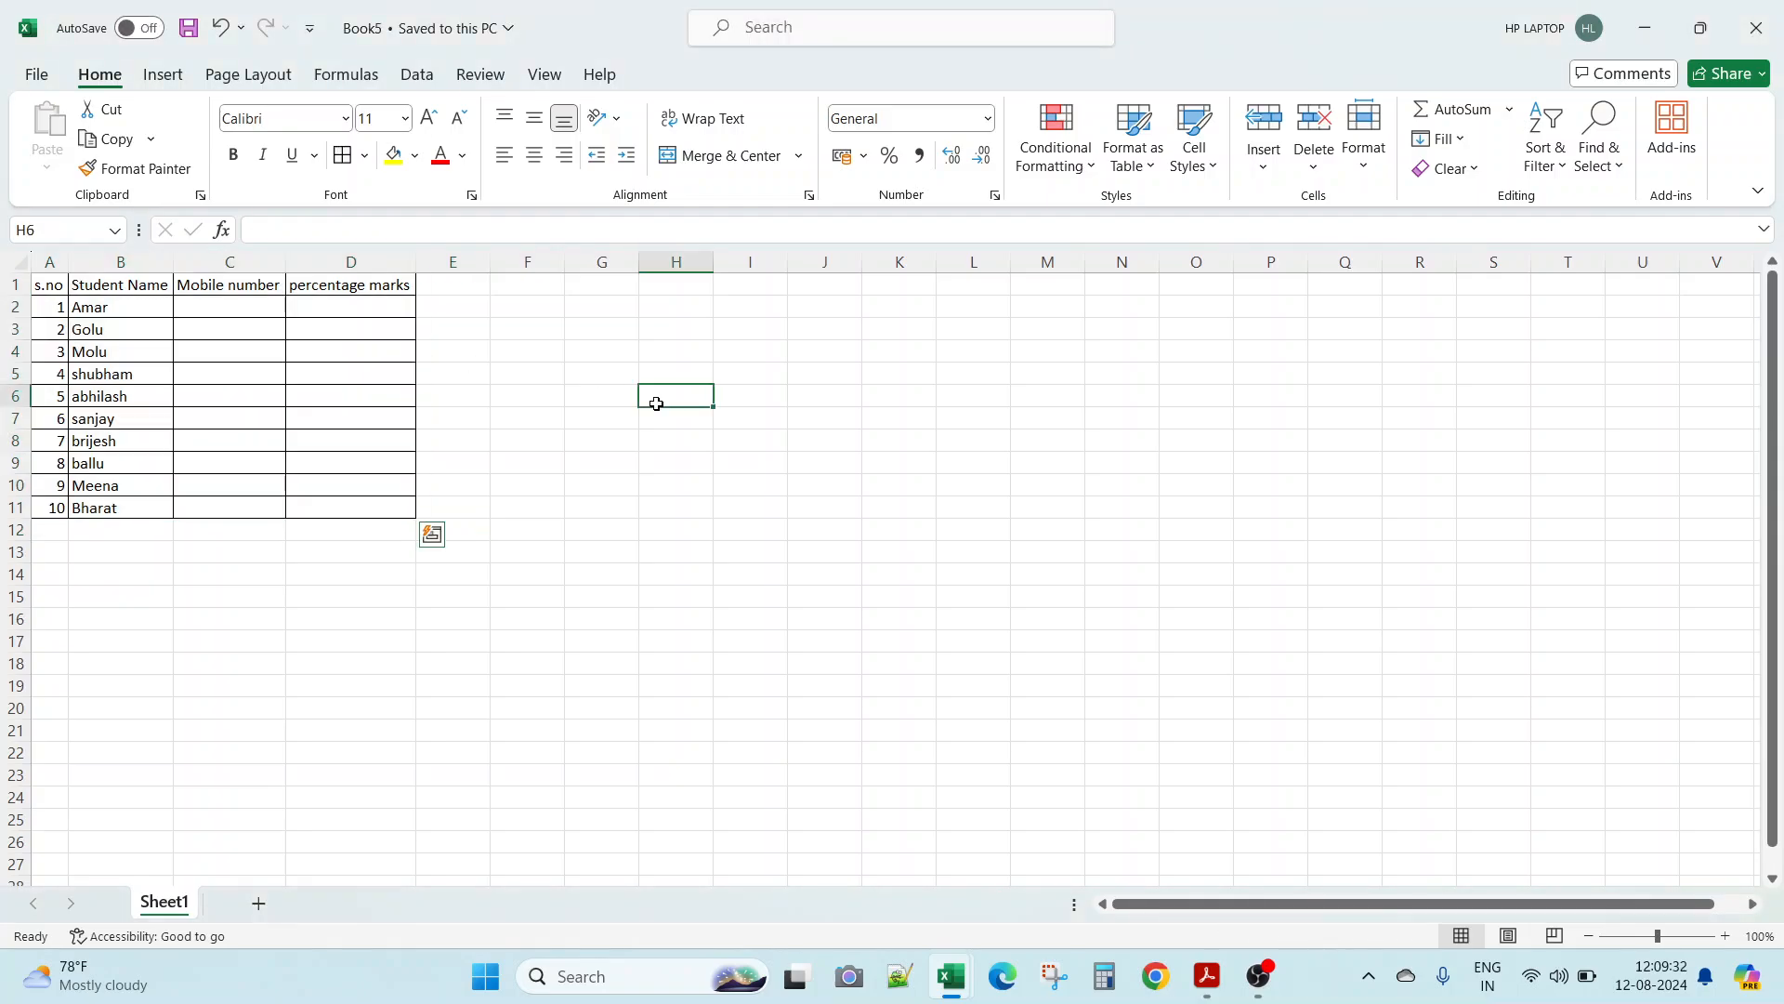
key(alt+Tab)
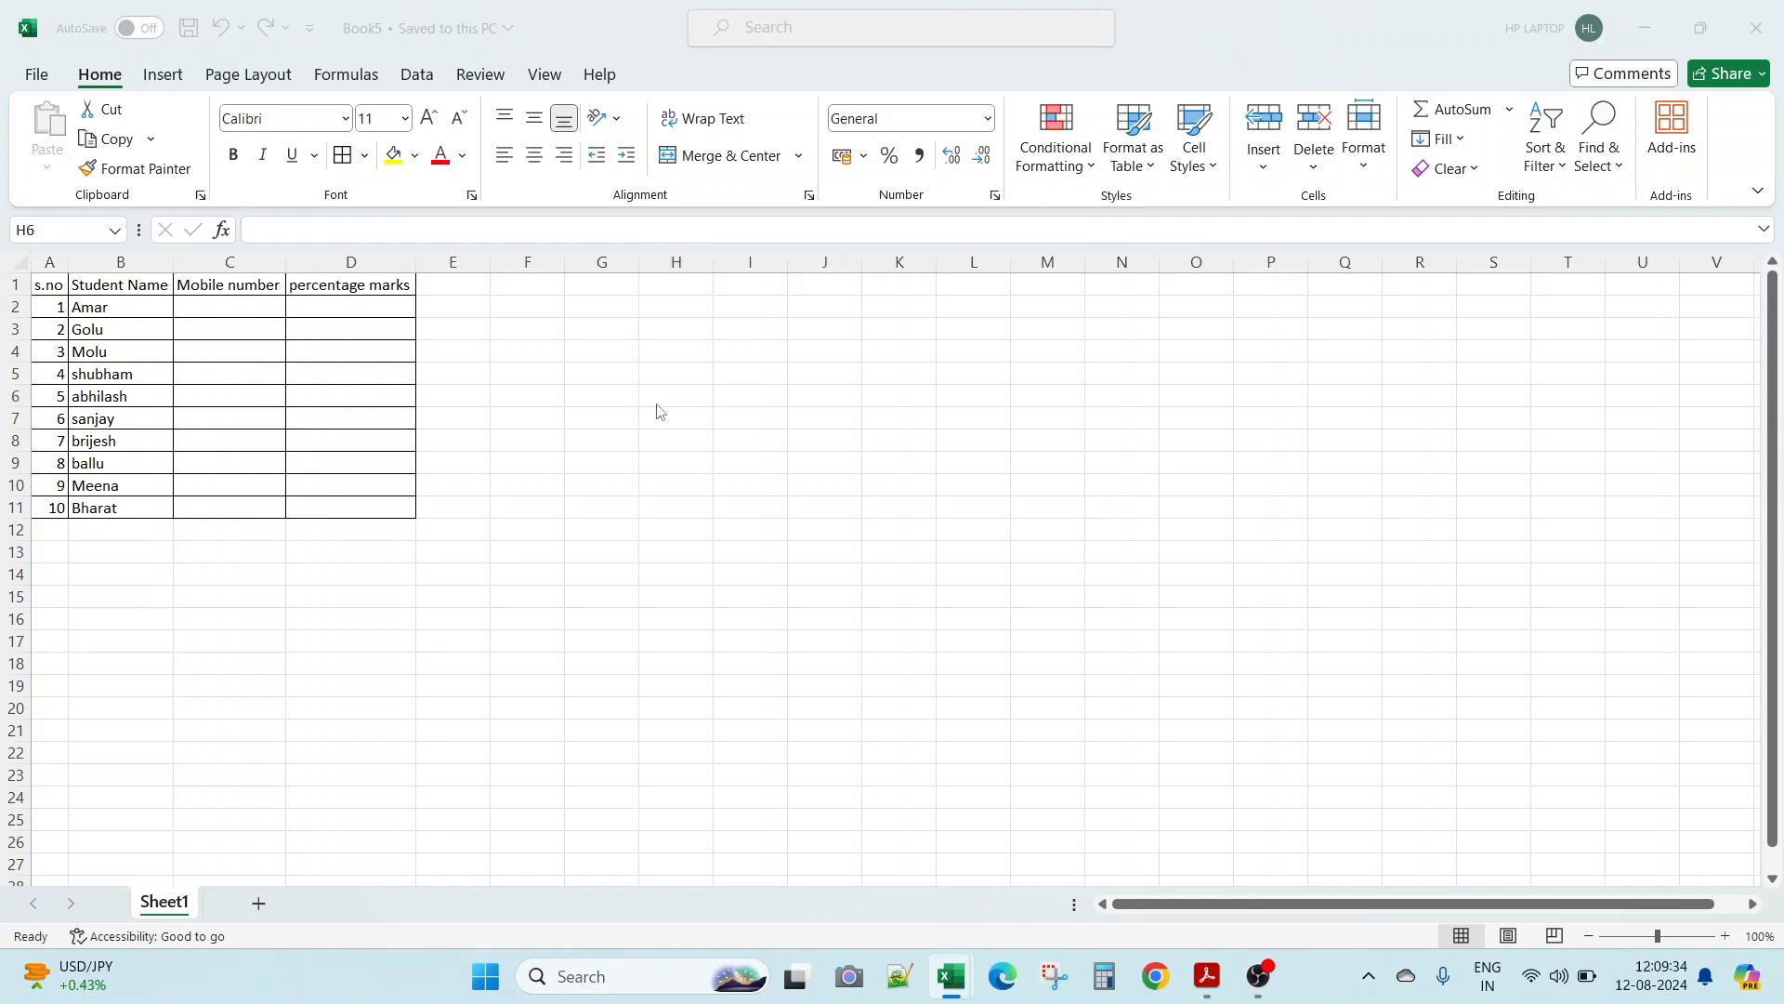
Step: Save the completed student workbook to the Desktop as Book6, close it and return to Book5
key(ctrl+s)
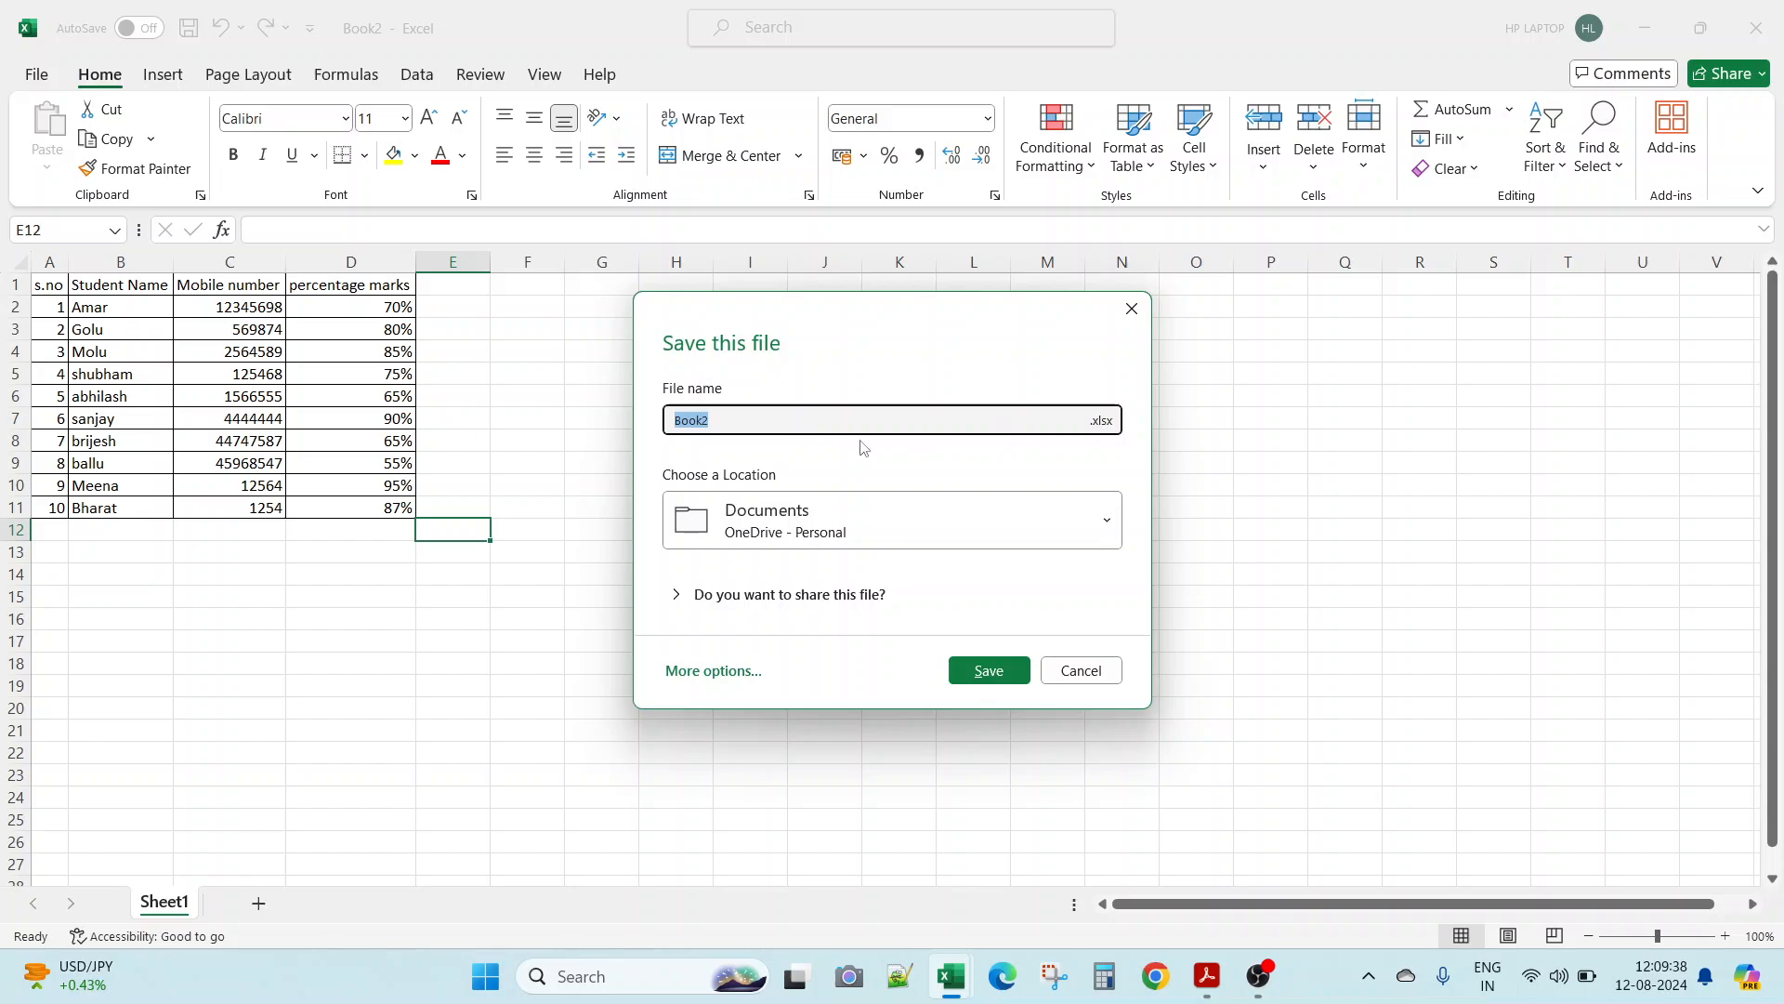
click(714, 670)
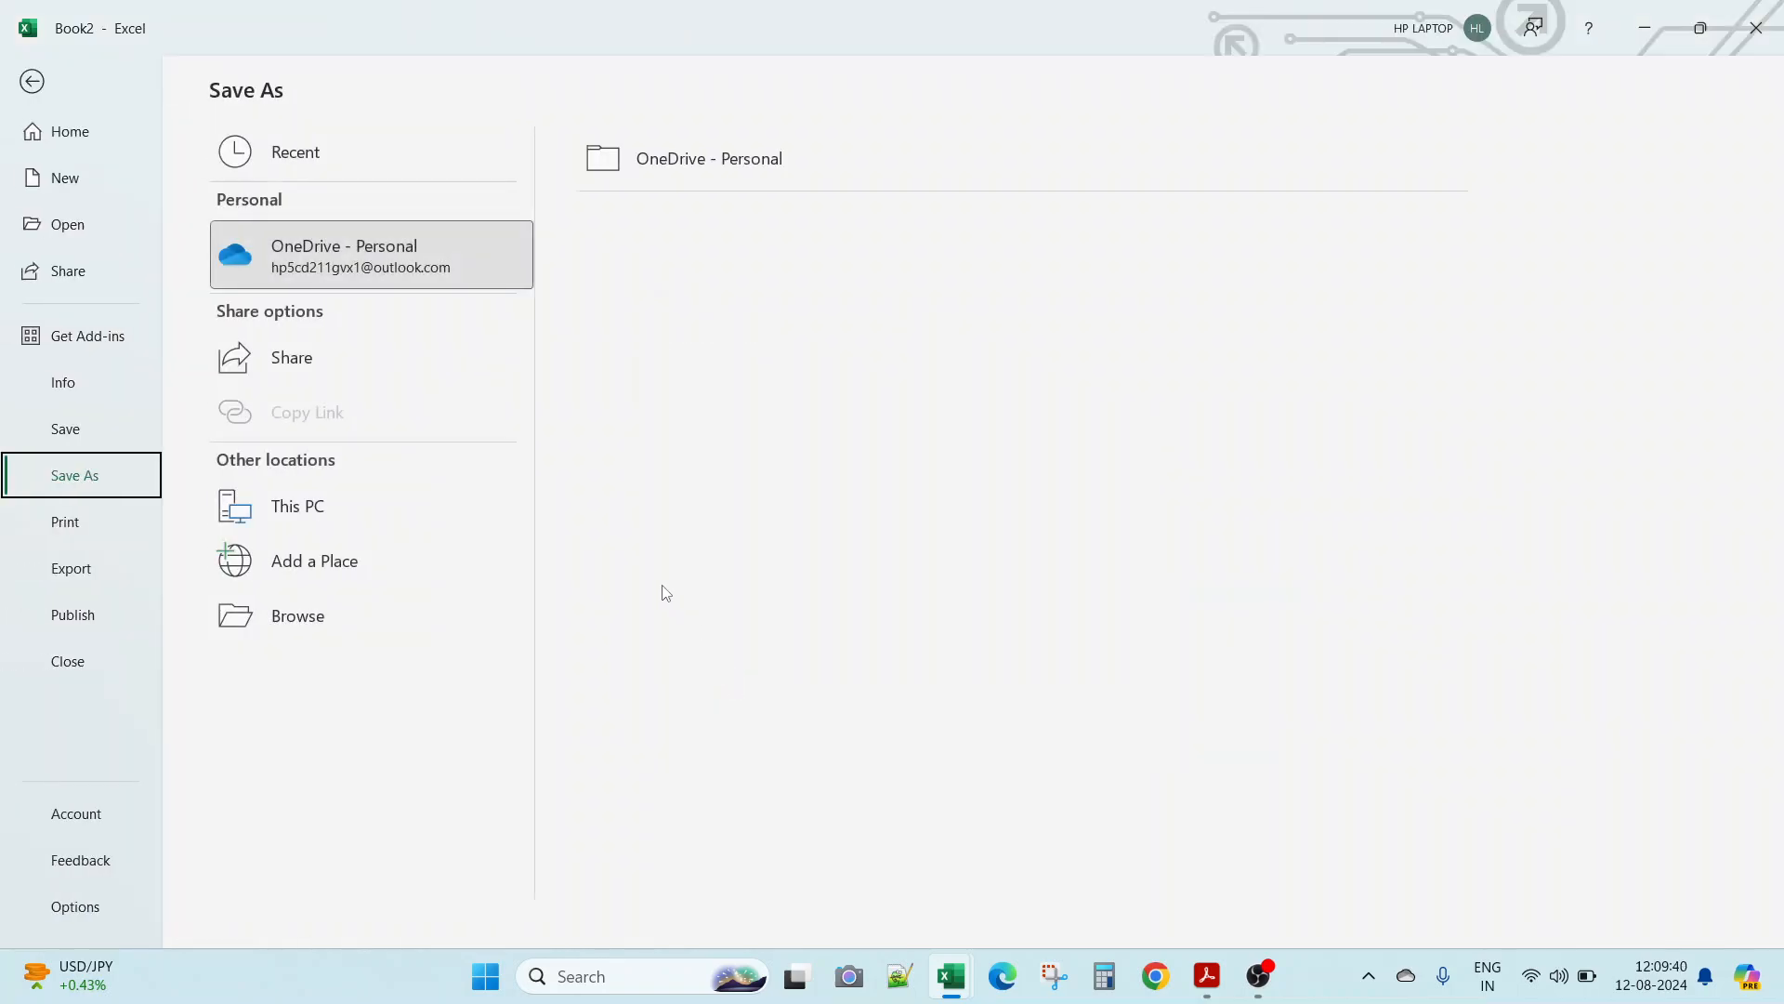
click(317, 507)
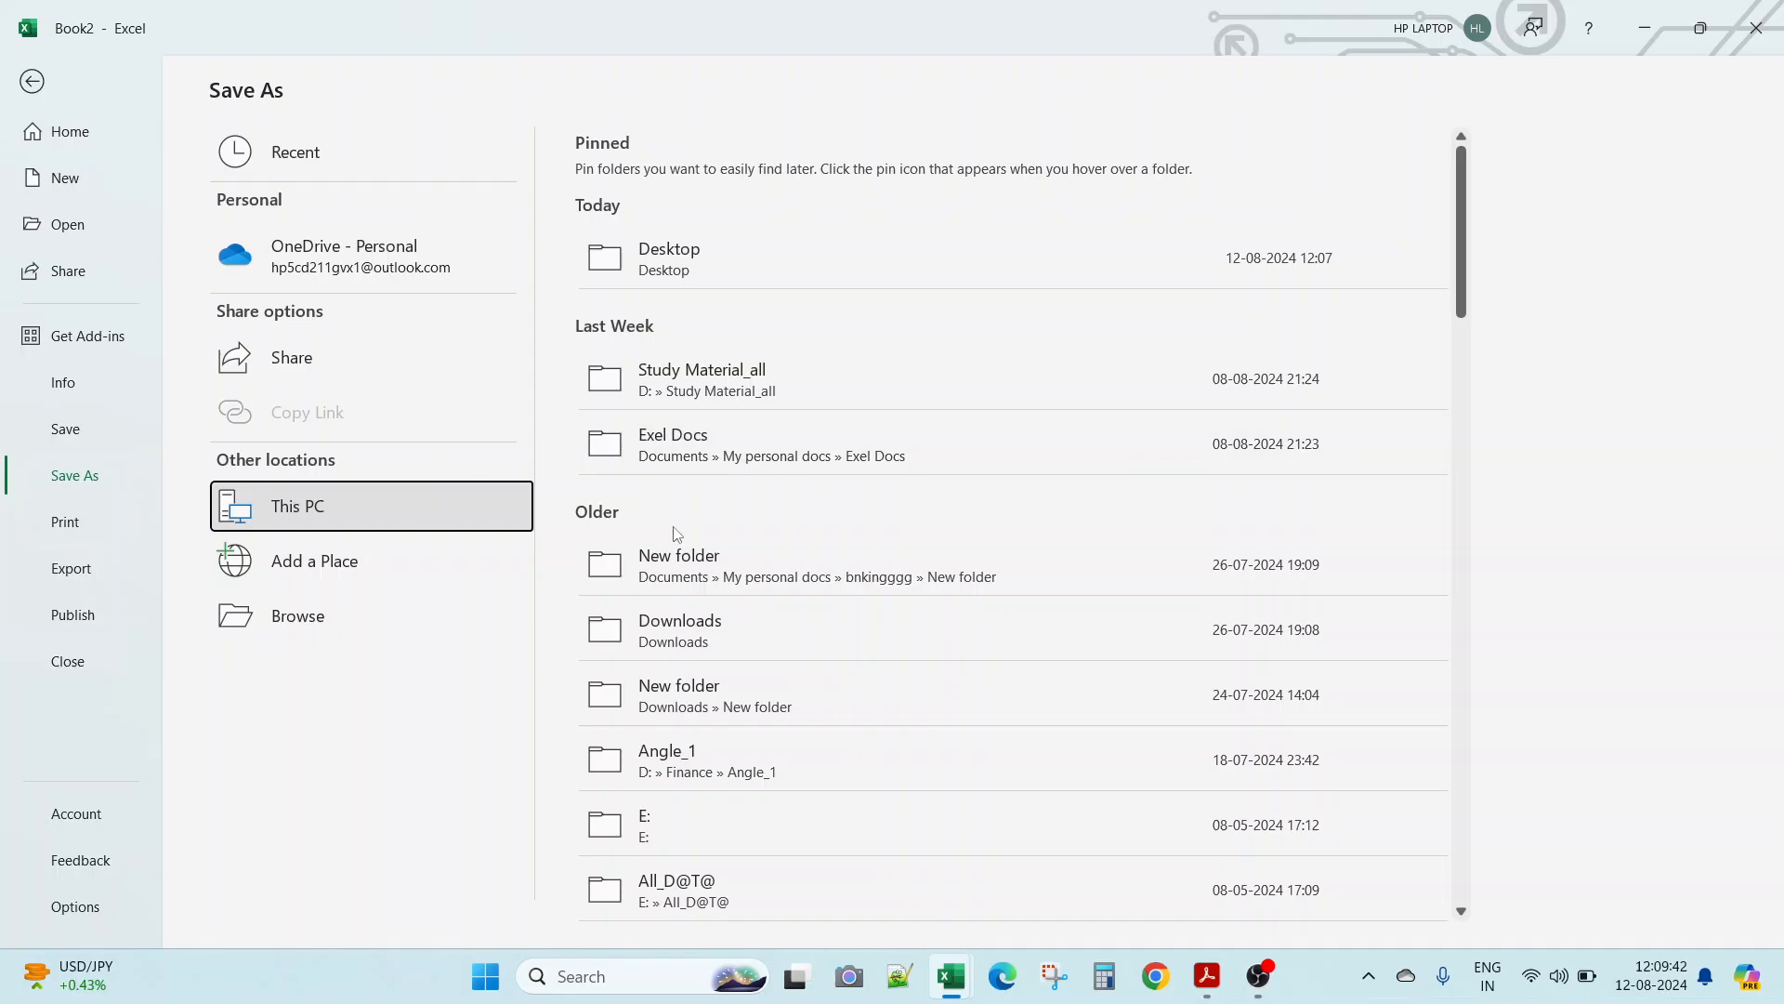
click(673, 223)
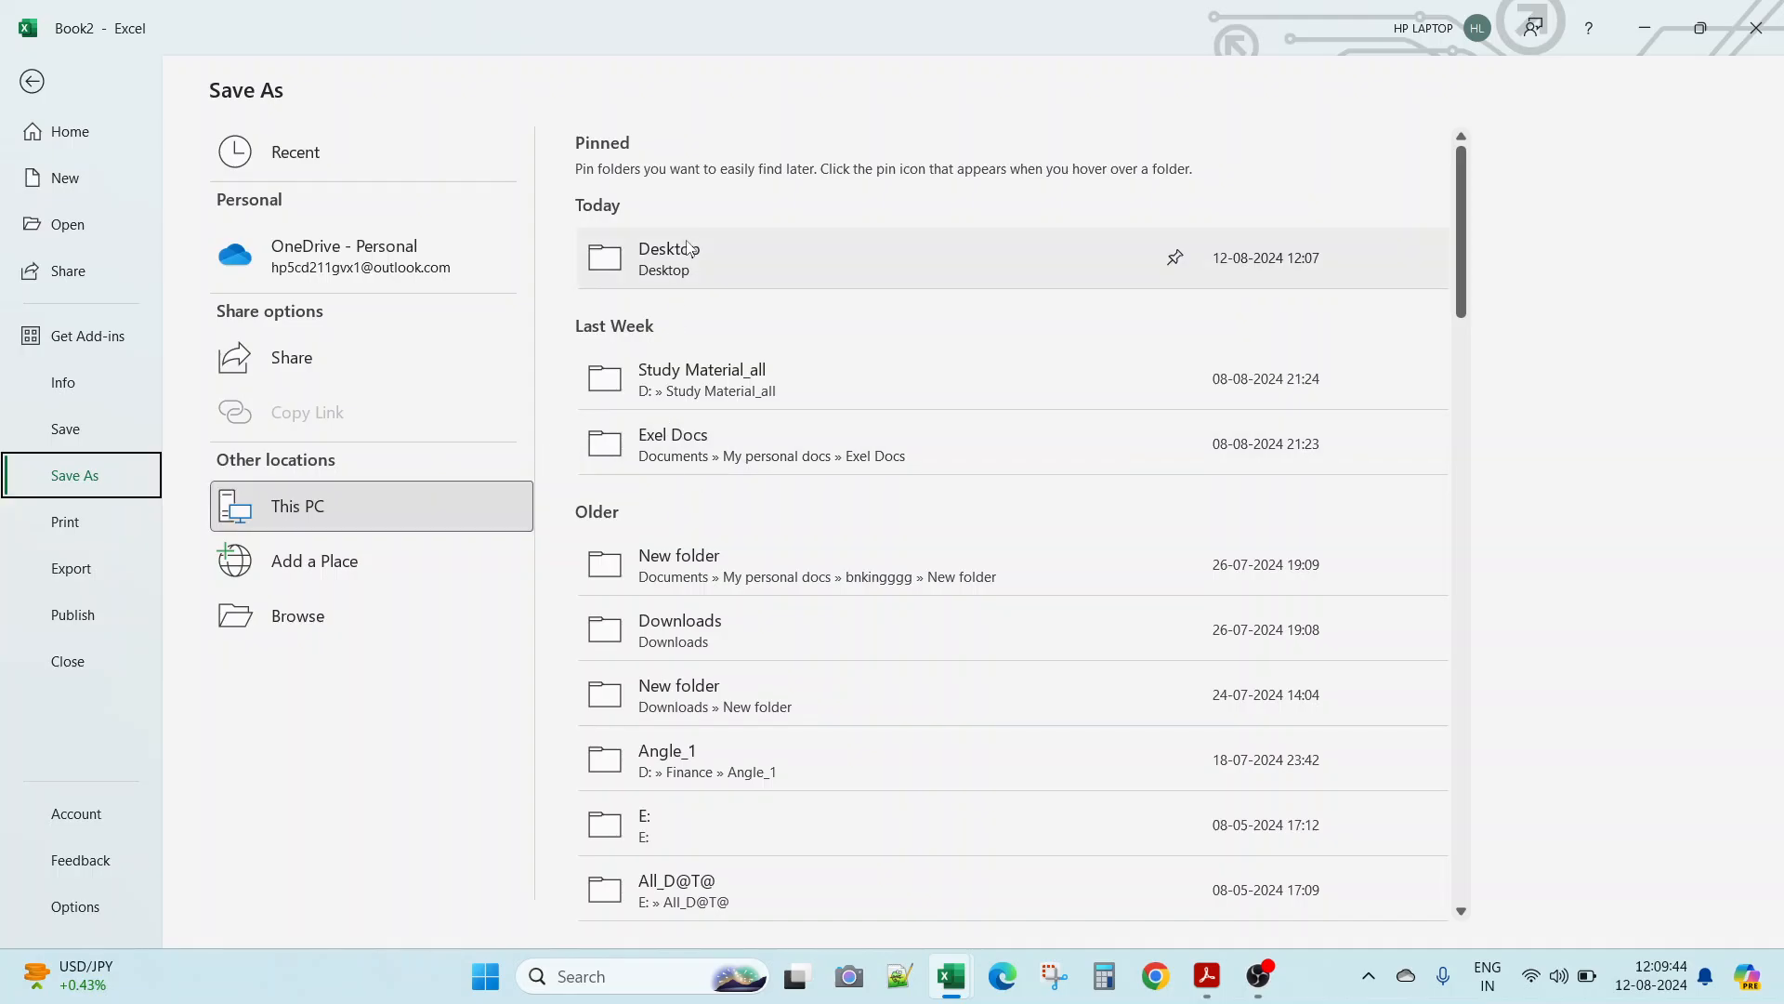
click(686, 243)
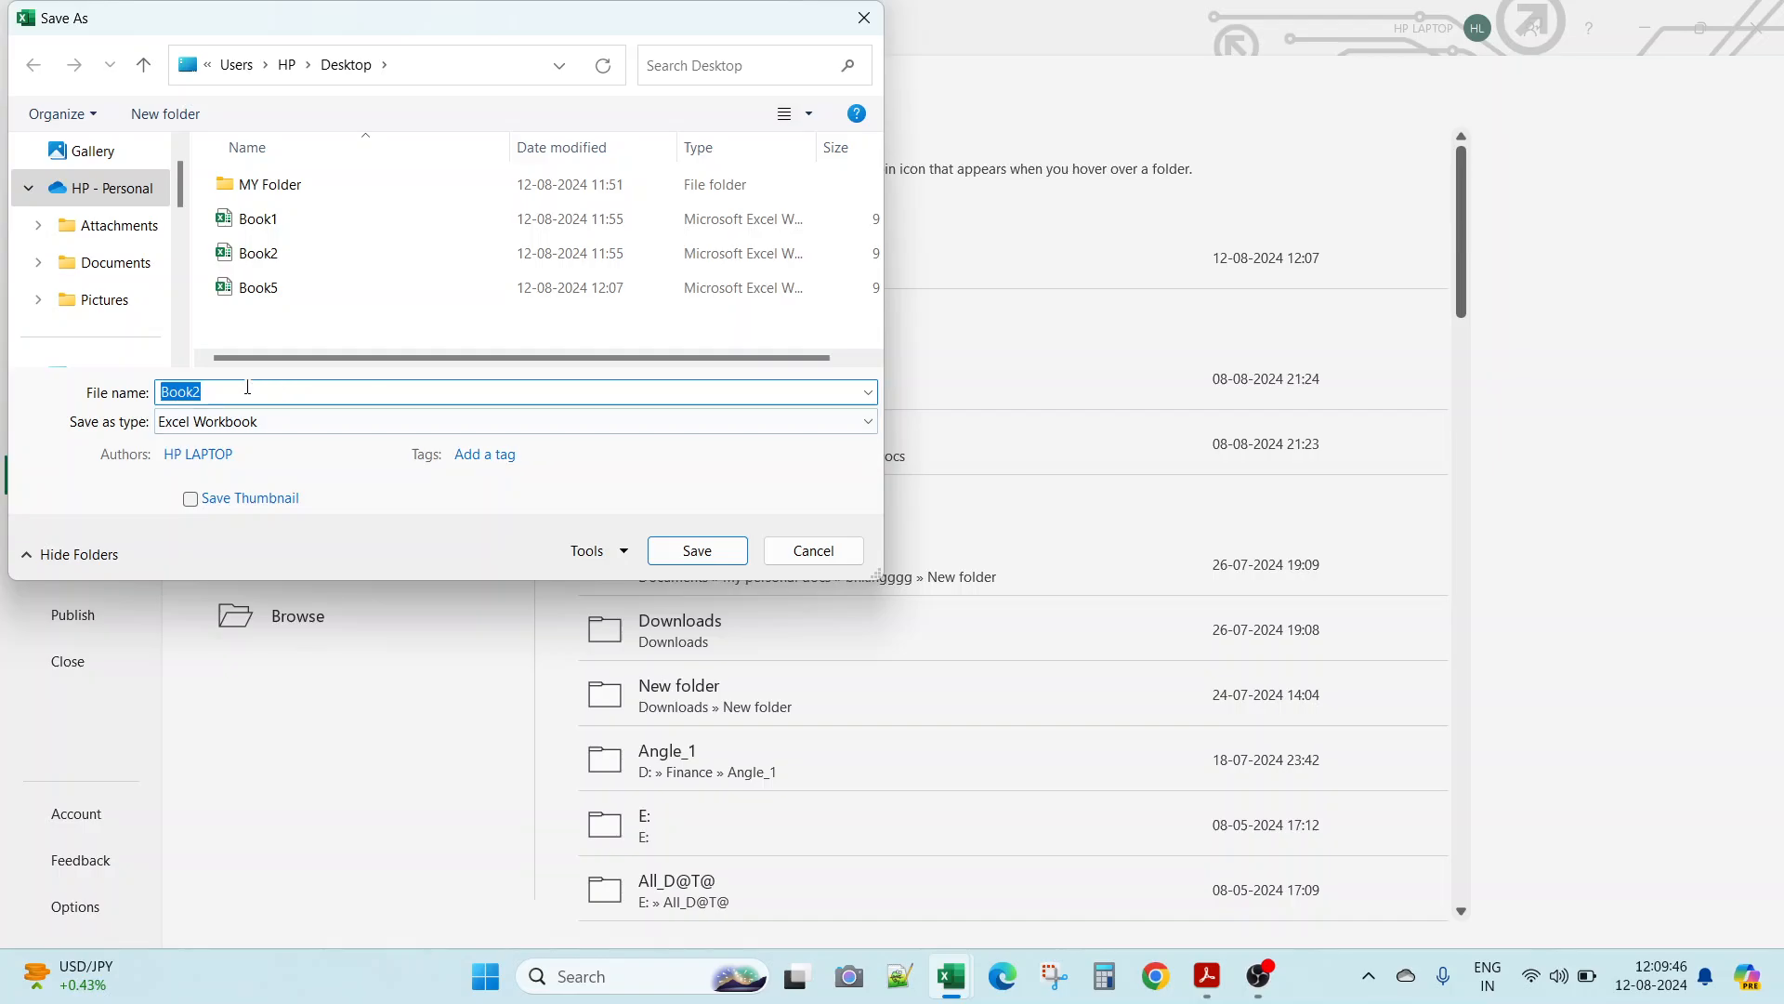
click(247, 388)
key(BackSpace)
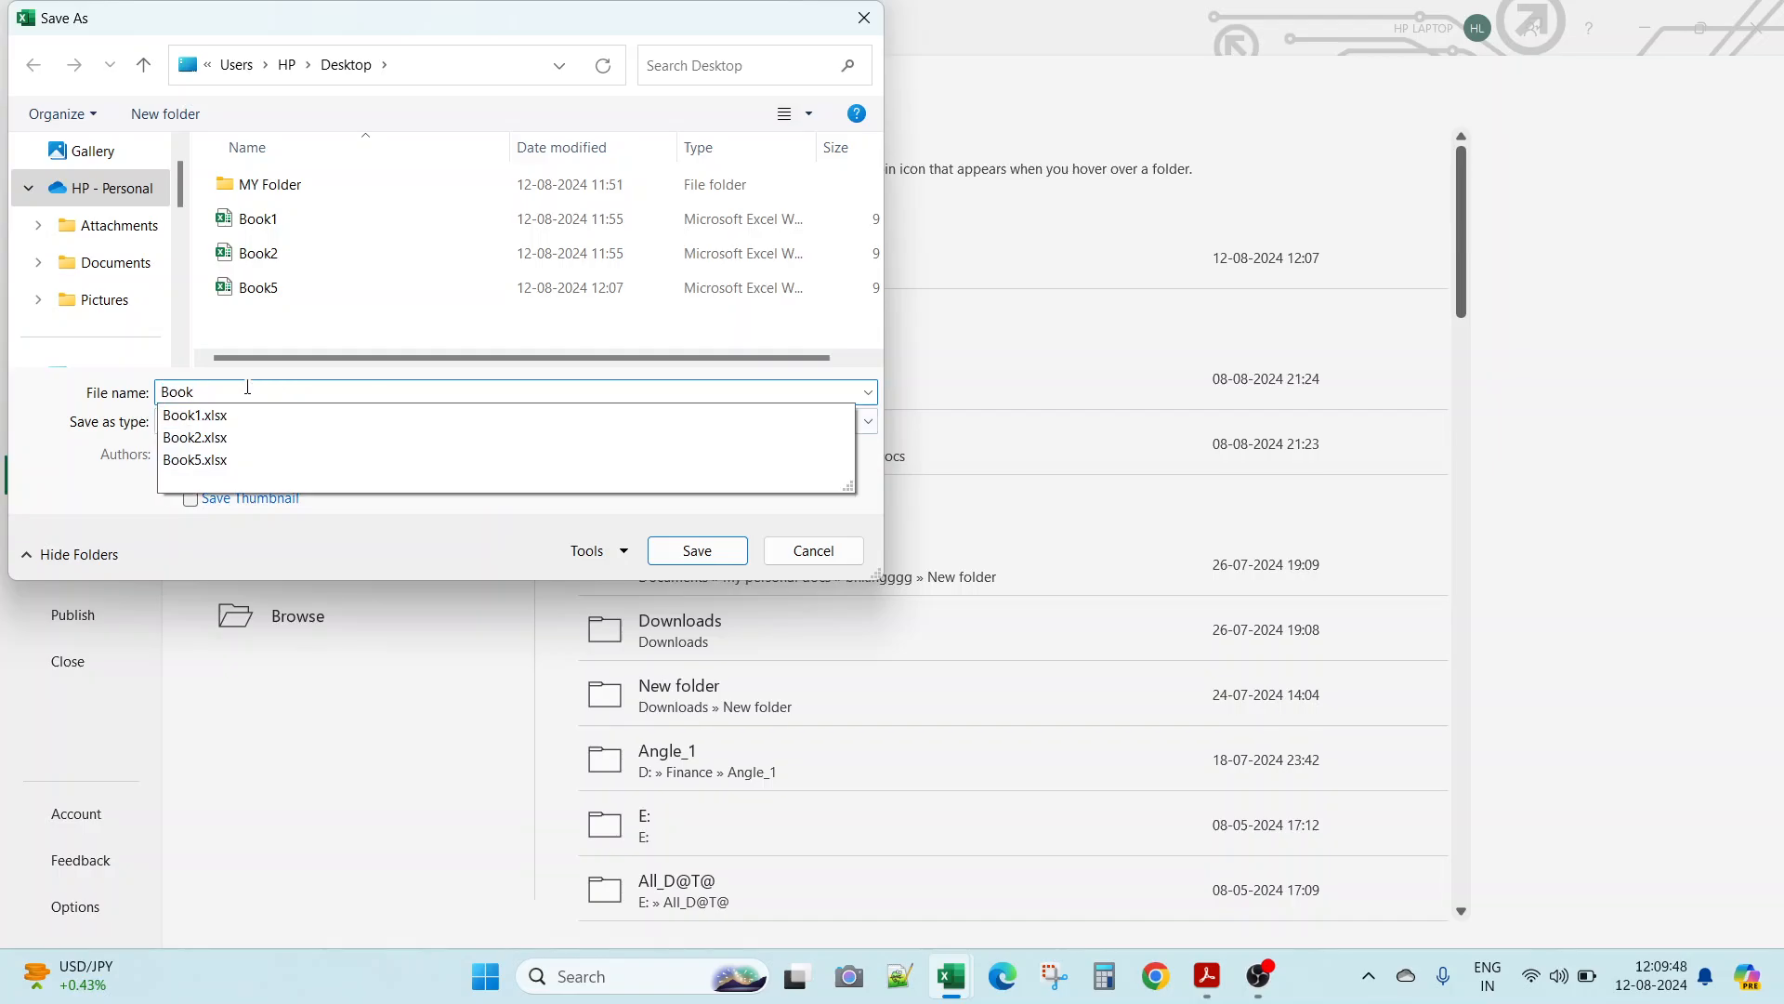
text(6)
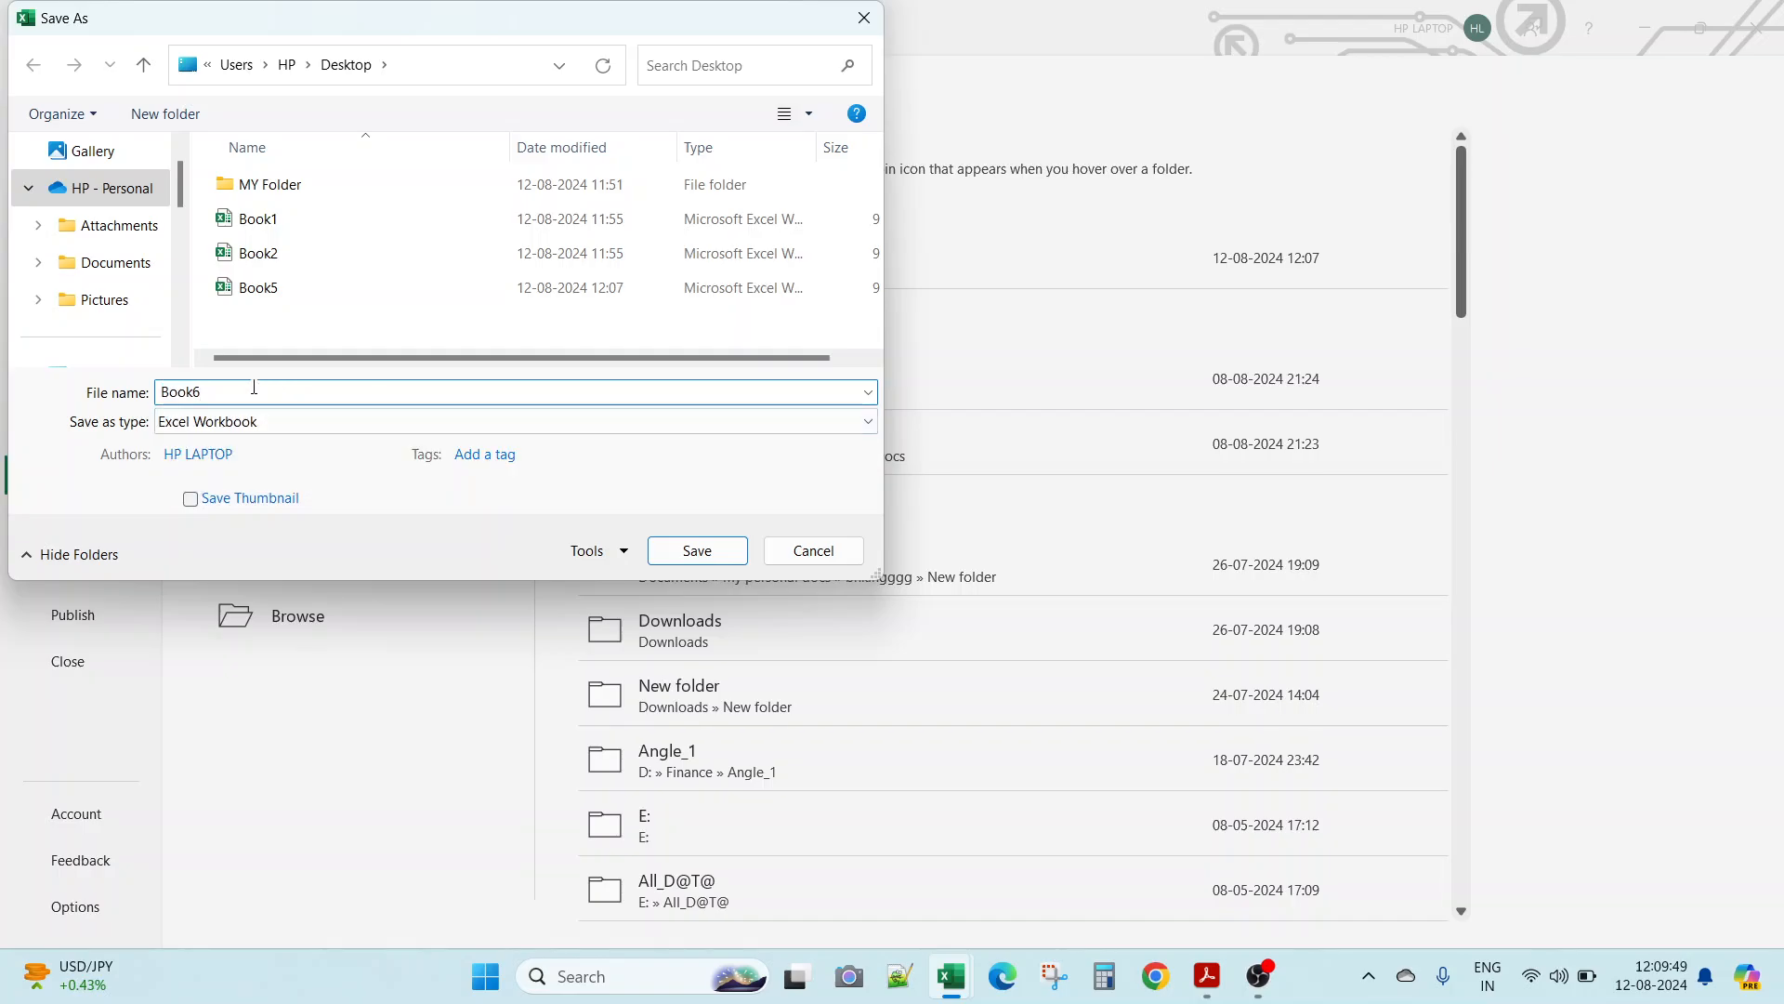
click(699, 551)
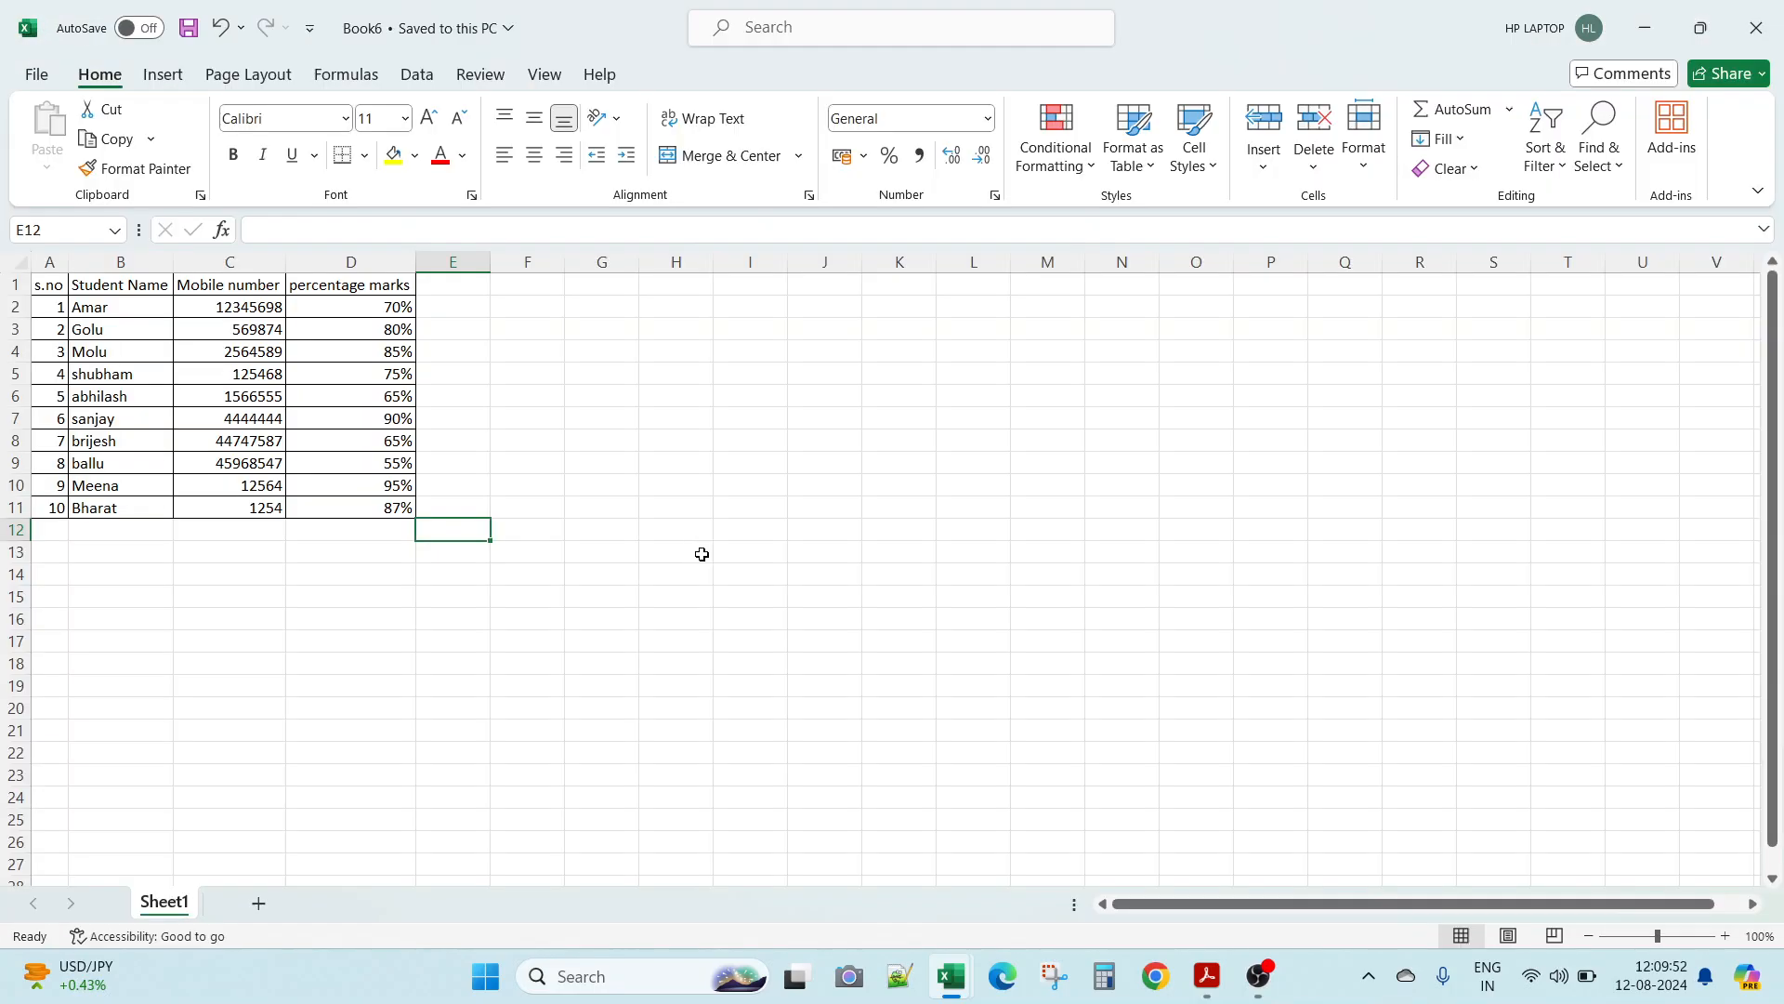
click(1757, 28)
click(799, 539)
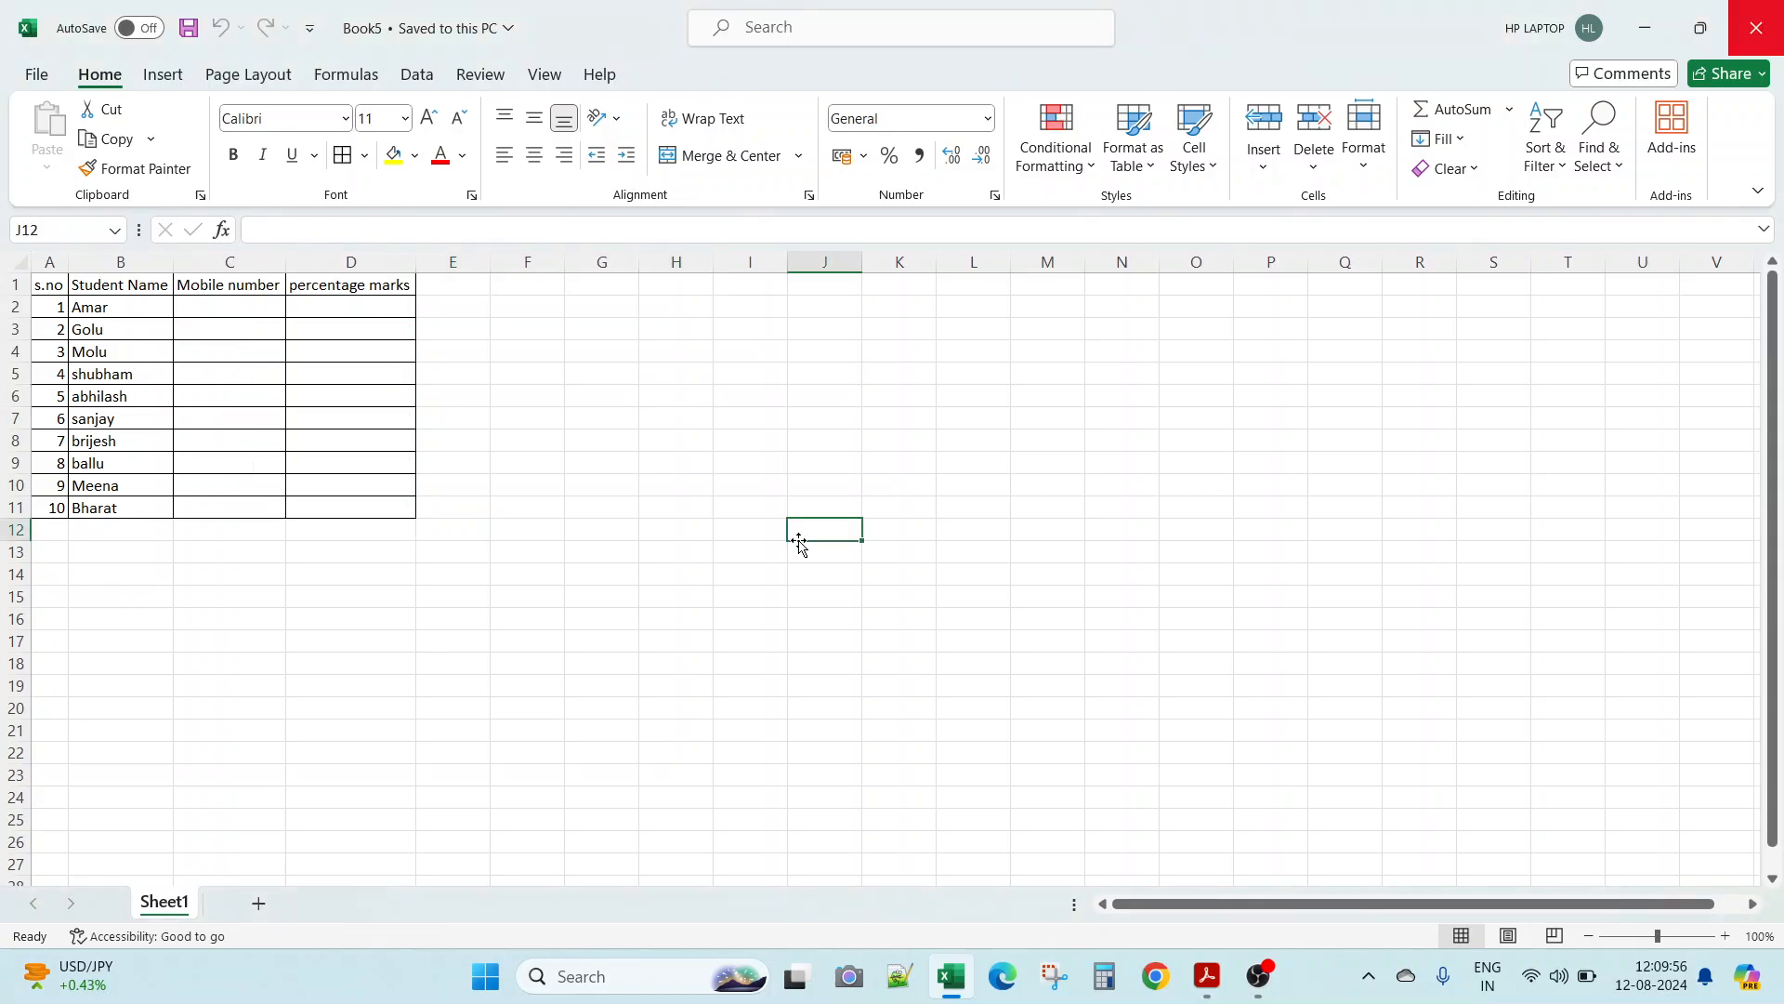
click(204, 354)
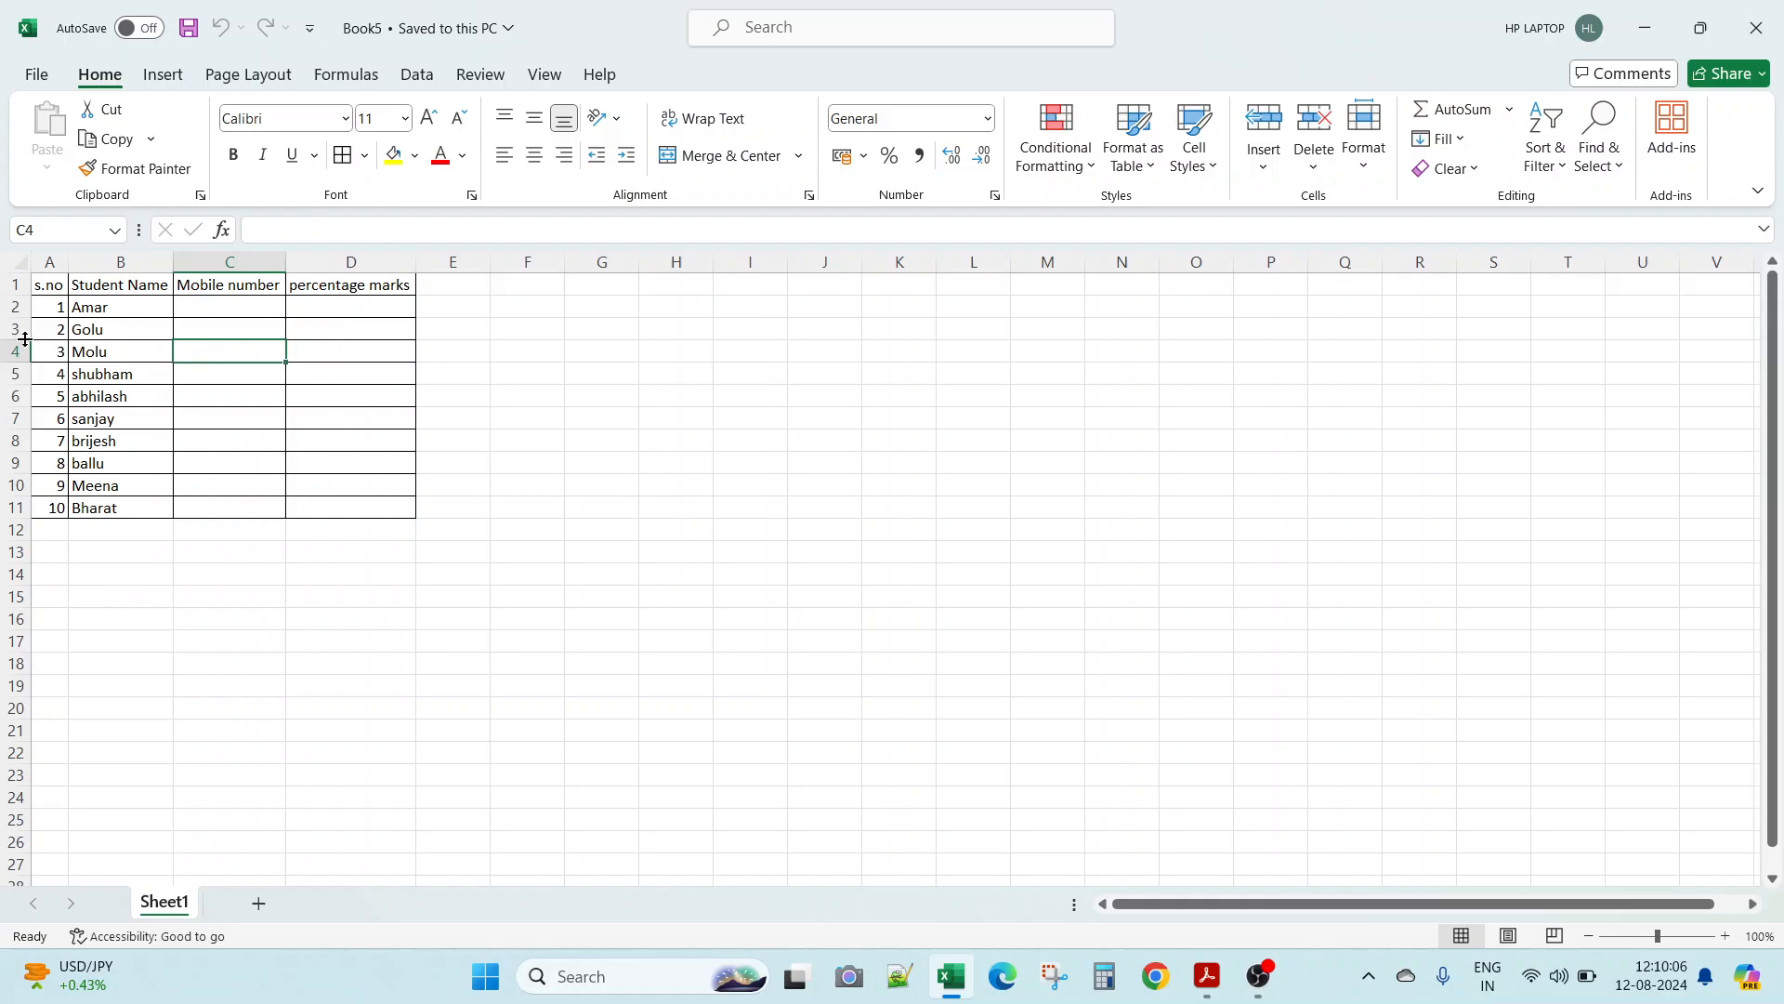
drag(131, 307, 123, 512)
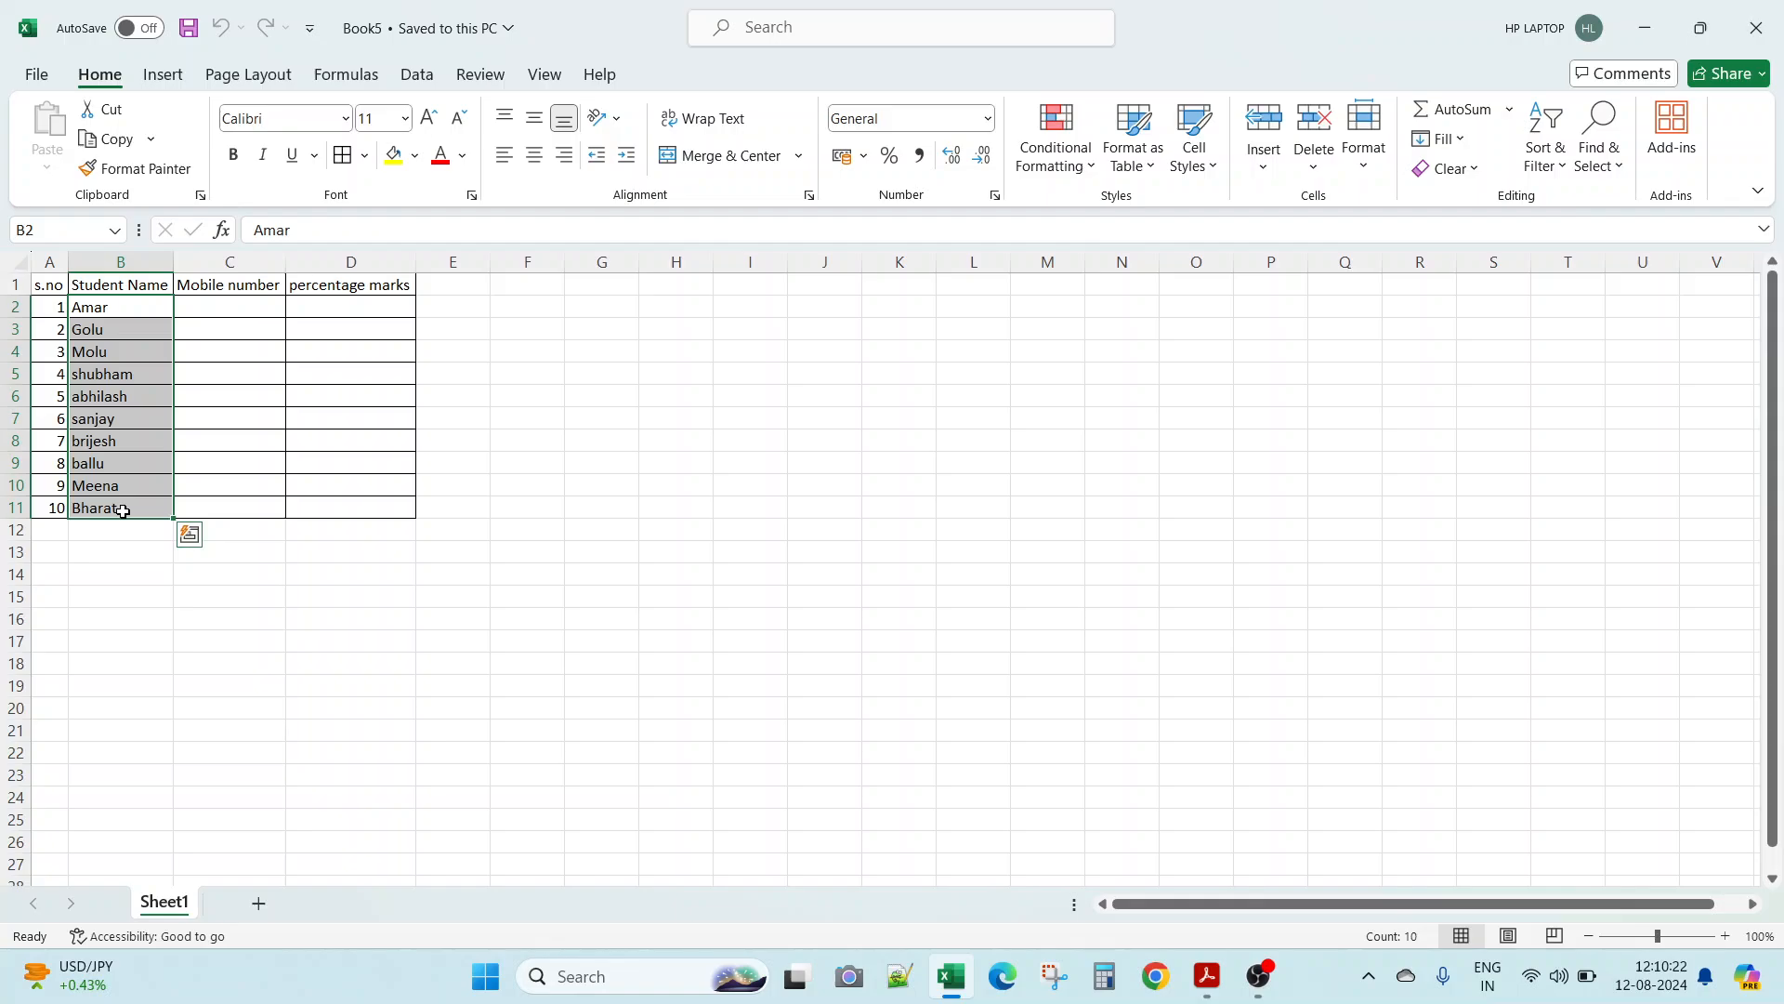
click(89, 305)
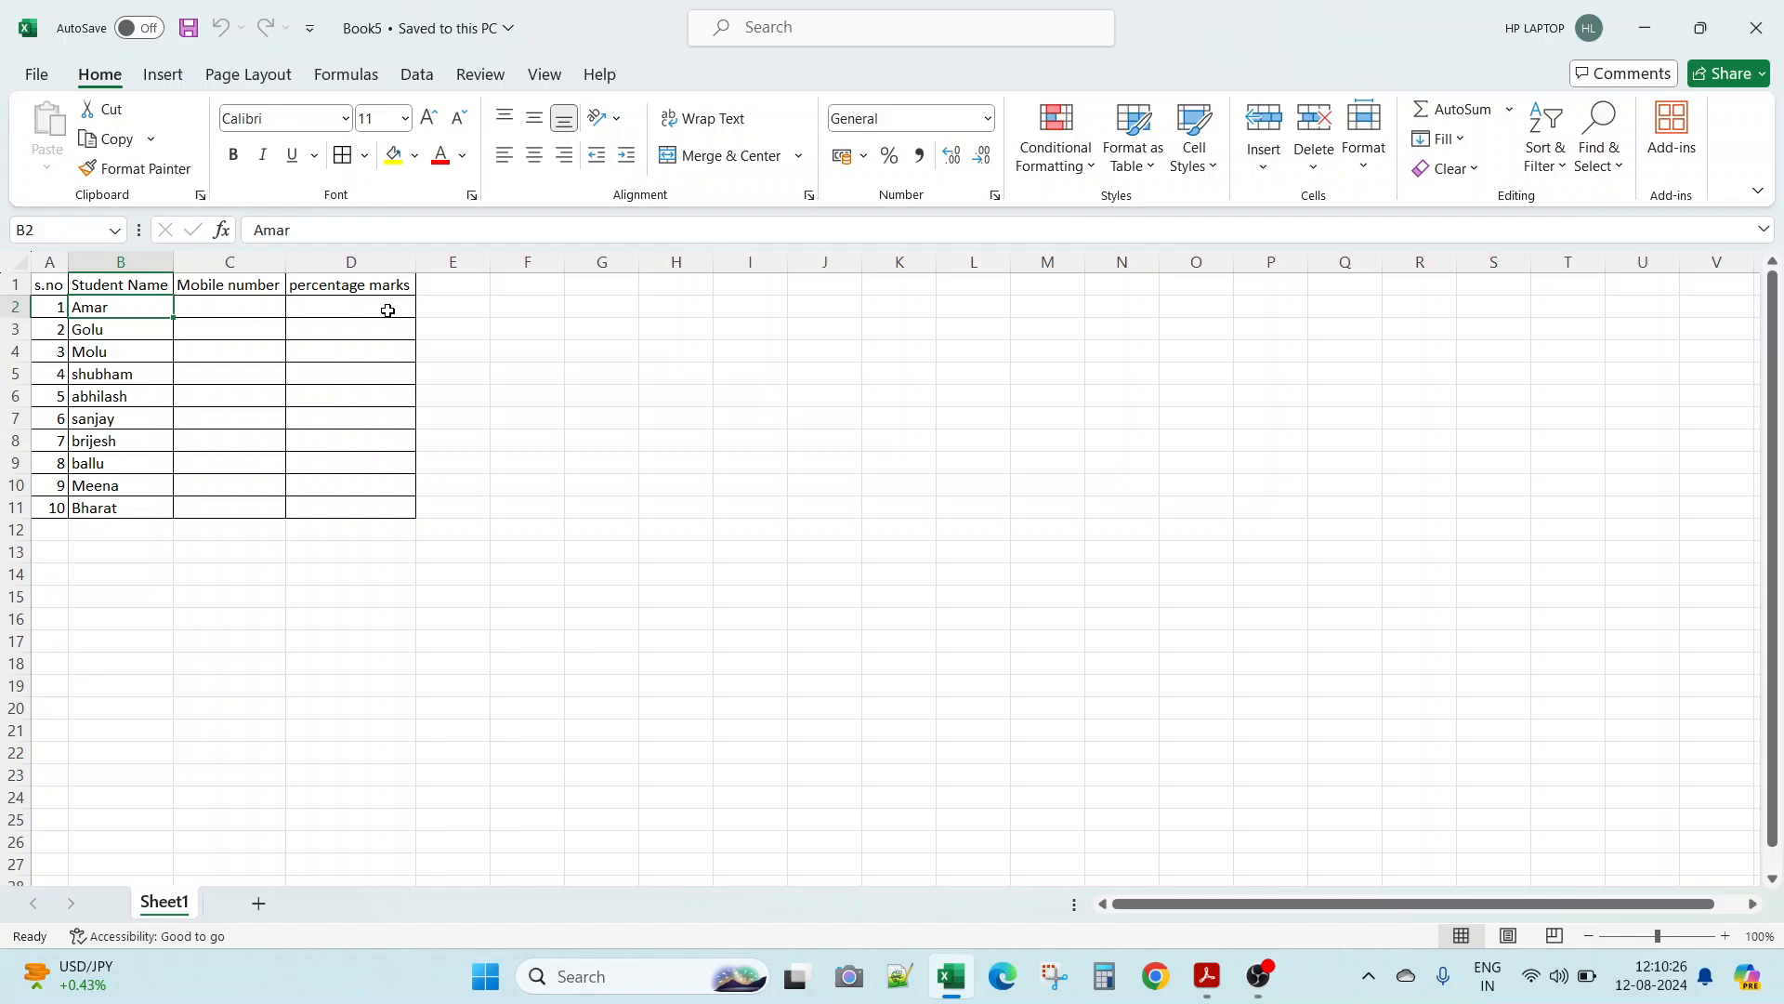
key(alt+Tab)
key(alt+Tab)
key(alt+Tab)
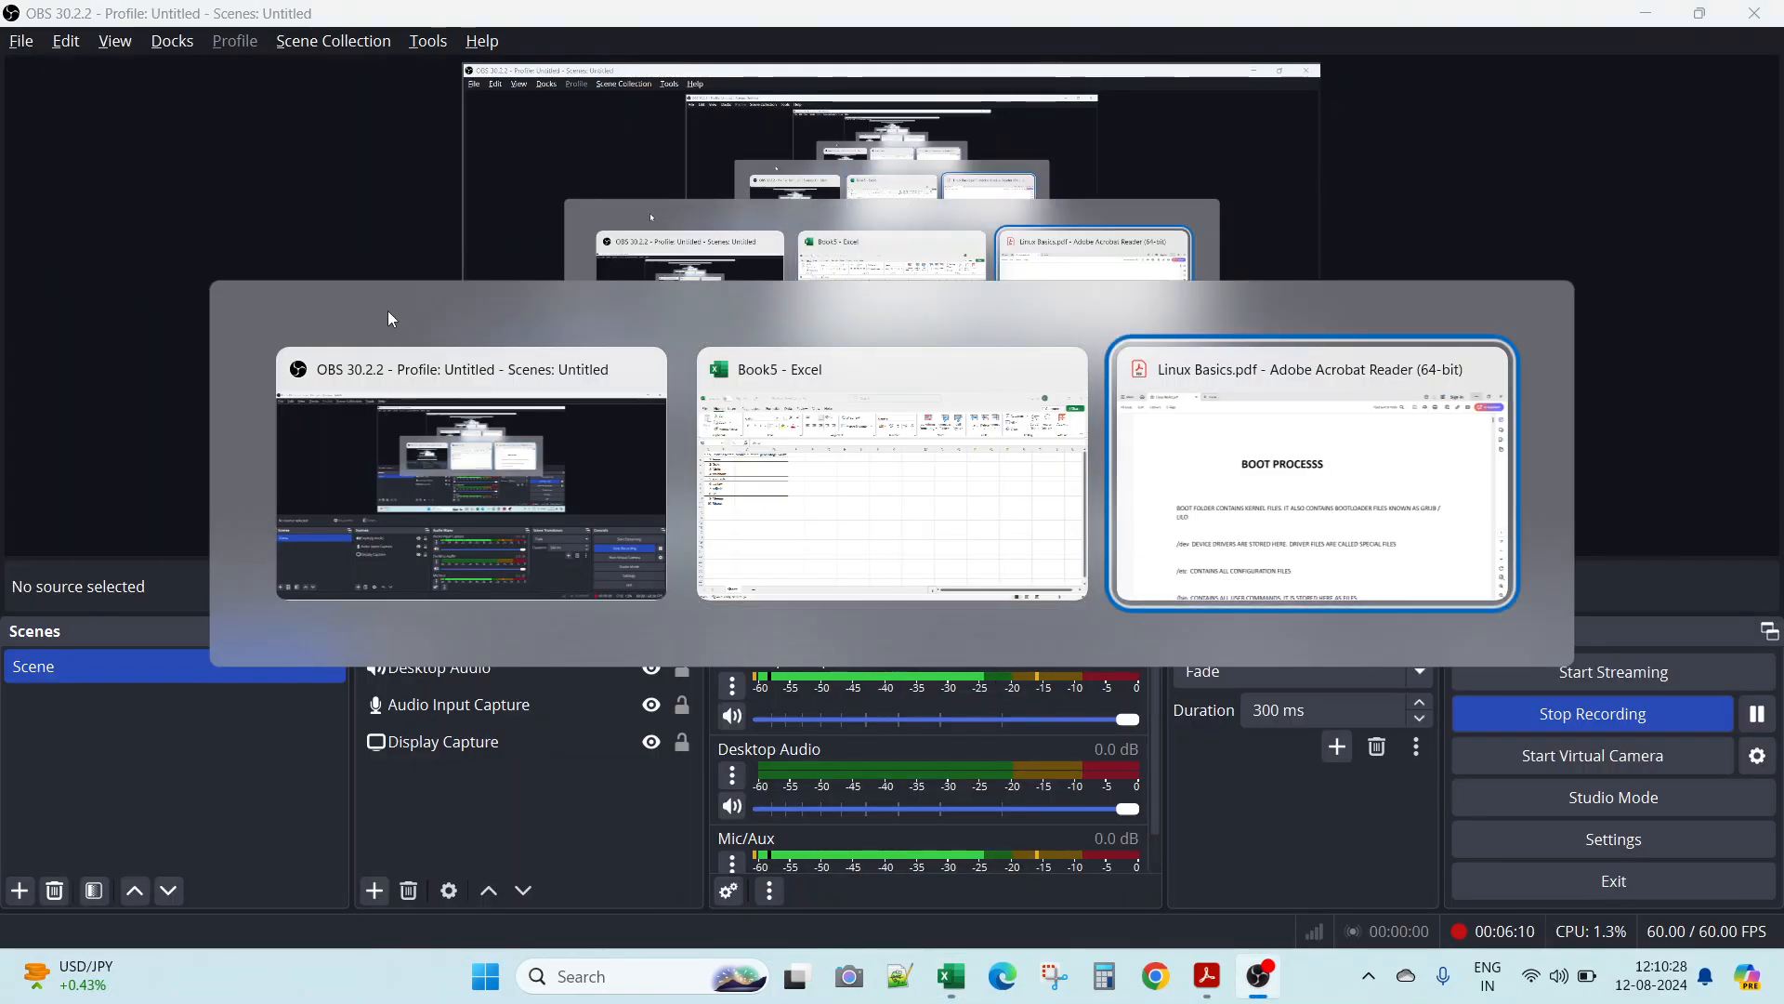
key(alt+shift+Tab)
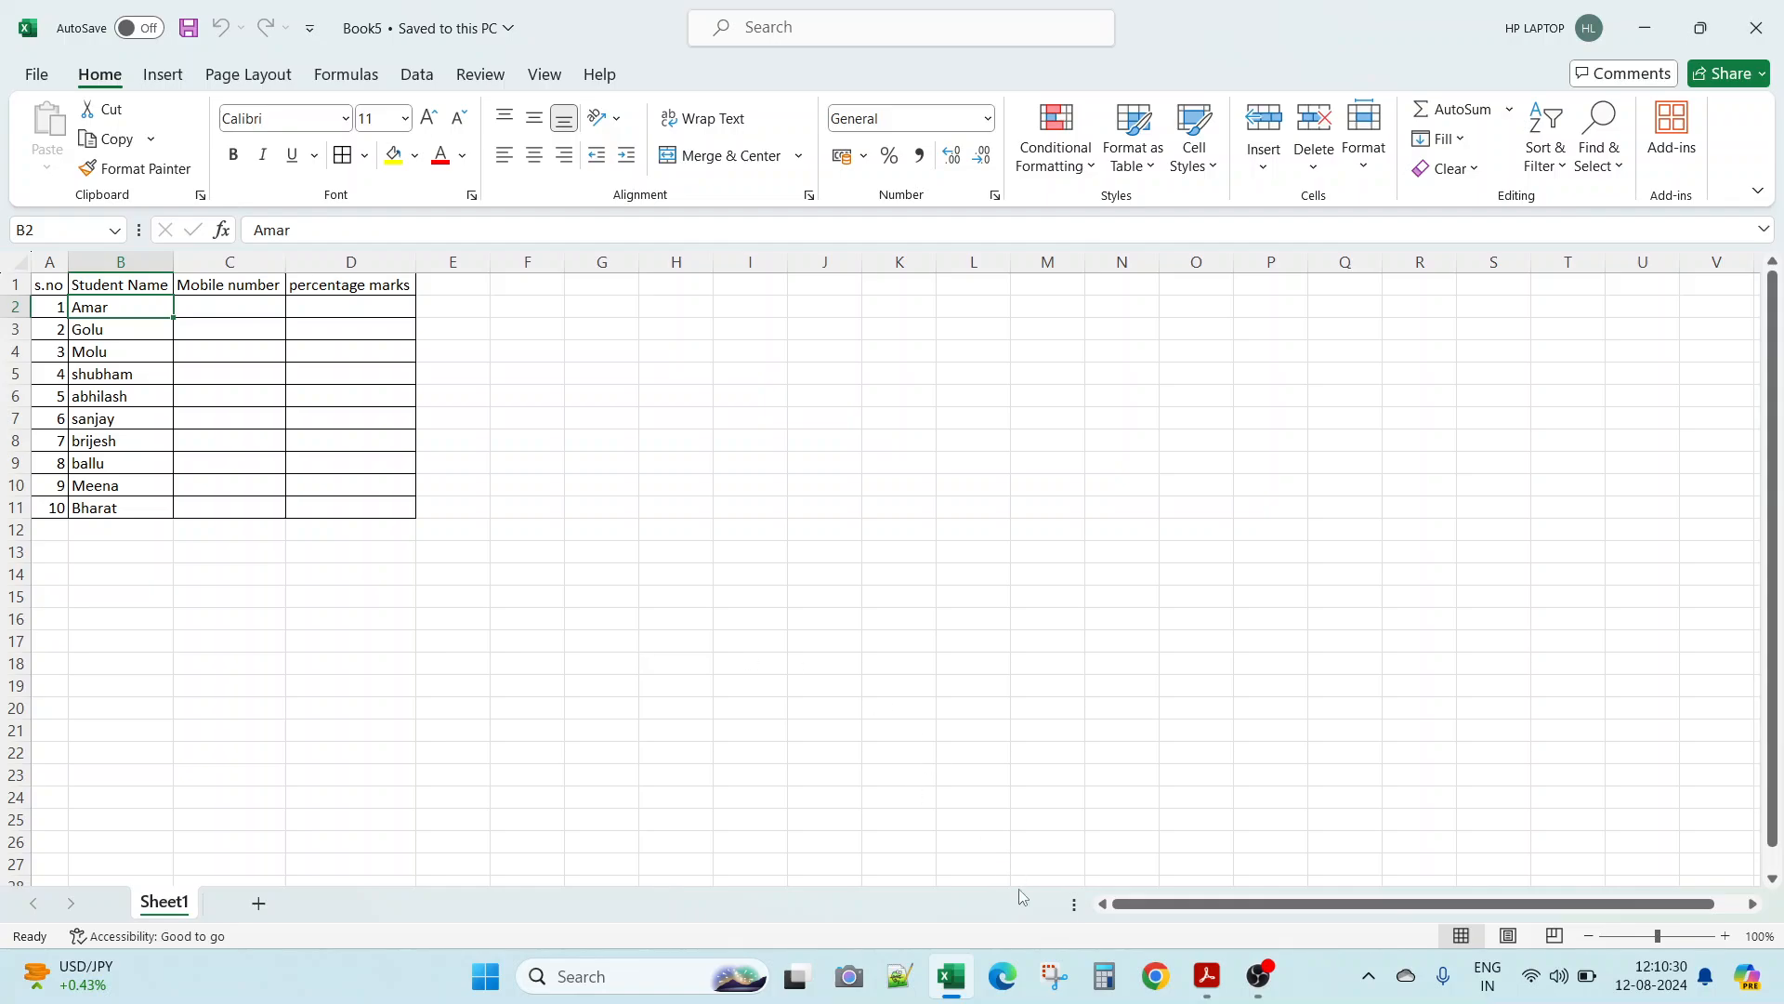
Step: Reopen Book6 from the recent workbooks alongside Book5 and view its completed student table
right_click(964, 978)
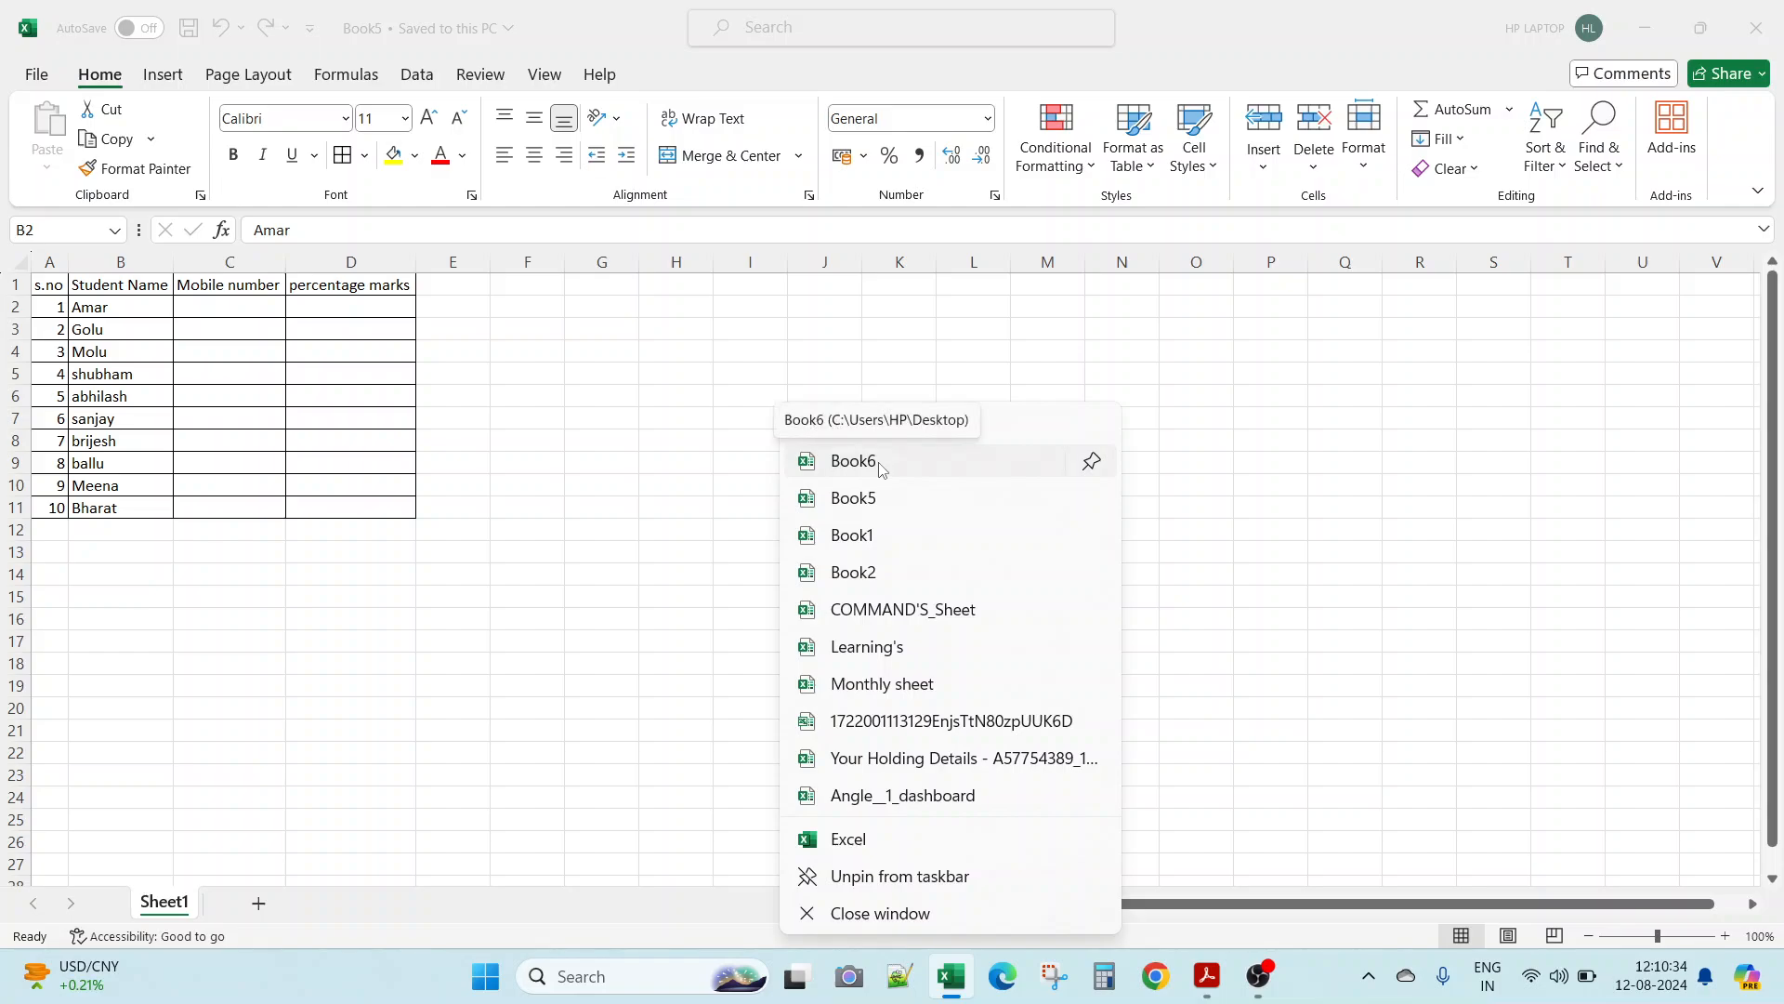
key(Escape)
click(741, 416)
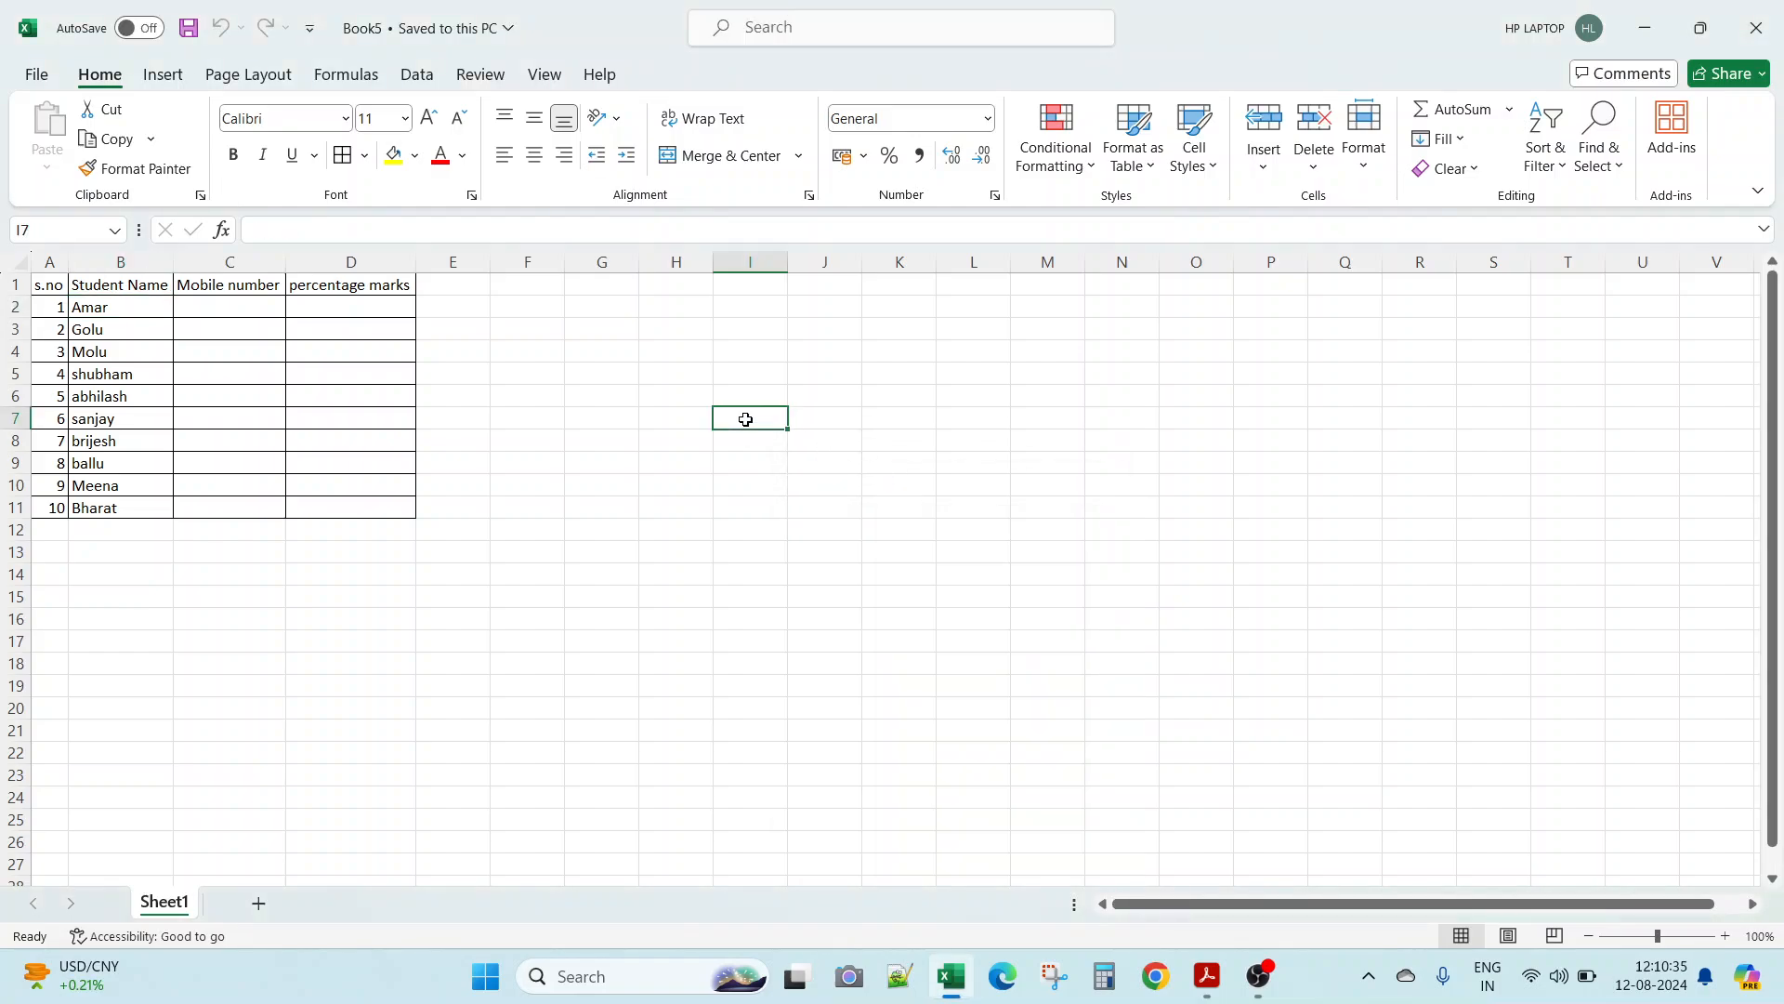
click(657, 327)
key(alt+Tab)
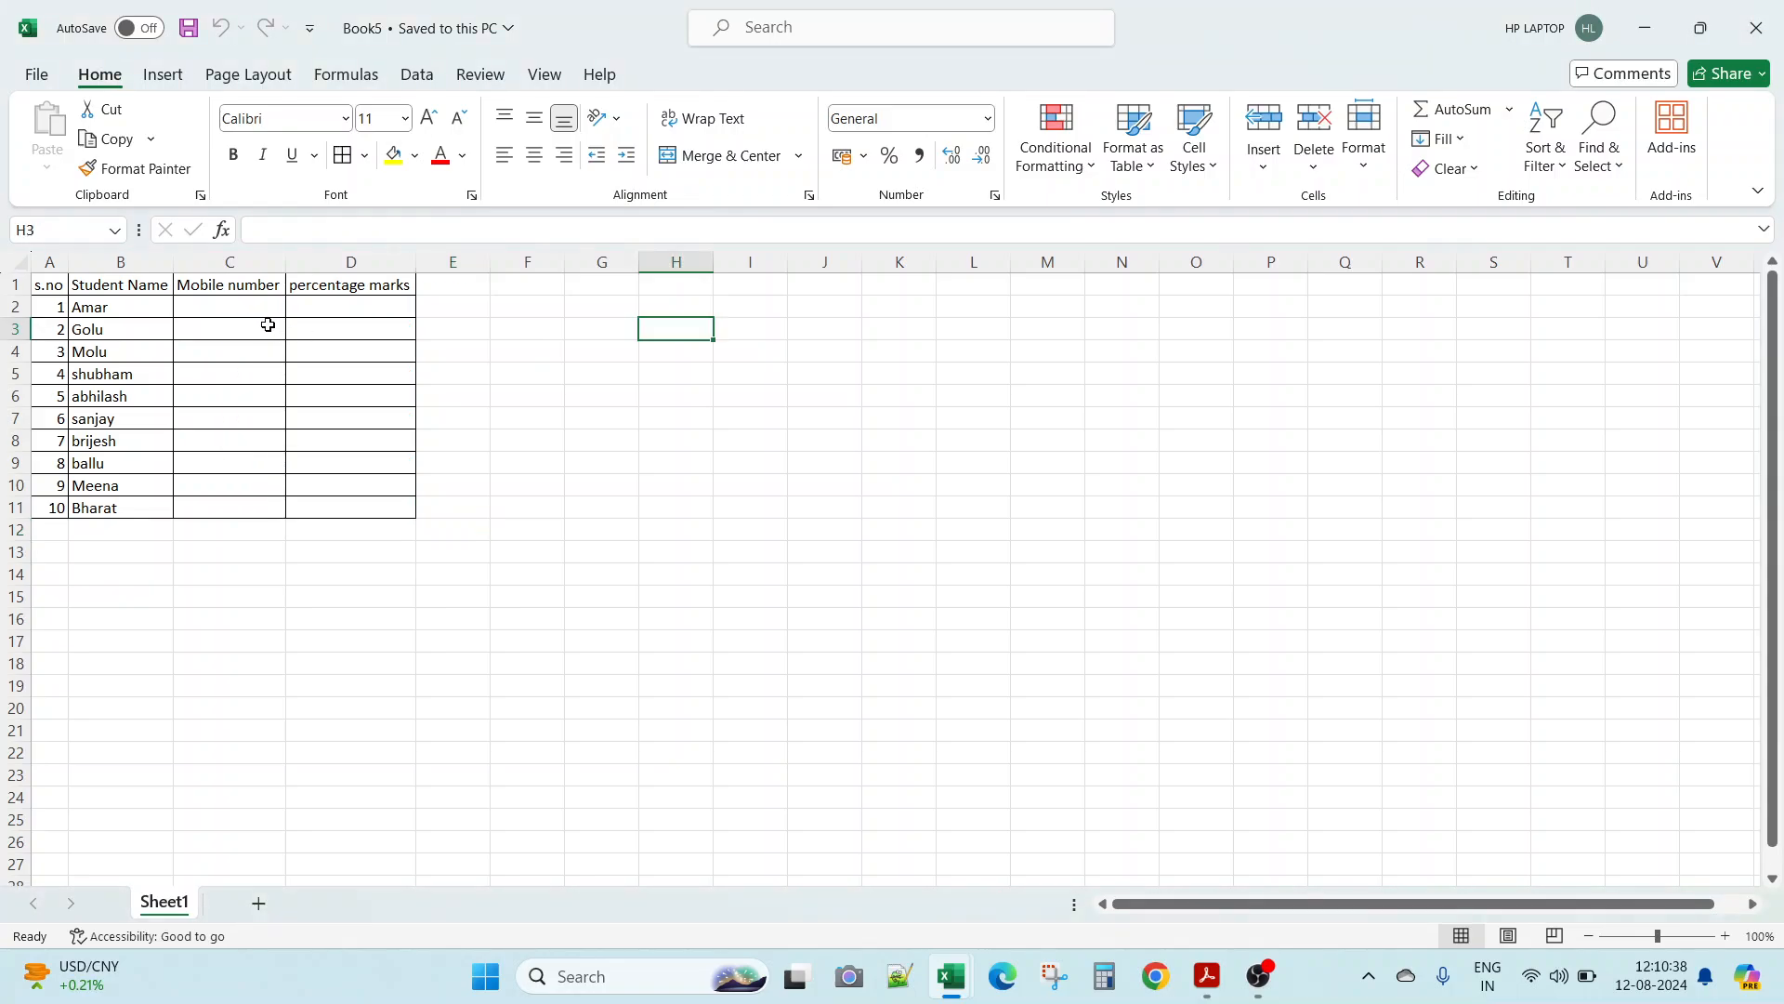
click(109, 309)
key(alt+Tab)
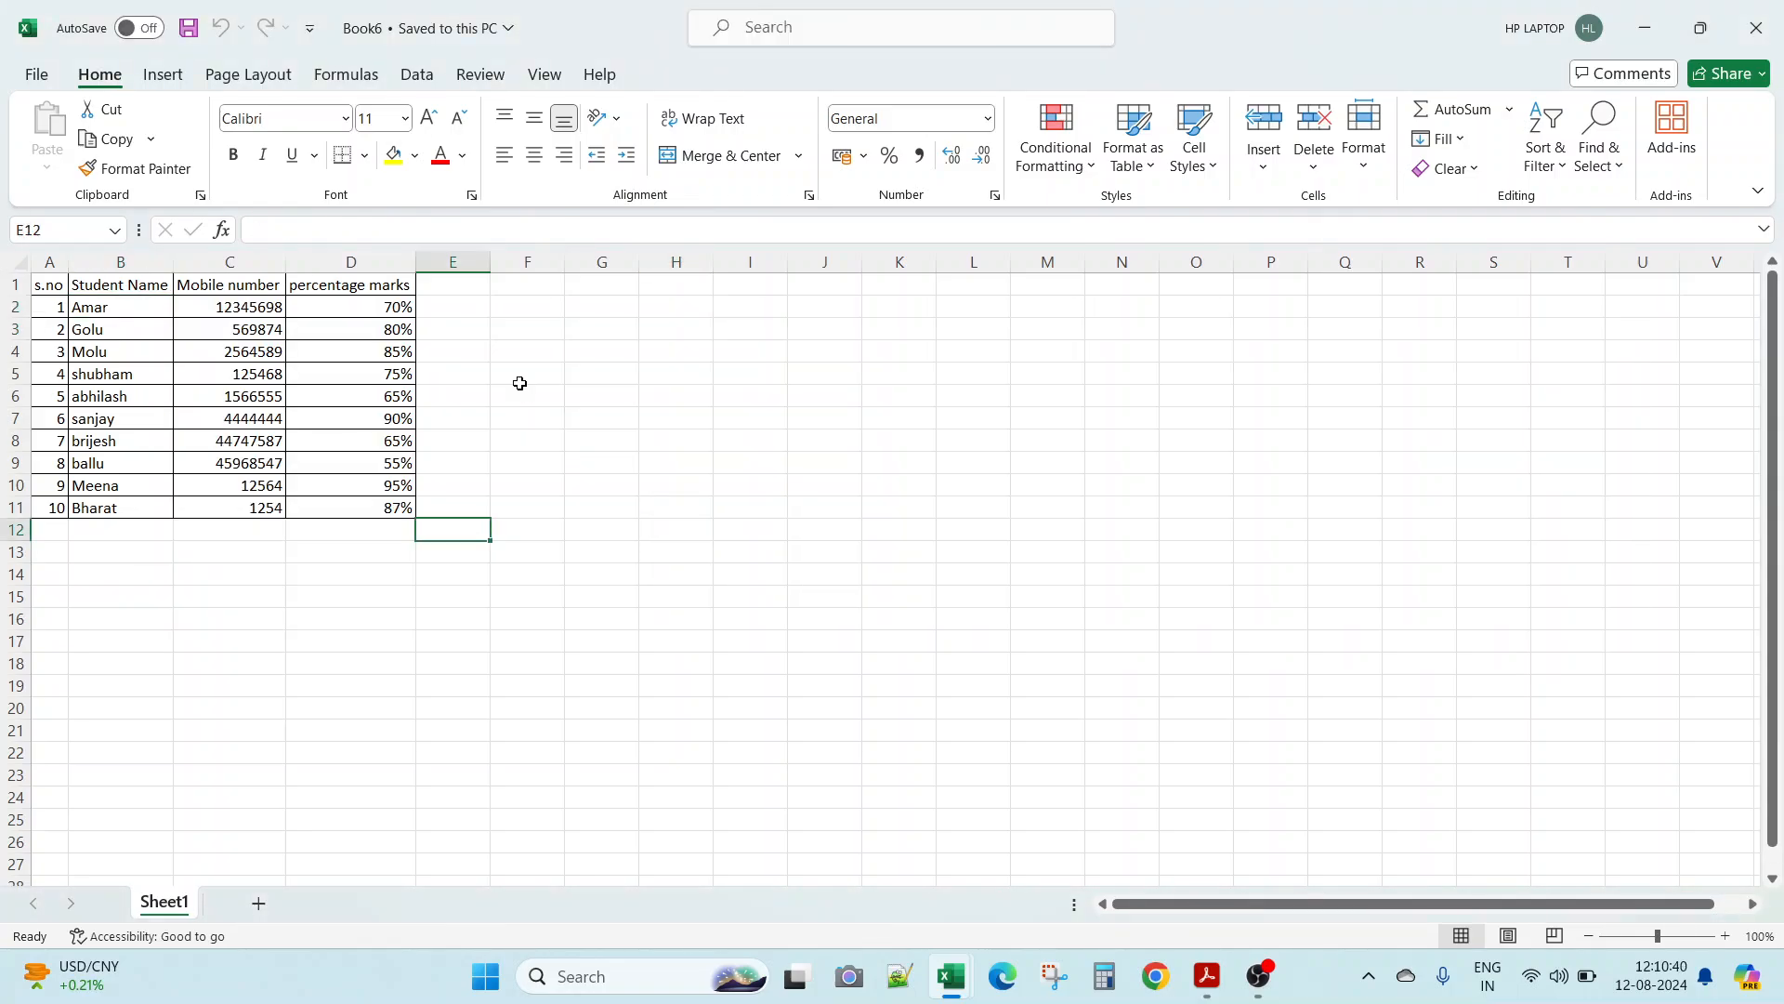
Step: Return to Book5 and enter 70% as the first student's marks in cell D2
key(alt+Tab)
click(384, 309)
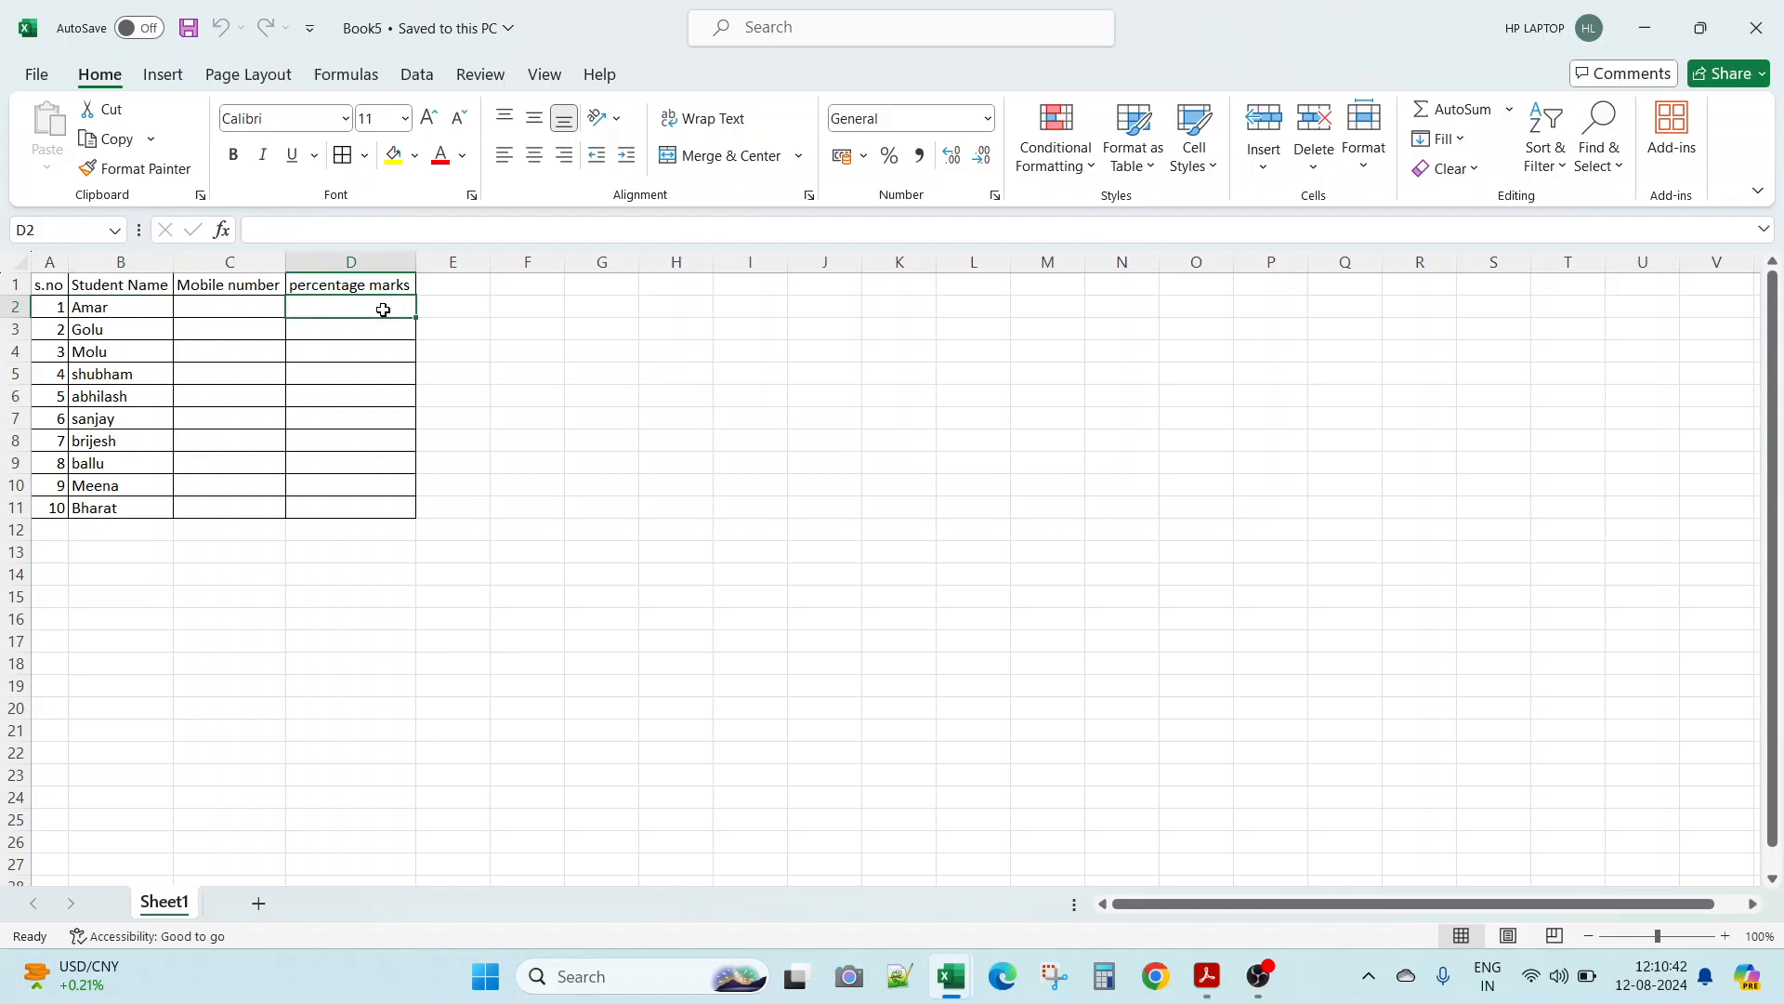
text(70)
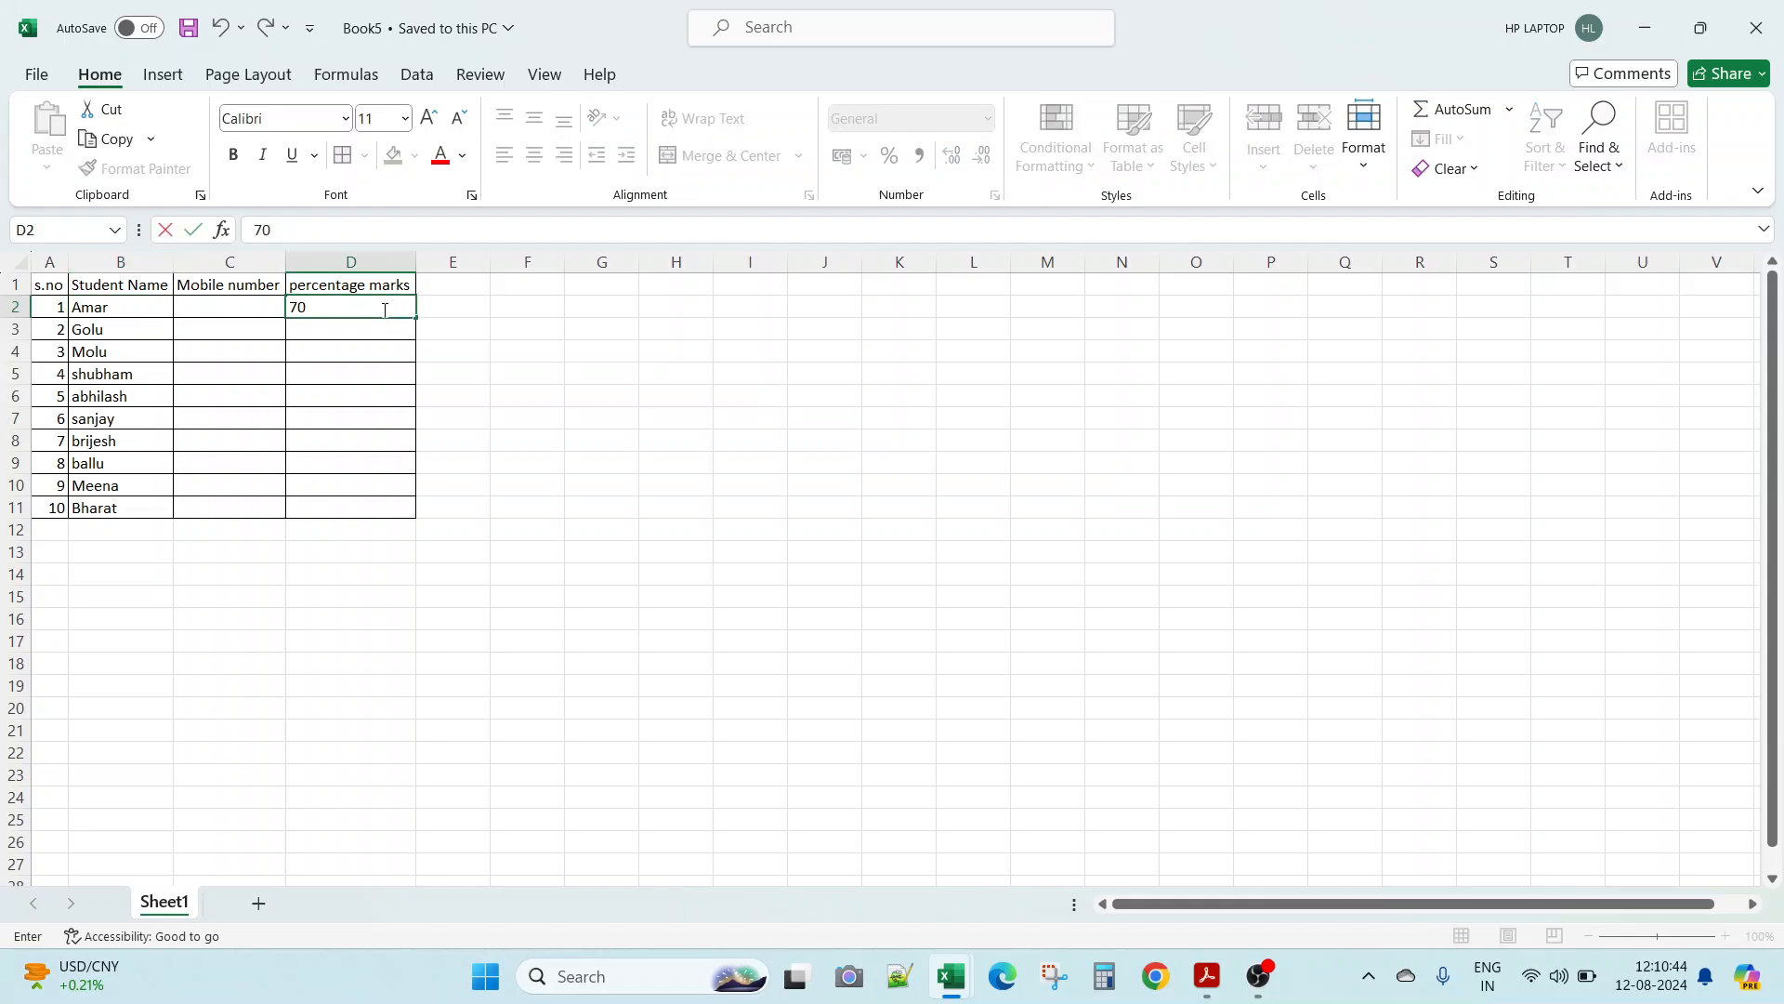
text(%)
key(Return)
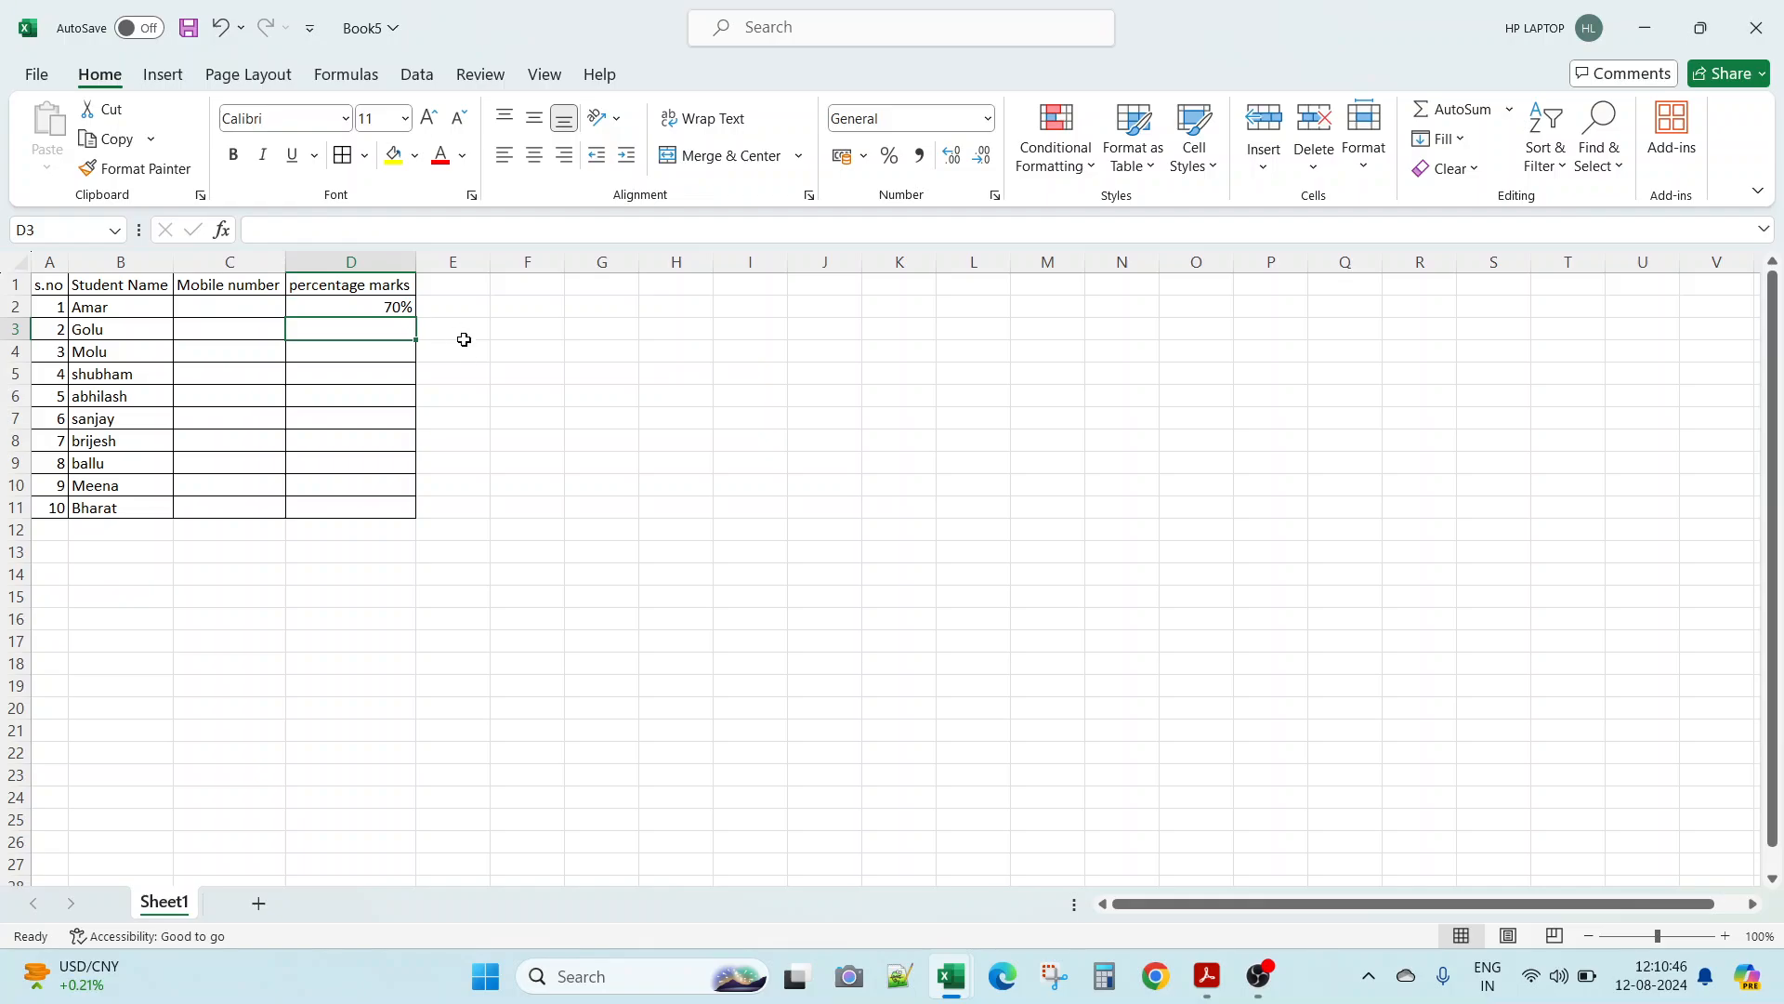
Step: Clear the contents of cells D2 to D11 and bring column D back to its narrower width
drag(395, 302, 382, 503)
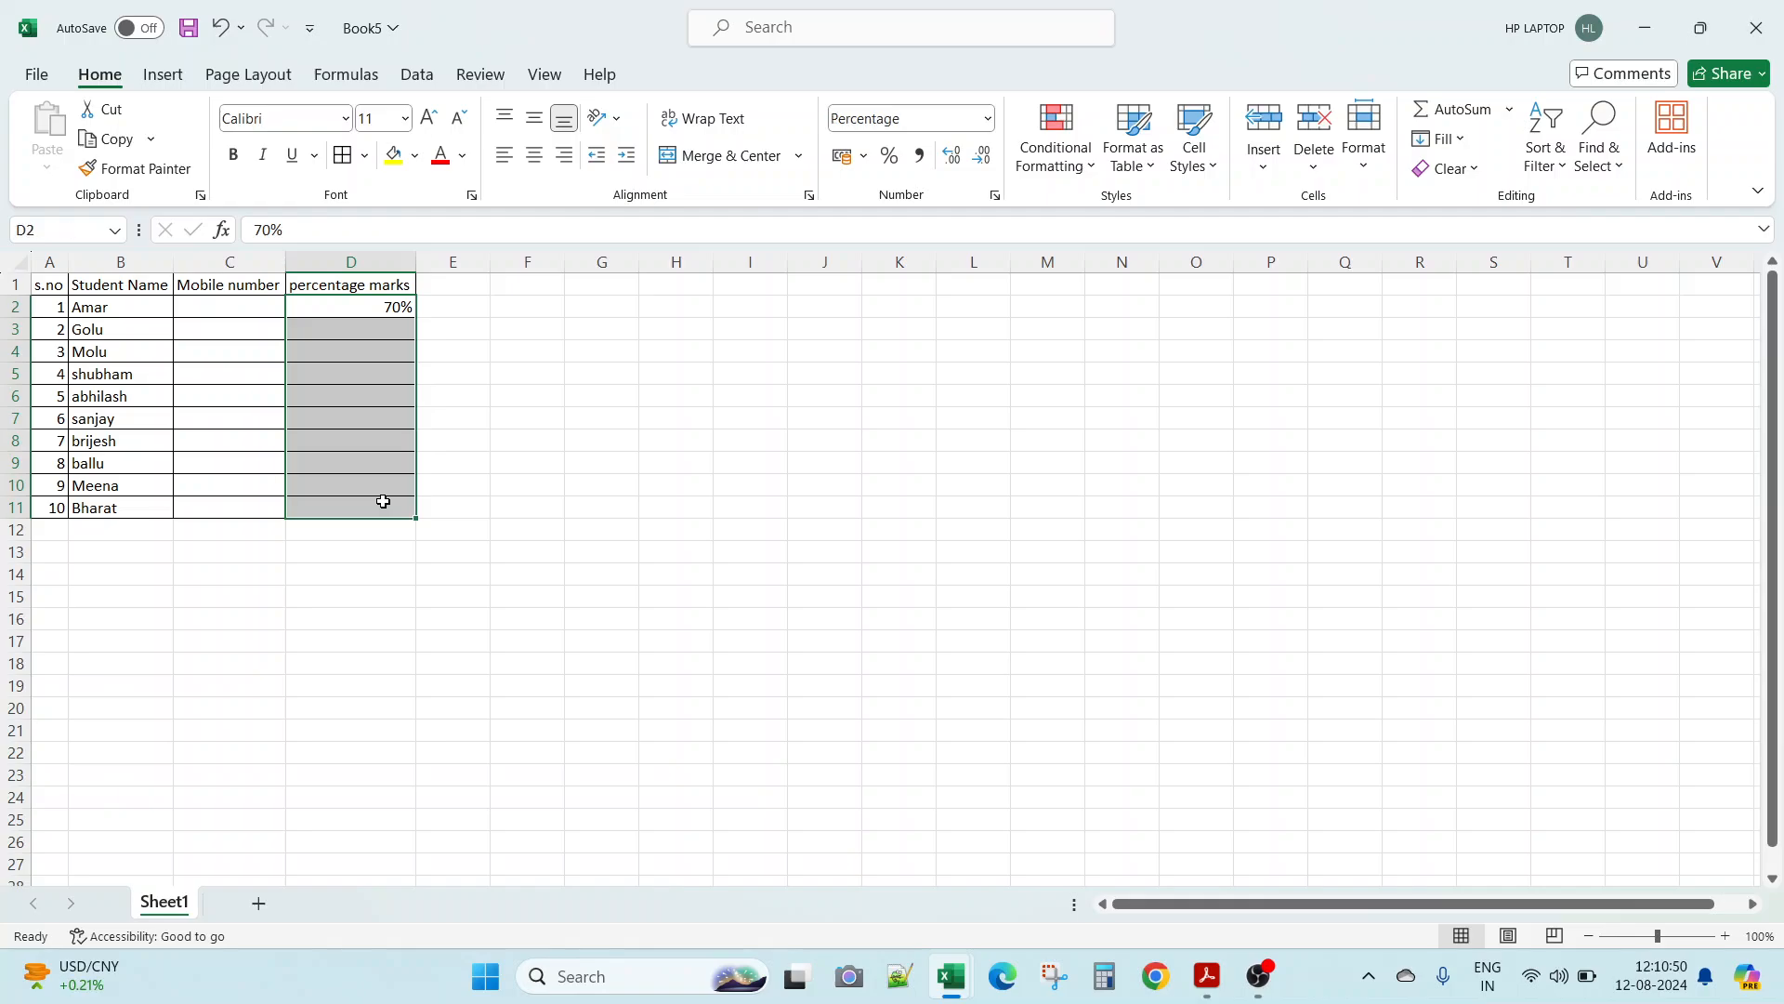
drag(420, 267, 367, 504)
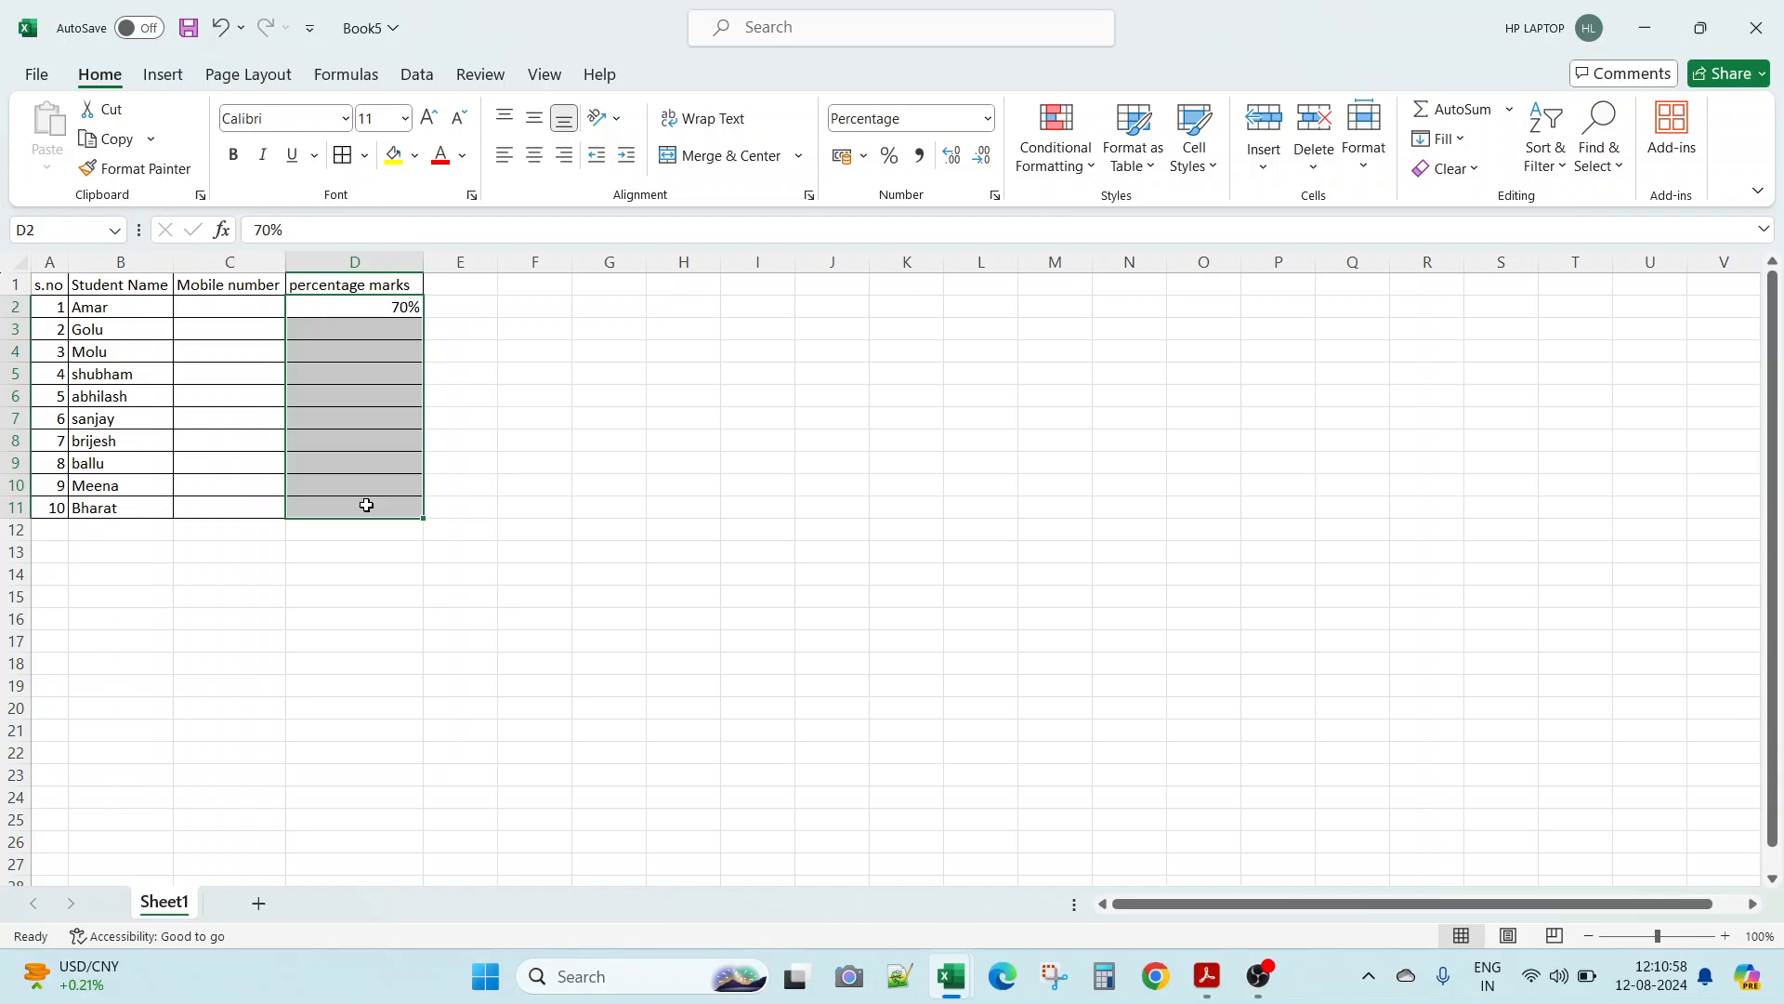
key(Delete)
click(474, 459)
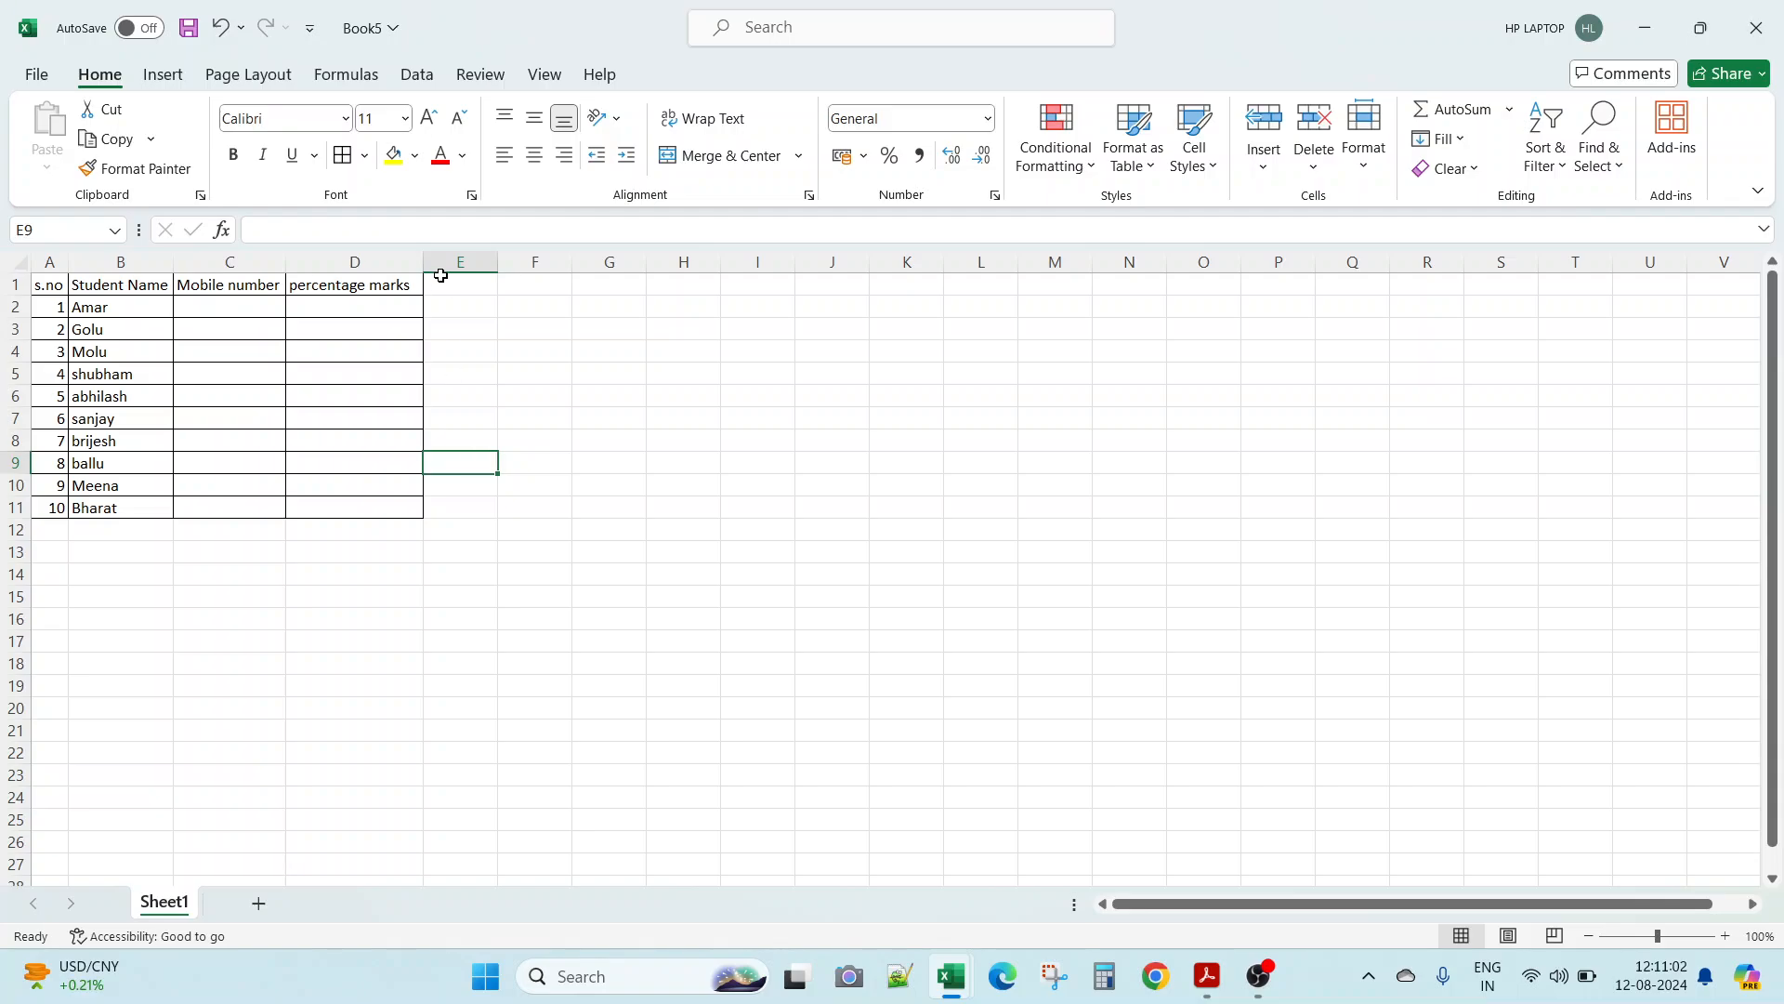
drag(426, 258, 419, 259)
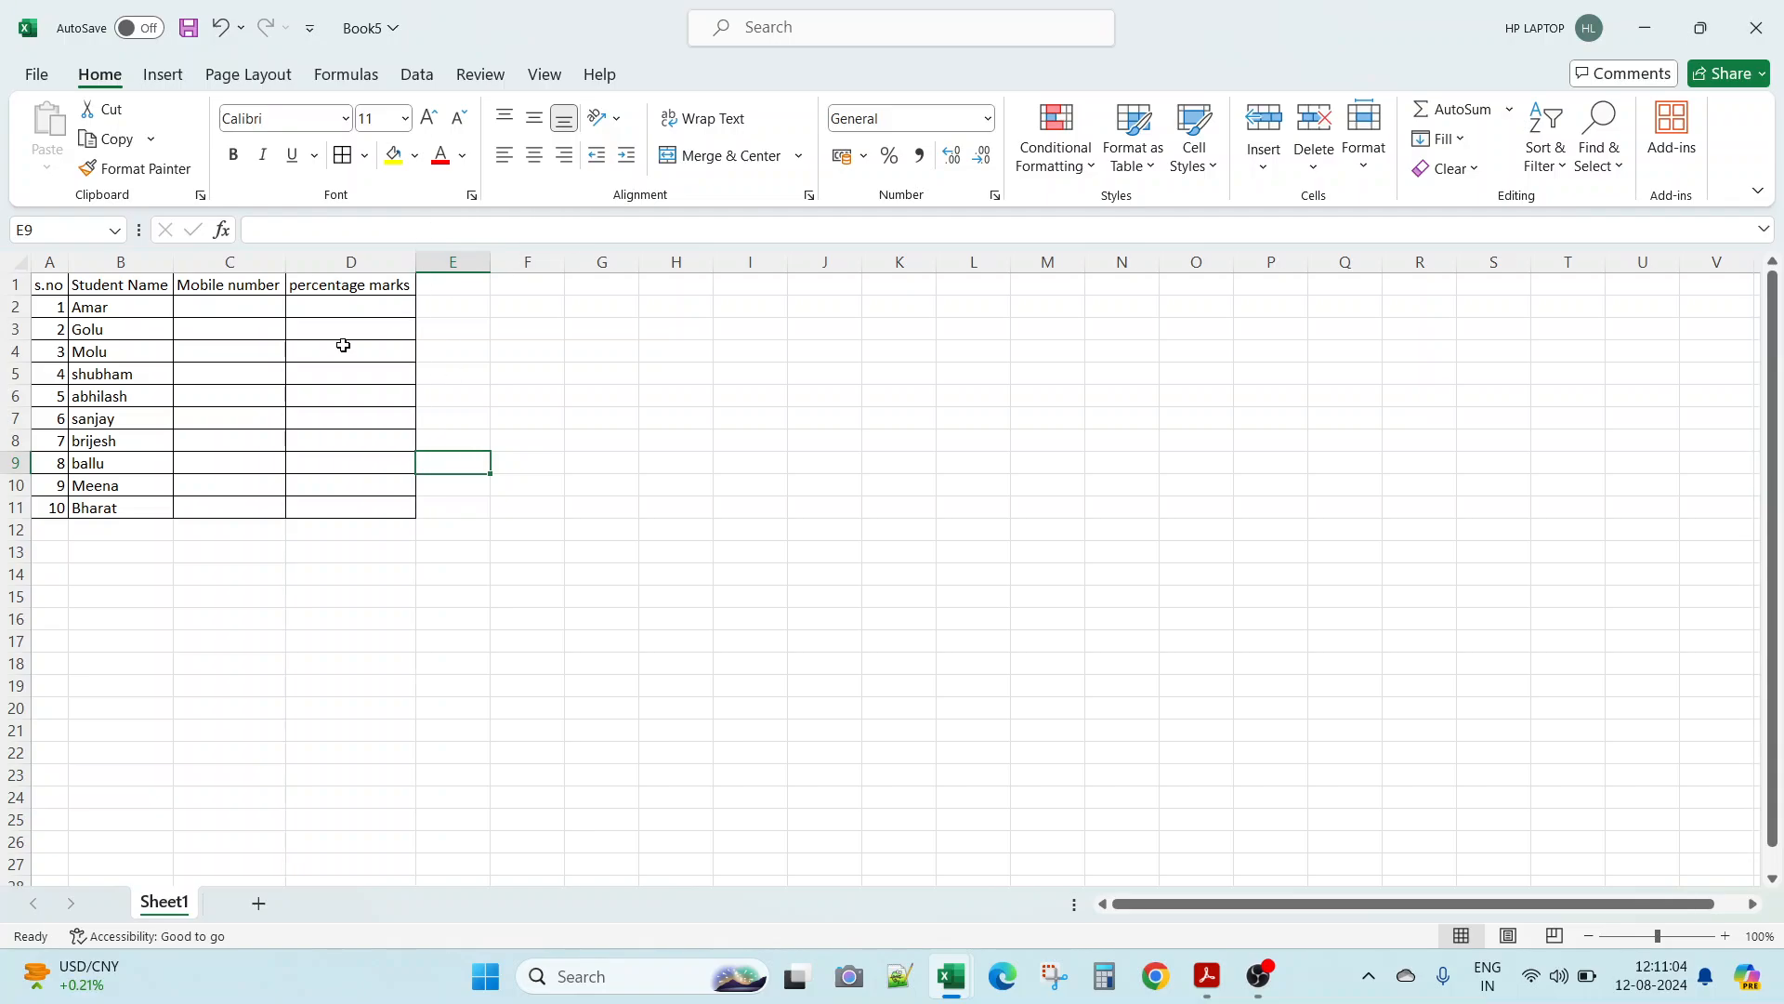
Step: Widen the Mobile number column slightly and autofit the percentage marks column to its contents
click(350, 312)
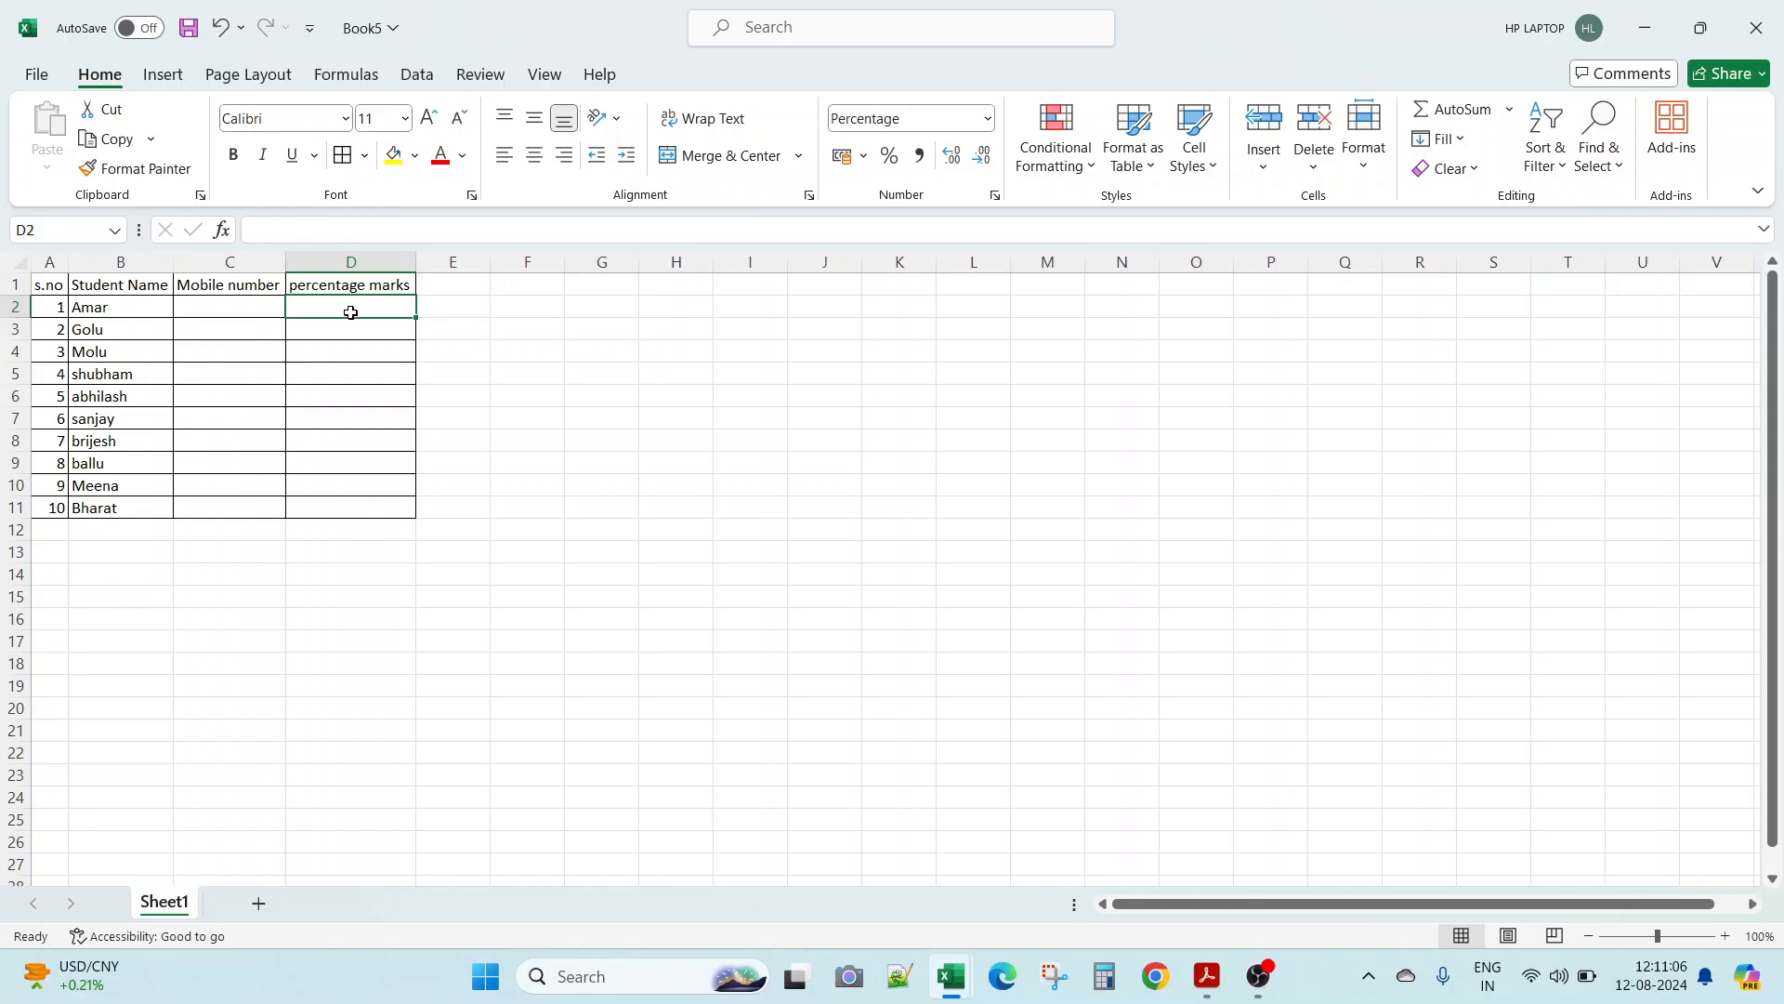
drag(286, 259, 296, 260)
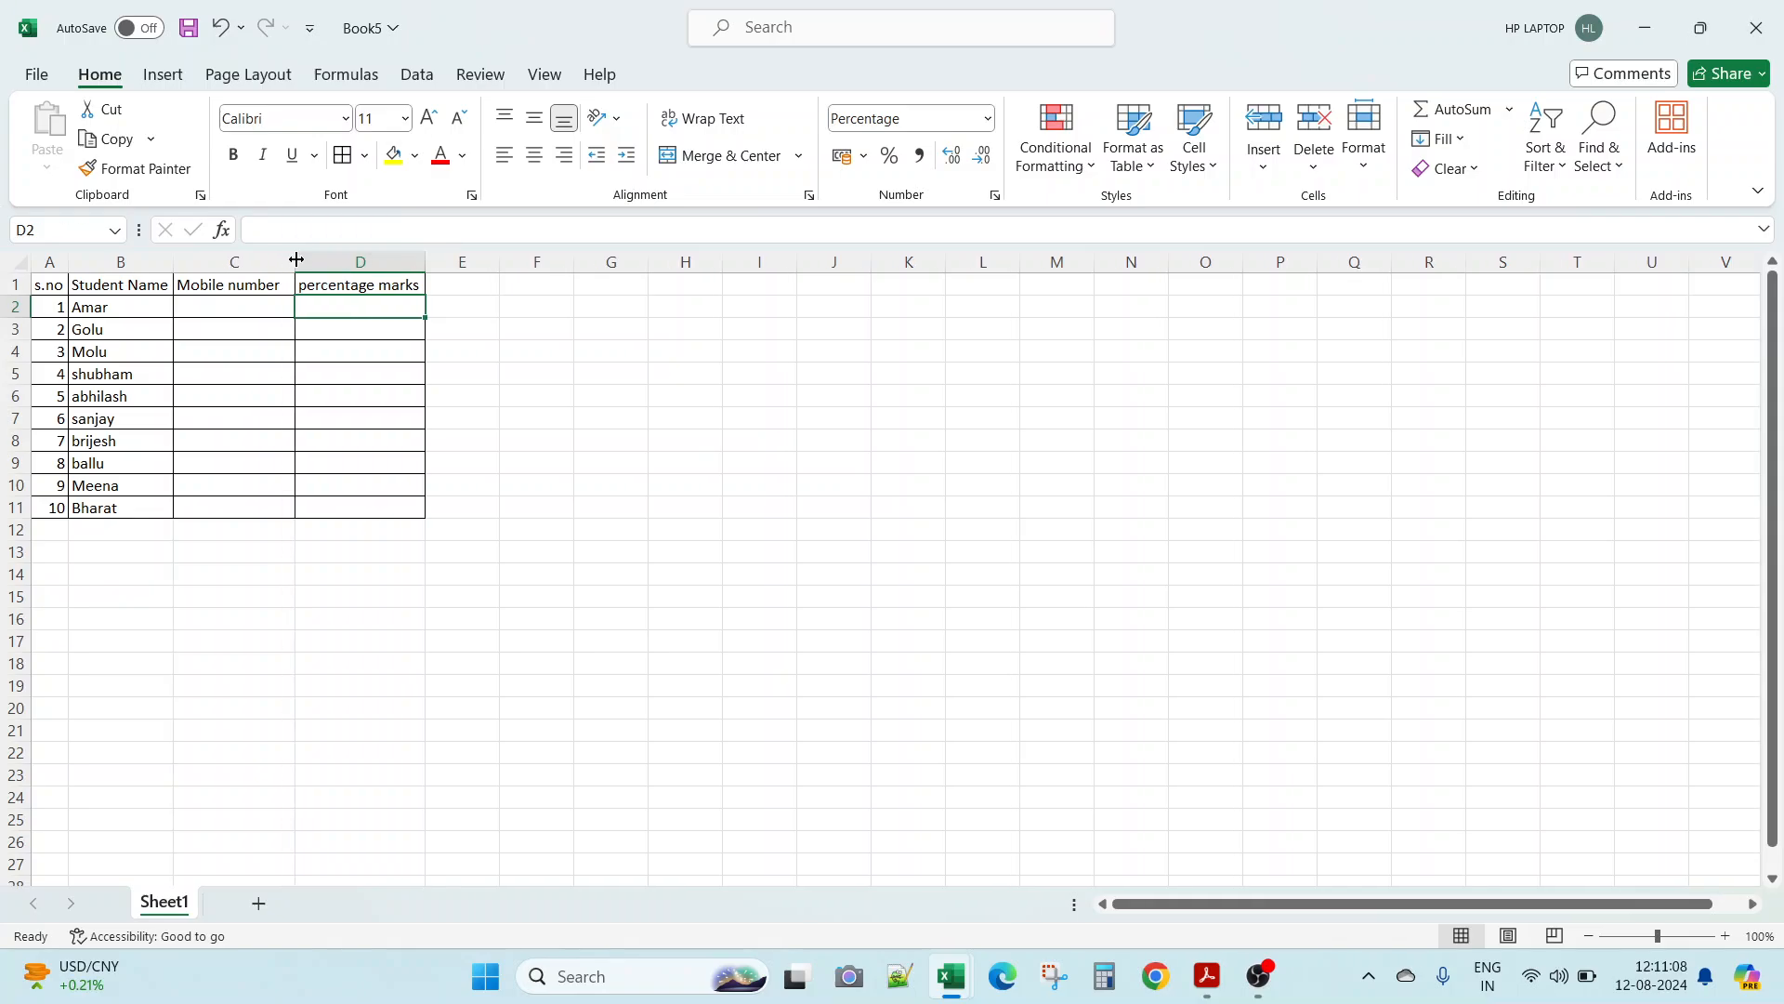
drag(426, 266, 440, 267)
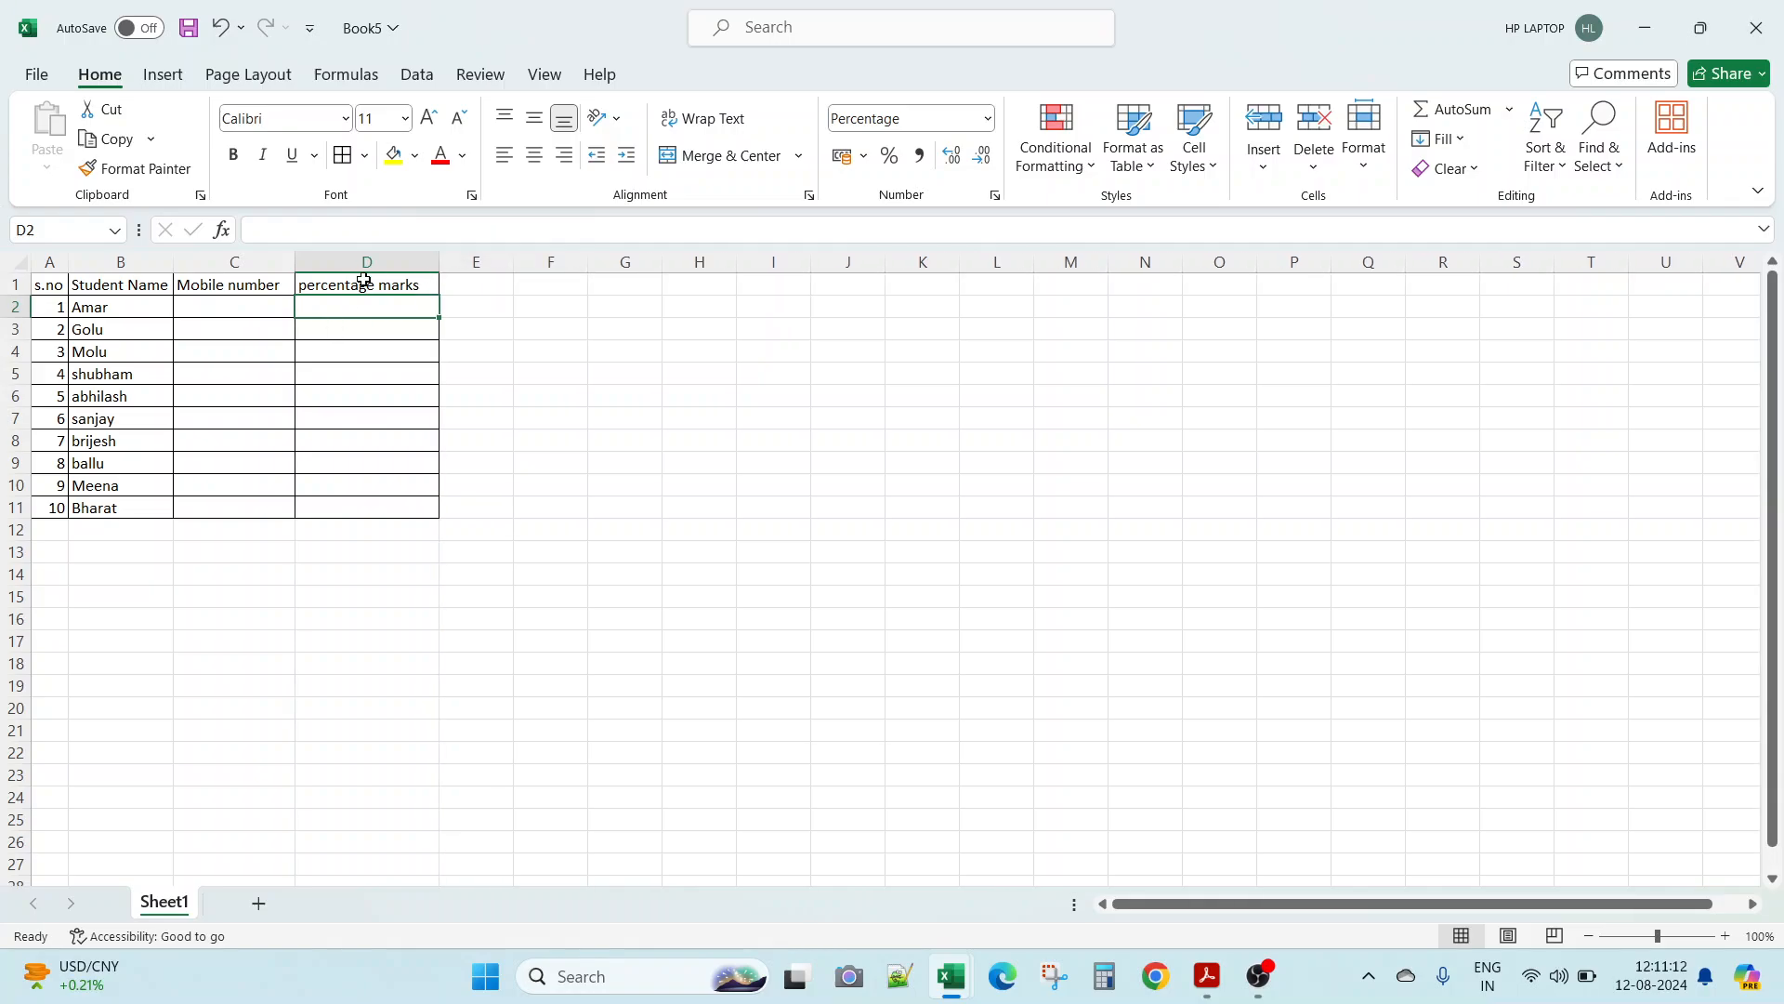
double_click(440, 264)
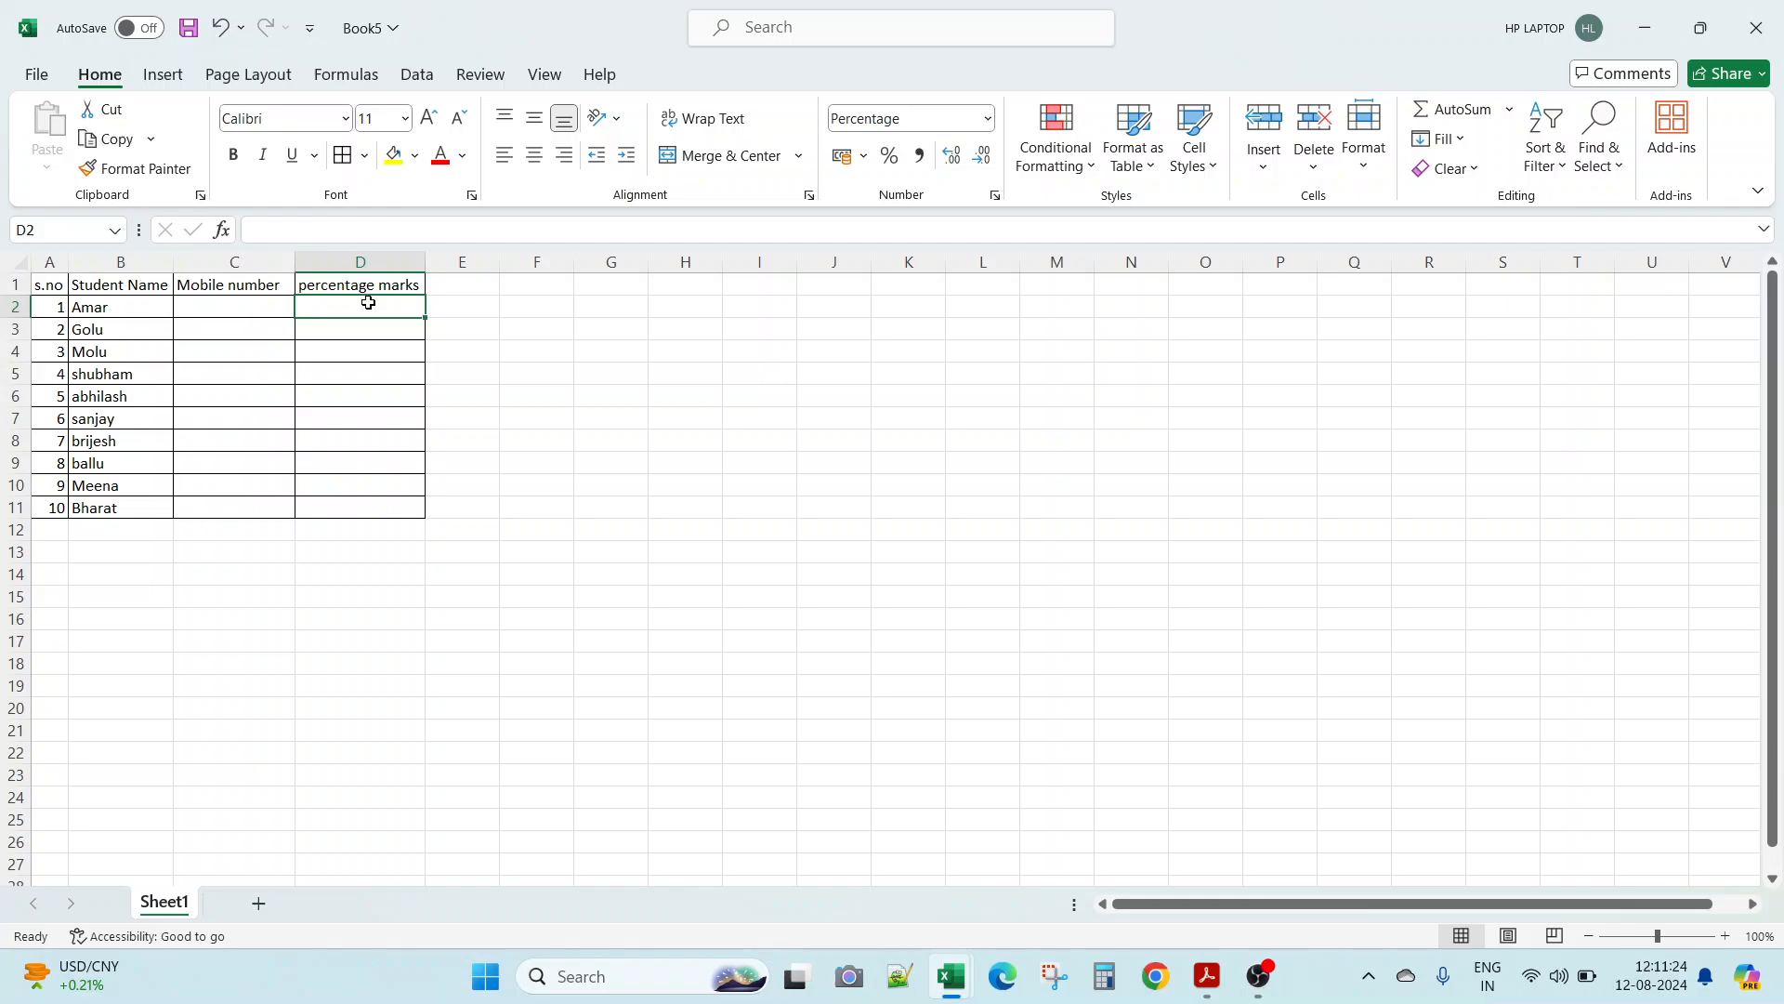
text(=)
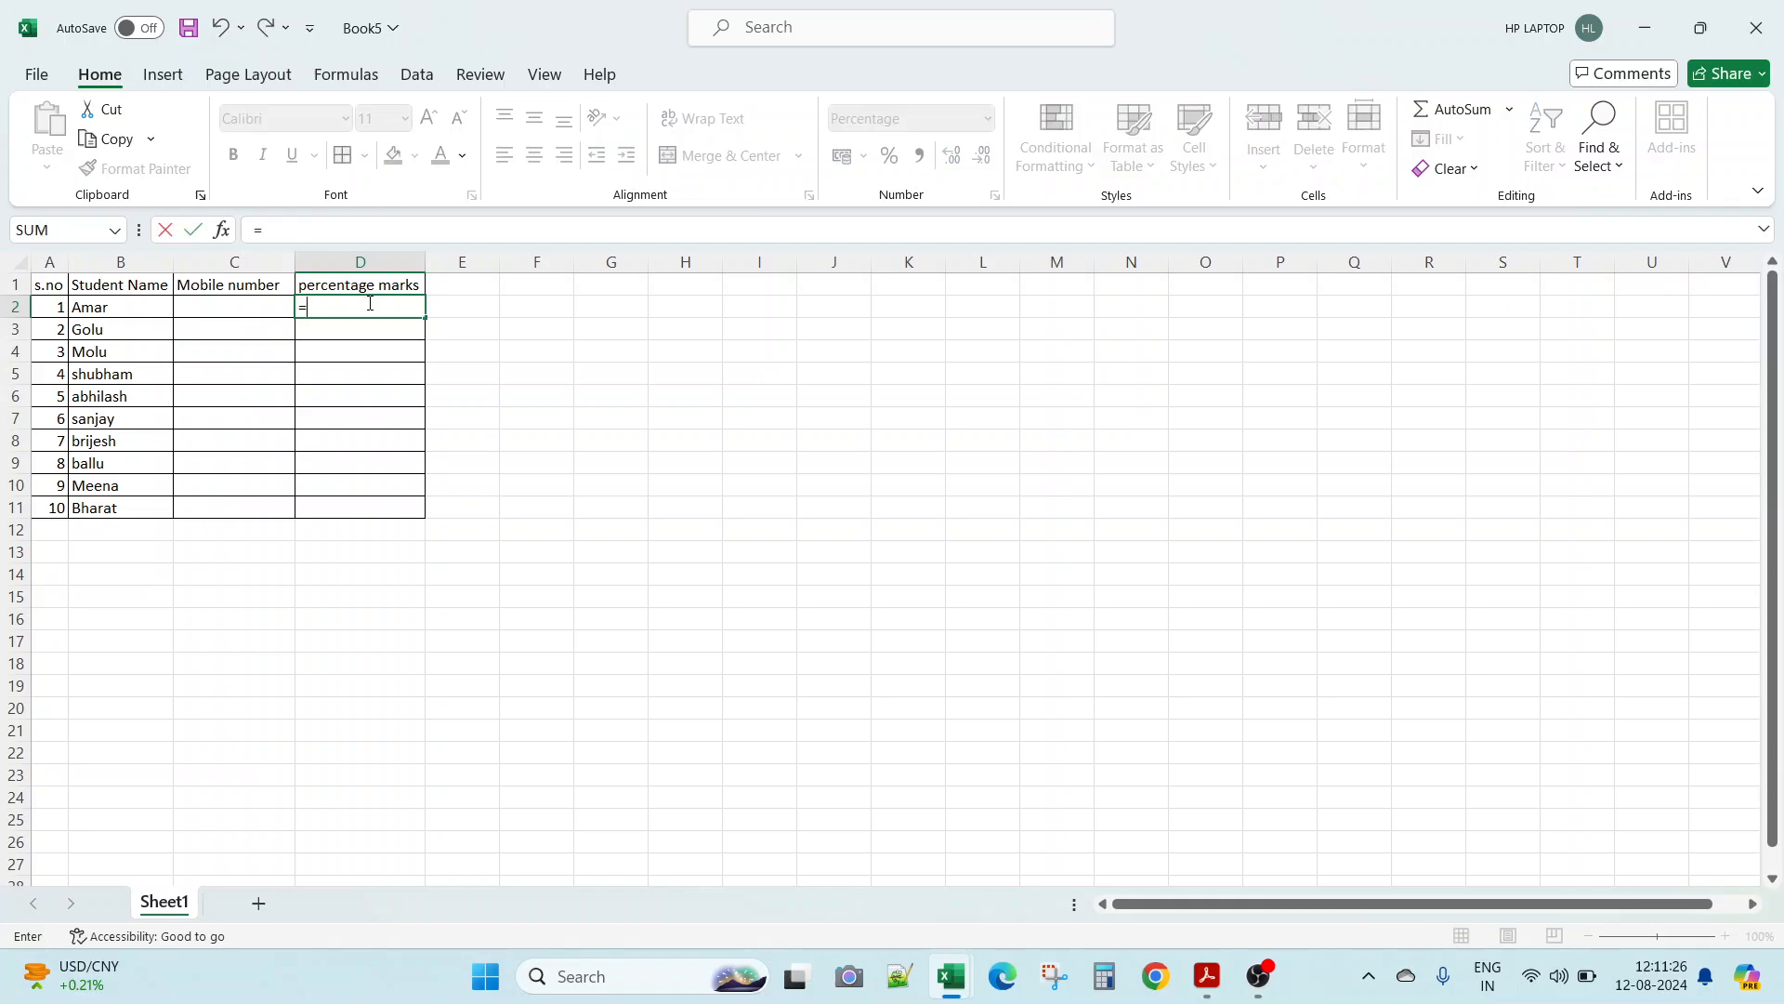
key(Escape)
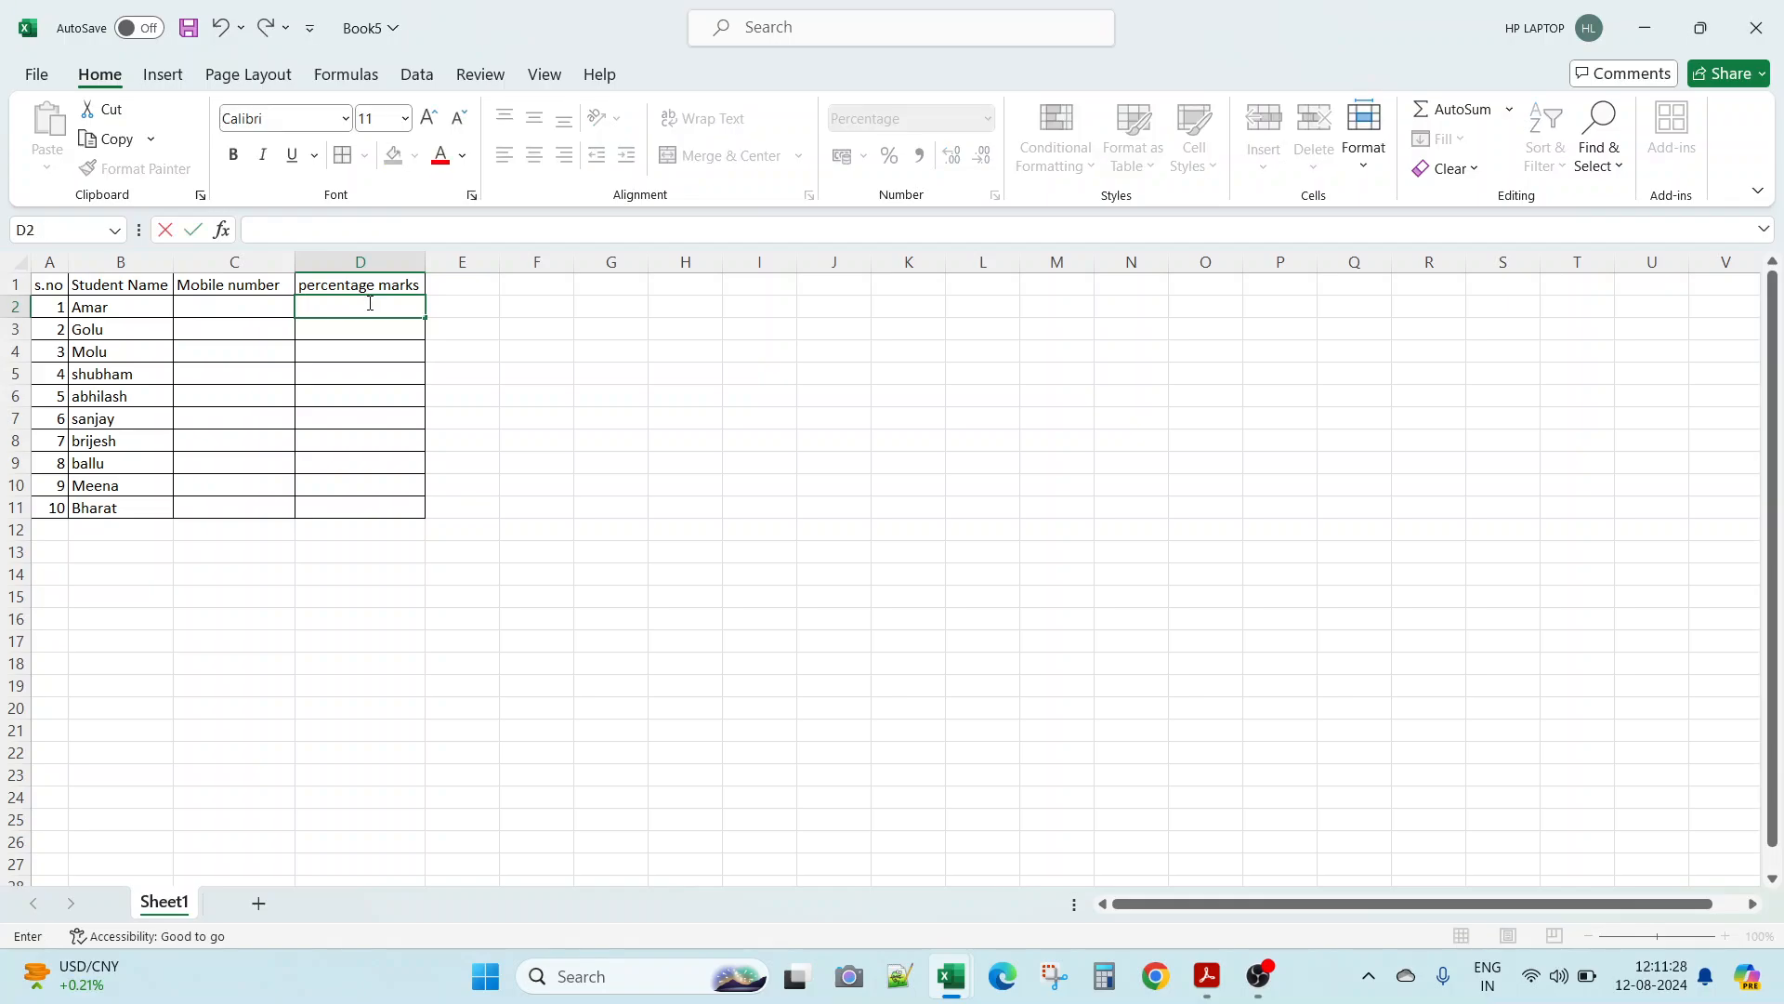
click(385, 437)
click(360, 261)
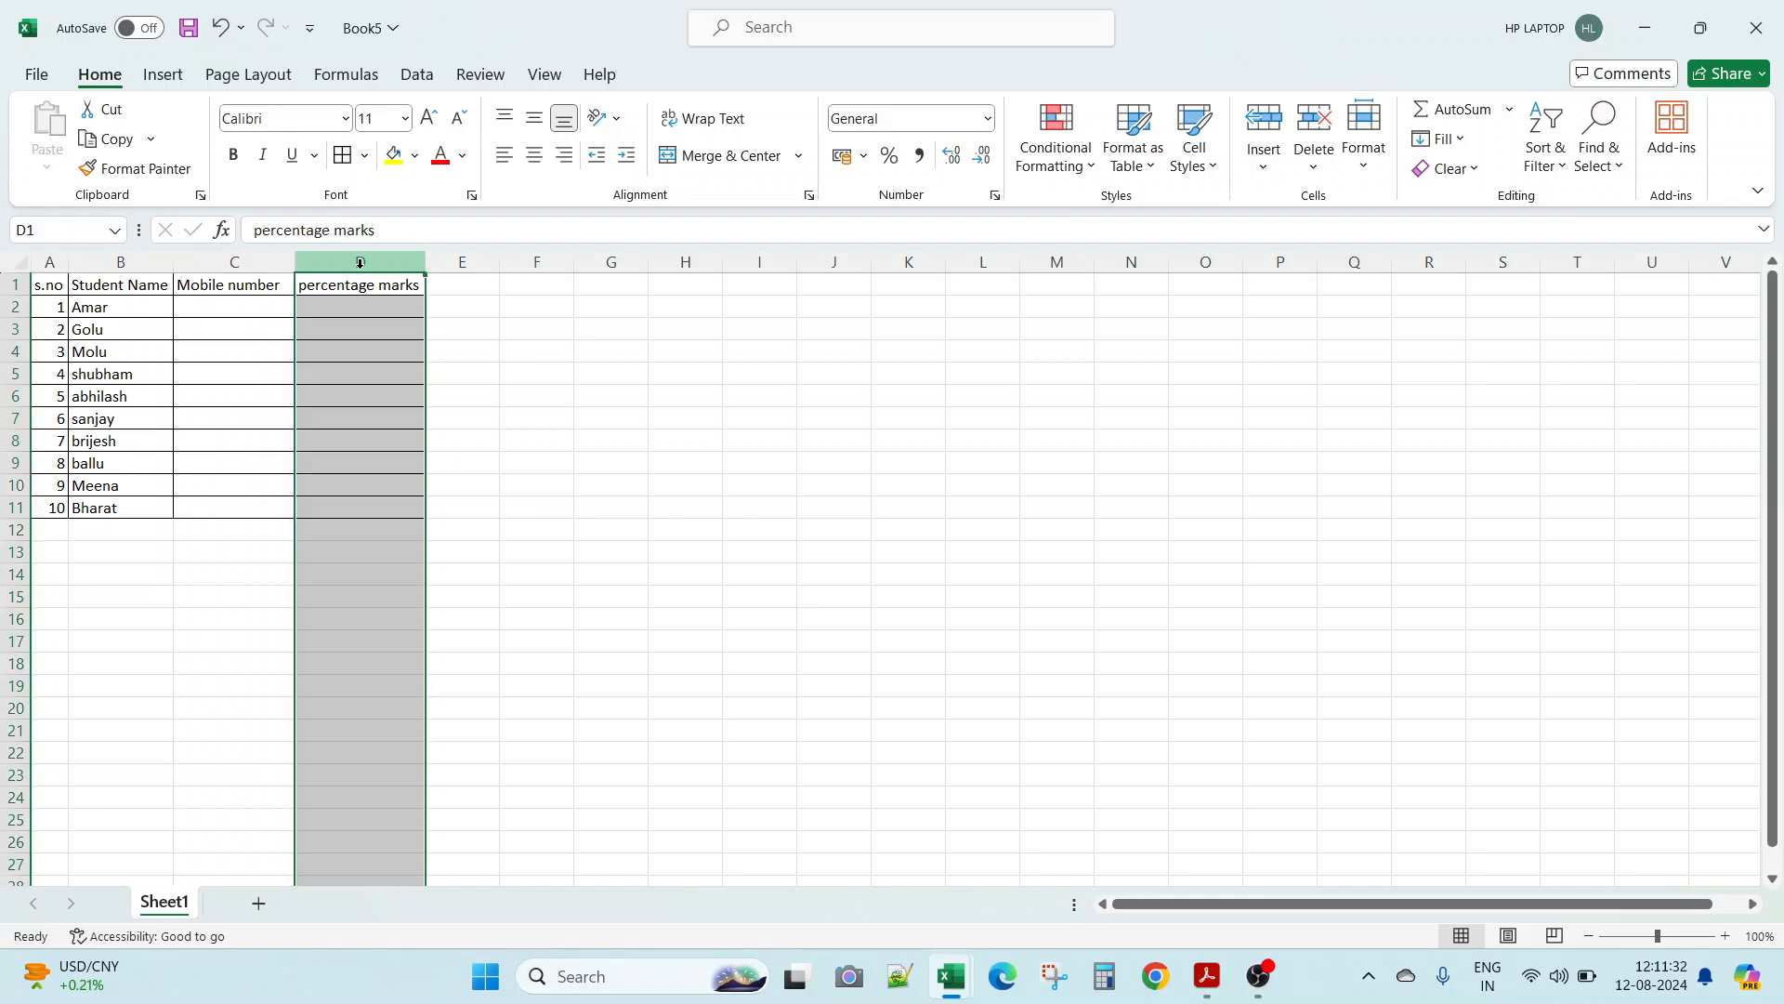
click(356, 314)
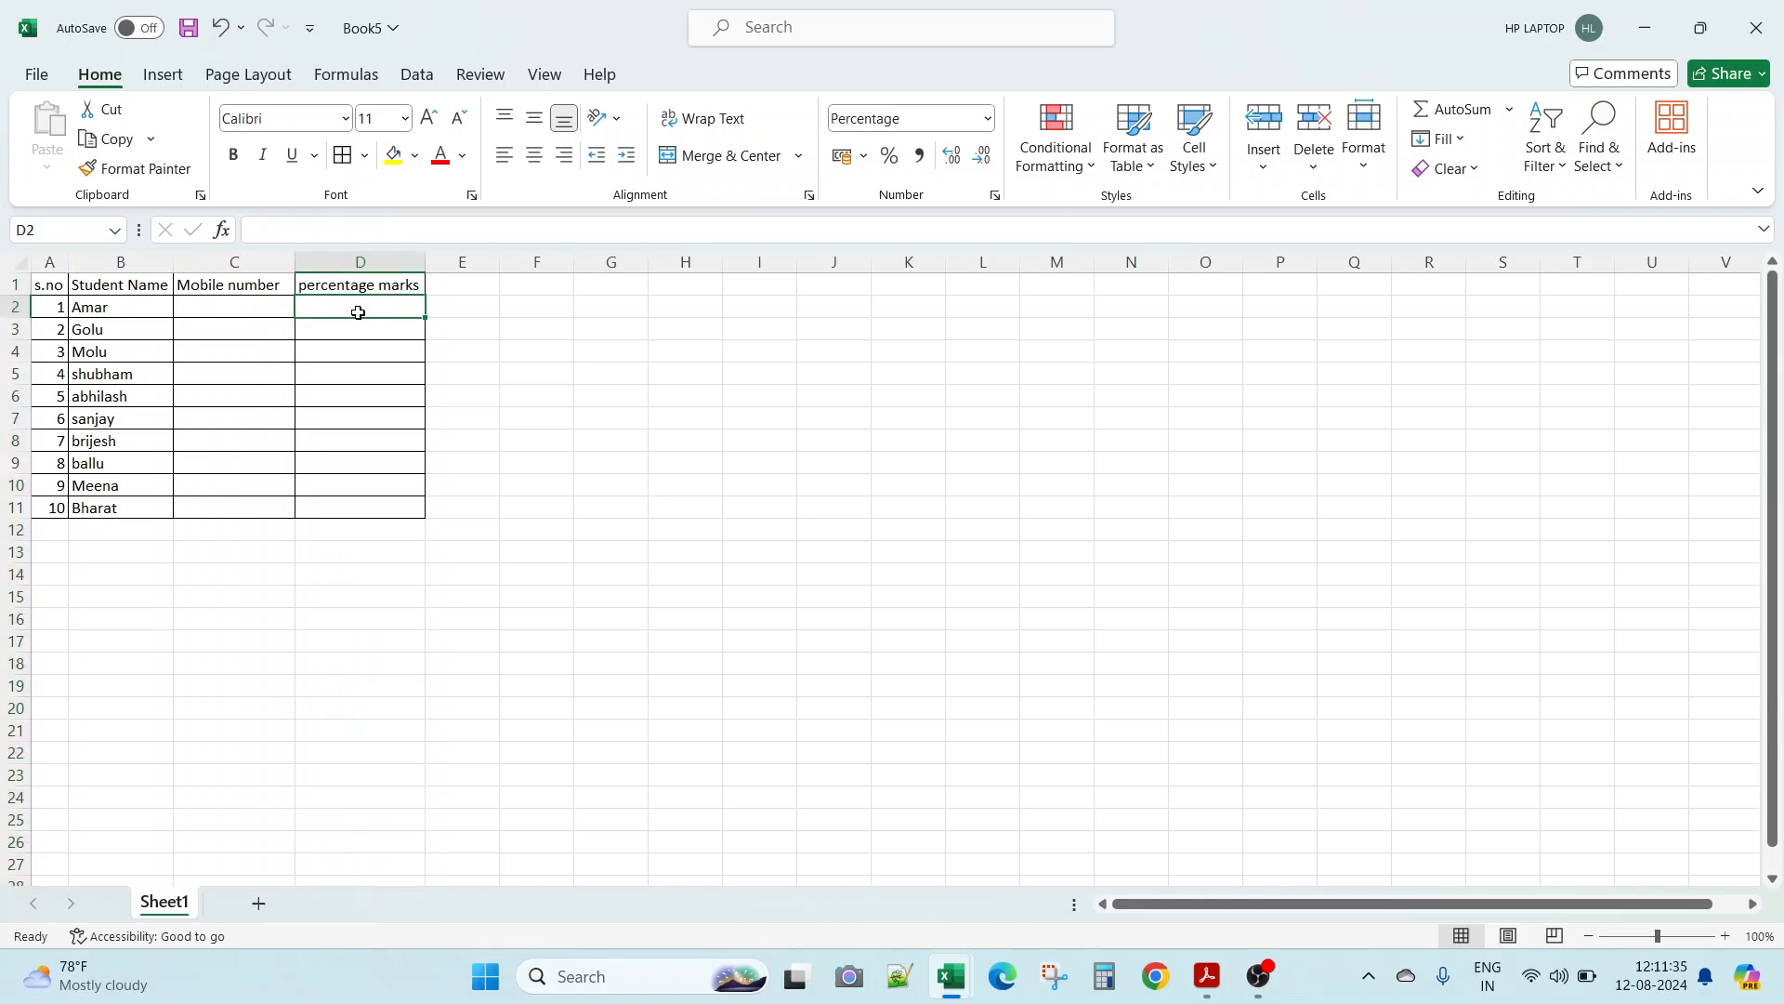
click(381, 264)
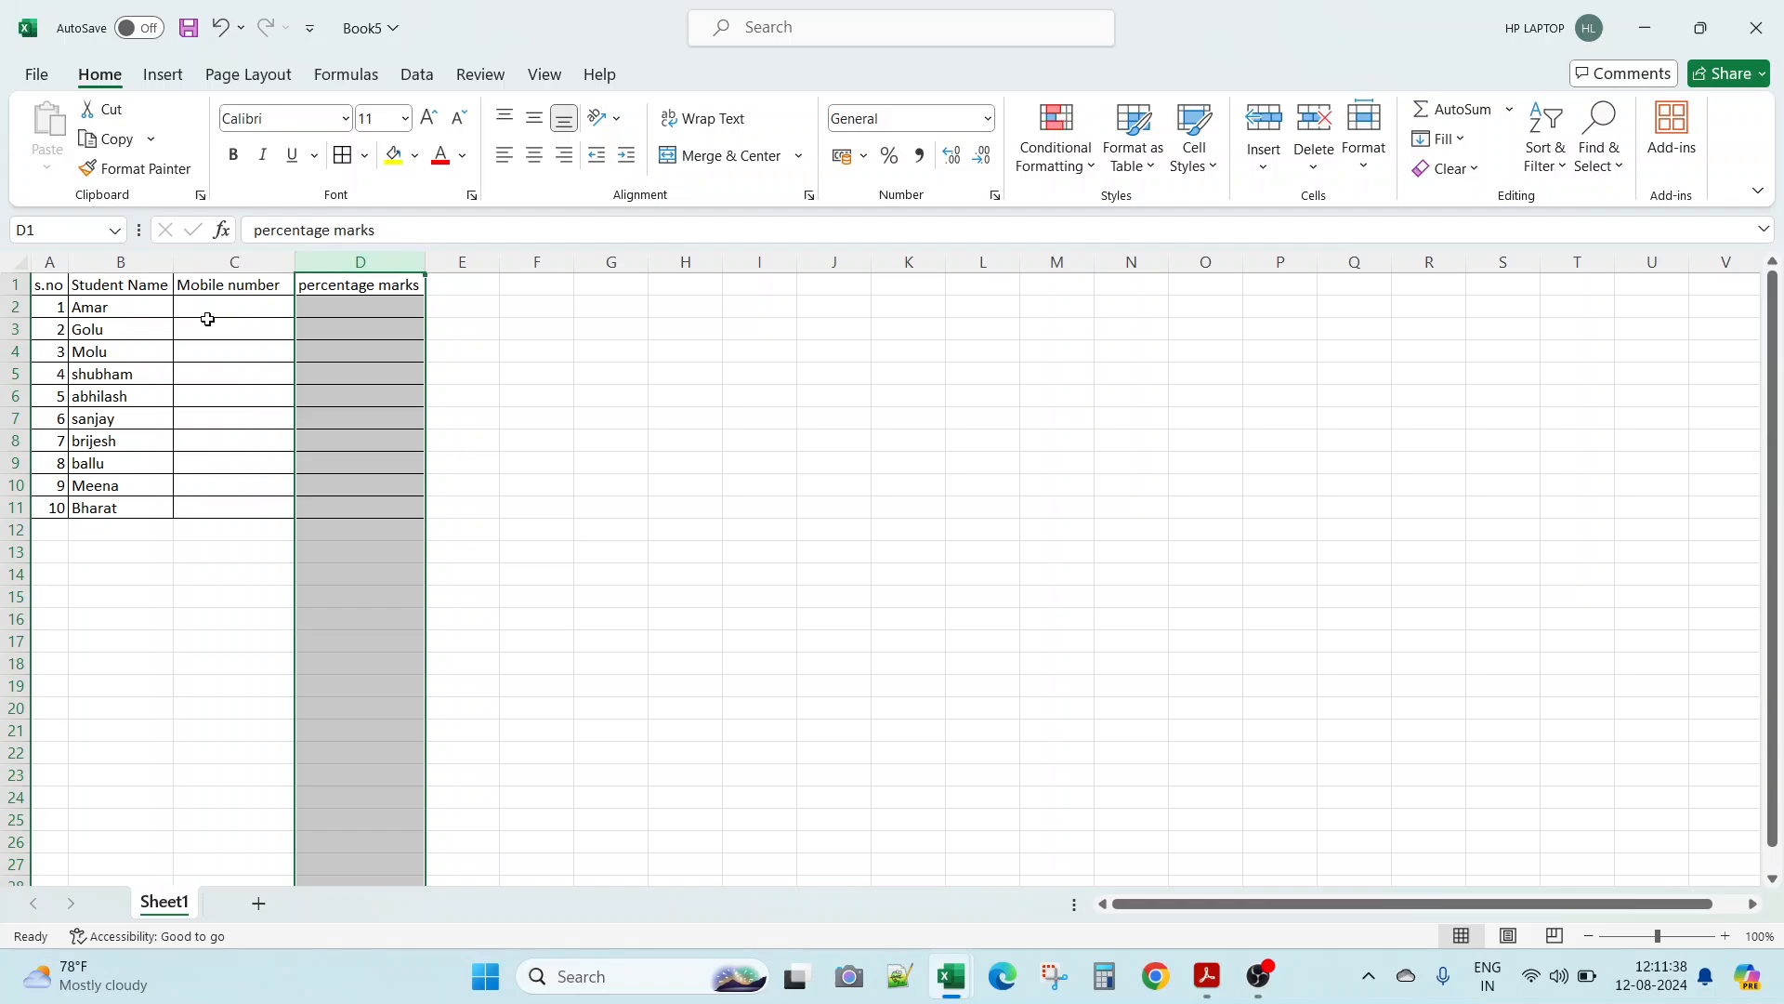
click(112, 264)
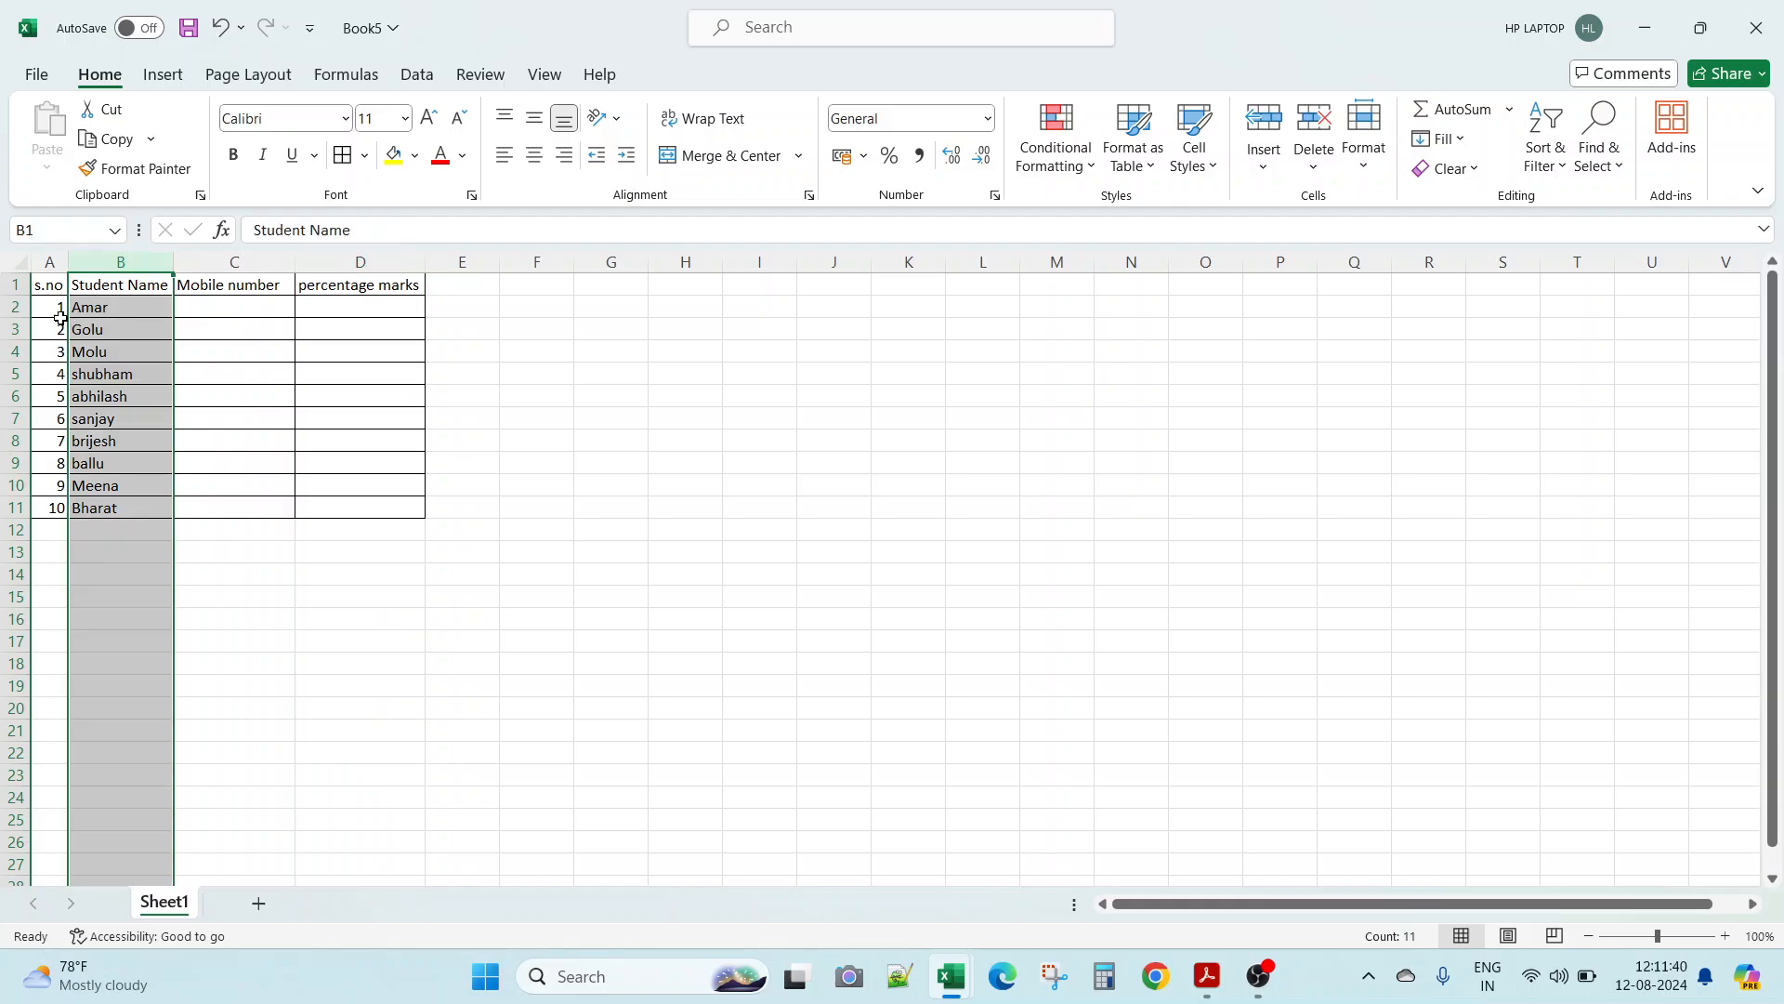
Step: Start a VLOOKUP formula in D2 with the first student's name in cell B2 as the lookup value
click(15, 308)
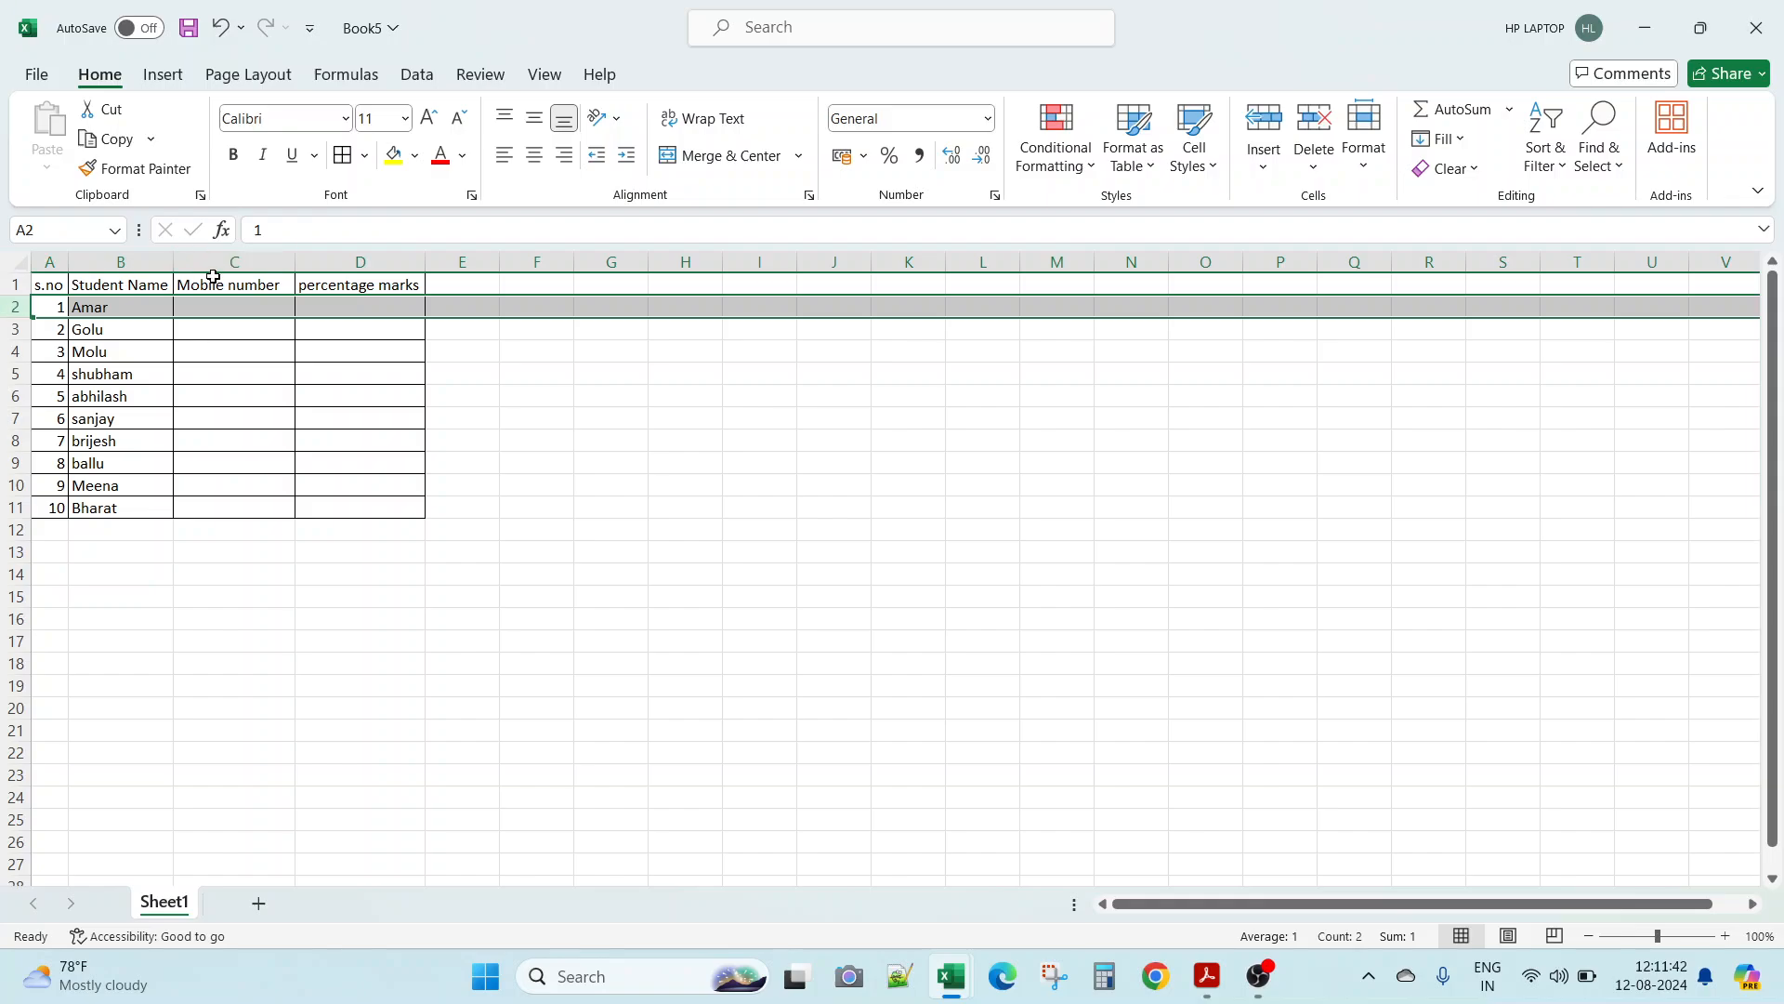
click(336, 307)
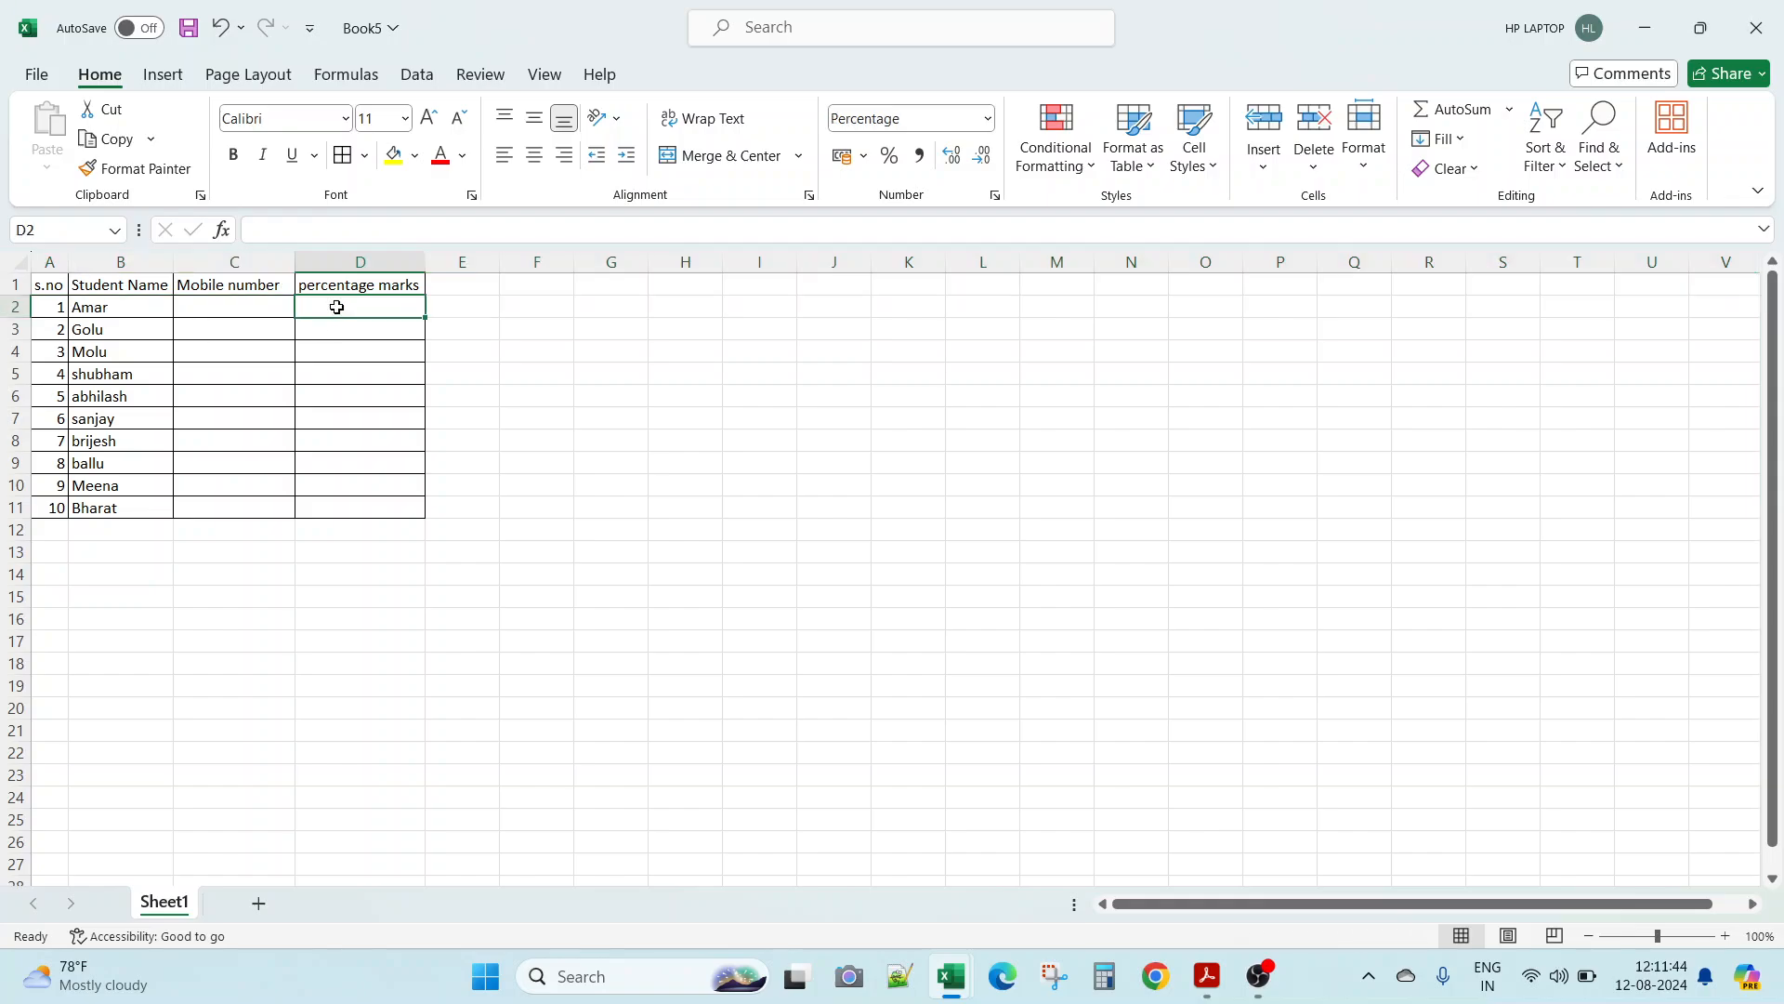
text(=)
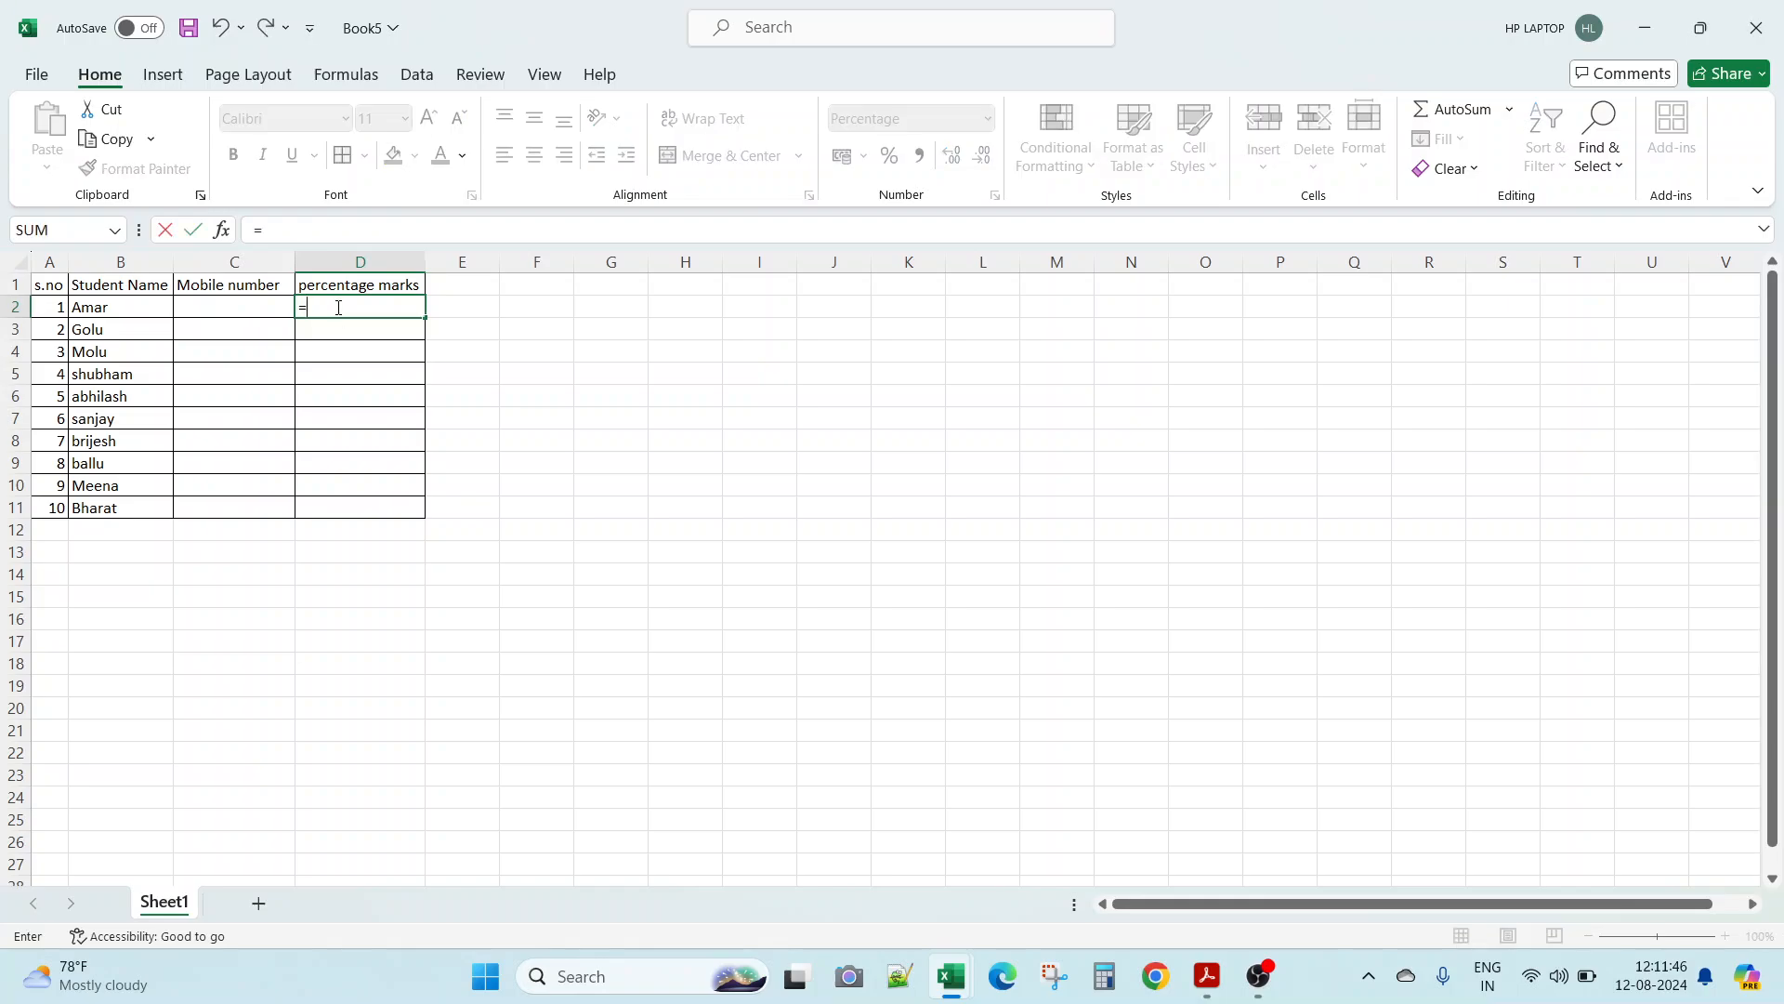
text(vl)
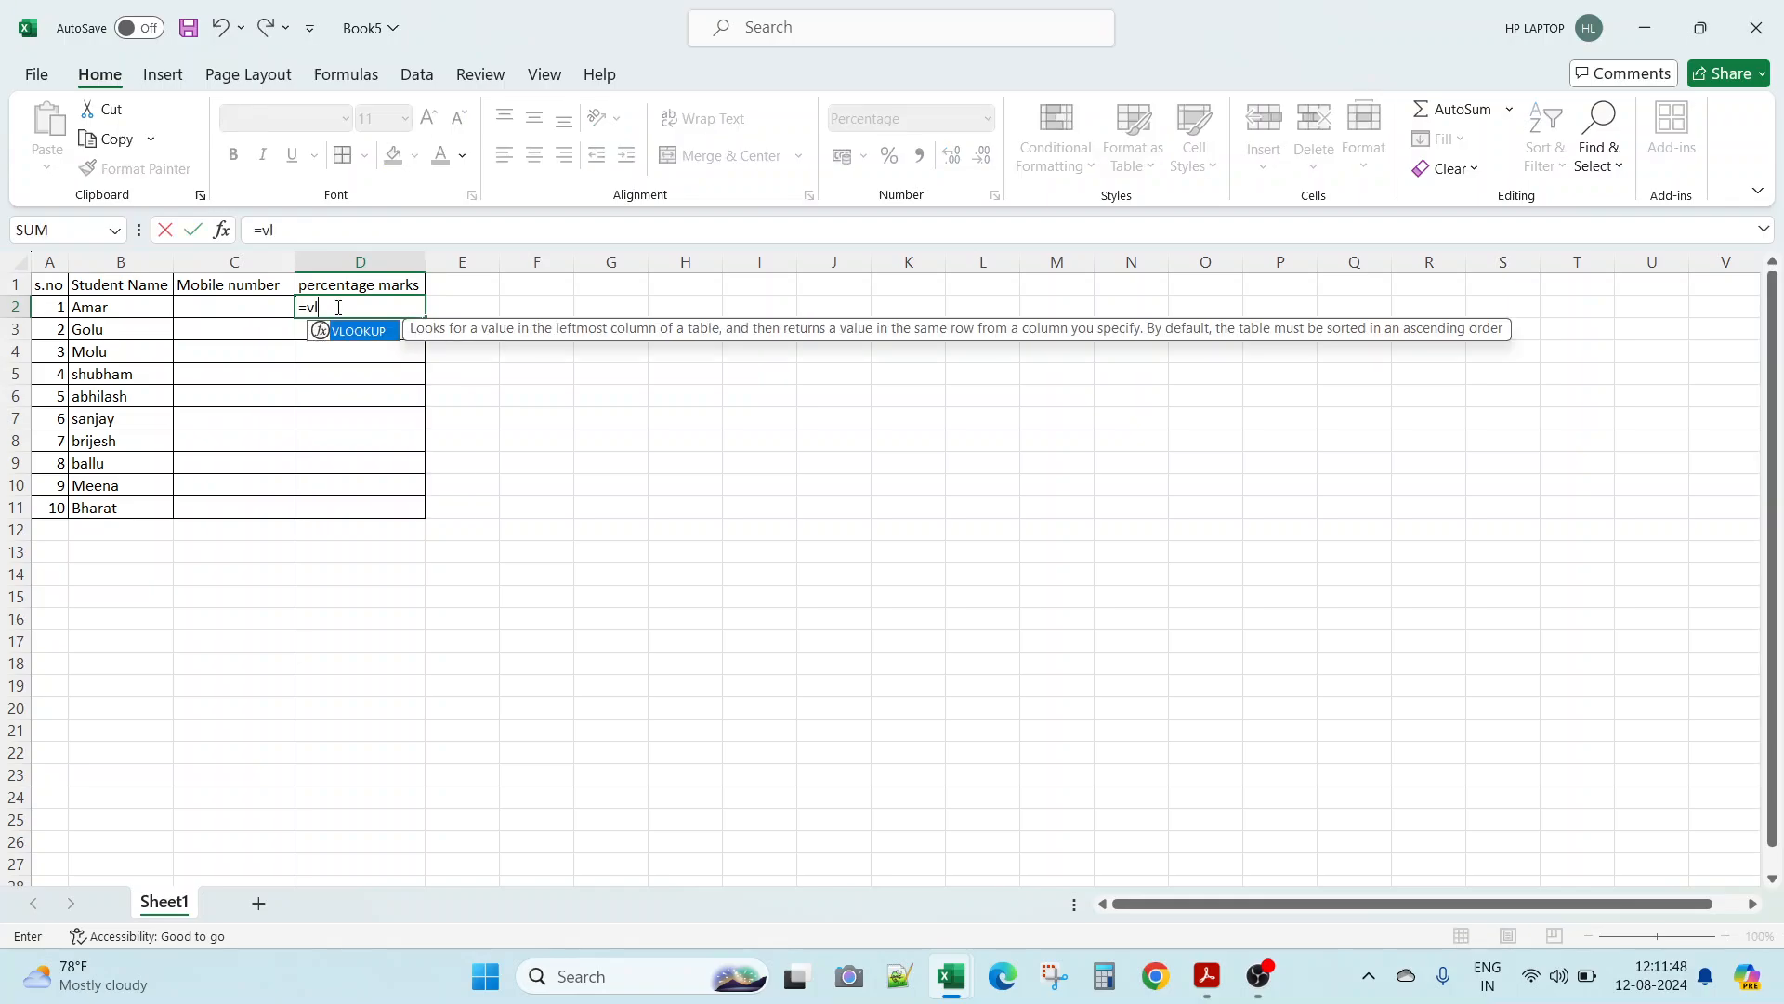
text(oo)
double_click(358, 331)
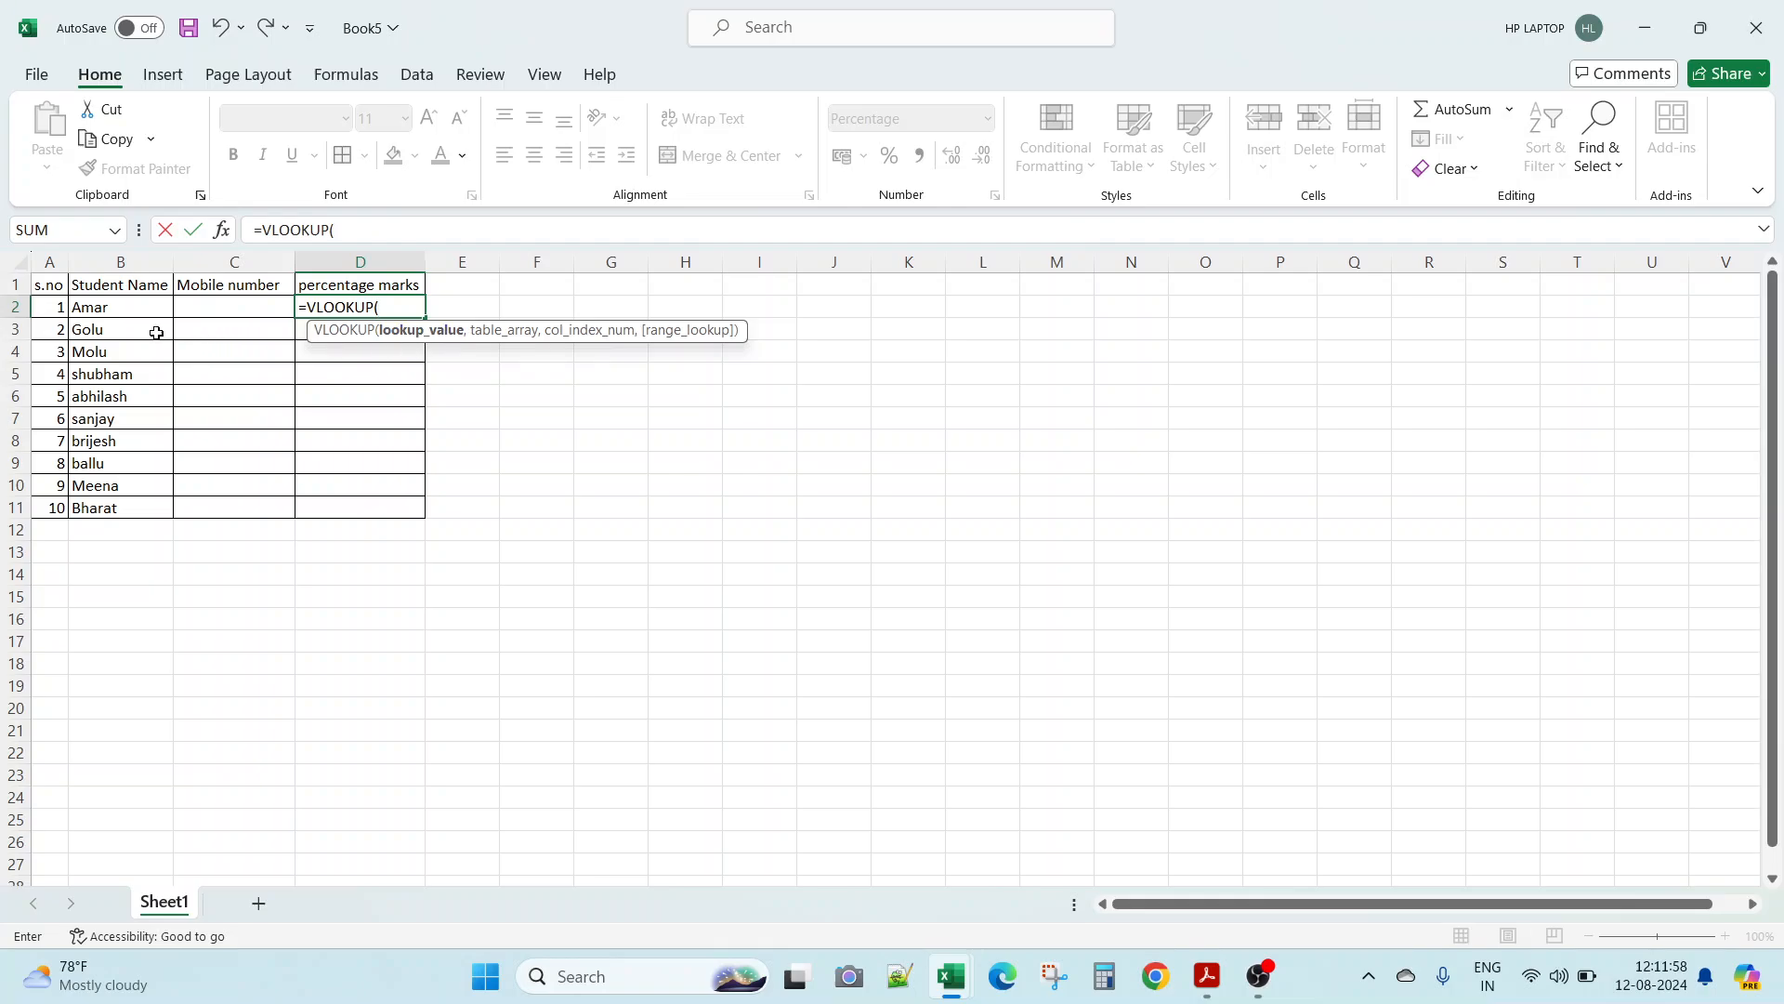
click(91, 307)
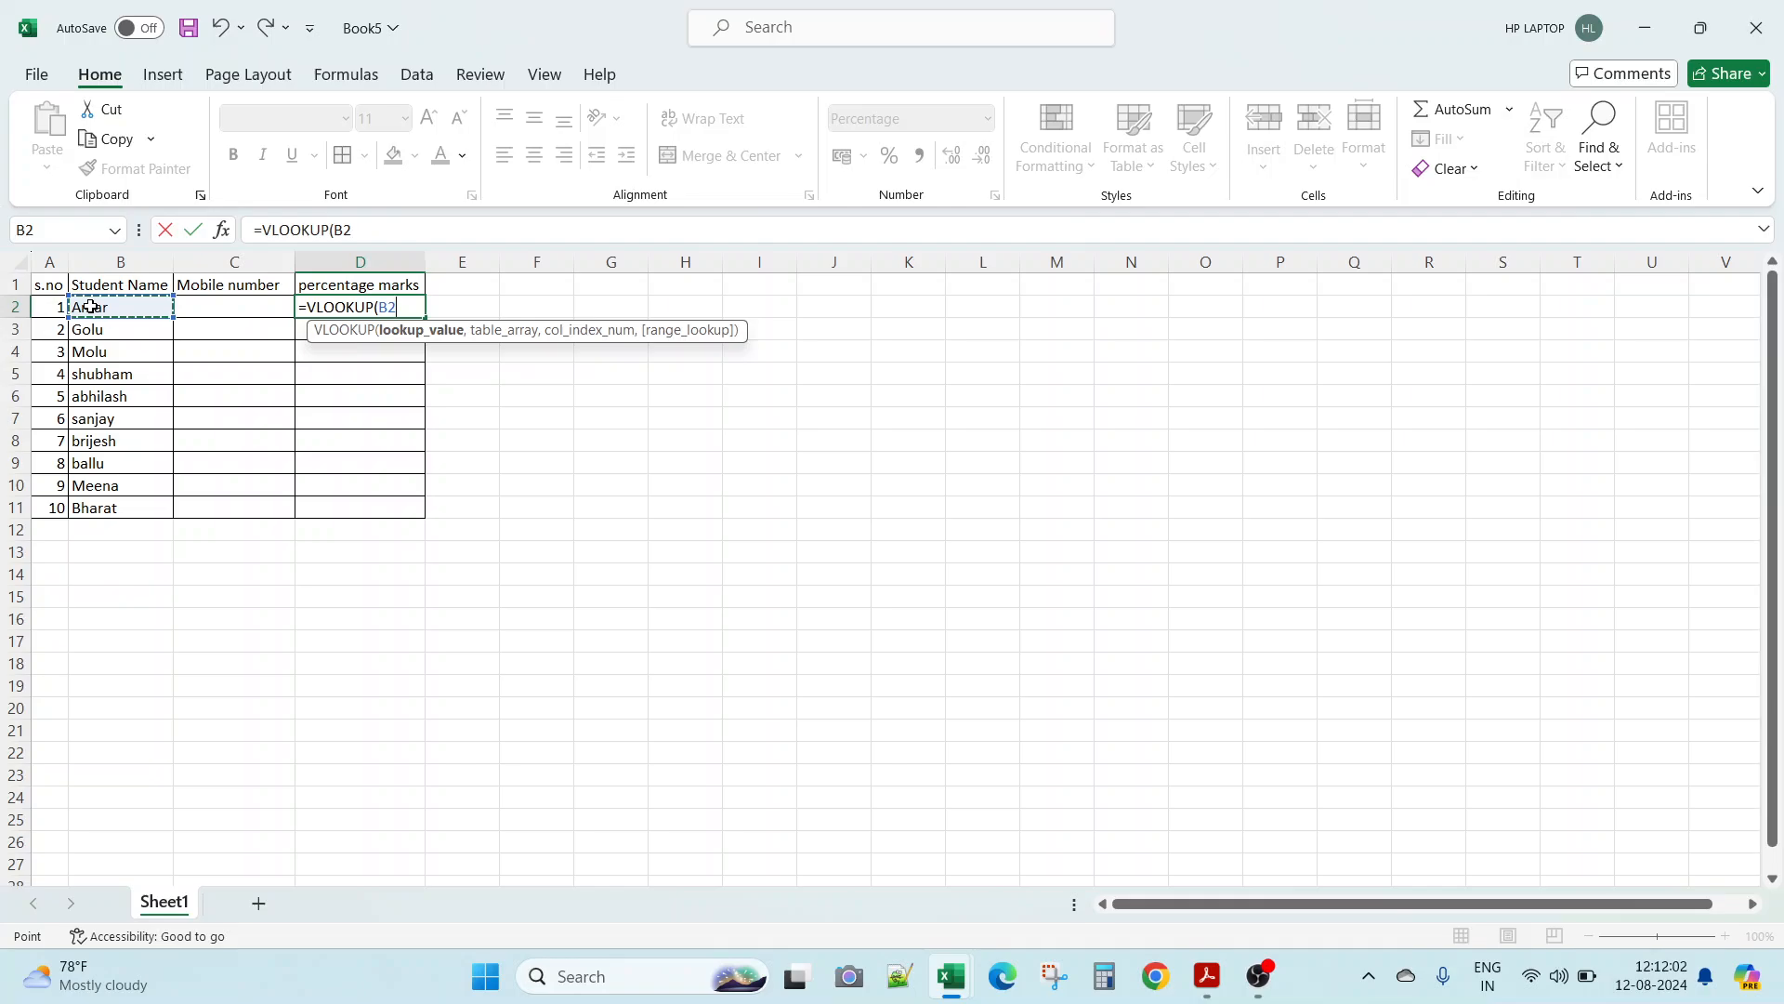
text(,)
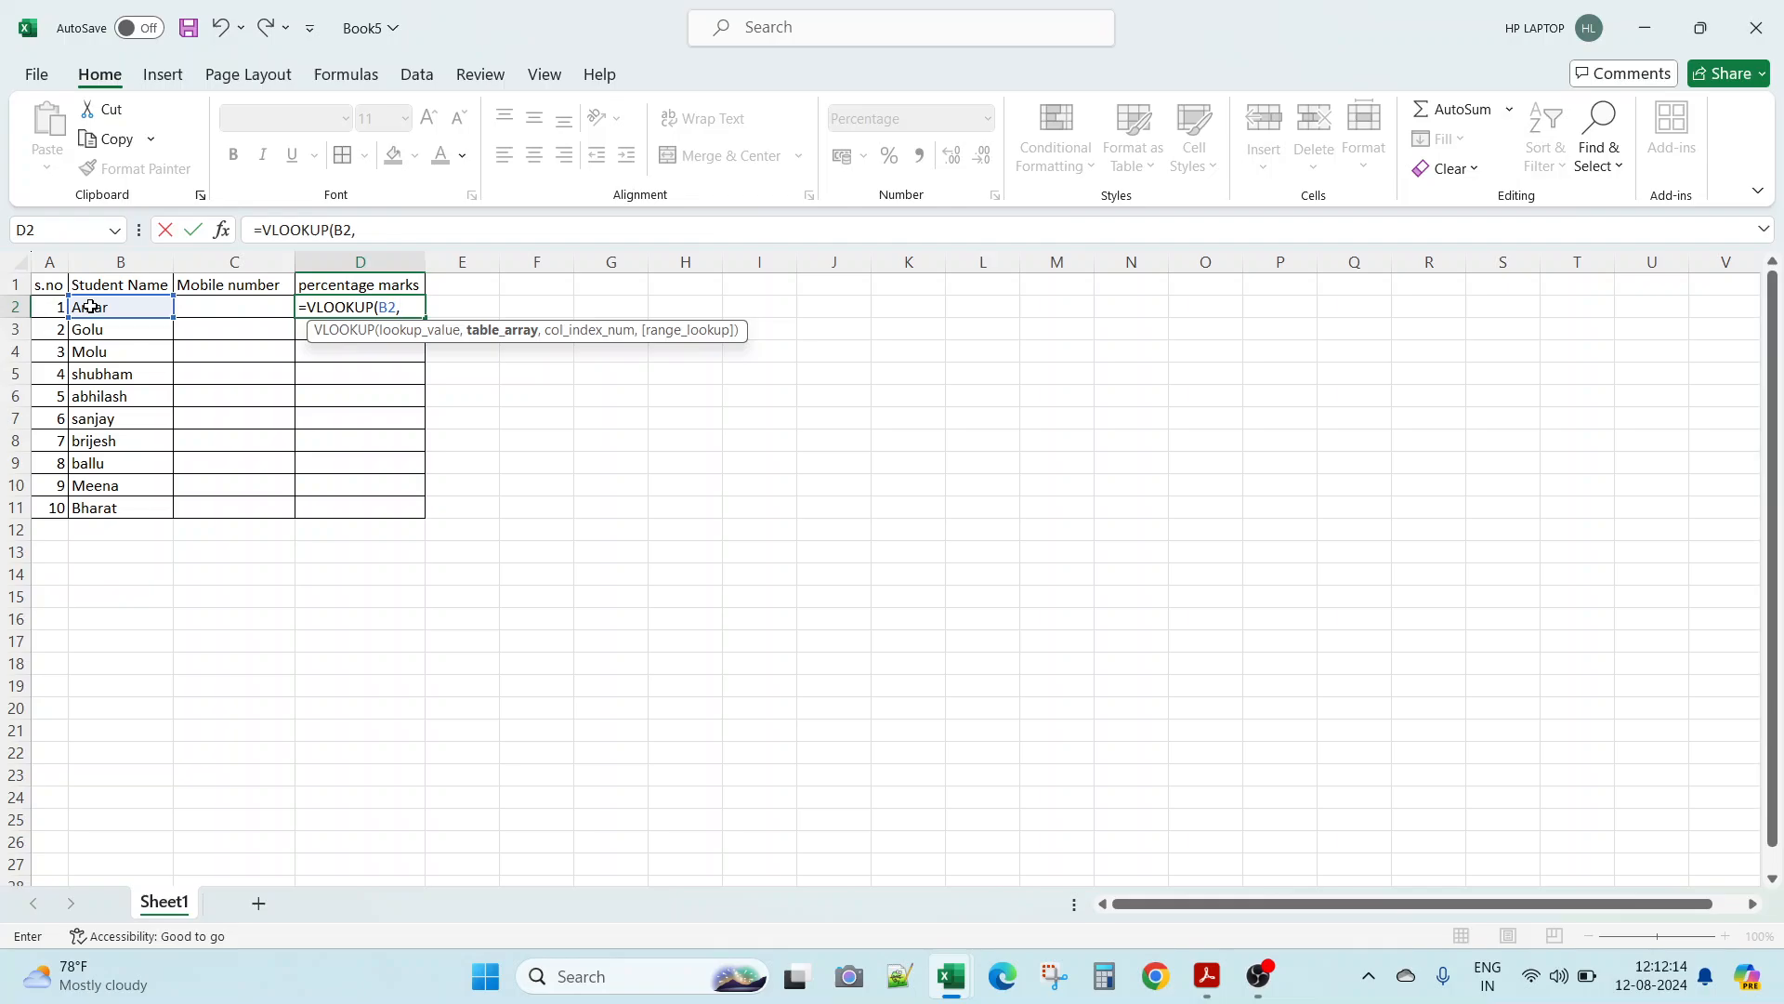
Step: Set the VLOOKUP table array to columns B through D of Sheet1 in Book6
mouse_move(953, 972)
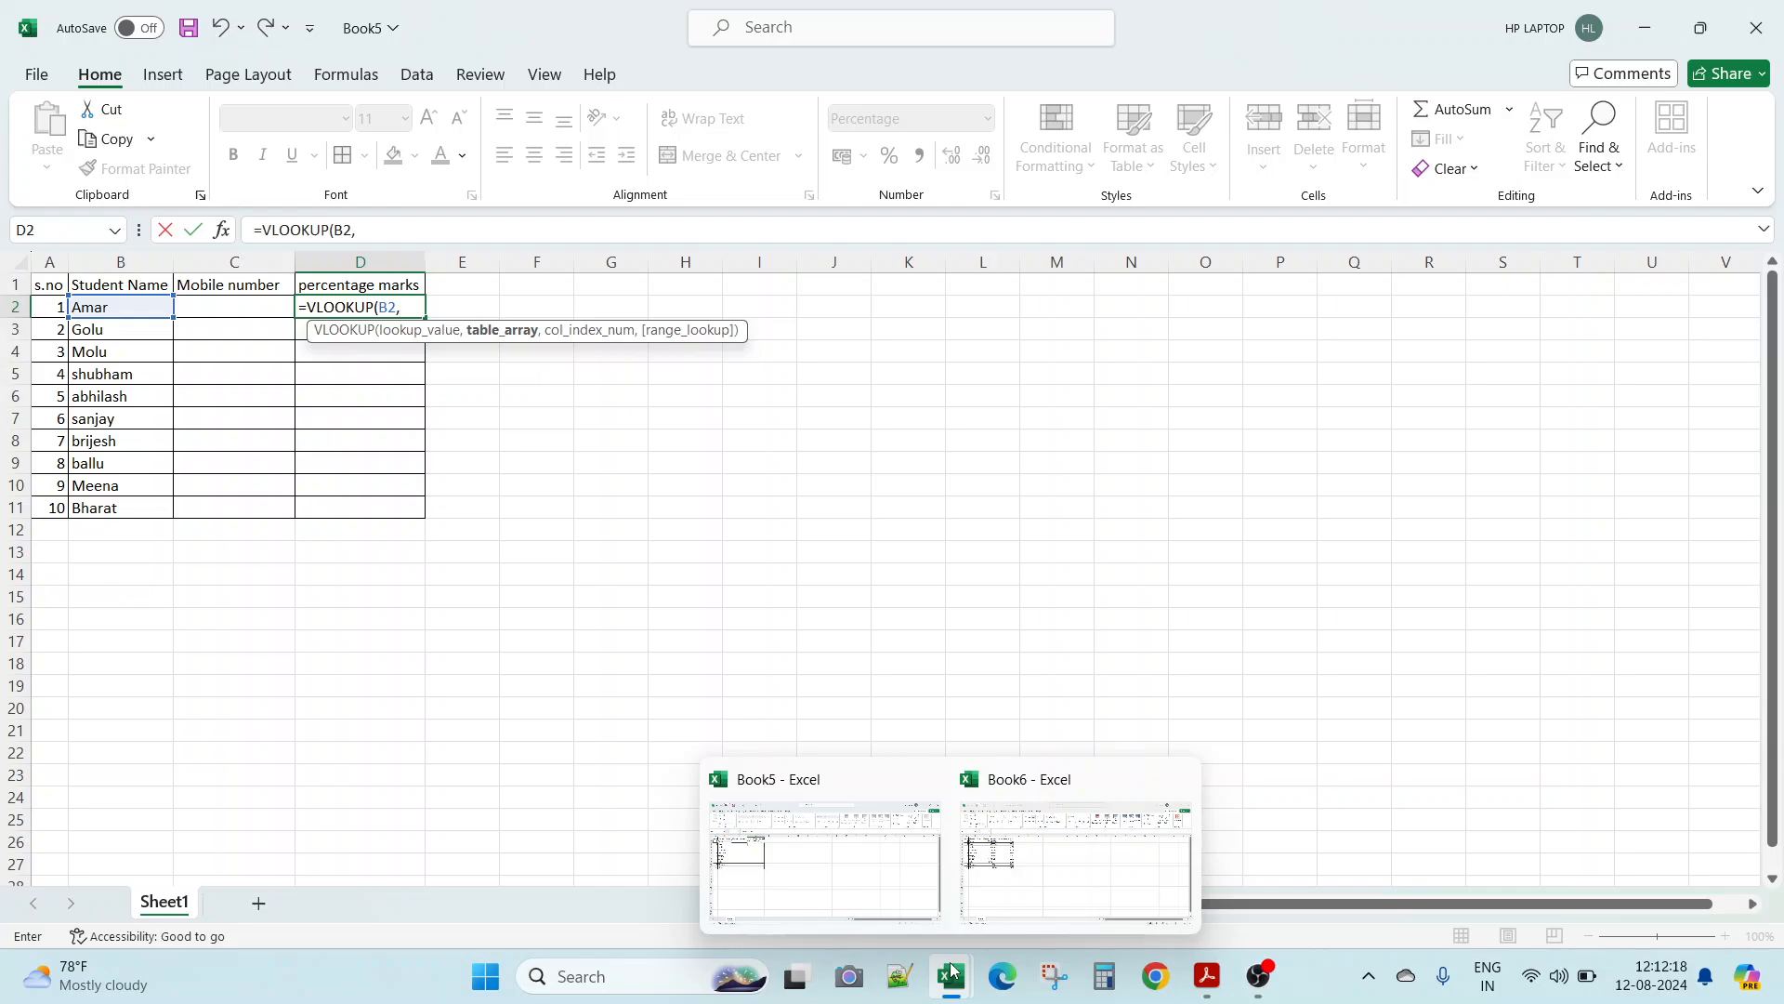
click(1069, 879)
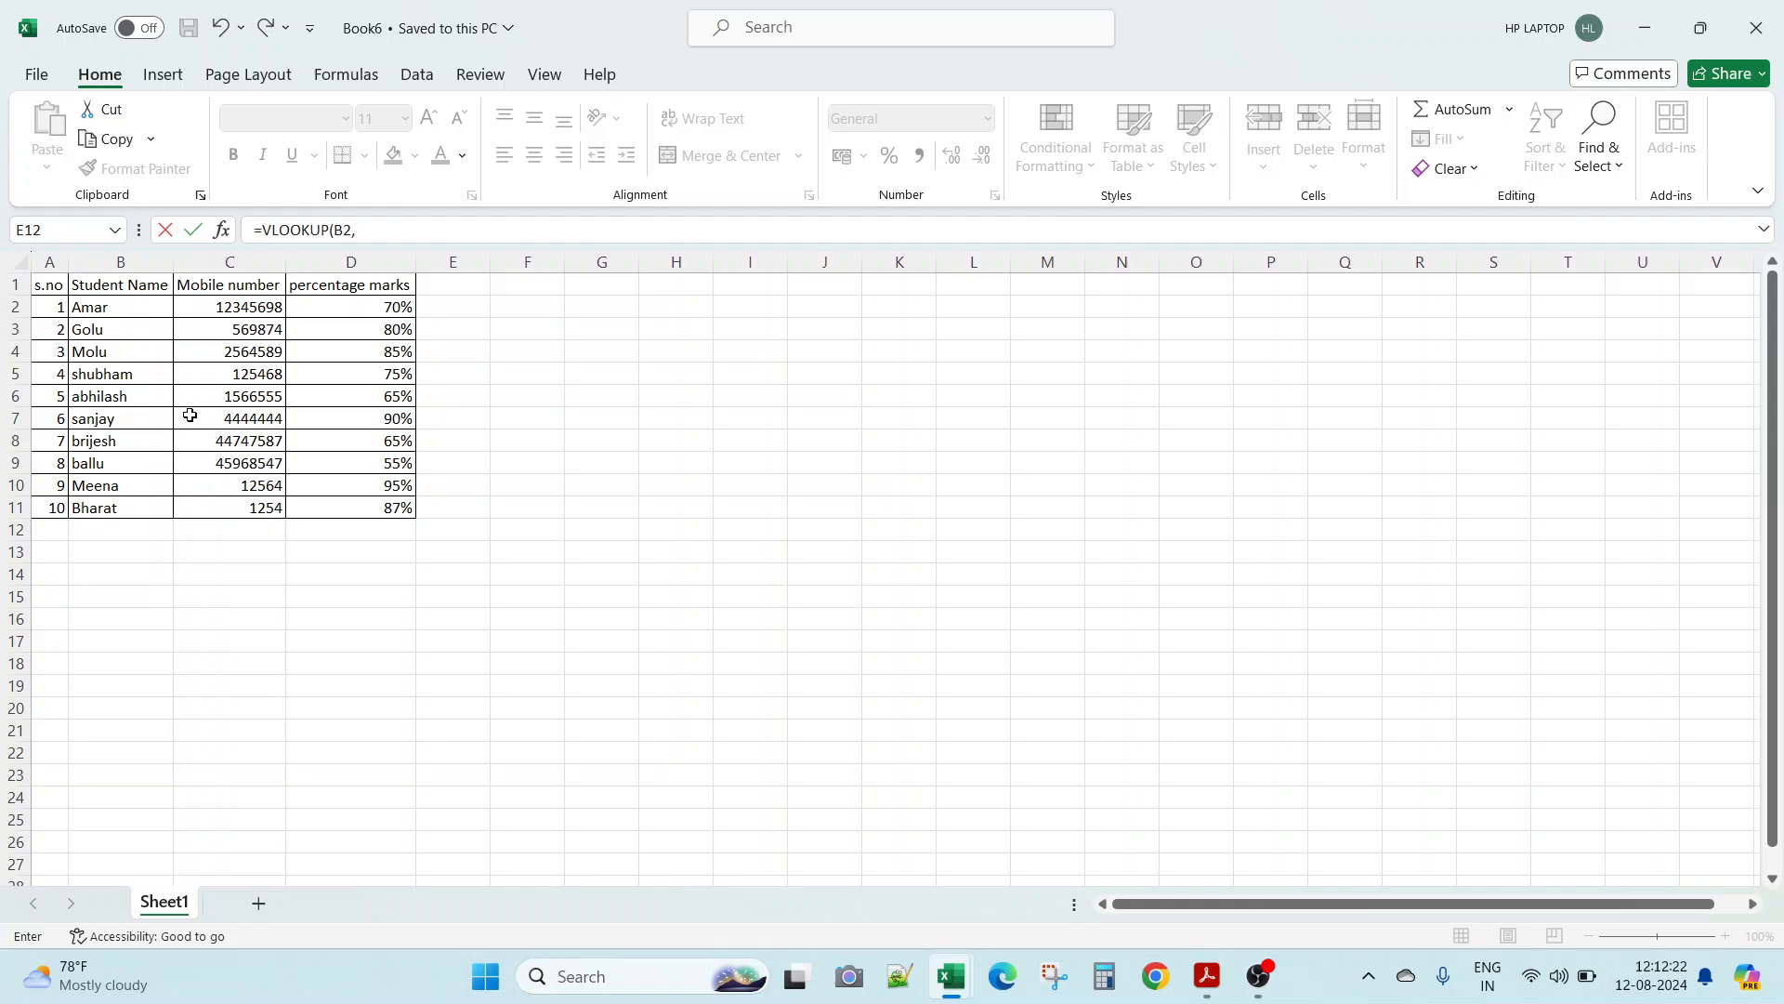
click(120, 261)
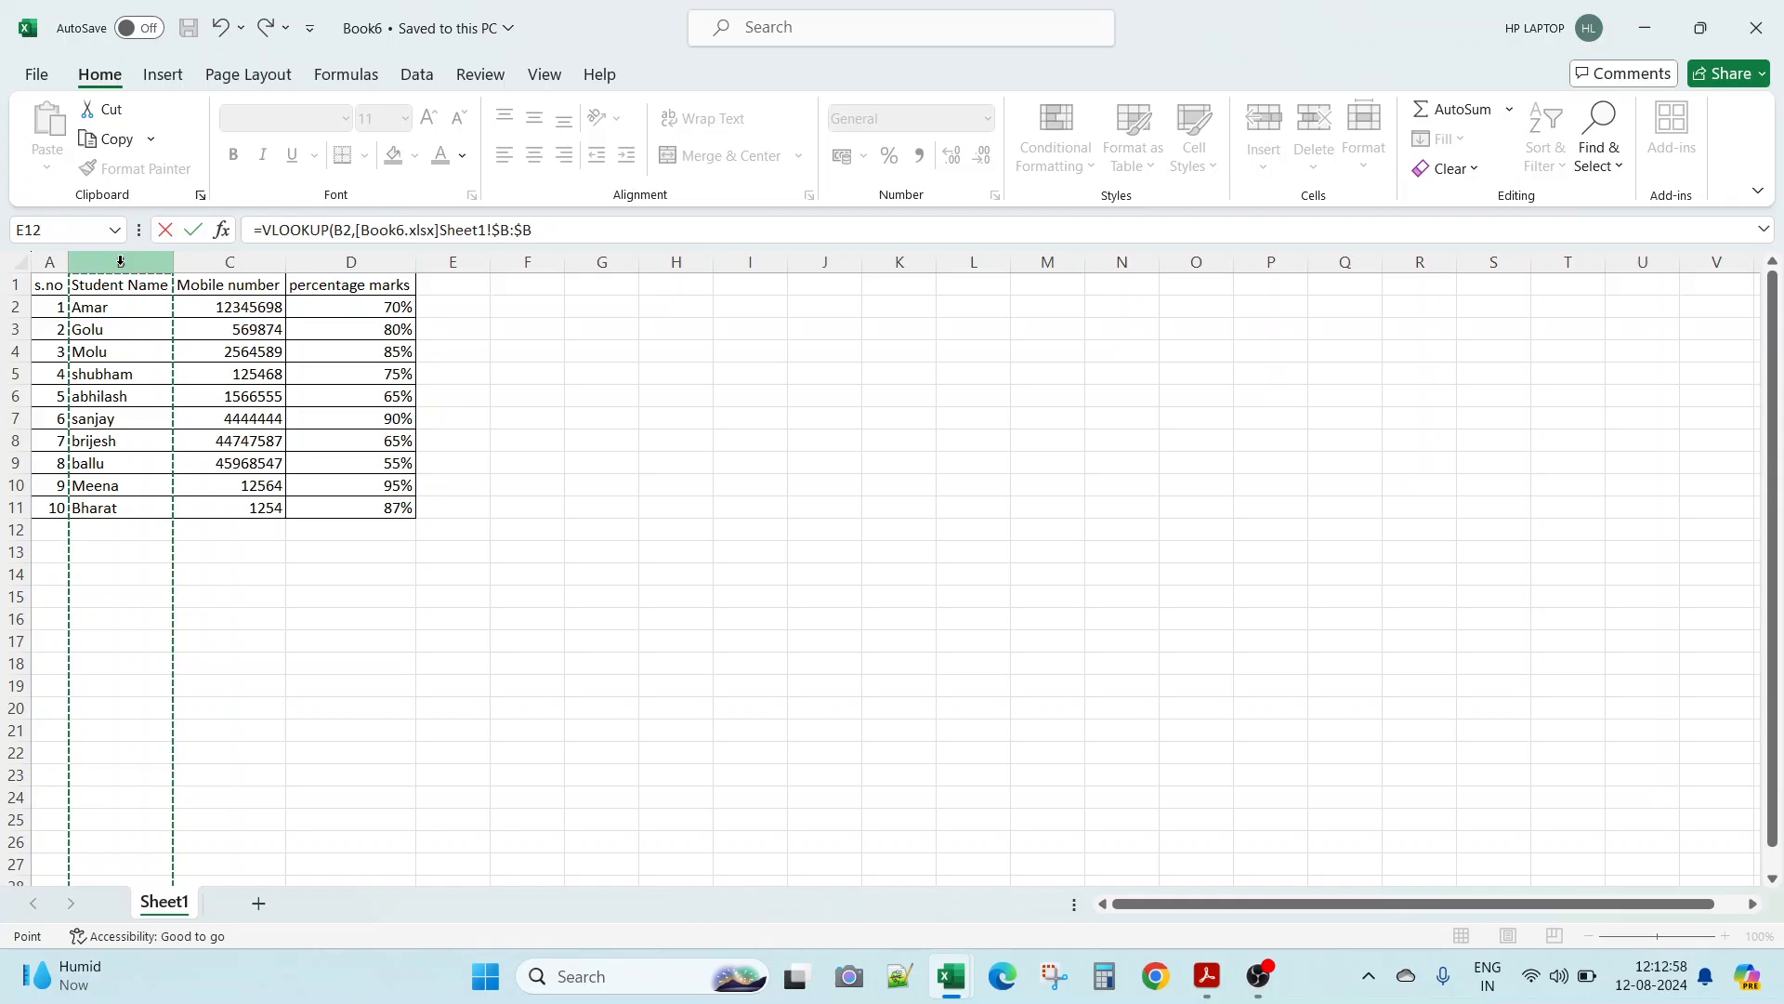
click(43, 261)
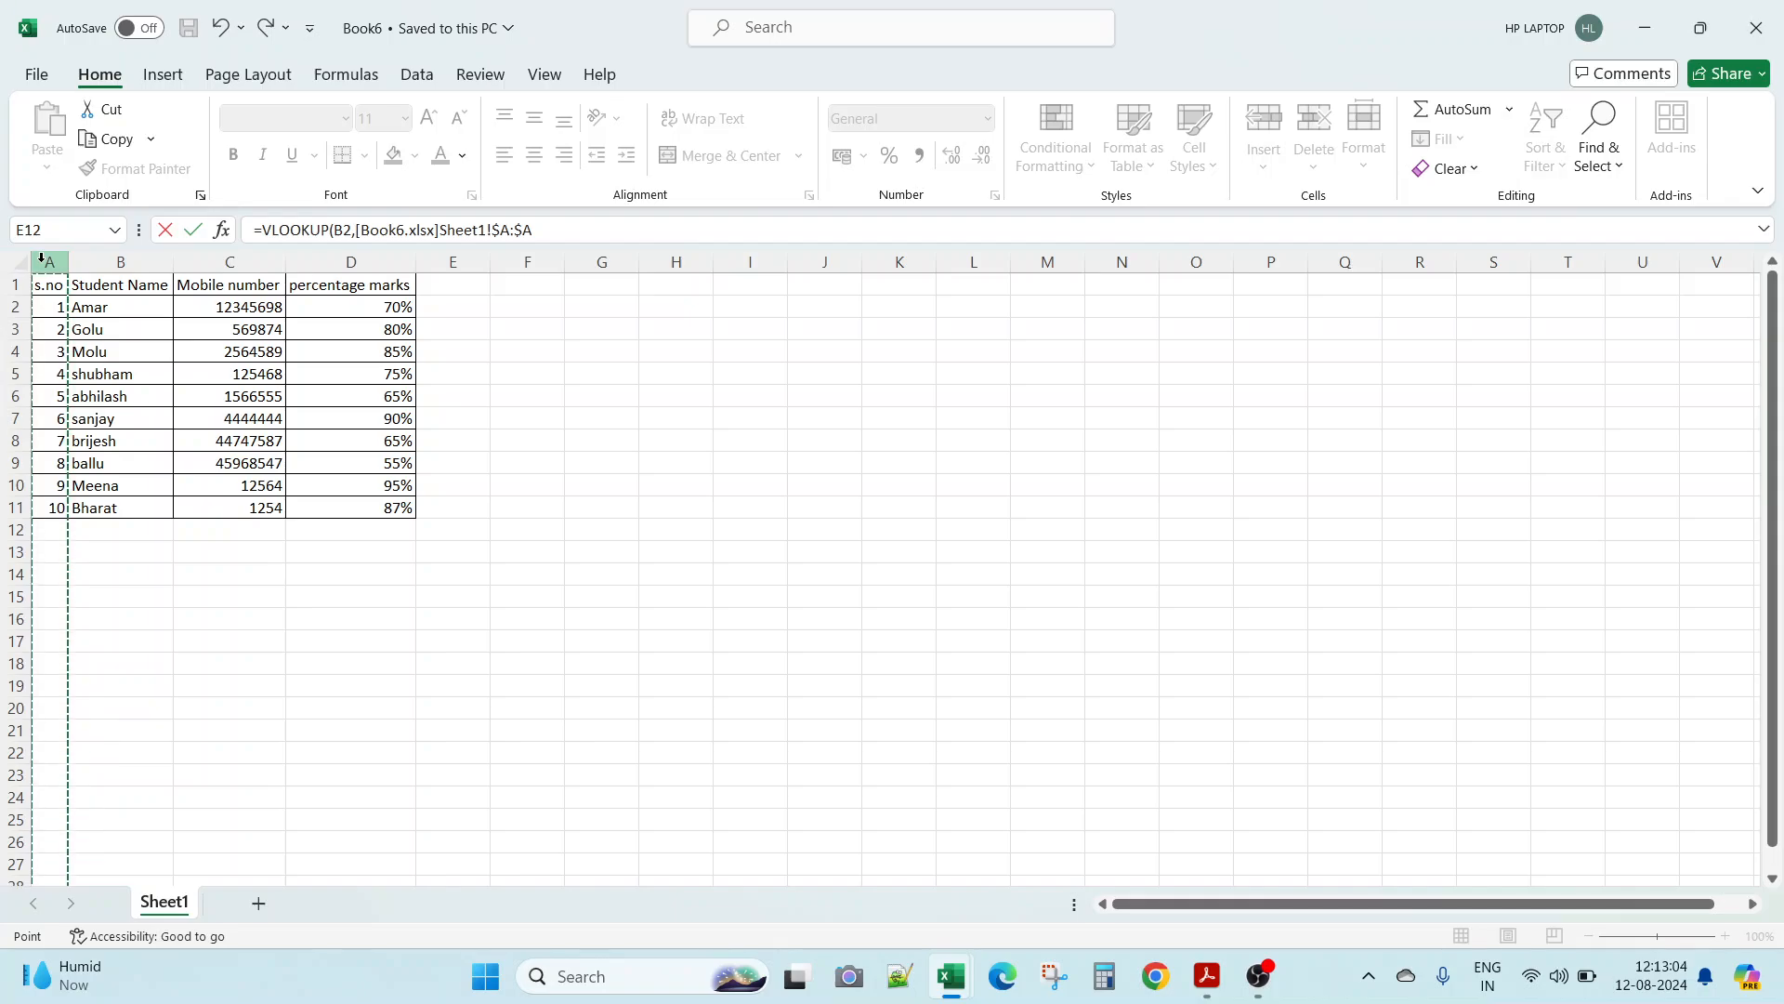
click(106, 260)
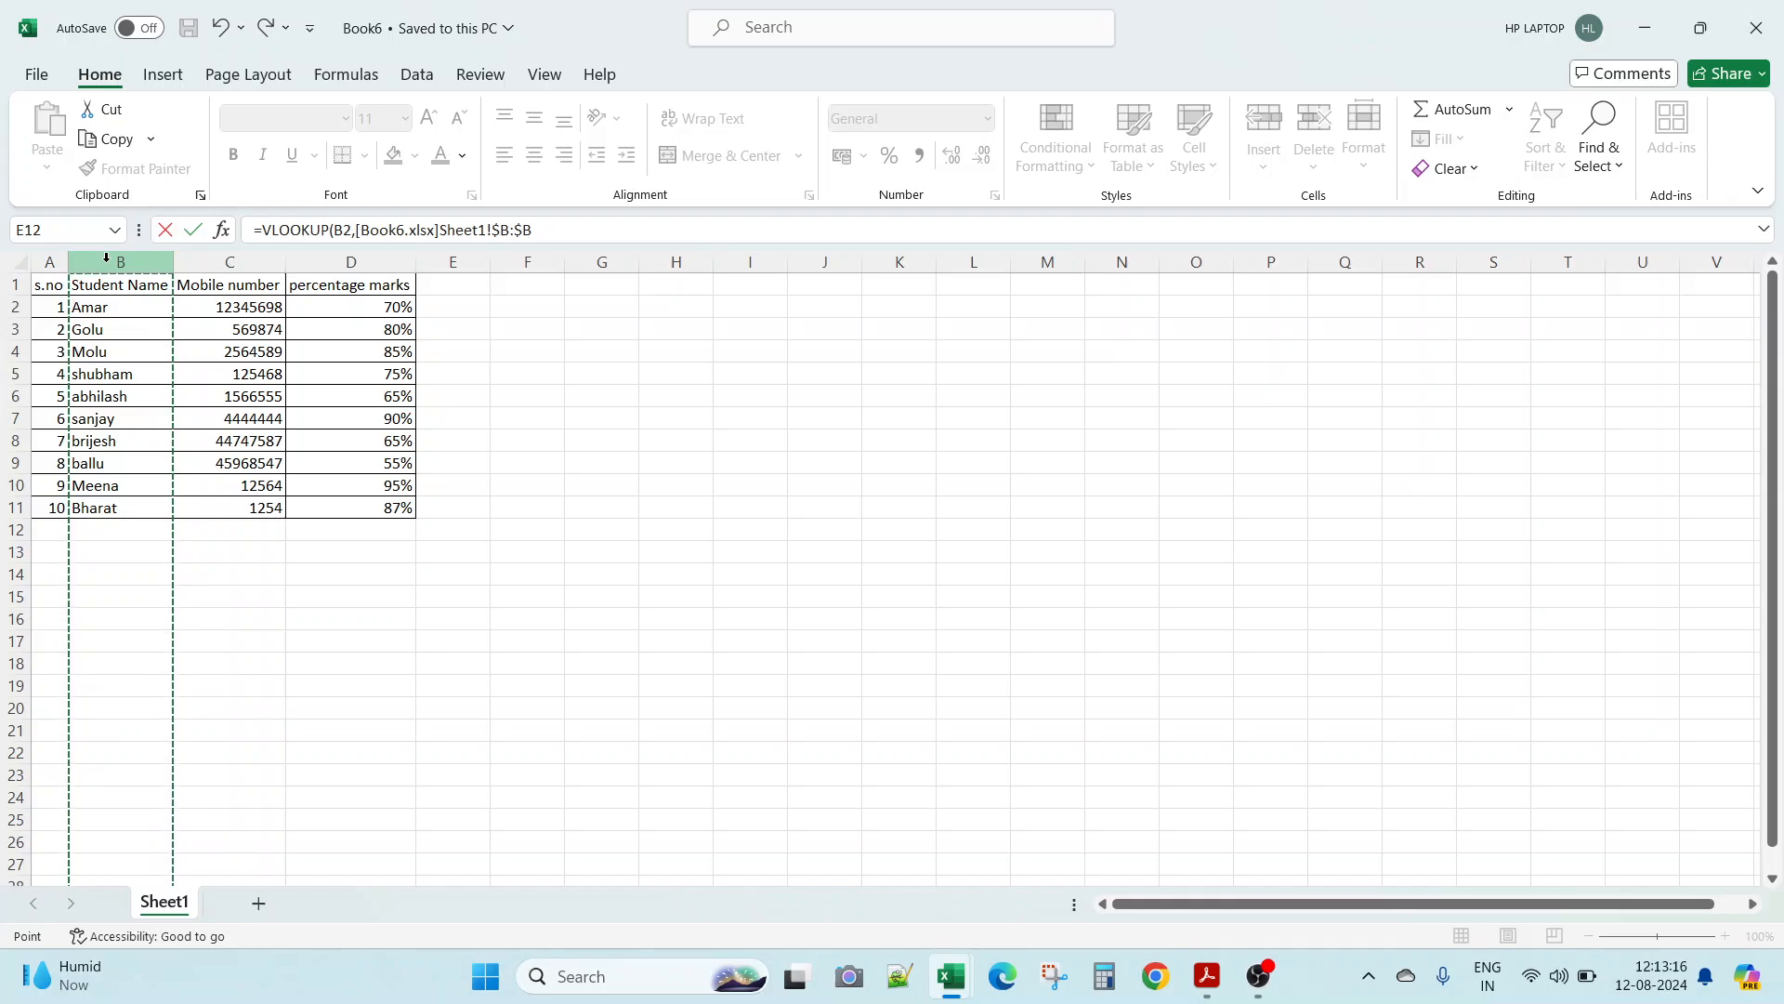
key(shift+Right)
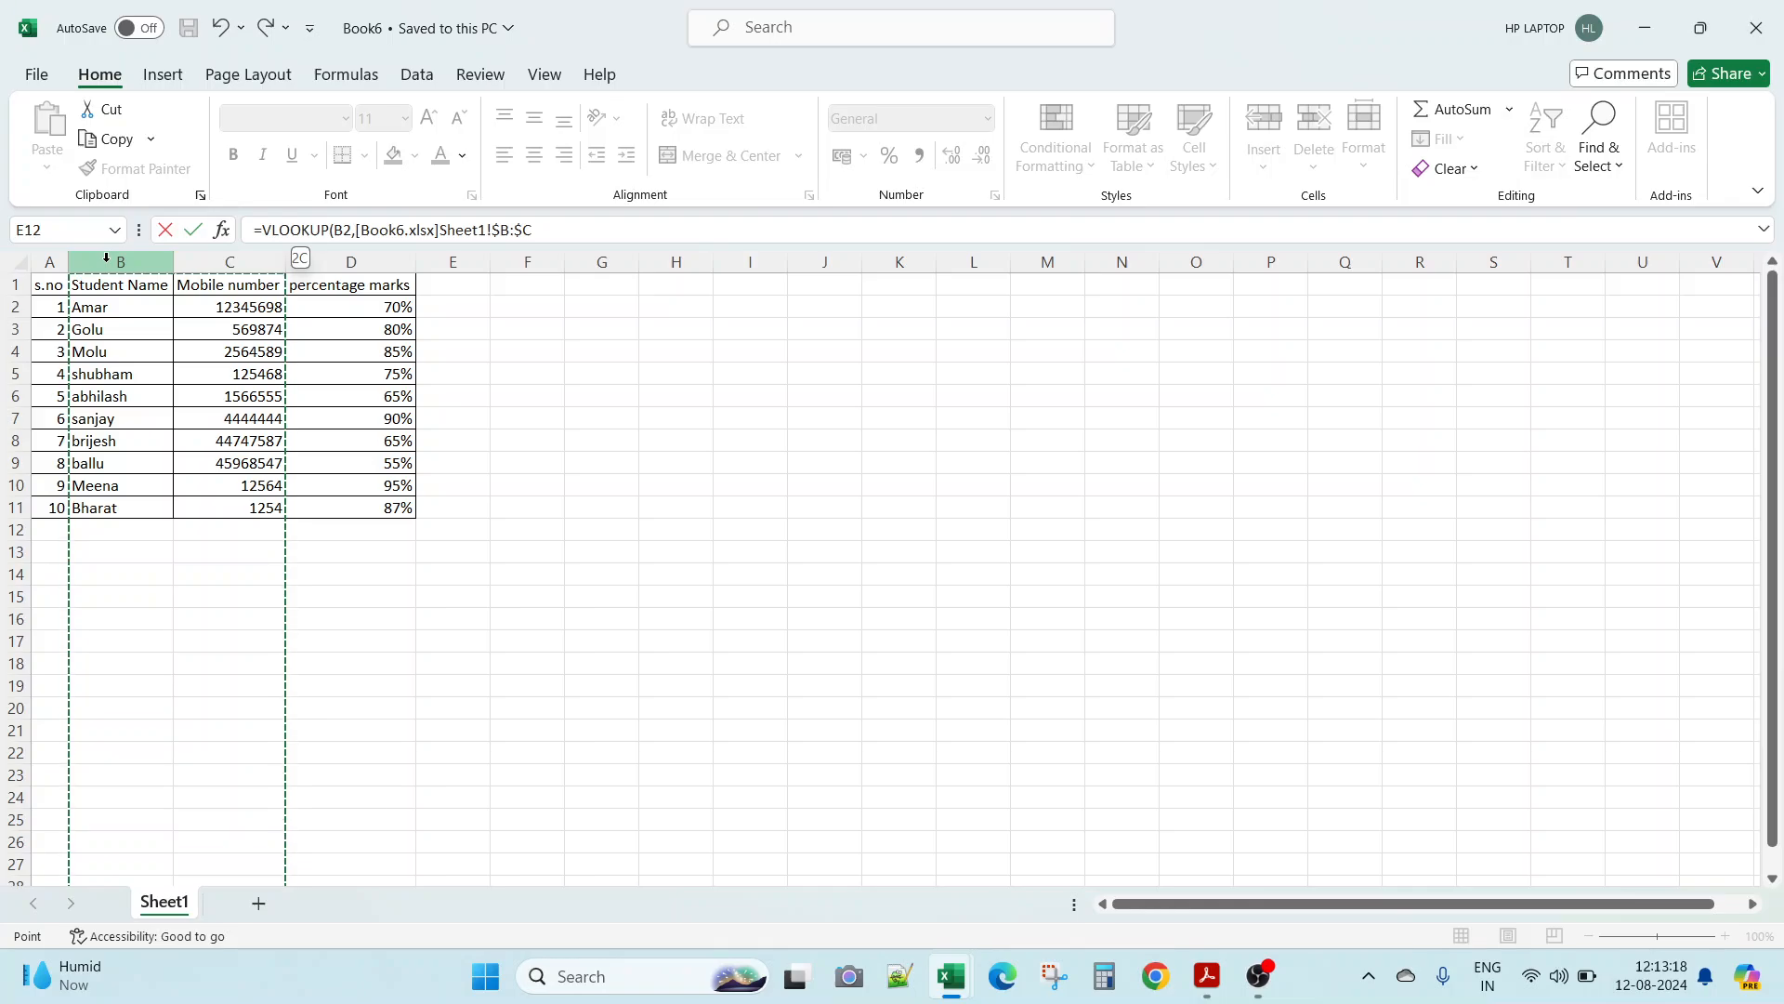
key(shift+Right)
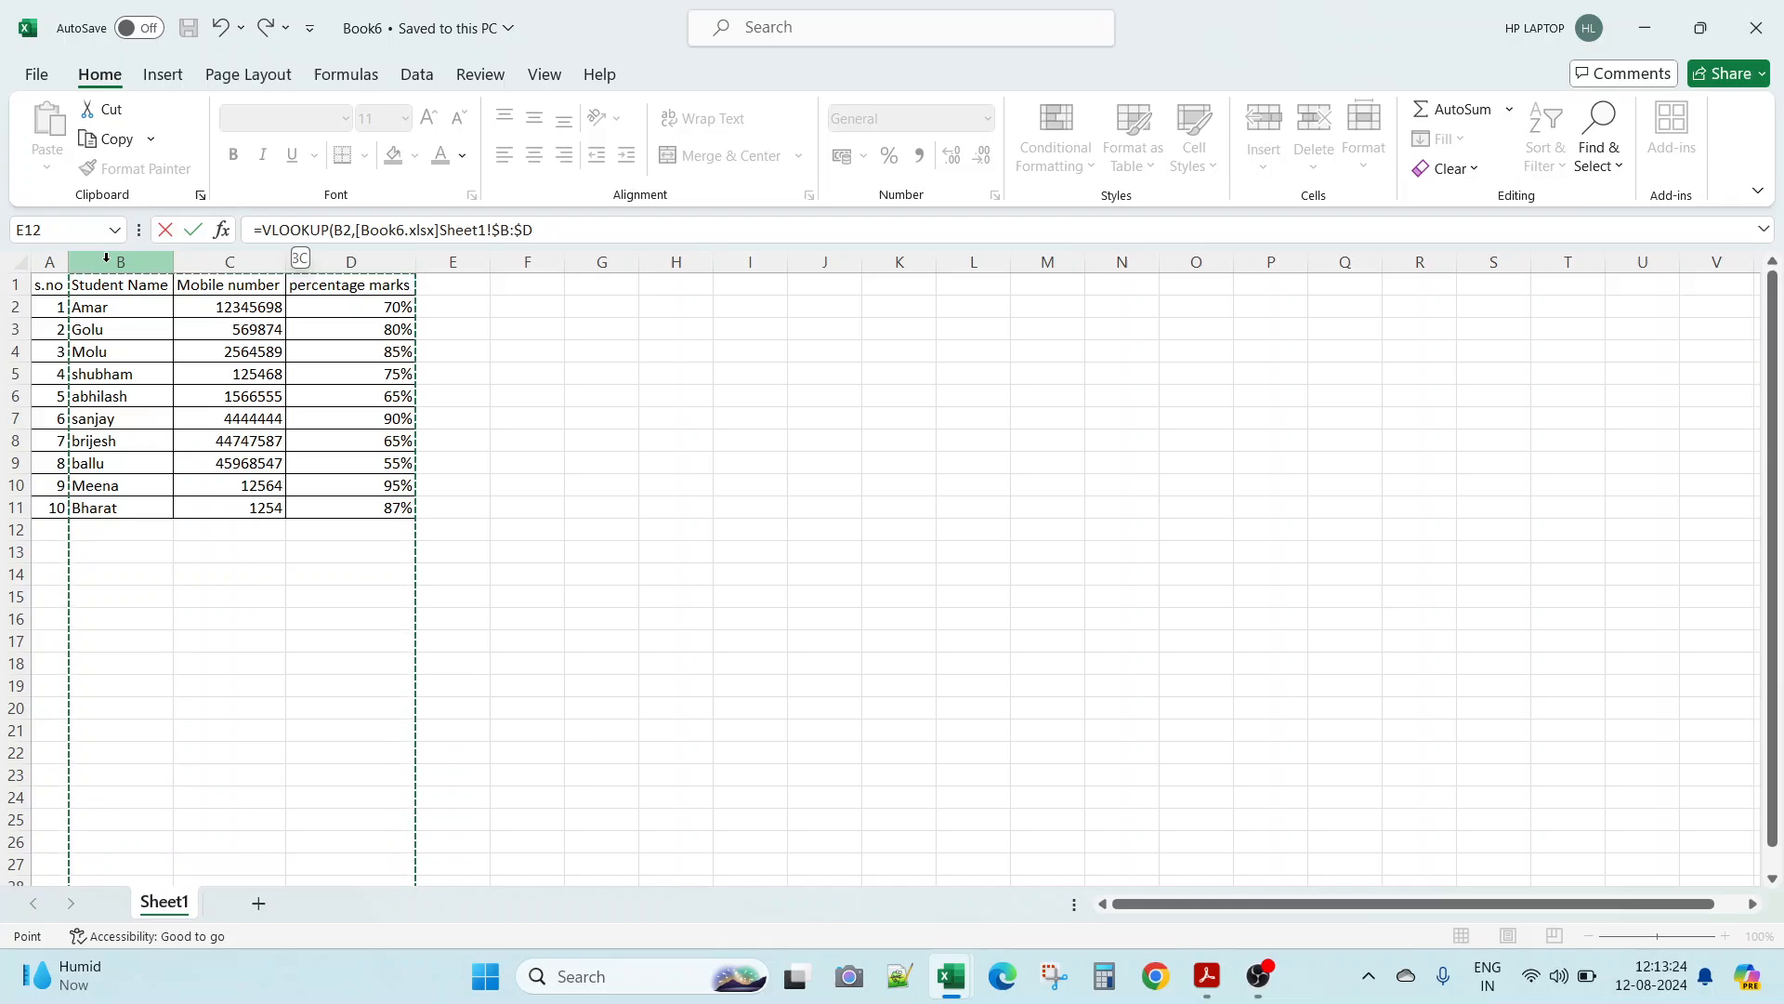
text(,)
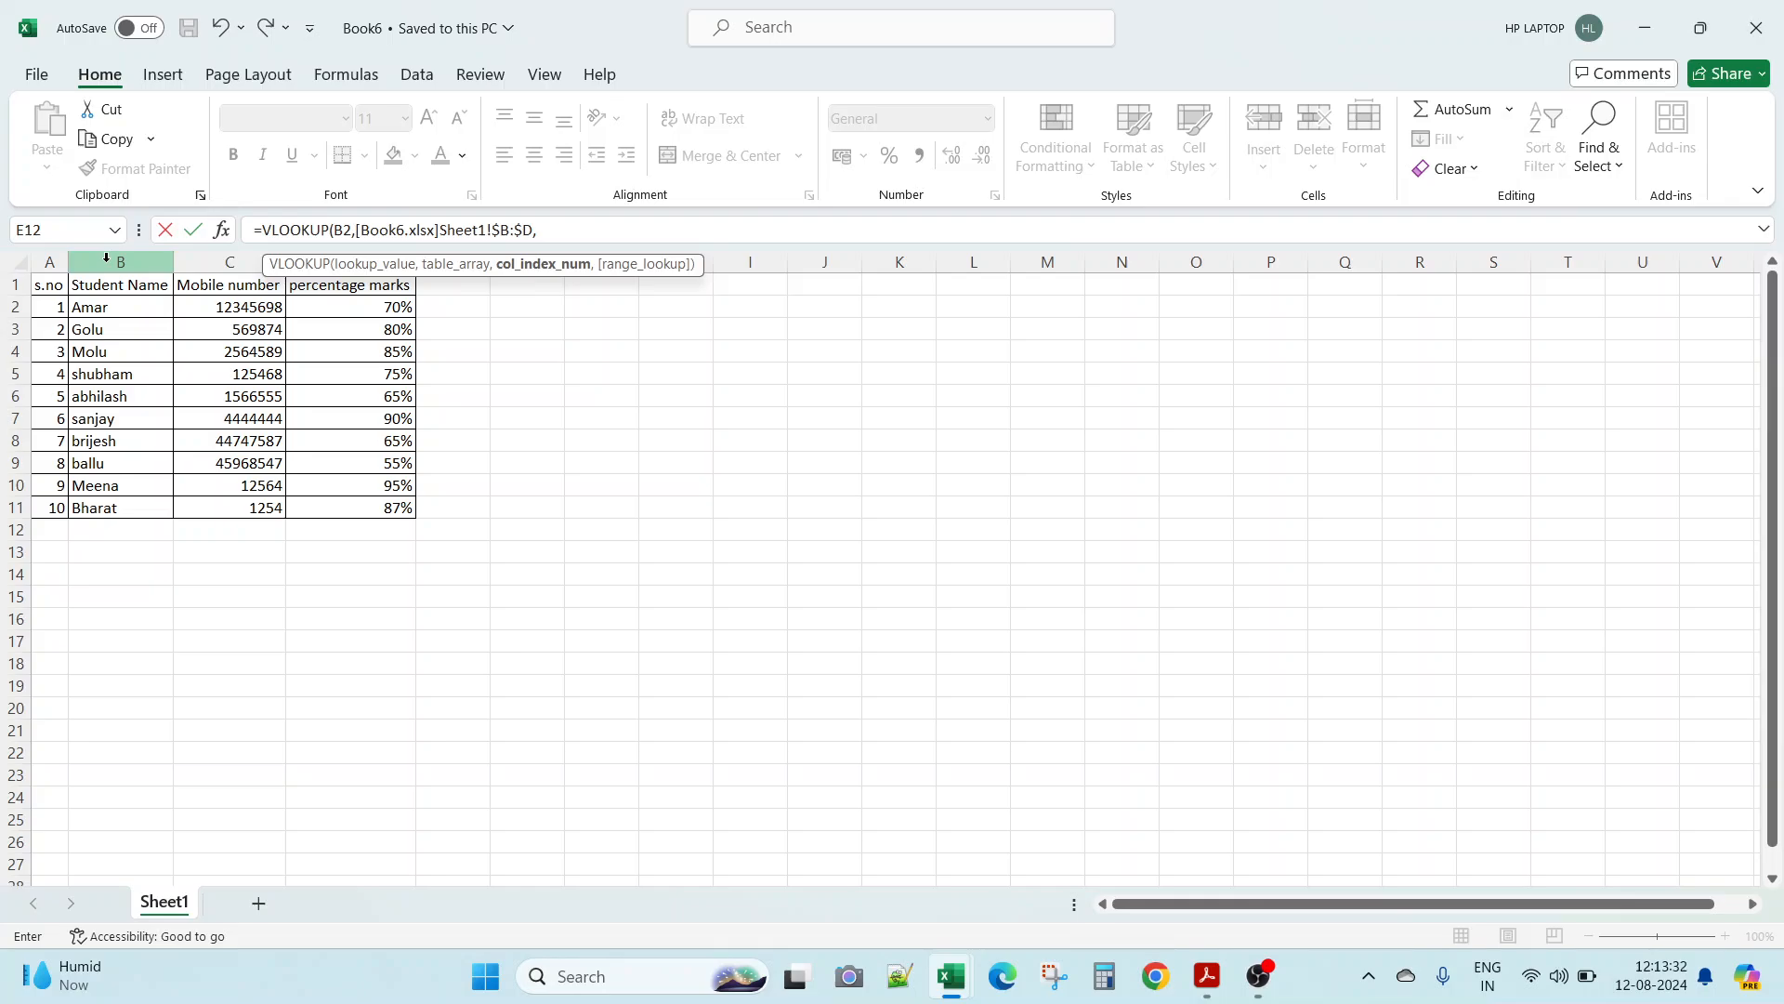
Step: Complete the VLOOKUP formula with column index 3 and range lookup 1, and enter it in Book5's D2
key(alt+Tab)
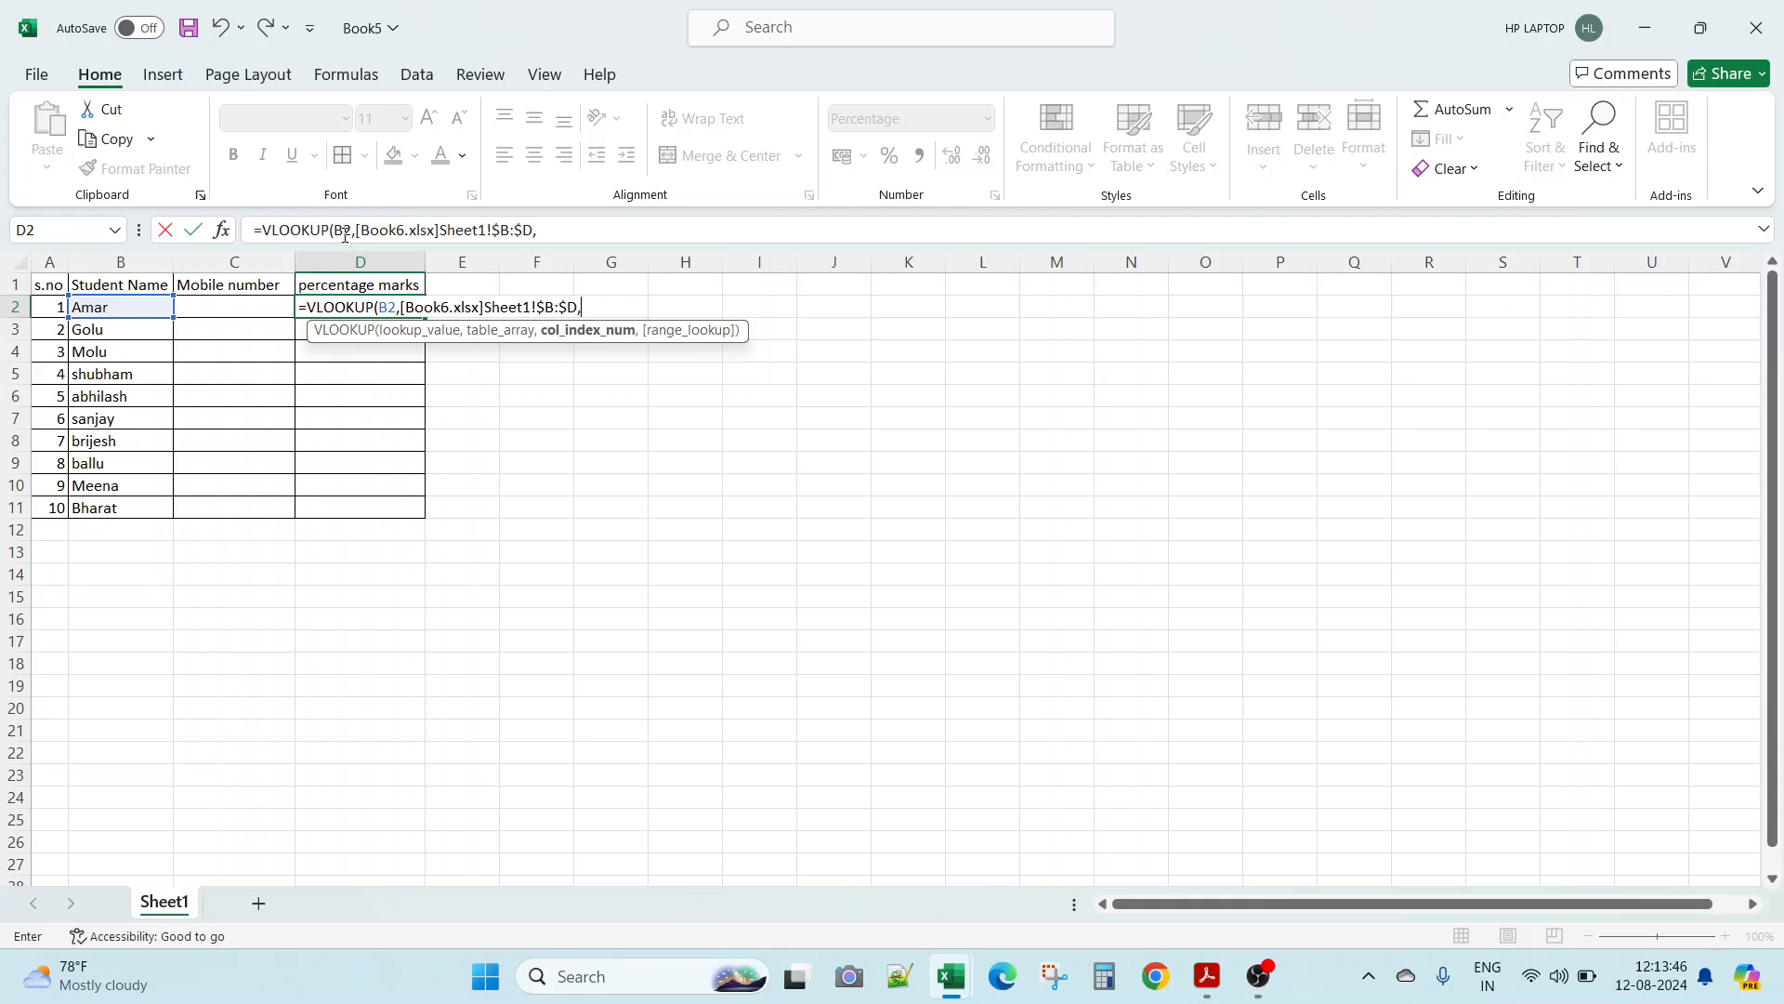
key(ctrl+Tab)
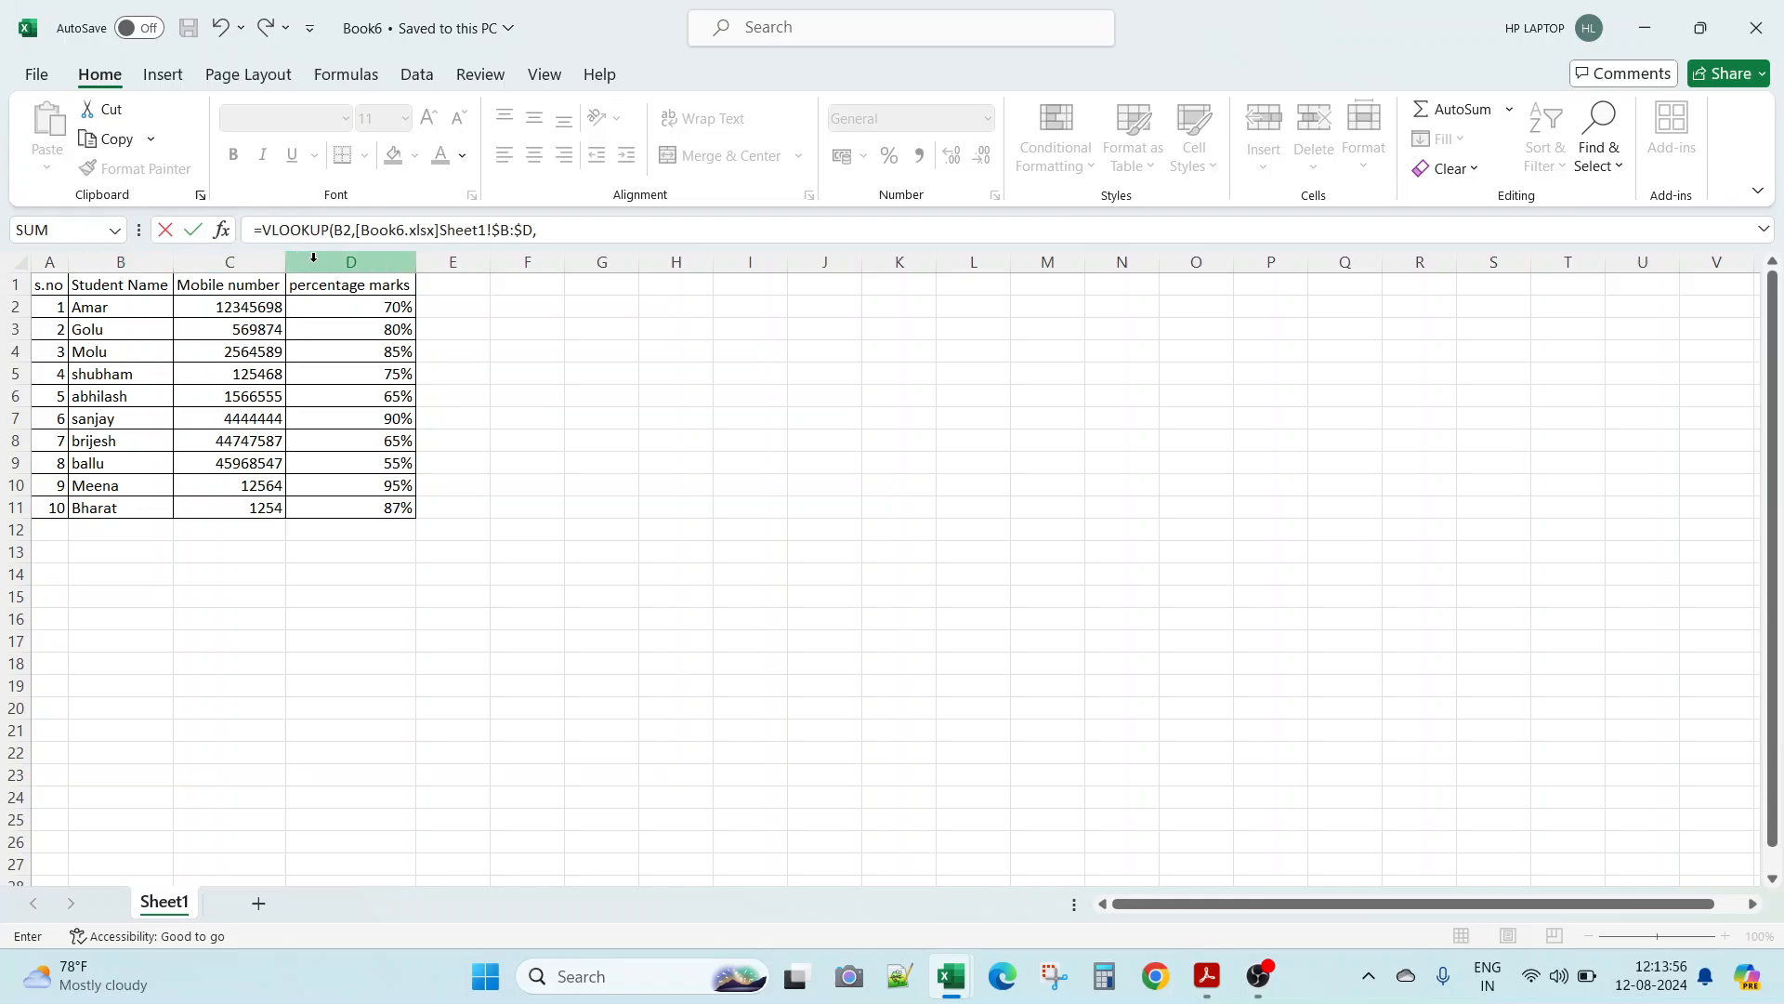
click(544, 234)
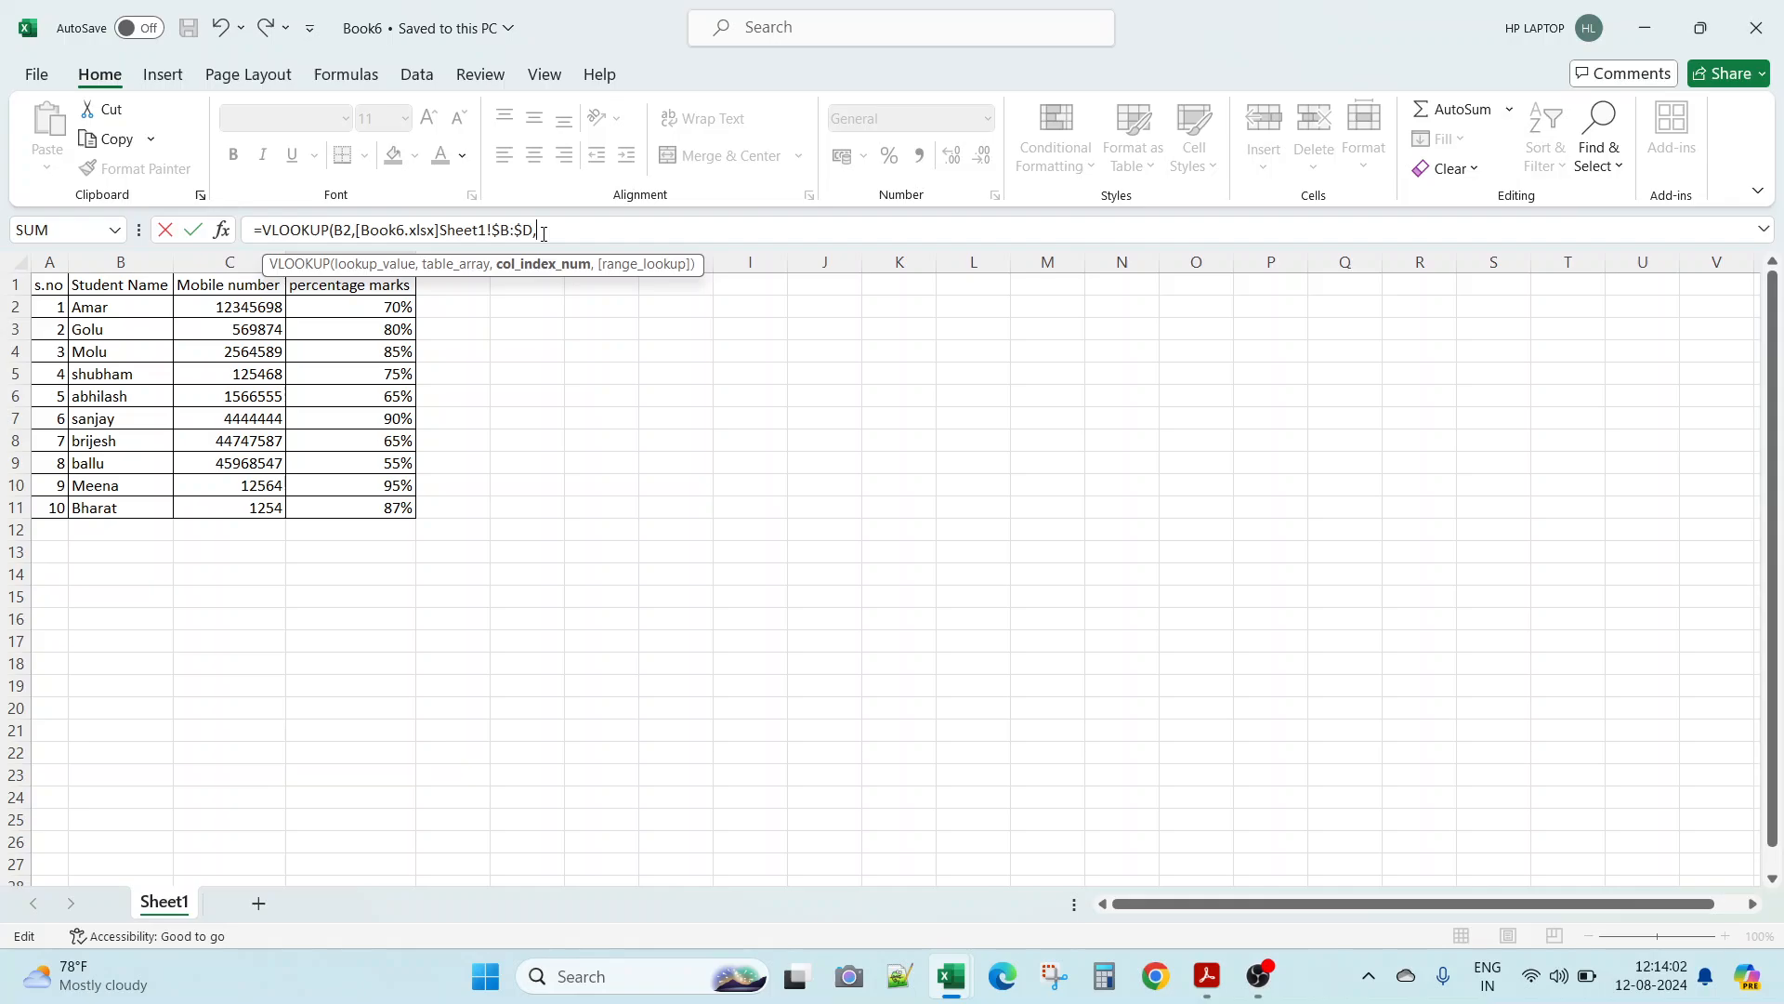
text(3,)
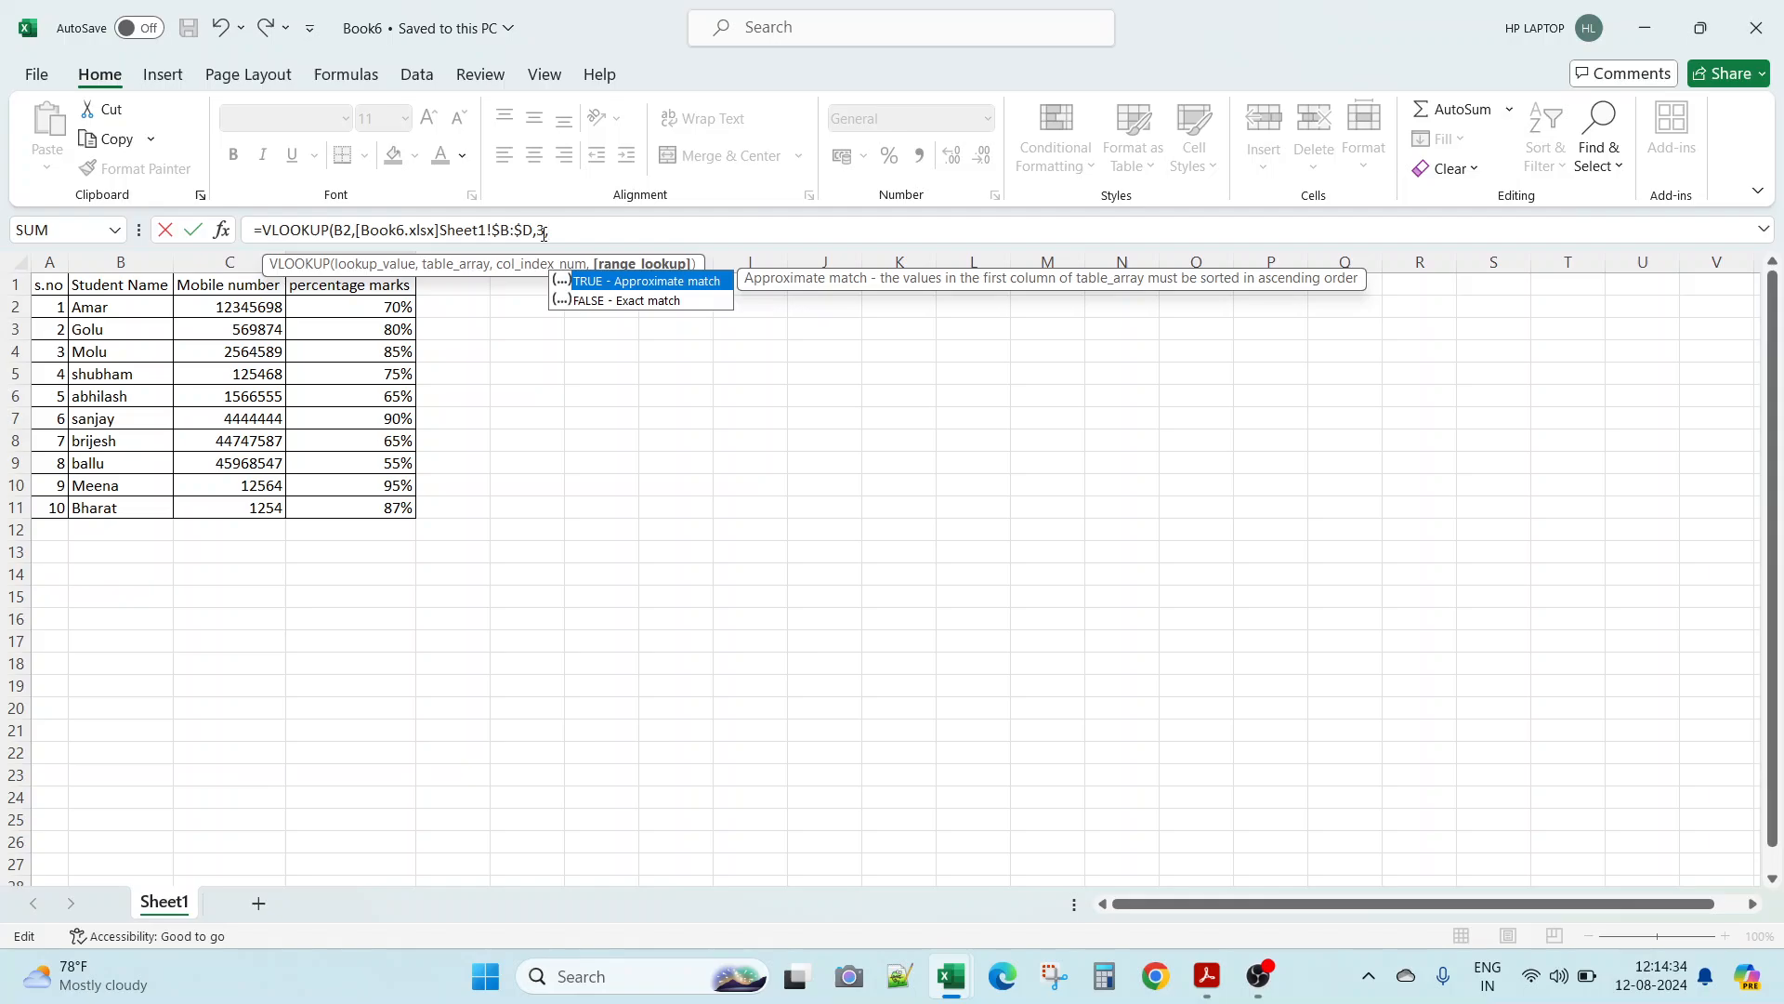
text(1))
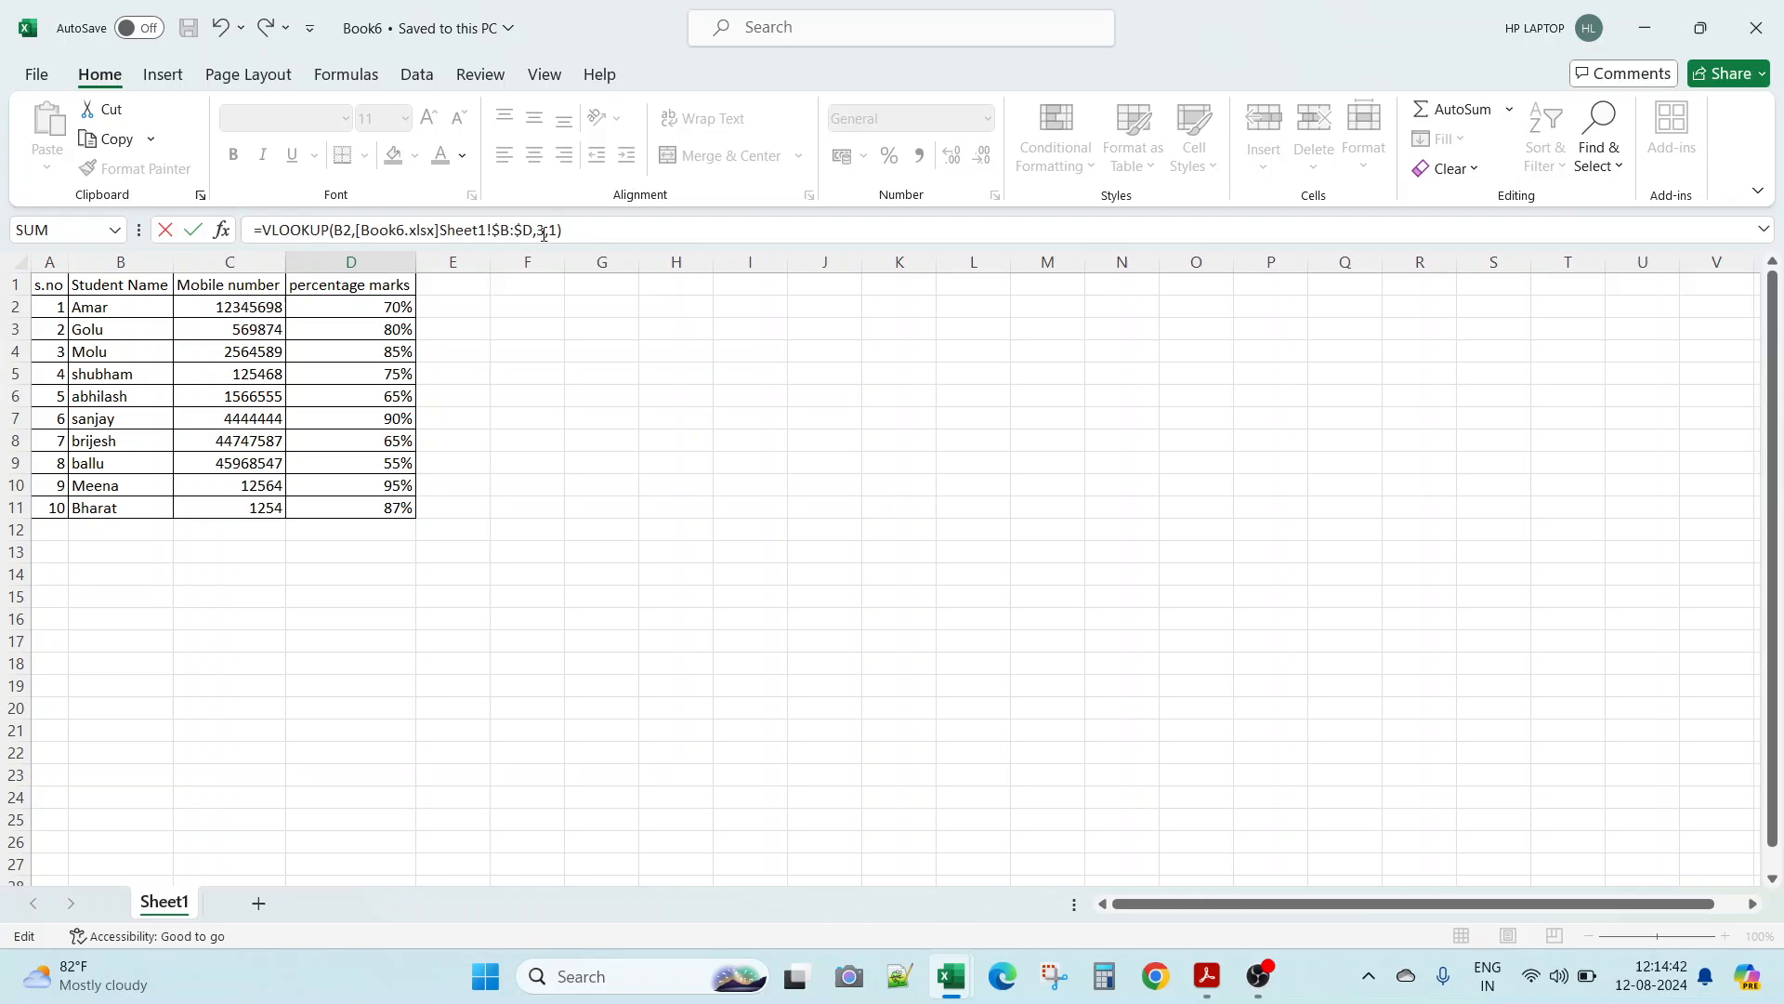
key(Return)
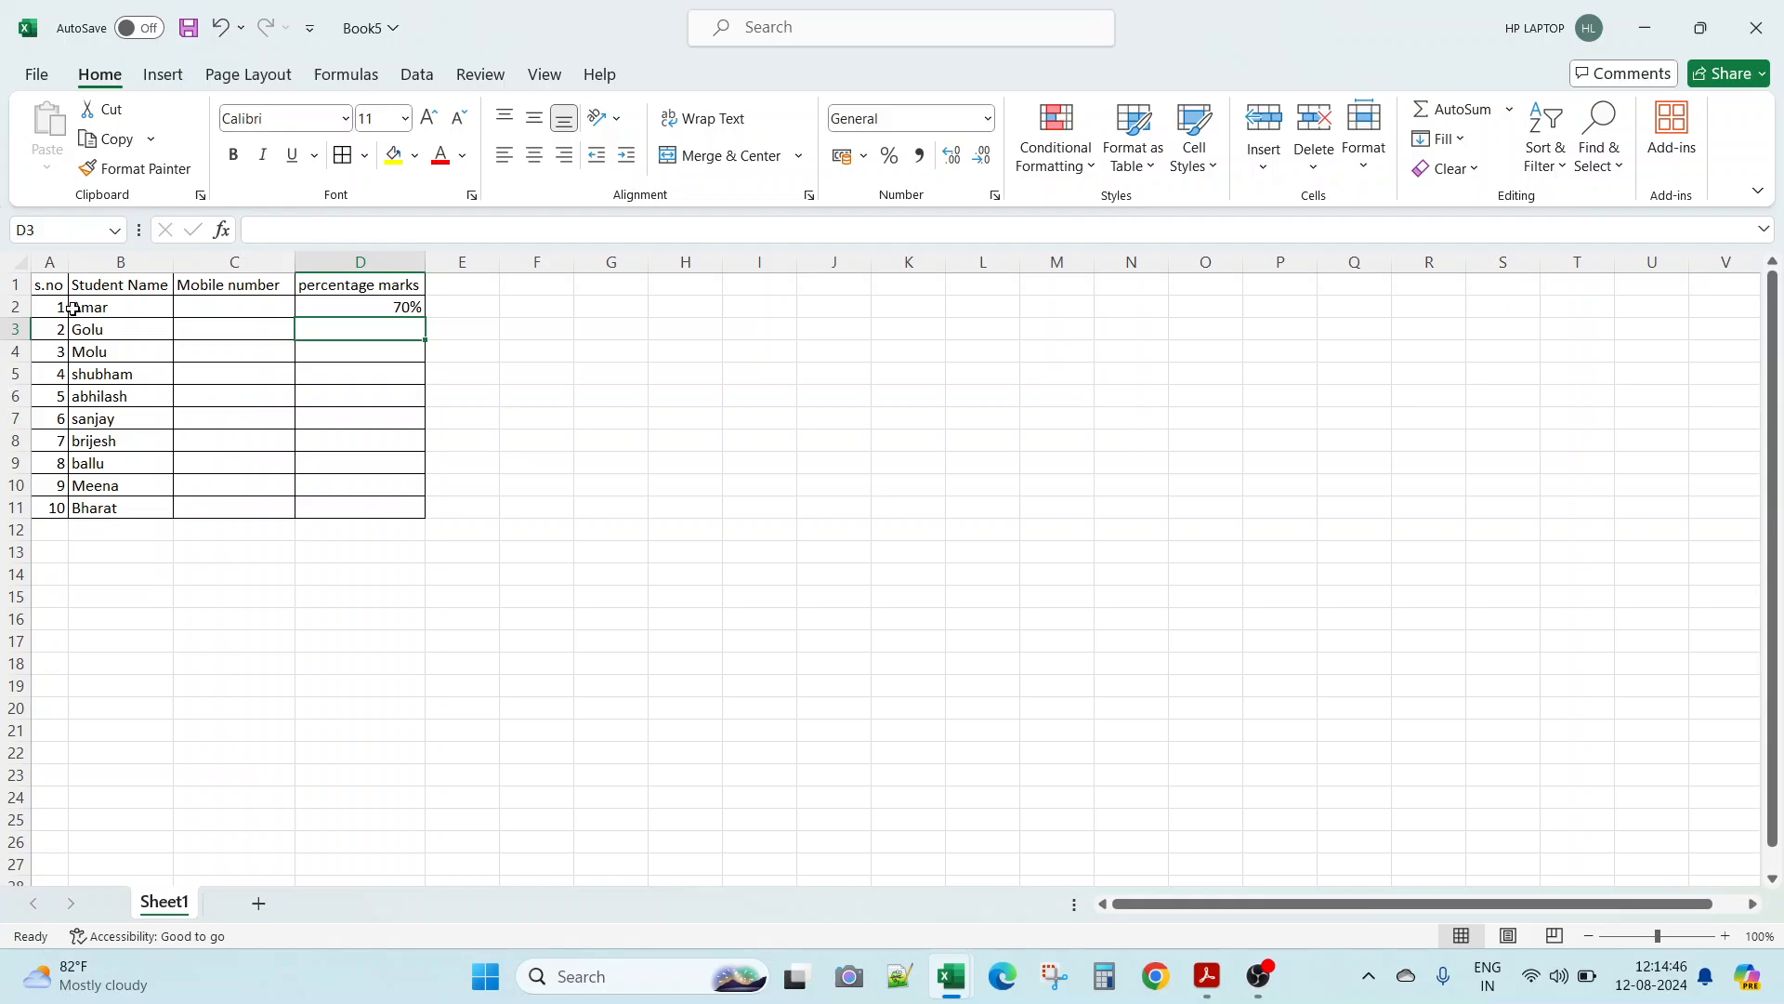
Step: Copy the VLOOKUP formula from D2 and paste it over the percentage marks cells D2 to D11
click(15, 307)
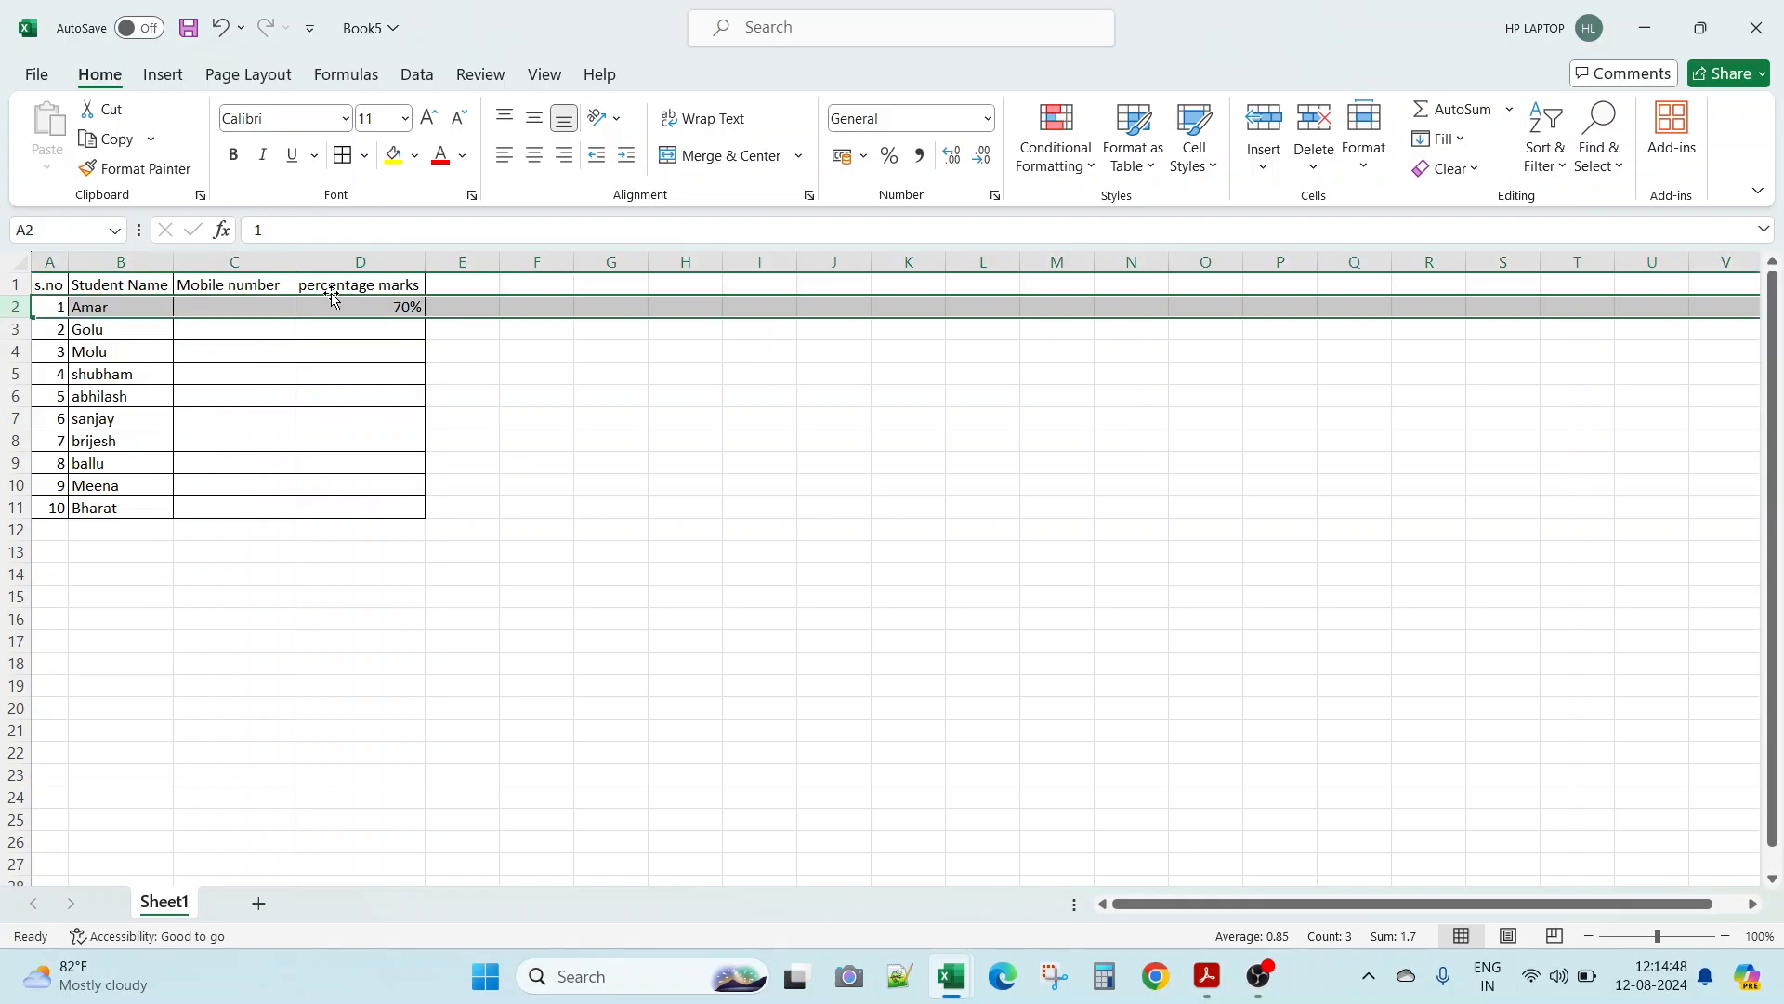
click(392, 309)
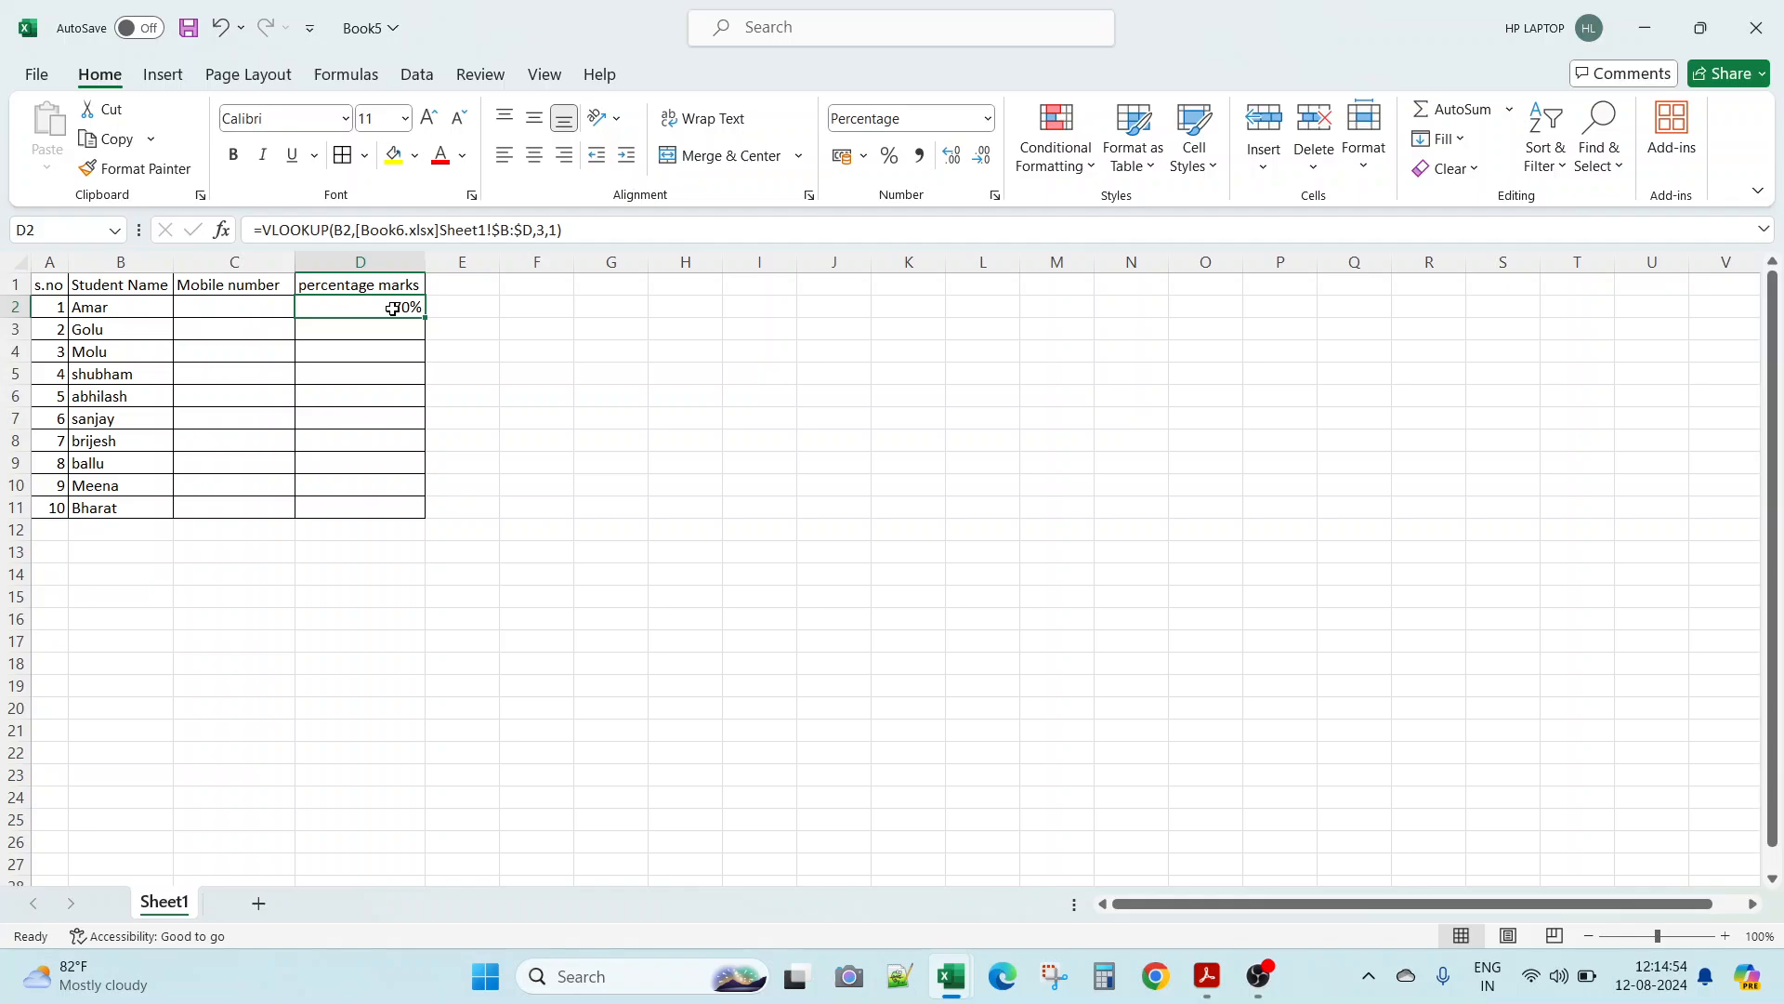
drag(350, 335, 346, 506)
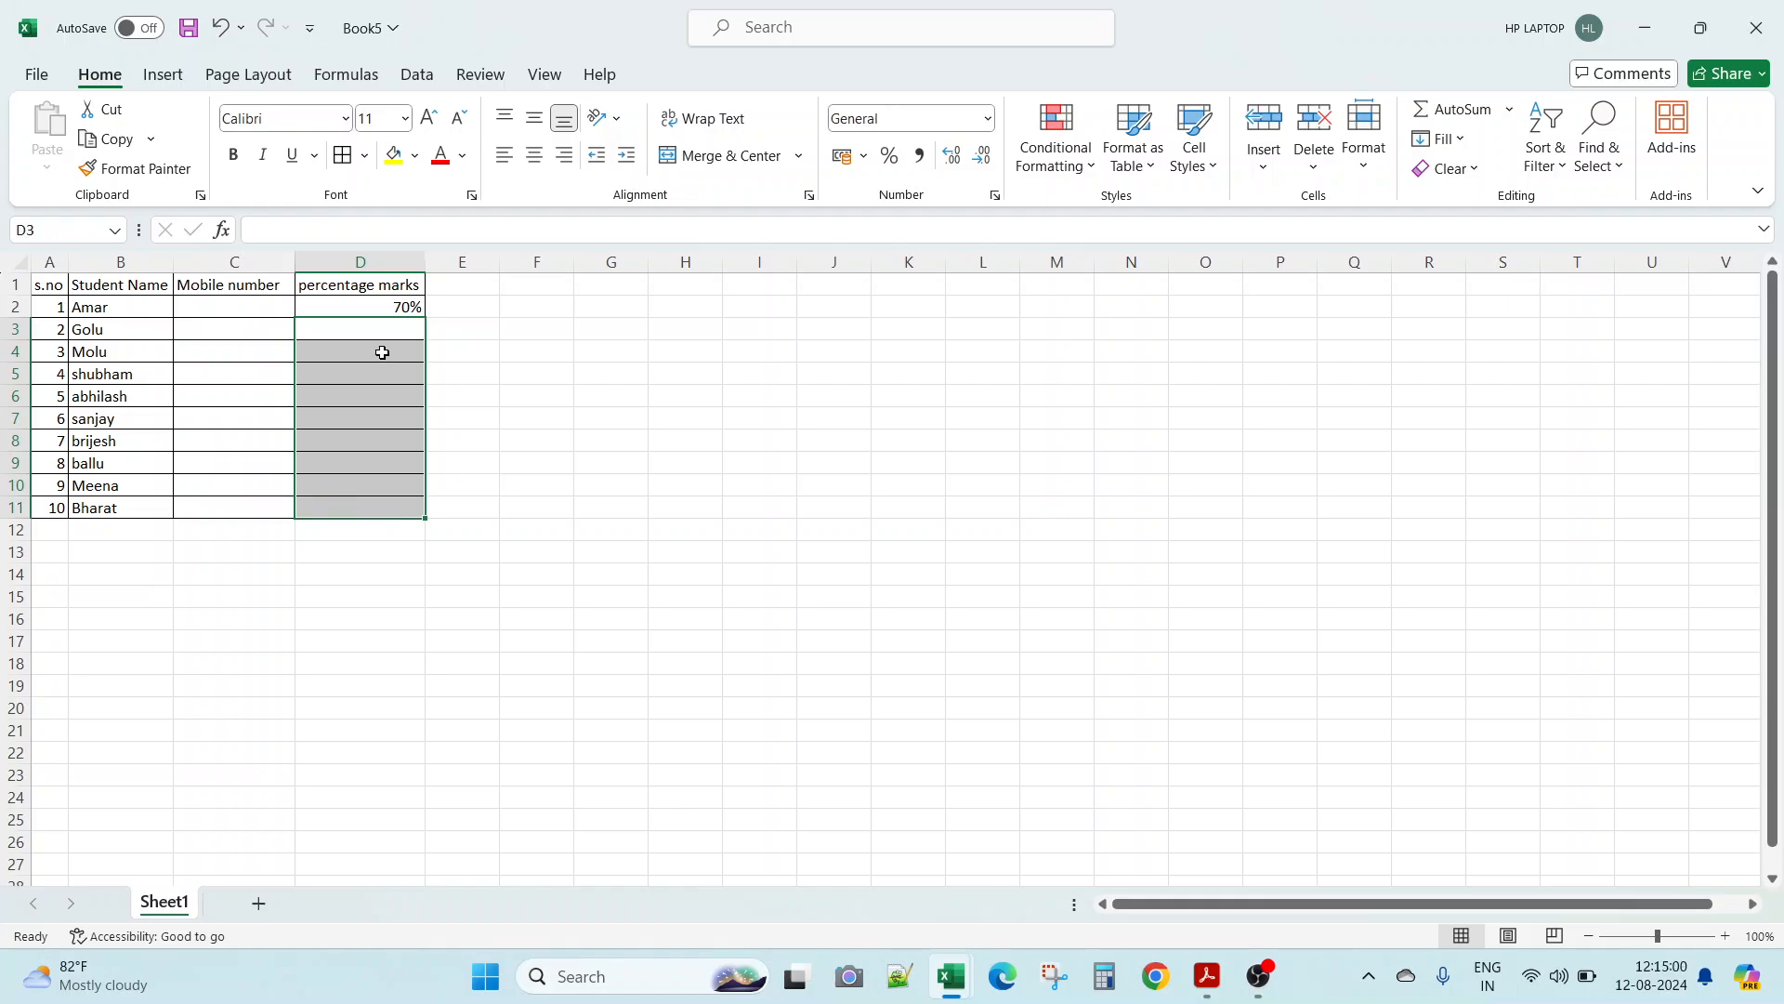
click(392, 307)
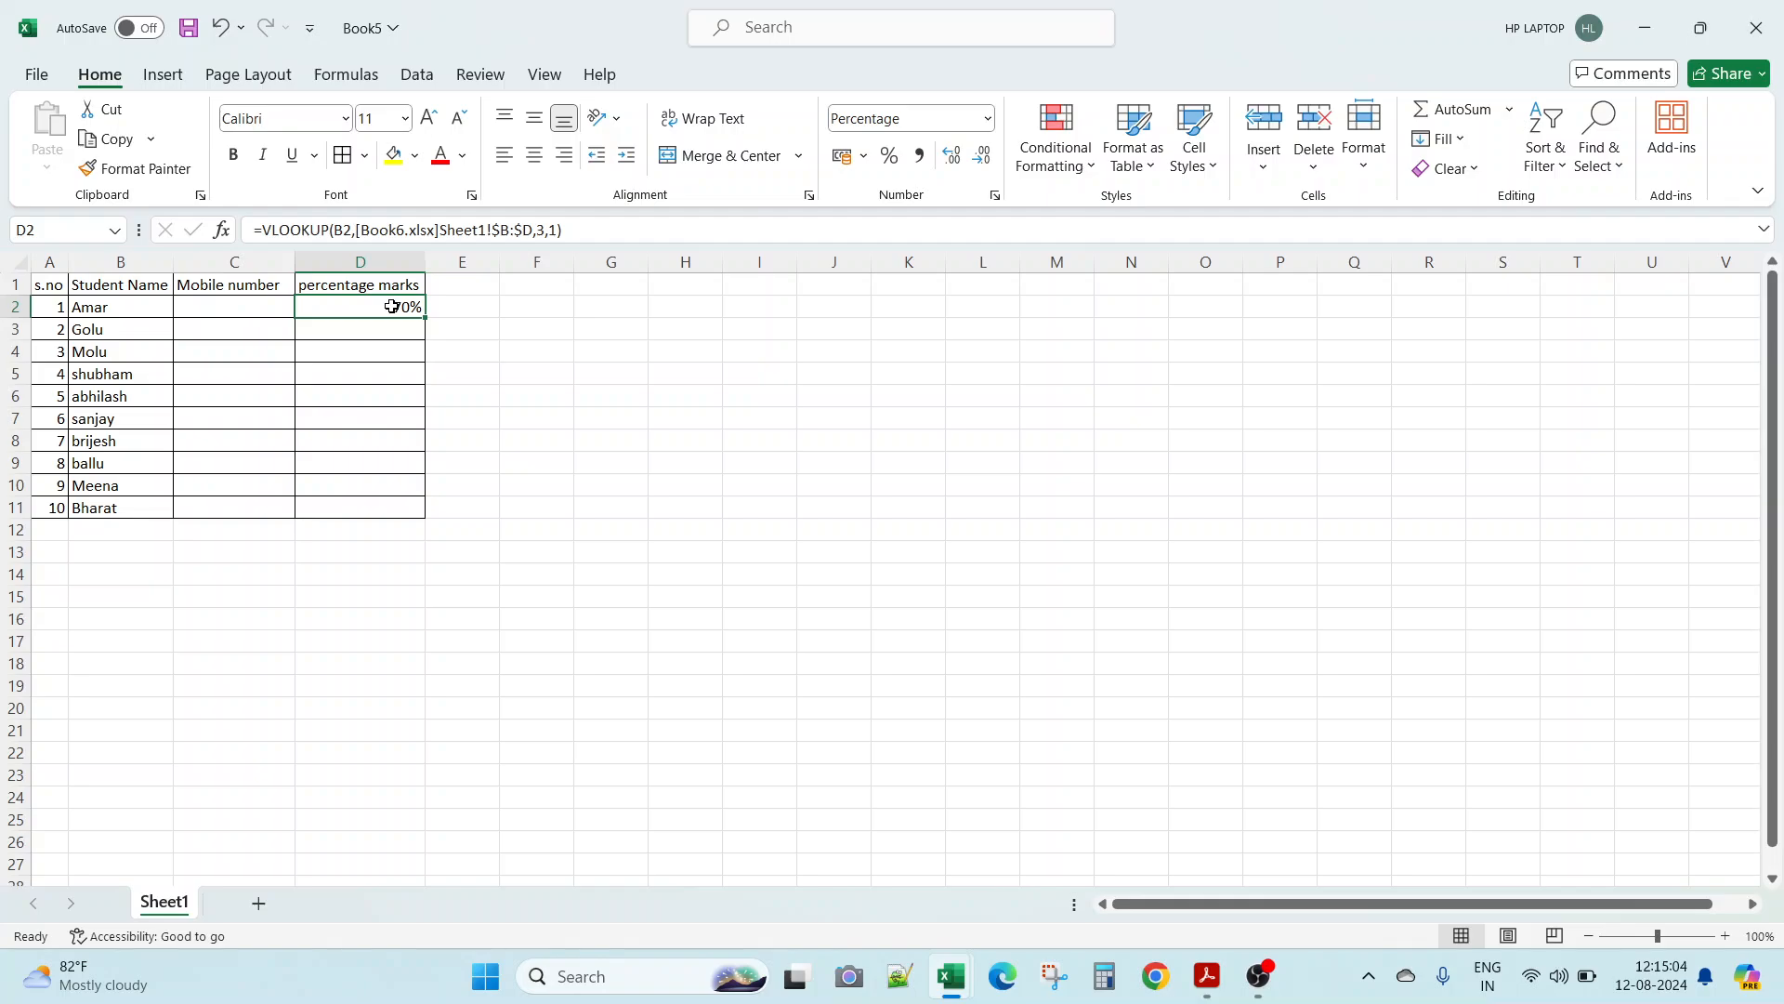
key(ctrl+c)
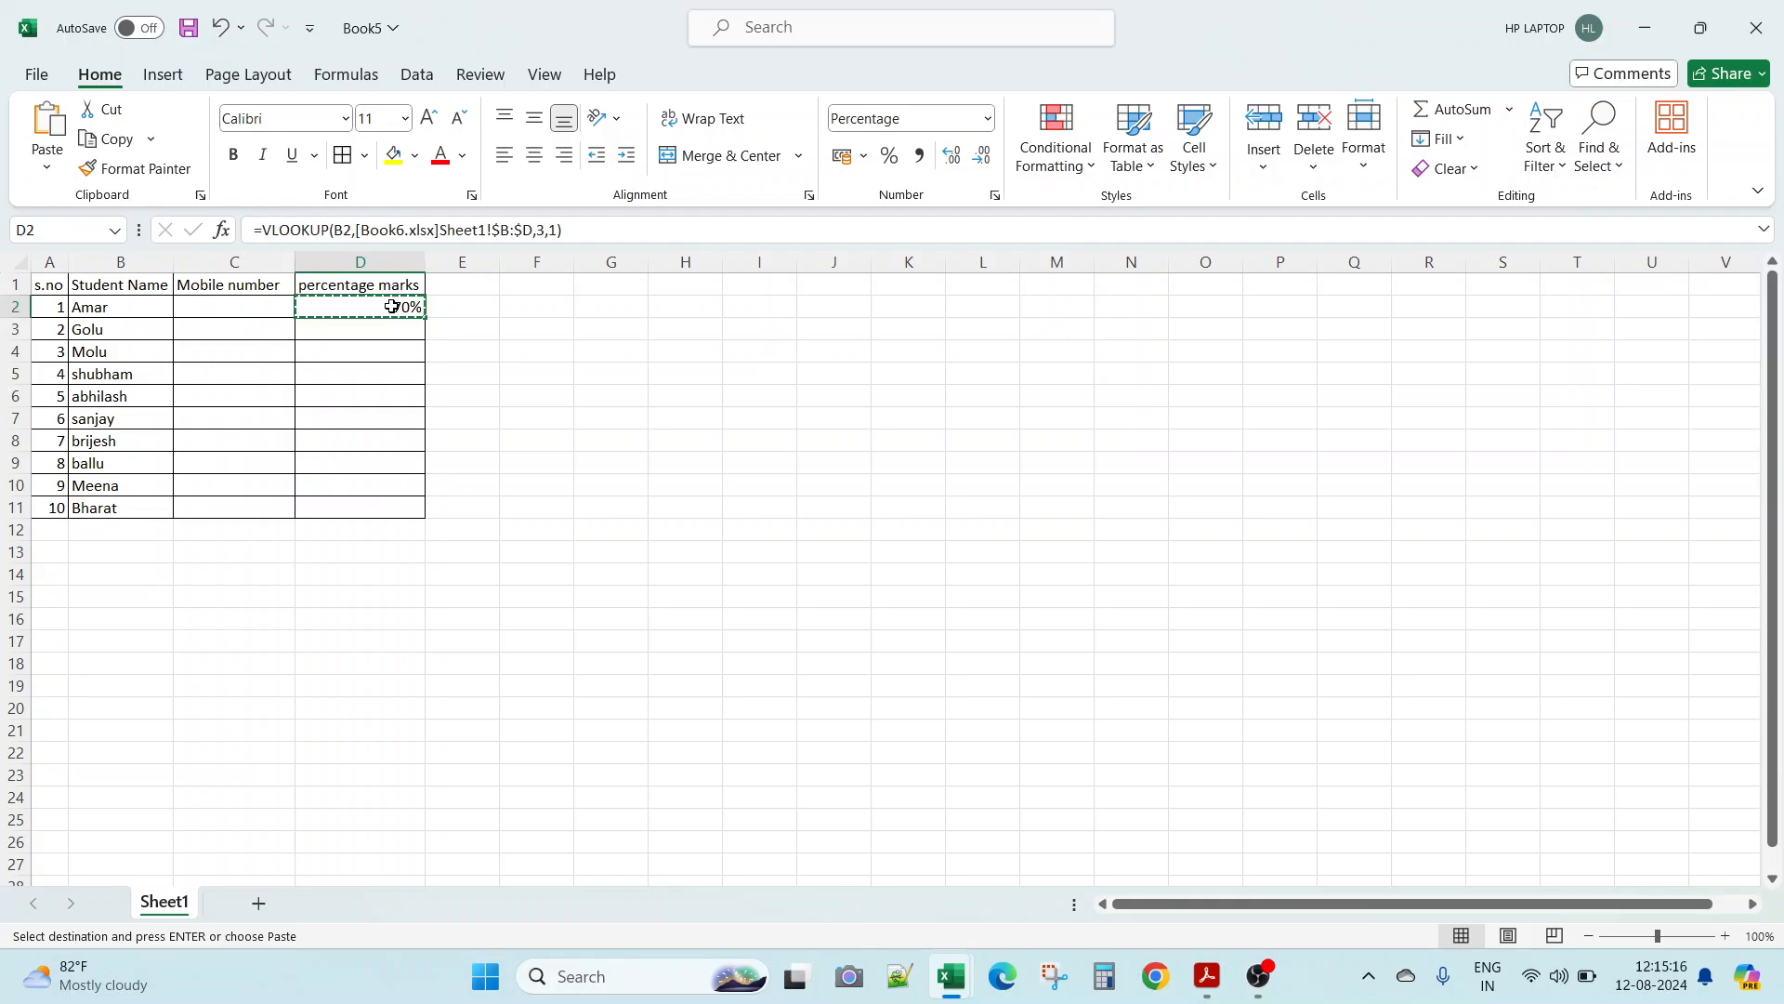
key(shift+Down)
key(shift+Down)
key(shift+Down)
key(shift+Down)
key(shift+Down)
key(shift+Down)
key(shift+Down)
key(shift+Down)
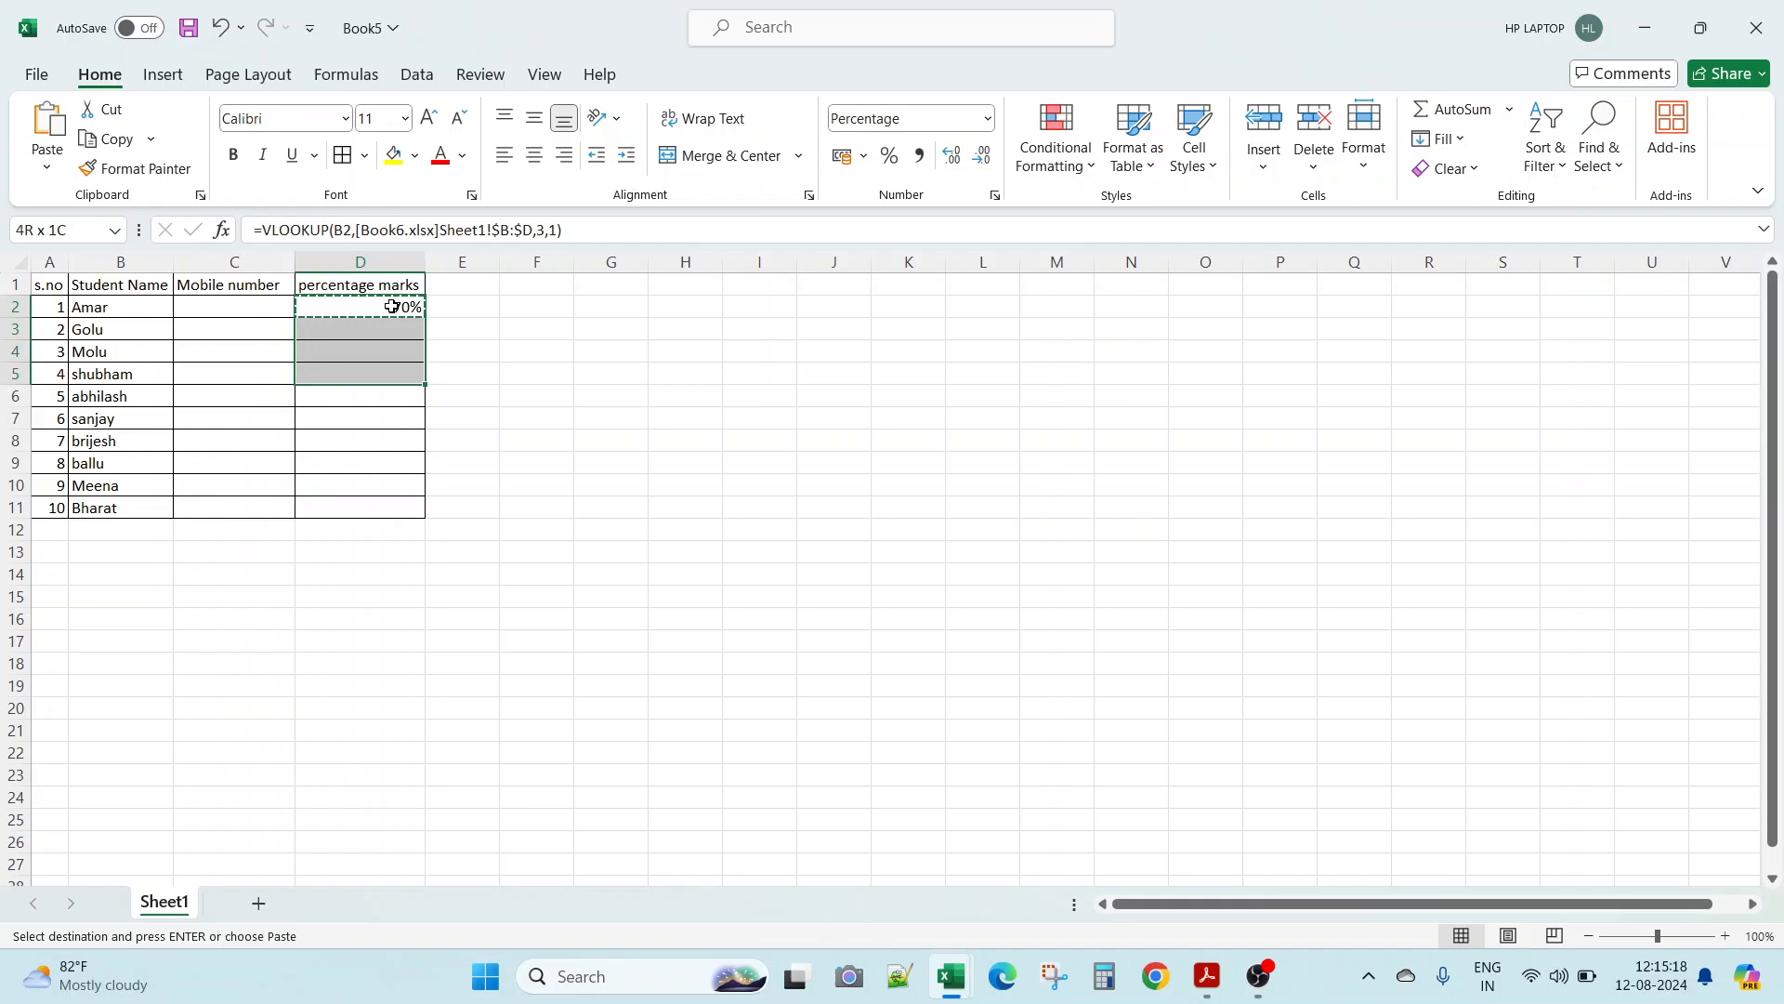
key(shift+Down)
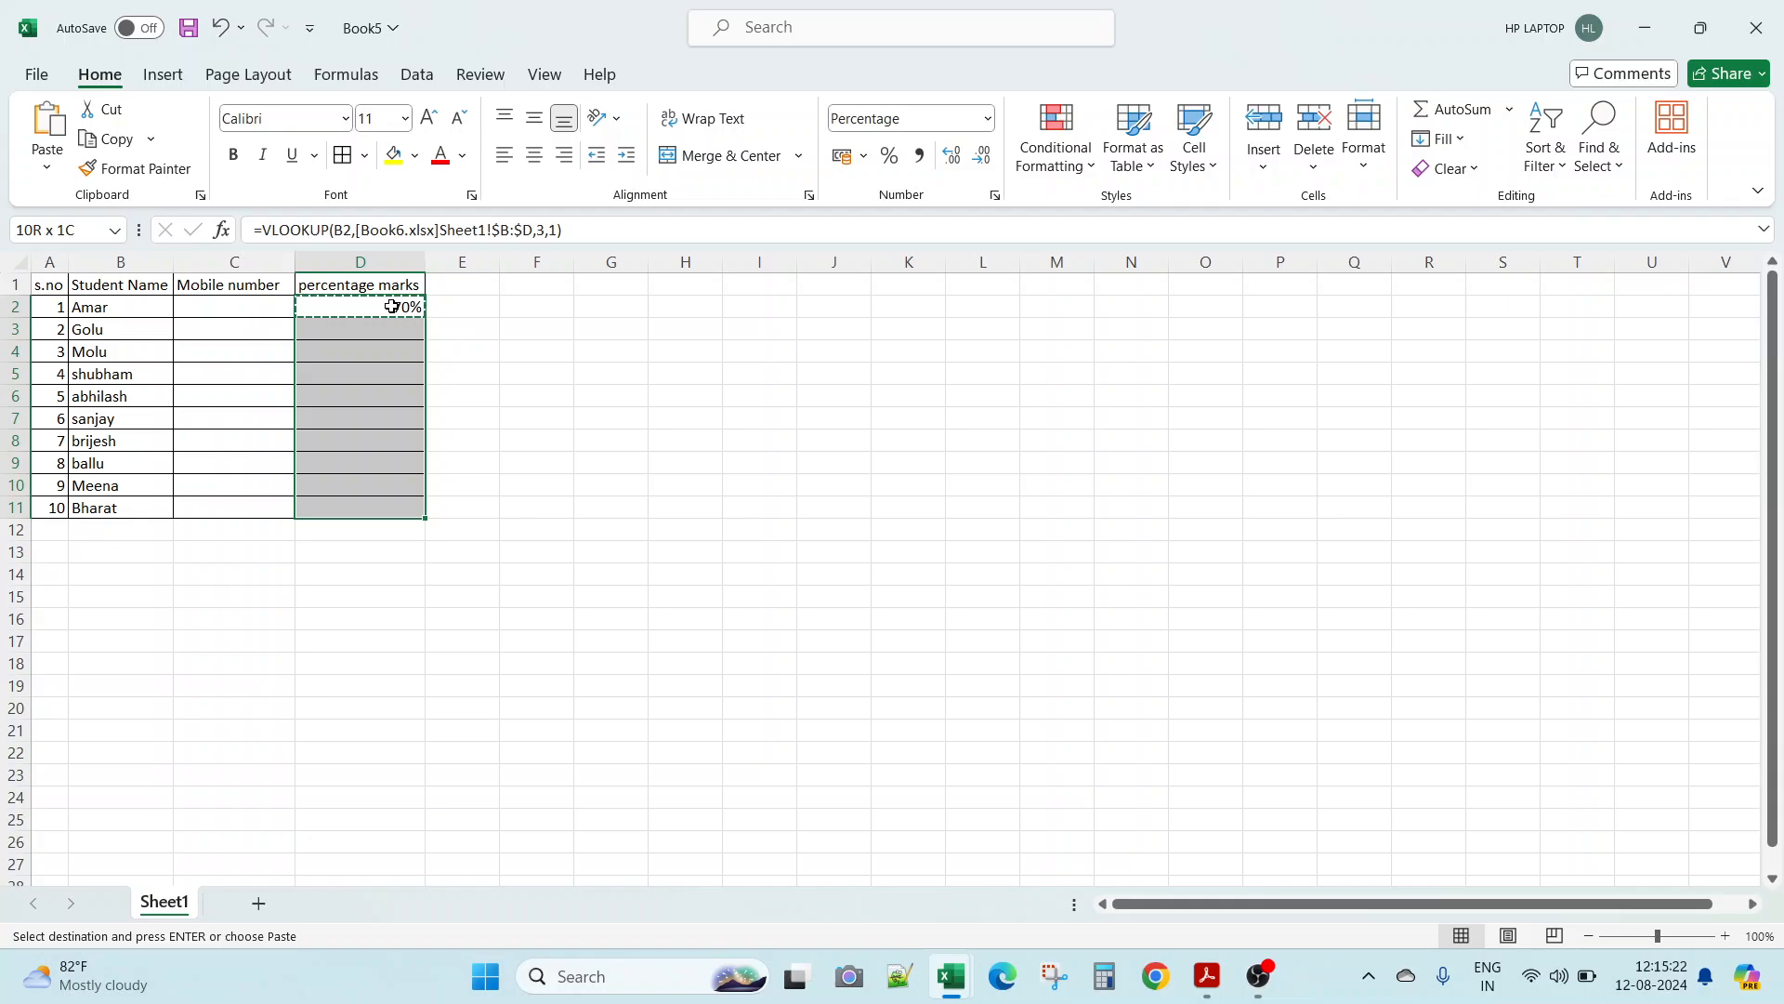
key(Return)
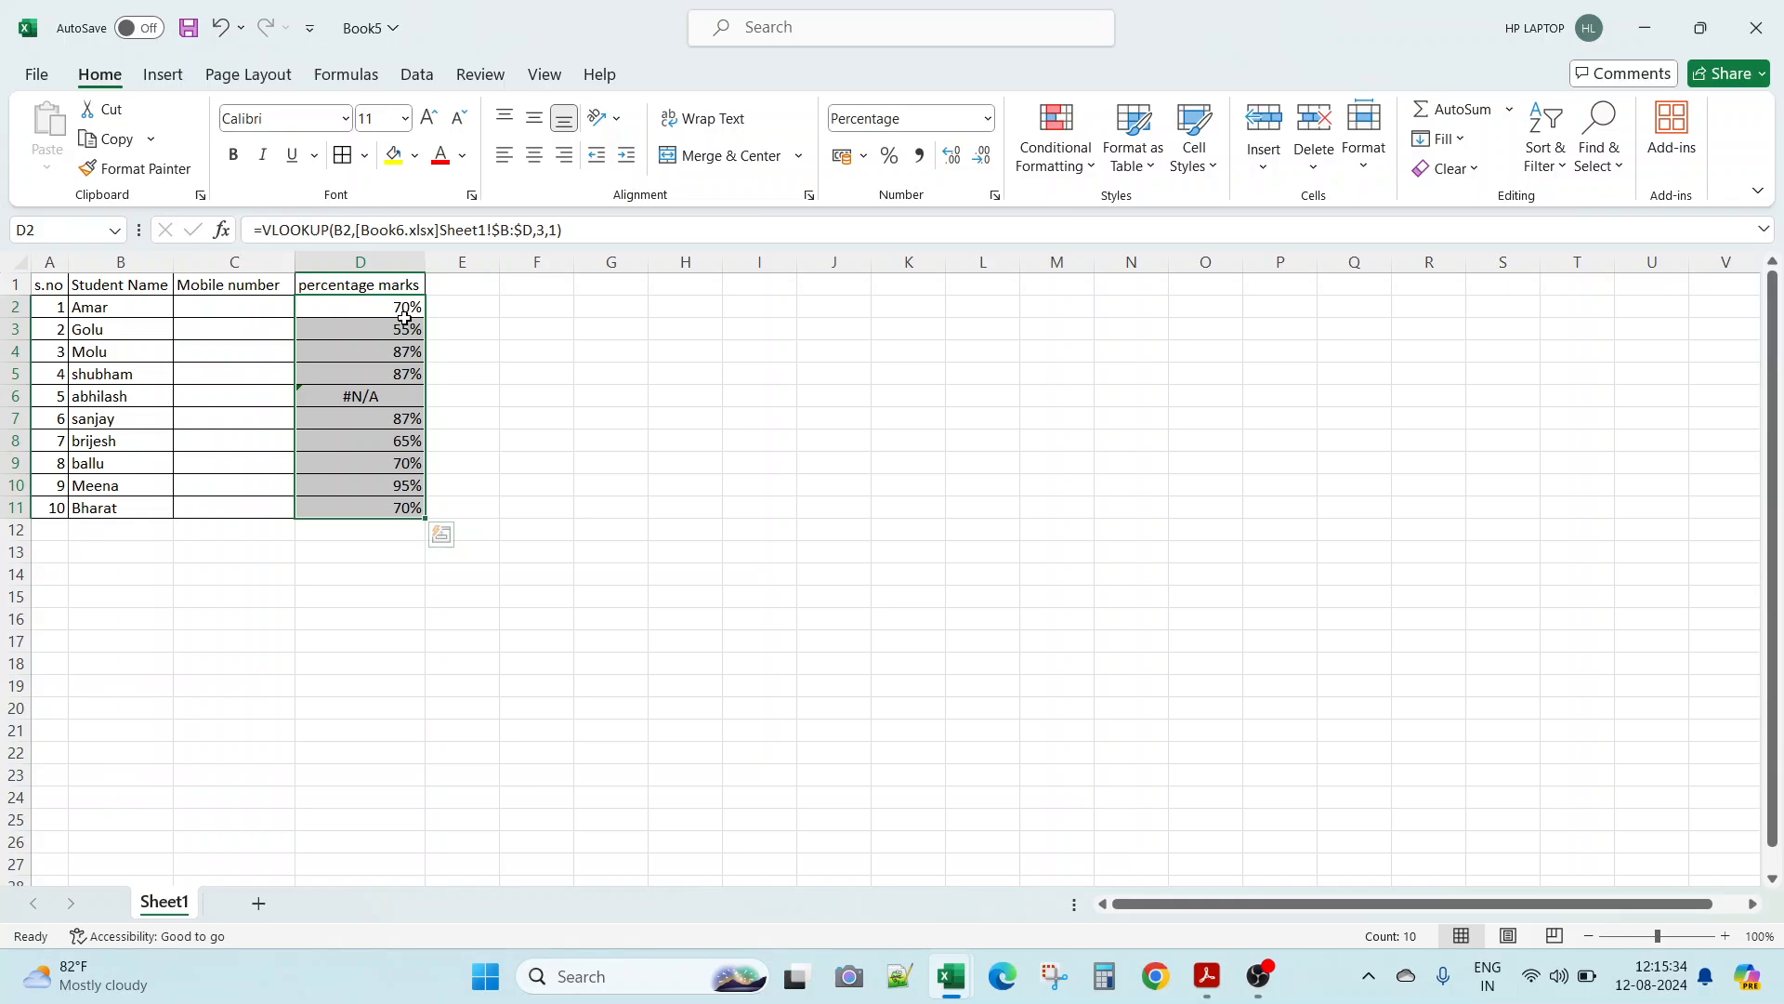
Step: Compare the first student's row in Book5 with the same row in Book6, and return to Book5
click(410, 310)
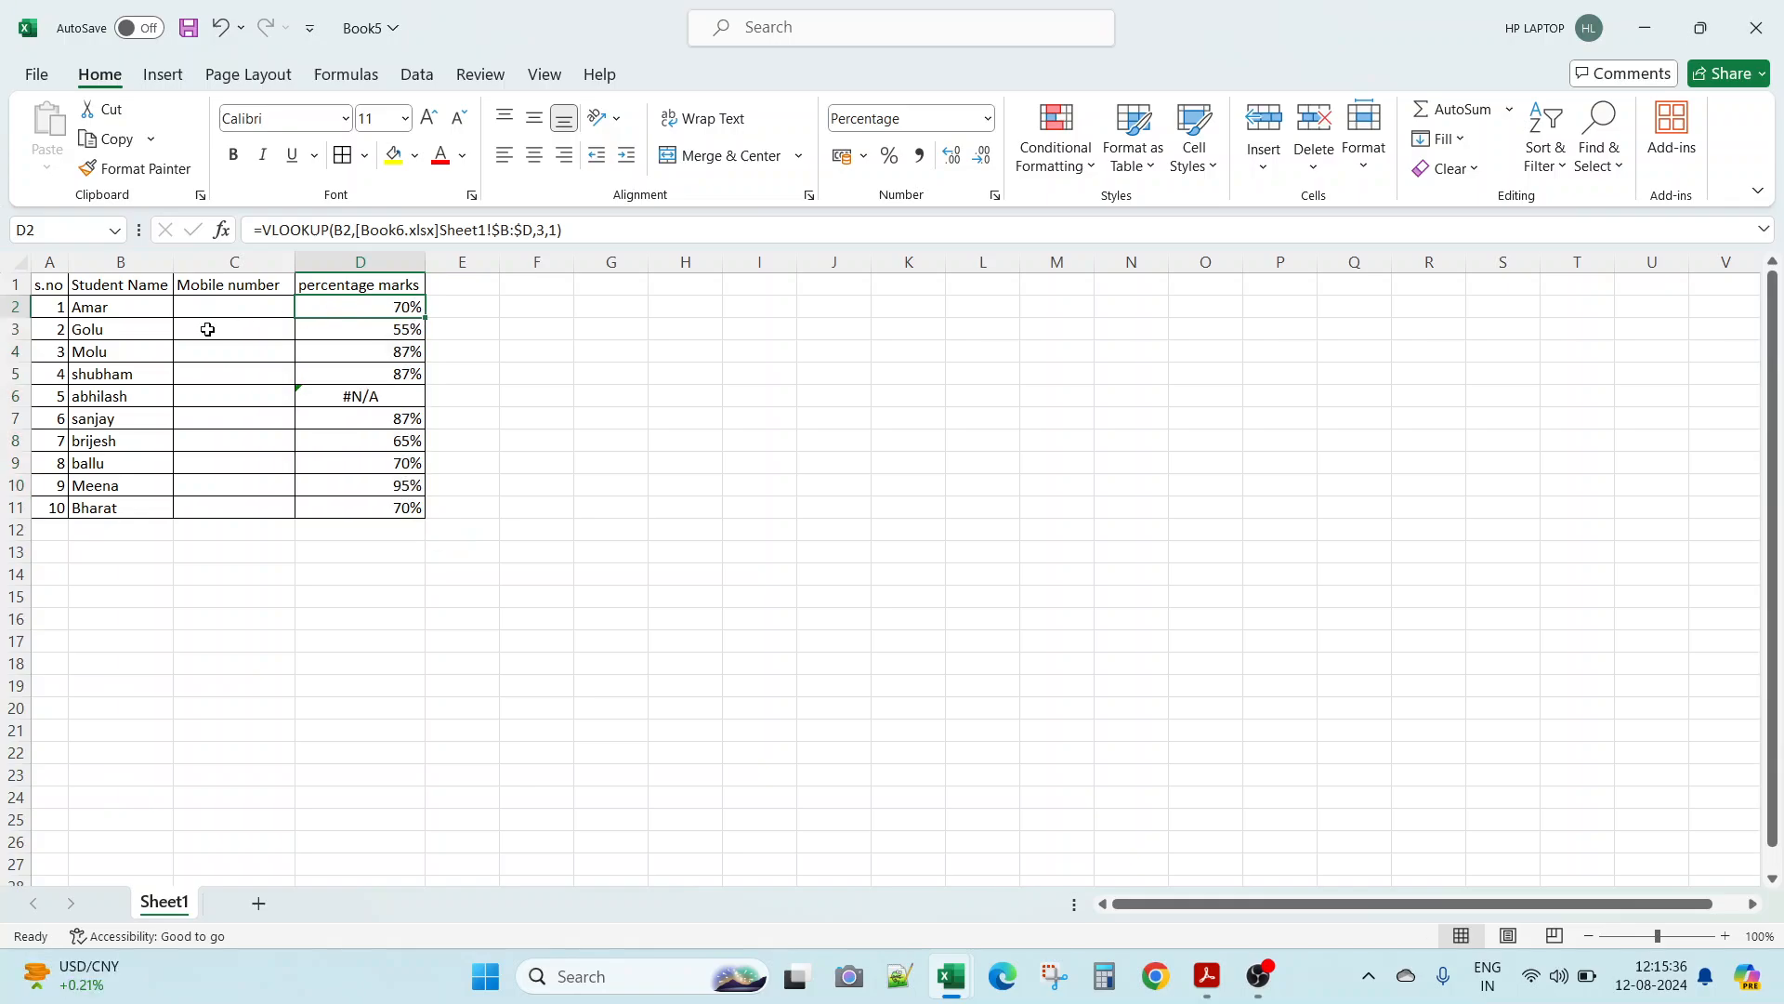
click(18, 304)
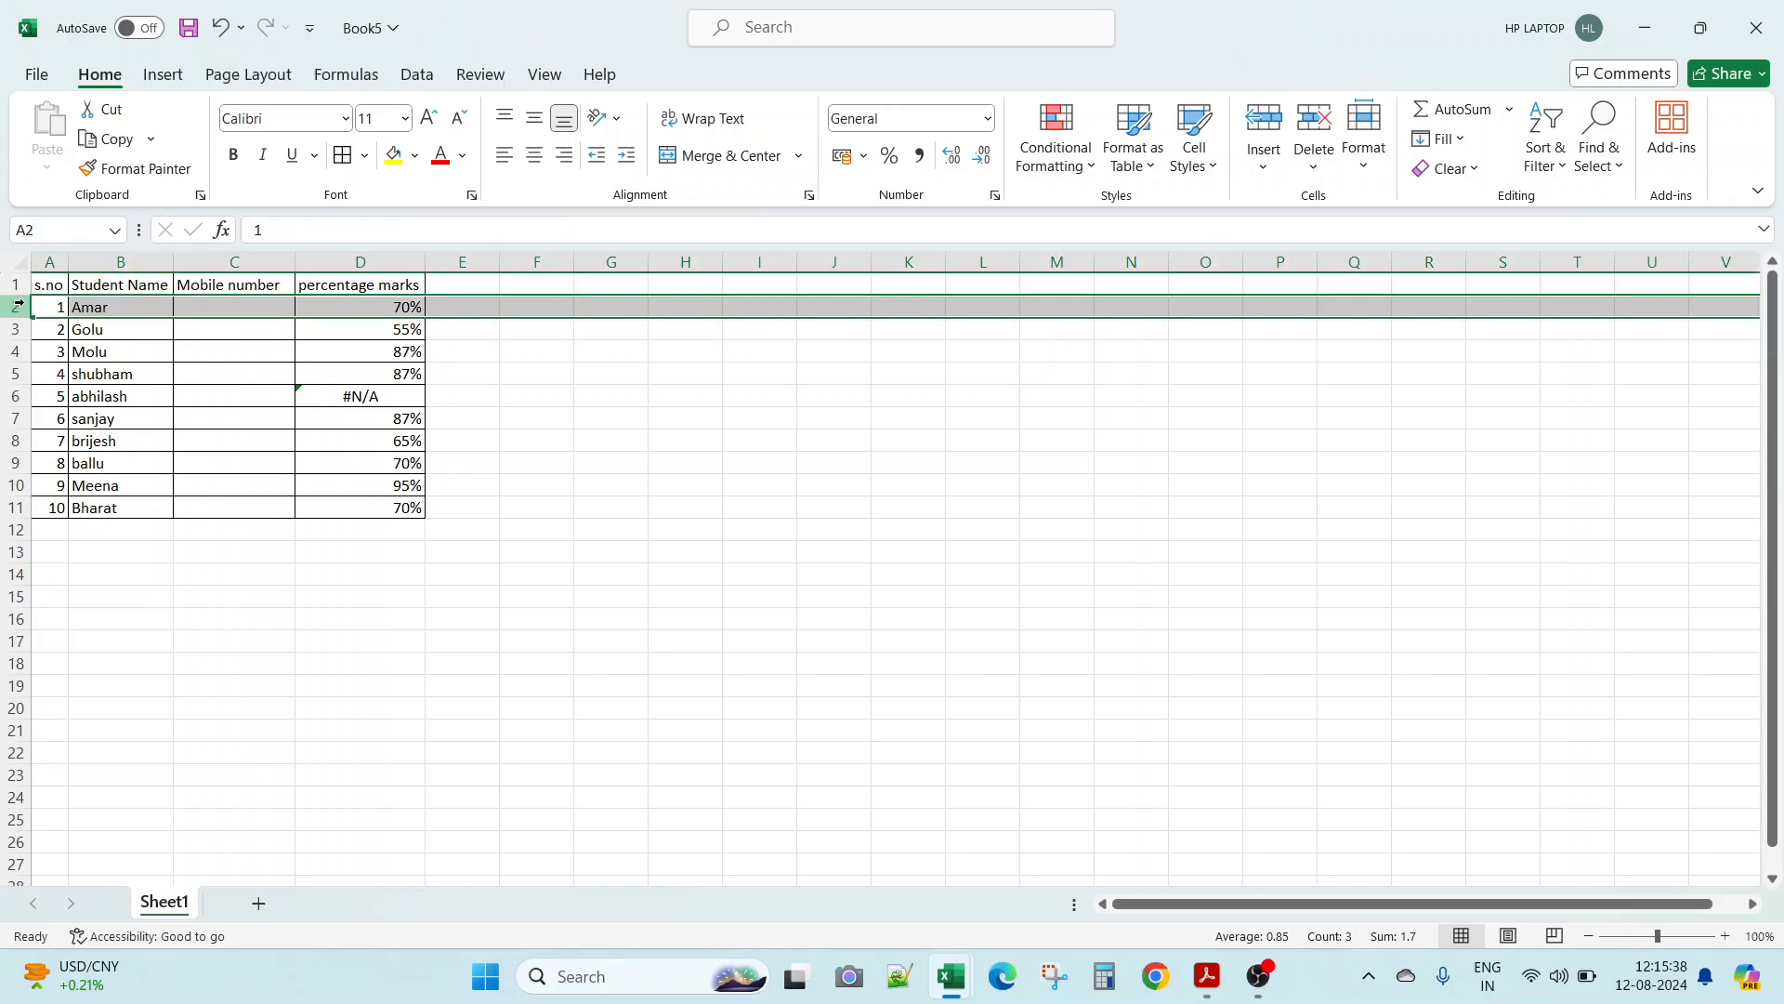
key(alt+Tab)
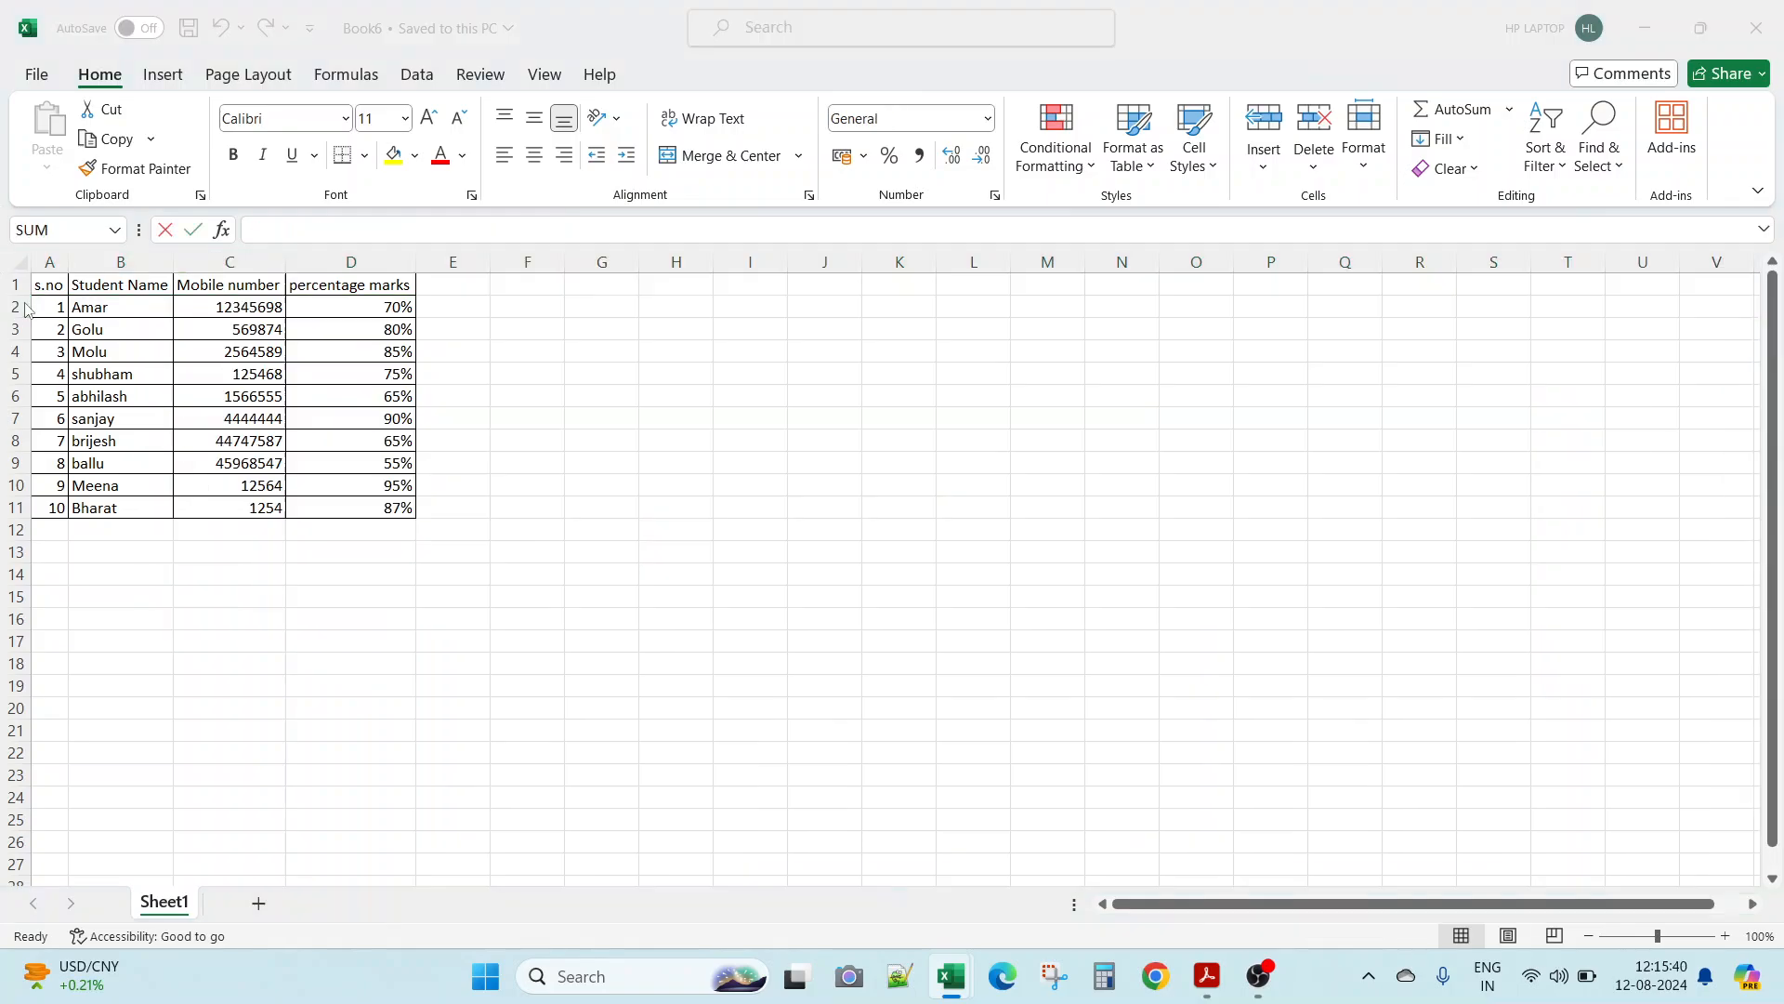
click(308, 423)
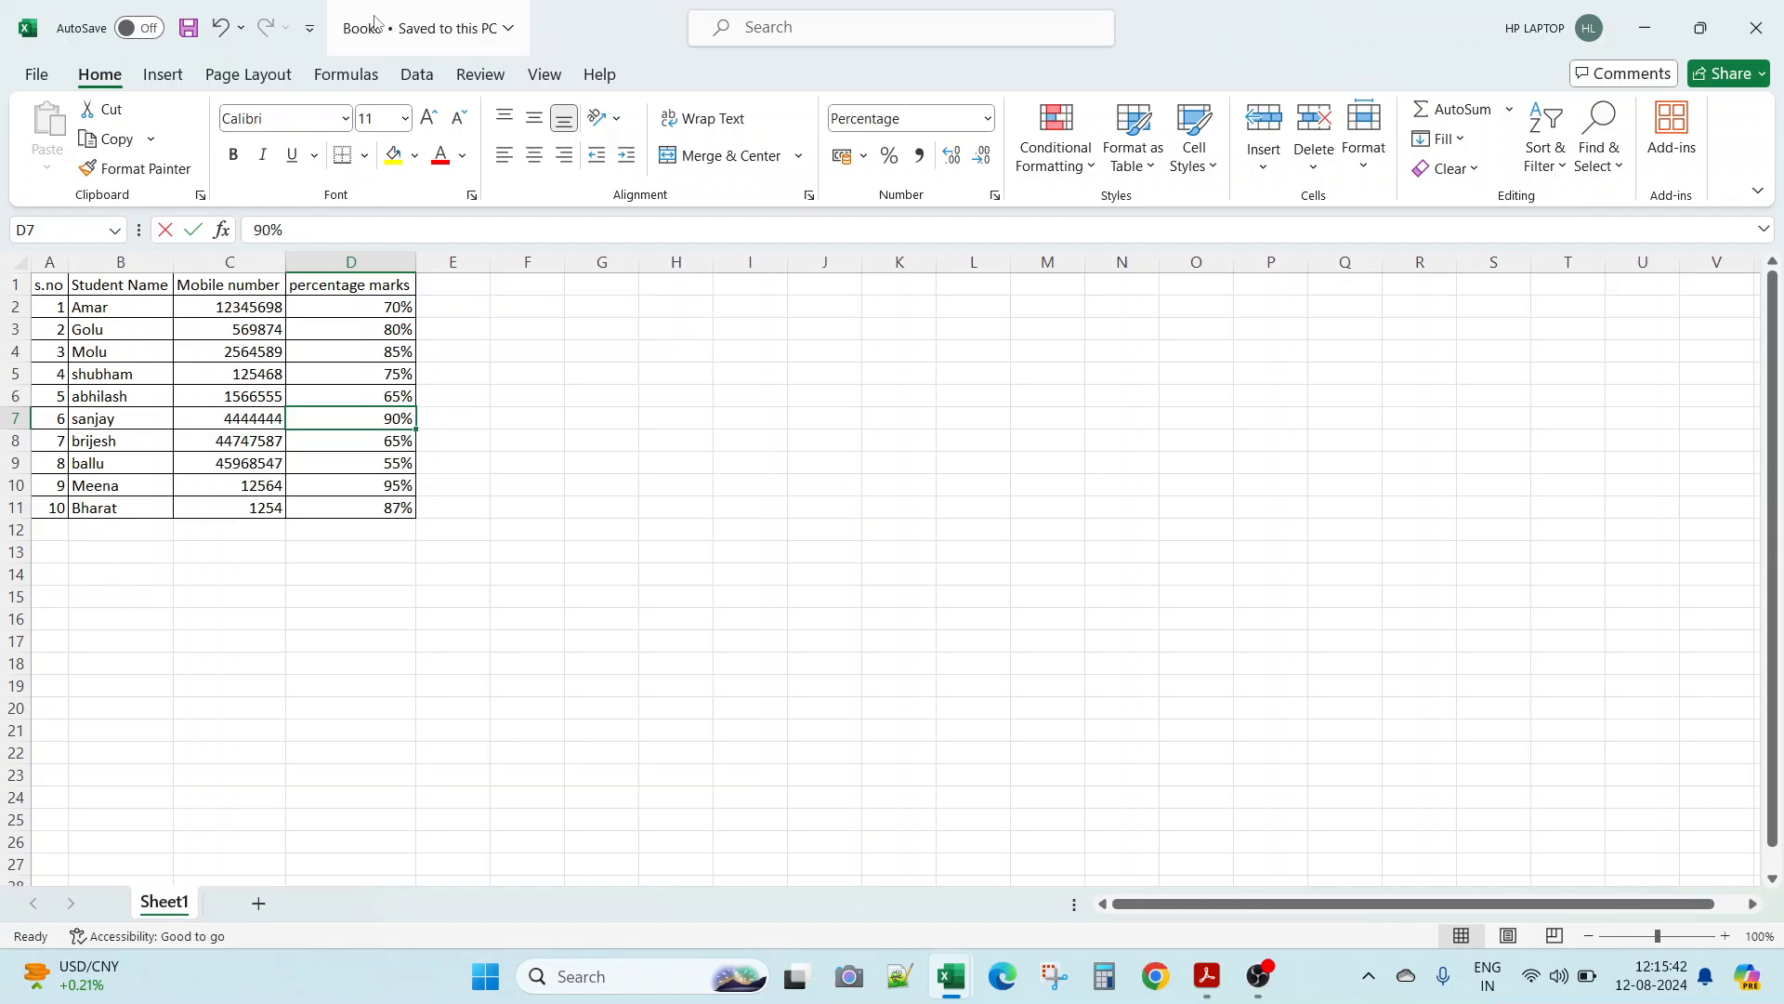
click(16, 307)
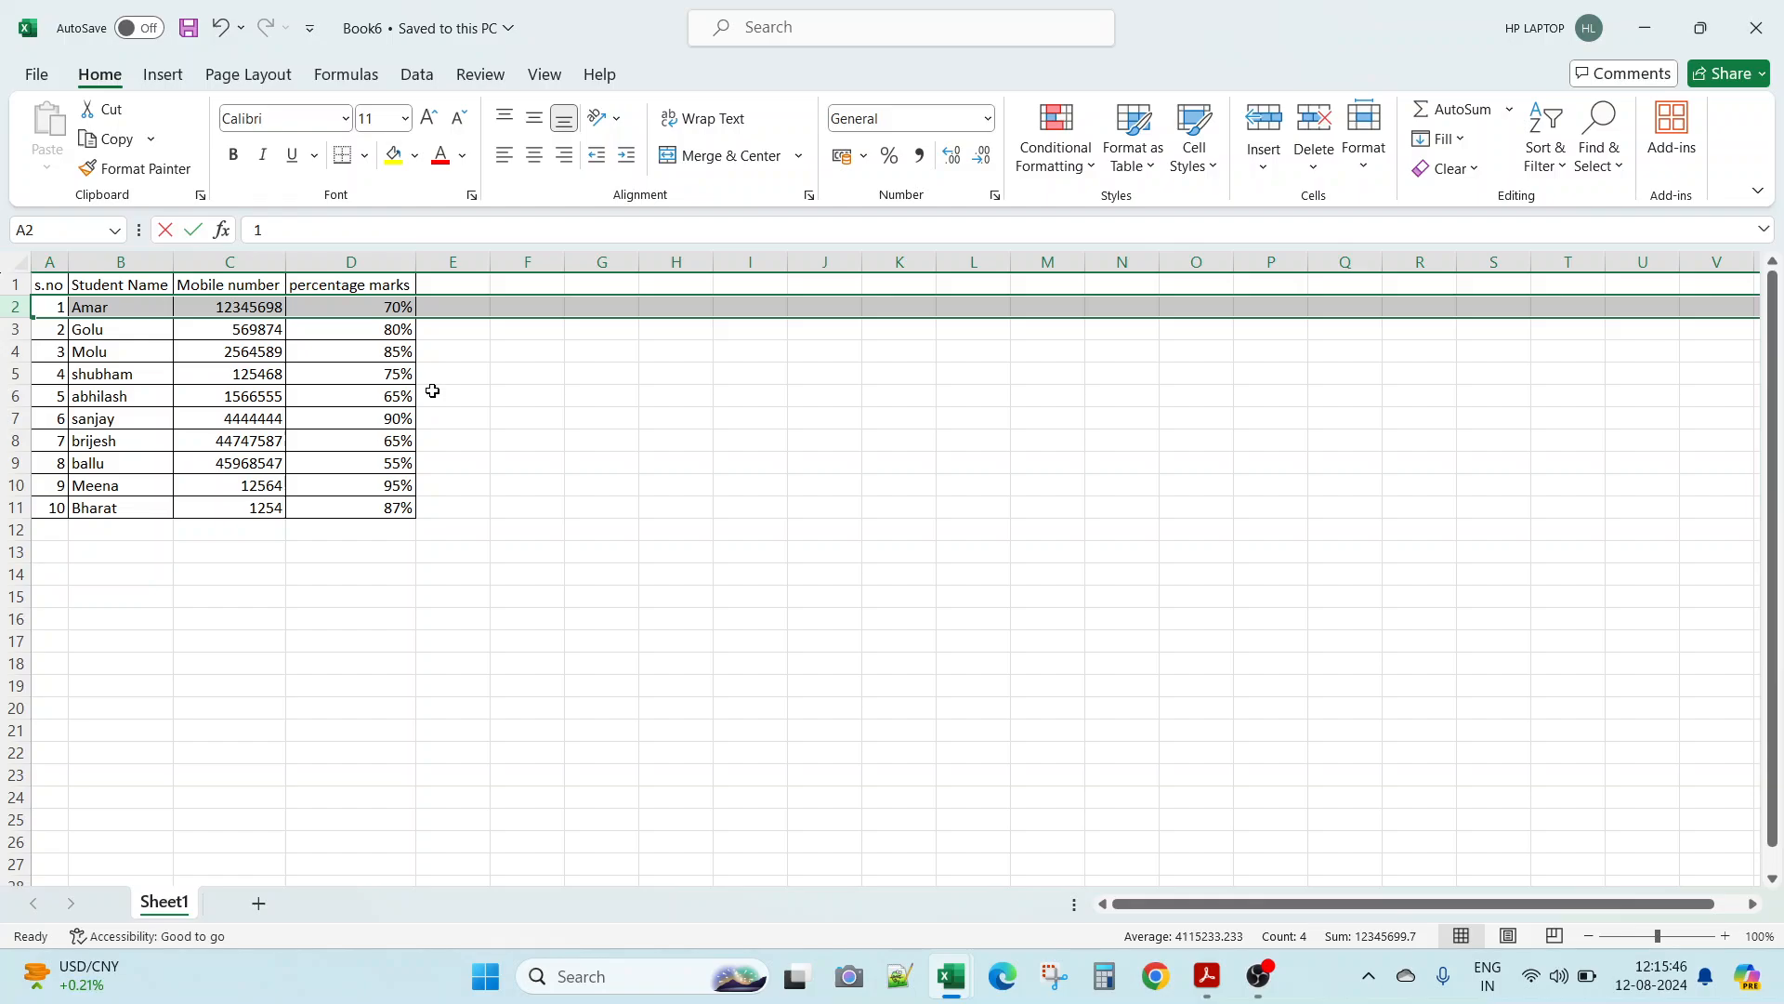
key(alt+Tab)
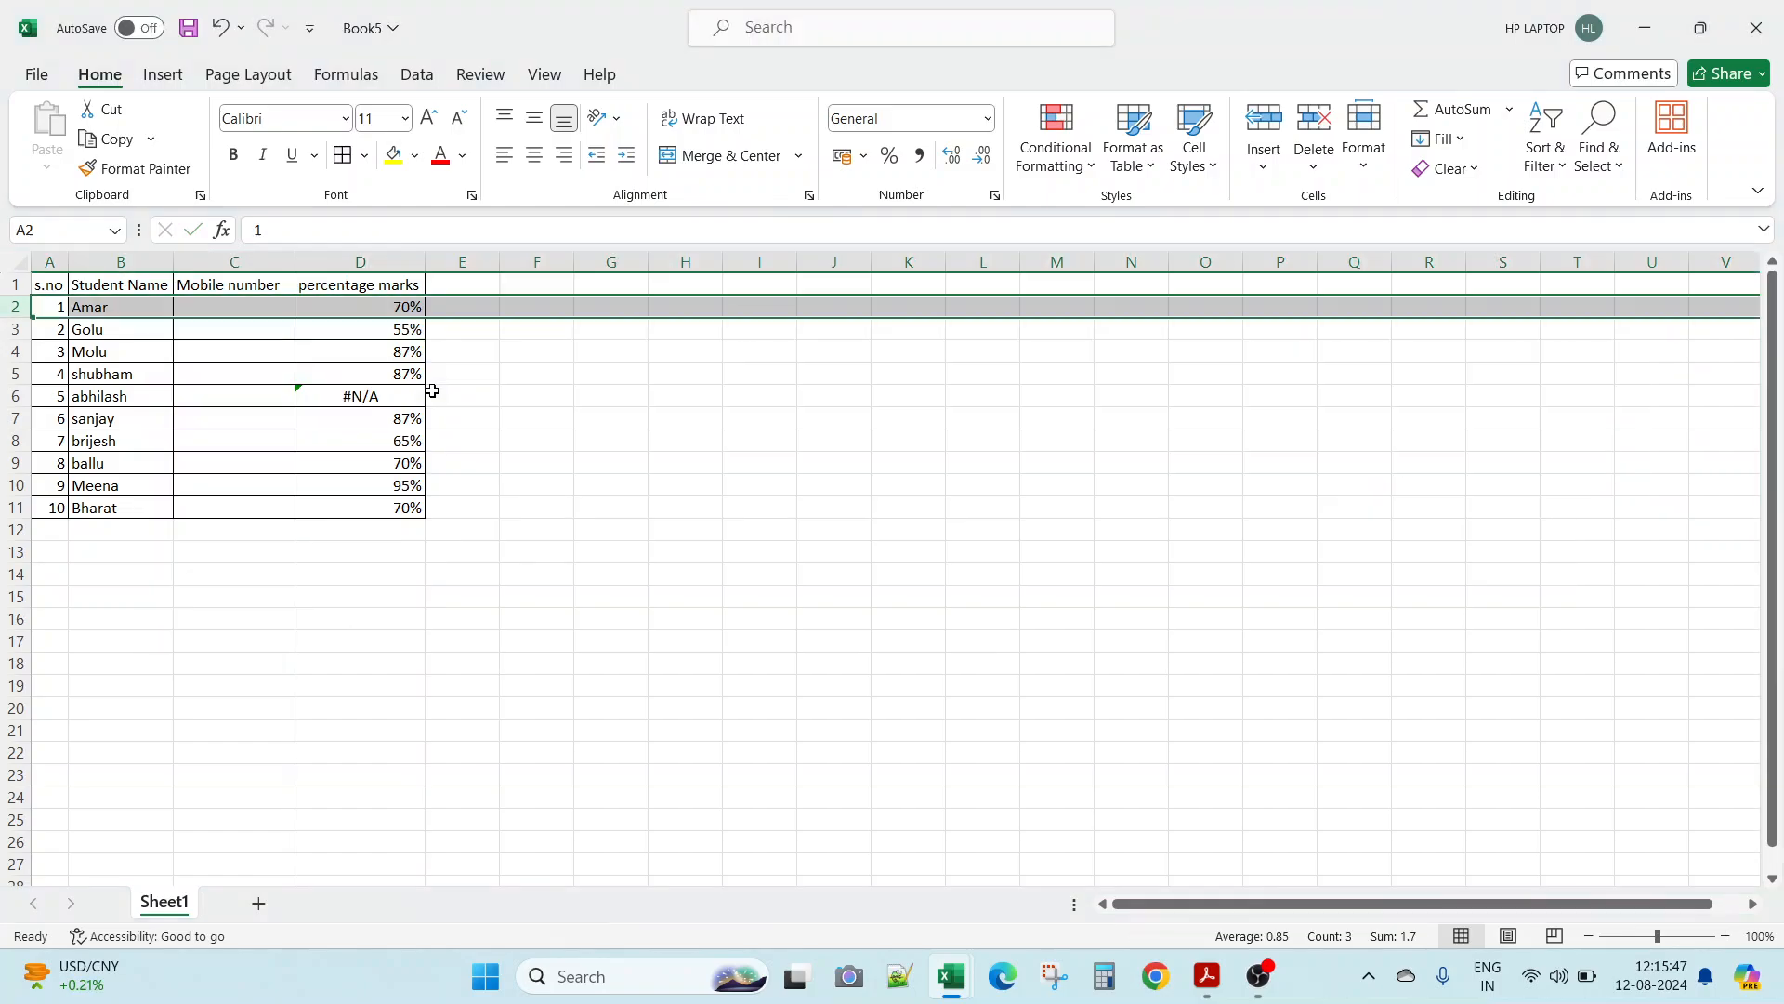
Step: Compare the second student's percentage marks in Book5 with the same row in Book6, and return to Book5
click(16, 331)
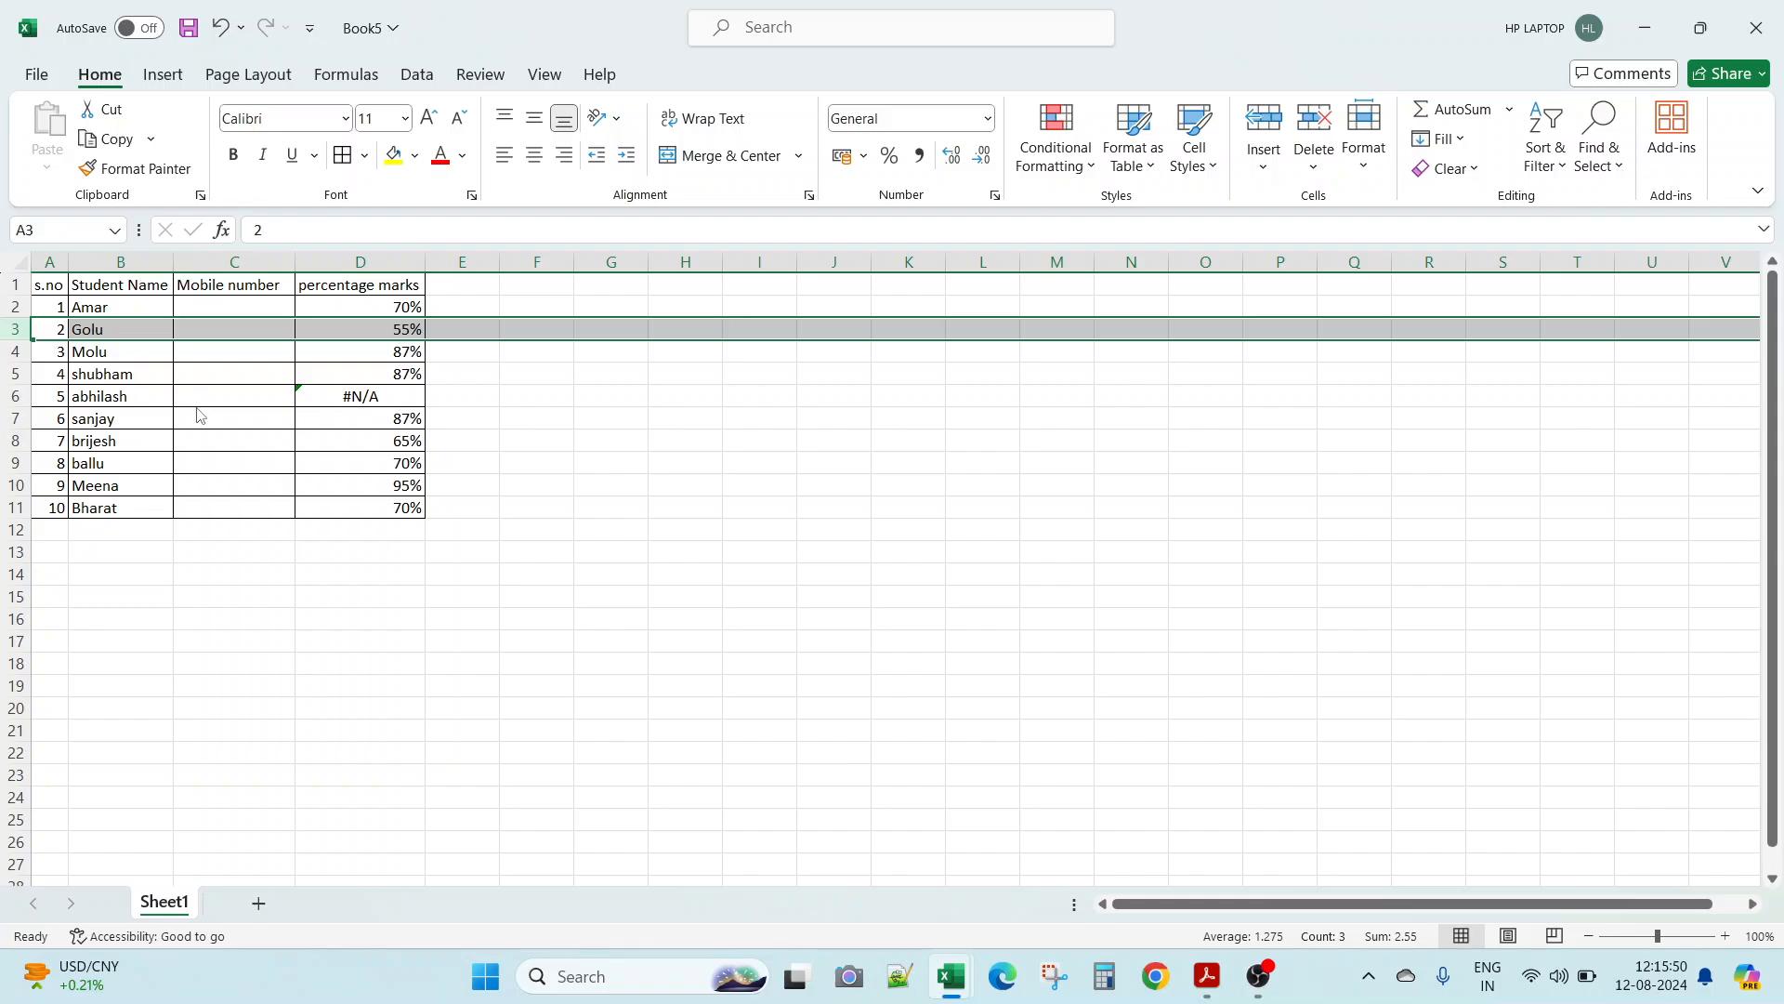
key(alt+Tab)
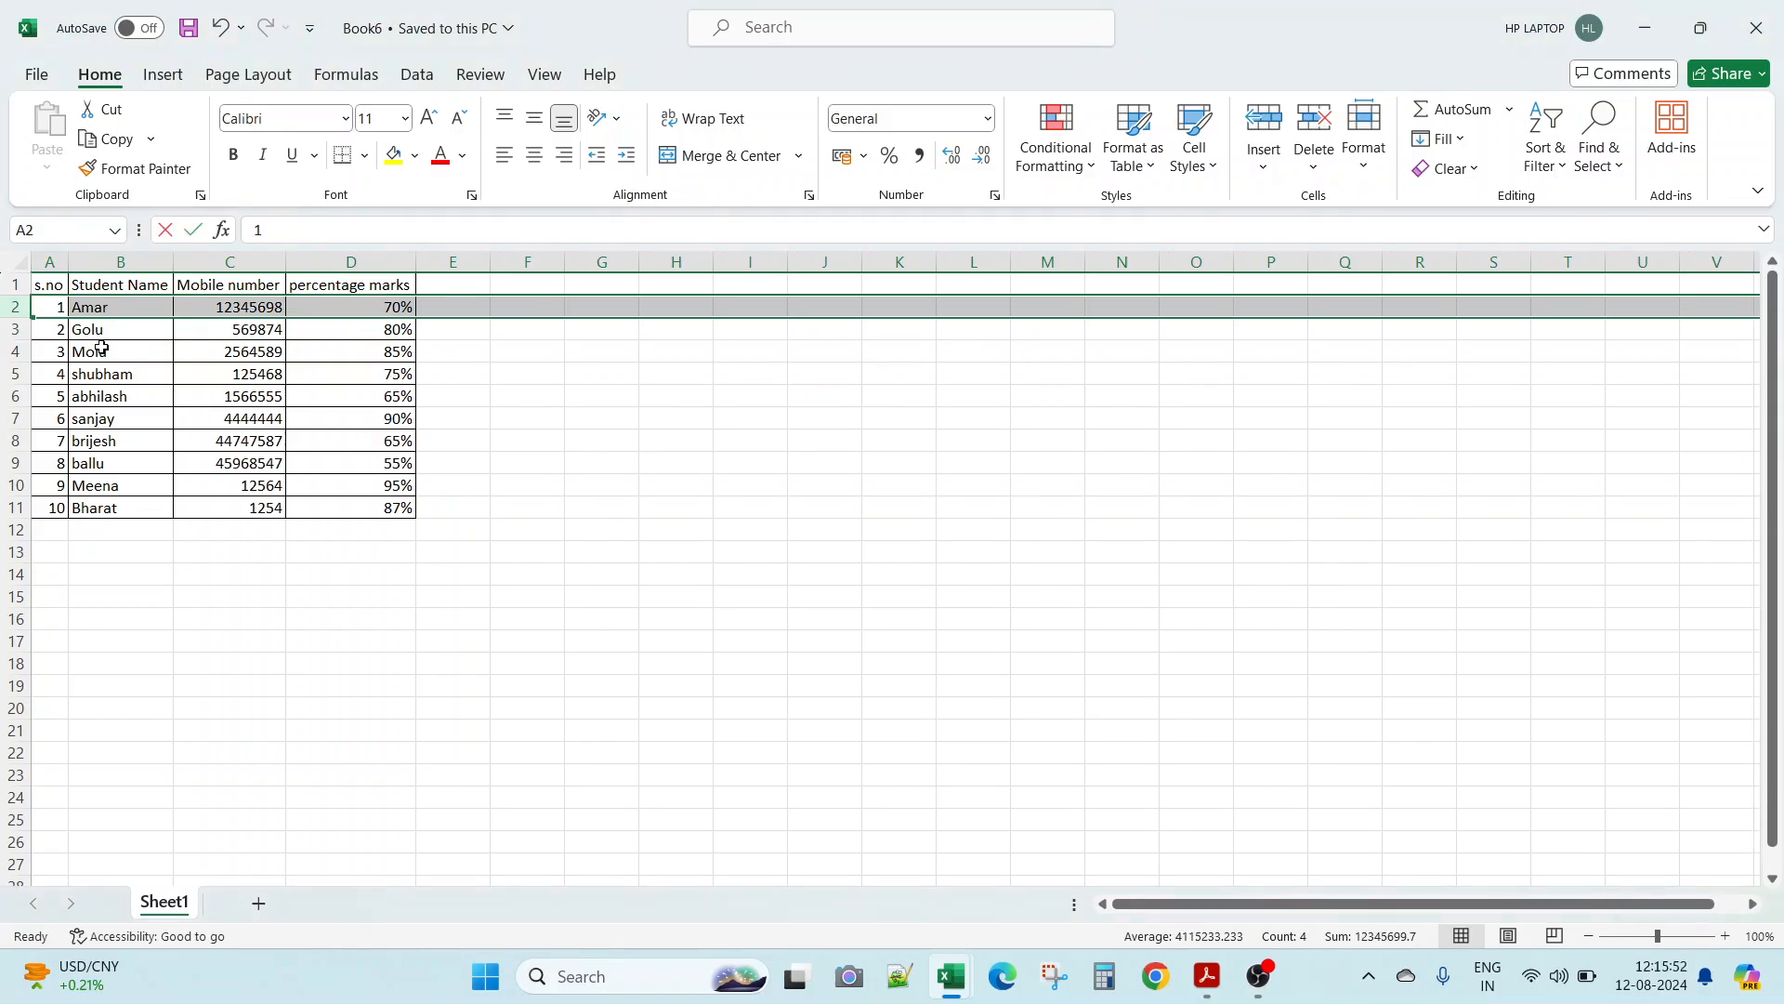
key(alt+Tab)
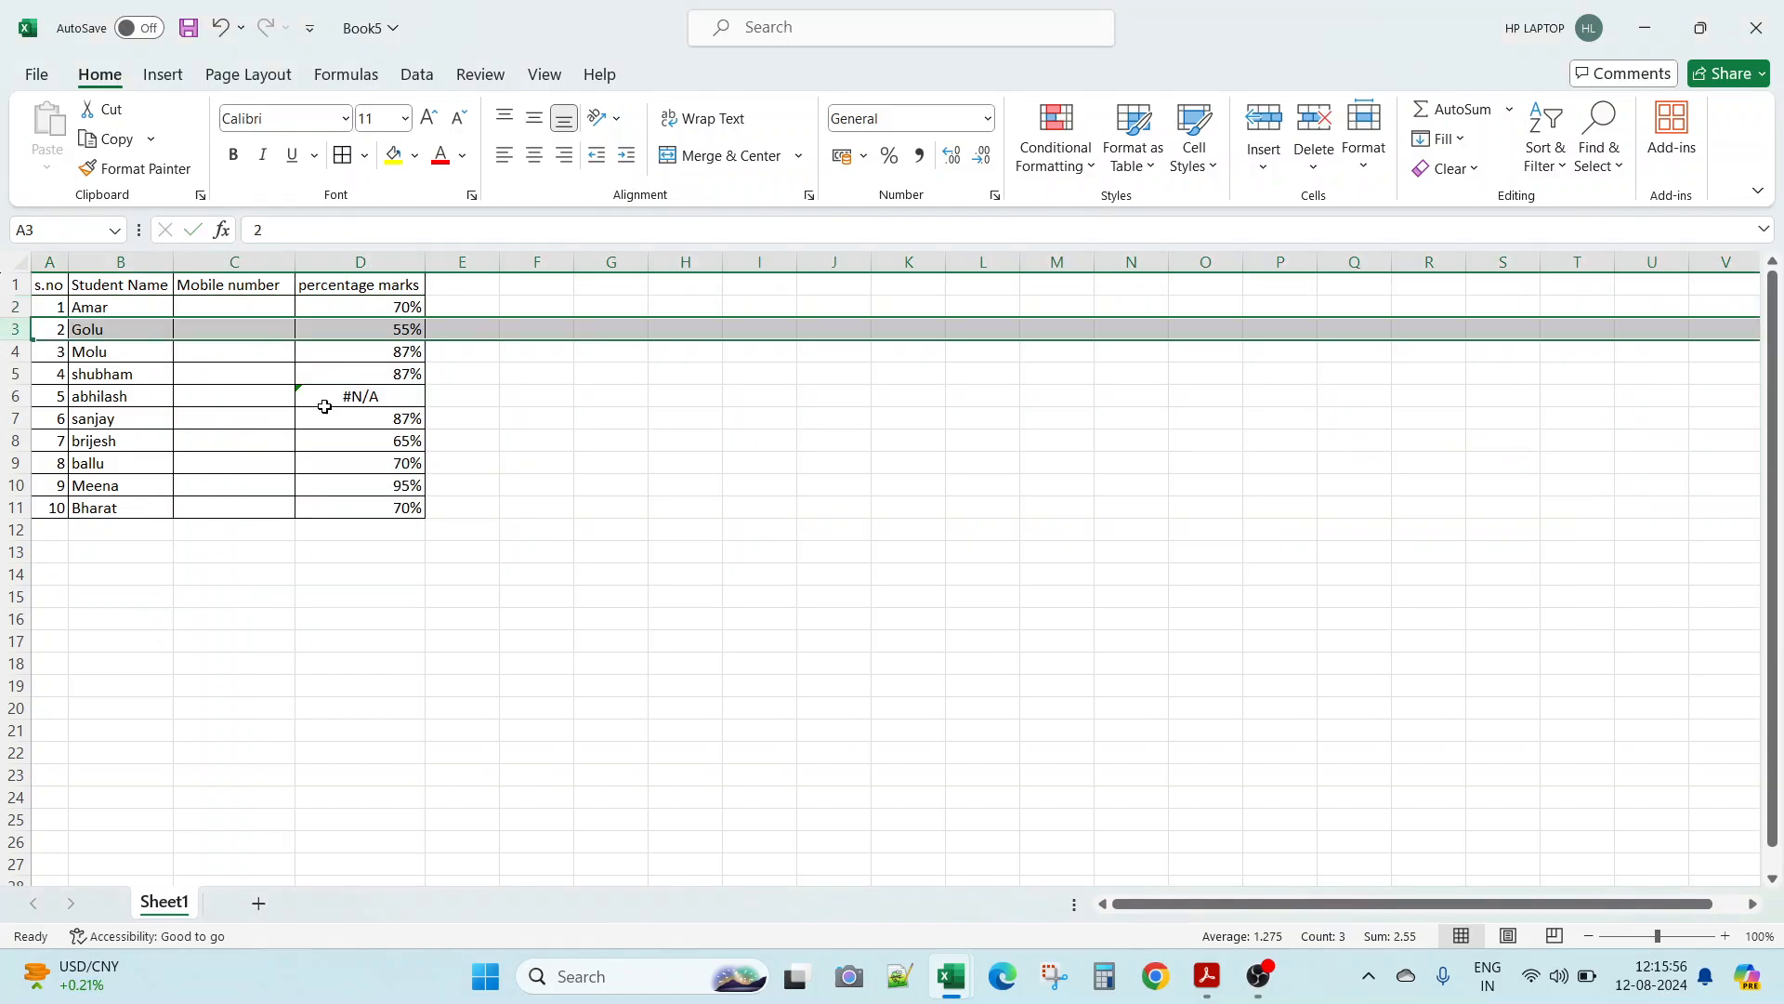
click(407, 328)
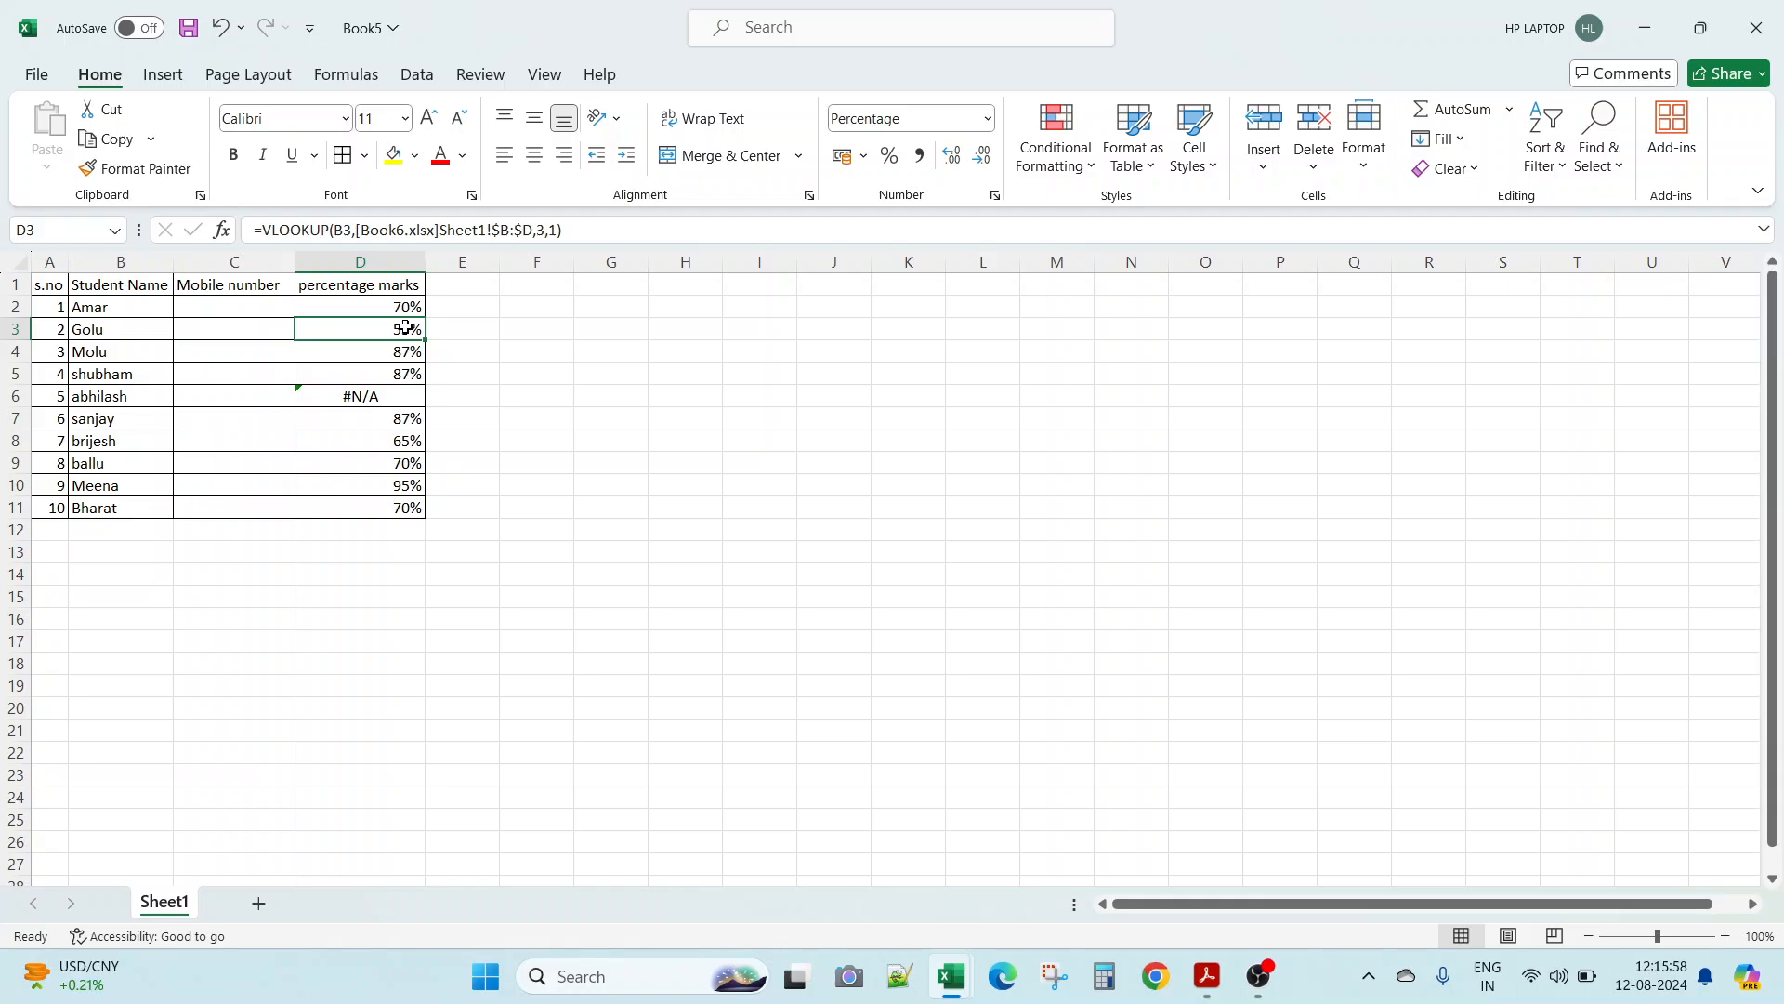
key(alt+Tab)
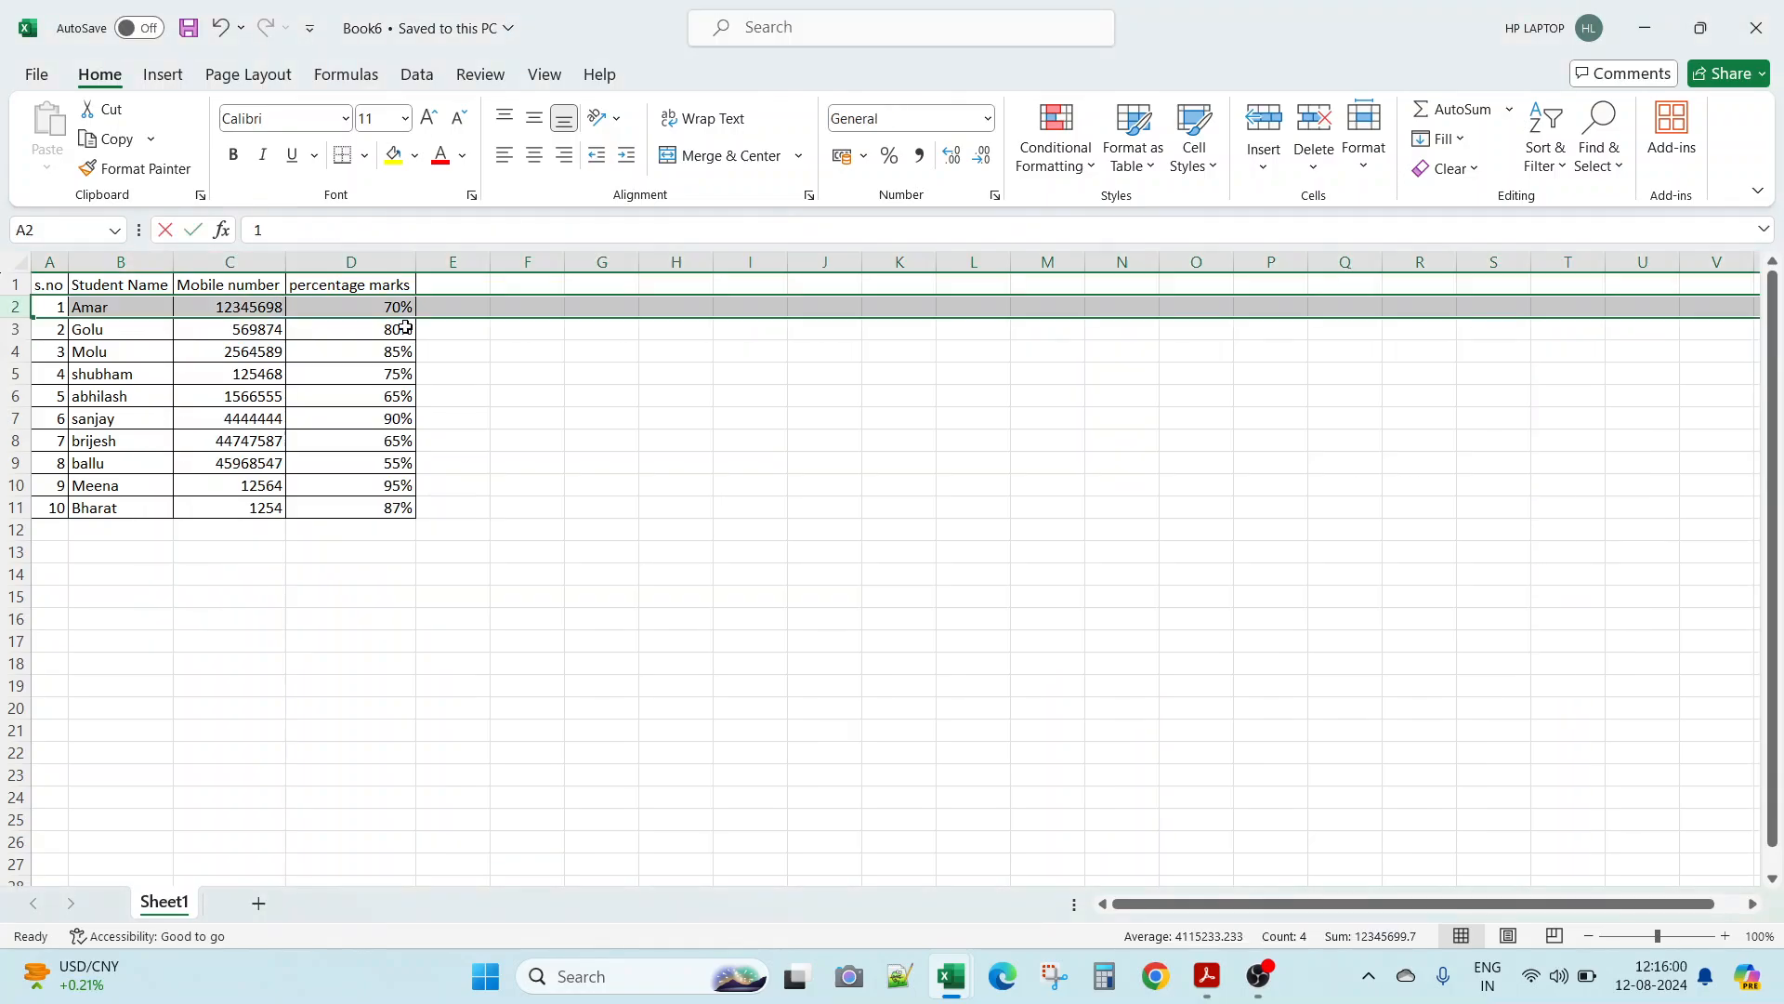
key(alt+Tab)
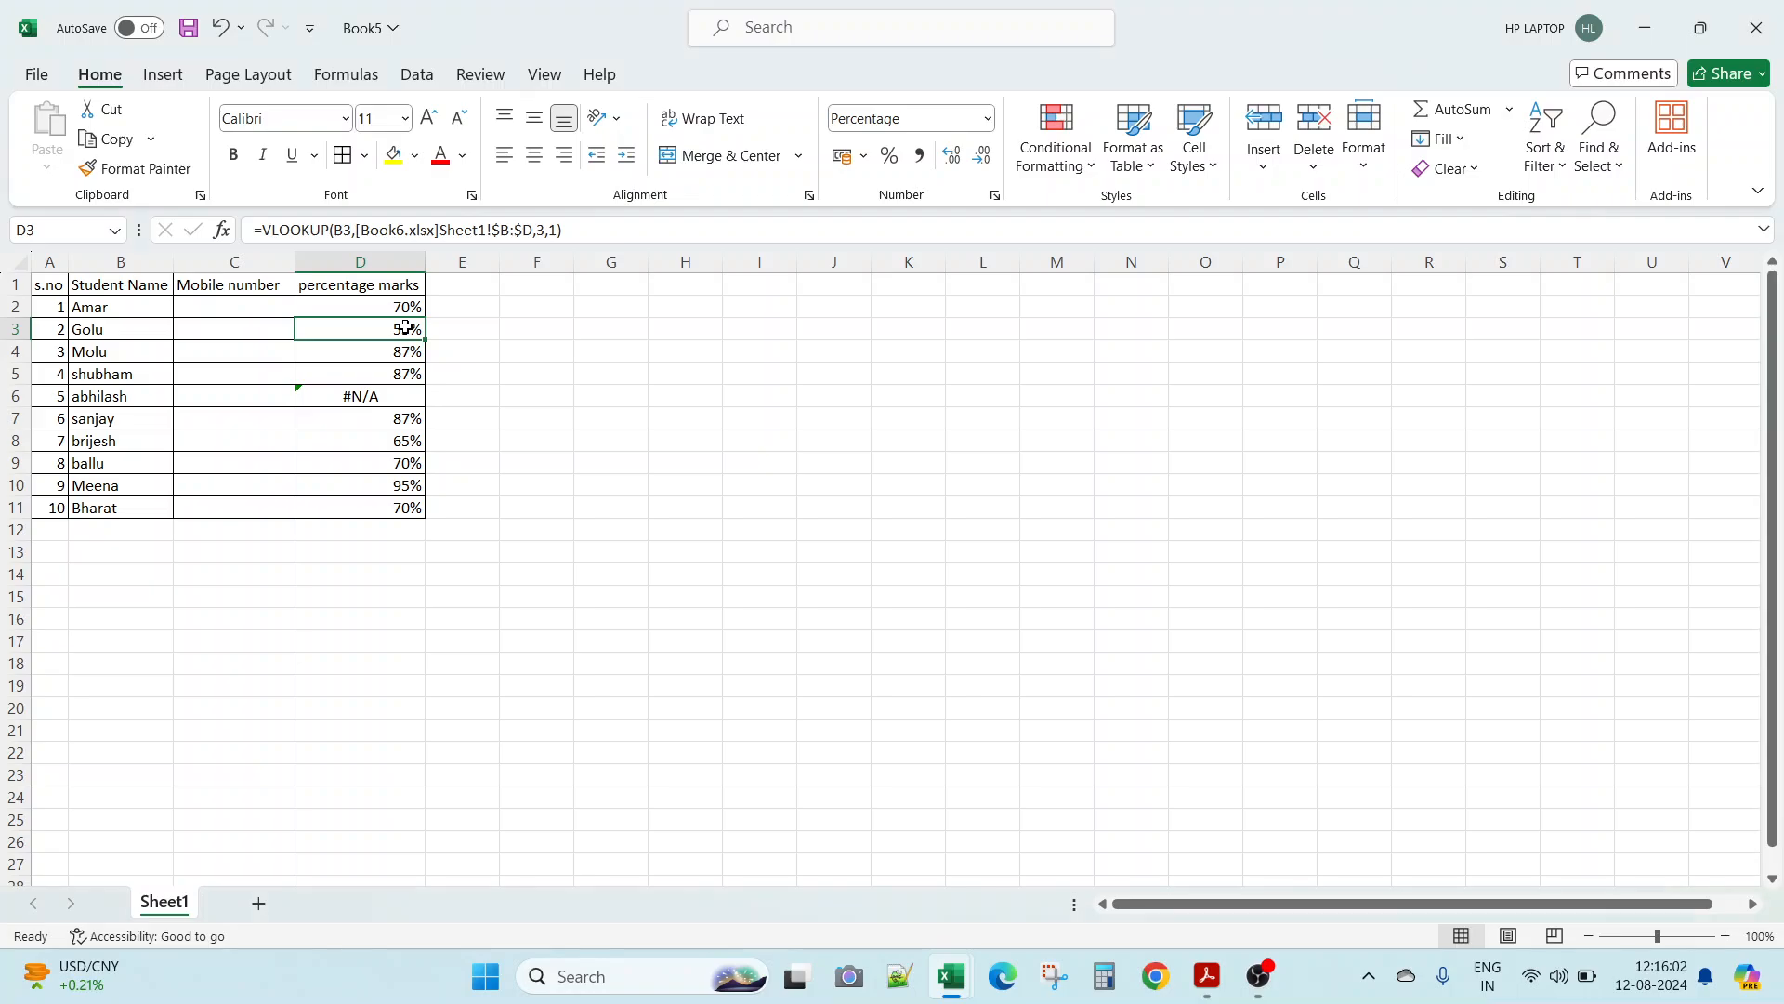
key(alt+Tab)
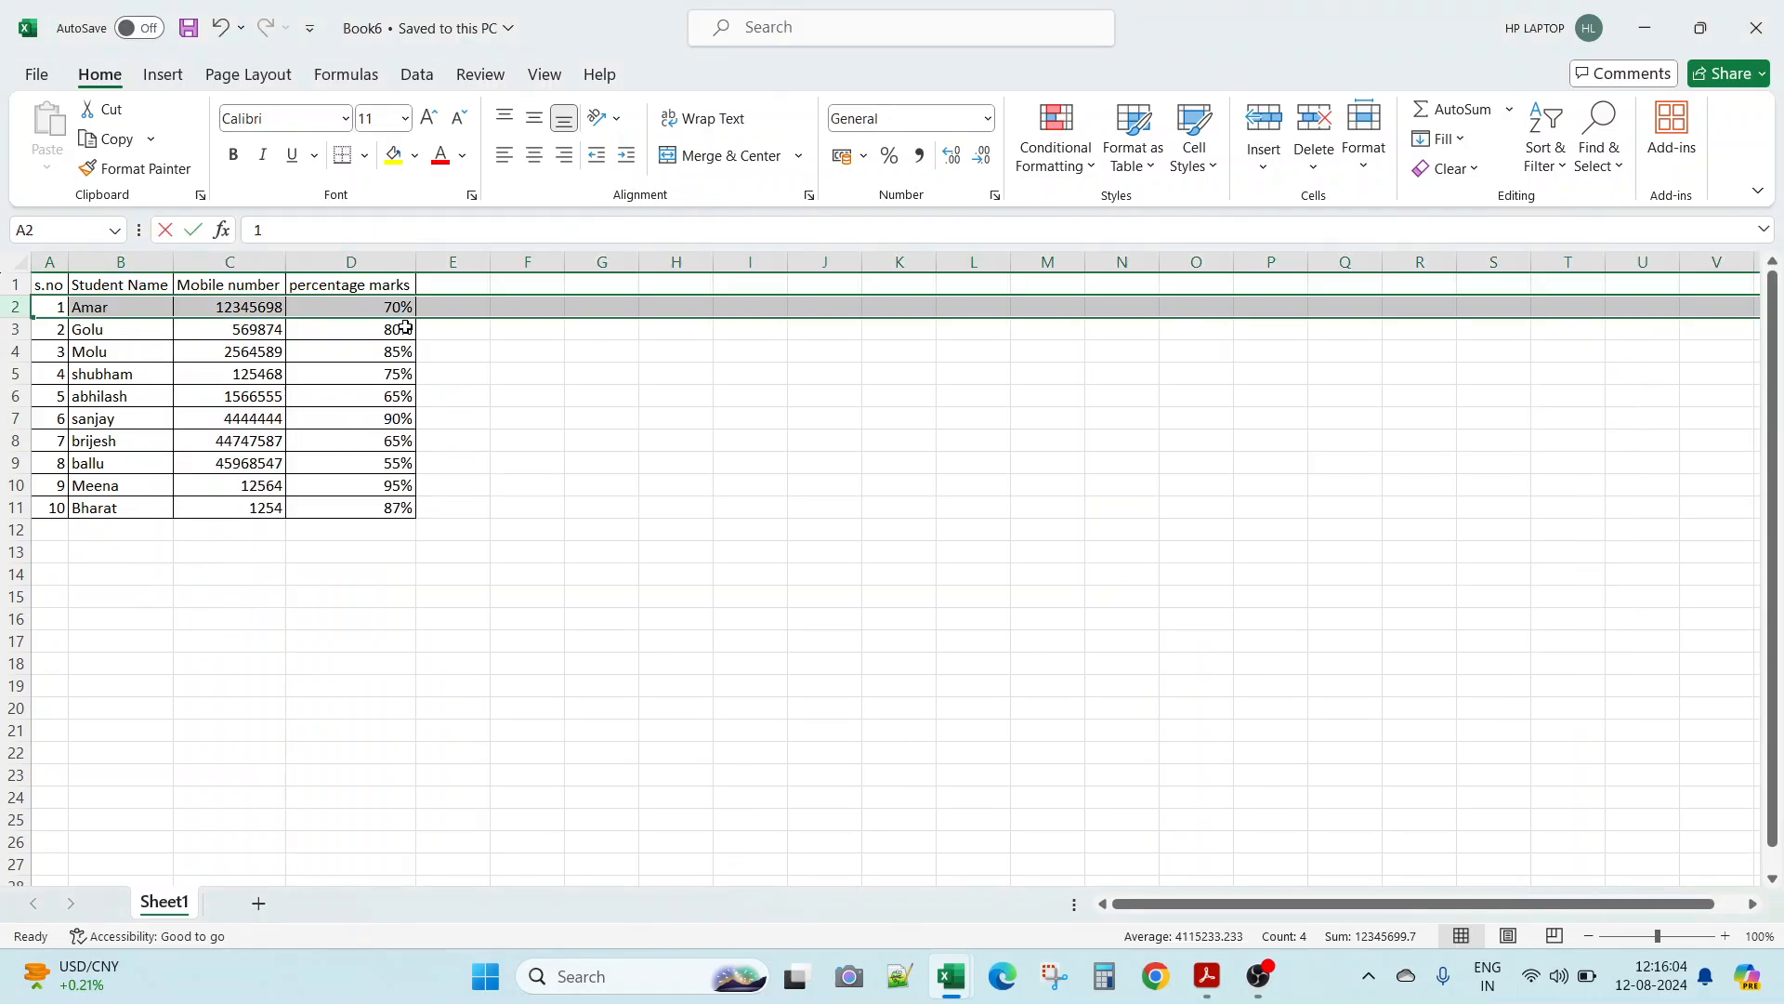
key(alt+Tab)
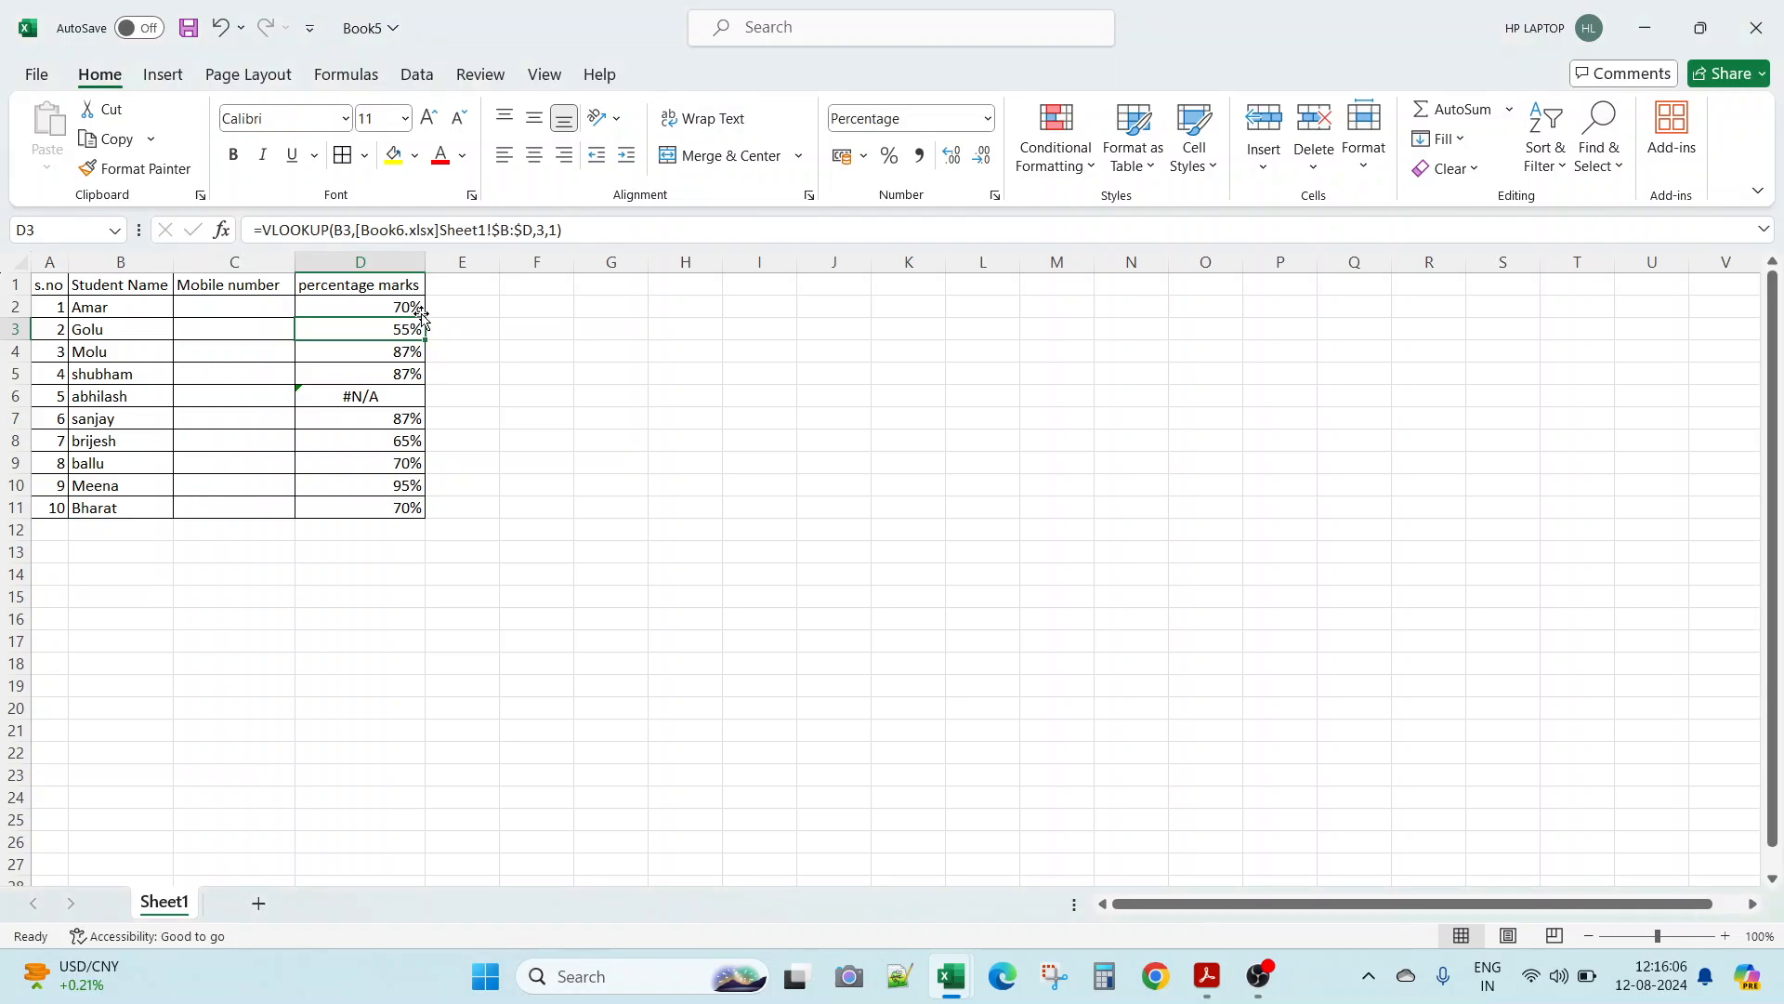
click(409, 306)
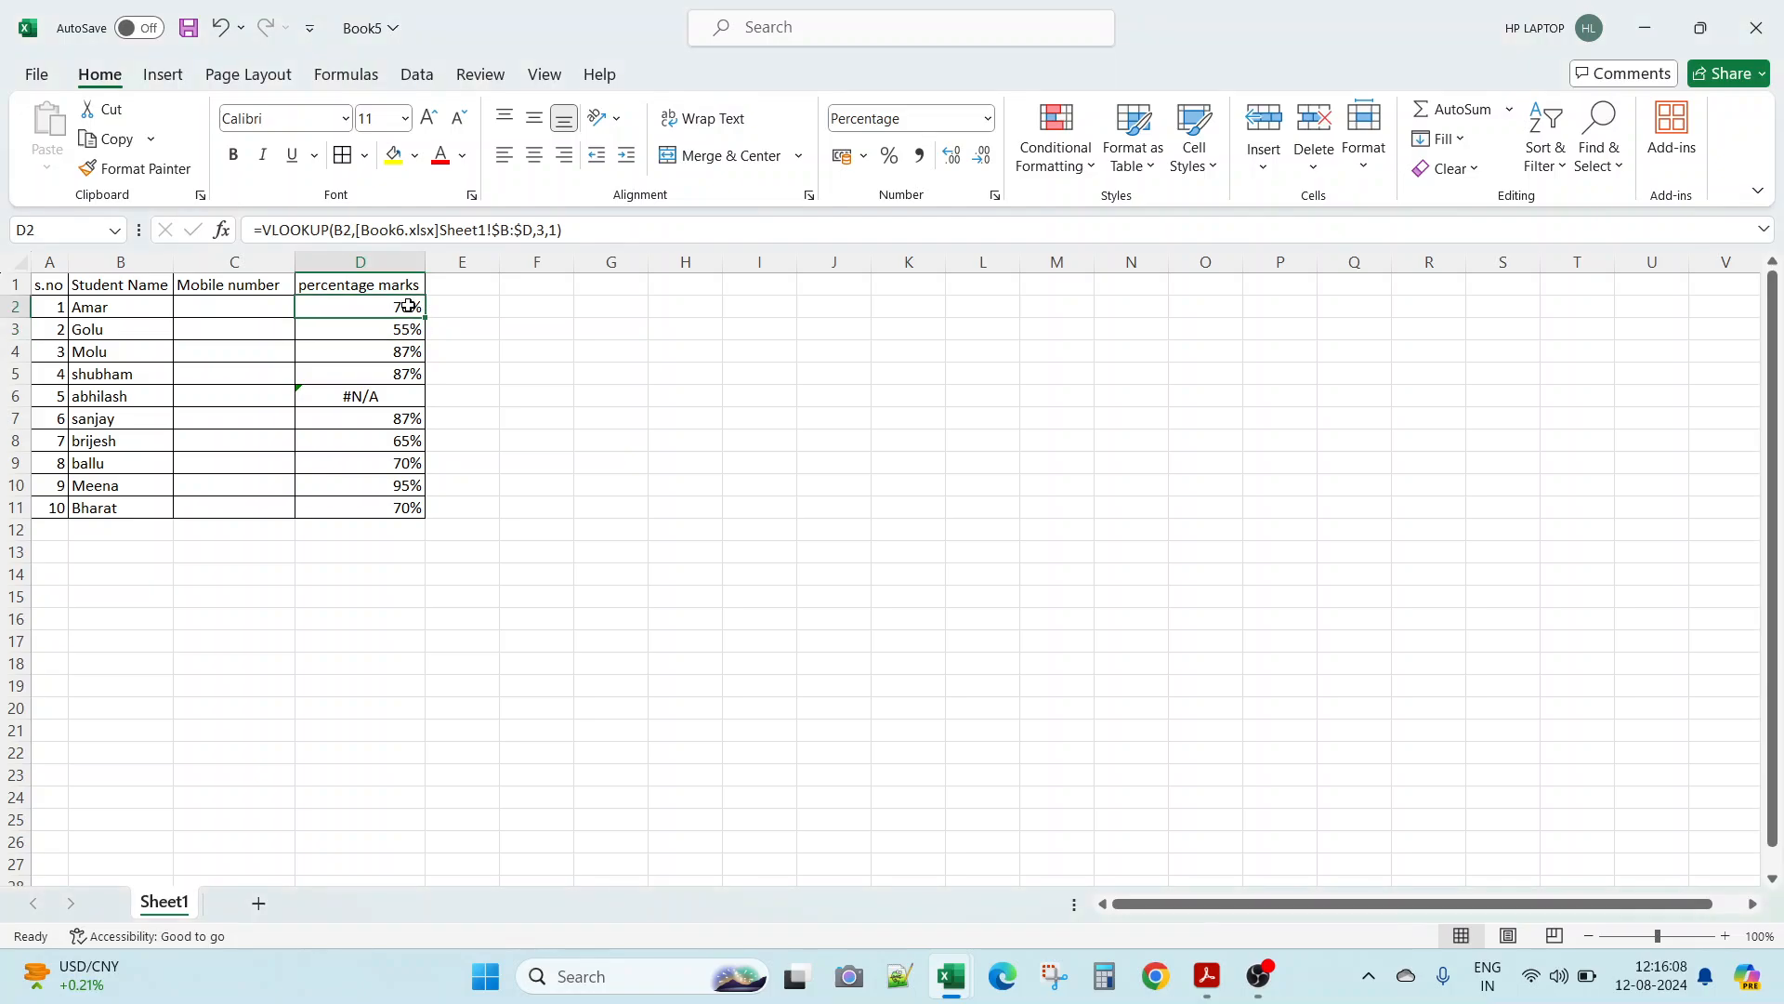
key(ctrl+d)
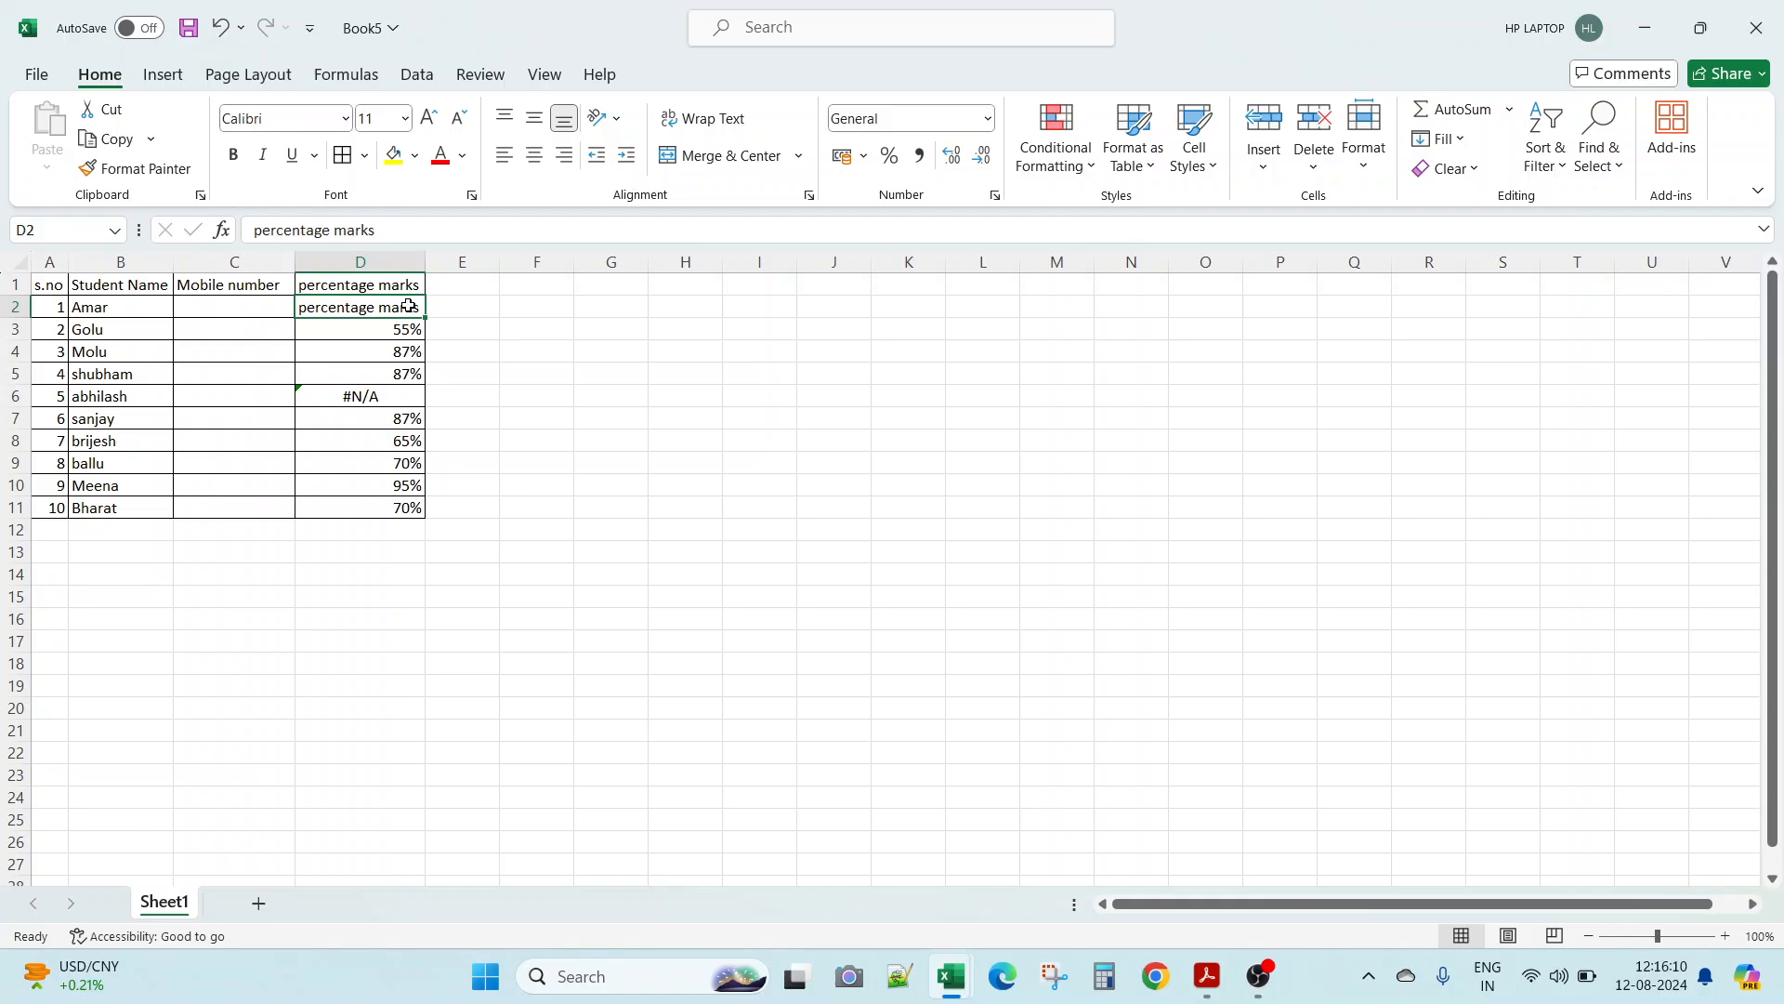
key(ctrl+z)
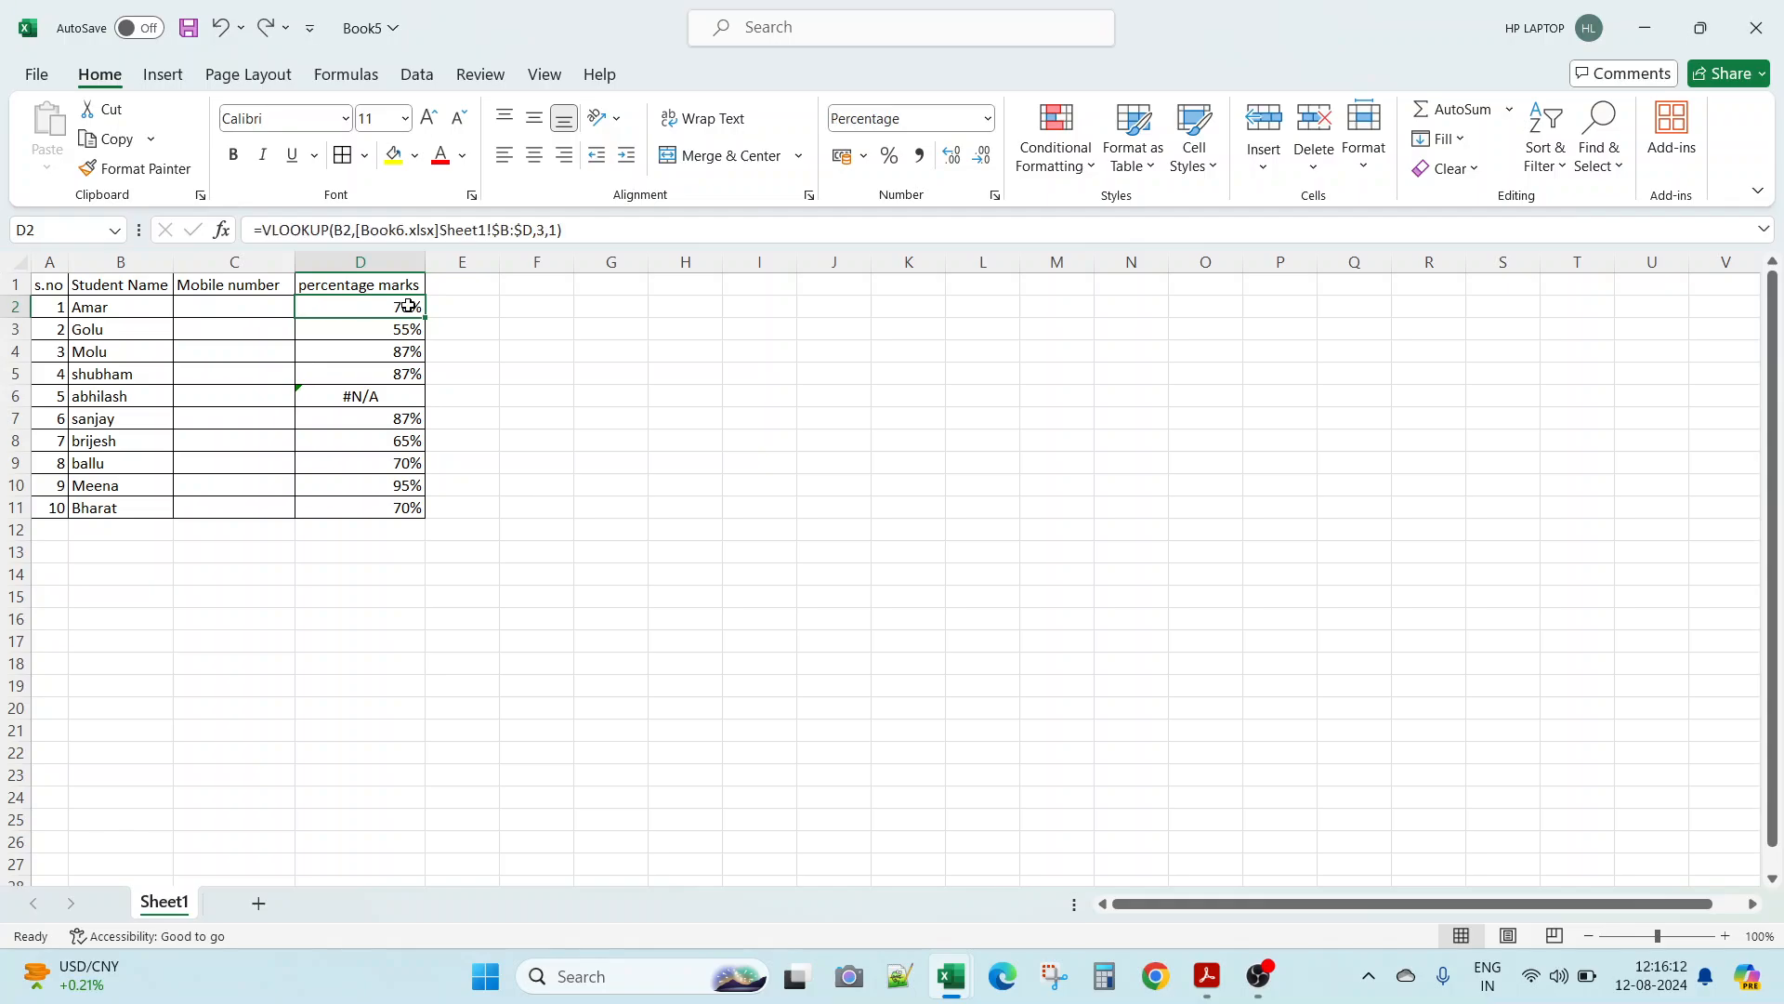
Step: Copy the VLOOKUP formula from D2 and paste it over cells D2 to D11 again
key(ctrl+c)
key(shift+Down)
key(shift+Down)
key(shift+Down)
key(shift+Down)
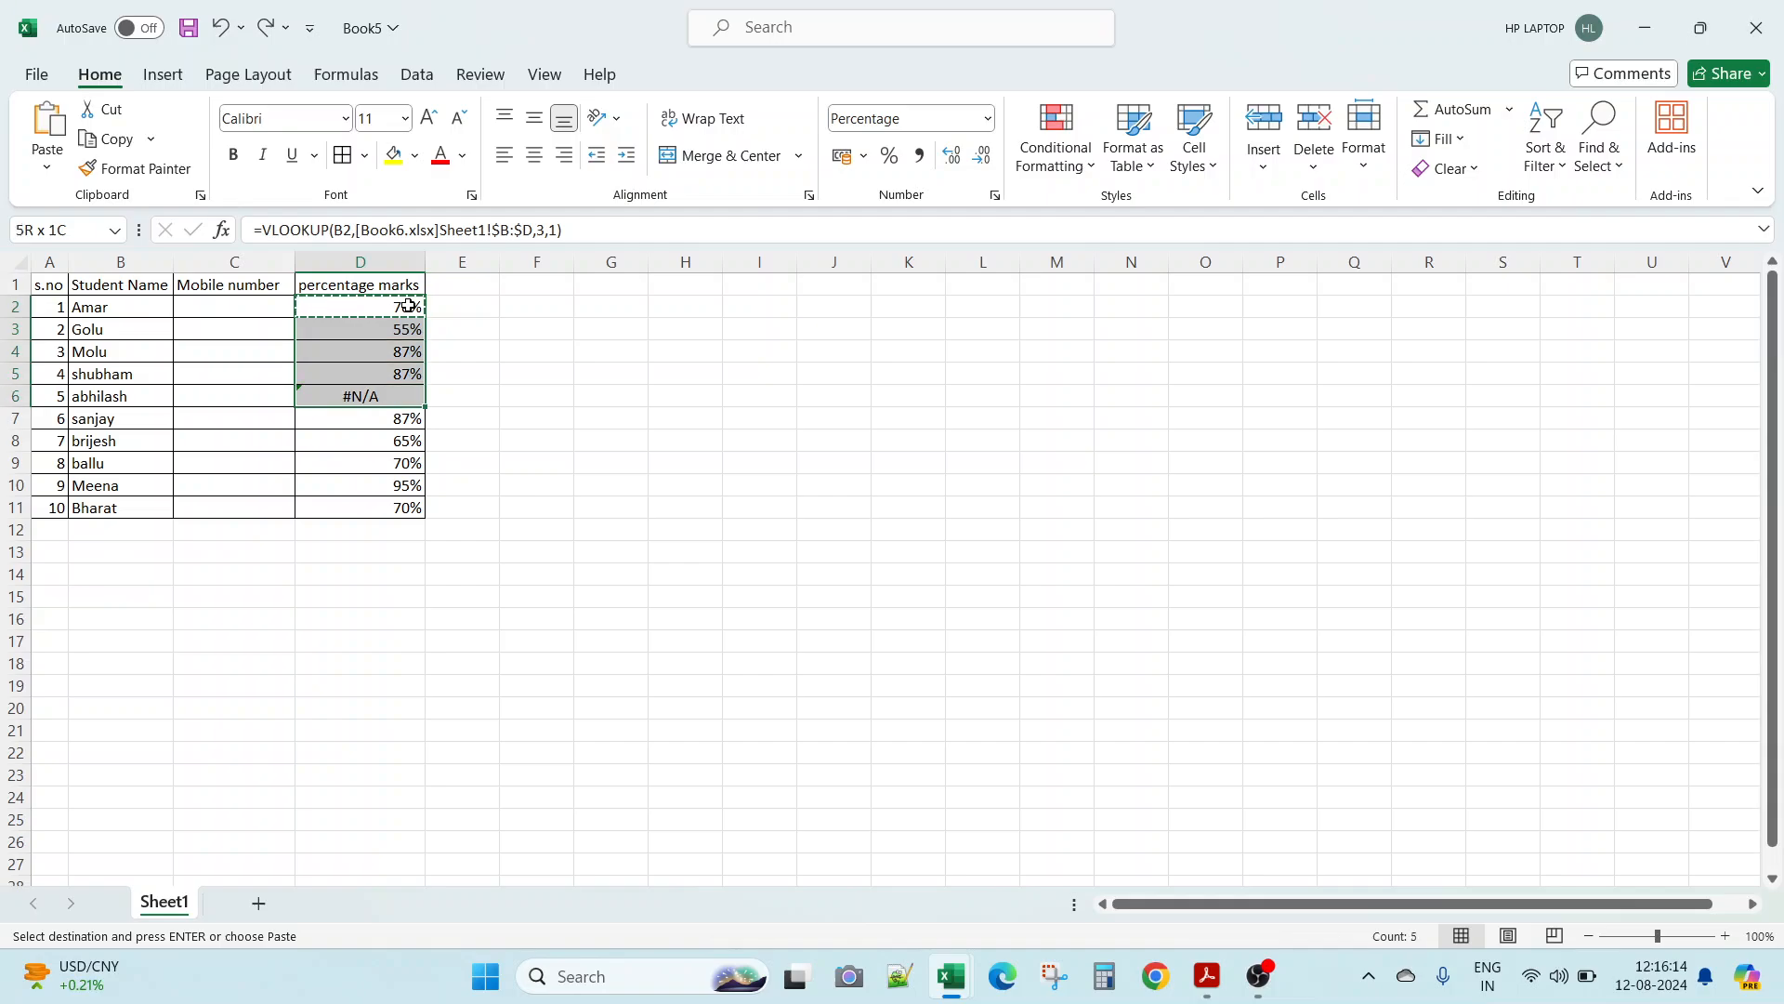
key(shift+Down)
key(shift+Down)
key(shift+Down)
key(shift+Down)
key(shift+Down)
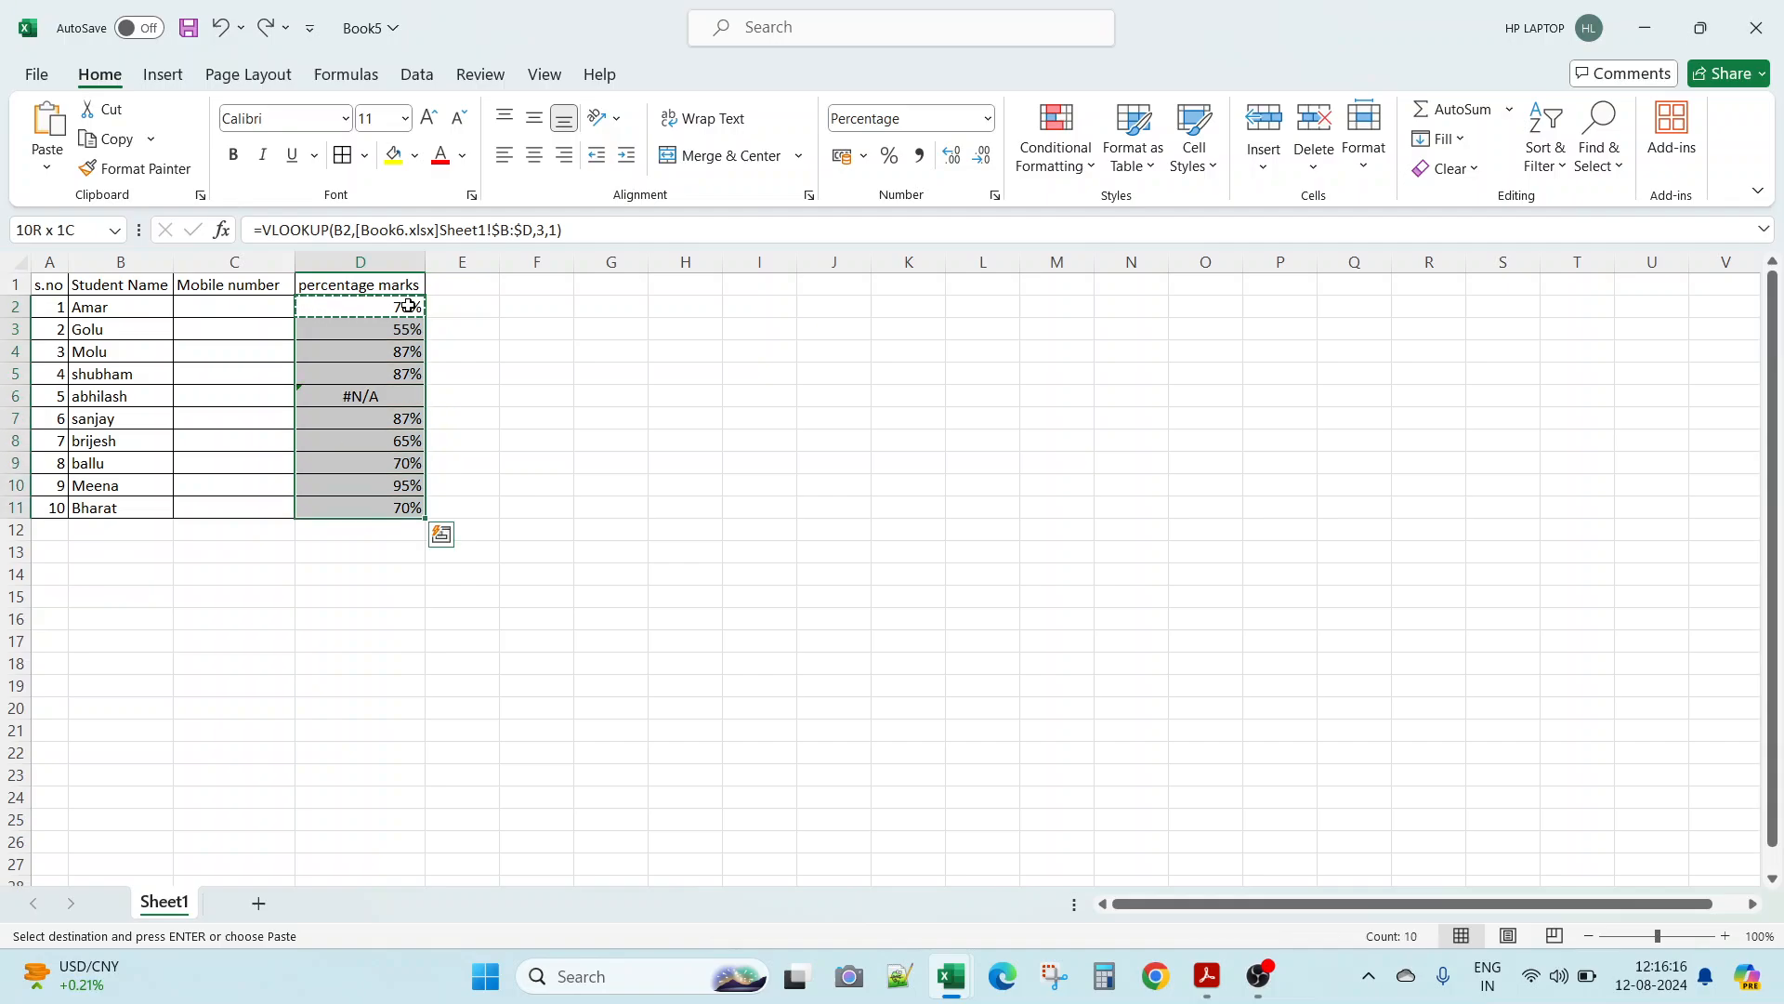
key(Return)
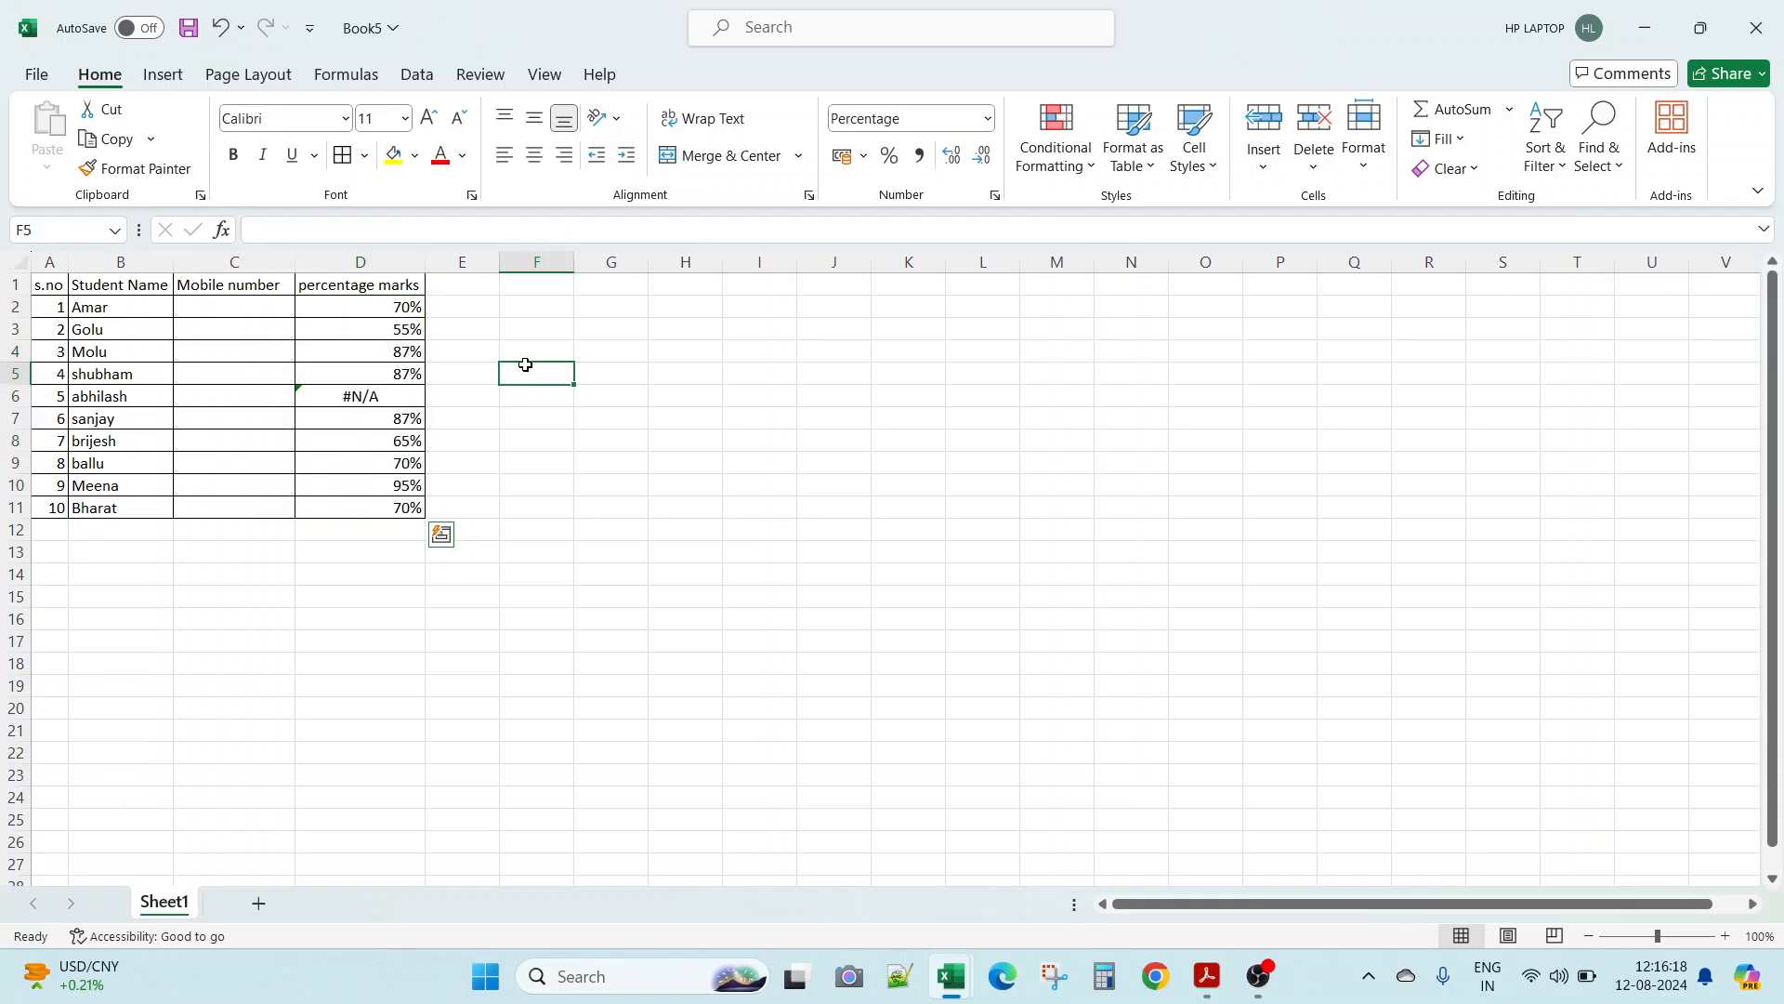
Step: Autofill the VLOOKUP formula from D2 down through D11
drag(521, 363, 412, 323)
click(407, 309)
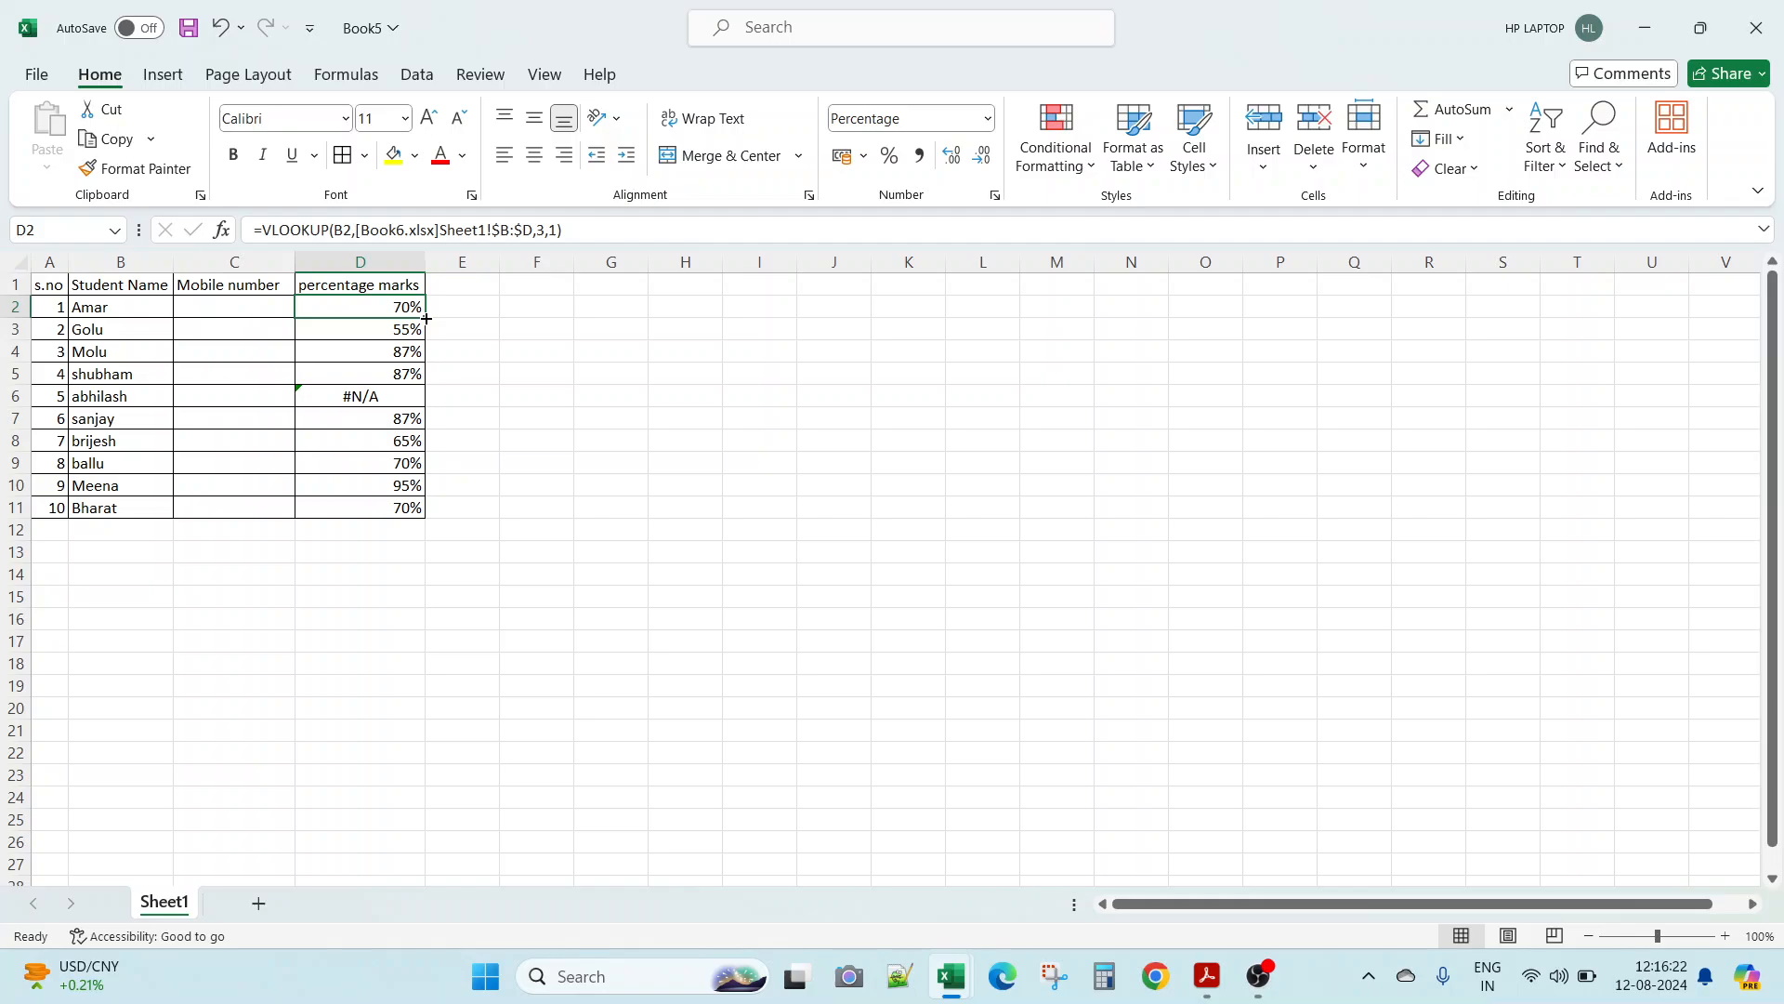
drag(427, 319, 428, 517)
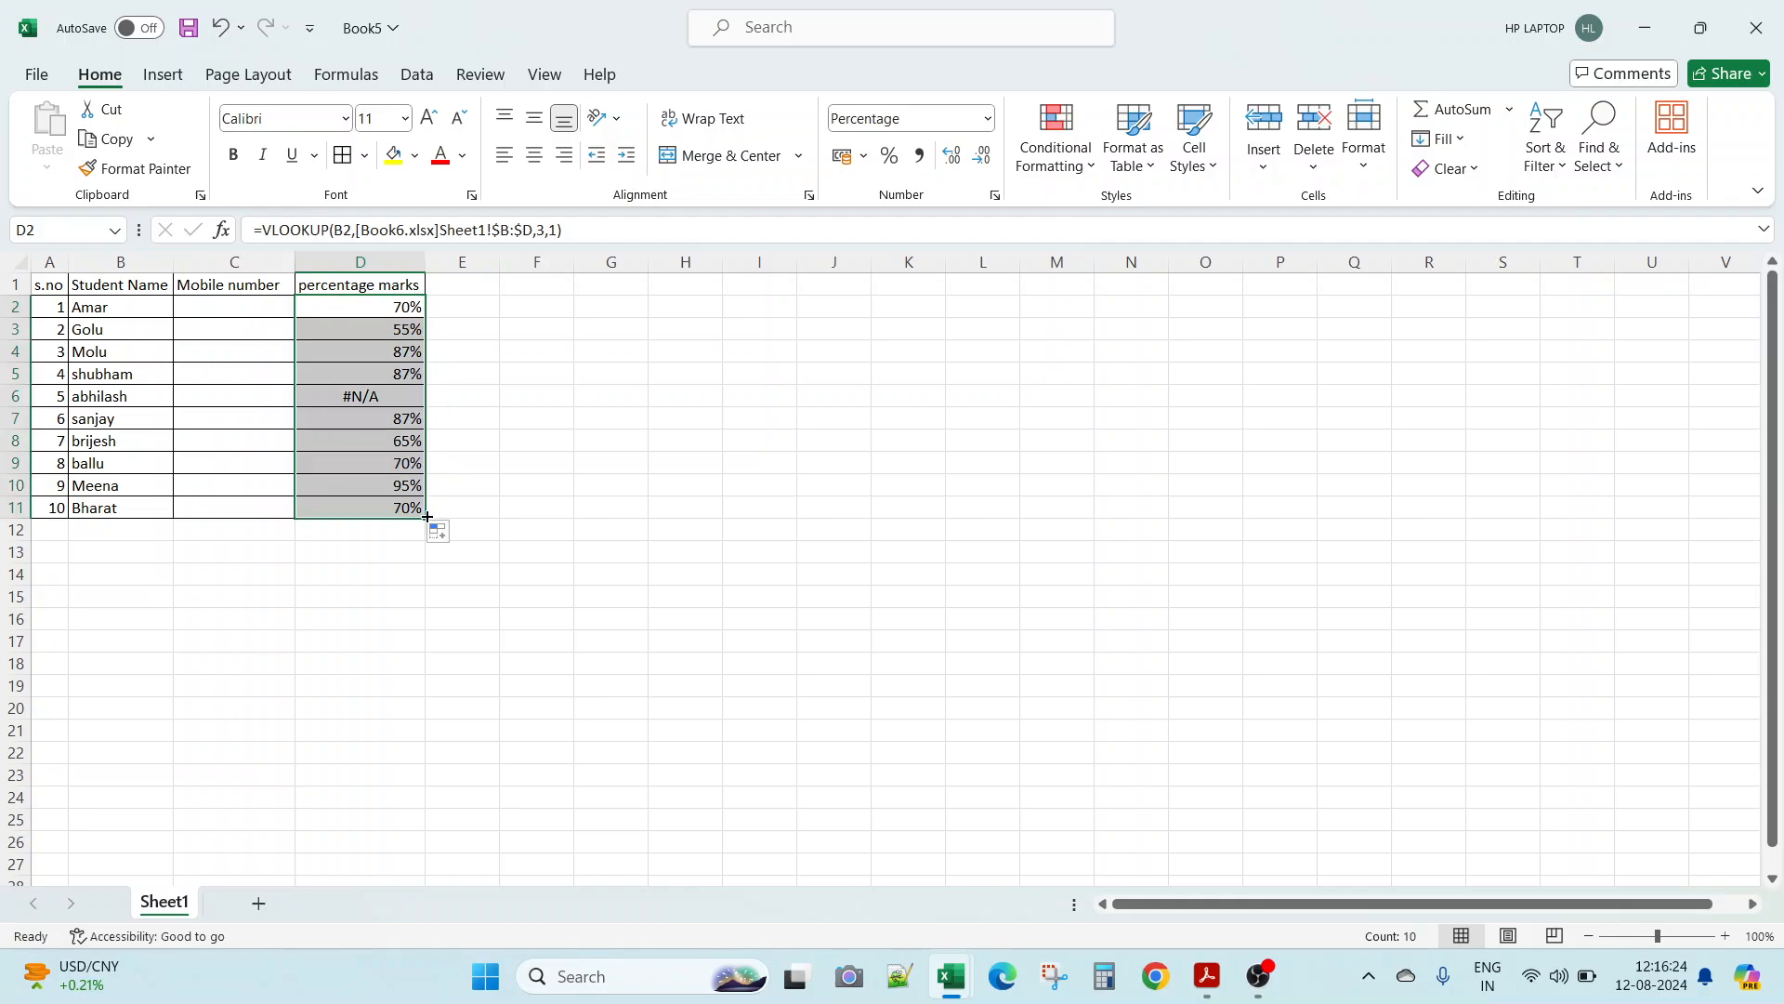
click(374, 411)
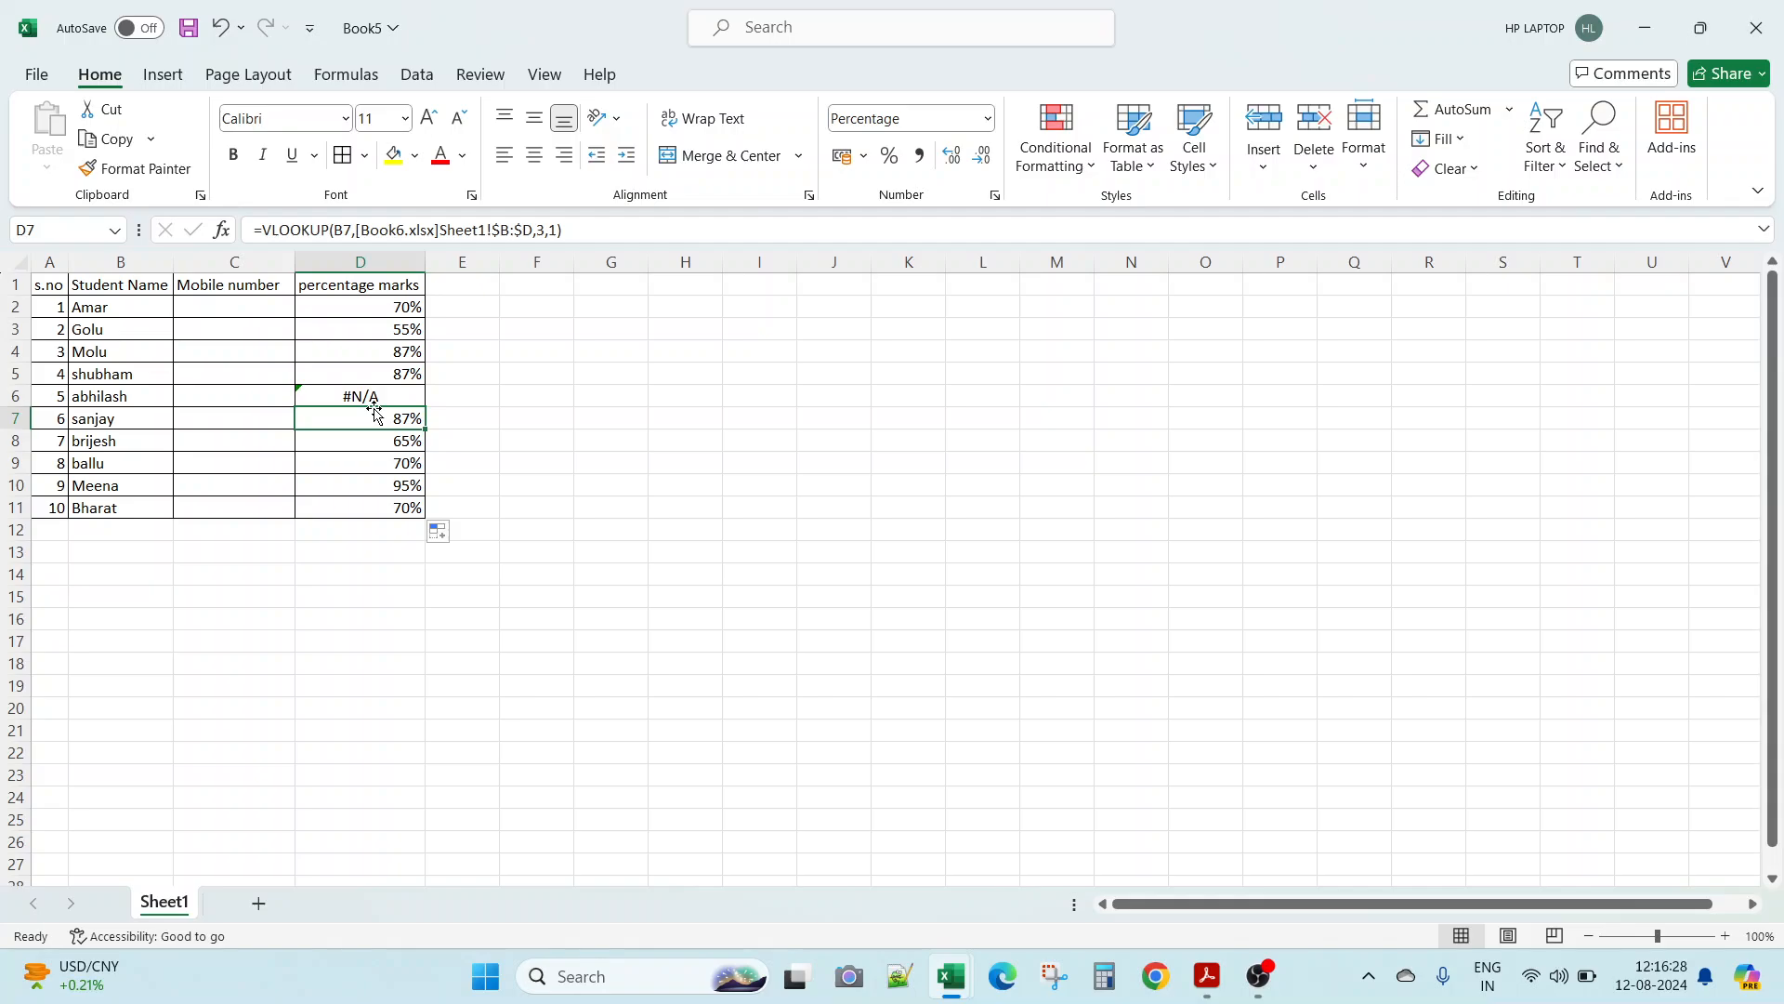
Step: Replace D2's formula with a new VLOOKUP that uses B2 as the lookup value
click(413, 308)
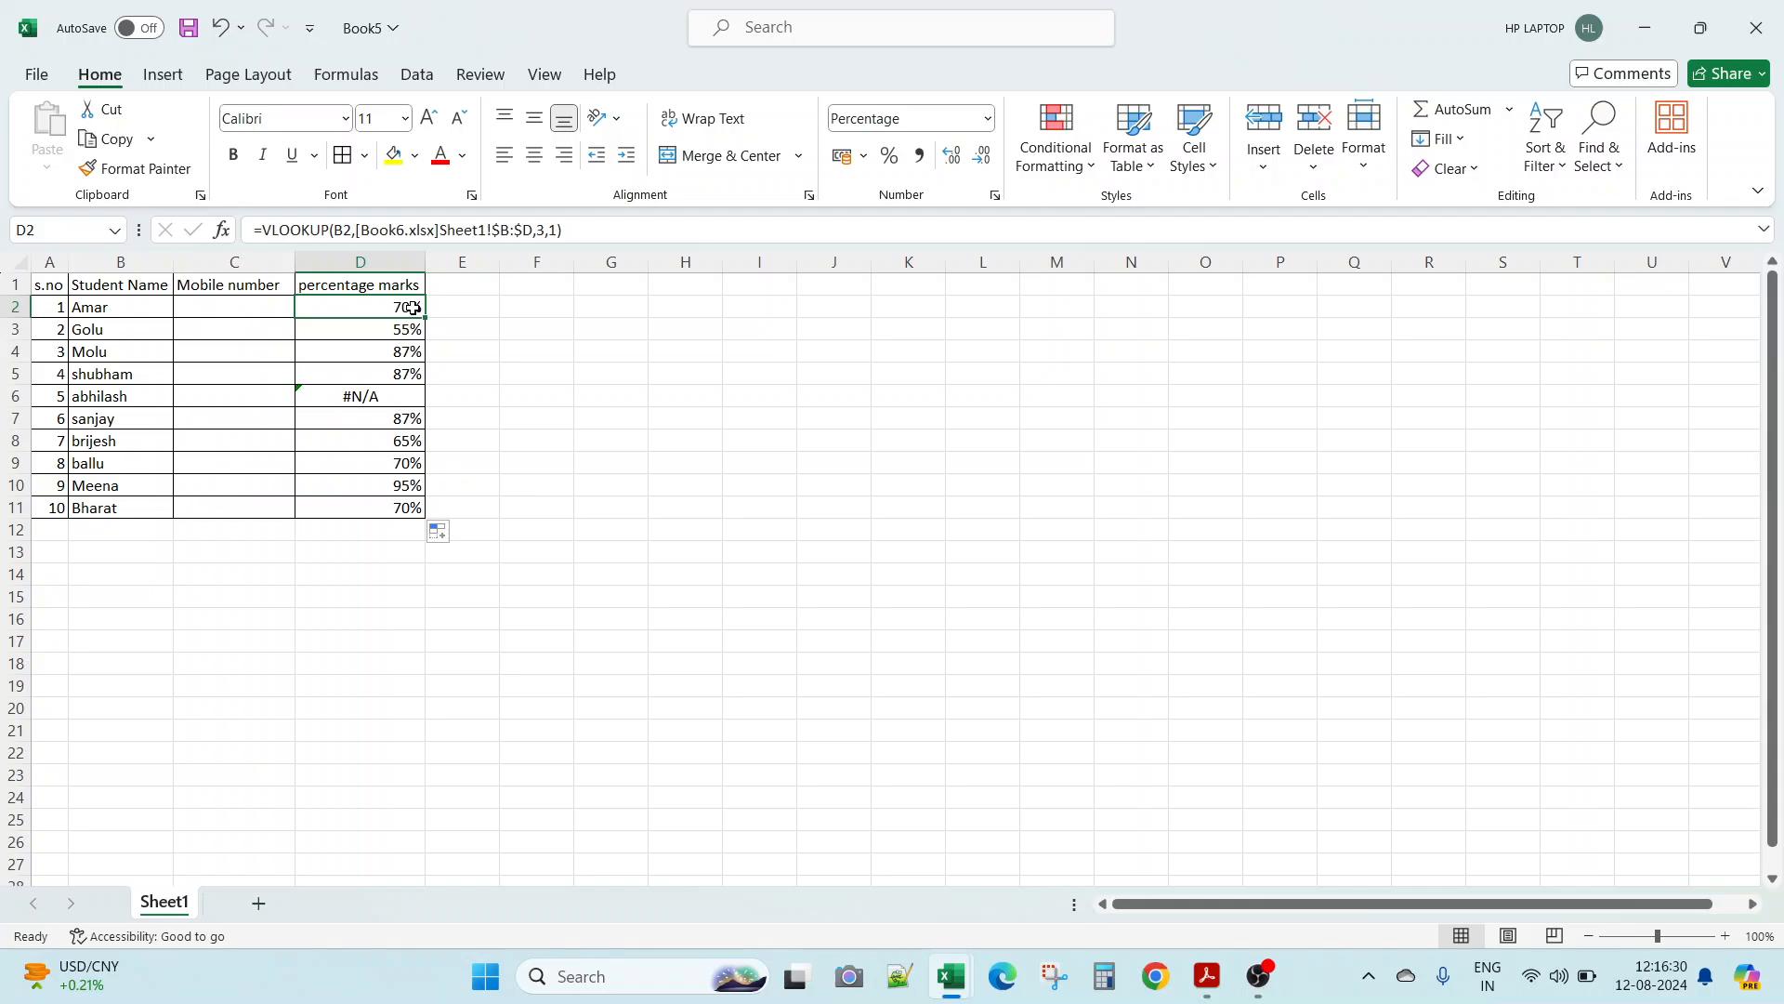
double_click(413, 308)
key(Escape)
text(=v)
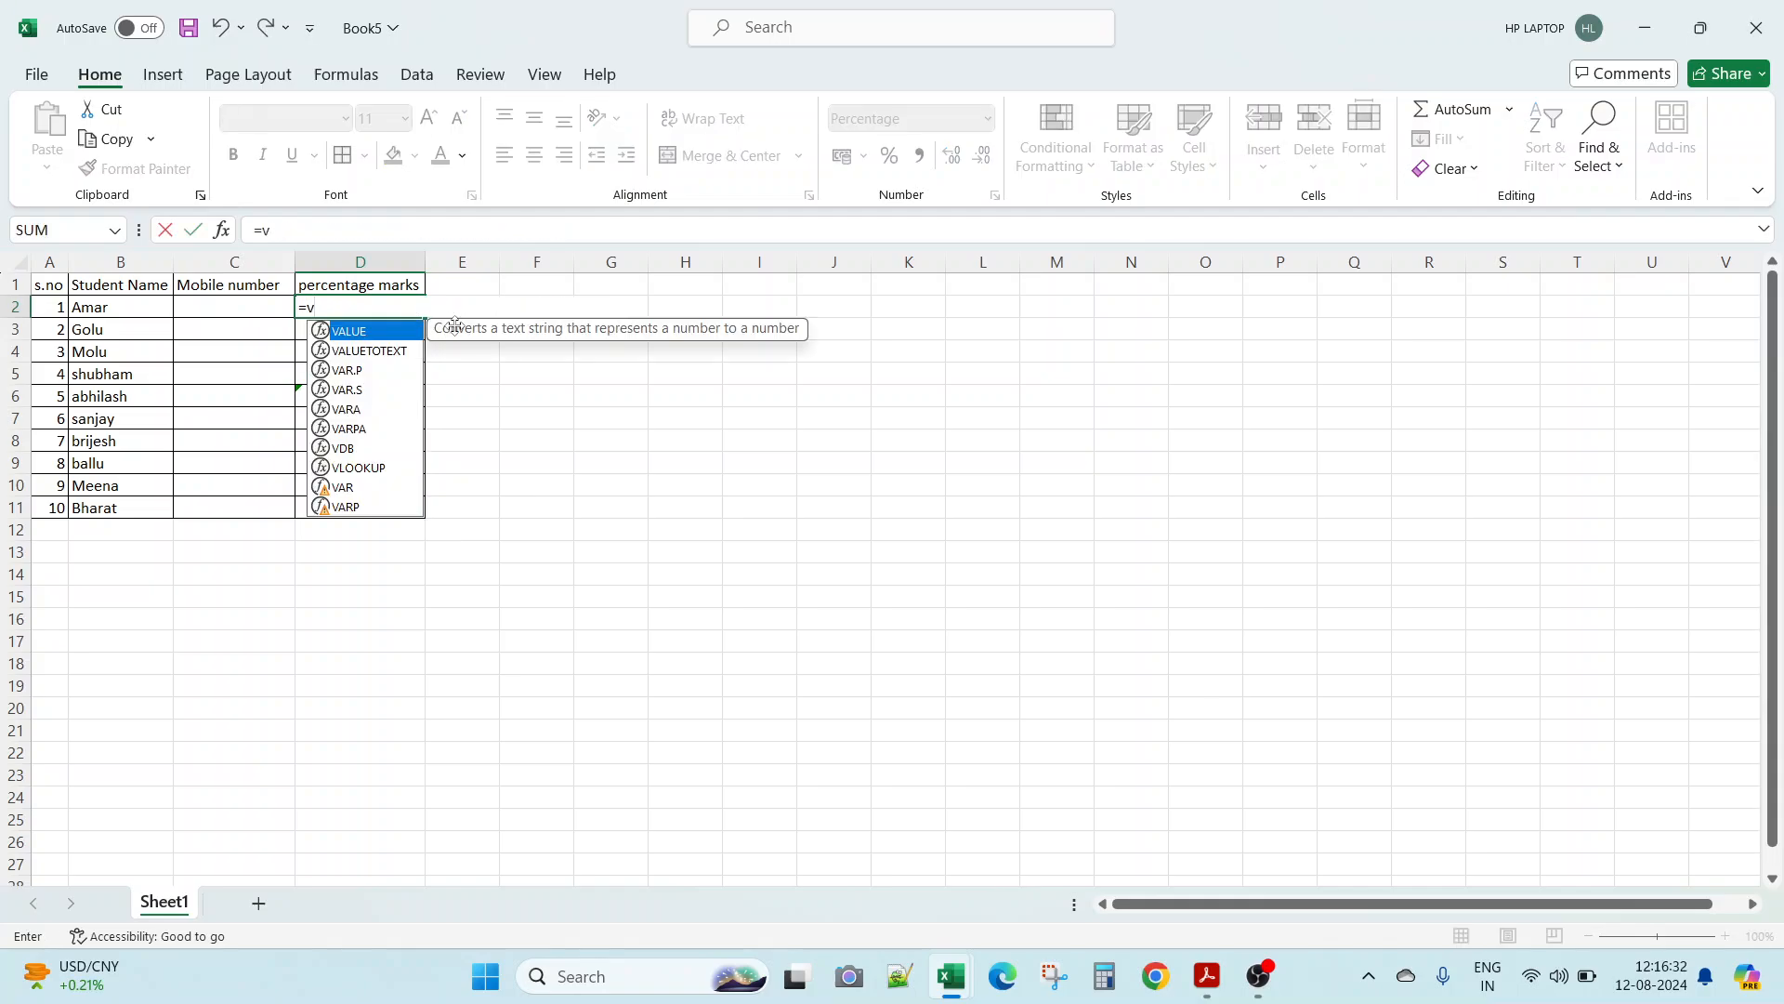
text(l)
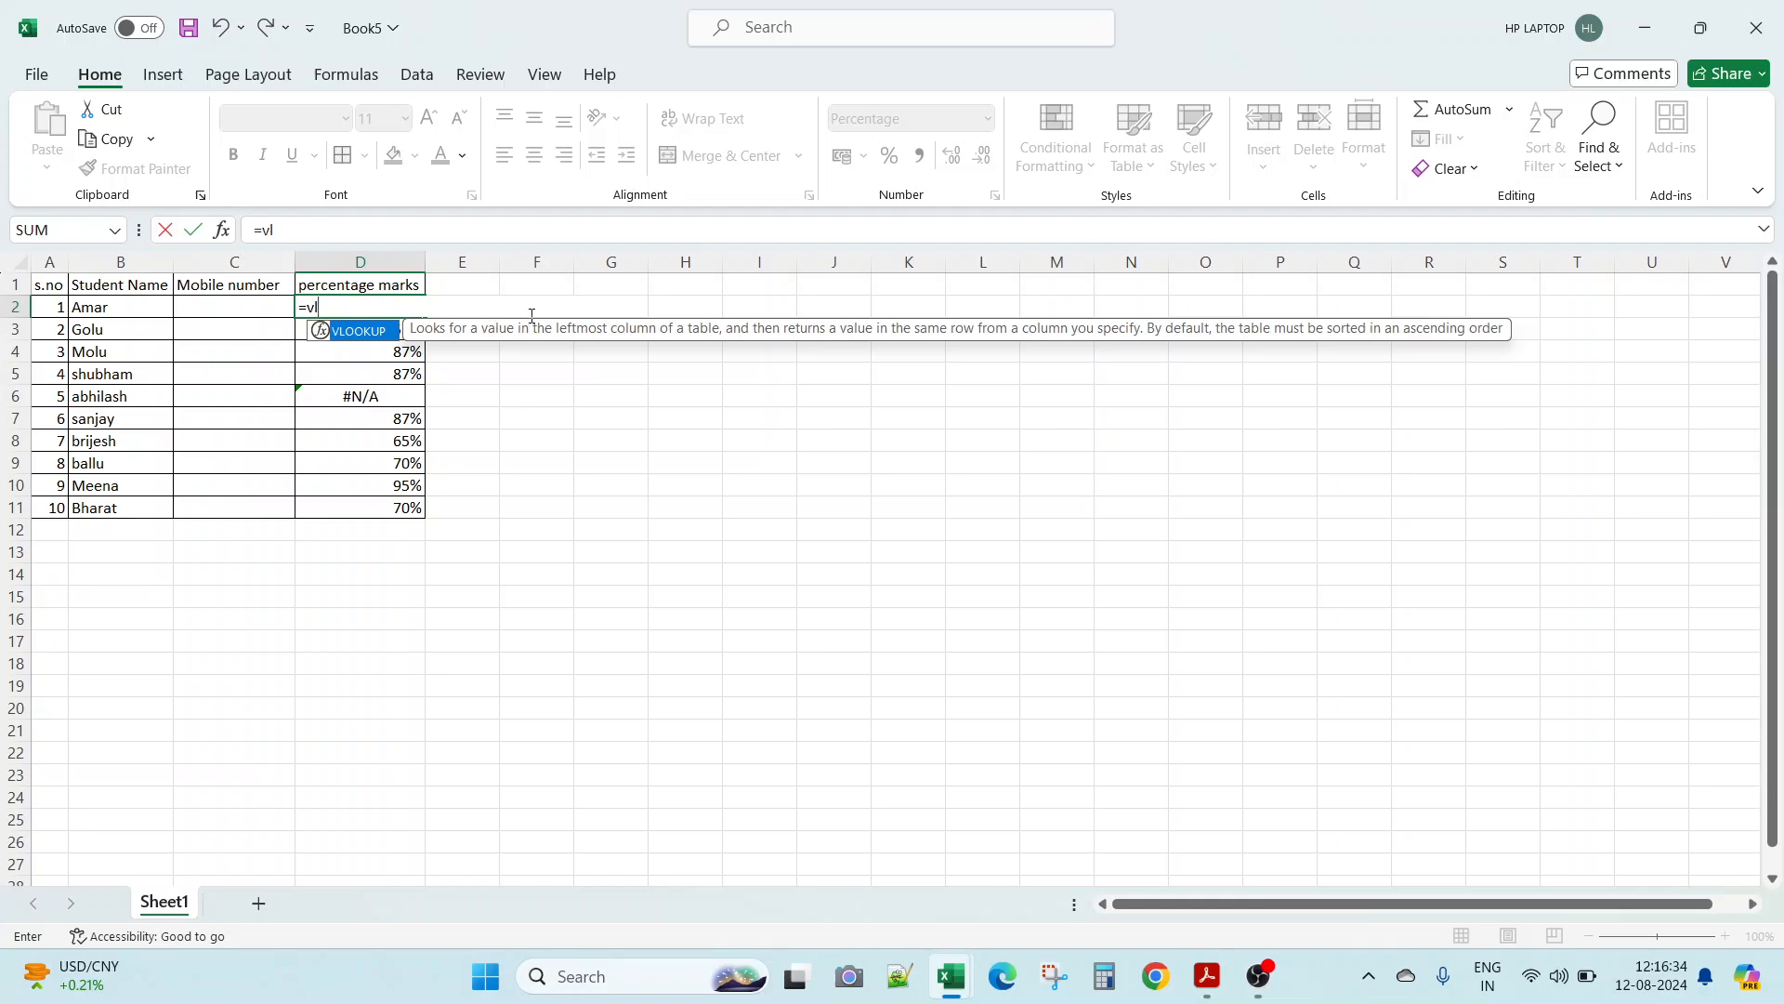
double_click(357, 331)
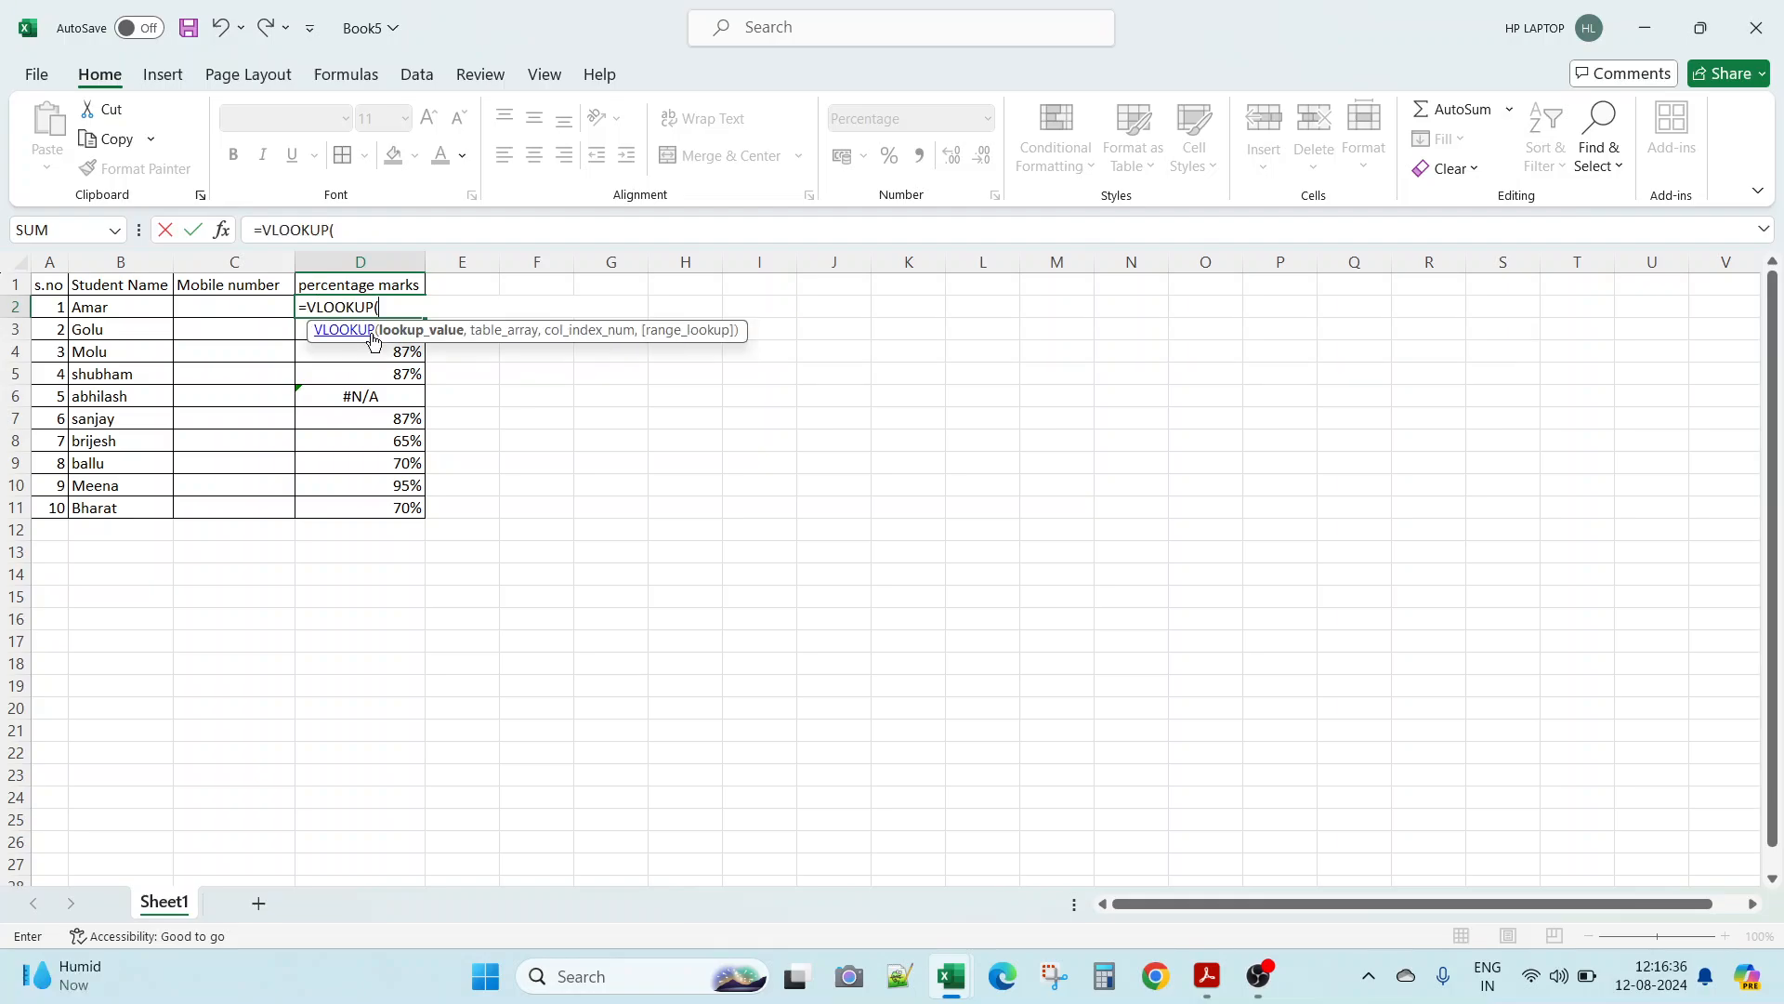
click(122, 309)
text(,)
Step: Complete and enter the VLOOKUP with columns B through D of Book6's Sheet1 as table array, column index 3 and range lookup 0
key(ctrl+Tab)
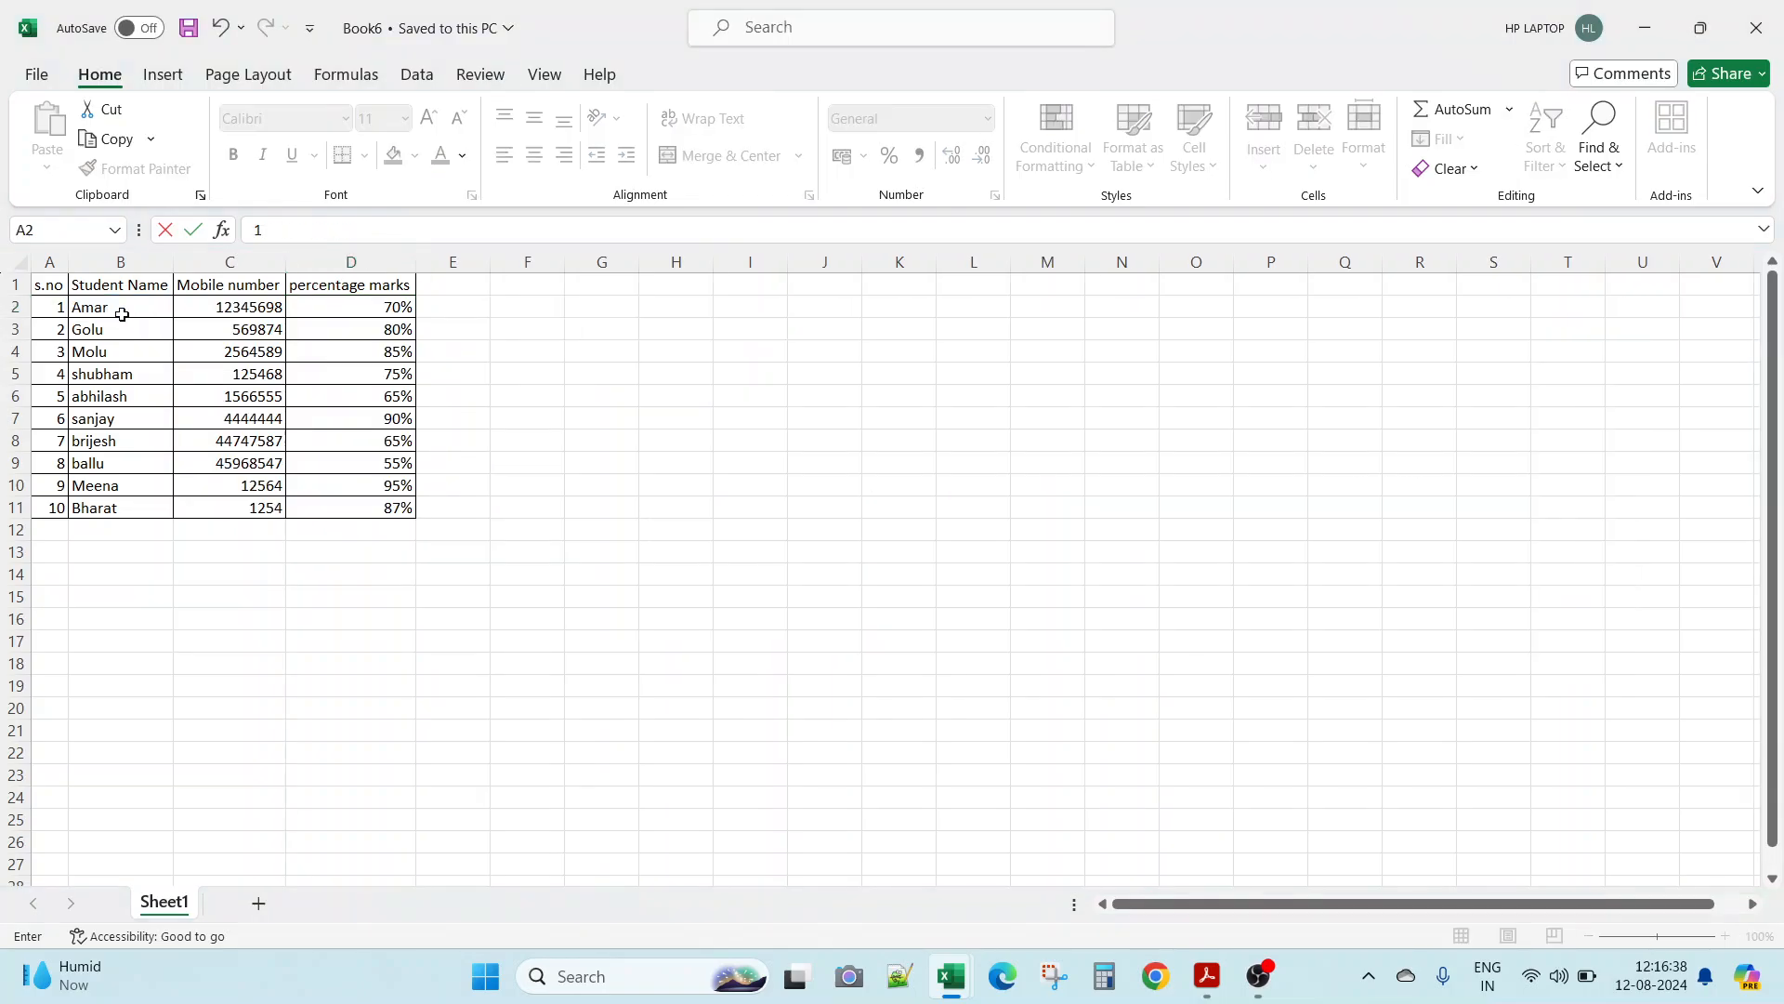
drag(125, 263, 351, 263)
text(,[Book6.xlsx]Sheet1!$B:$D,)
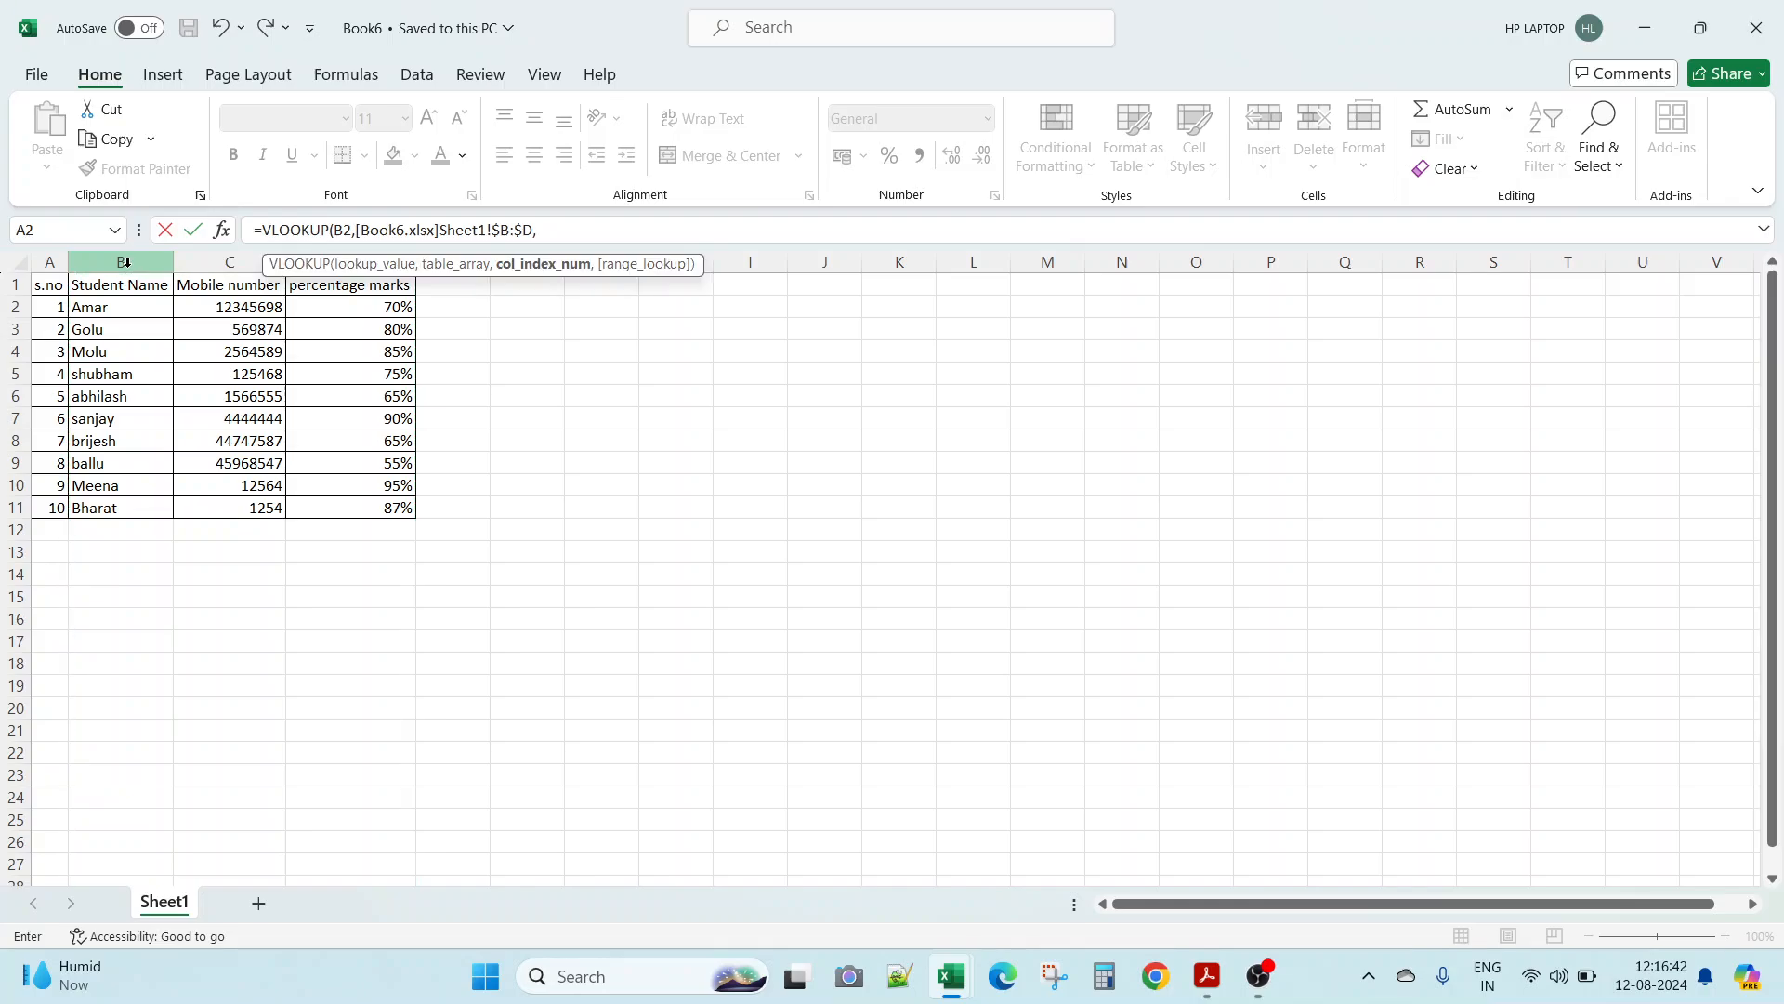
text(3,0)
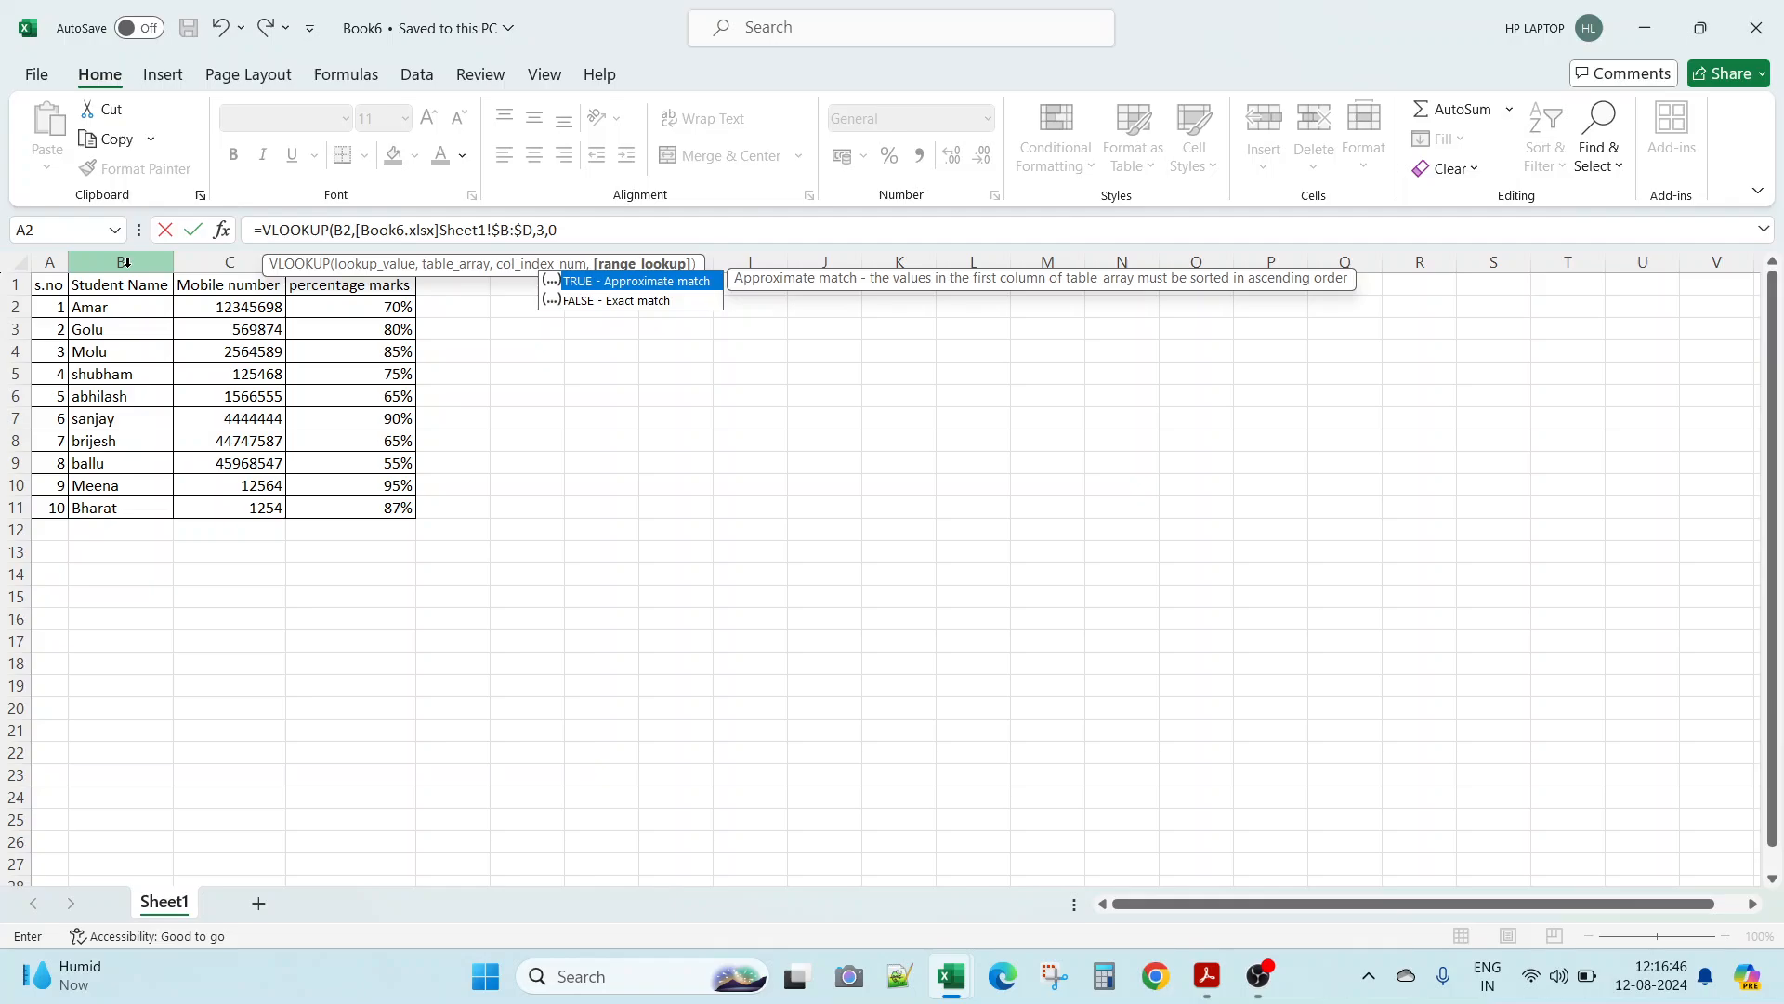
key(Return)
key(Up)
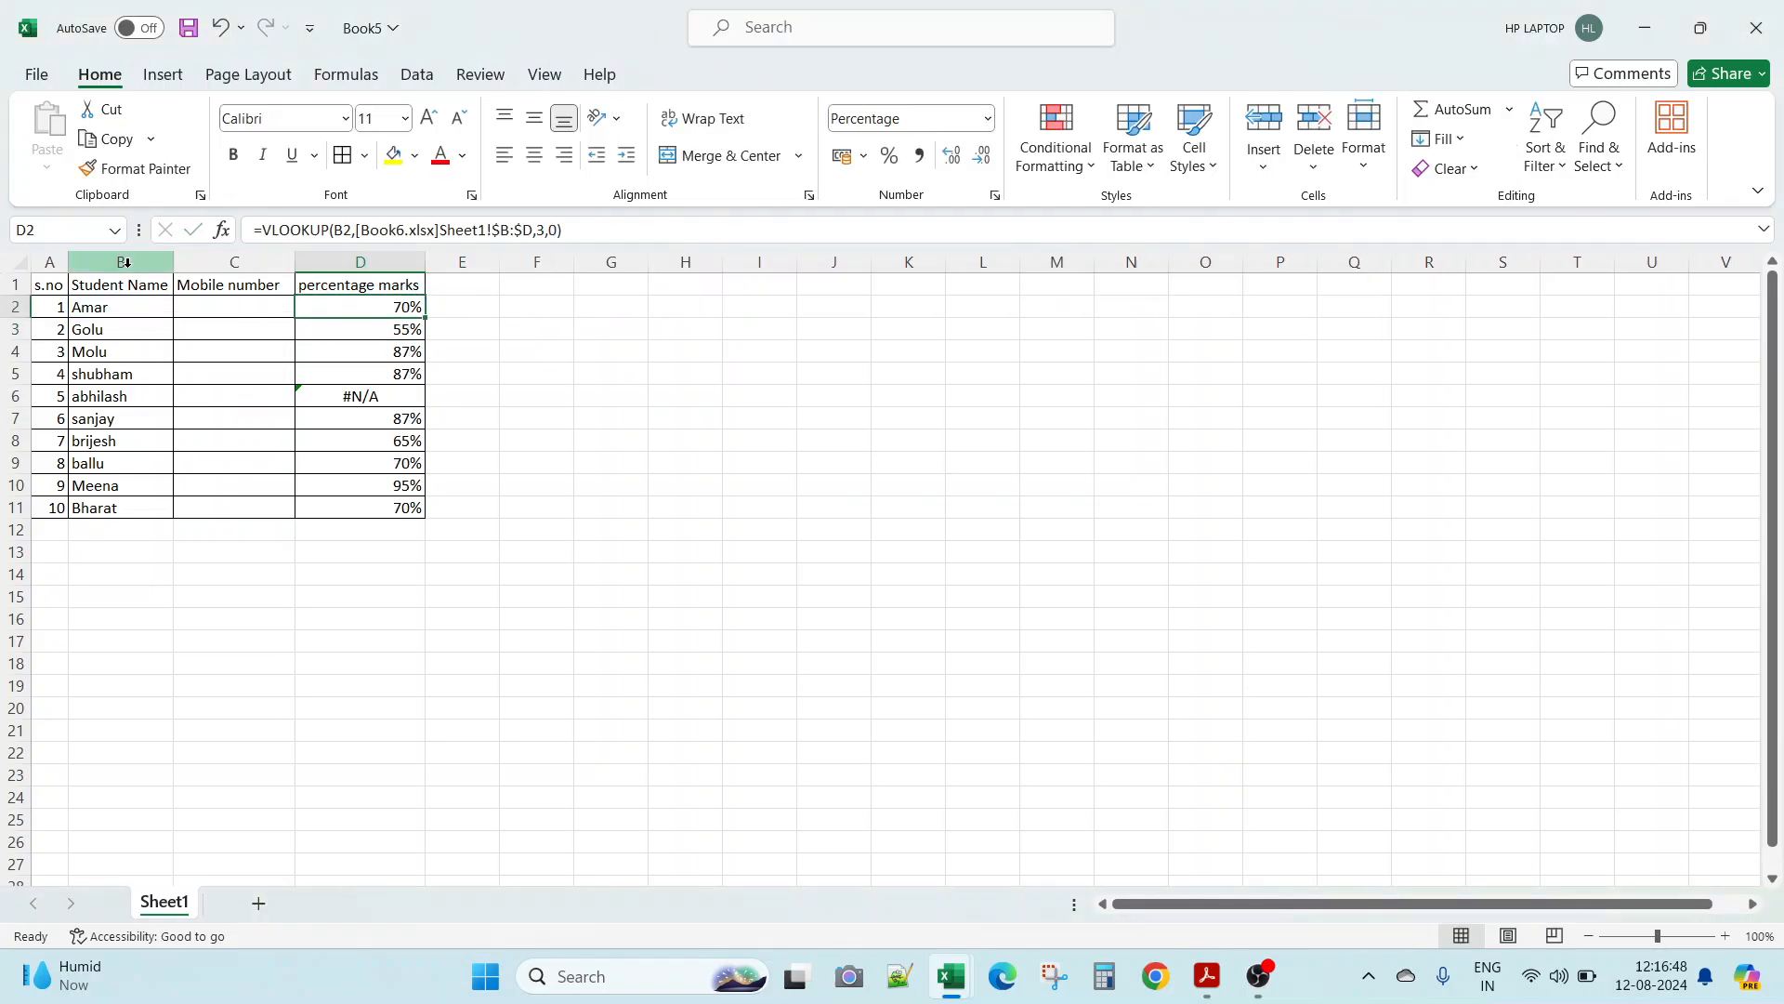
Step: Copy the exact-match VLOOKUP formula from D2 and paste it over the percentage marks cells D2 to D11
key(ctrl+c)
key(shift+Down)
key(shift+Down)
key(shift+Down)
key(shift+Down)
key(shift+Down)
key(shift+Down)
key(shift+Down)
key(shift+Down)
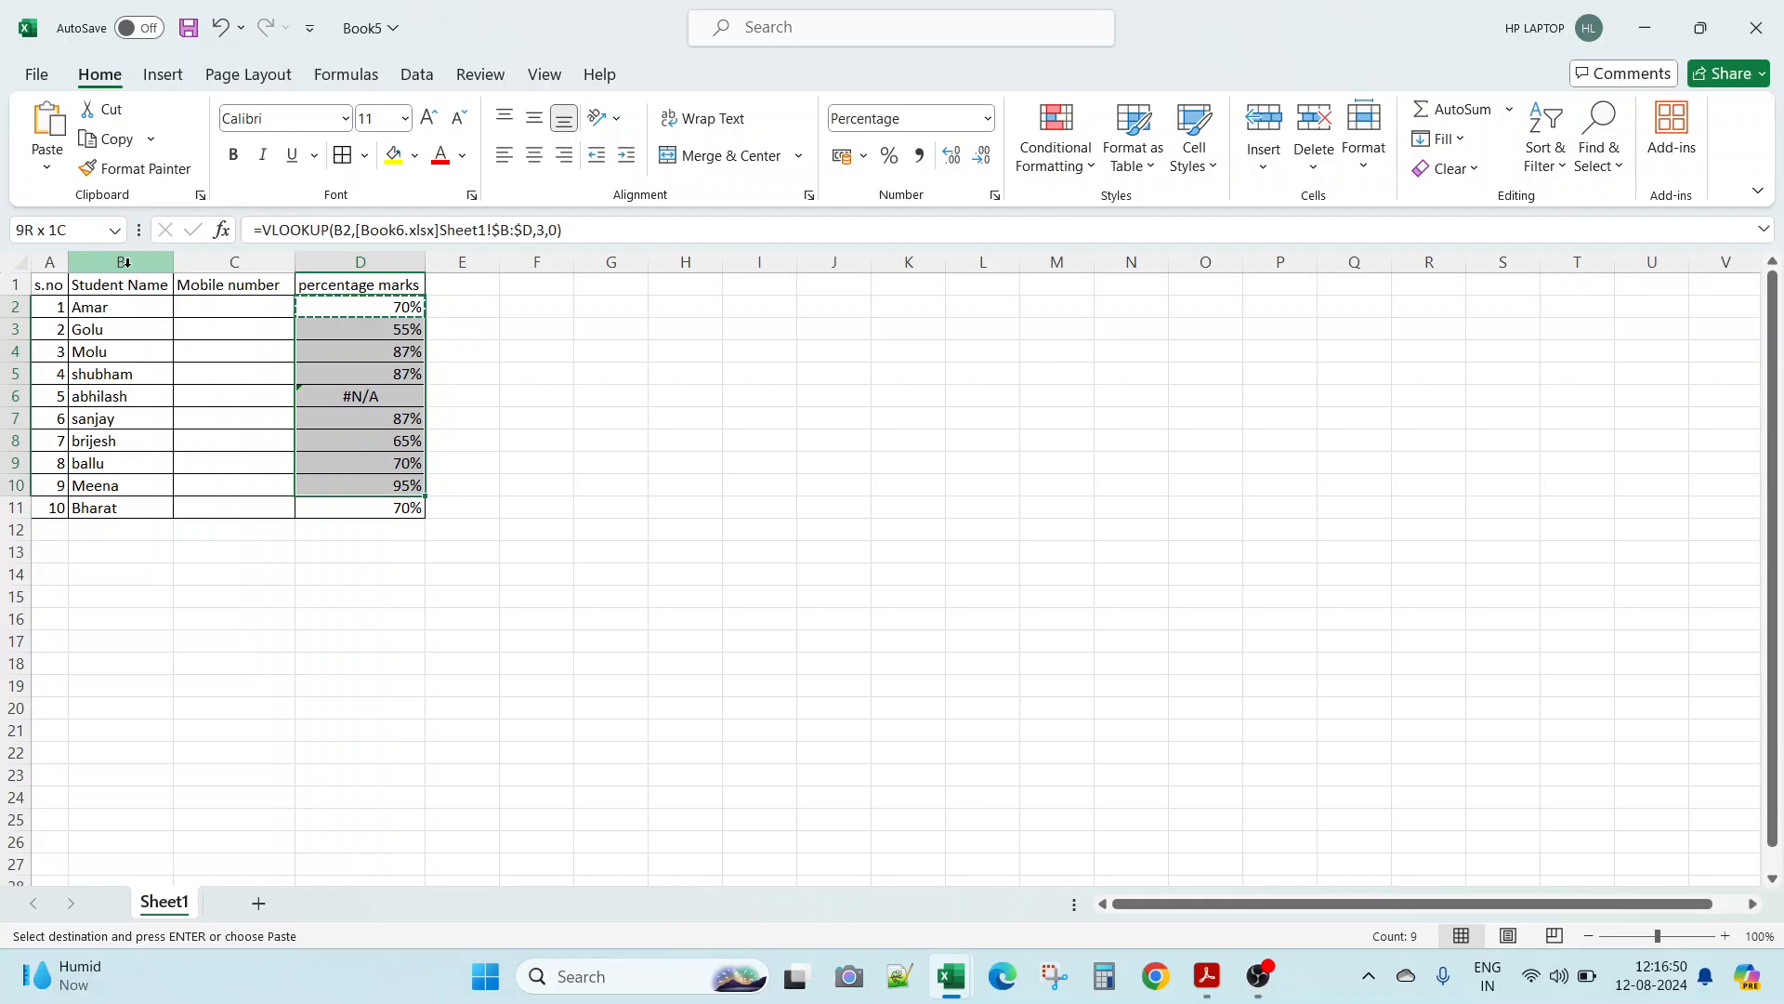
key(shift+Down)
key(ctrl+v)
key(Escape)
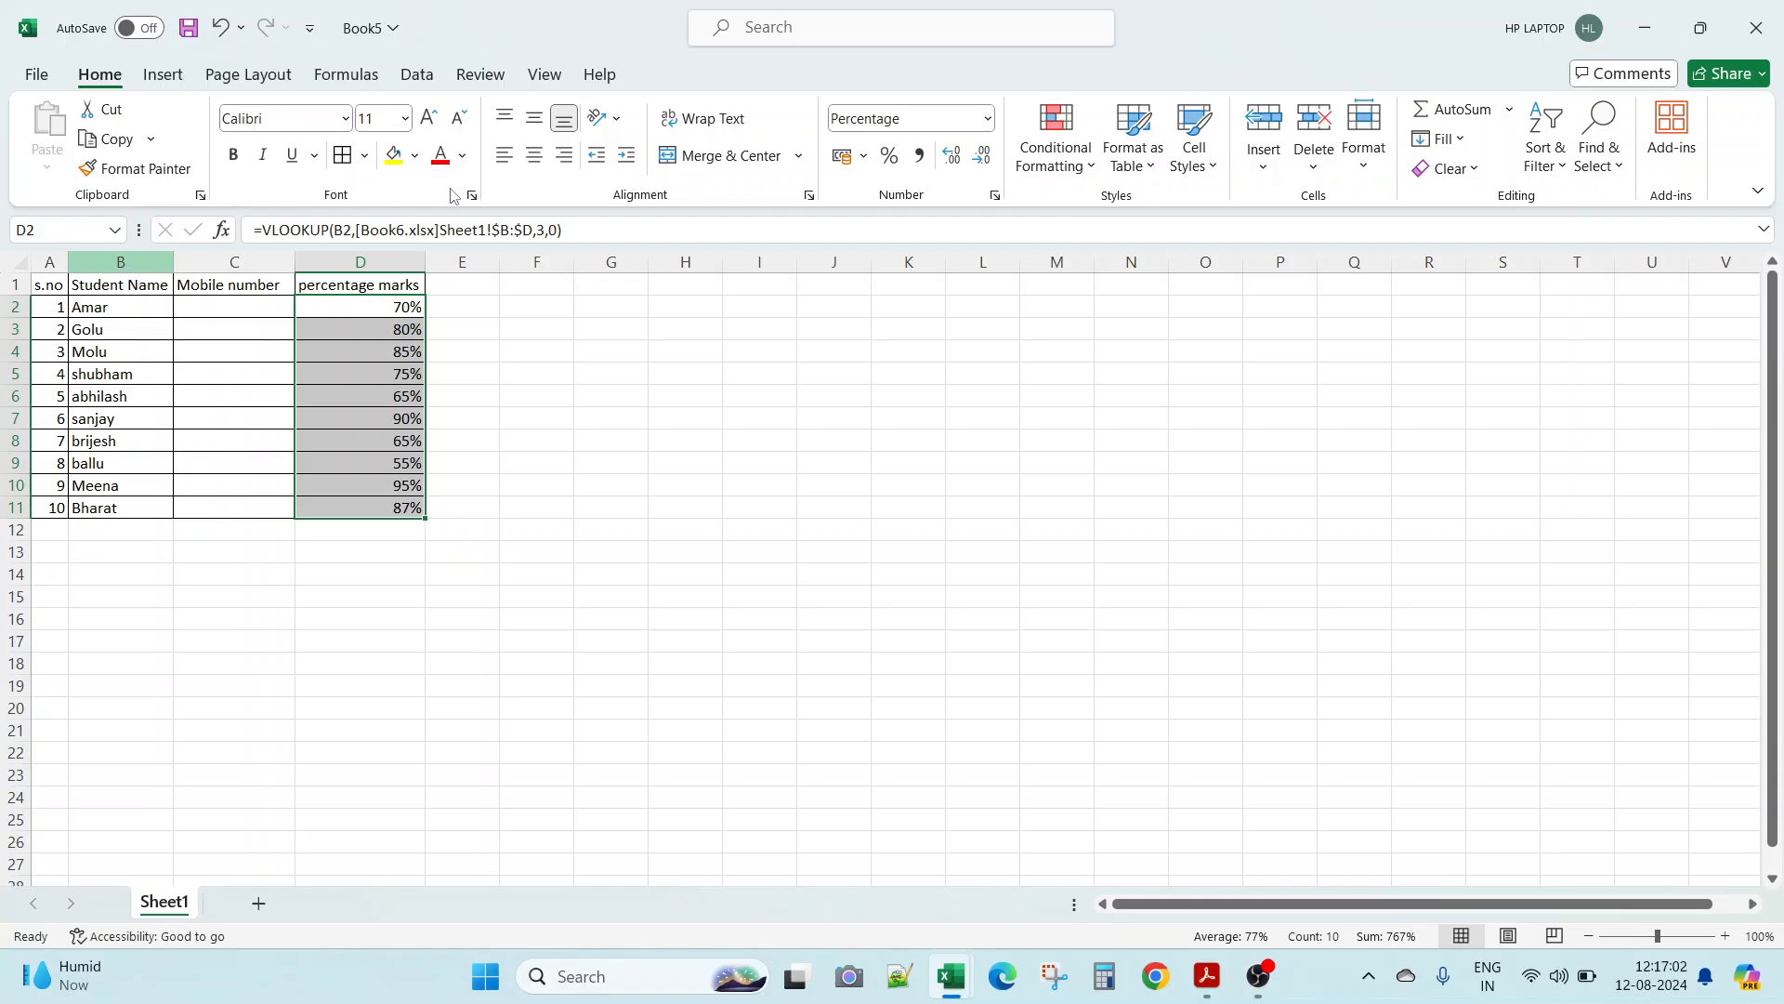
Step: Delete the range lookup argument in D2's formula, re-enter it as 0 and commit the formula
click(558, 232)
key(BackSpace)
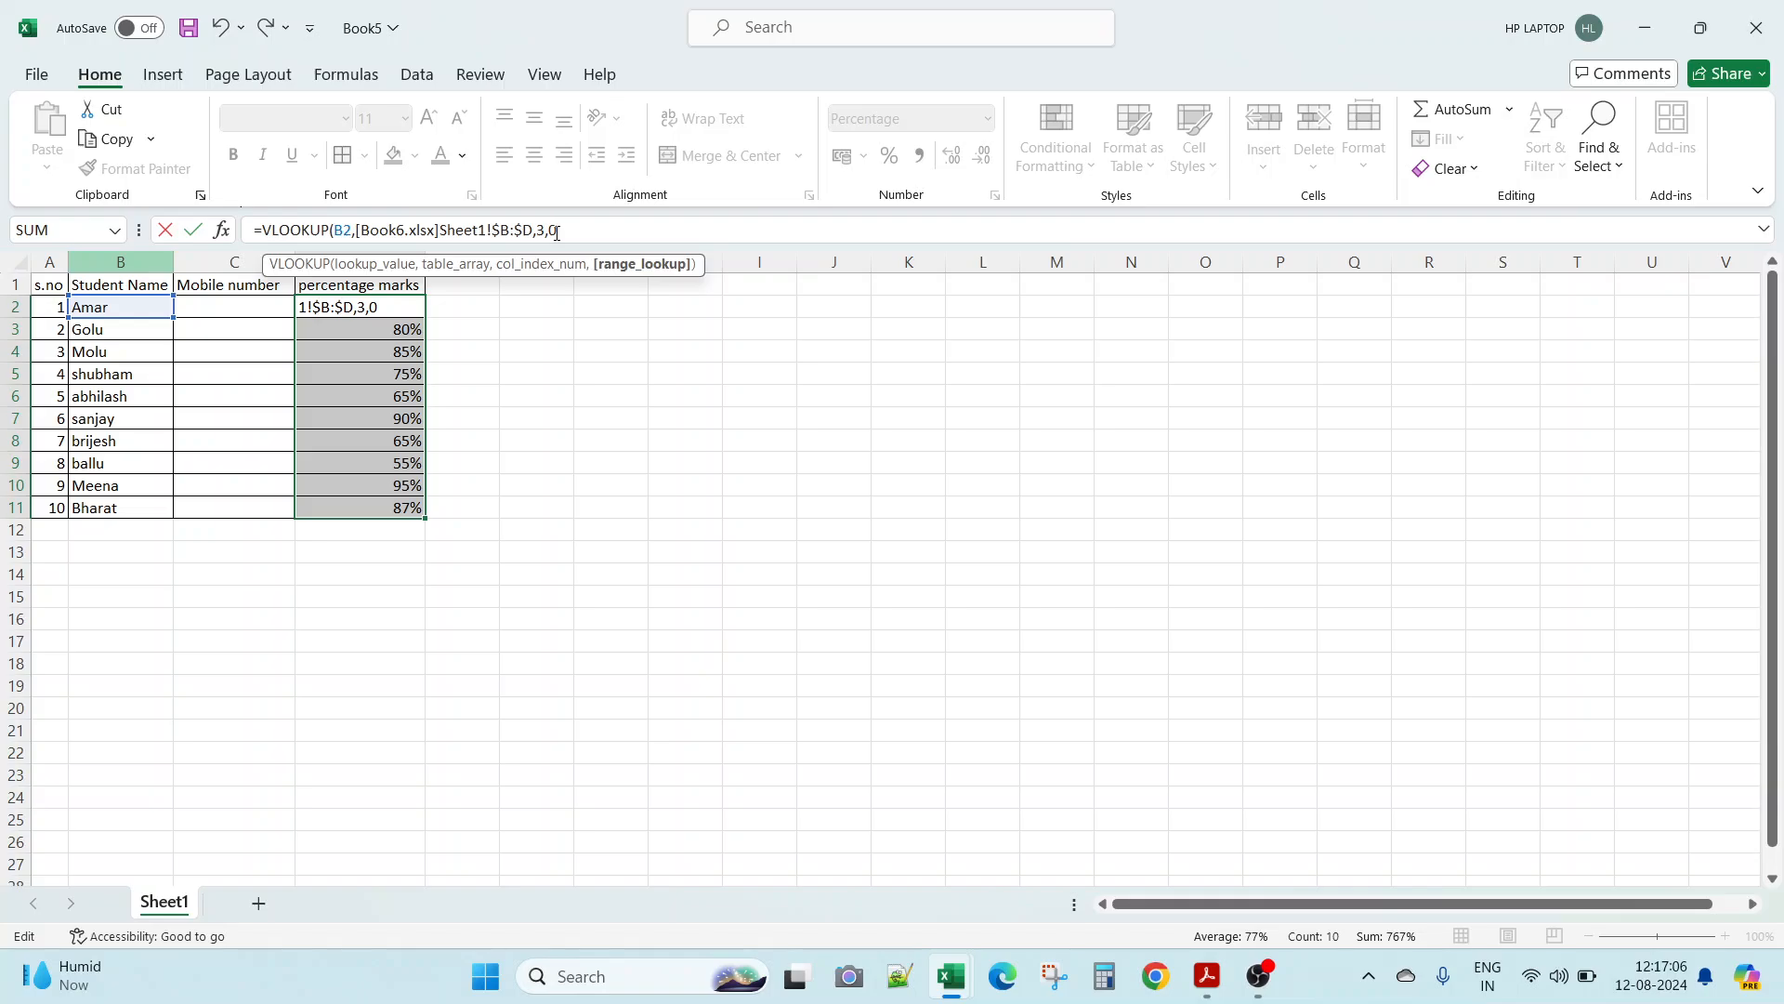
key(BackSpace)
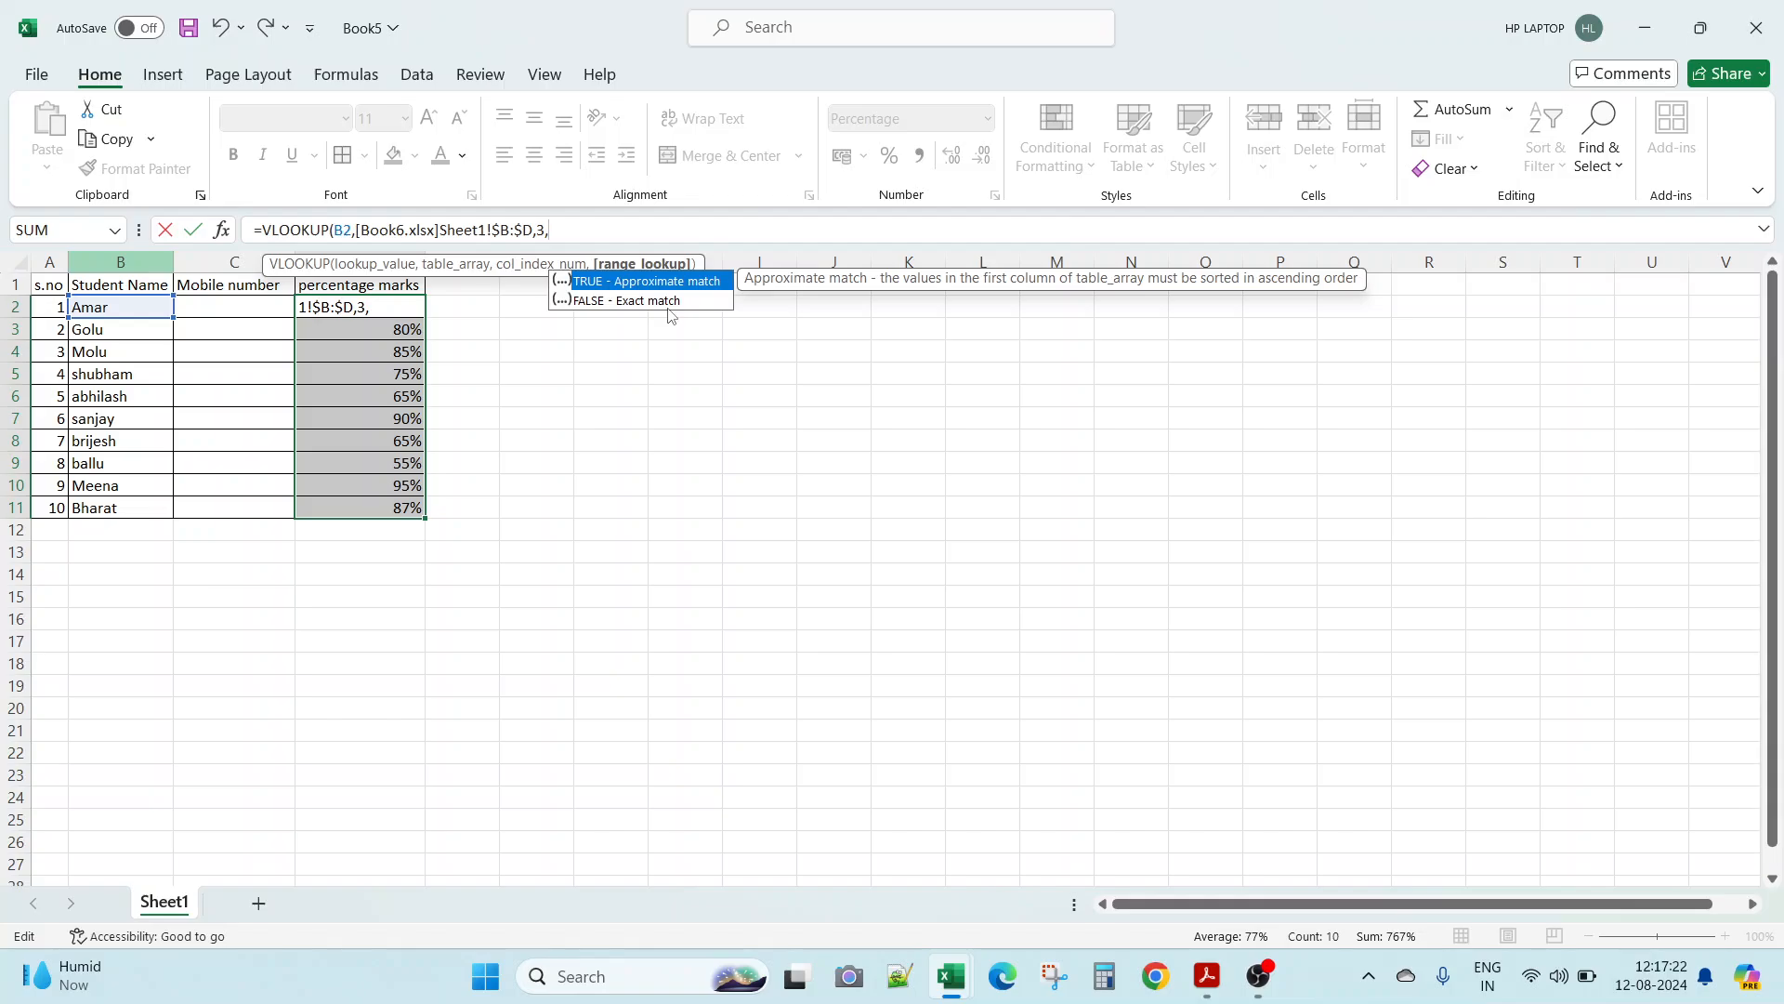
text(0))
key(ctrl+Return)
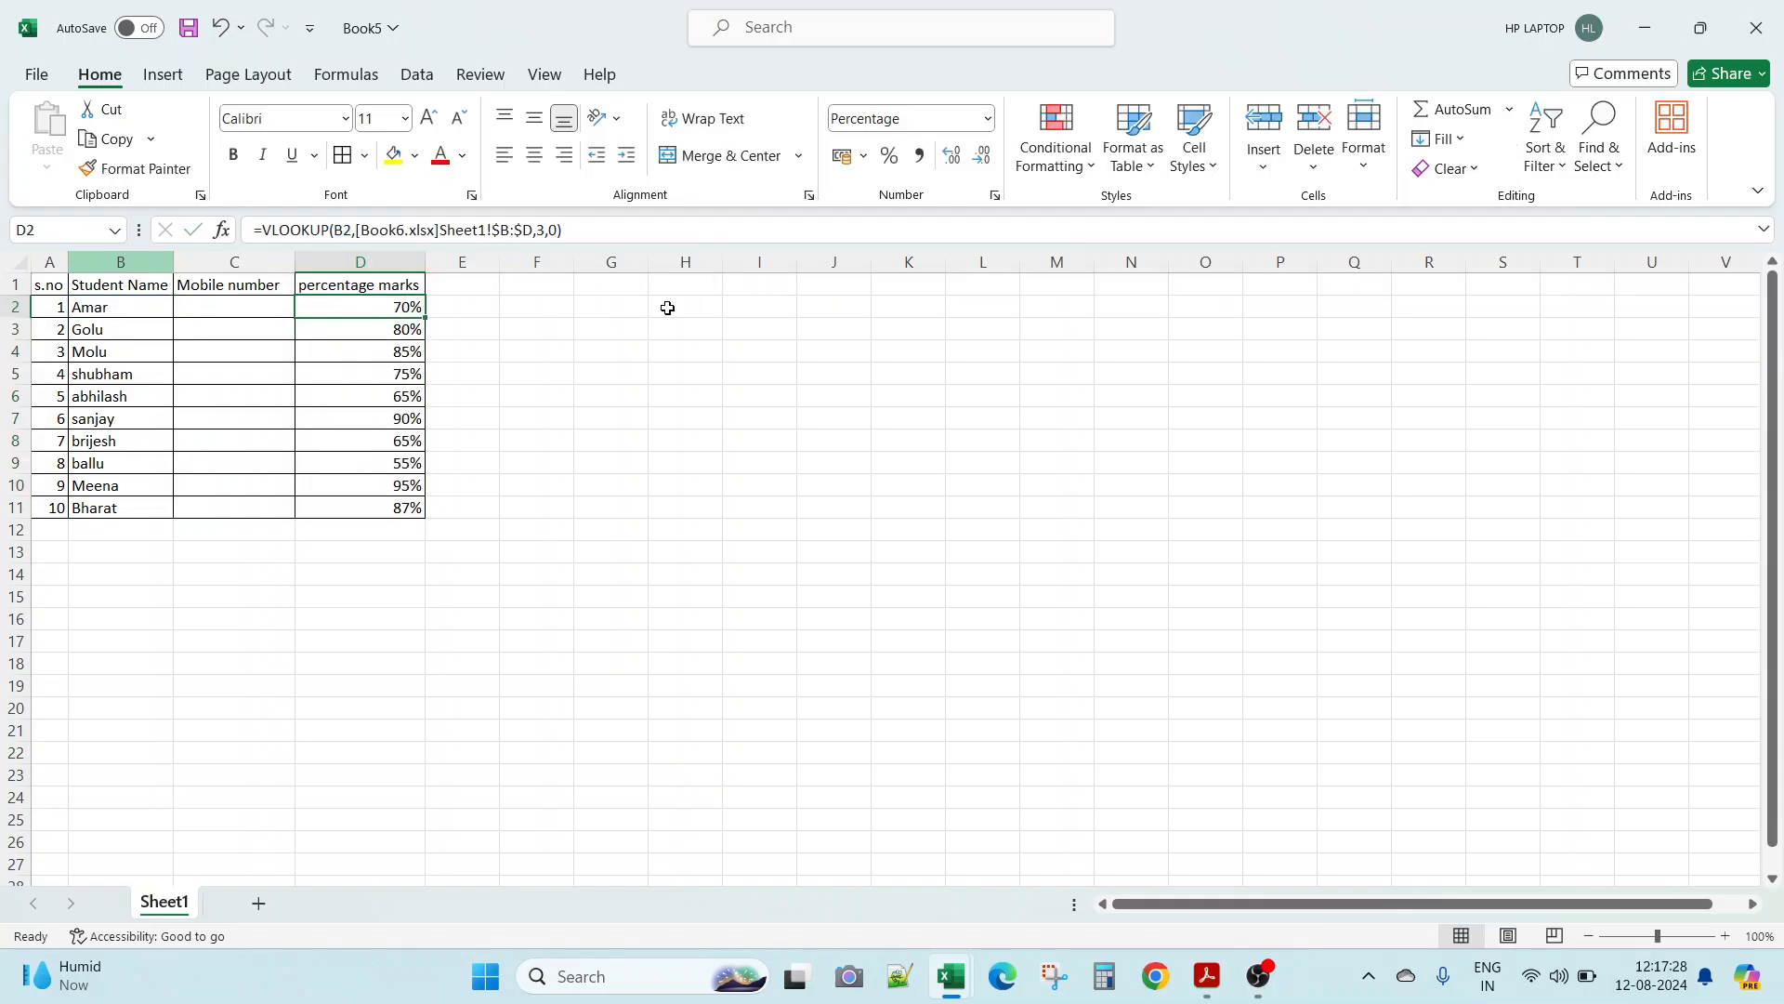
Step: Paste D2's re-entered VLOOKUP formula over D2 to D11 and deselect the range
key(ctrl+c)
key(shift+Down)
key(shift+Down)
key(shift+Down)
key(shift+Down)
key(shift+Down)
key(shift+Down)
key(shift+Down)
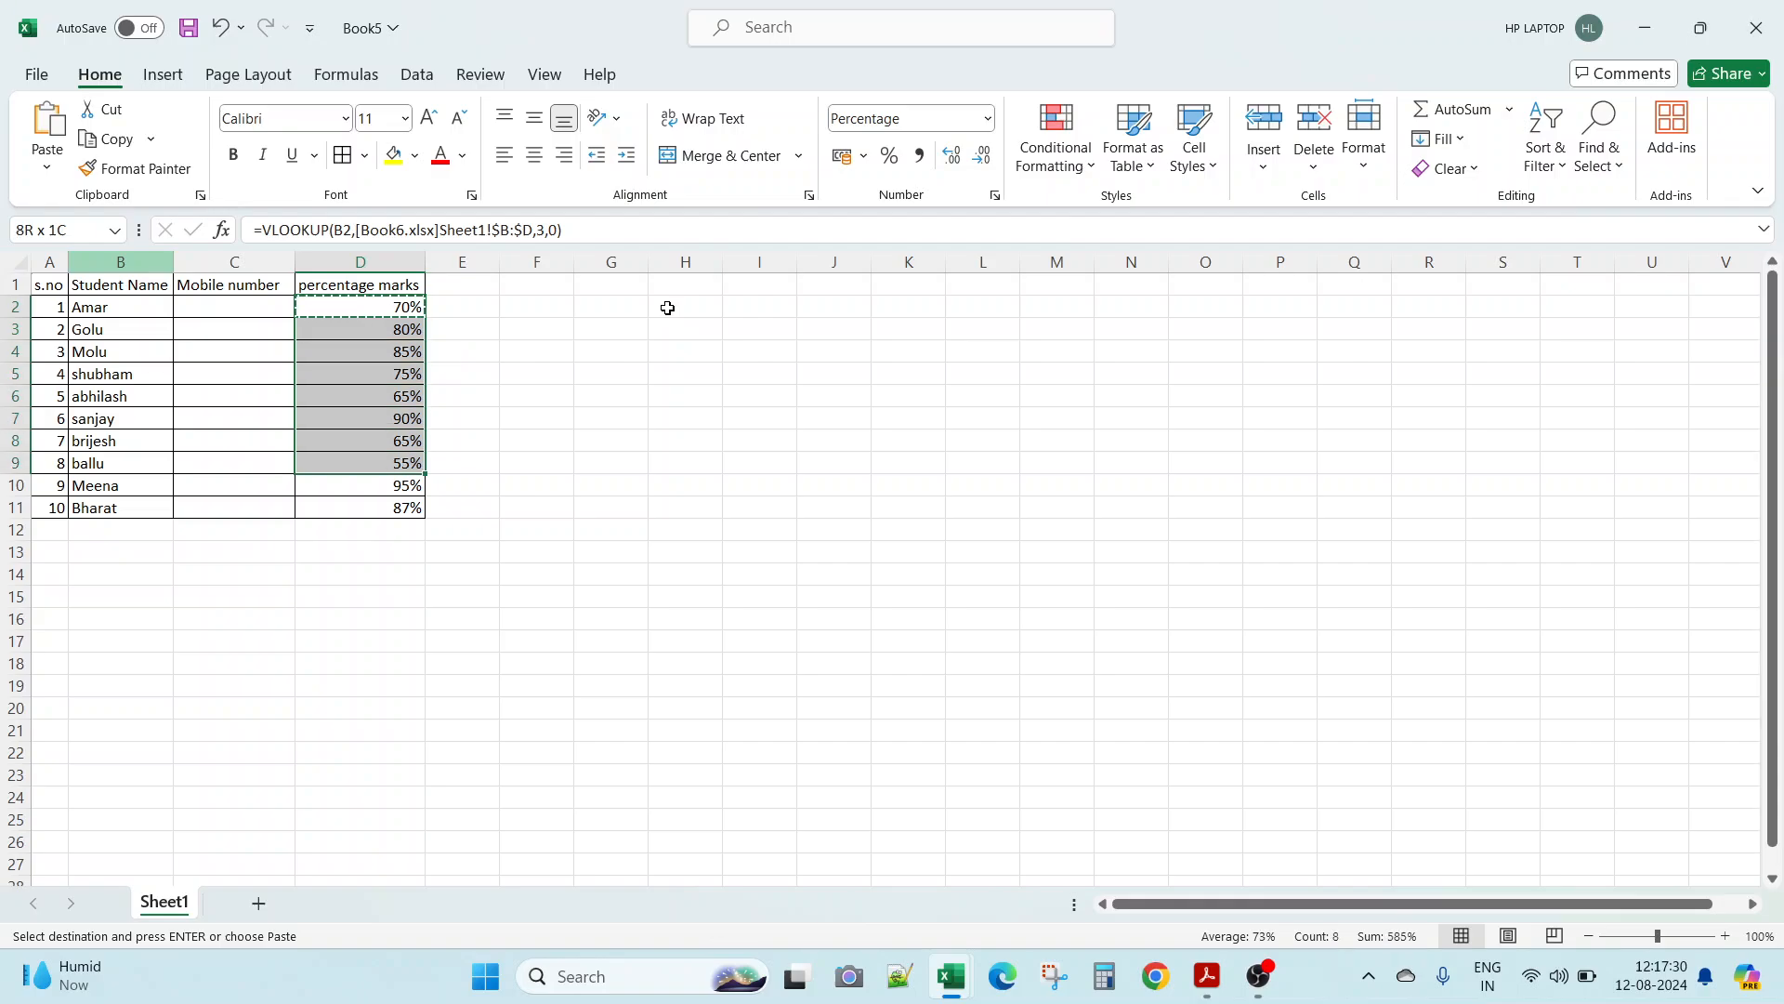
key(shift+Down)
key(shift+Down)
key(ctrl+v)
key(Escape)
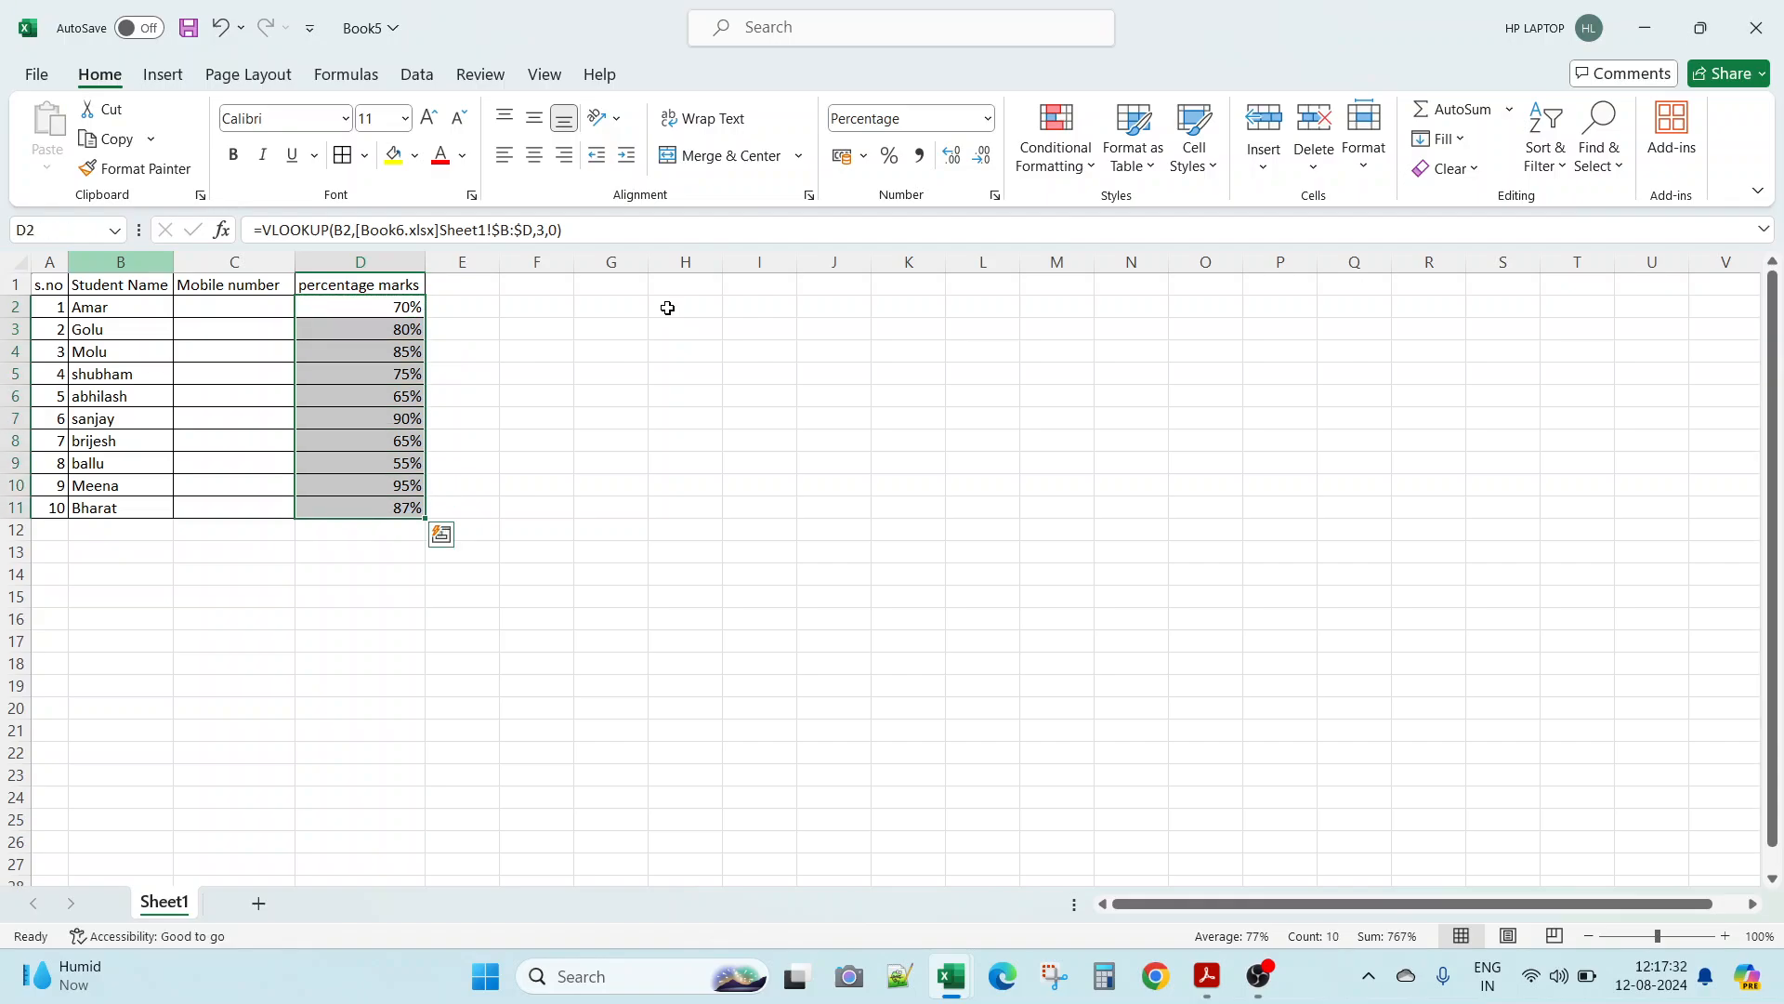
click(743, 385)
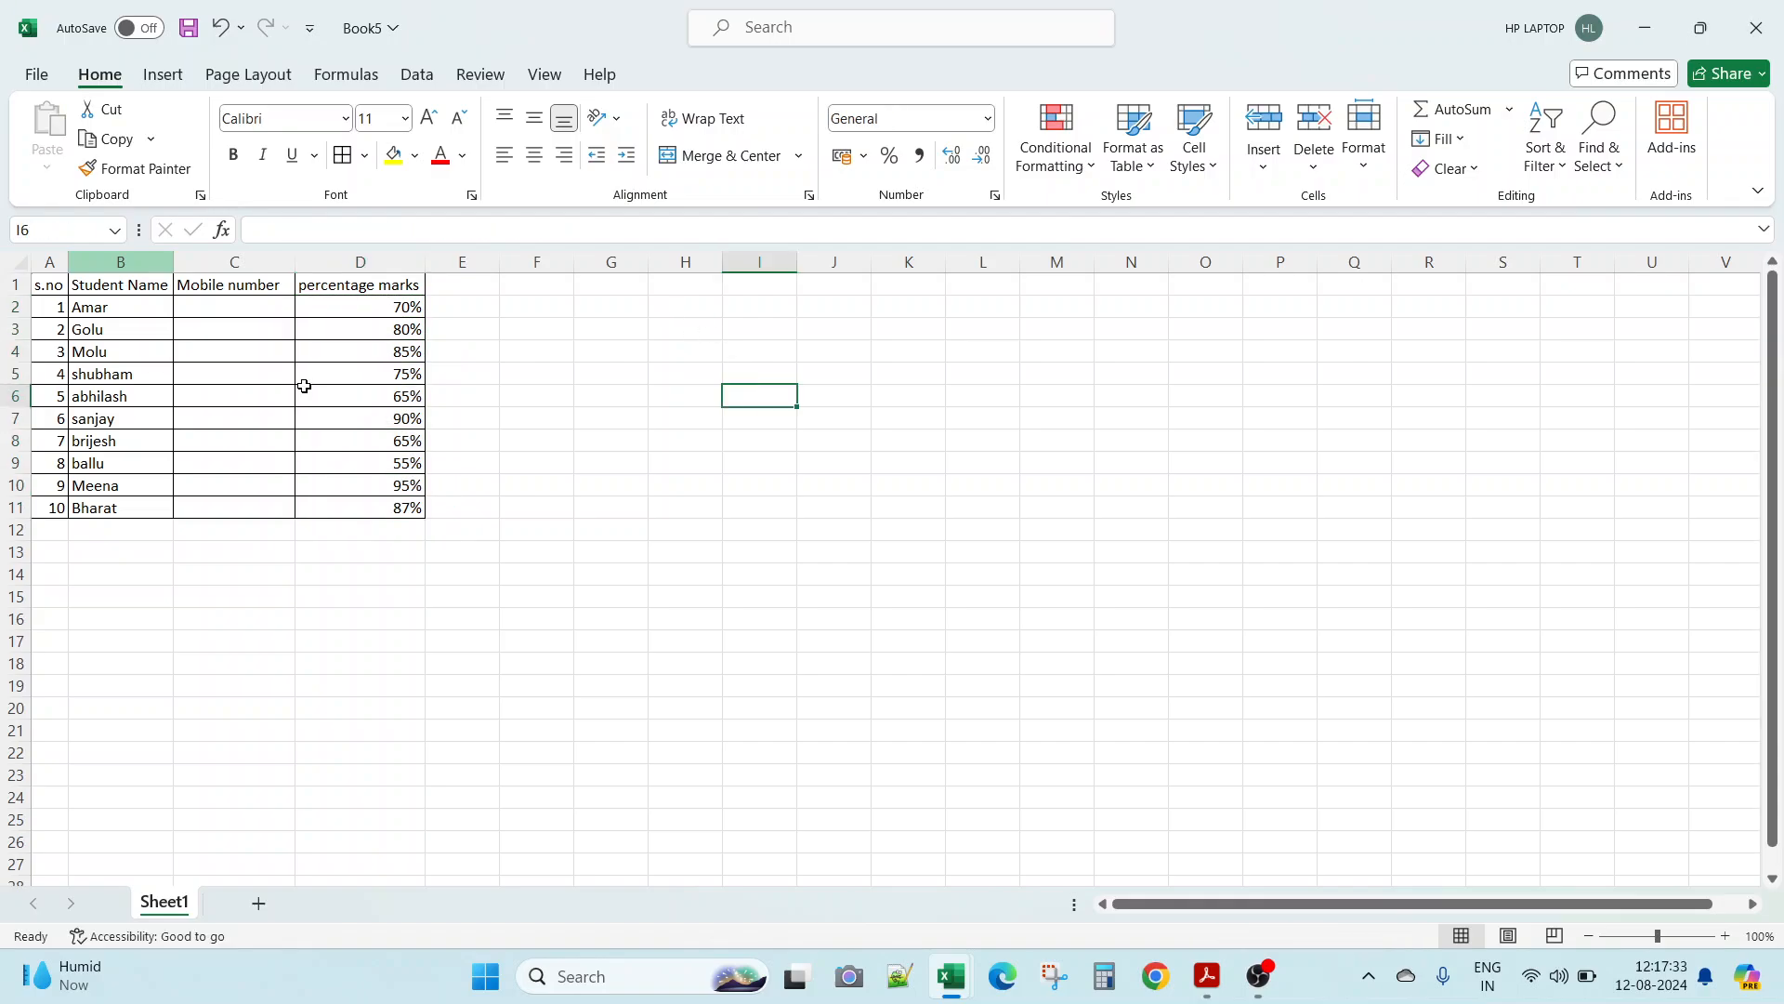
Step: Compare the percentage marks in rows 2, 3 and 8 of Book5 with the same students' rows in Book6
click(21, 308)
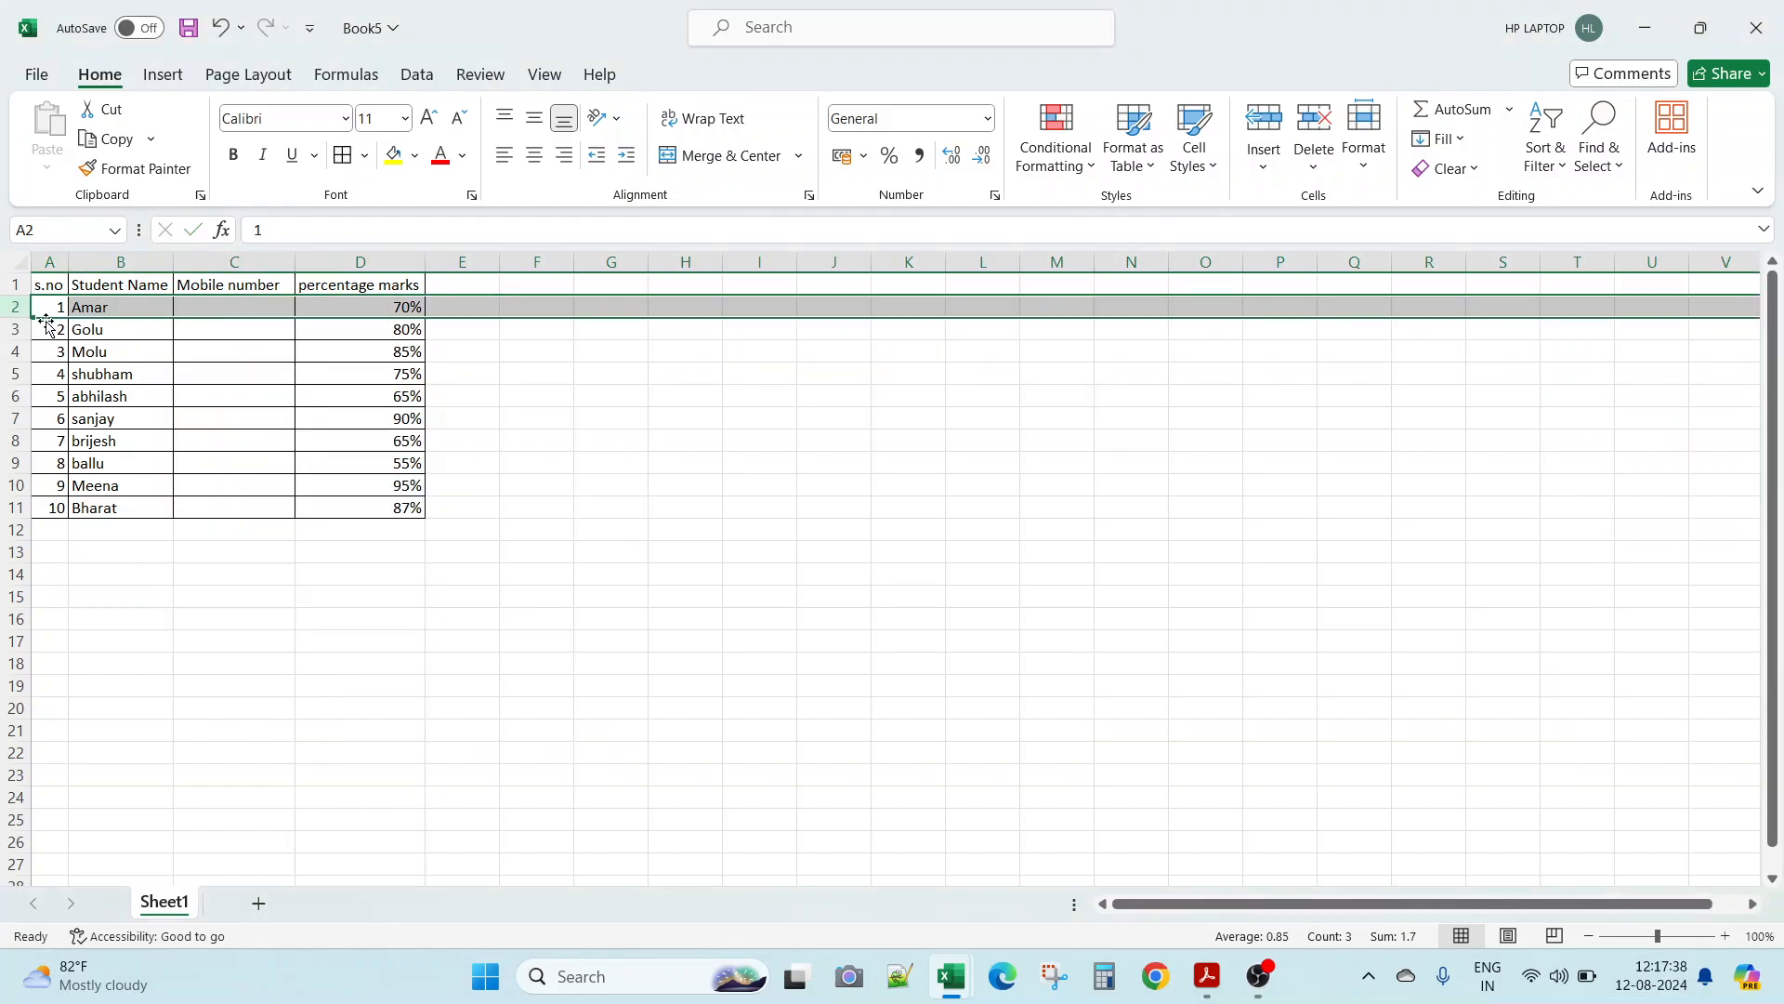
click(13, 331)
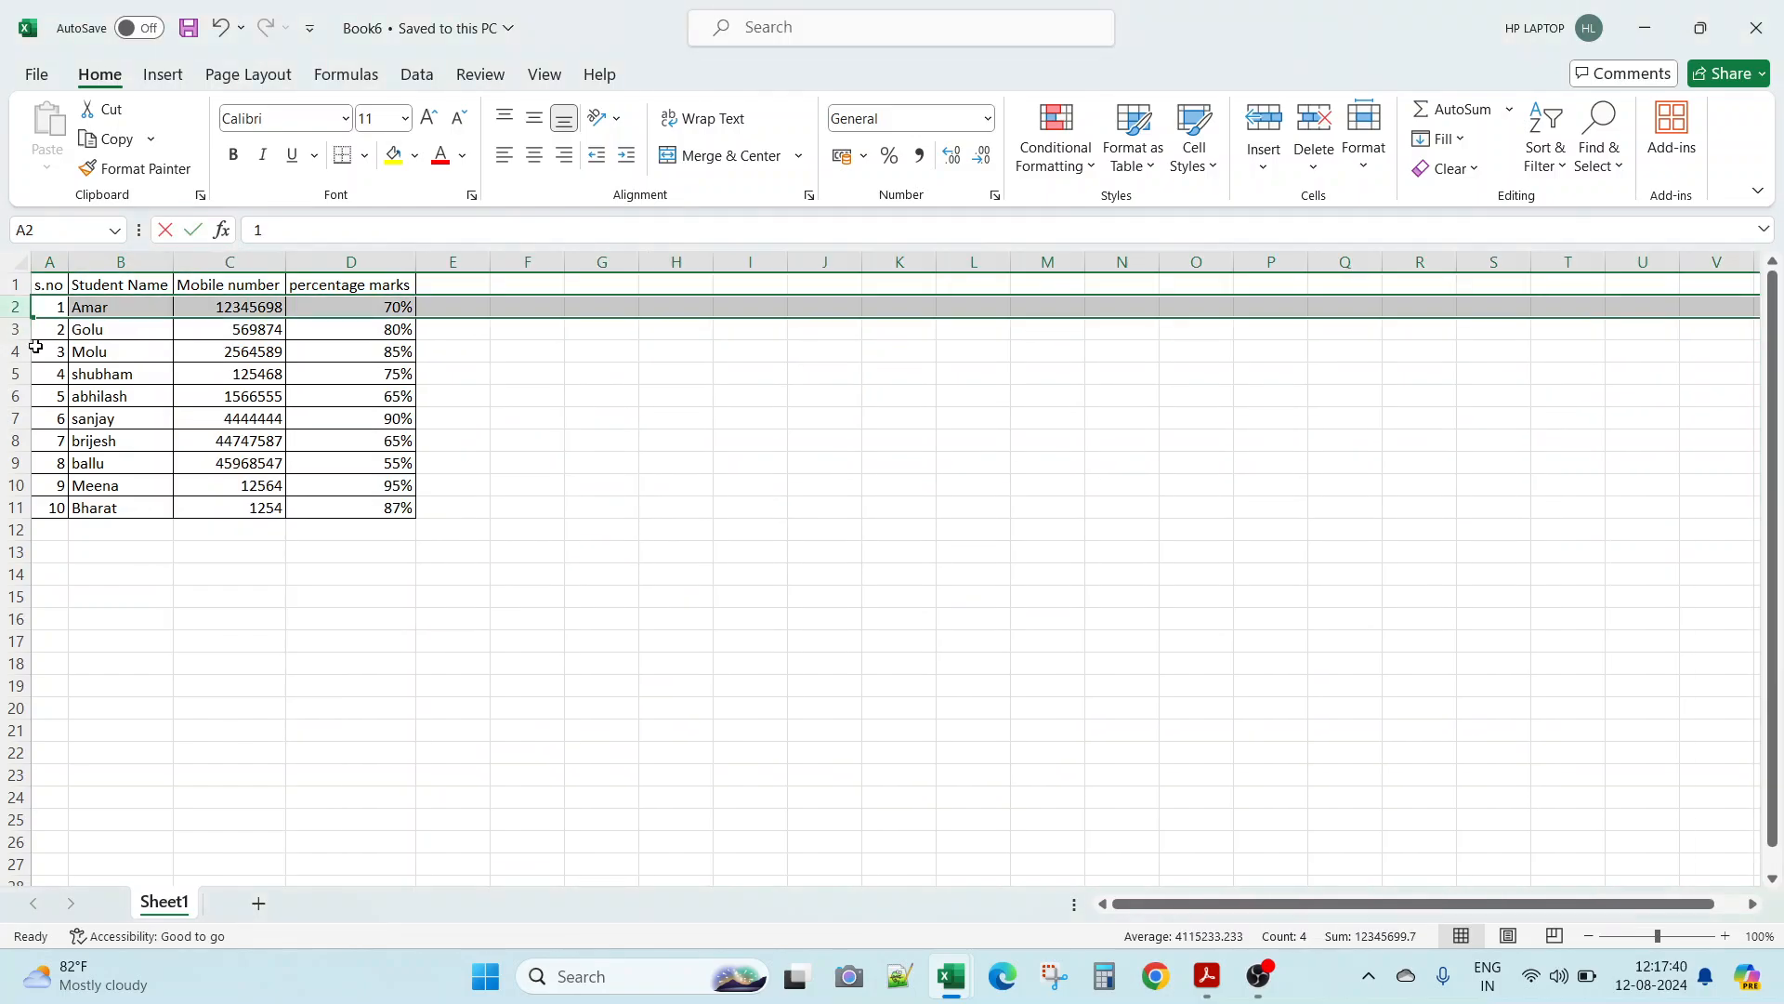
click(13, 330)
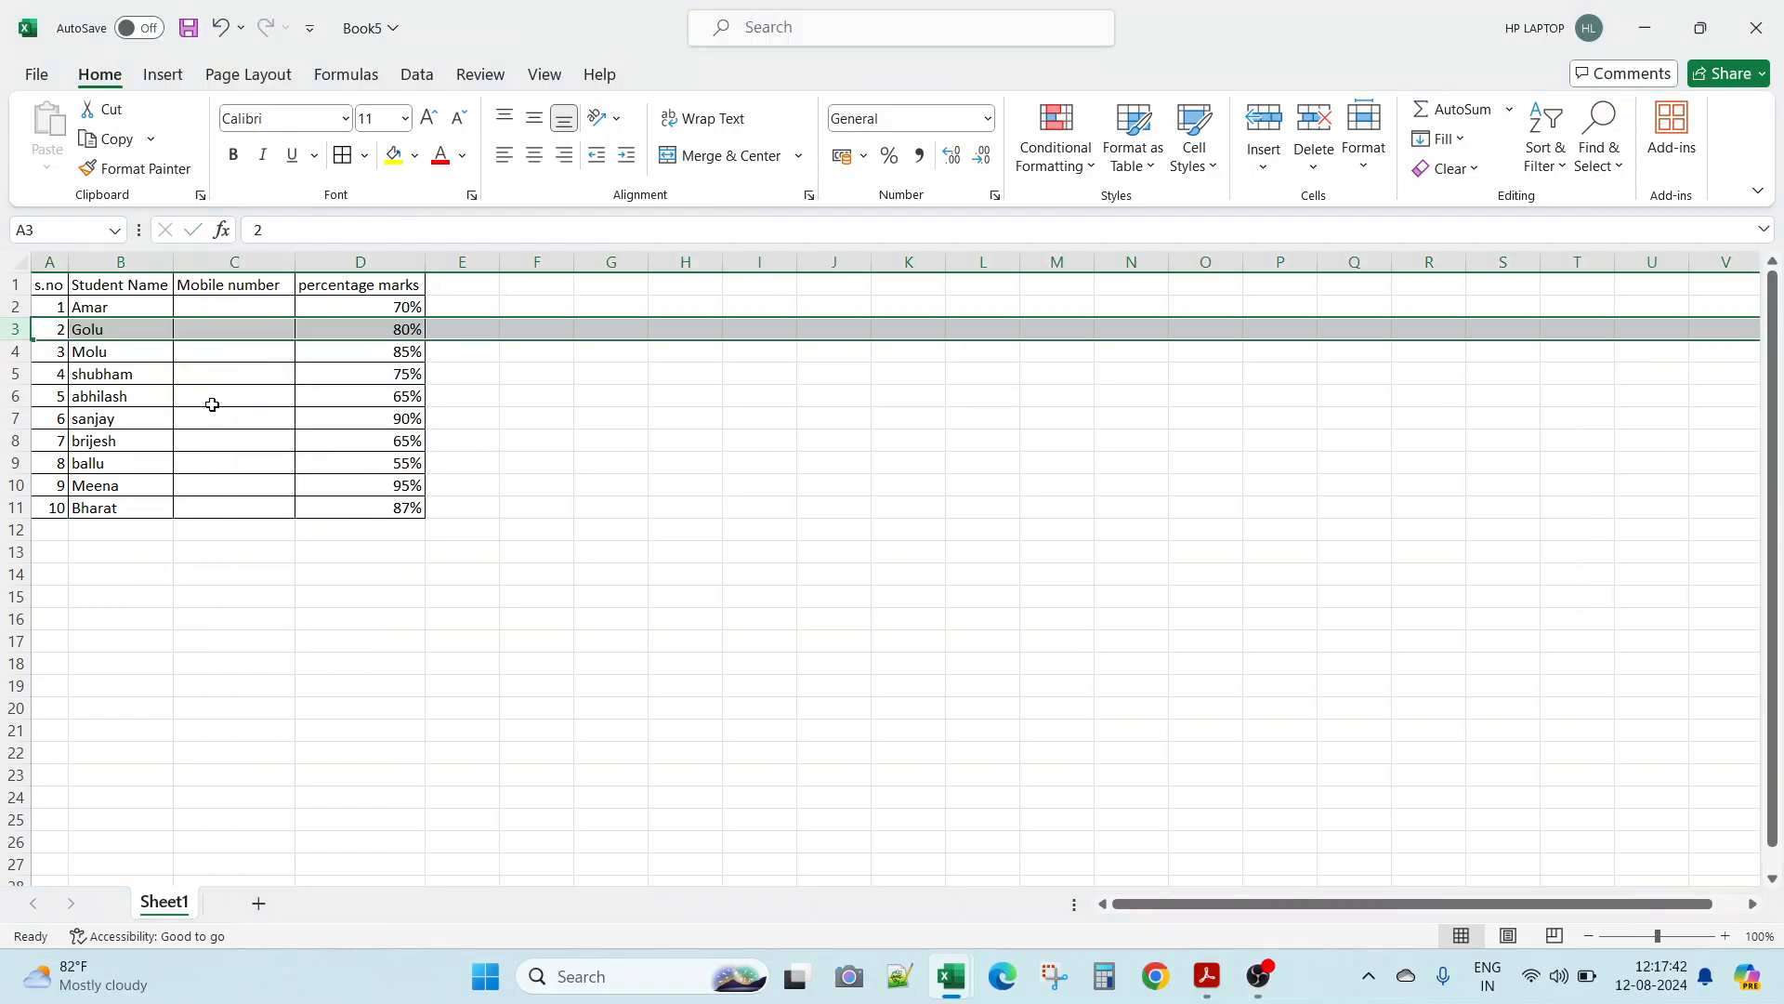
click(16, 439)
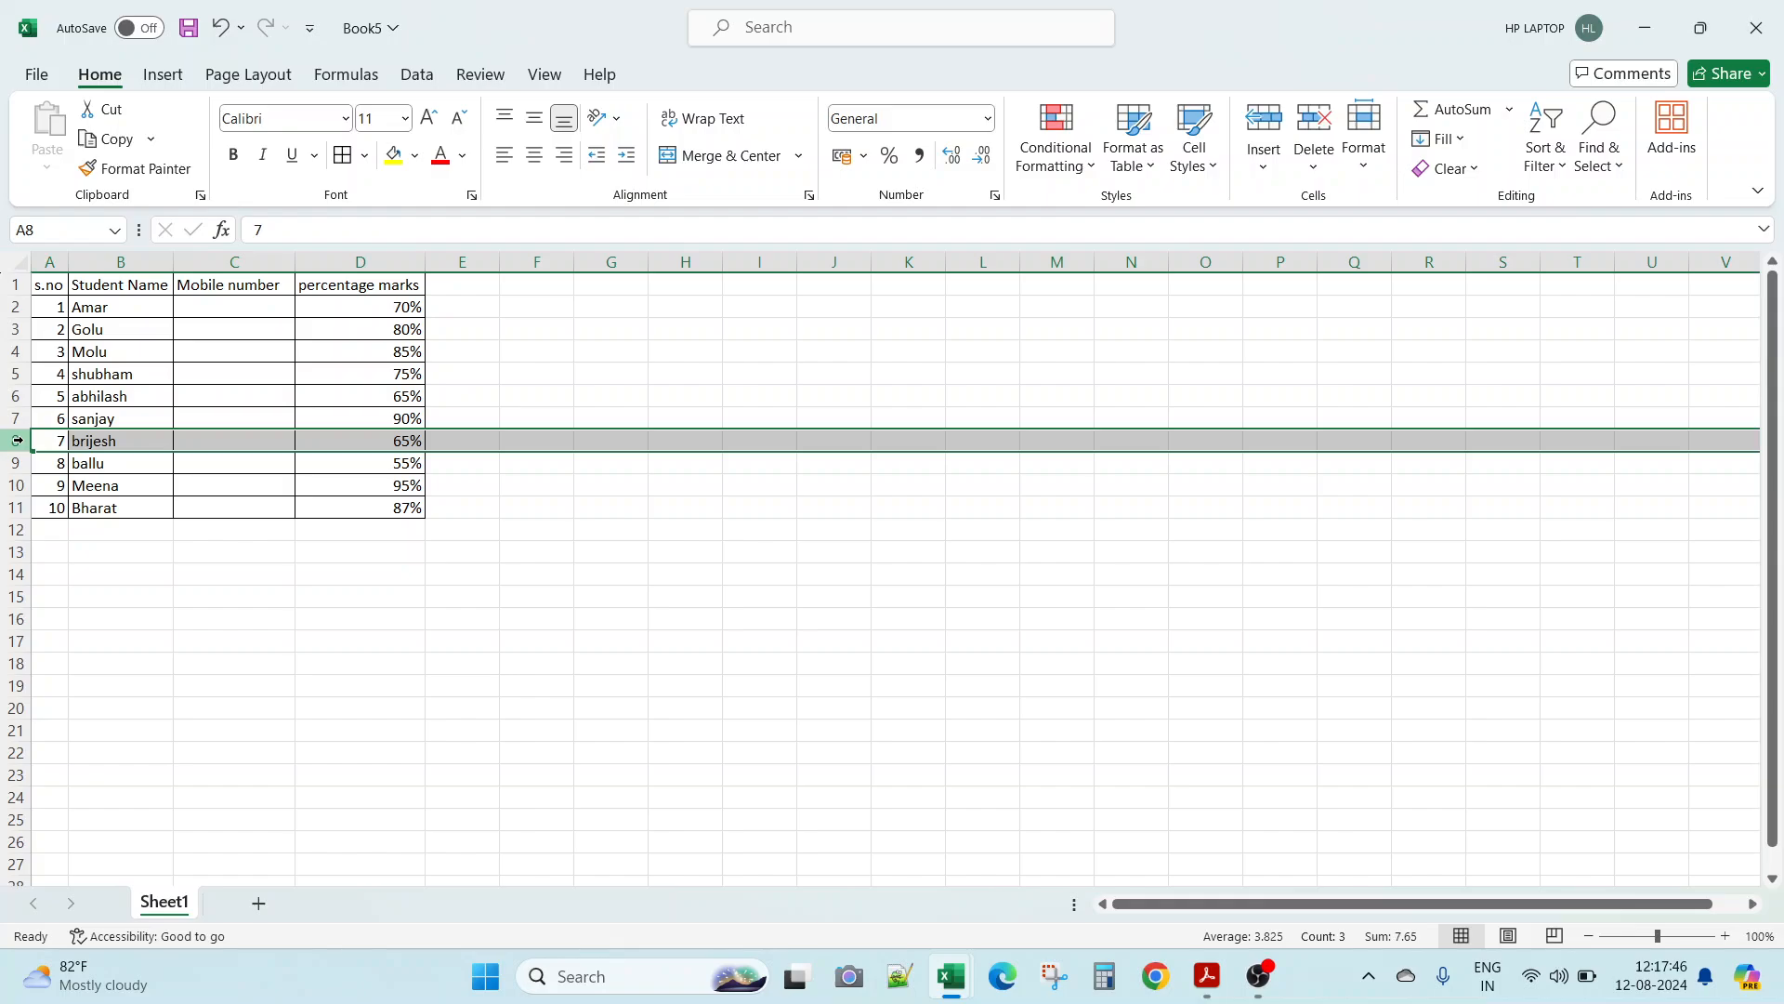
mouse_move(946, 983)
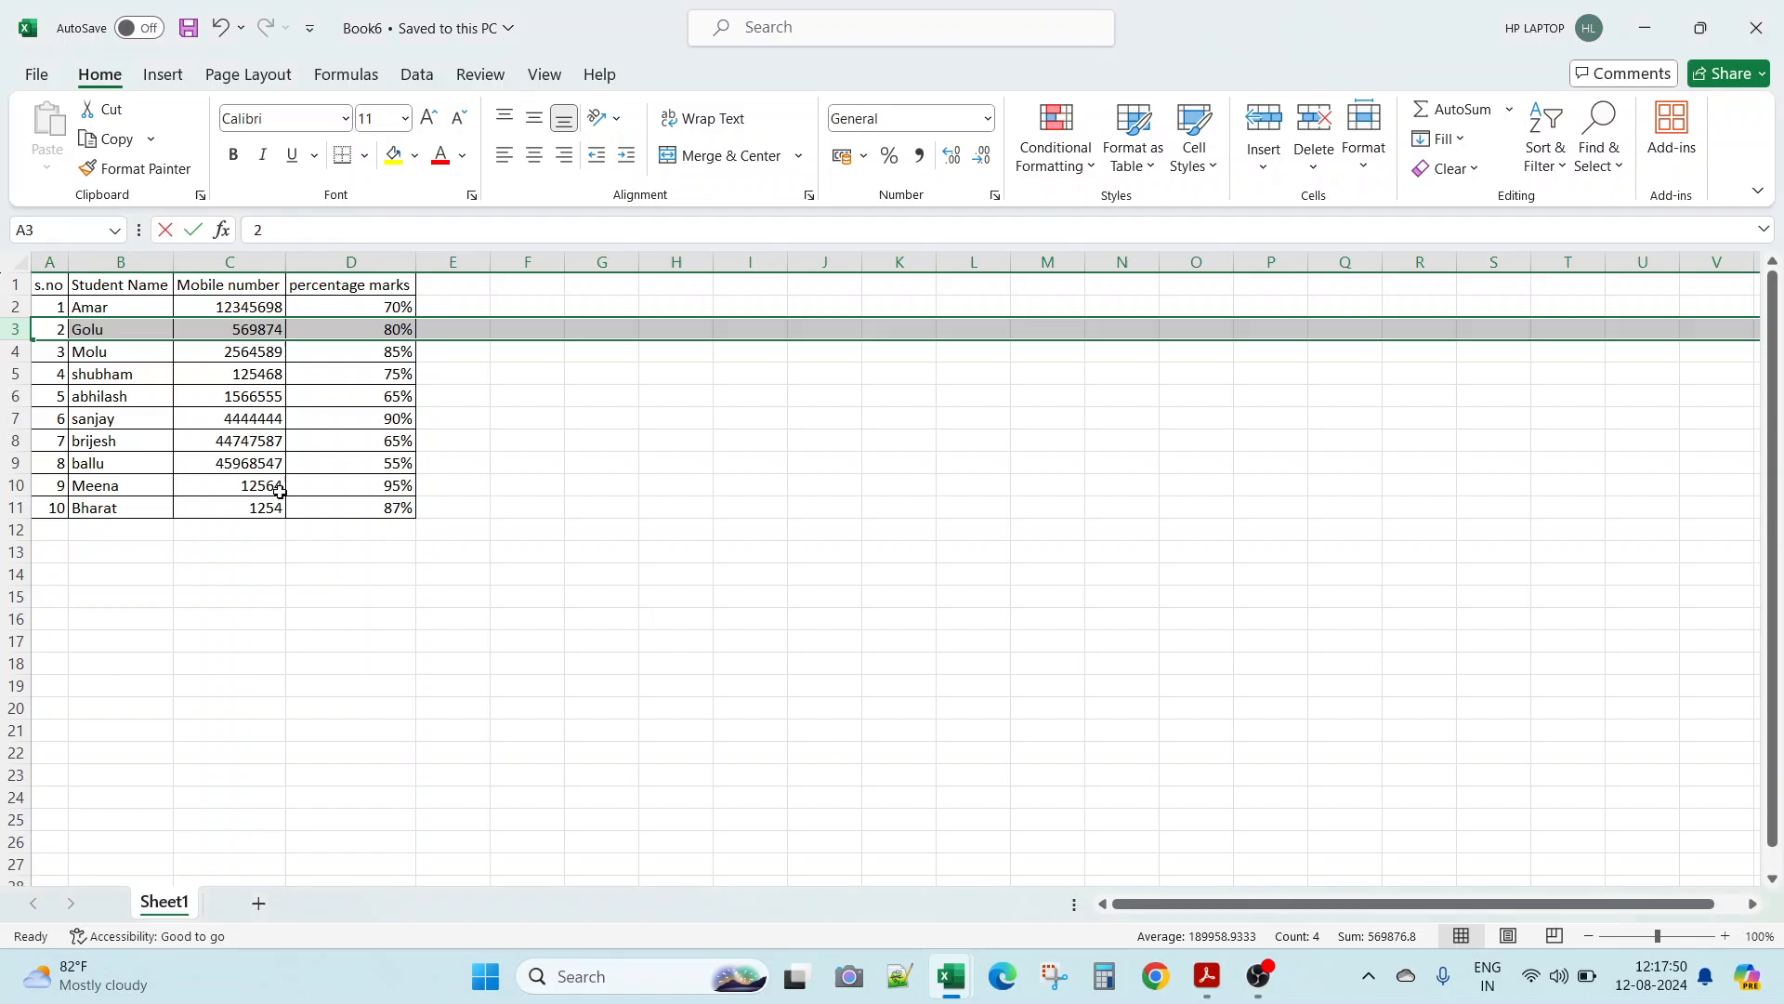
click(11, 440)
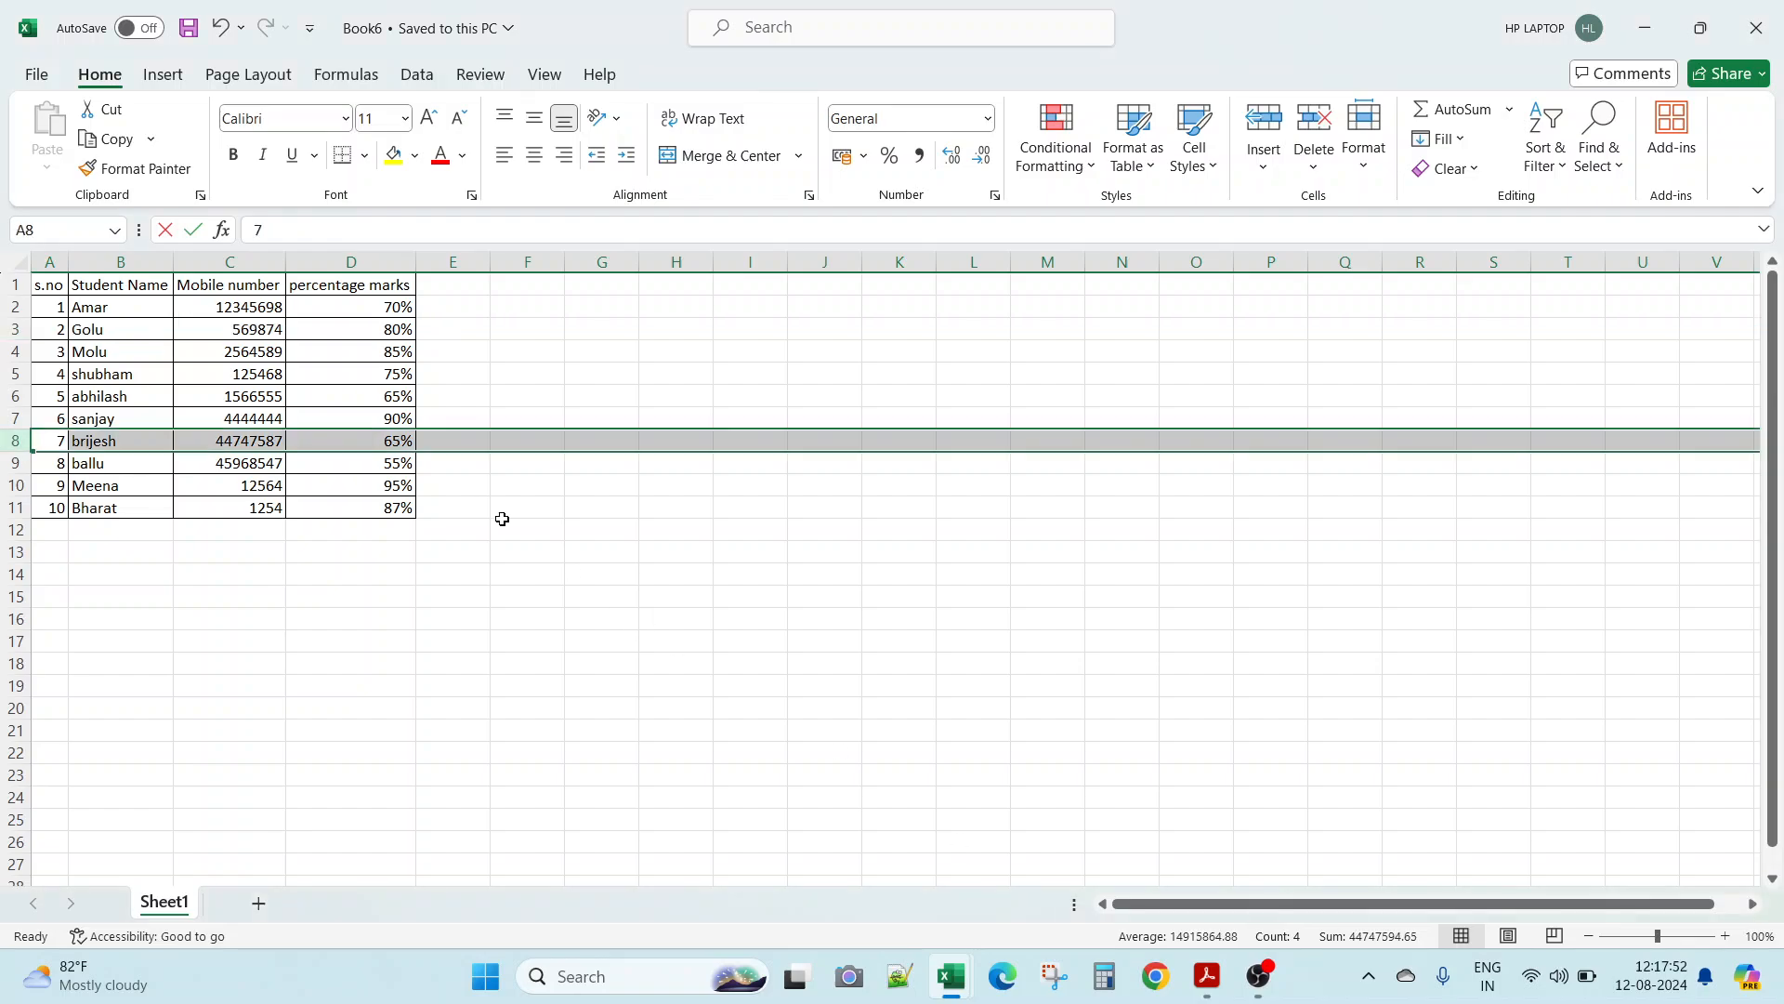
key(alt+Tab)
click(641, 281)
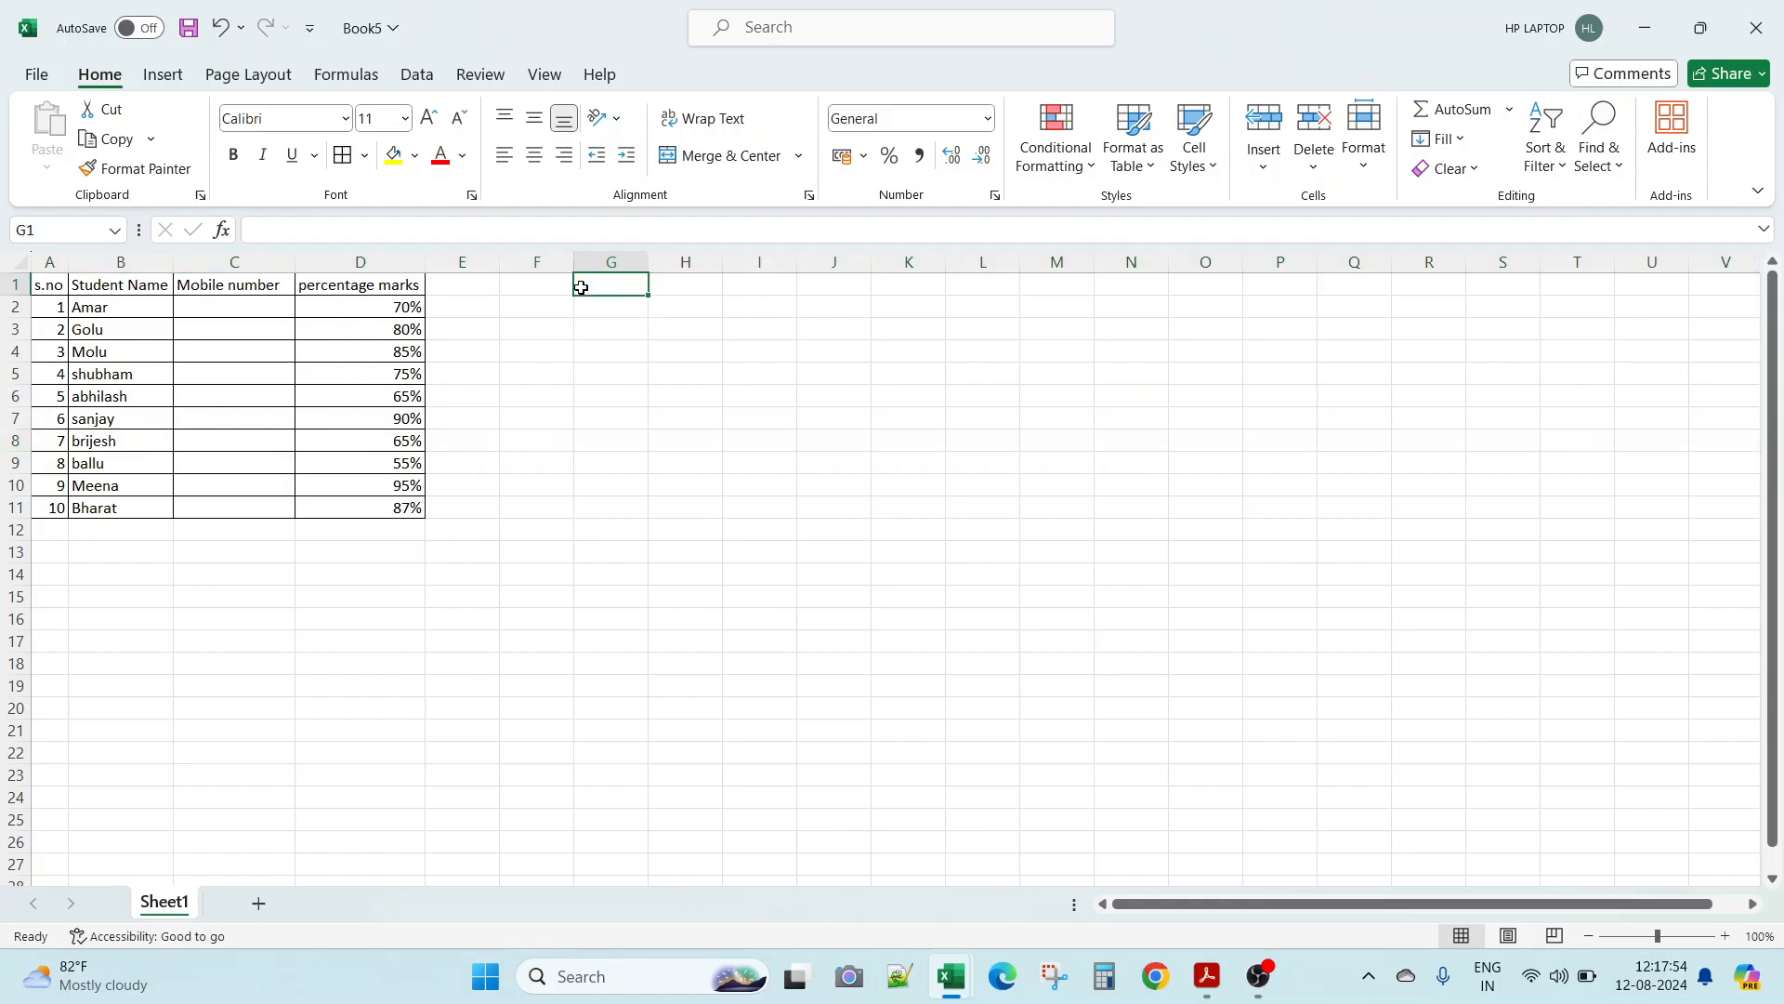
click(421, 267)
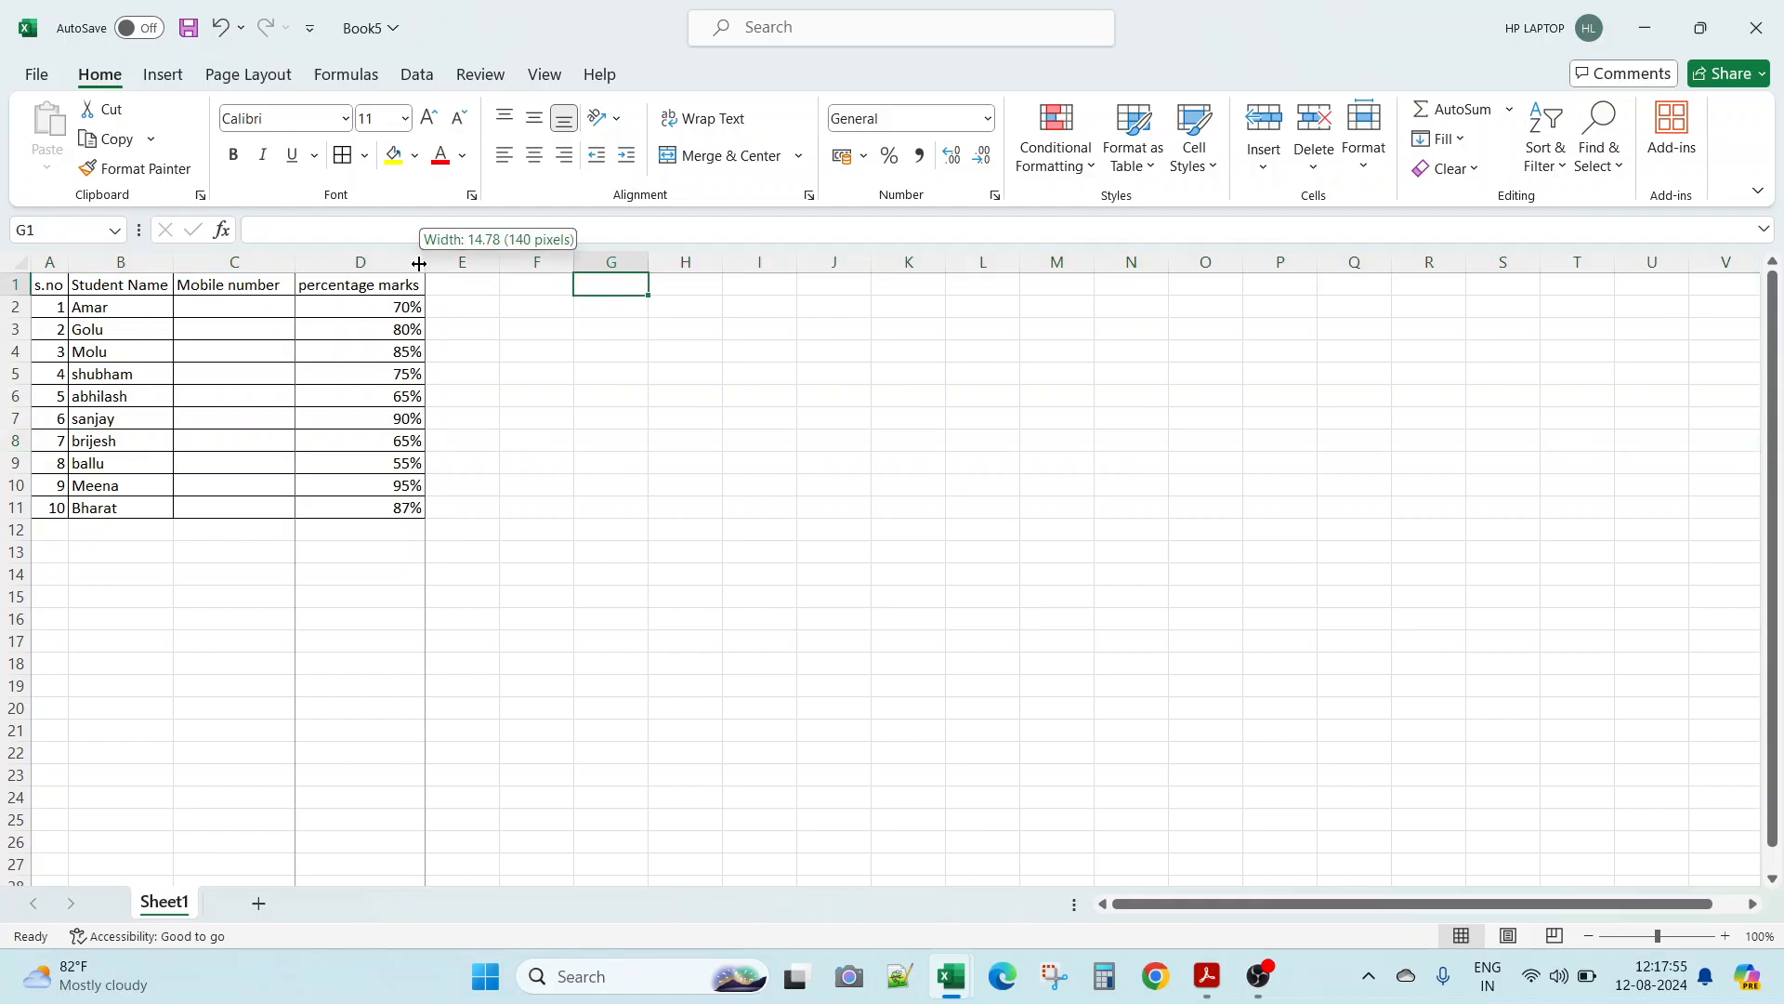
click(478, 389)
Step: Start a VLOOKUP formula in the first mobile number cell, C2, with student name cell B2 as the lookup value
click(255, 304)
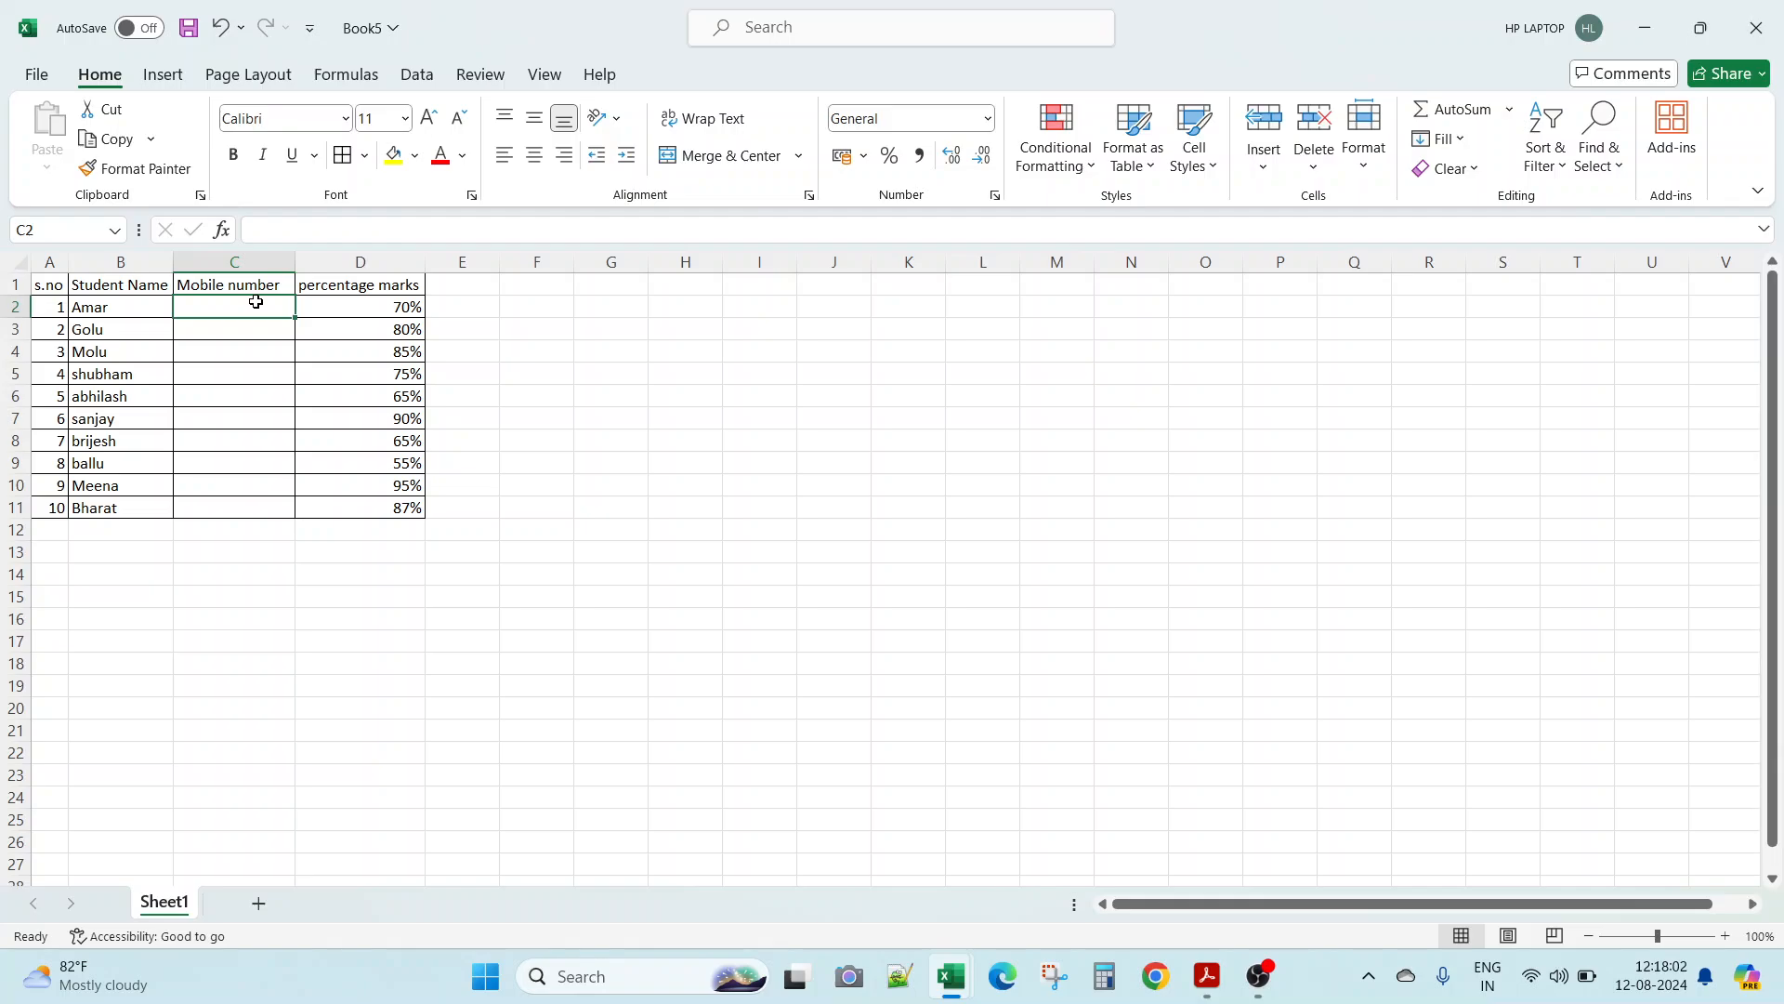
text(=vl)
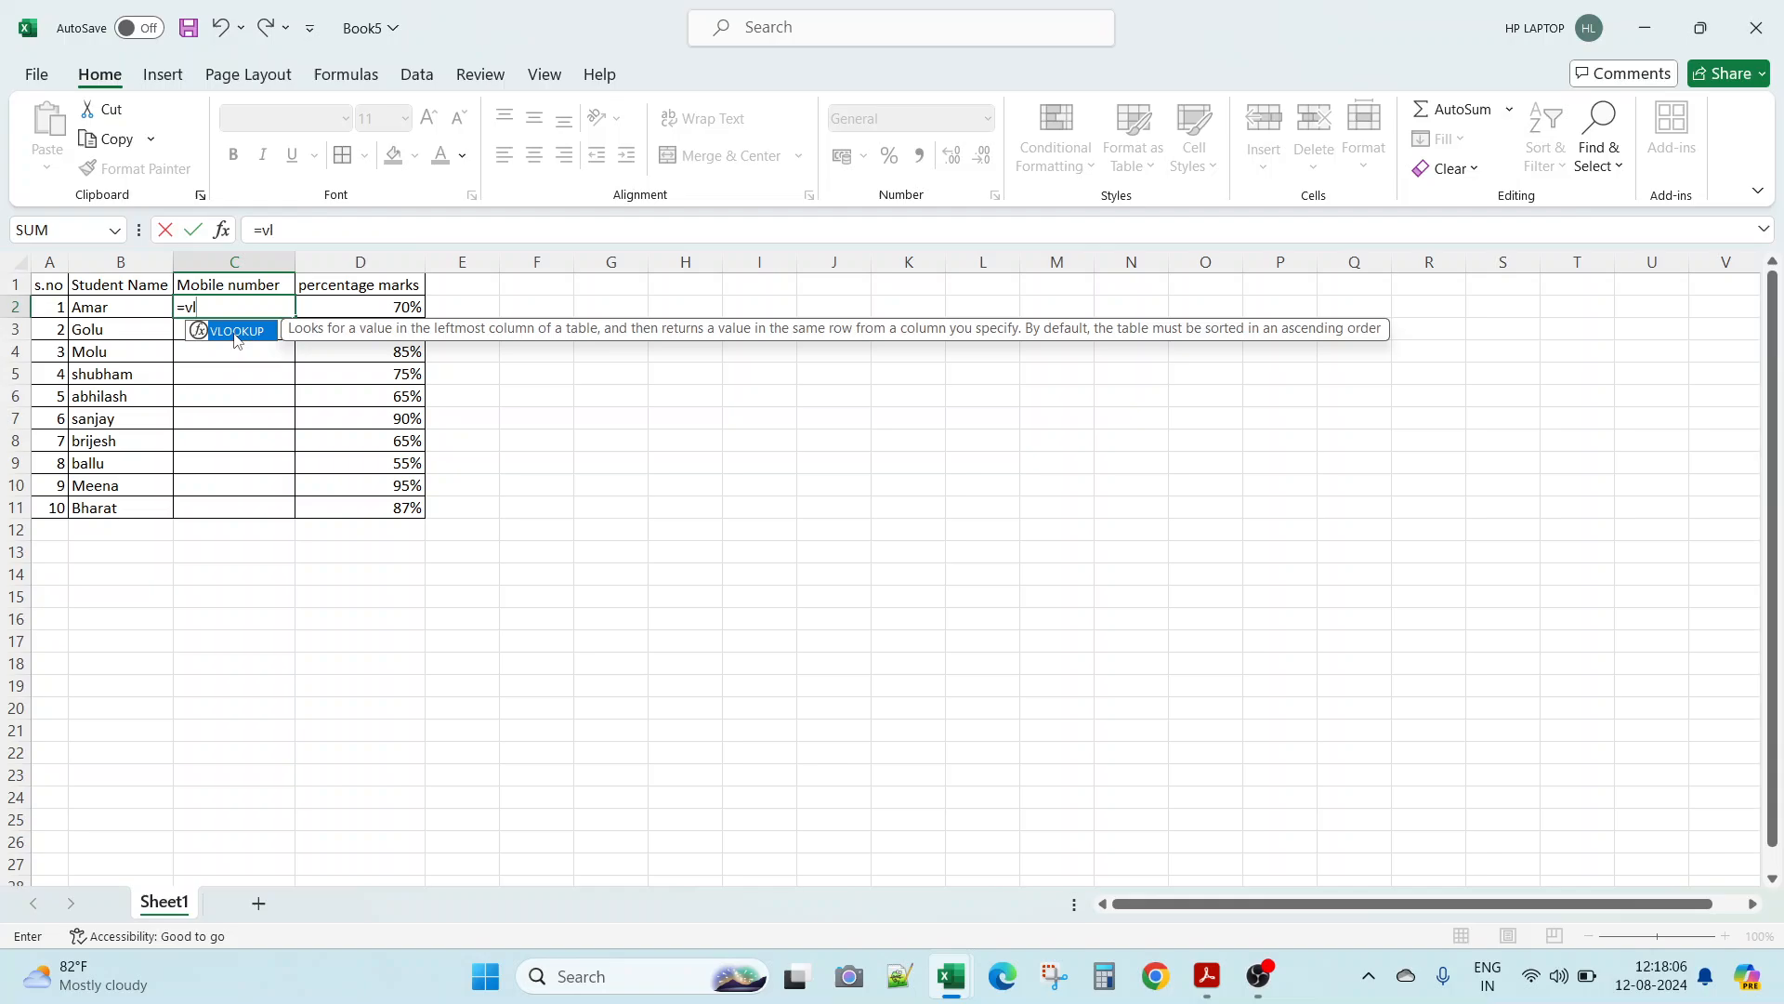
double_click(238, 332)
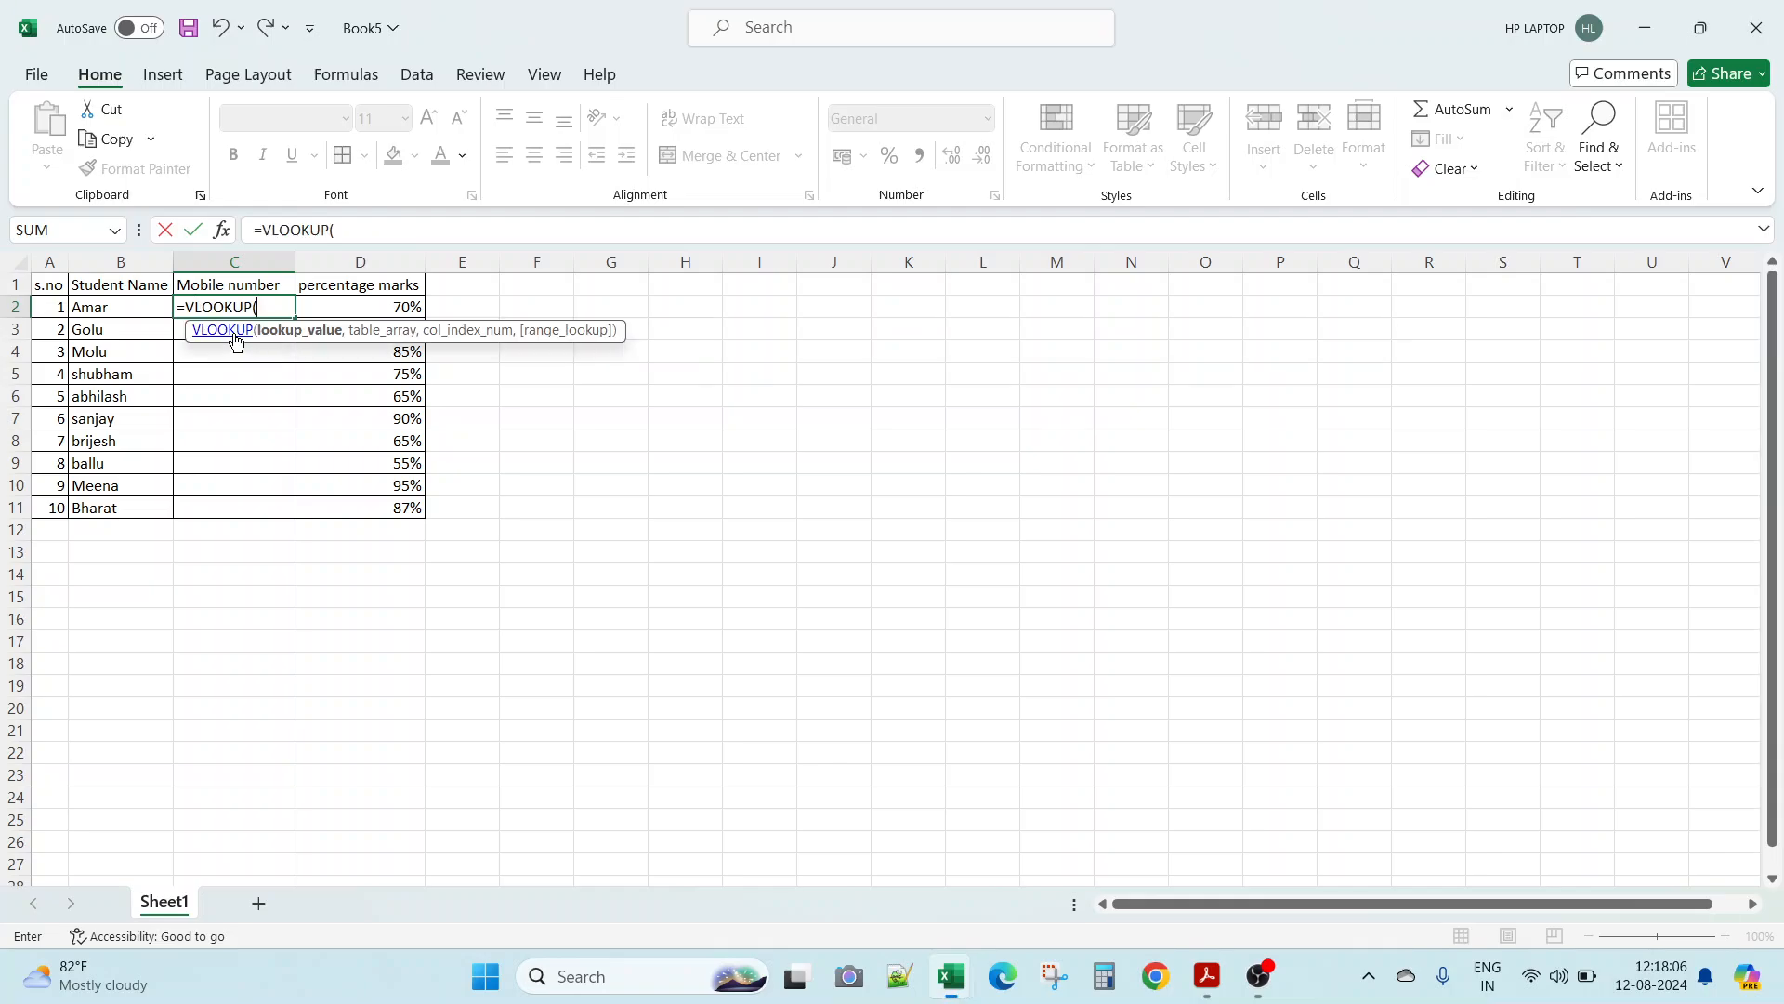
click(124, 304)
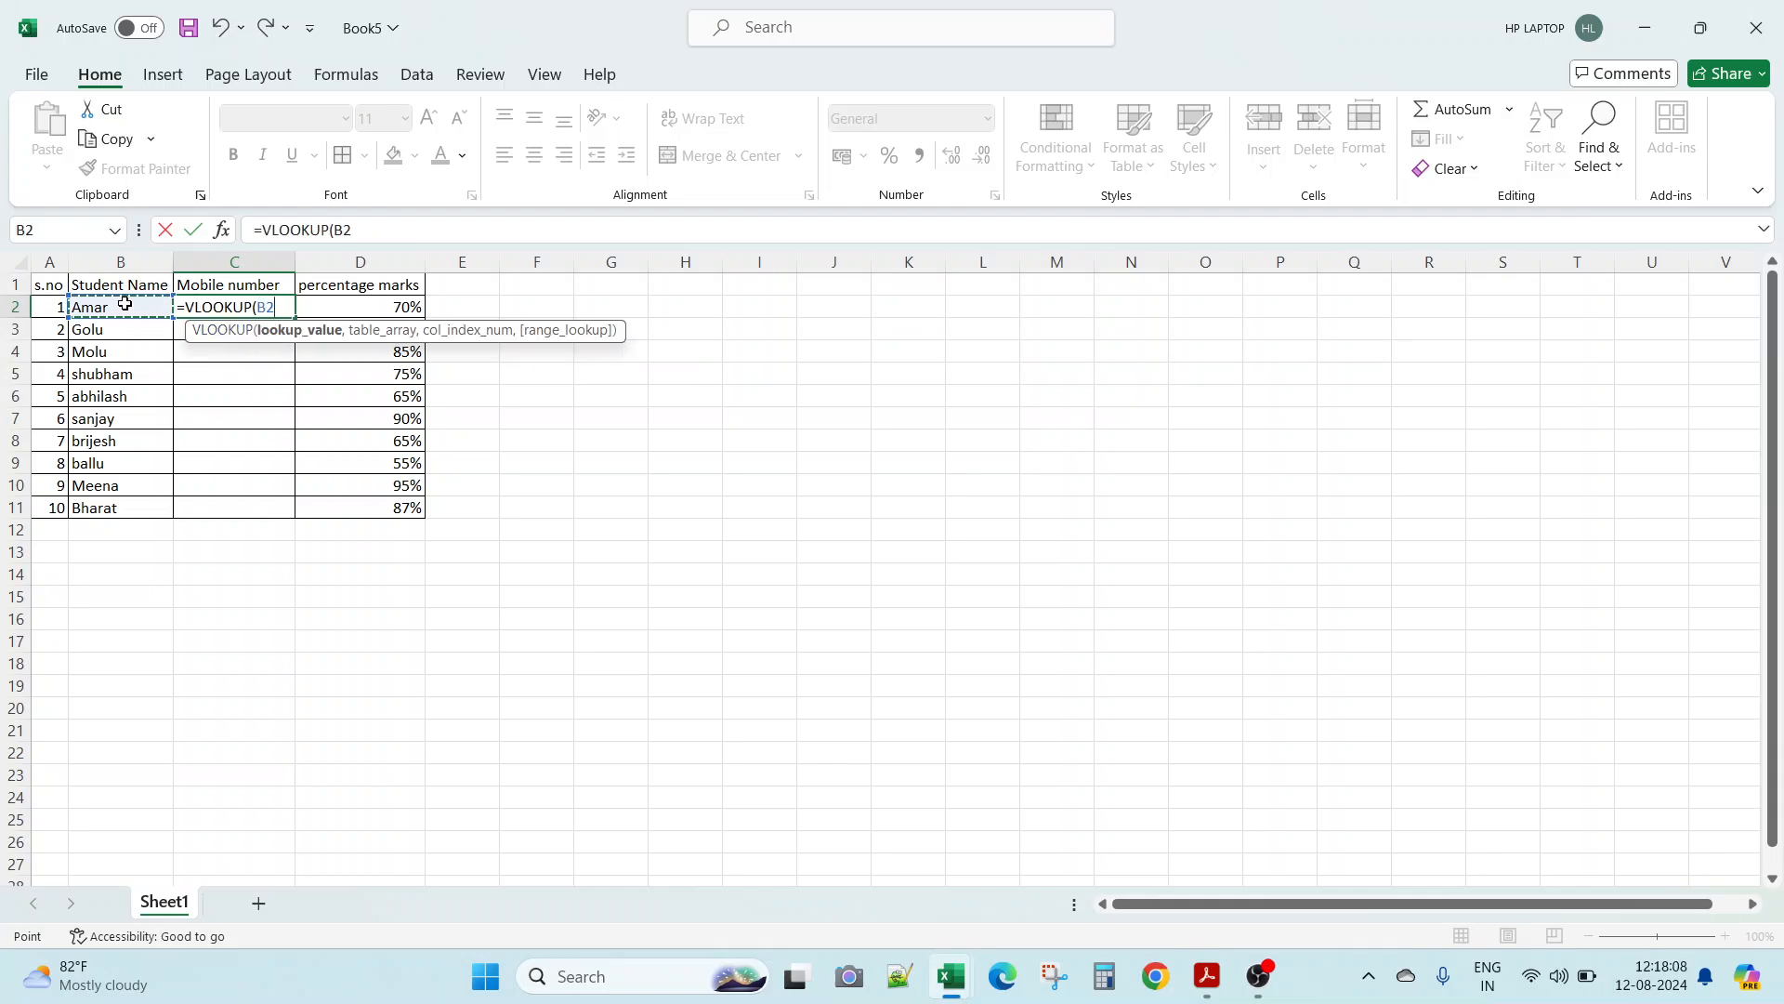
text(,)
Step: Complete and enter the VLOOKUP with columns B through C of Book6's Sheet1 as table array, column index 2 and range lookup 0
key(alt+Tab)
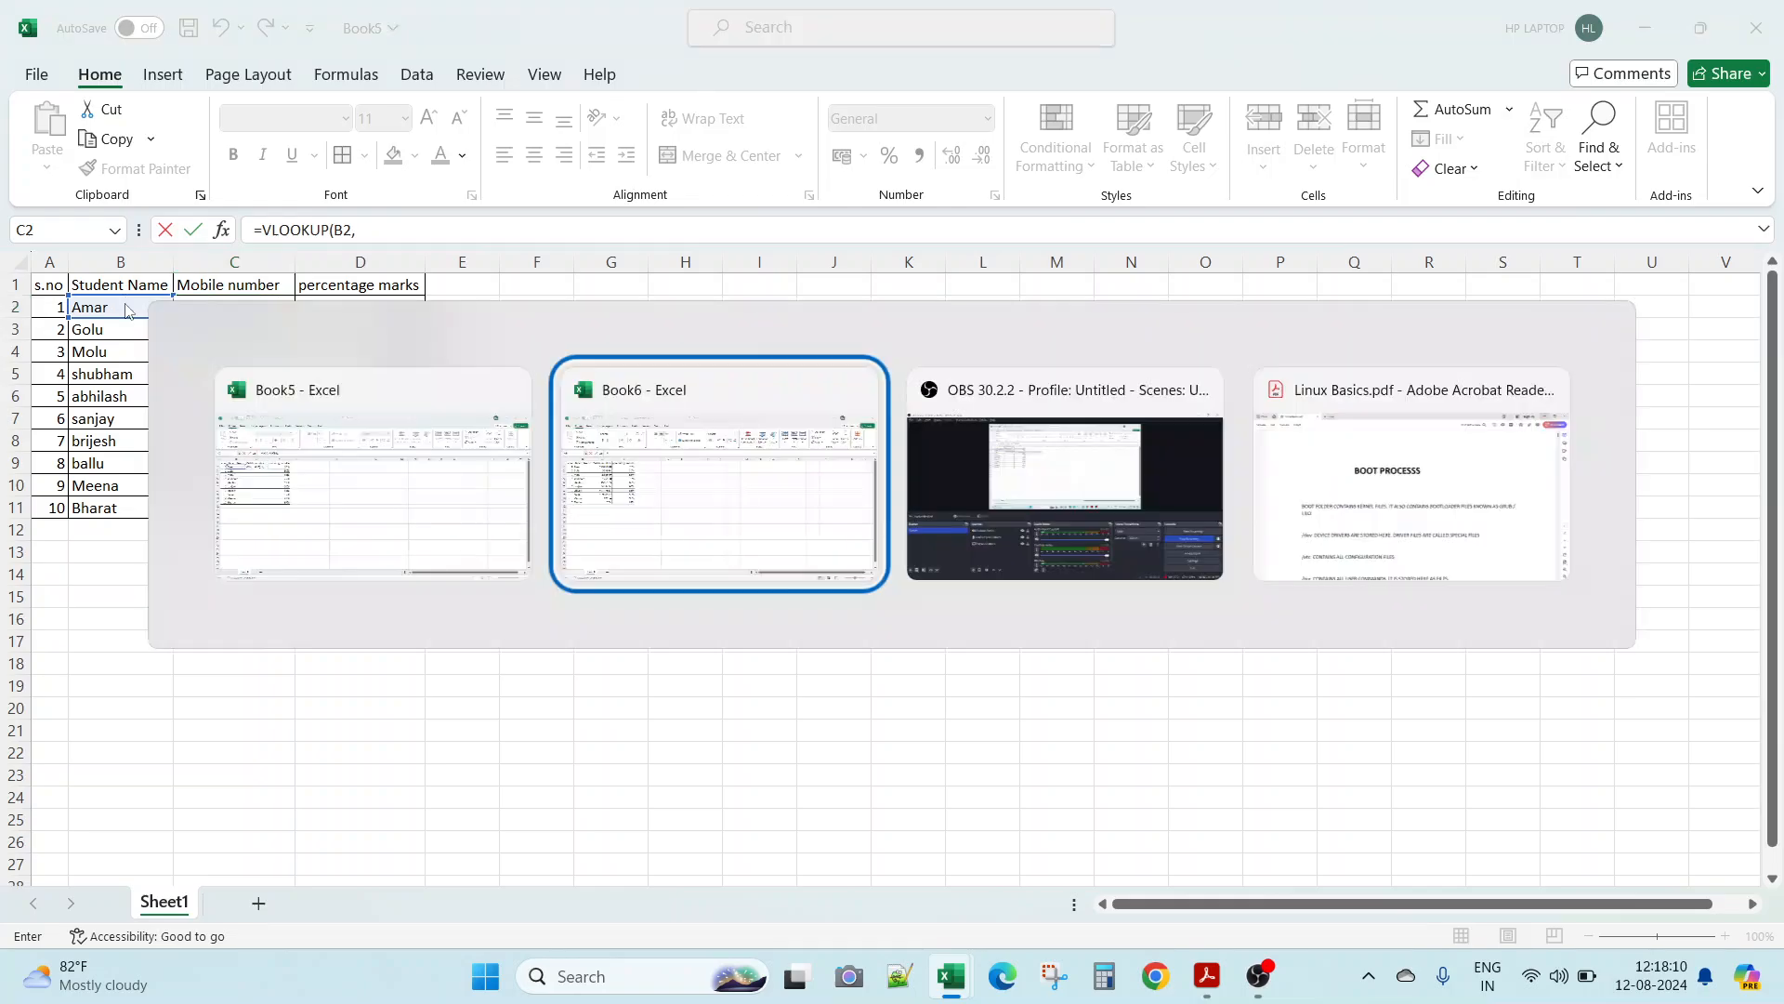
click(101, 264)
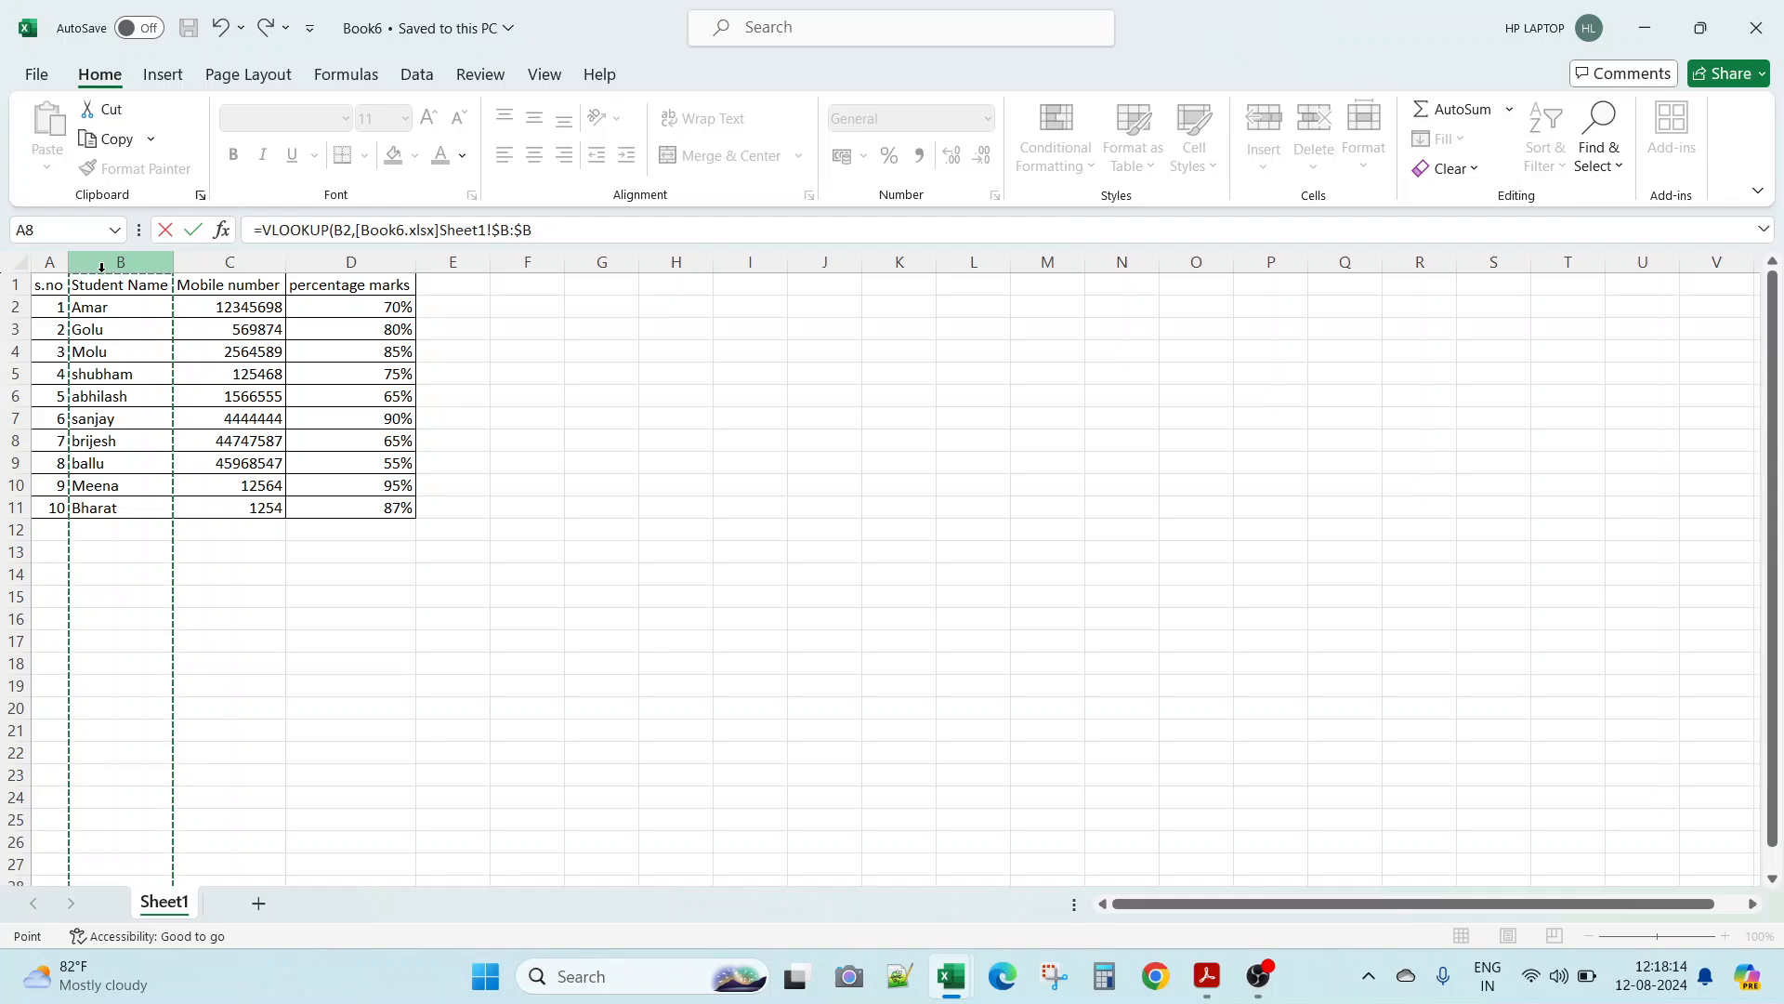
key(shift+Right)
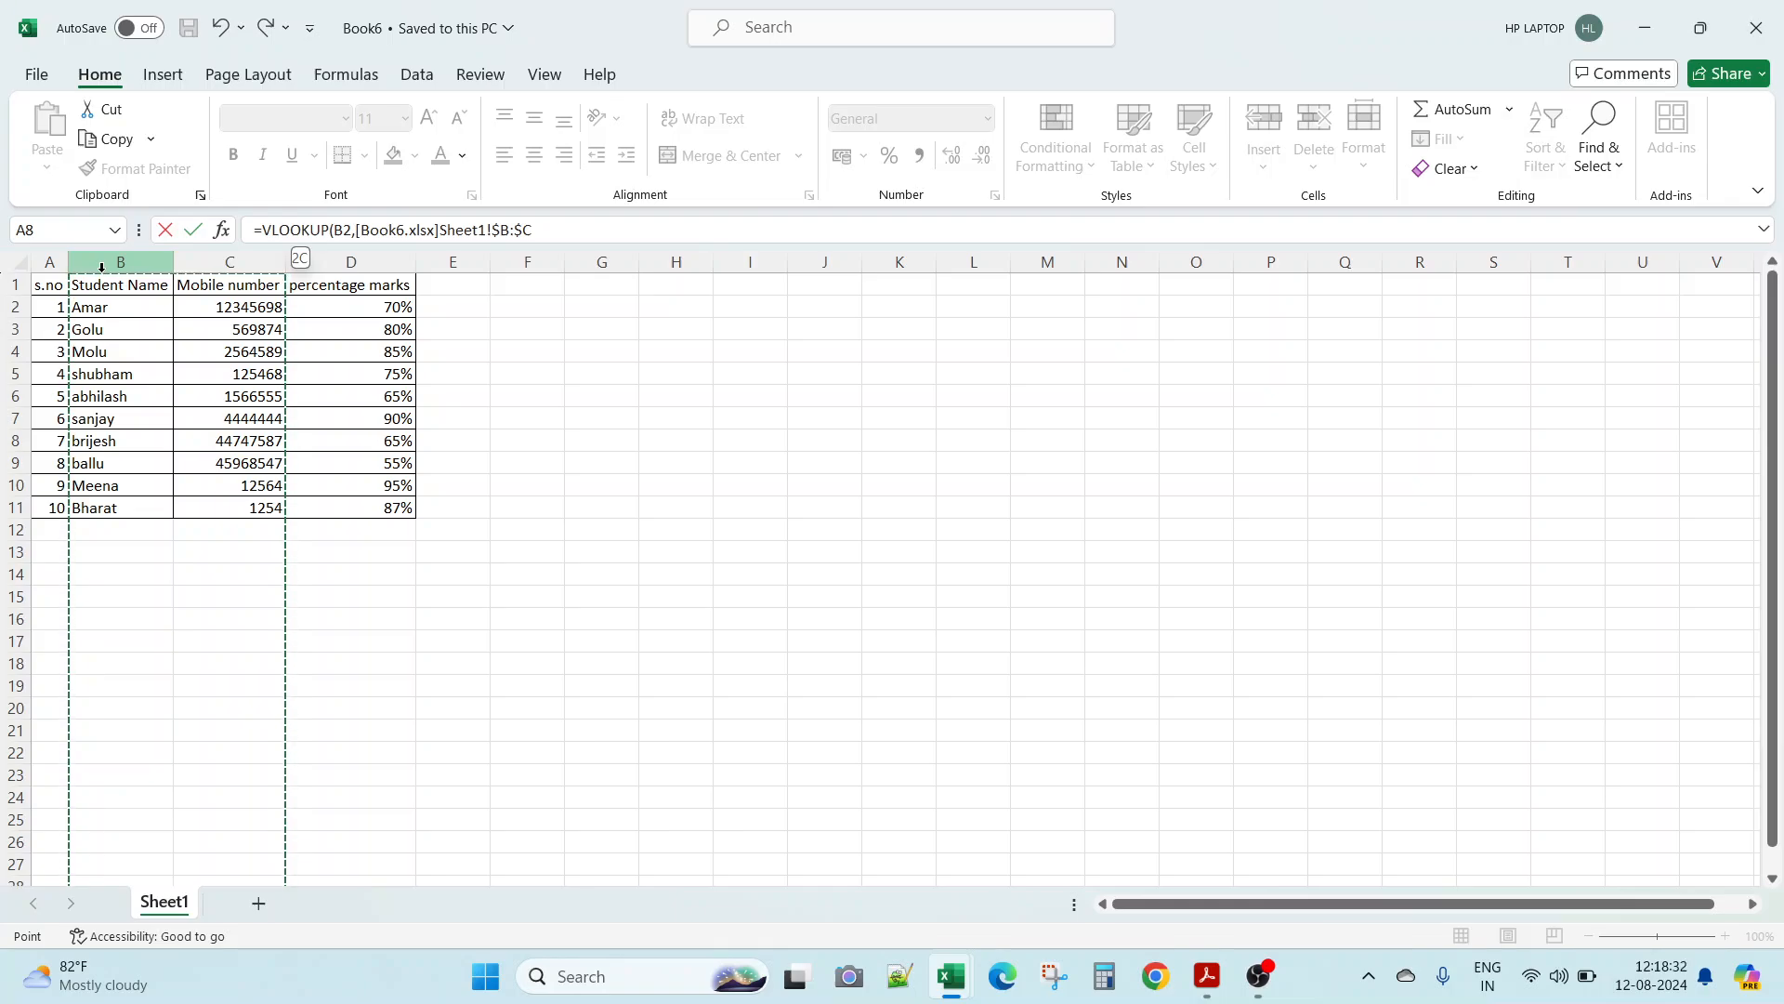
text(,)
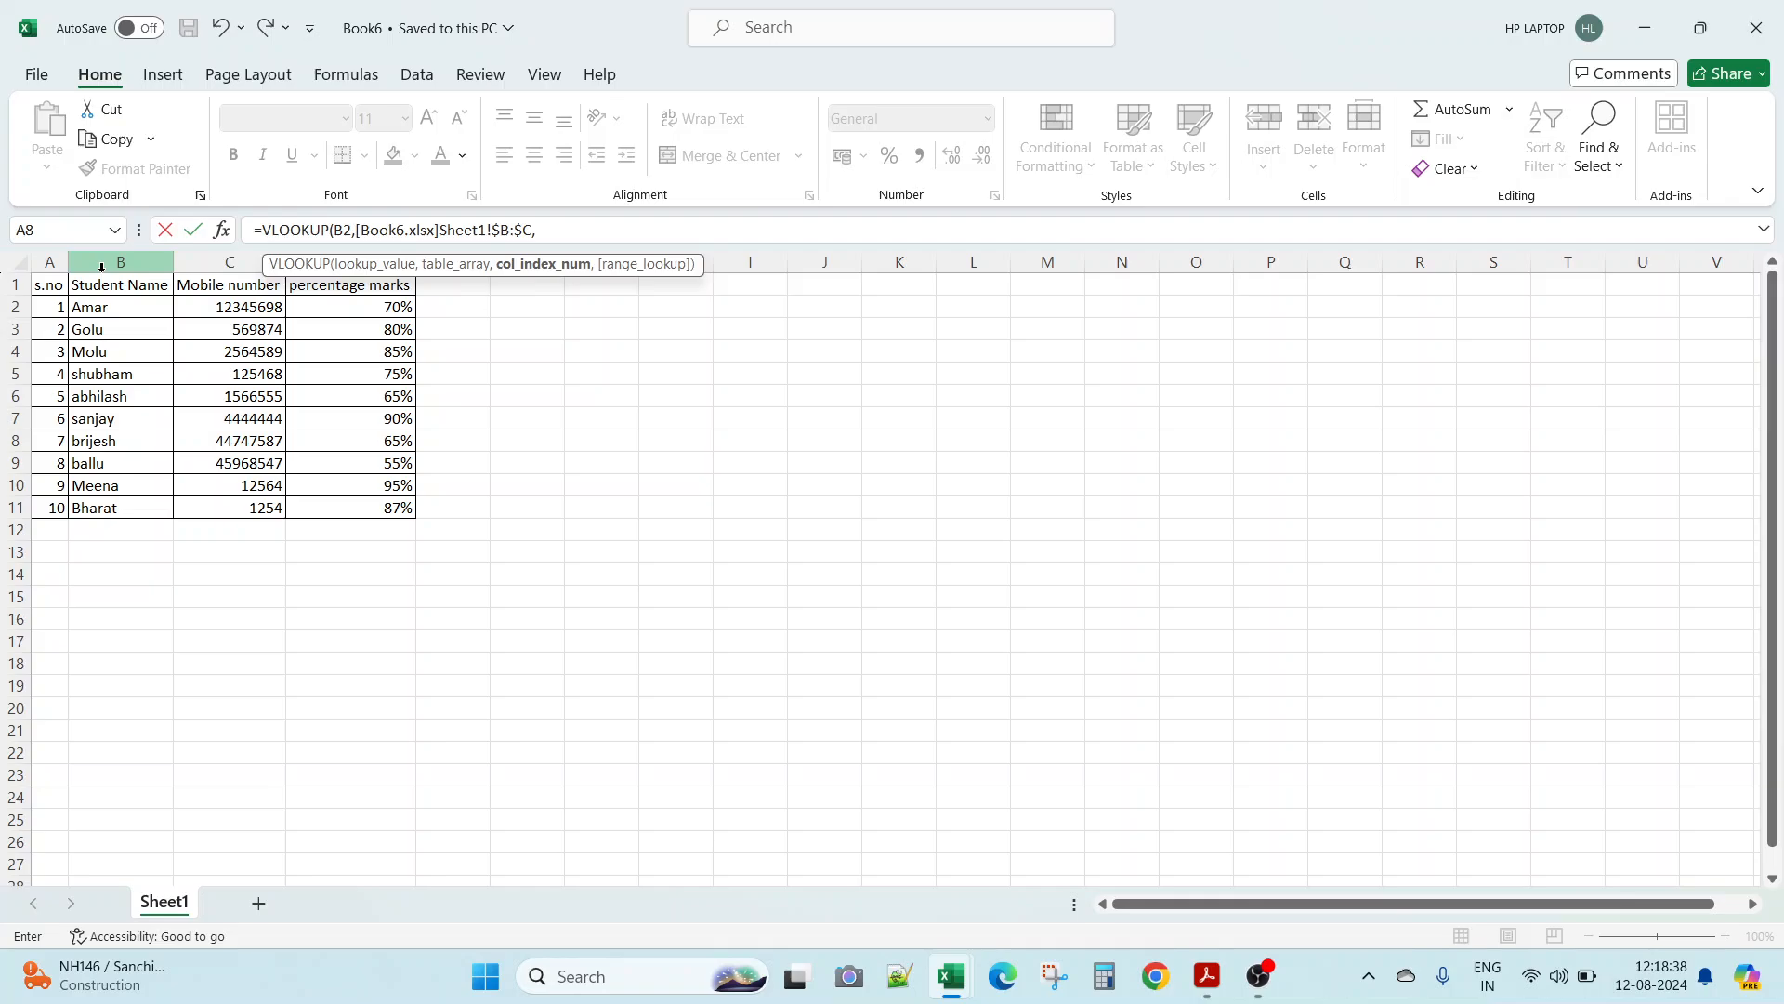
text(2,)
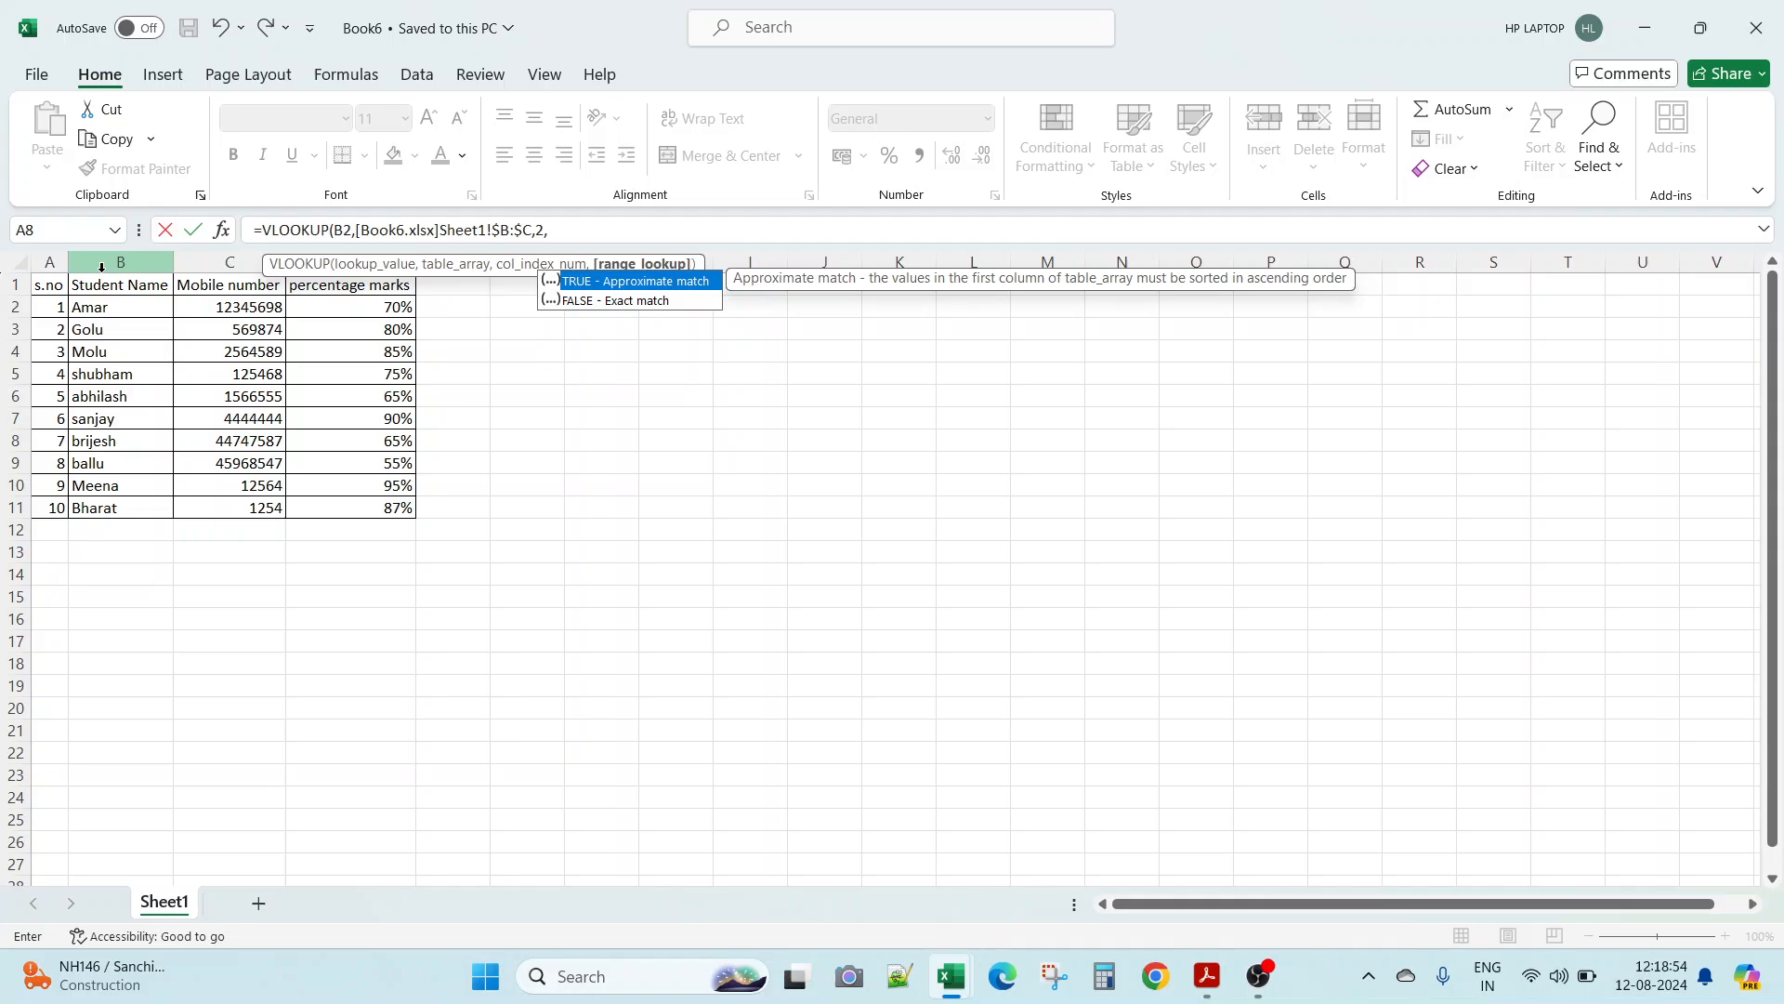
text(0))
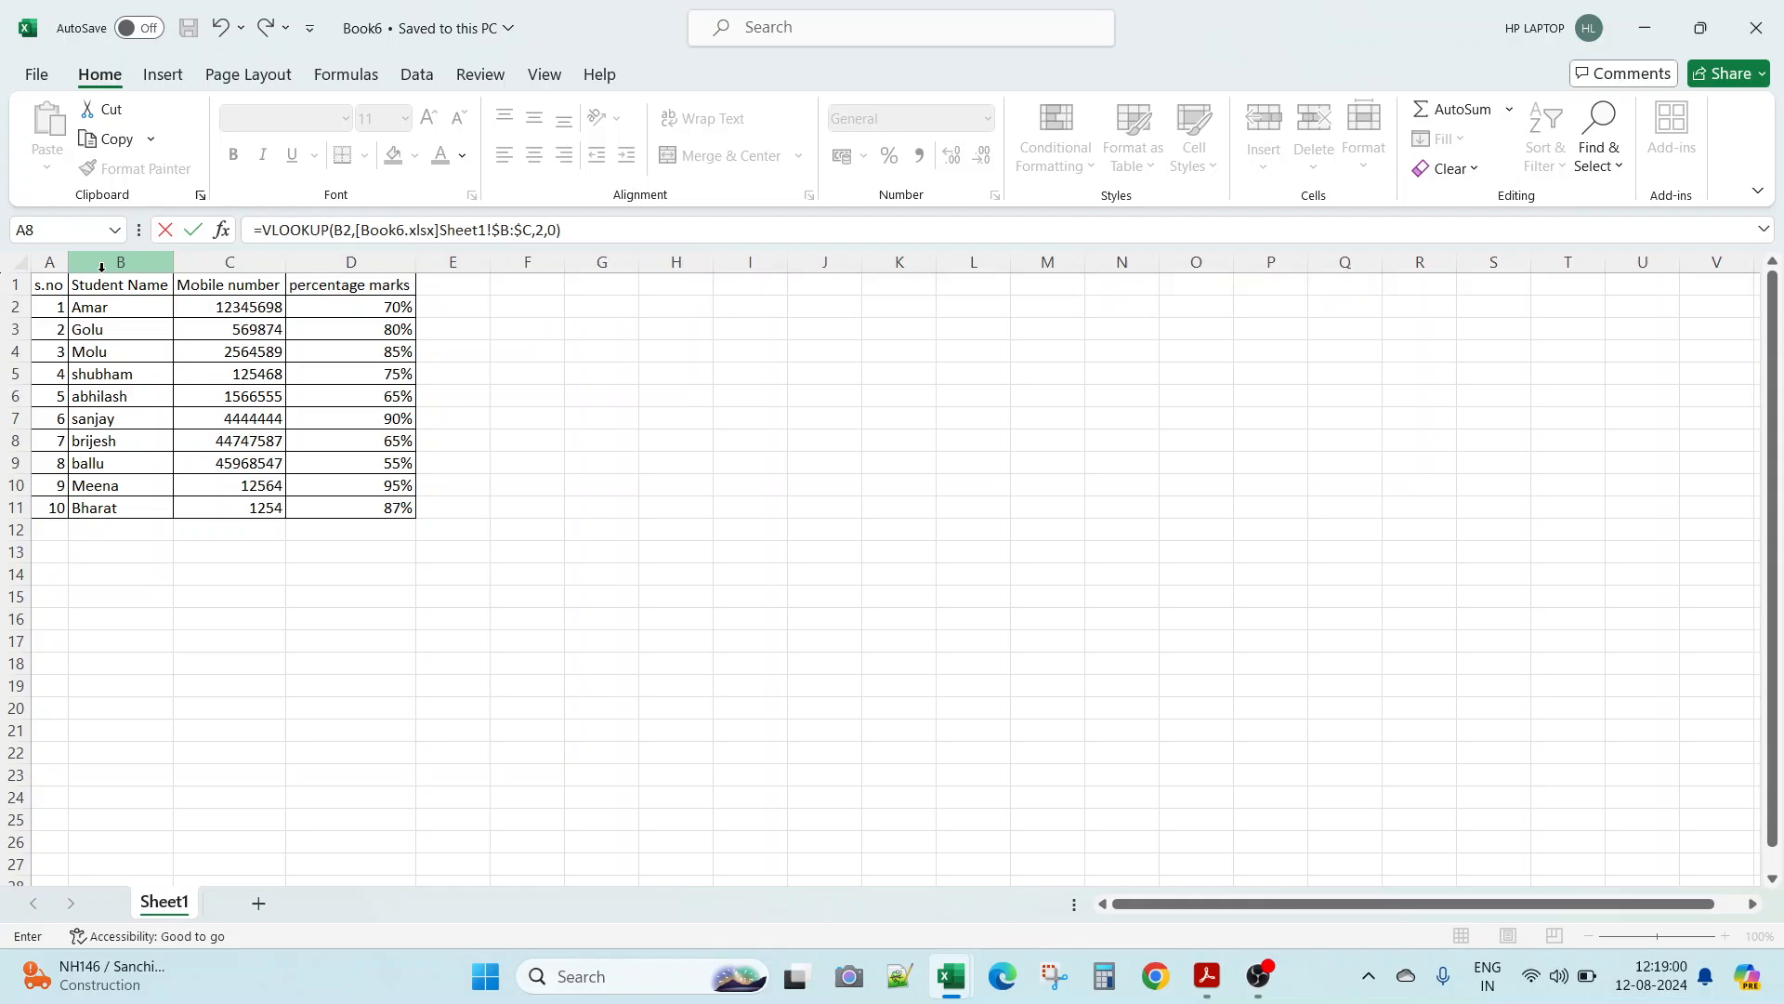
key(Return)
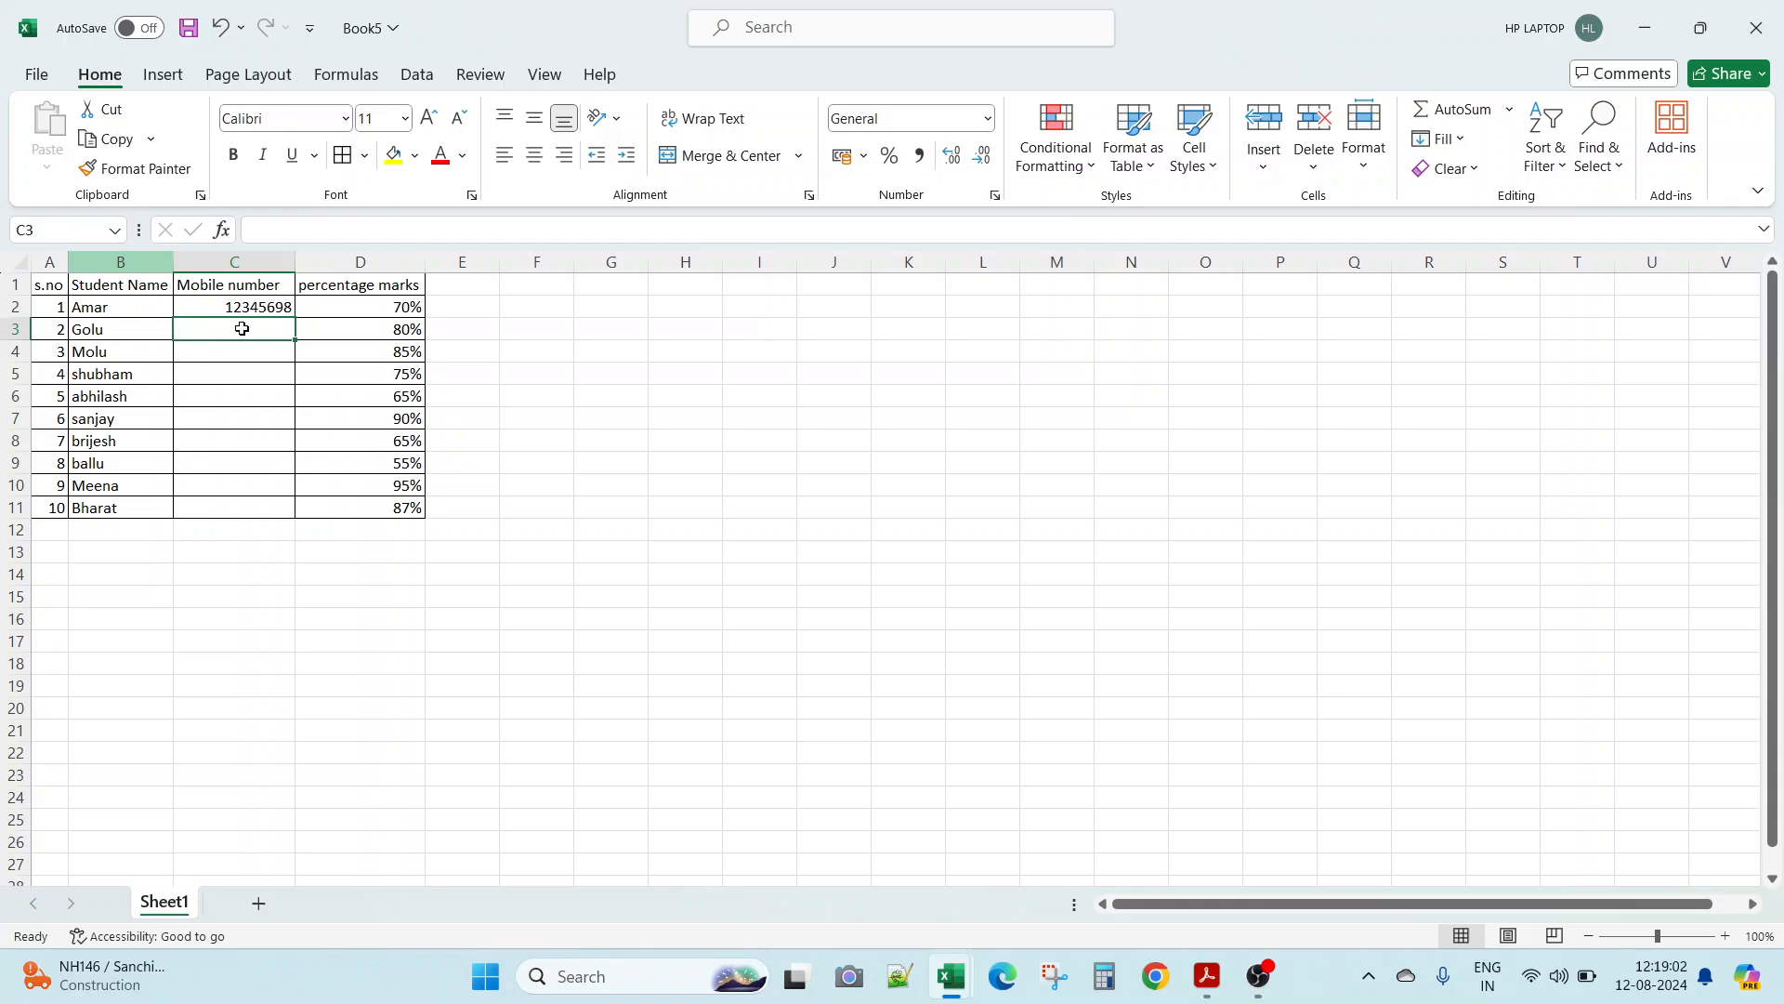
Step: Copy the VLOOKUP formula from C2 and paste it over the mobile number cells C2 to C11
click(256, 305)
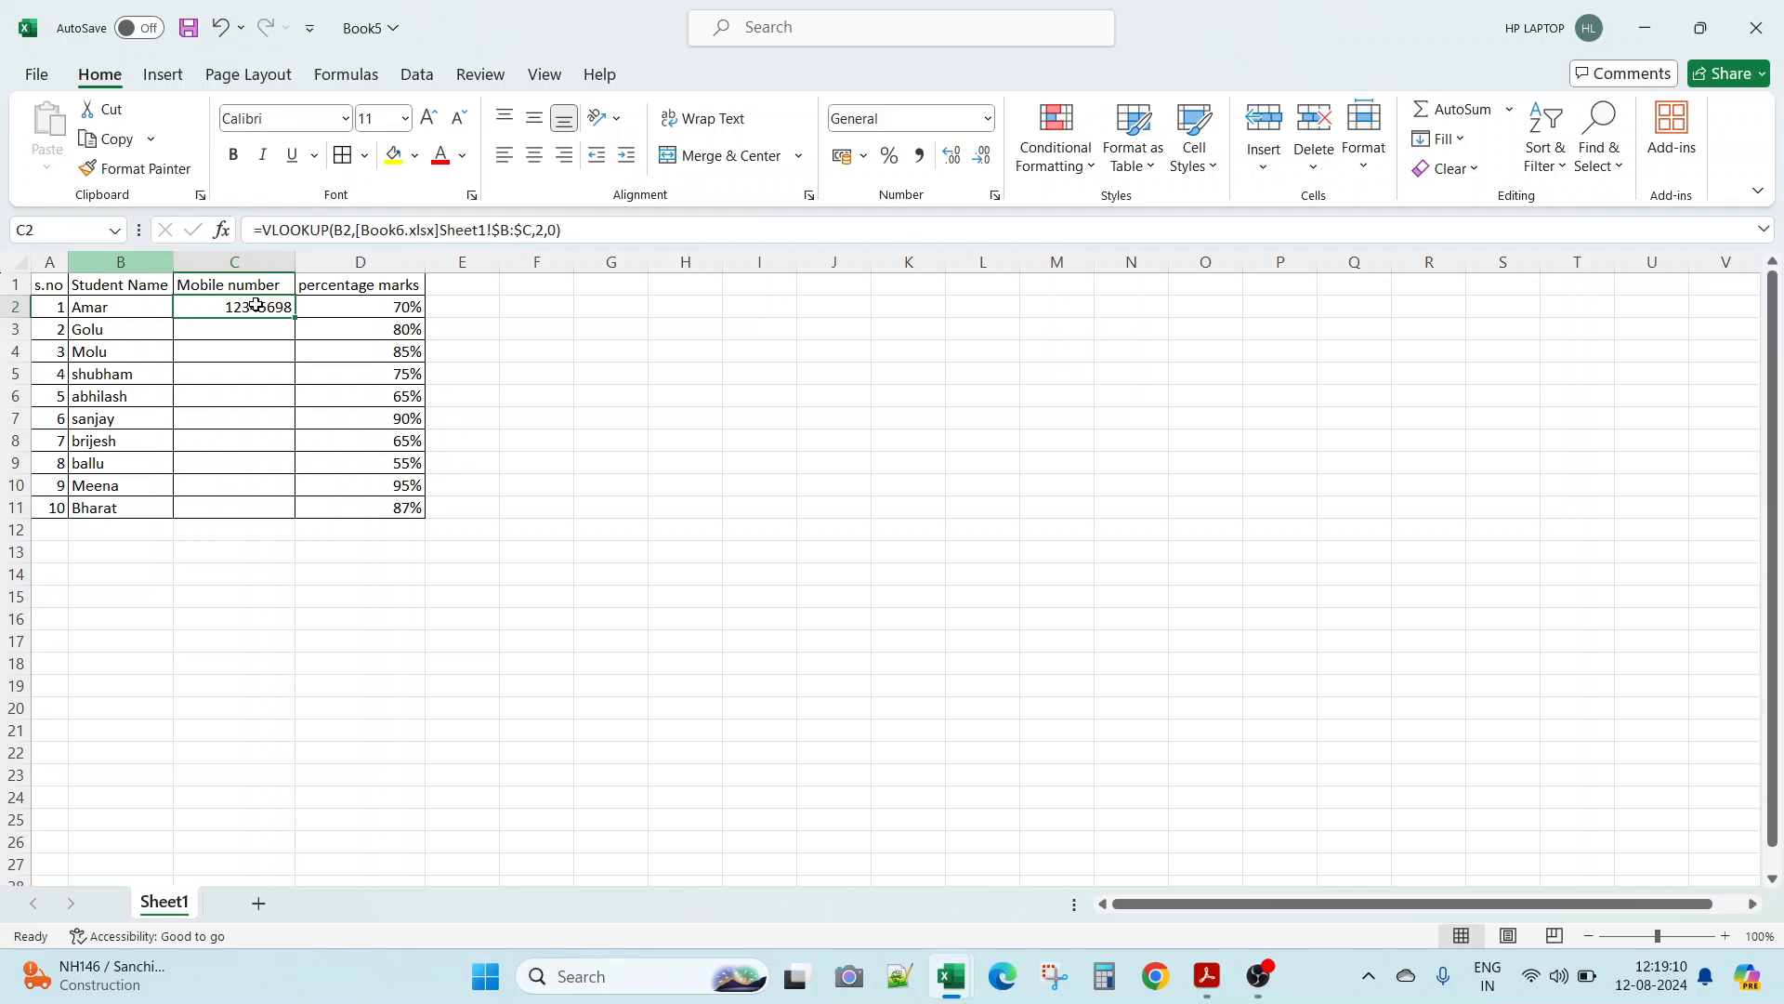
key(ctrl+c)
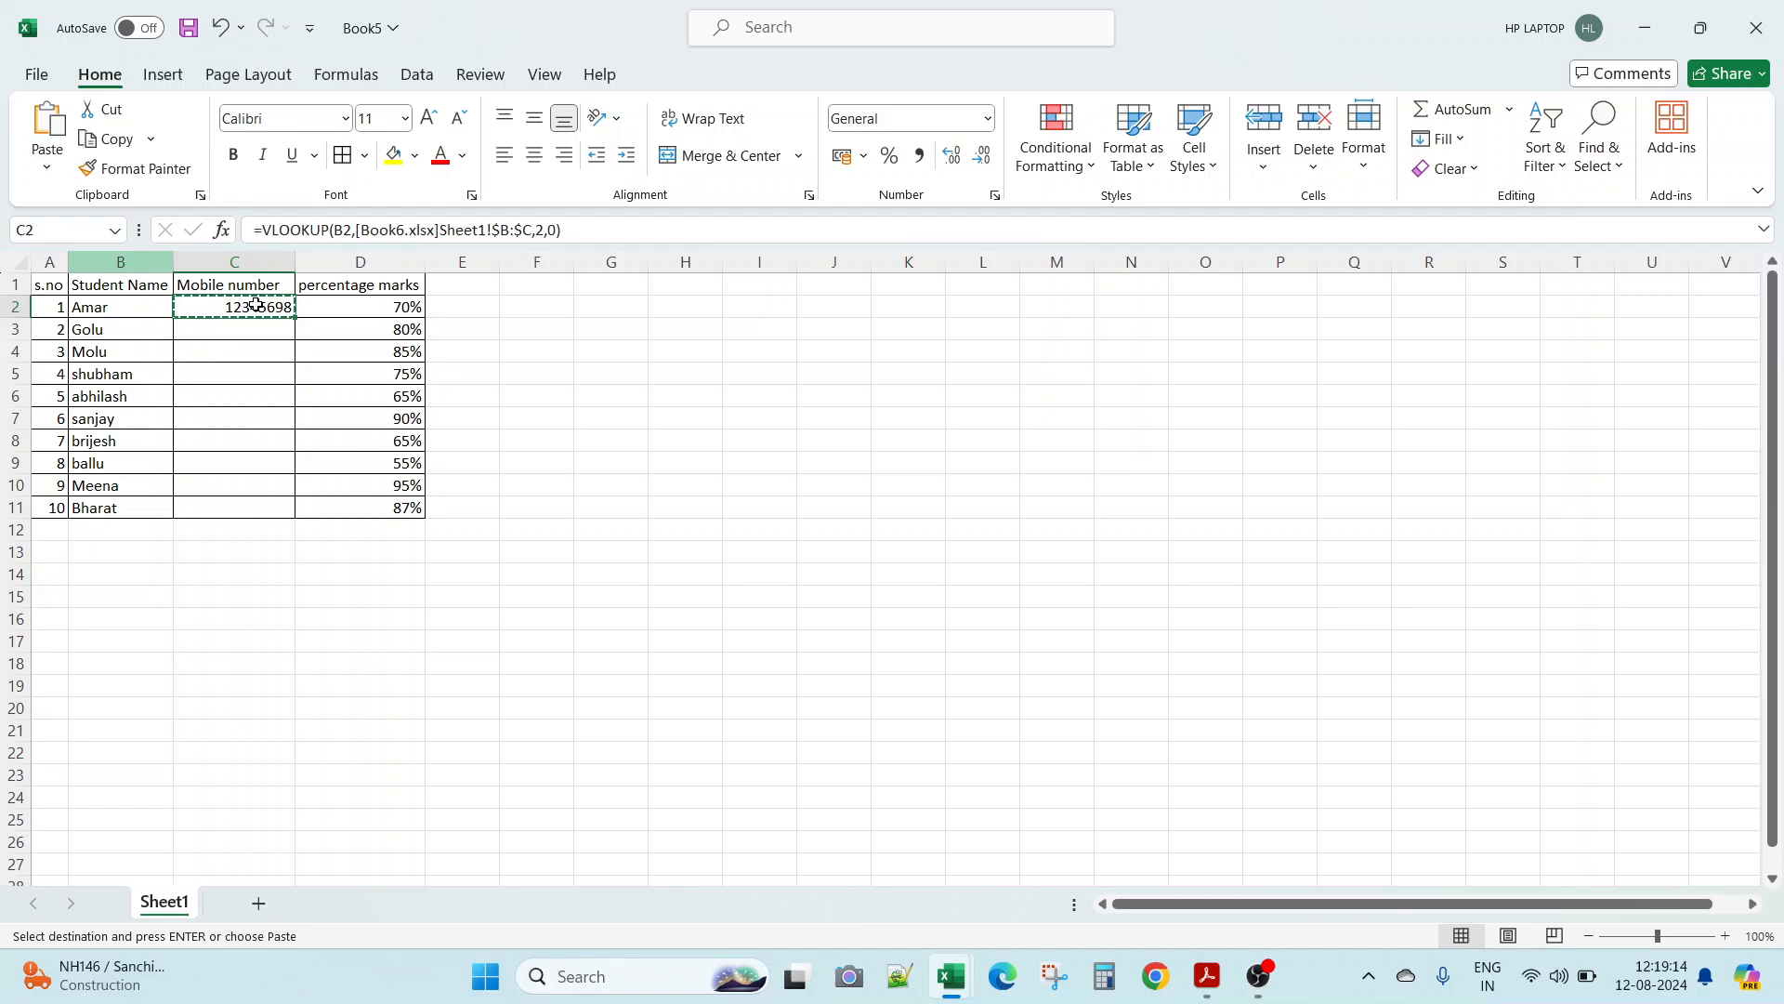
key(shift+Down)
key(shift+Down)
key(shift+Down)
key(shift+Down)
key(shift+Down)
key(shift+Down)
key(shift+Down)
key(shift+Down)
key(shift+Down)
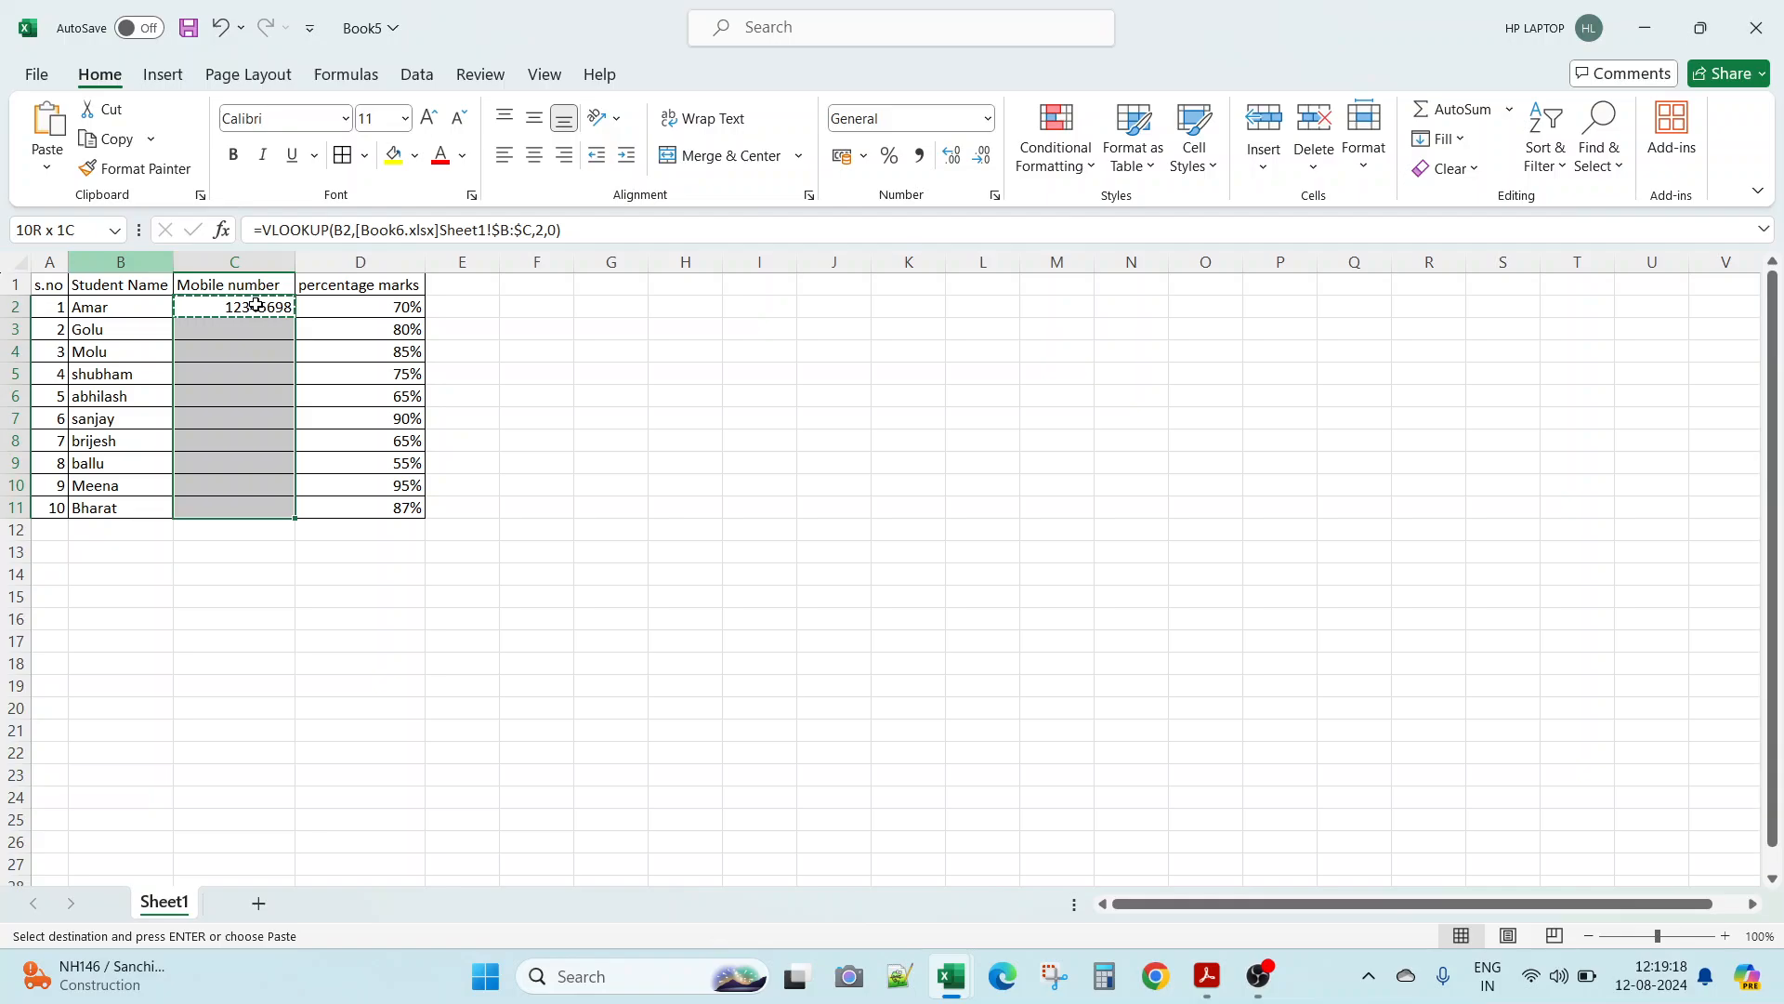
key(Return)
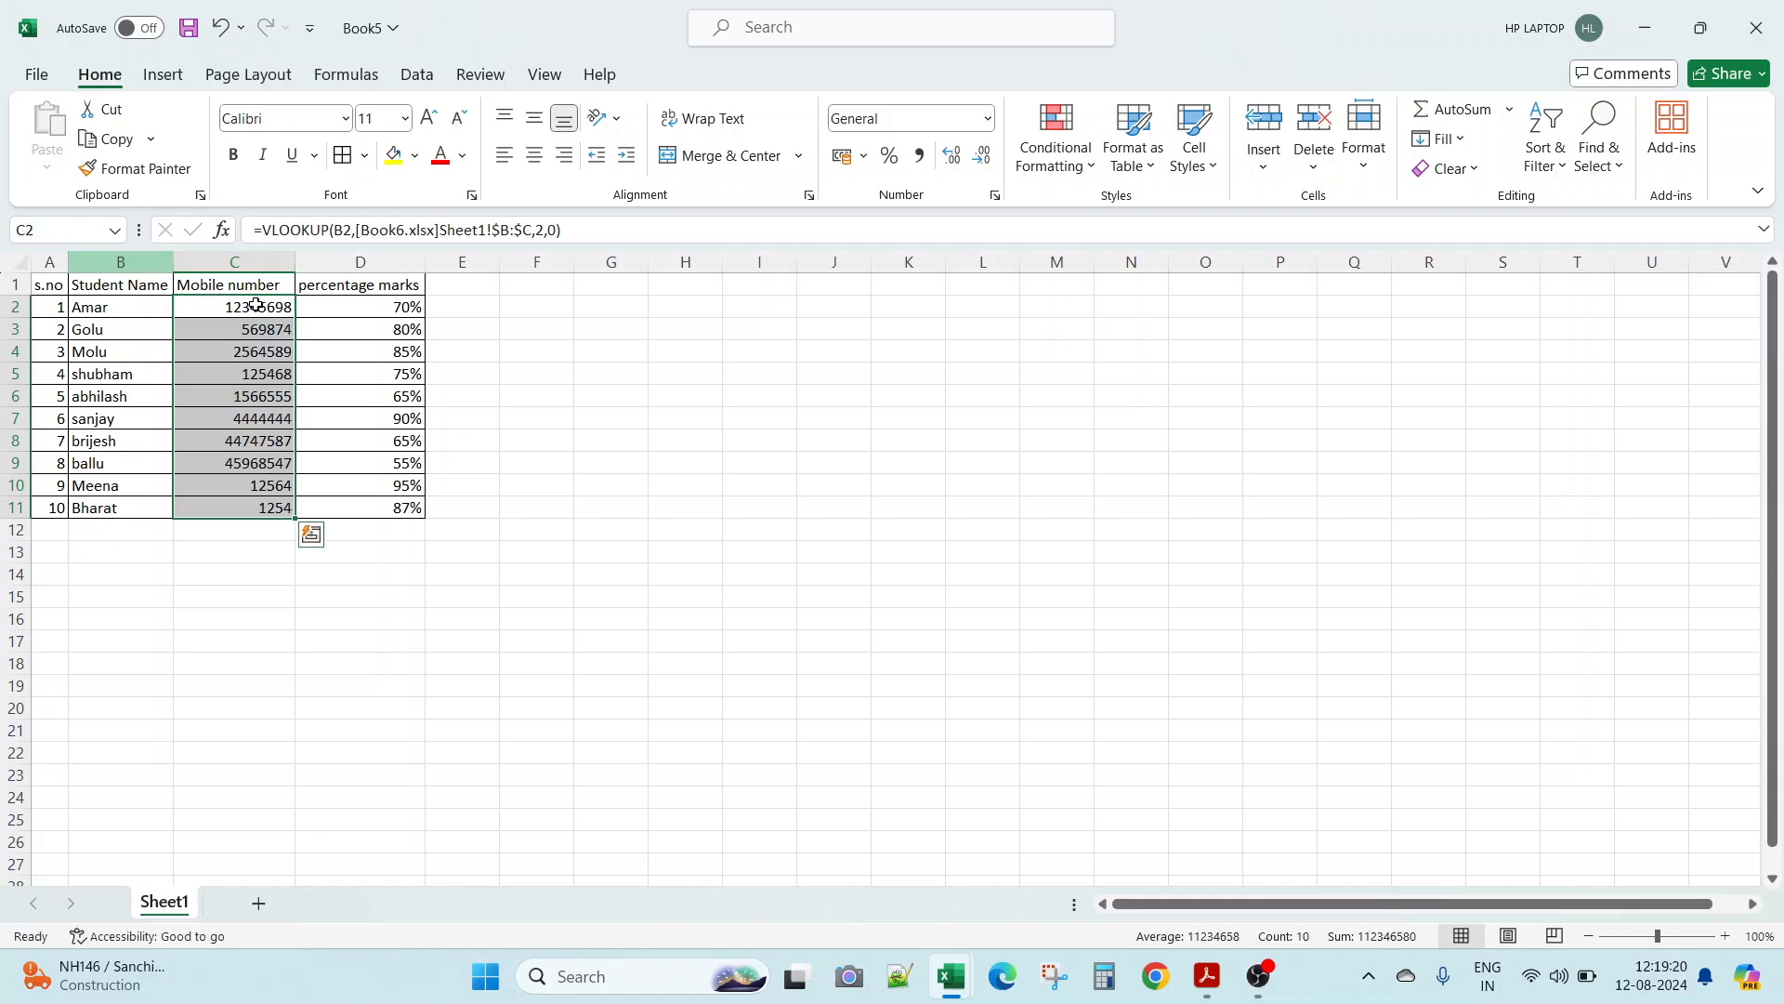
click(276, 437)
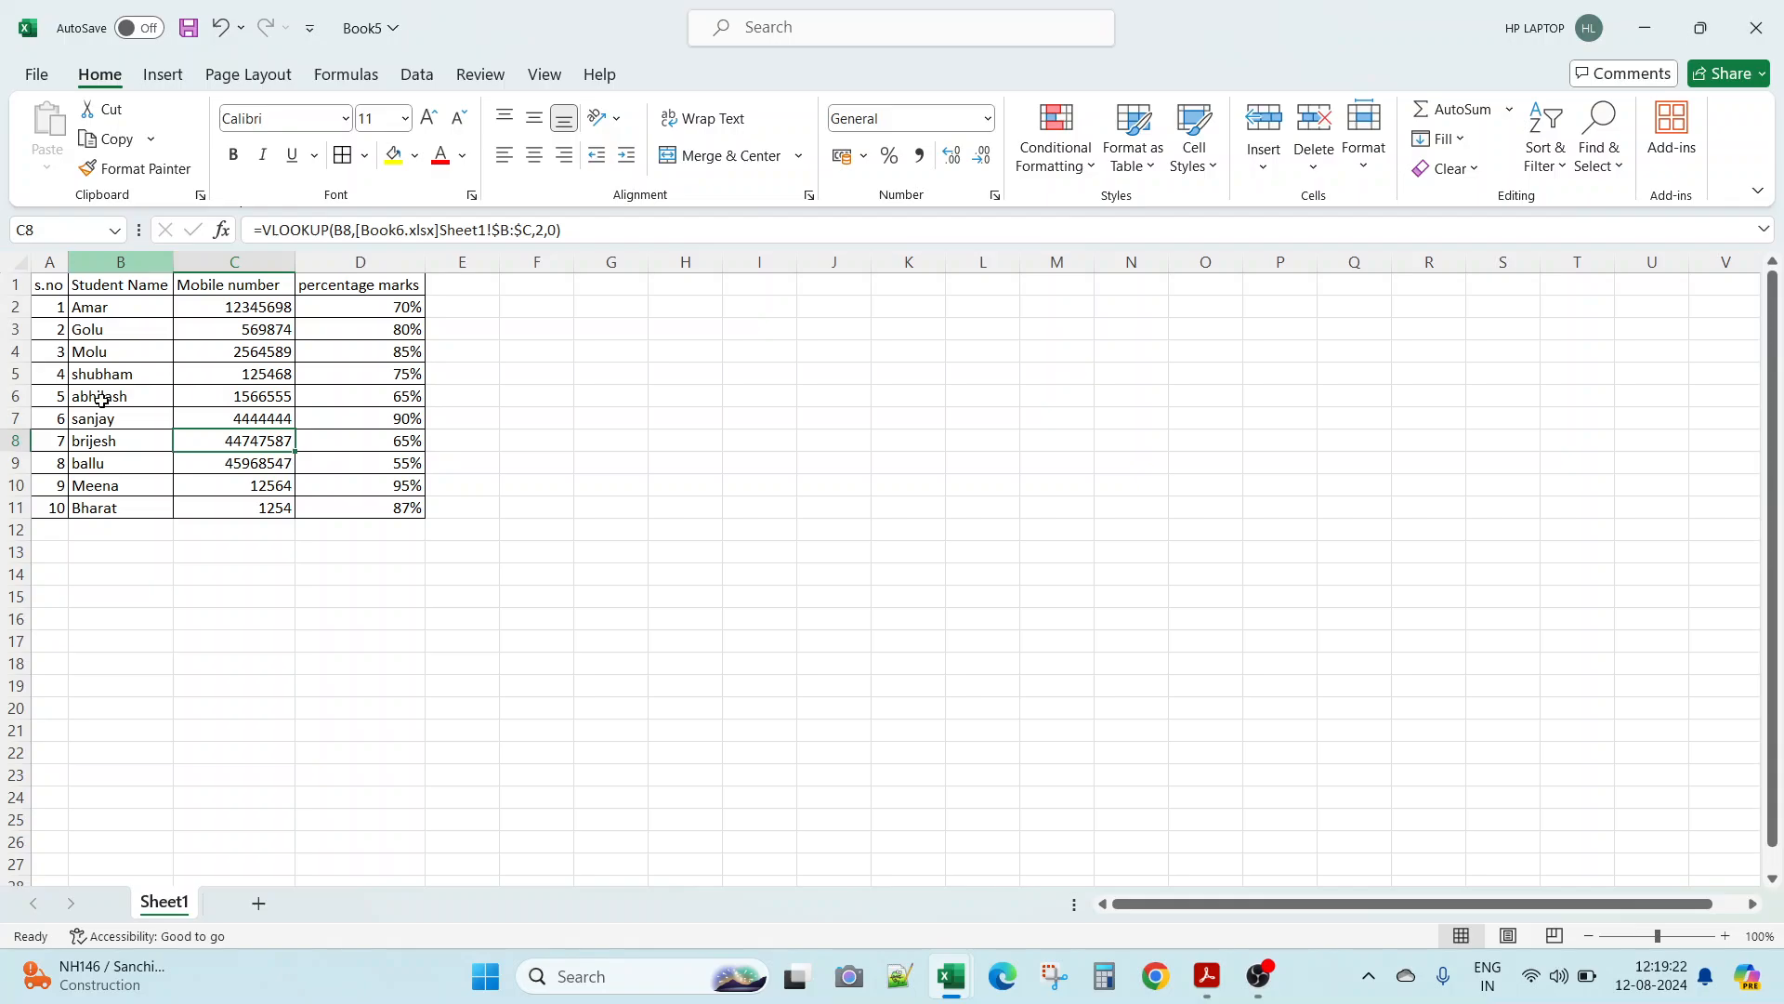
Step: Compare the mobile number and percentage marks in row 6 of Book5 with the same student's row in Book6
click(14, 396)
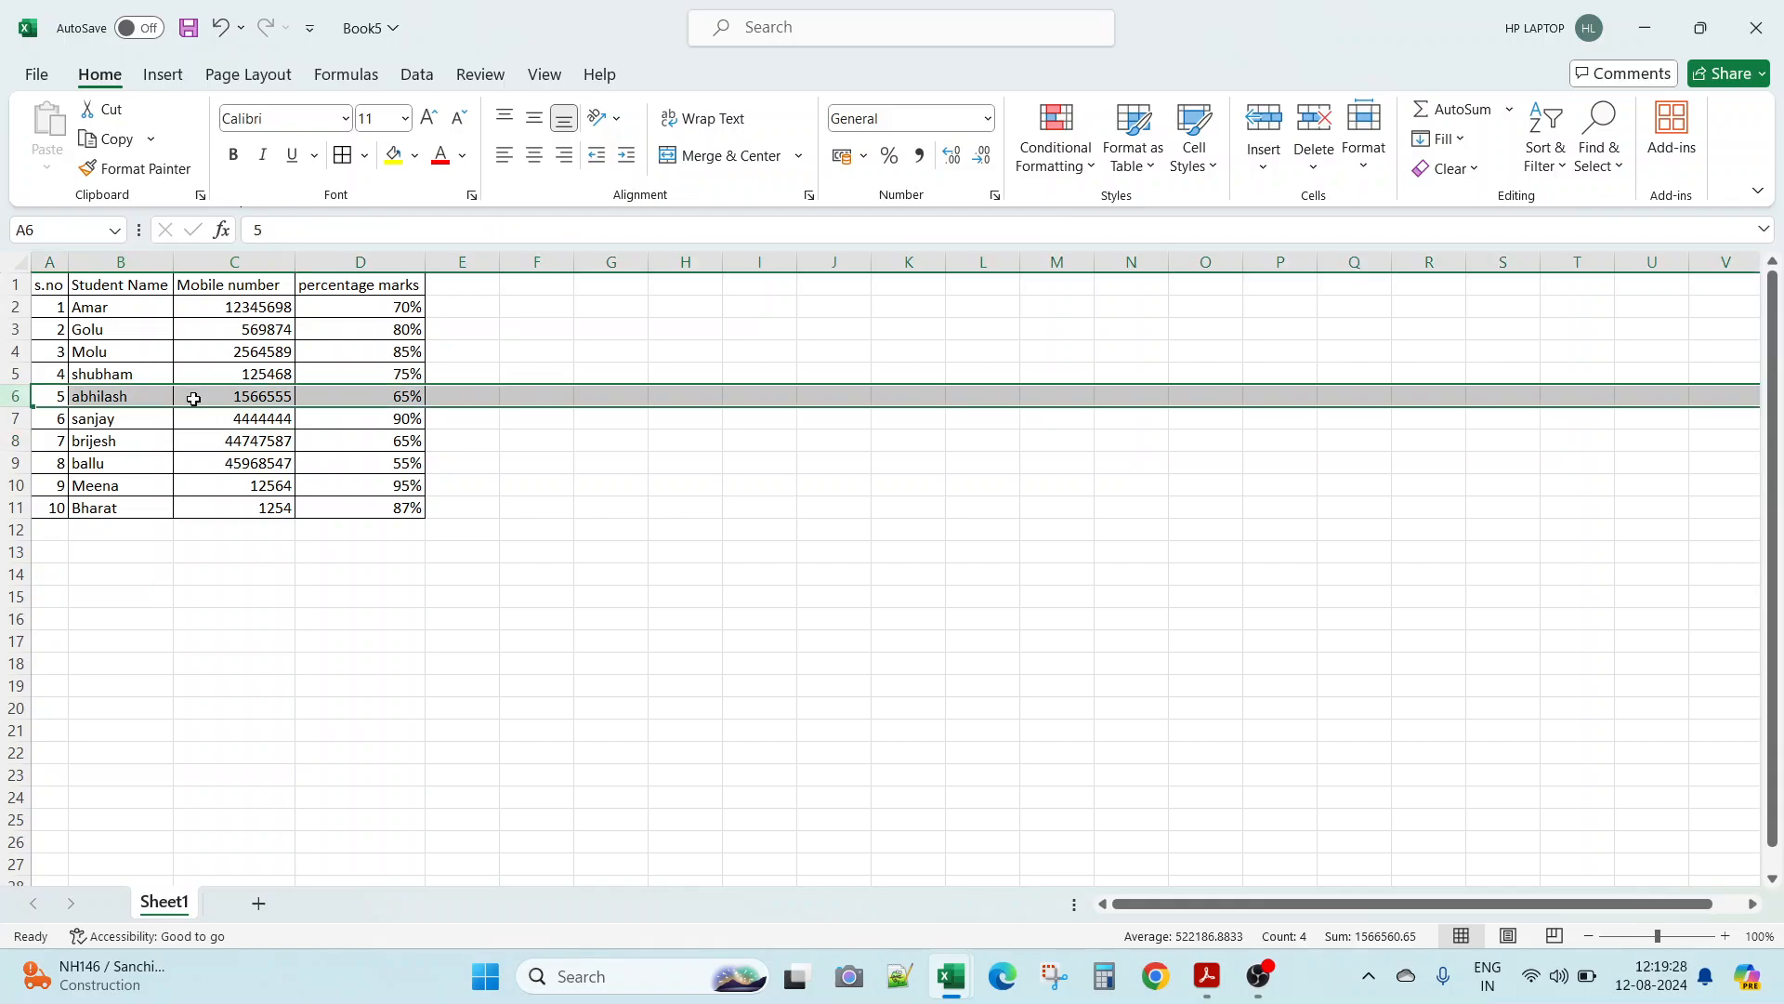
key(alt)
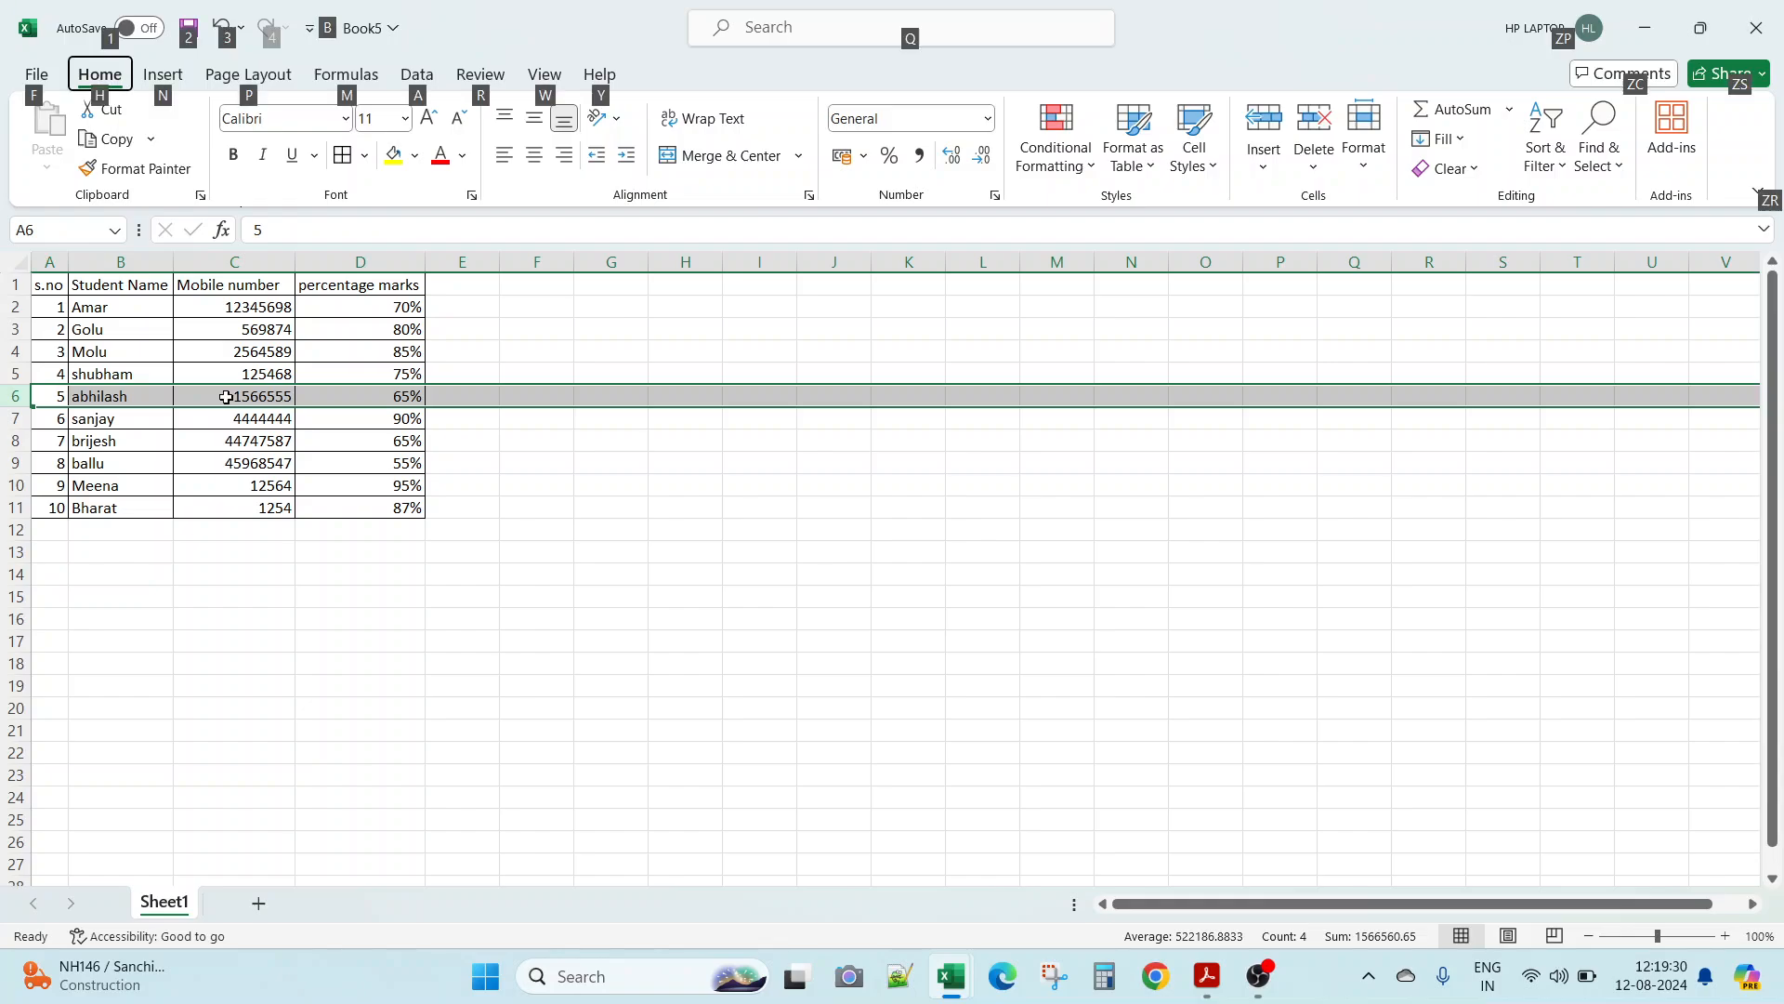
click(476, 616)
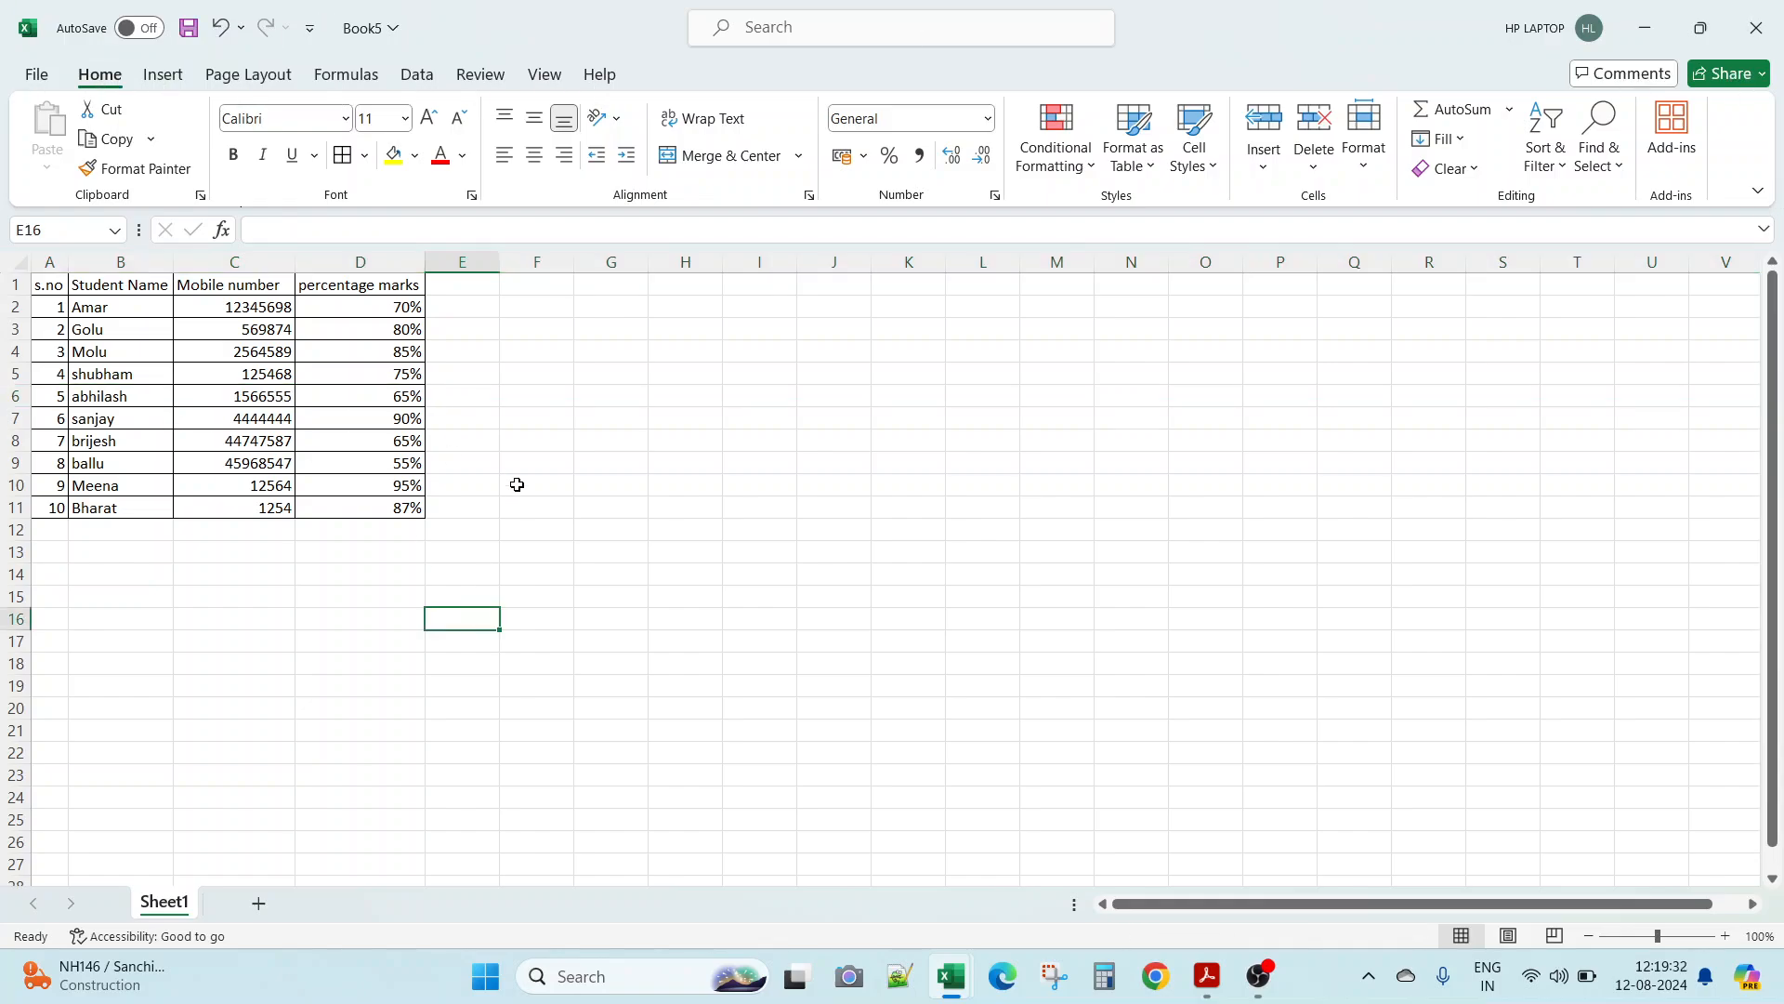
mouse_move(958, 985)
click(1027, 906)
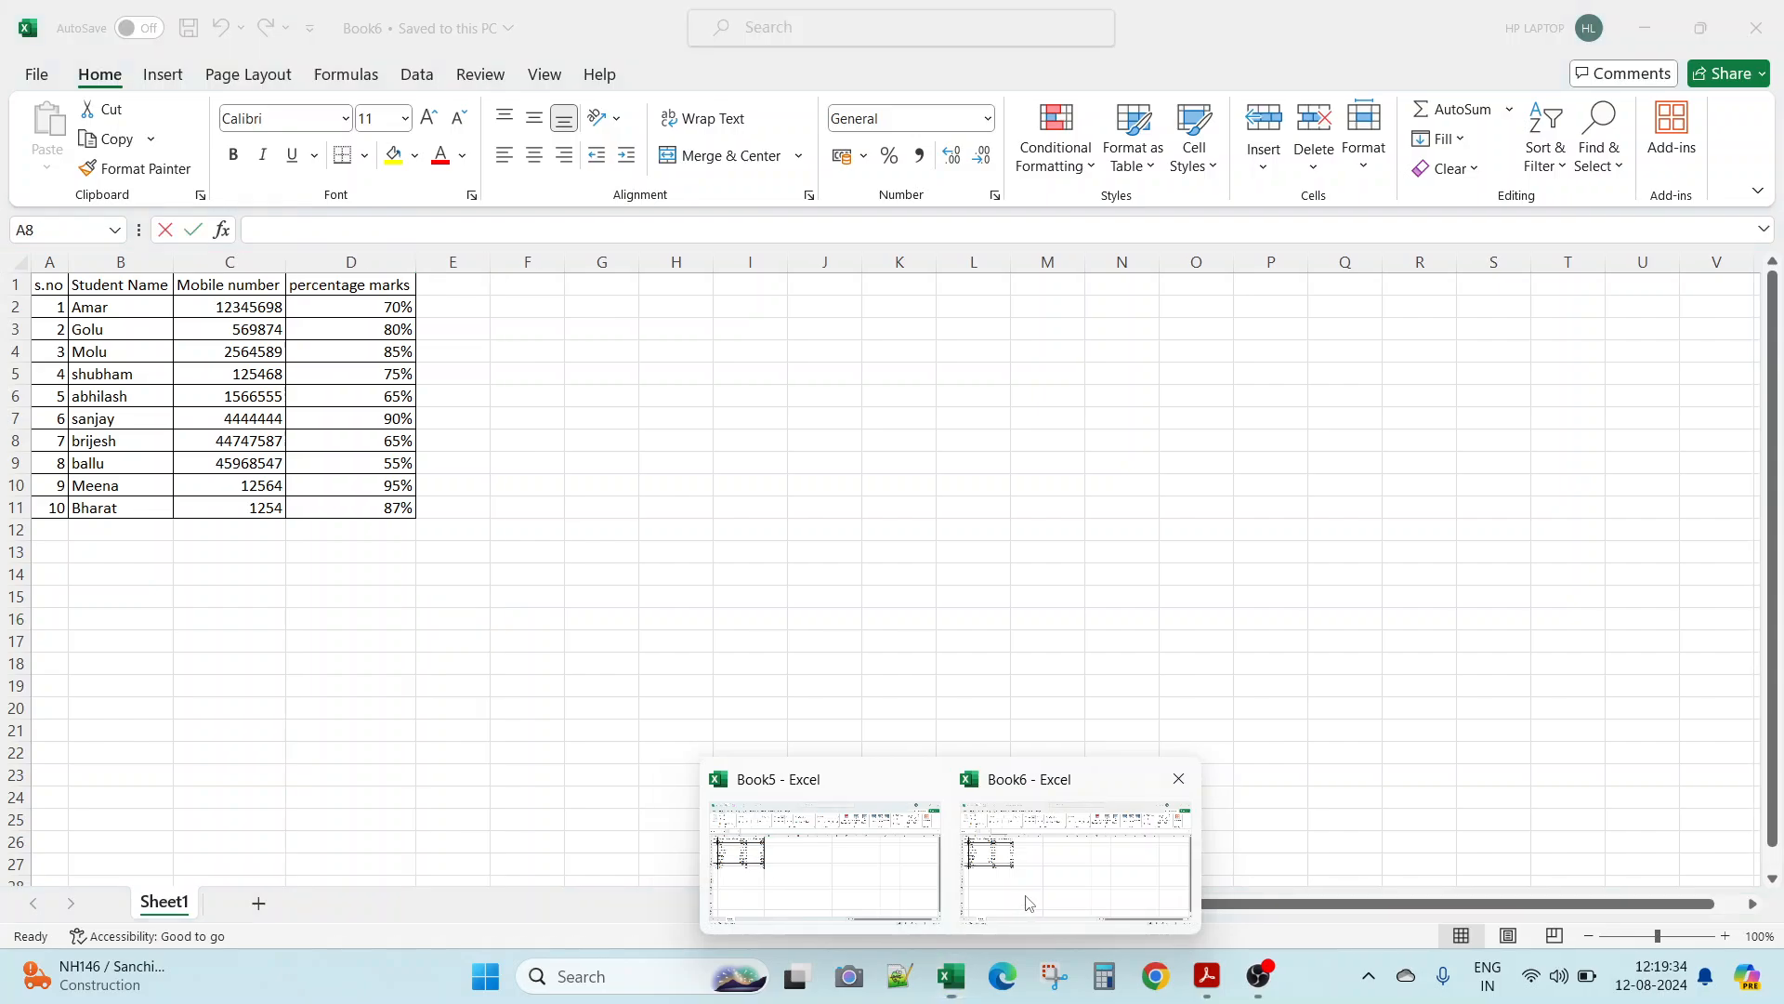
click(16, 397)
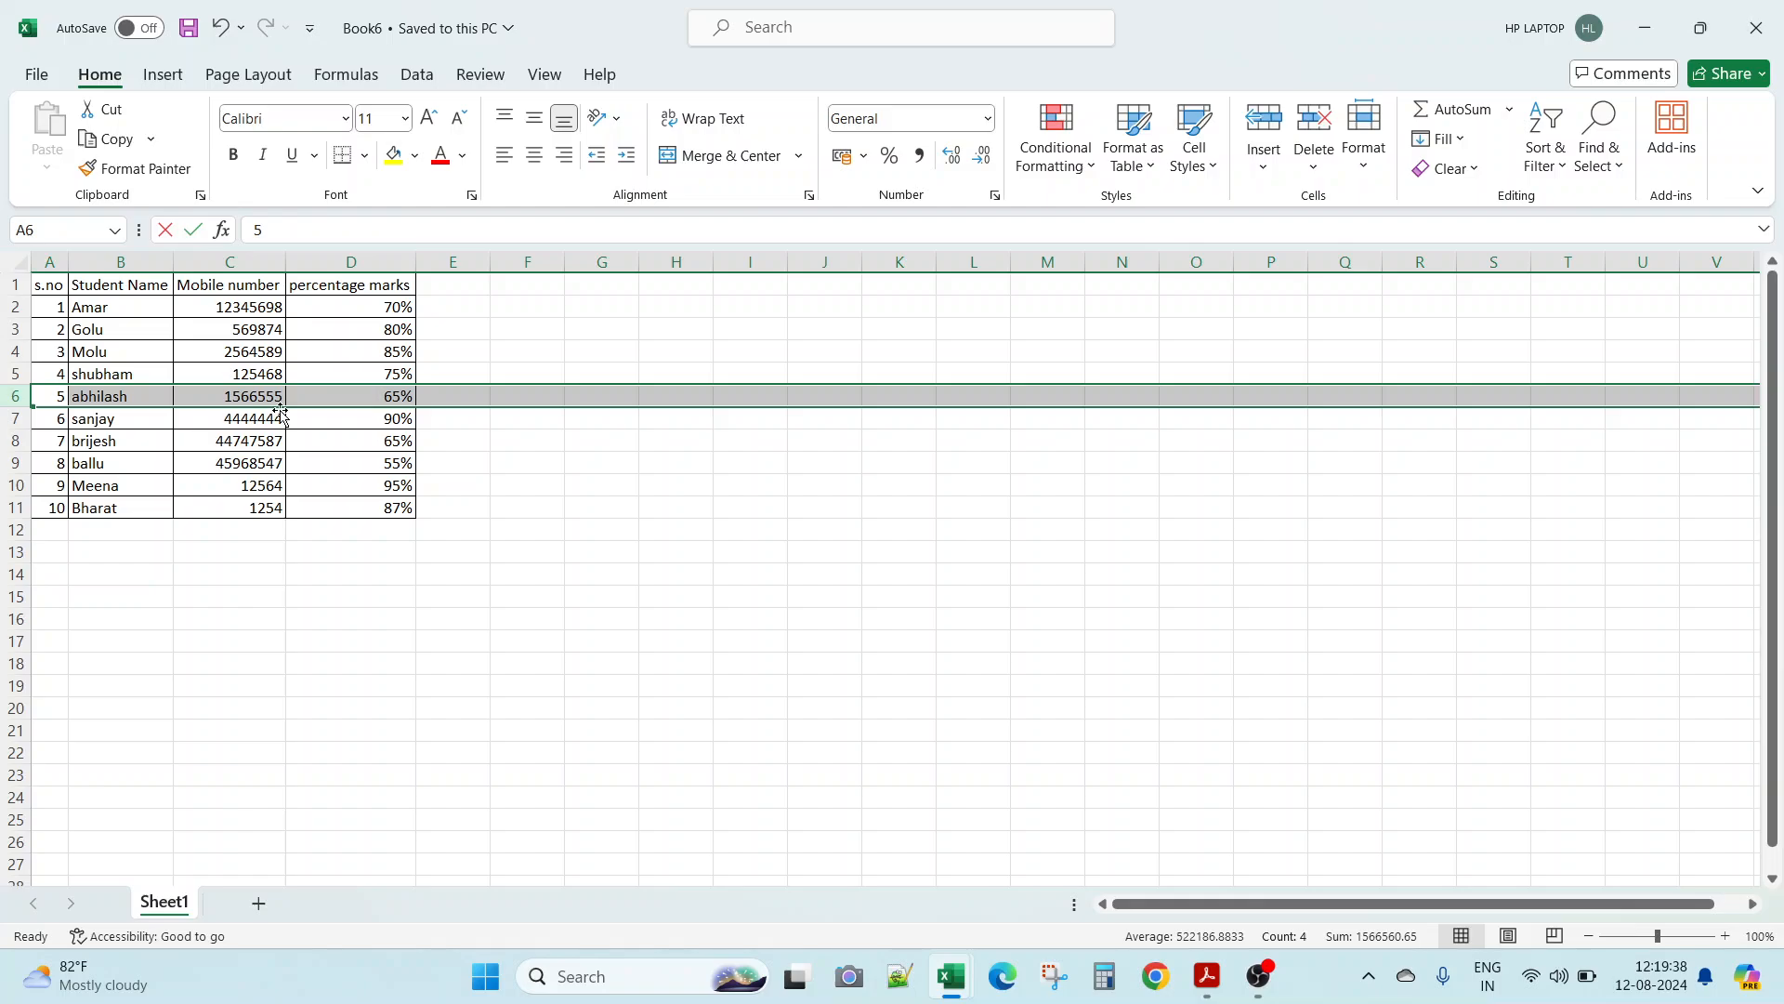
click(536, 534)
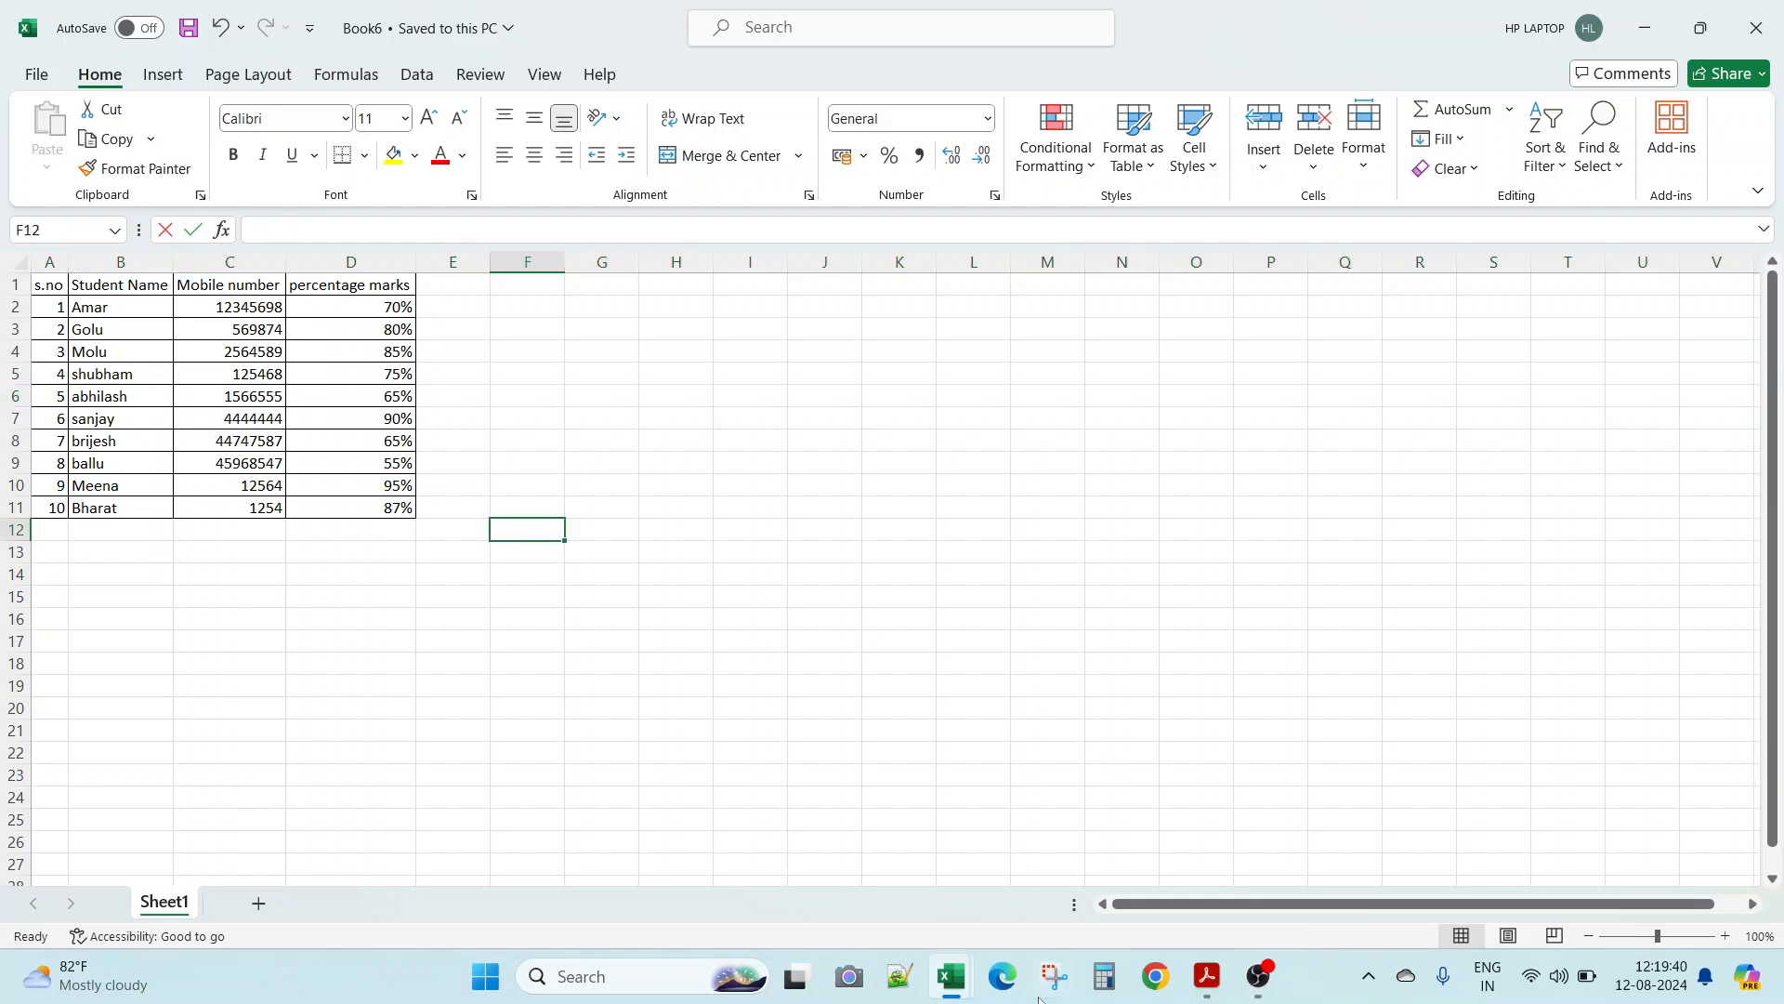
mouse_move(932, 992)
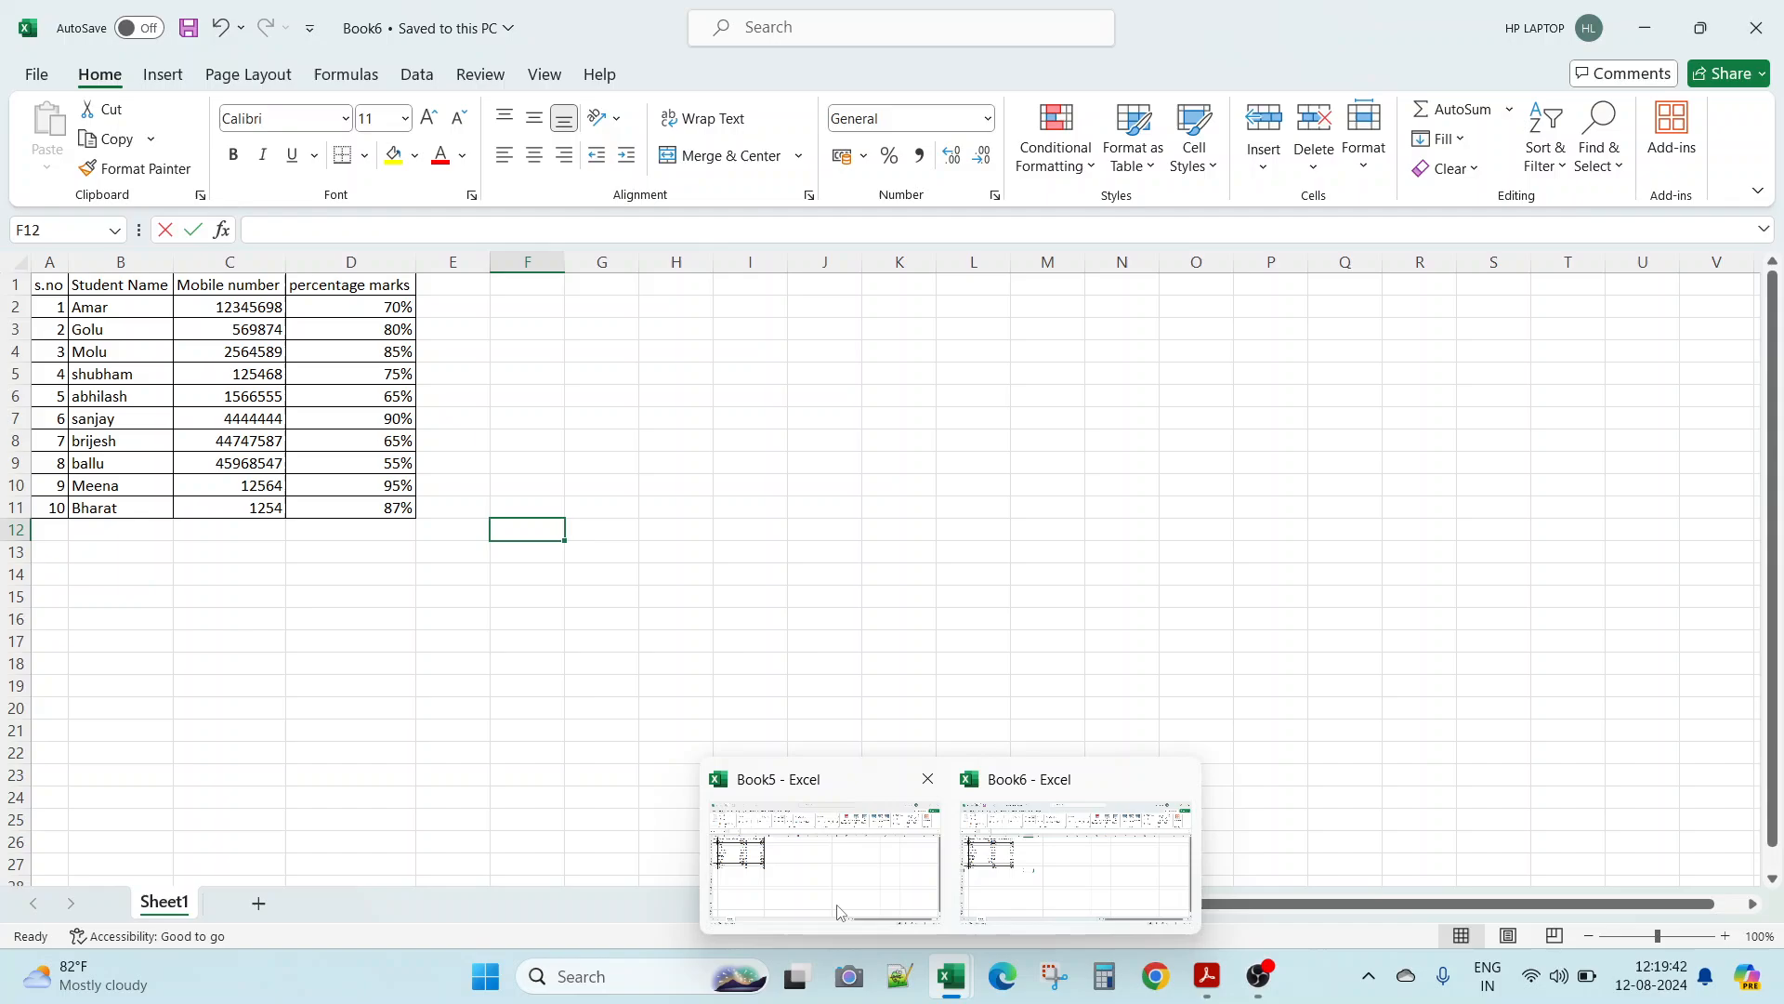
click(785, 834)
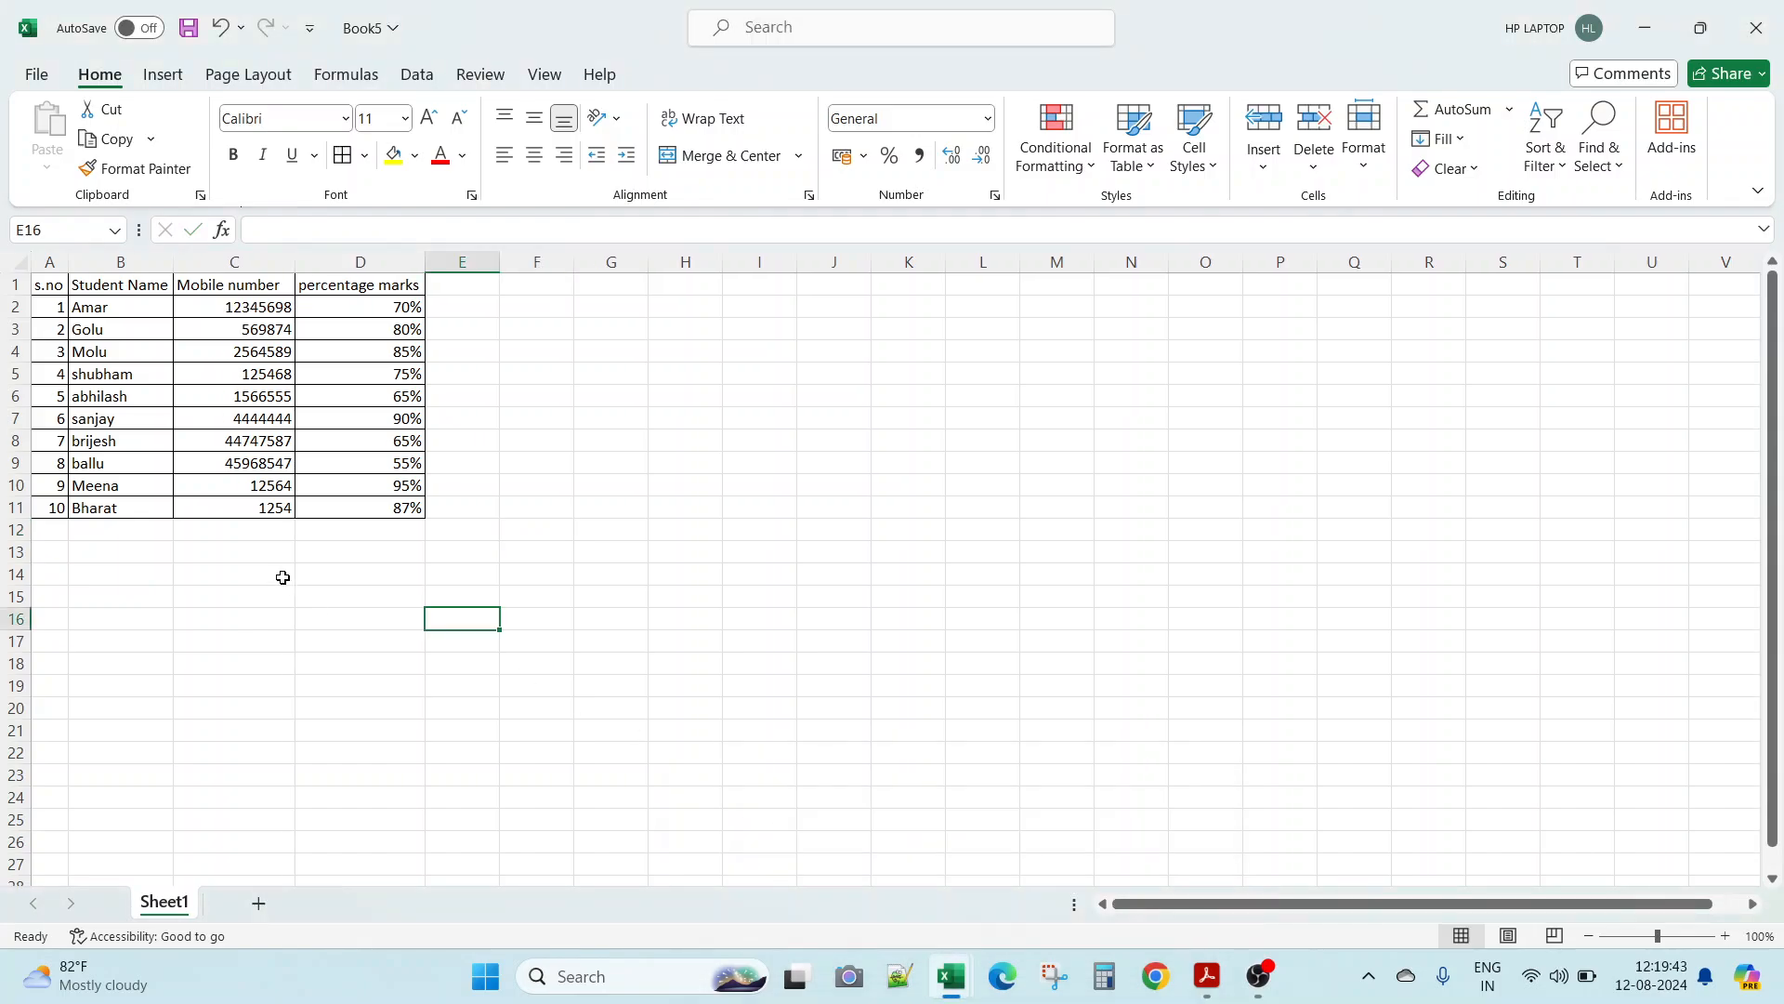
click(13, 396)
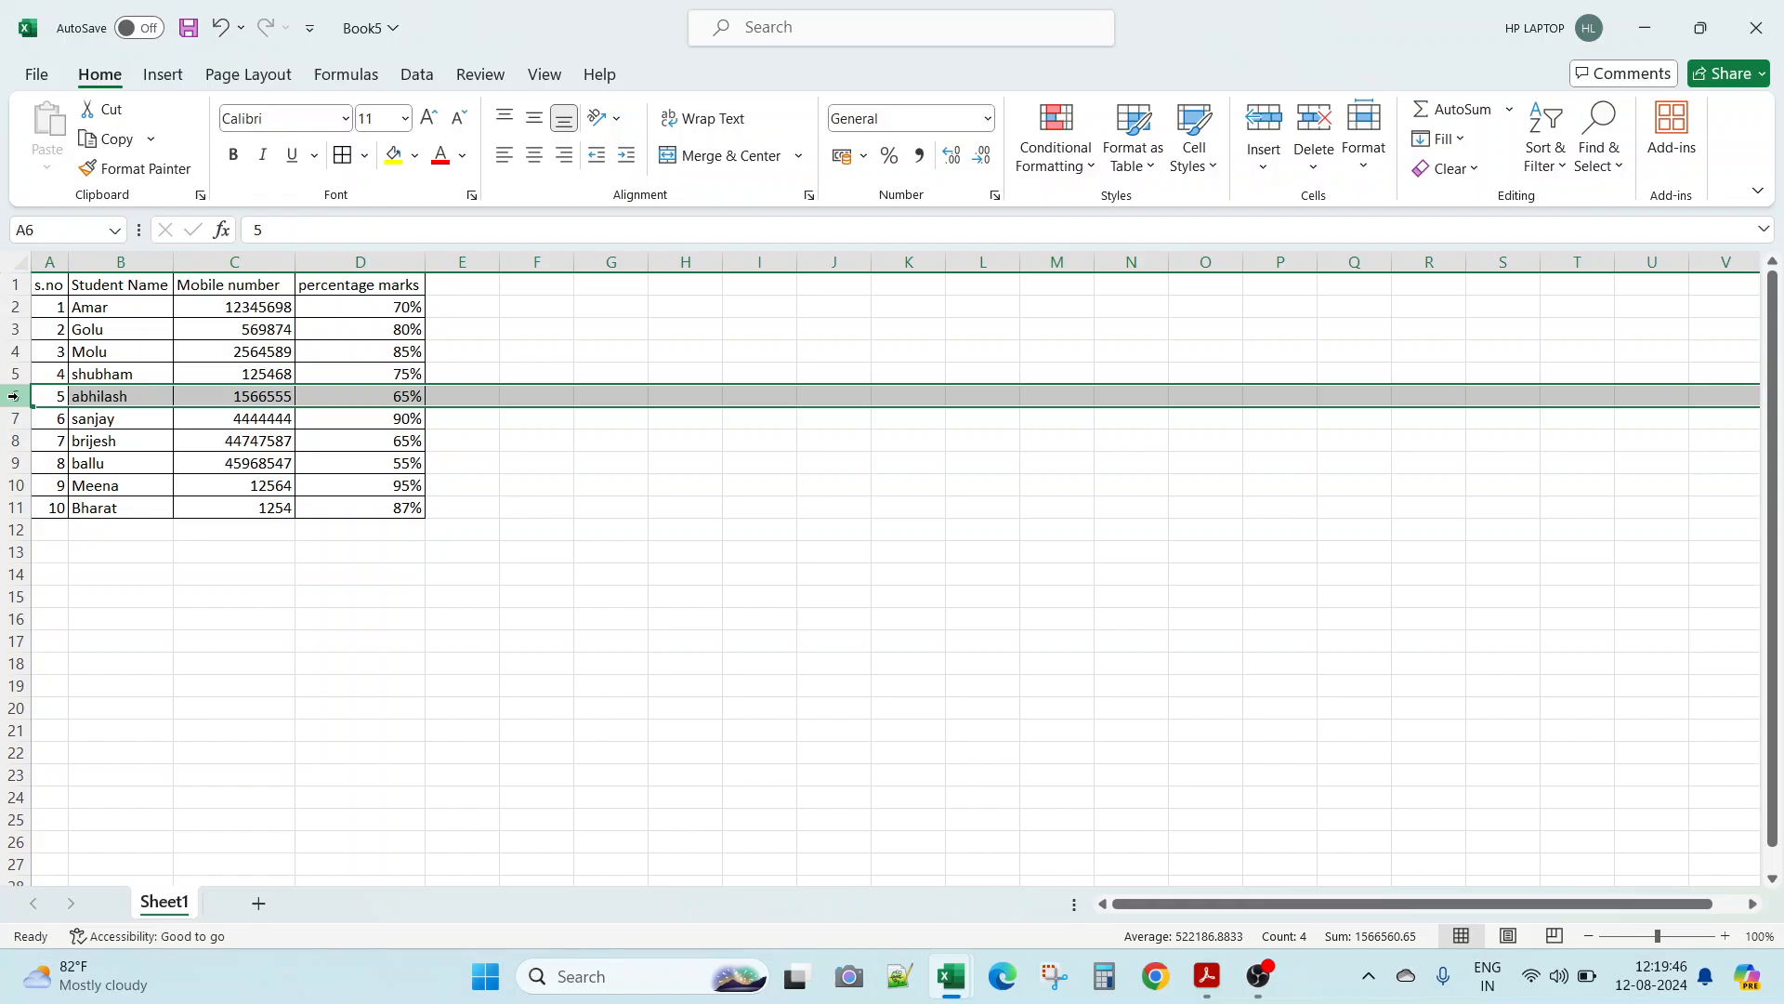
click(163, 444)
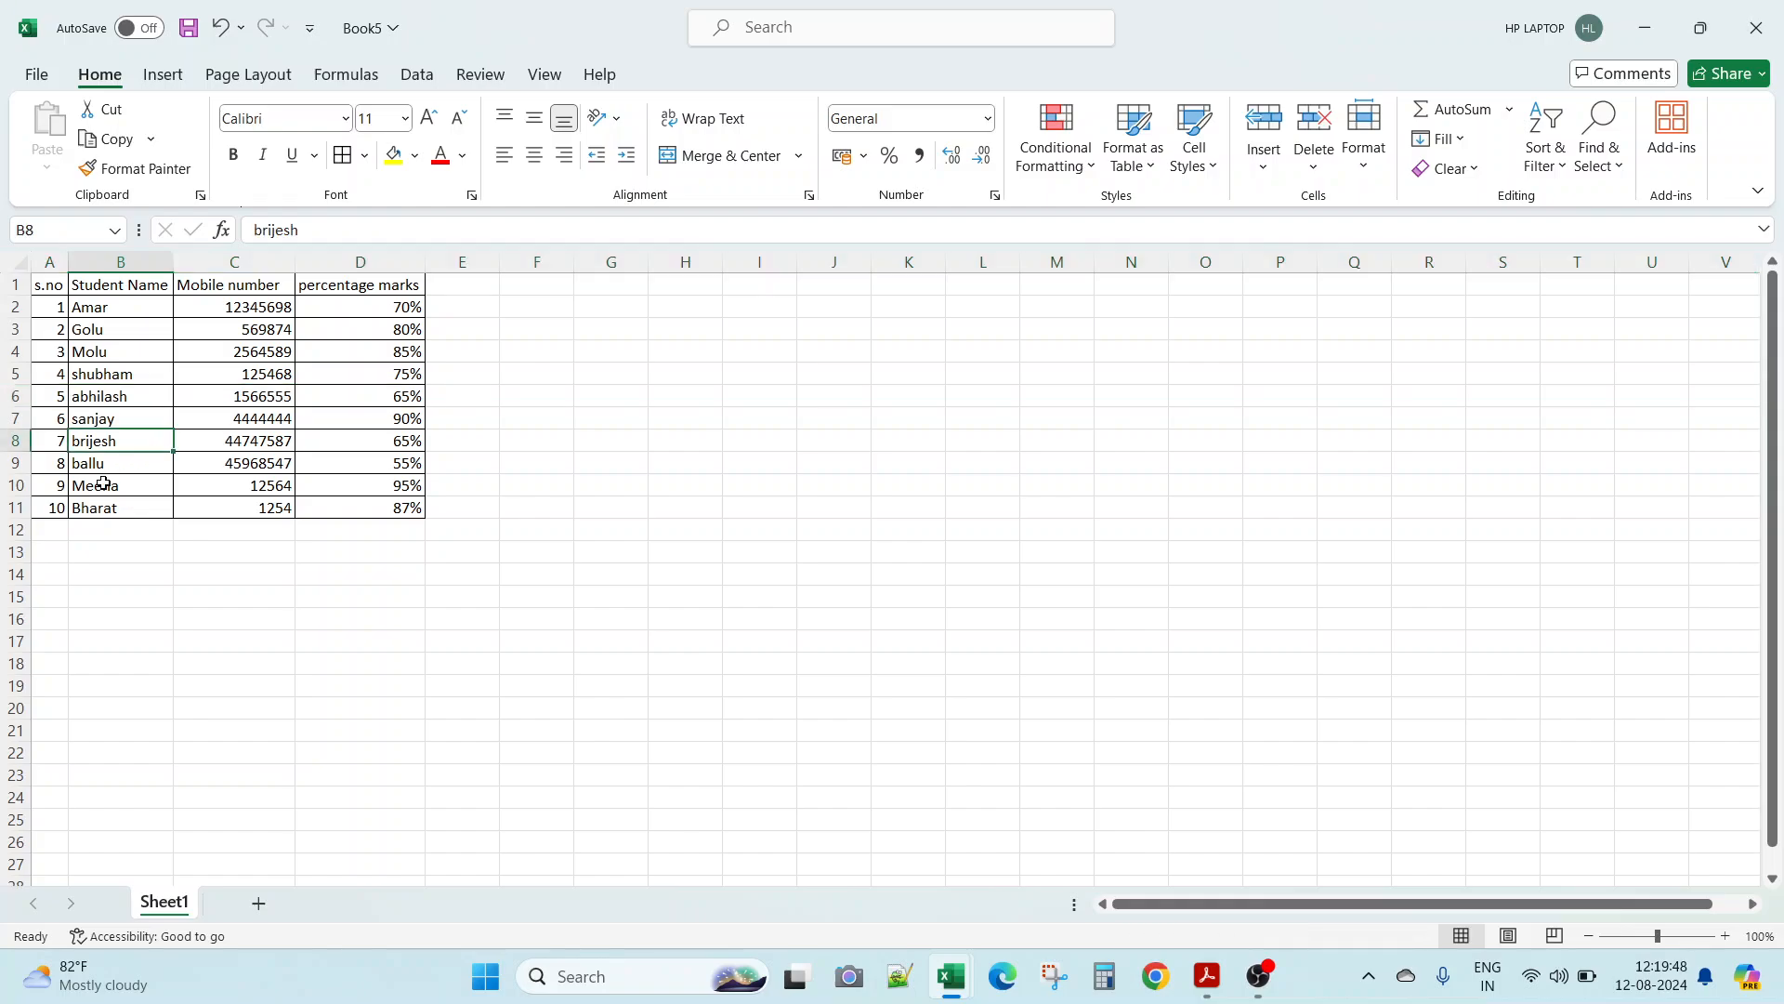
Step: Compare the mobile number and percentage marks in row 9 of Book5 with row 9 of Book6, returning to Book5
click(13, 462)
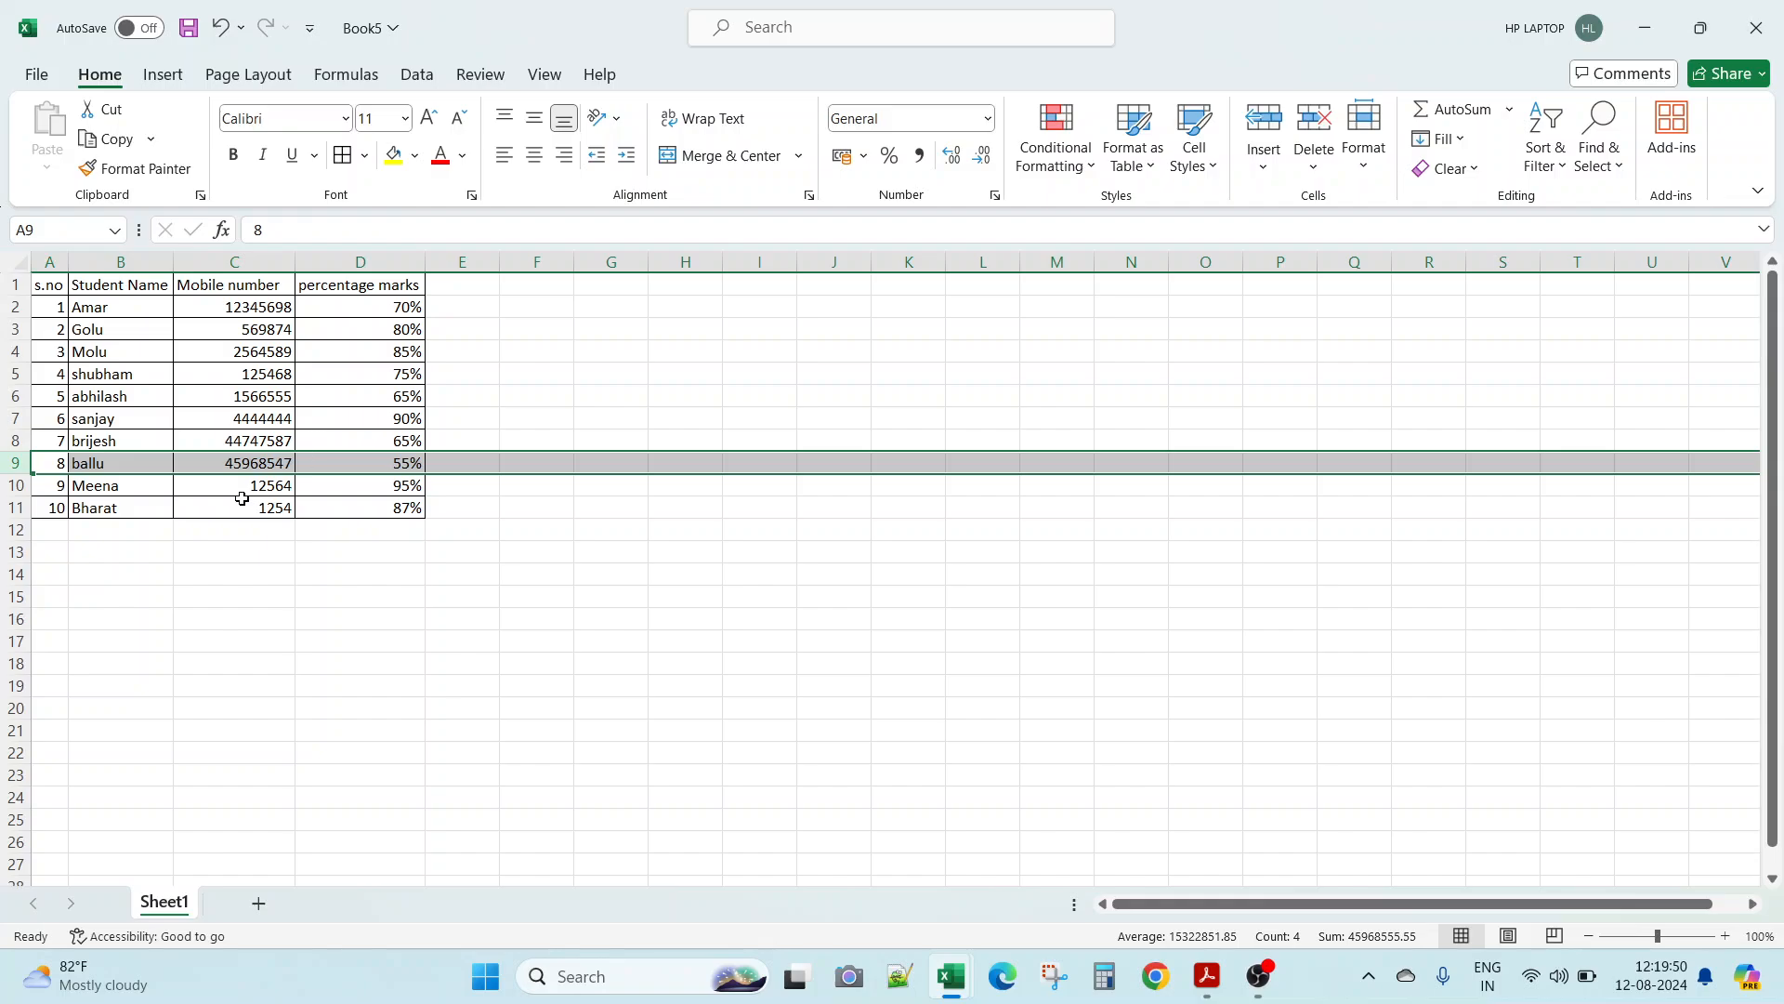
click(652, 537)
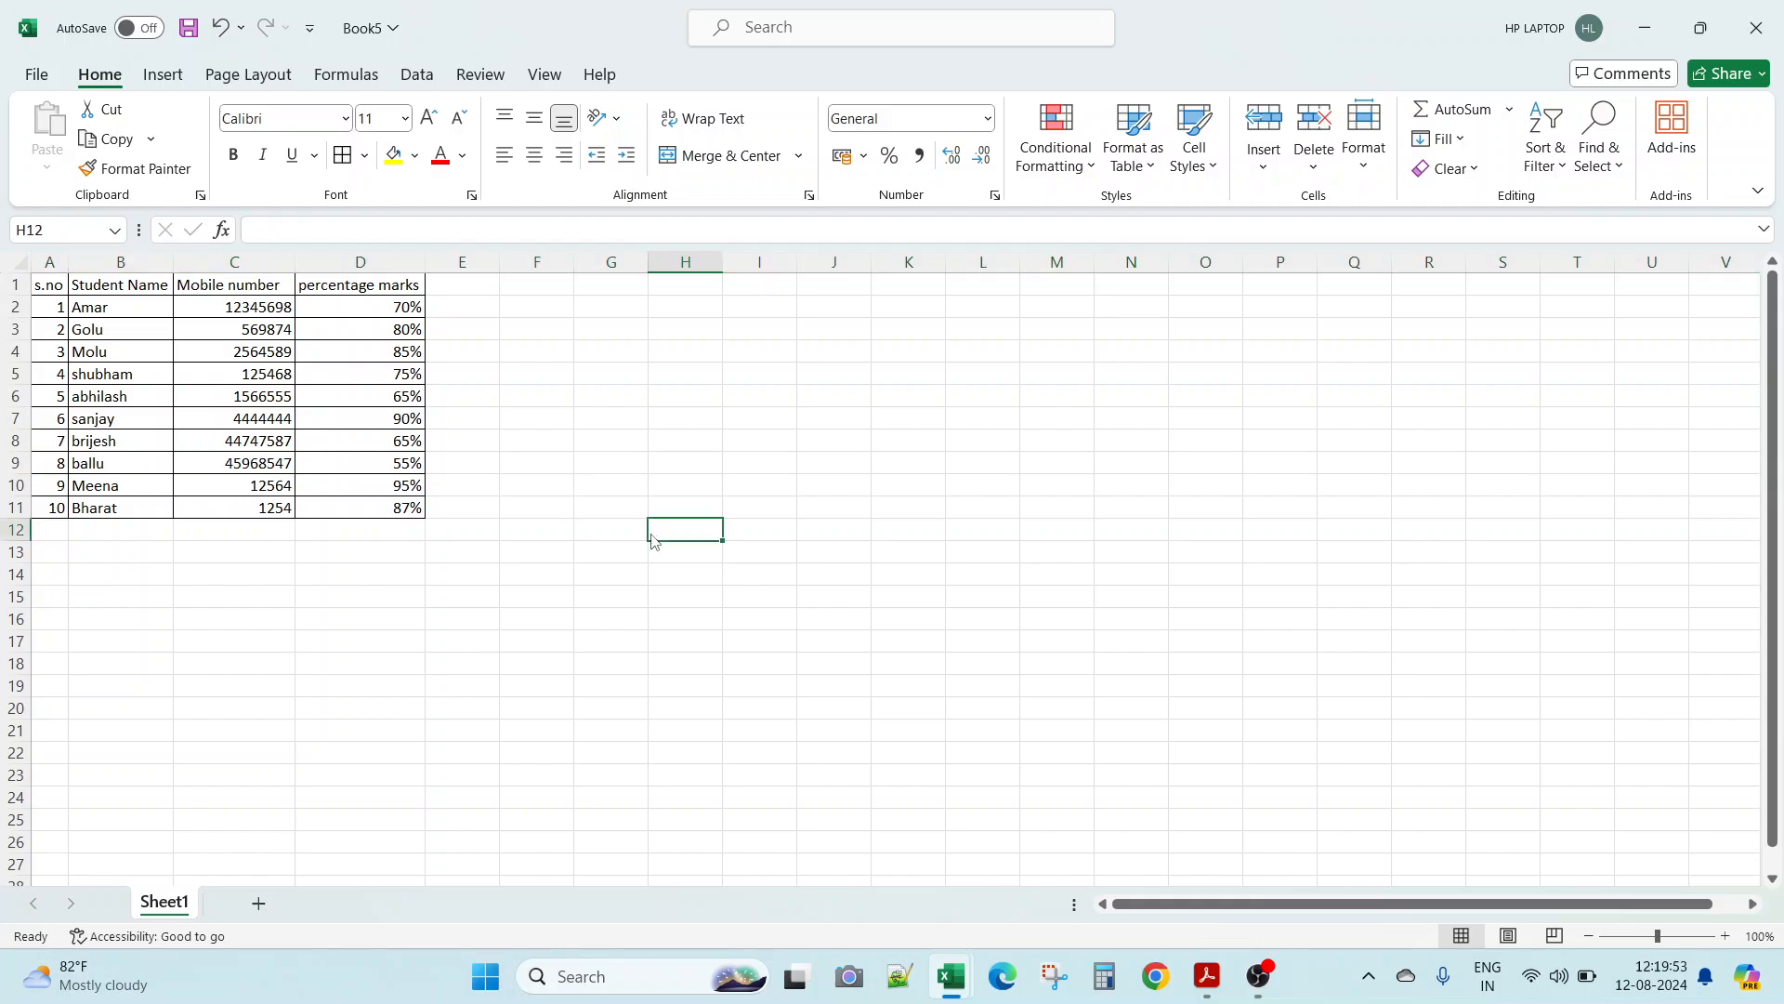
click(12, 461)
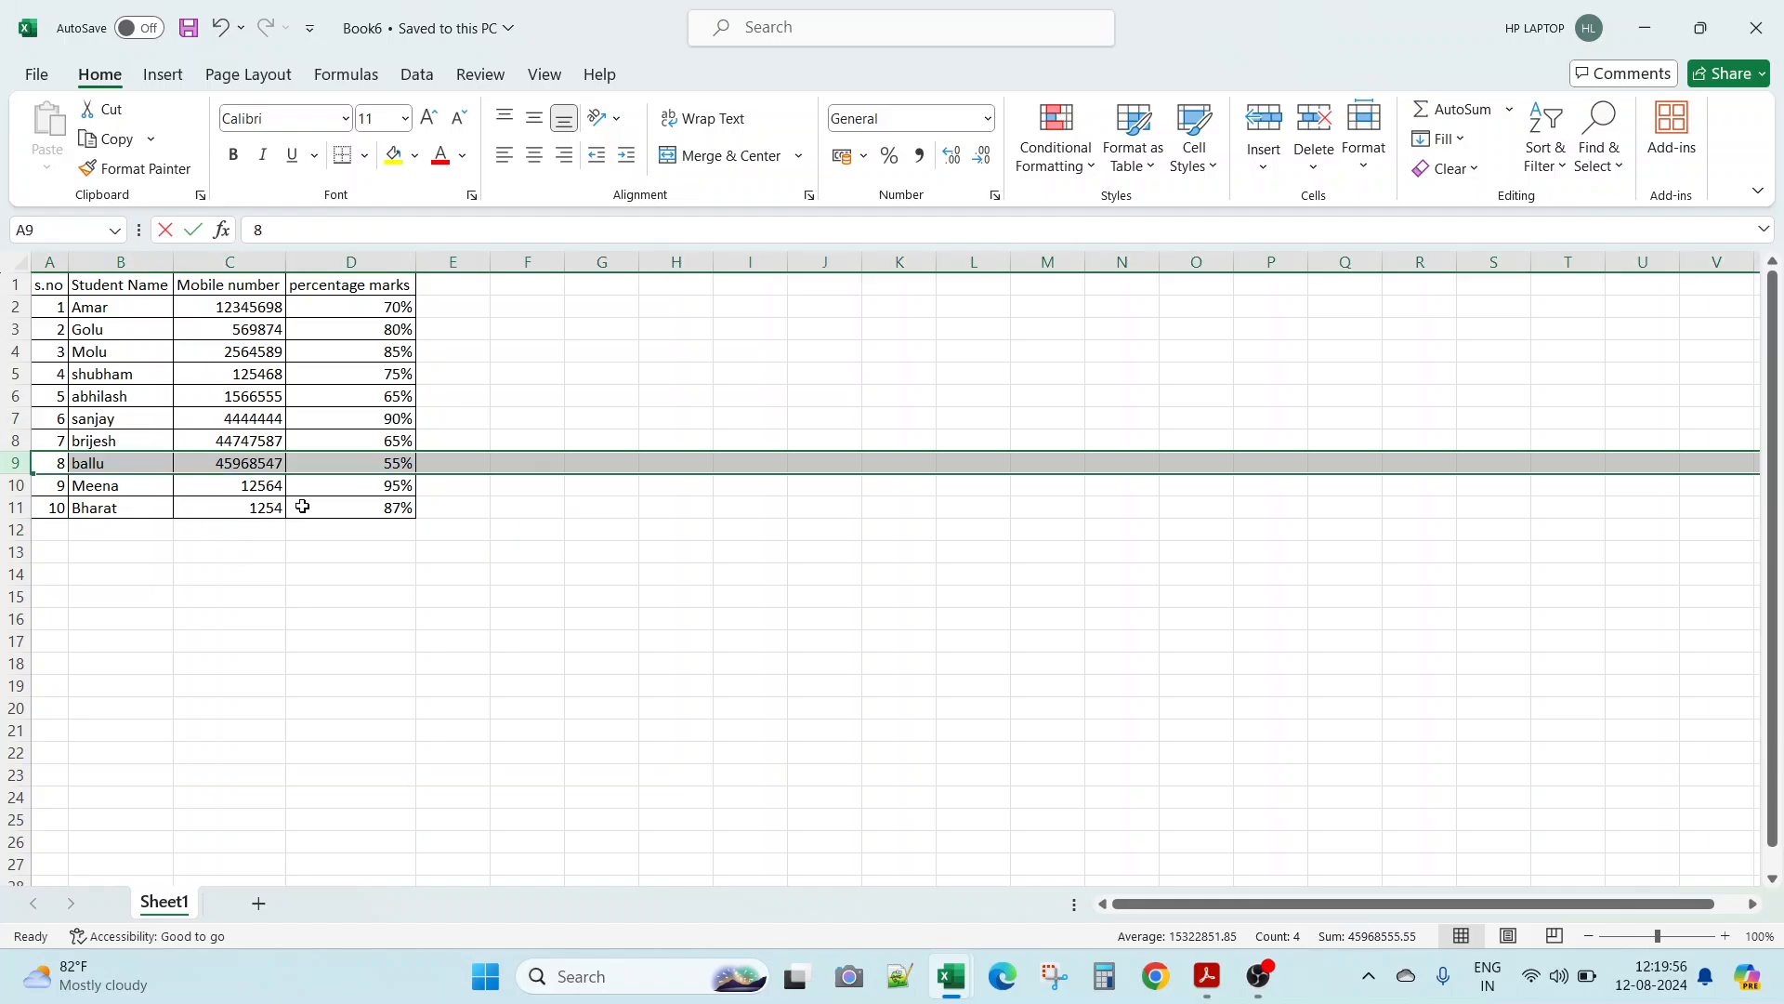
key(alt+Tab)
click(474, 569)
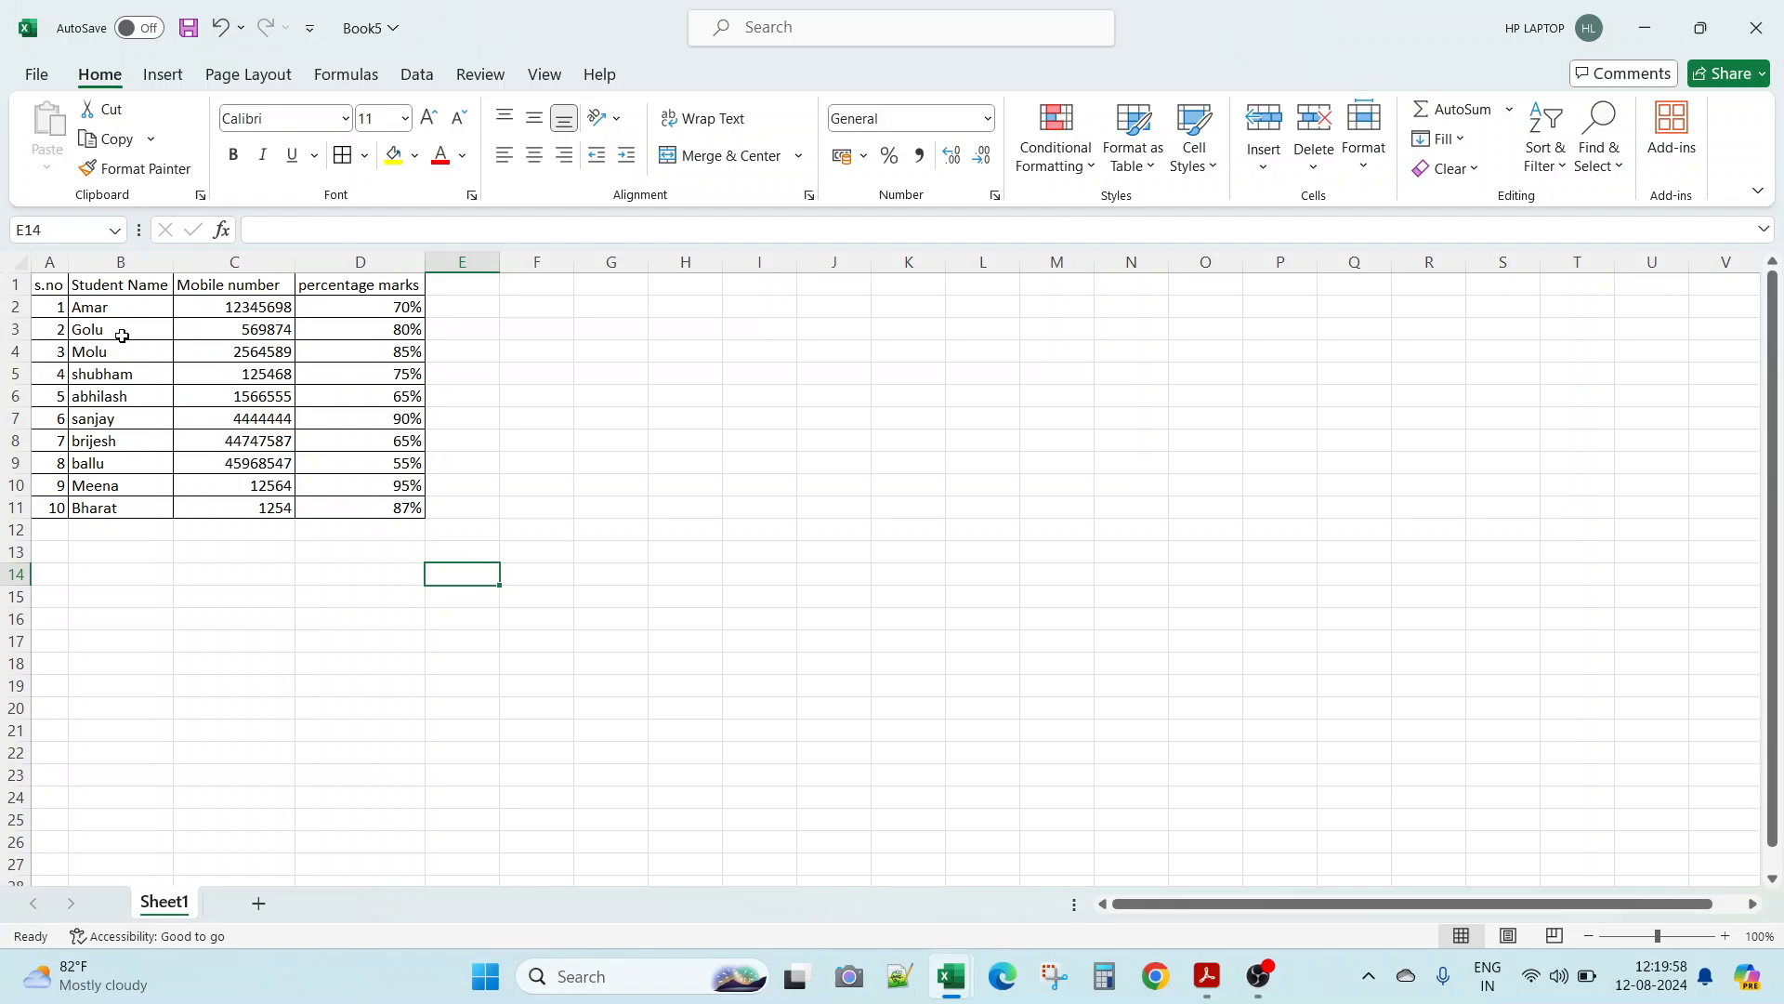
Step: Select the table A1 to D11 in Book5 and narrow the mobile number column to fit its header
drag(37, 287, 387, 512)
click(423, 262)
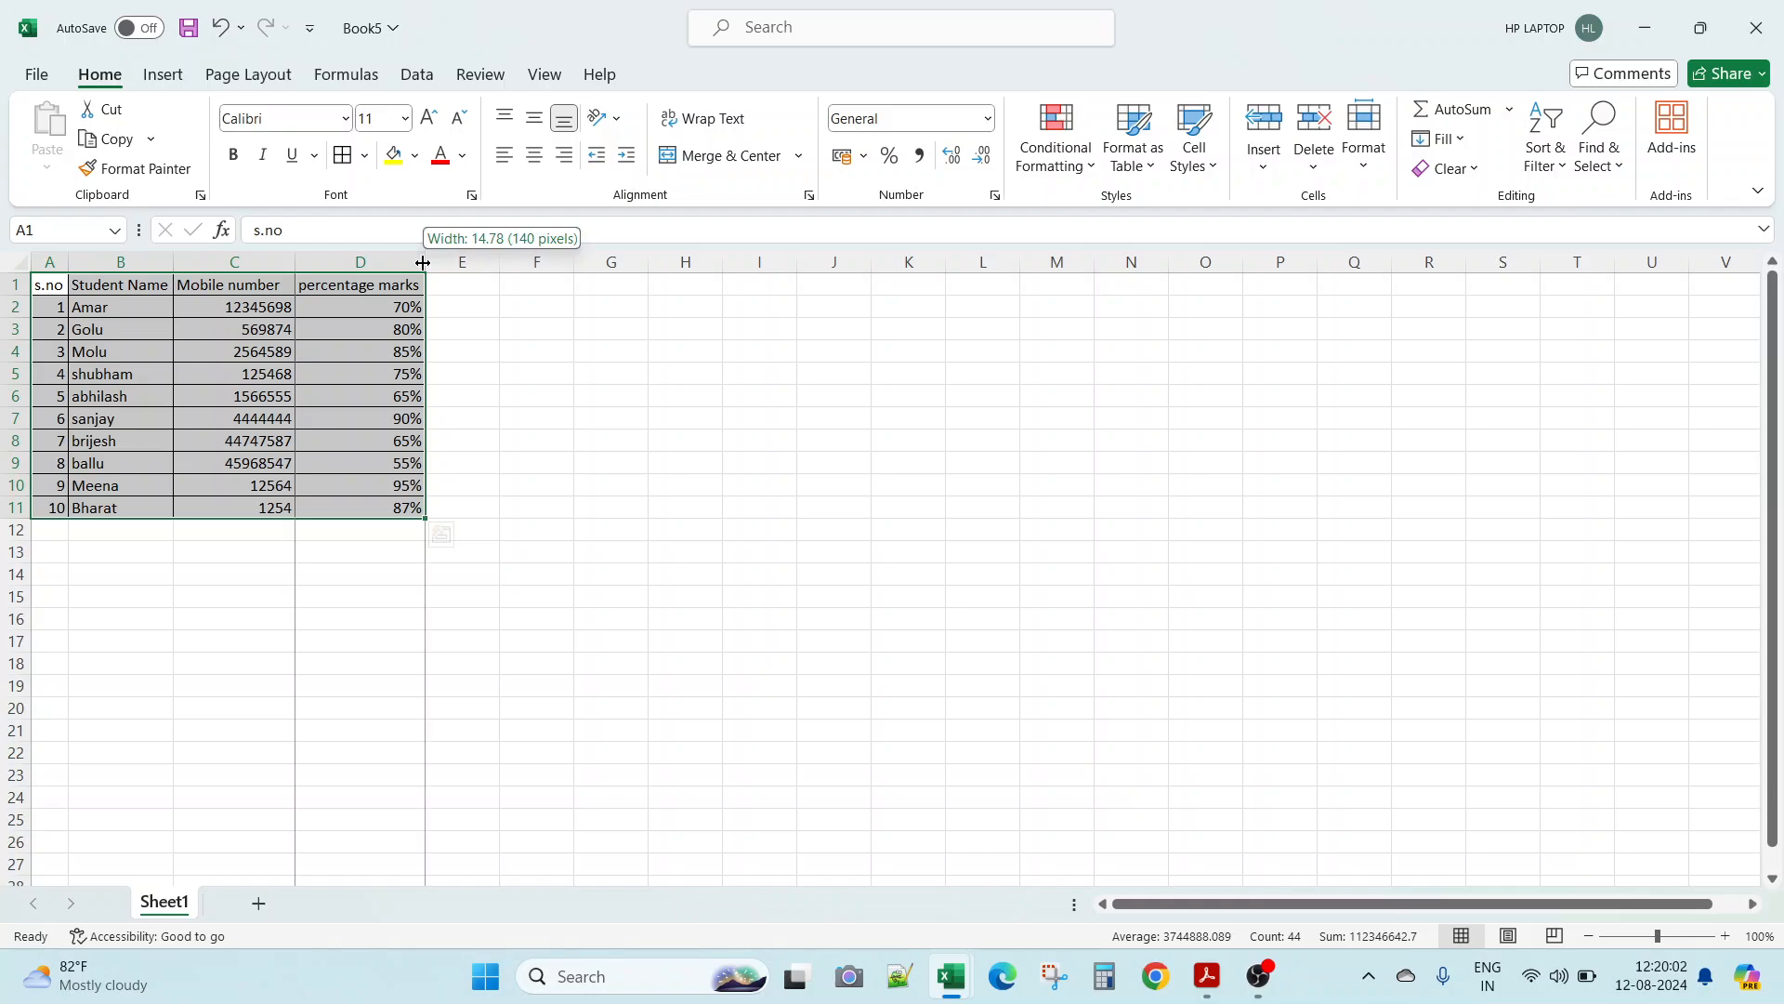
drag(295, 262, 286, 262)
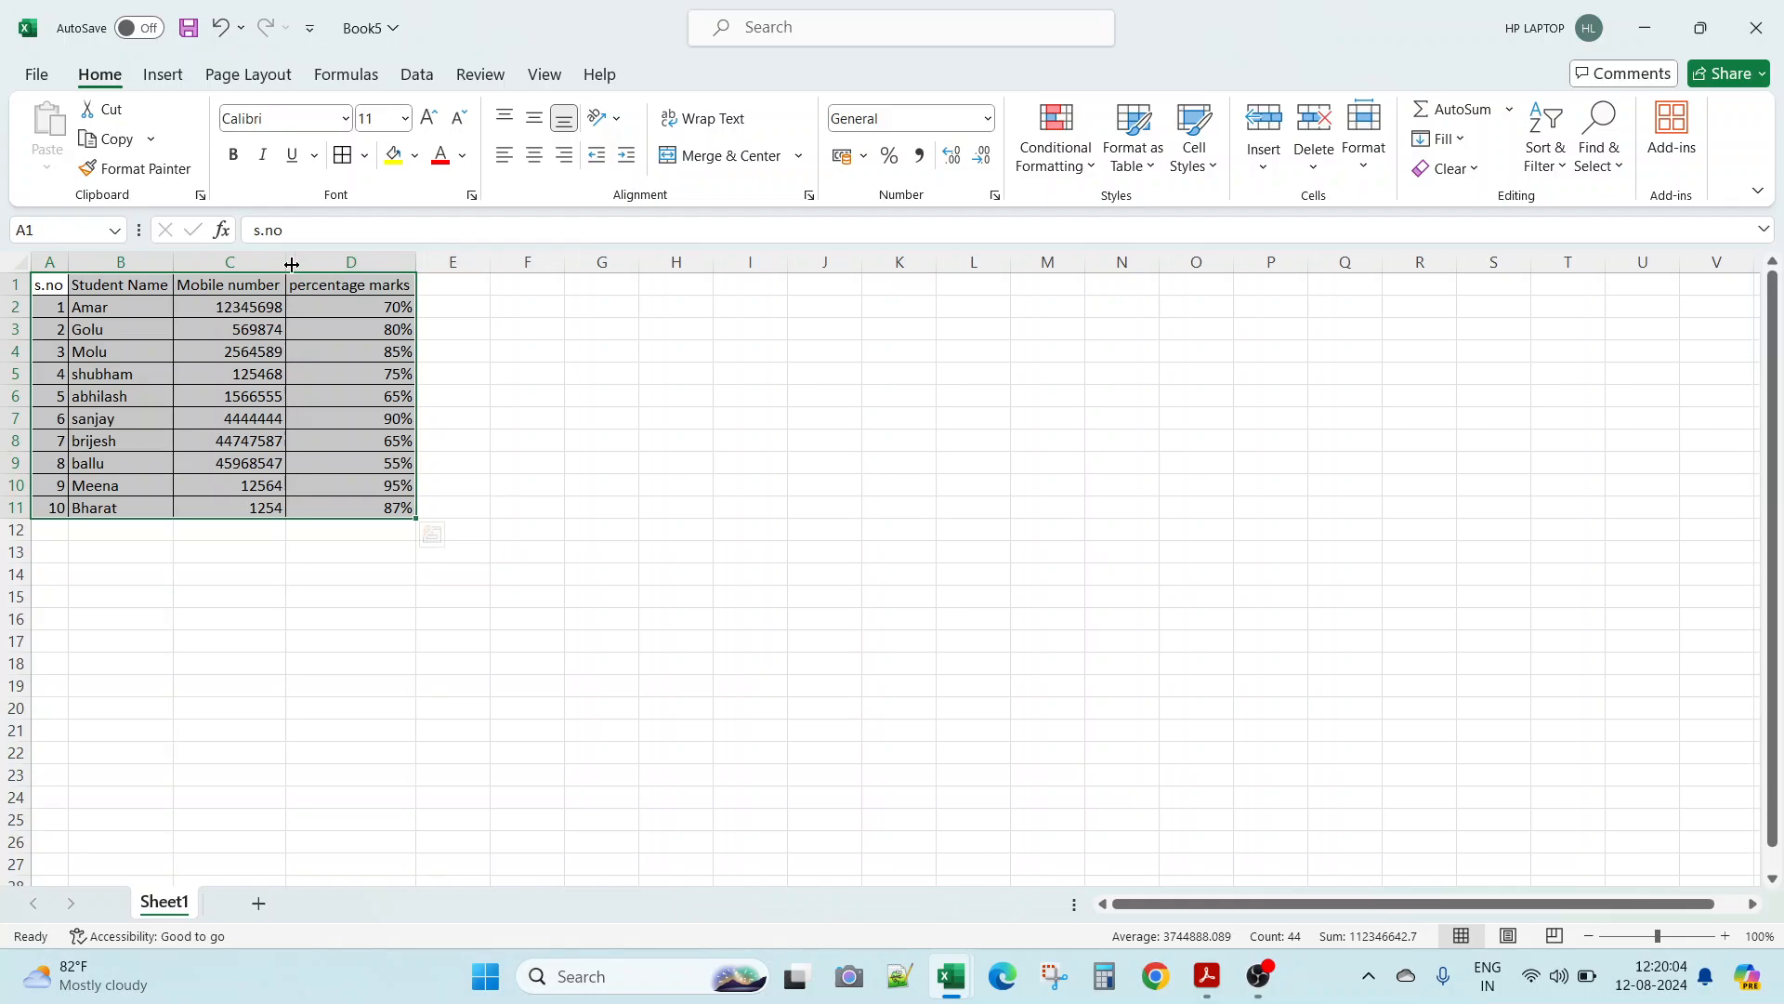
click(210, 311)
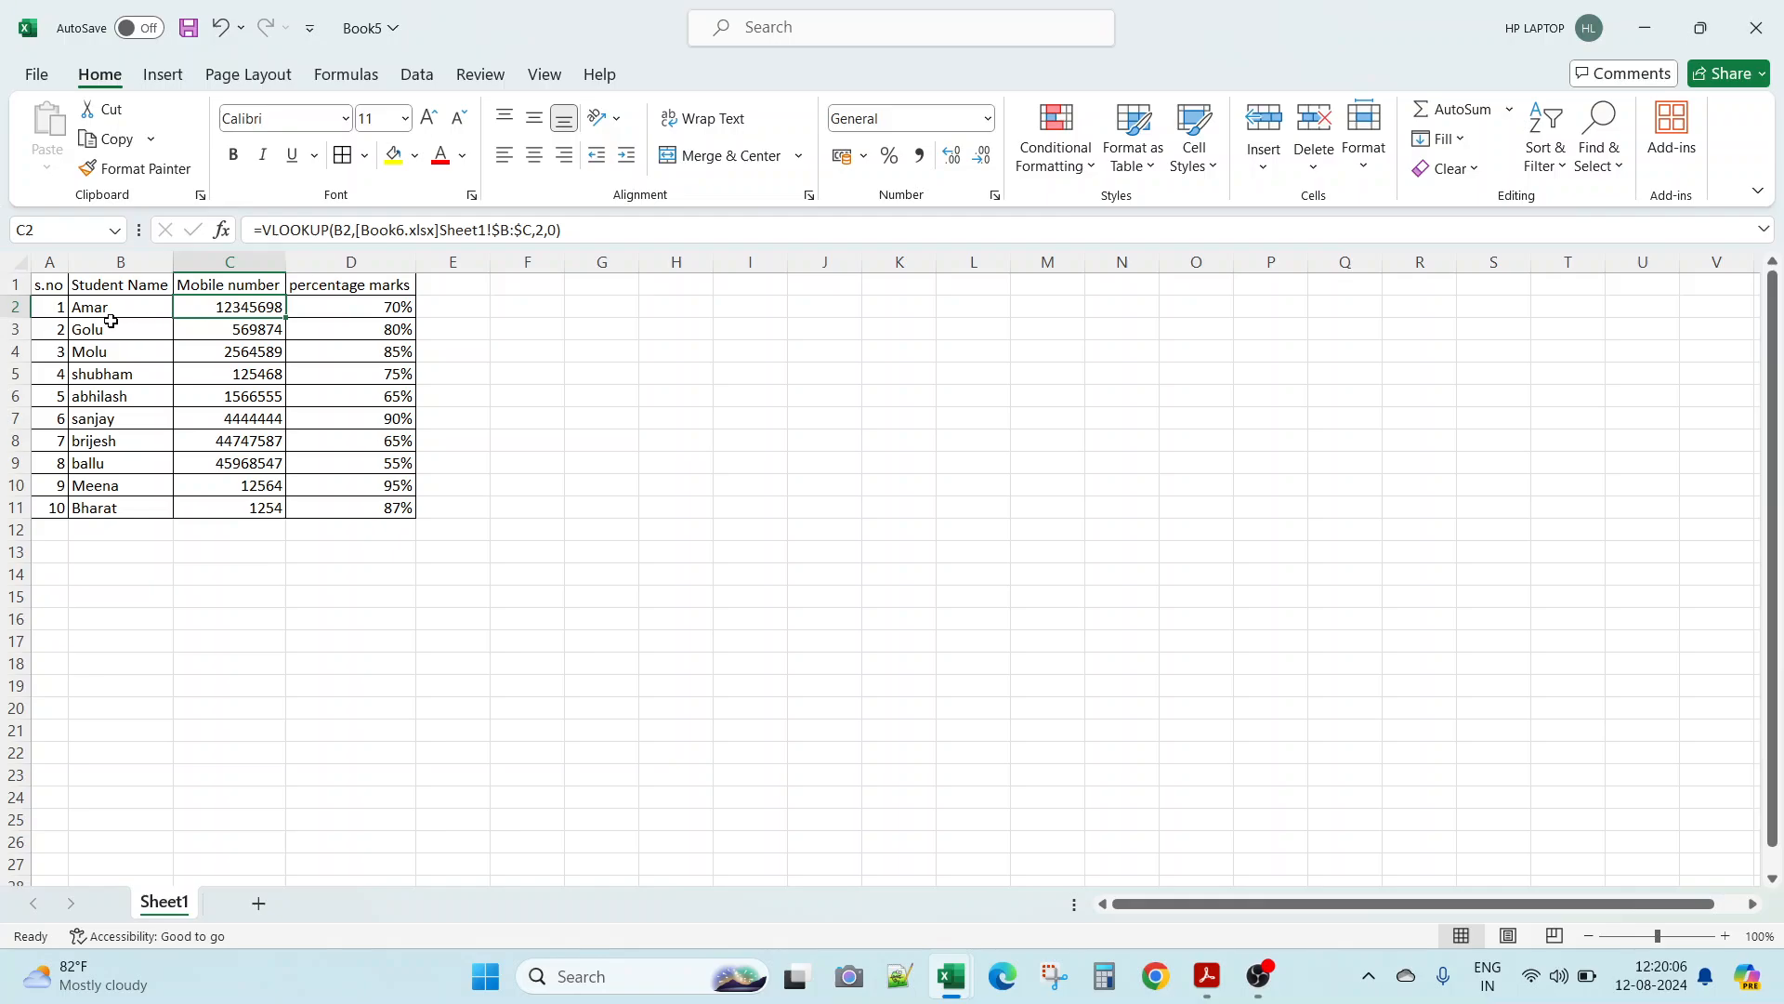
Step: Review the filled table A1 to D11 in Book5, select its student data B2 to D11, and bring up the open windows to reach Book6
drag(53, 283, 380, 501)
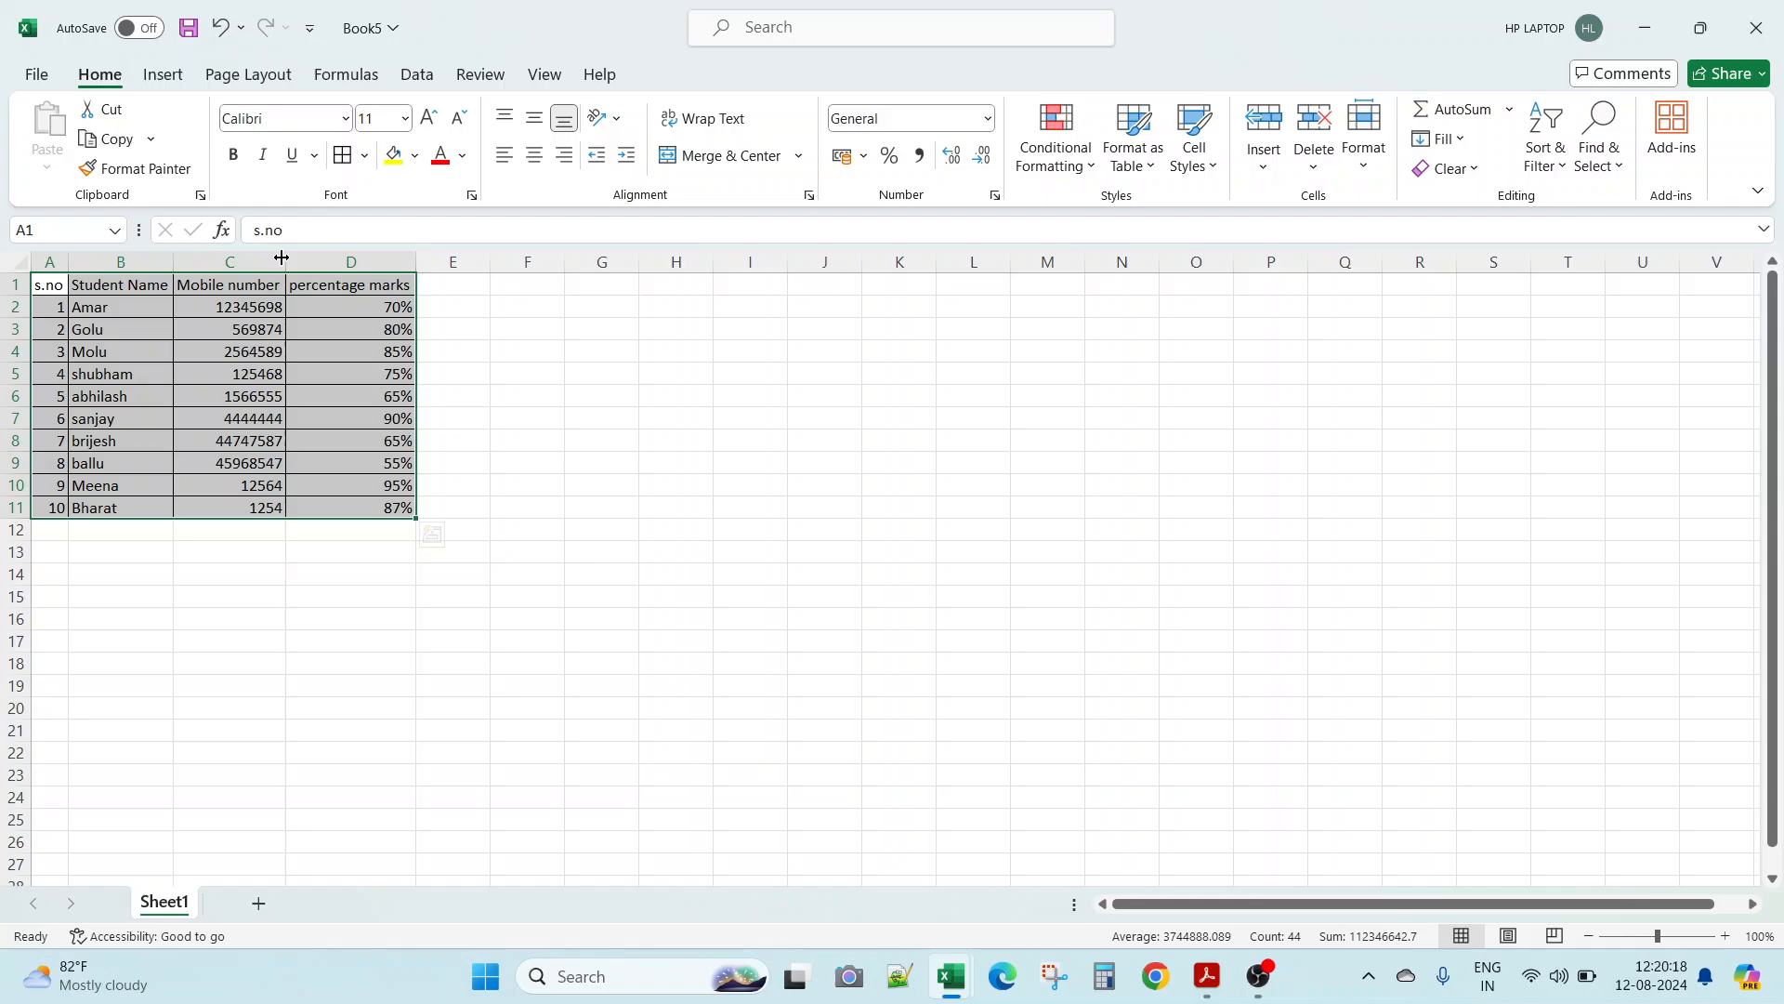
click(413, 261)
click(111, 303)
drag(112, 303, 401, 498)
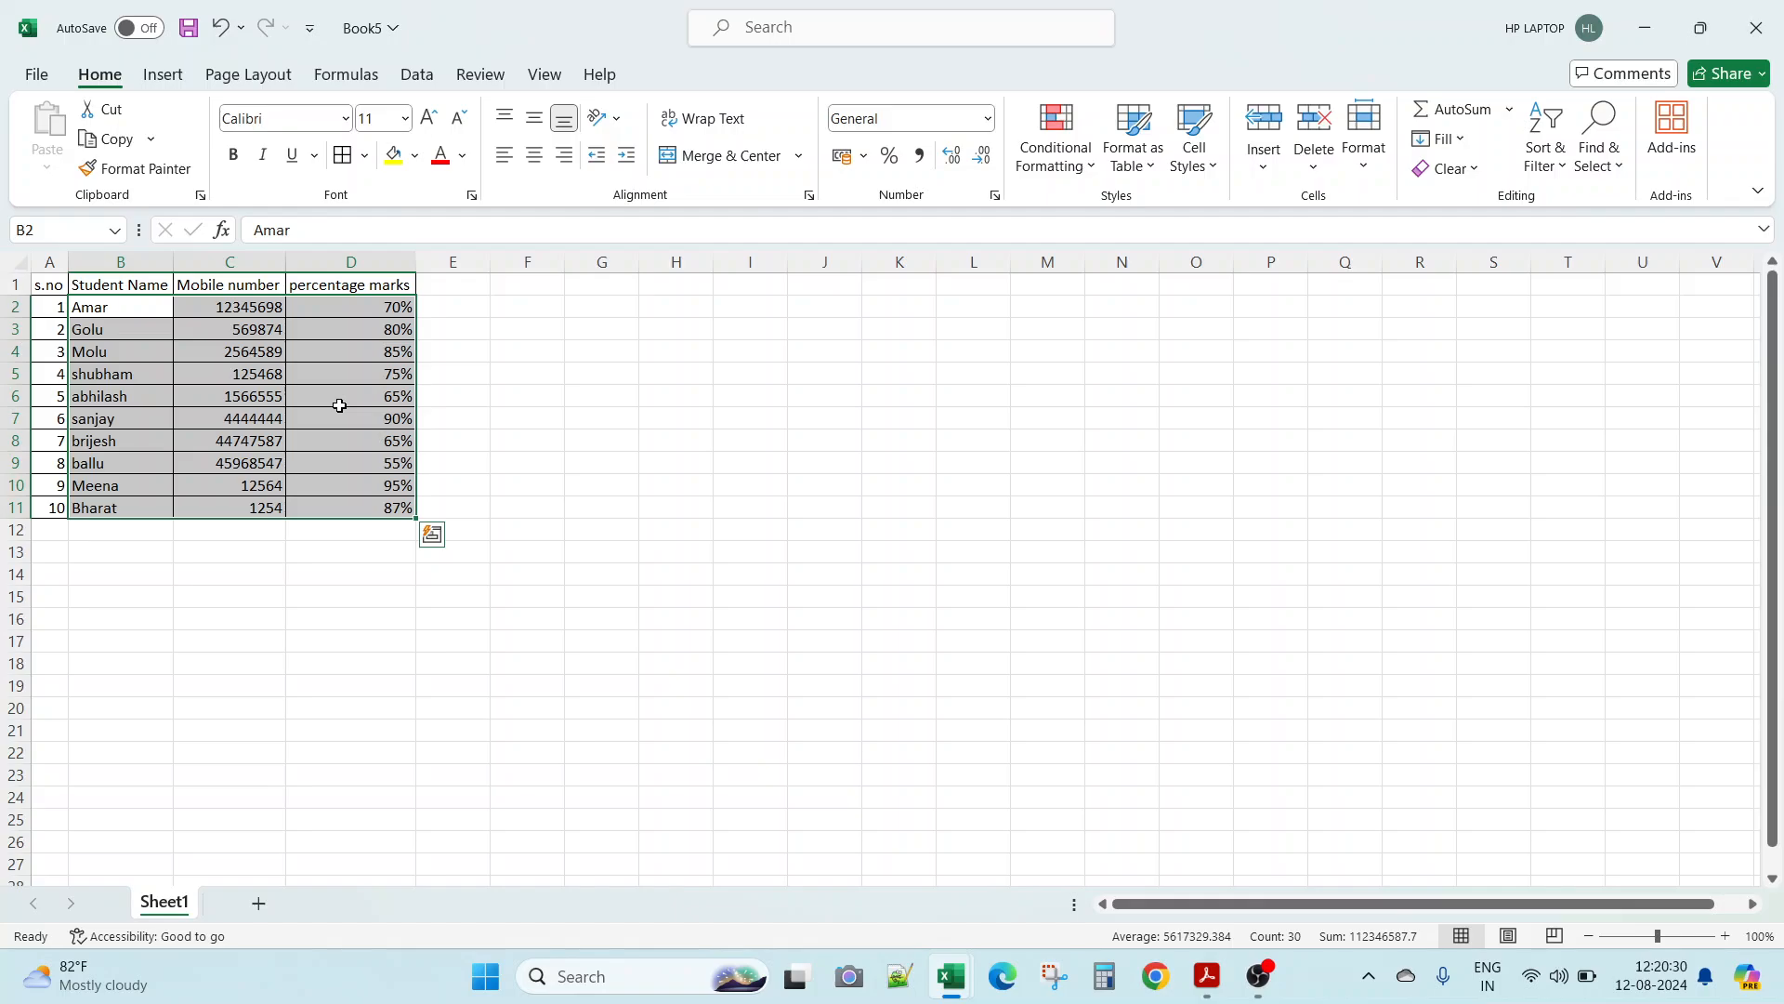
key(alt+Tab)
key(alt+Tab)
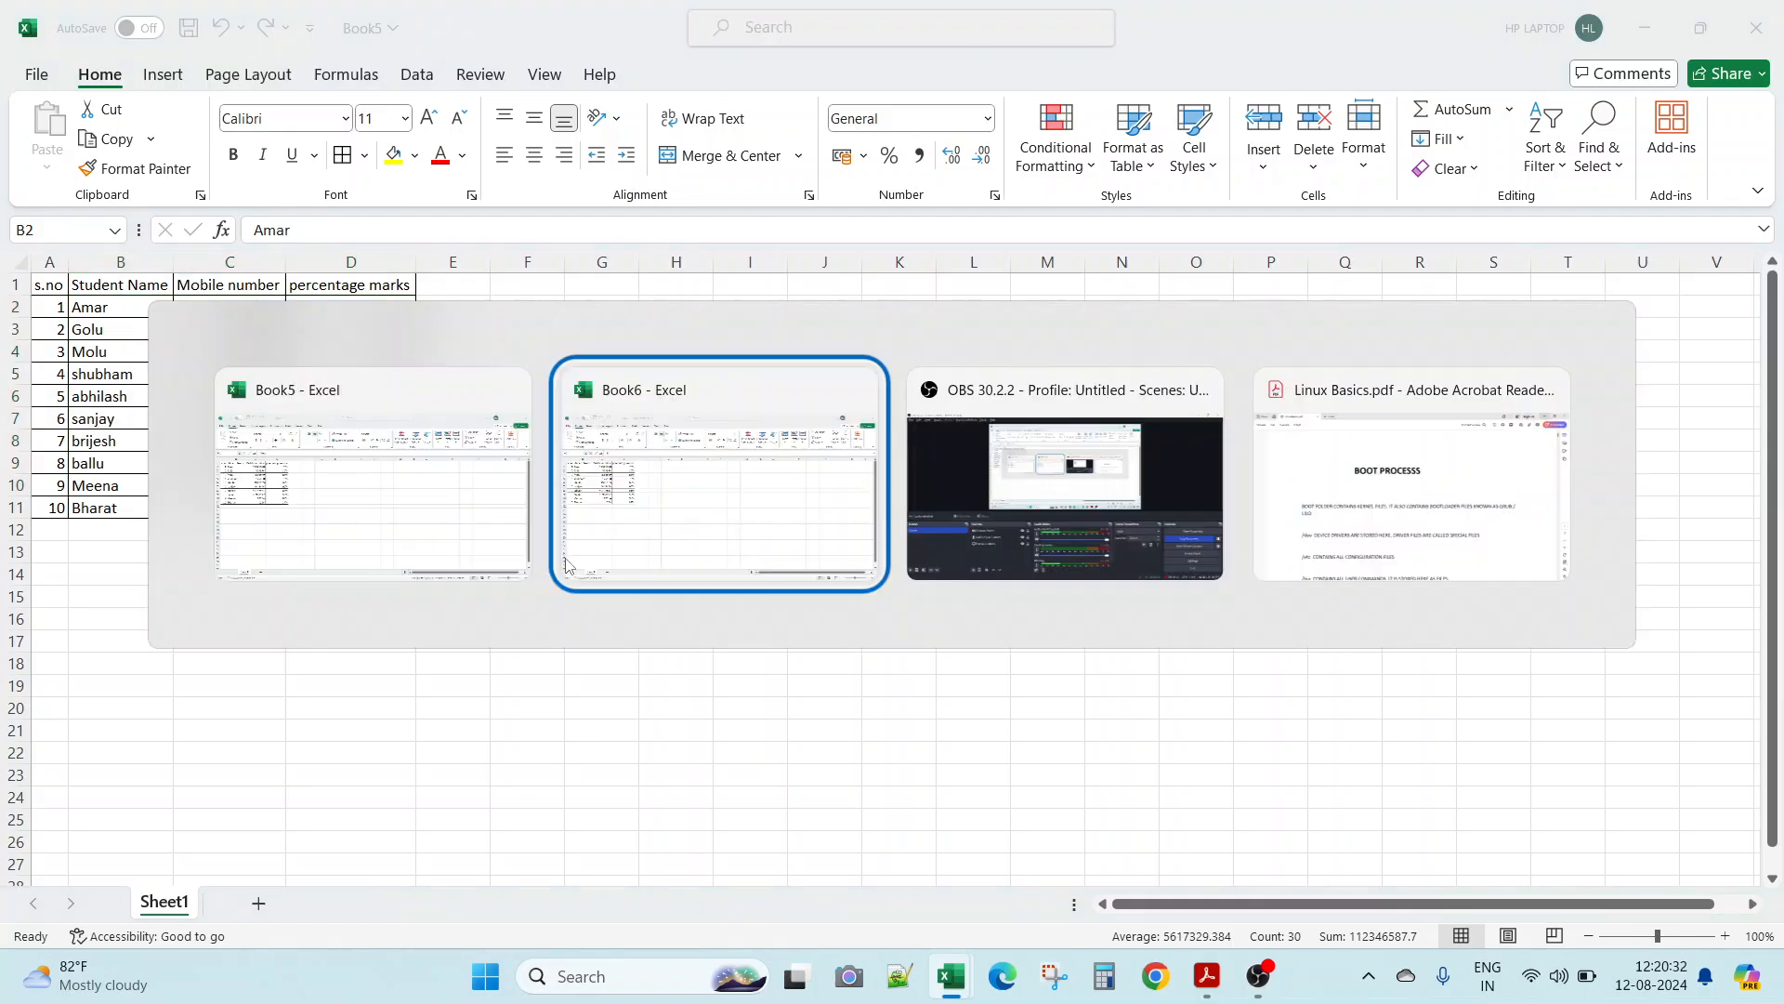